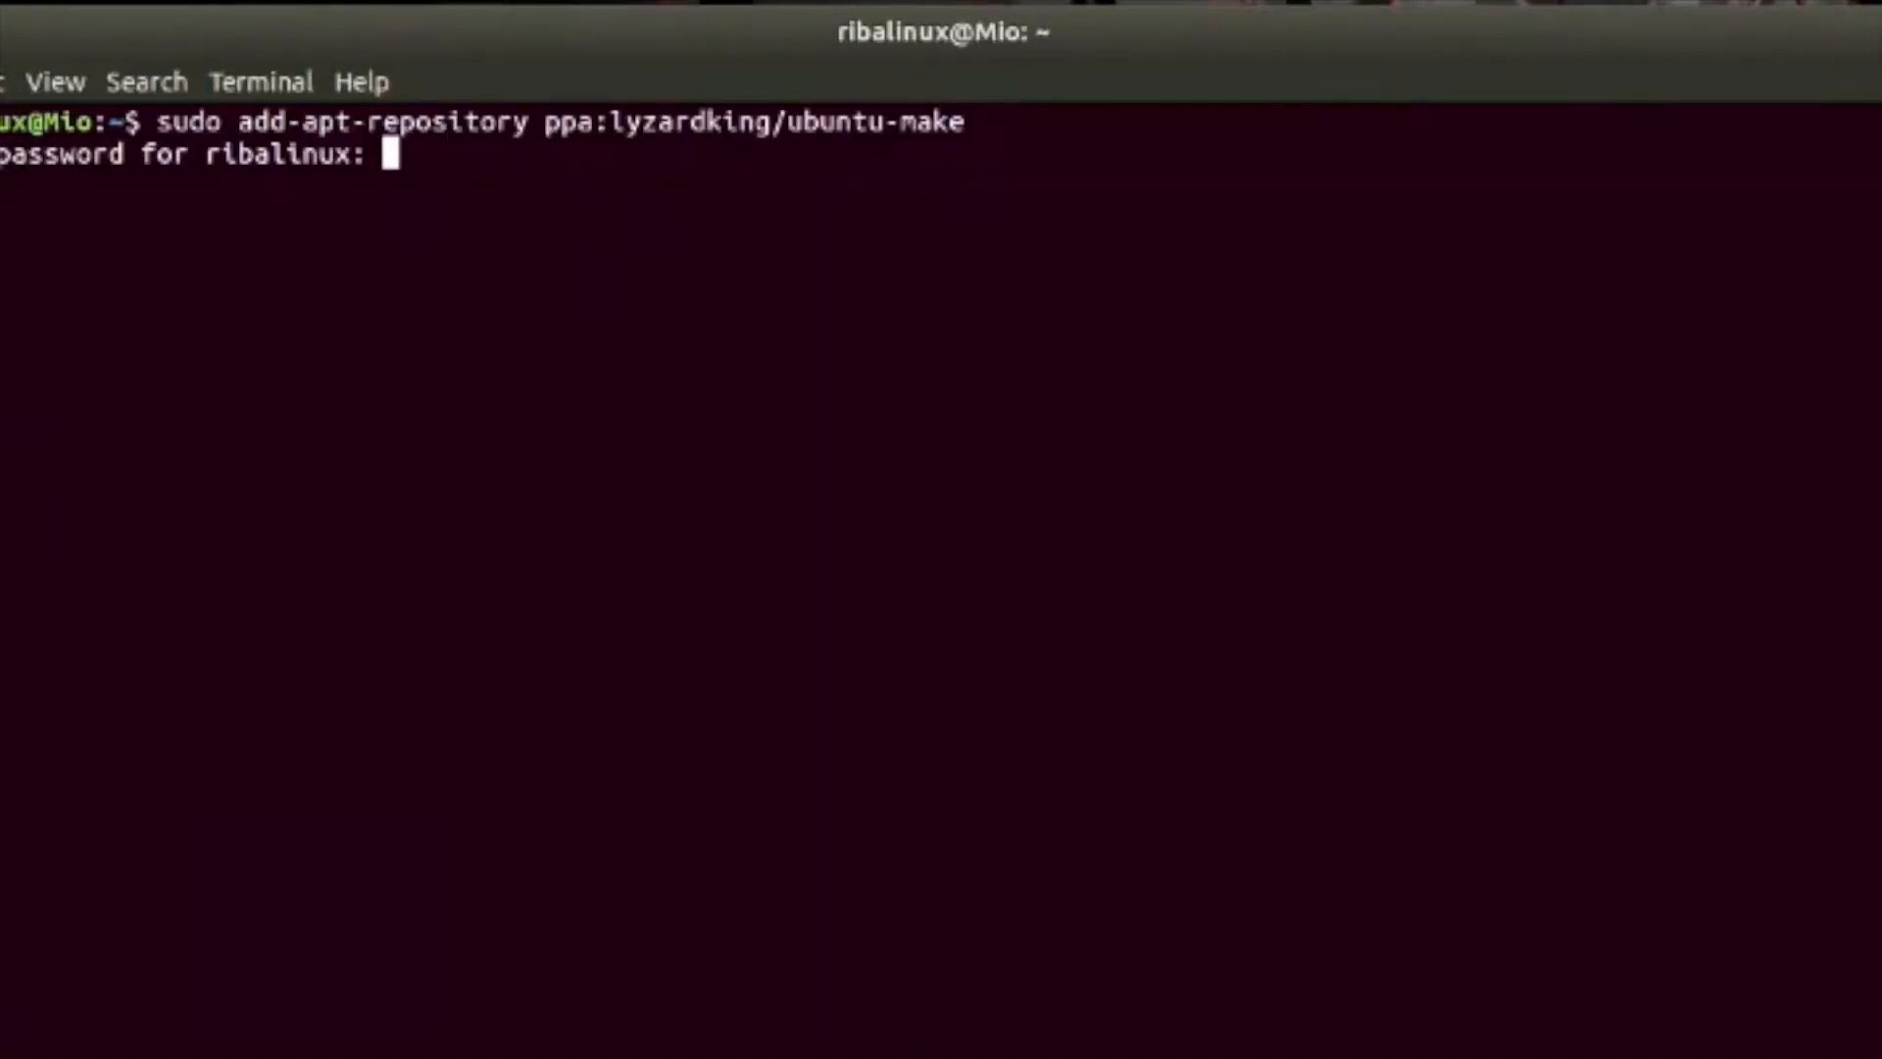
Submit the sudo password in the terminal and add the ppa:lyzardking/ubuntu-make repository
key("Return")
key("Return")
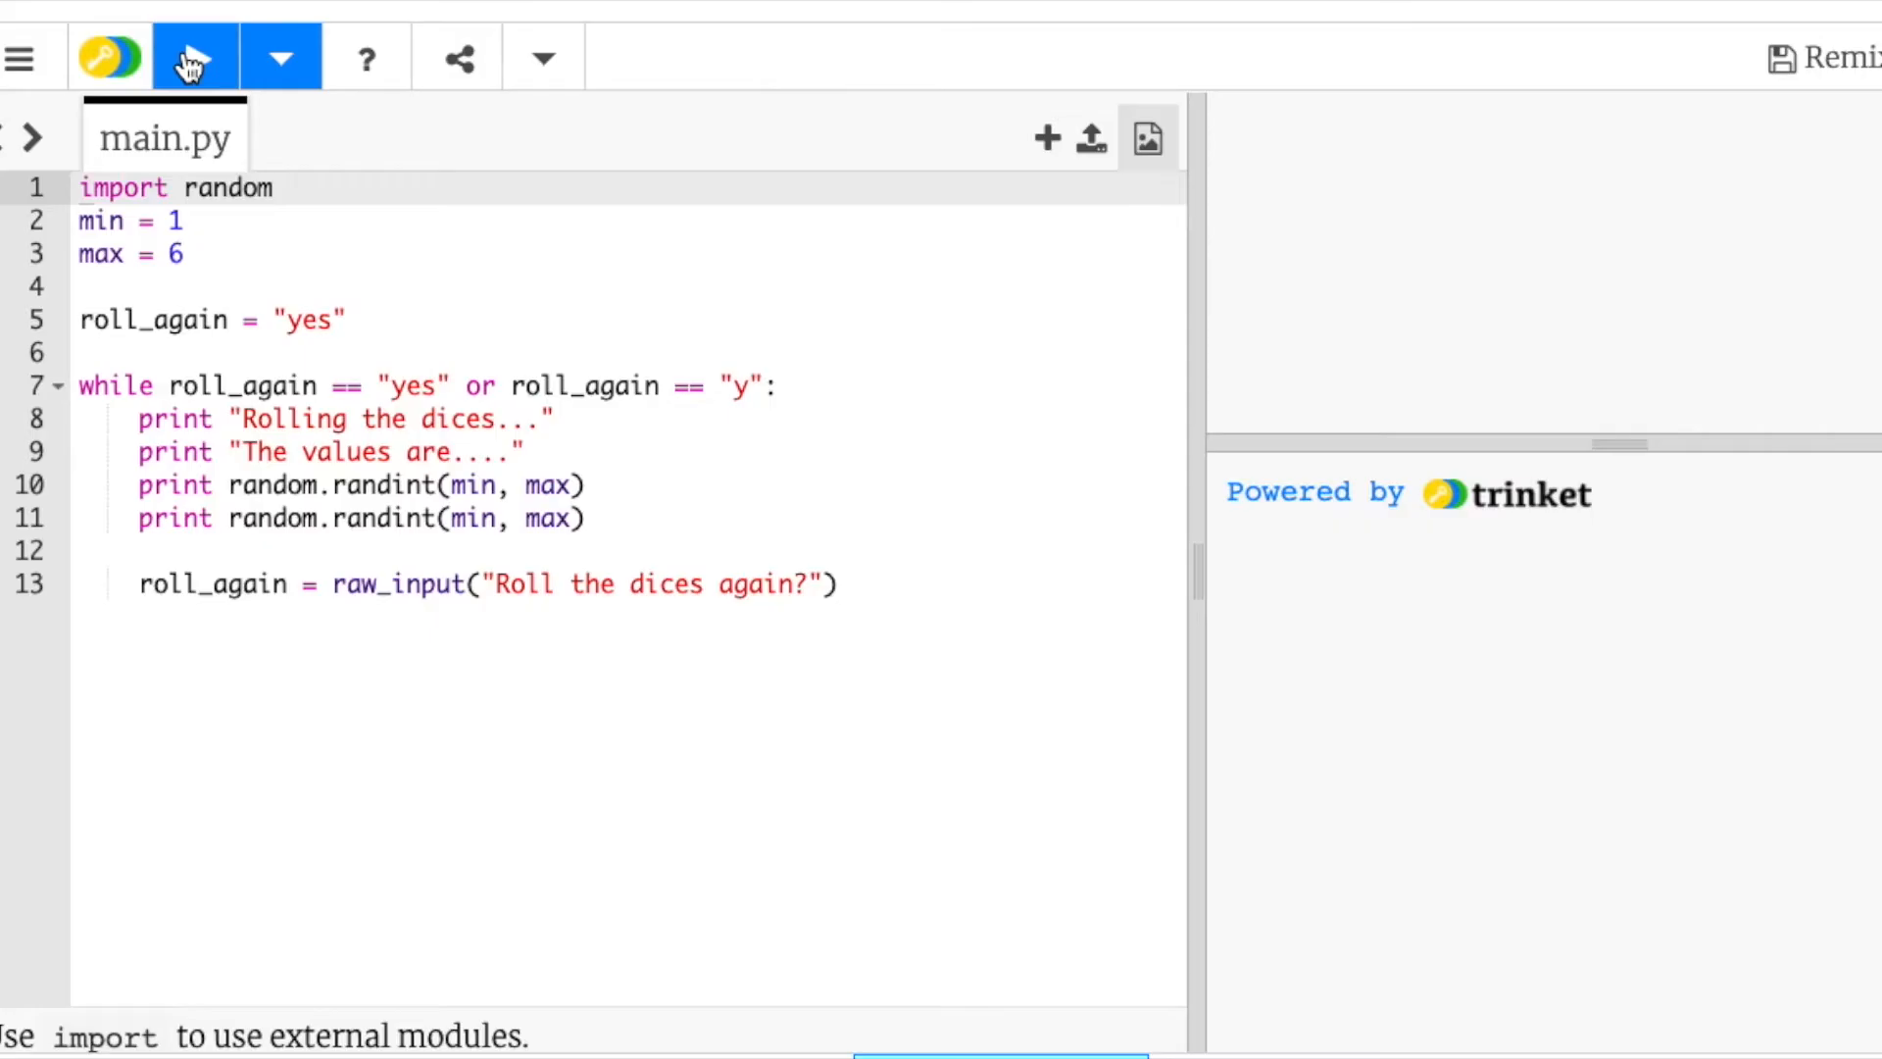
Run the main.py dice script and answer "y" to roll the dices again
left_click(190, 59)
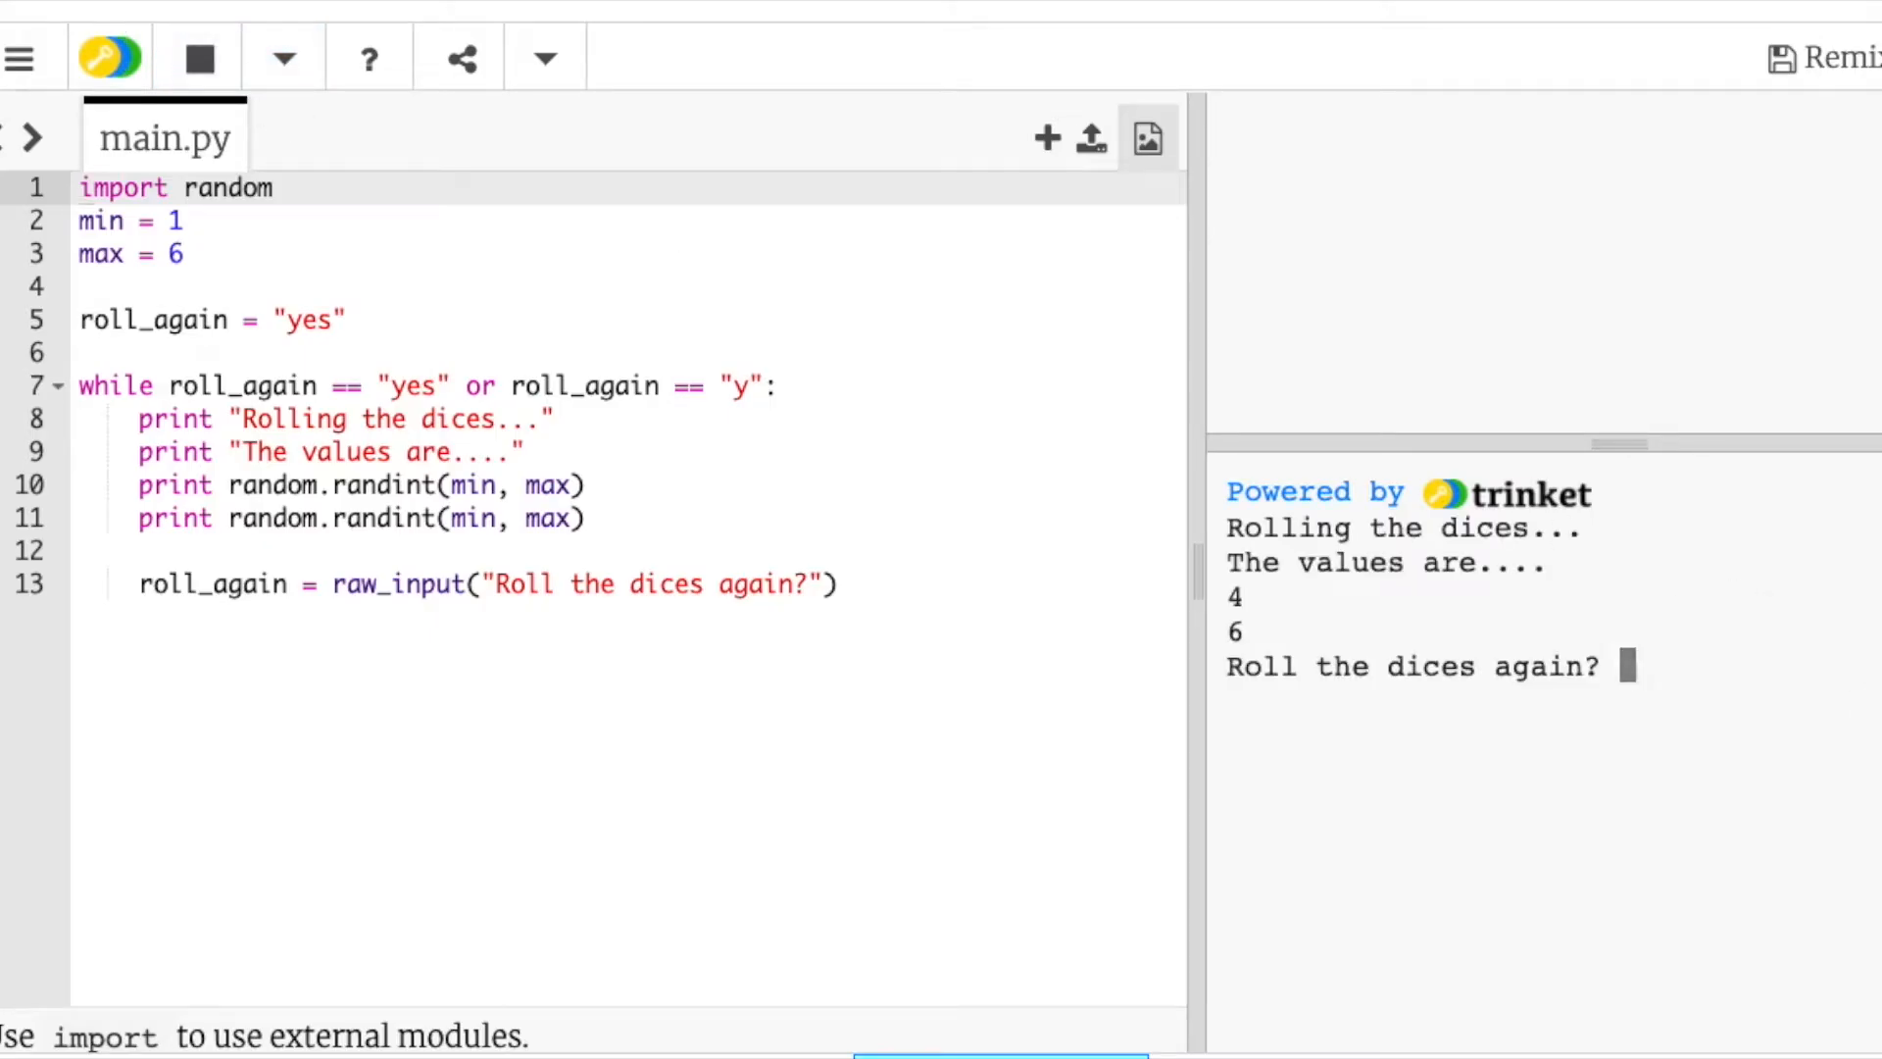
key("Return")
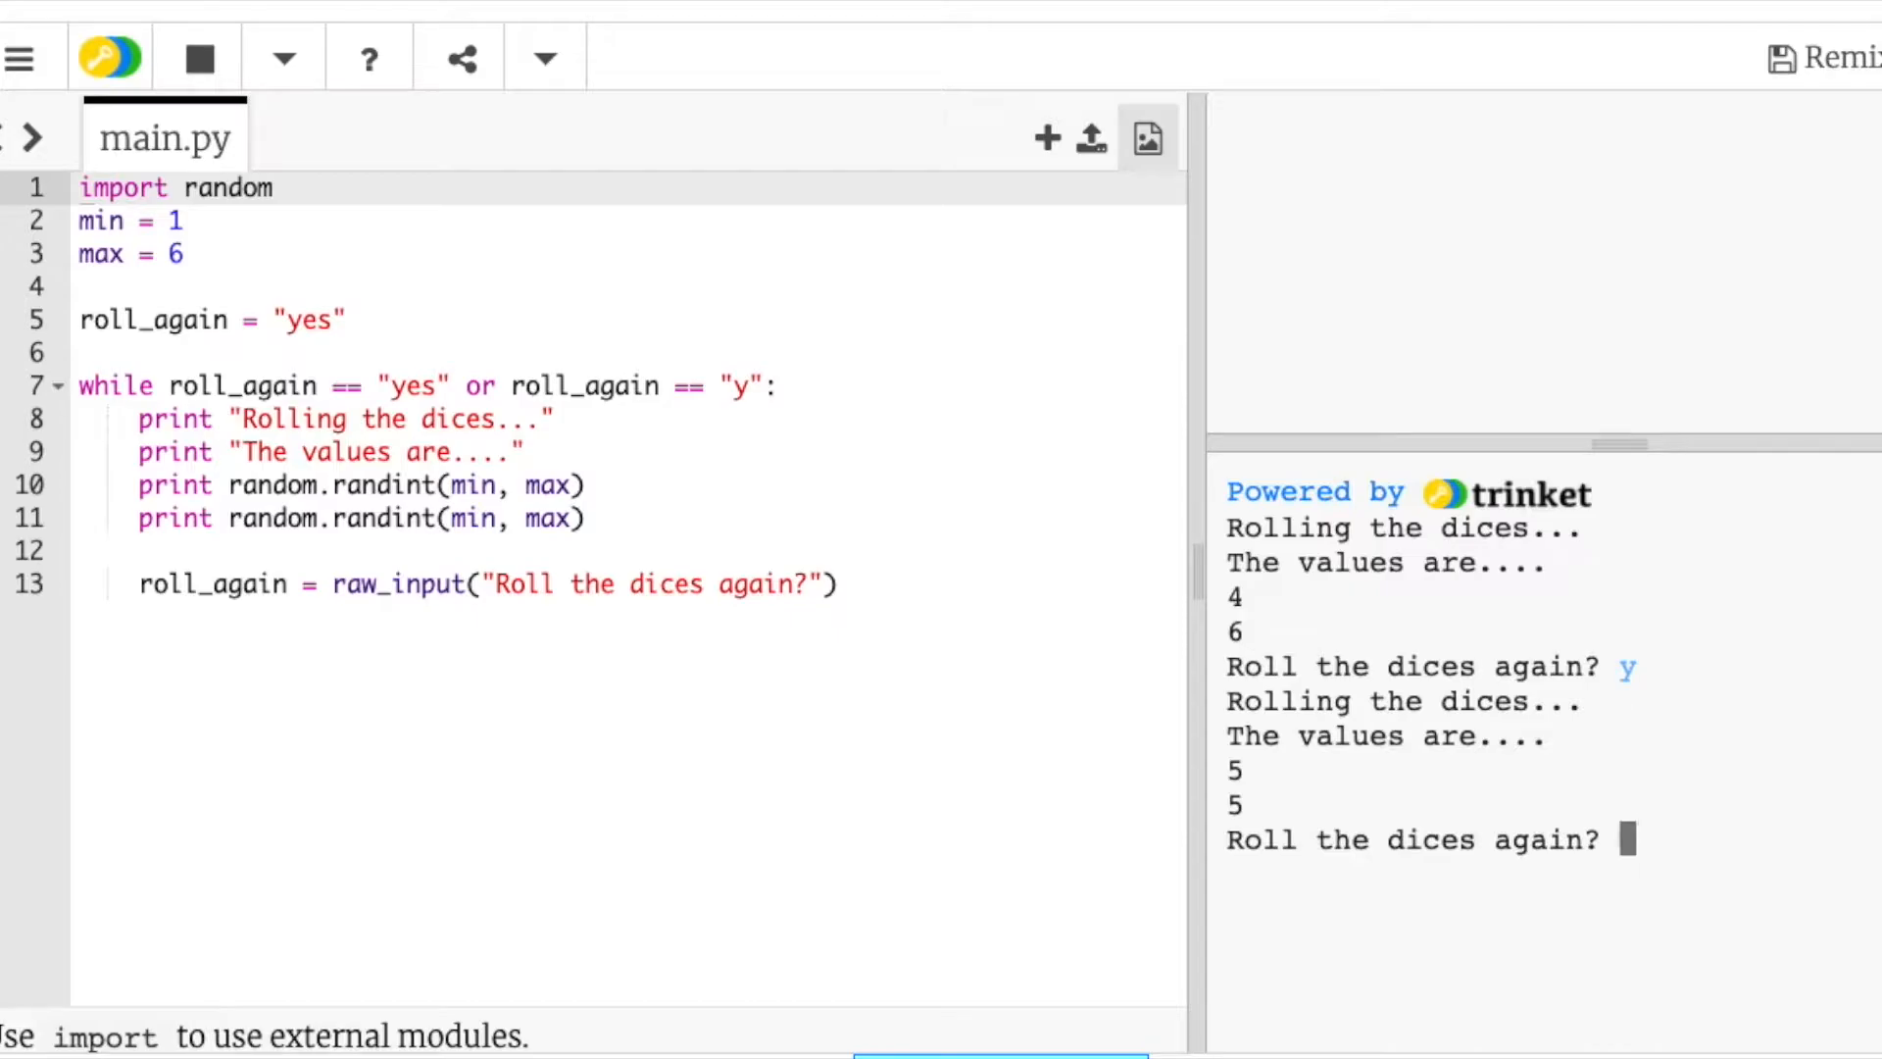
key("Return")
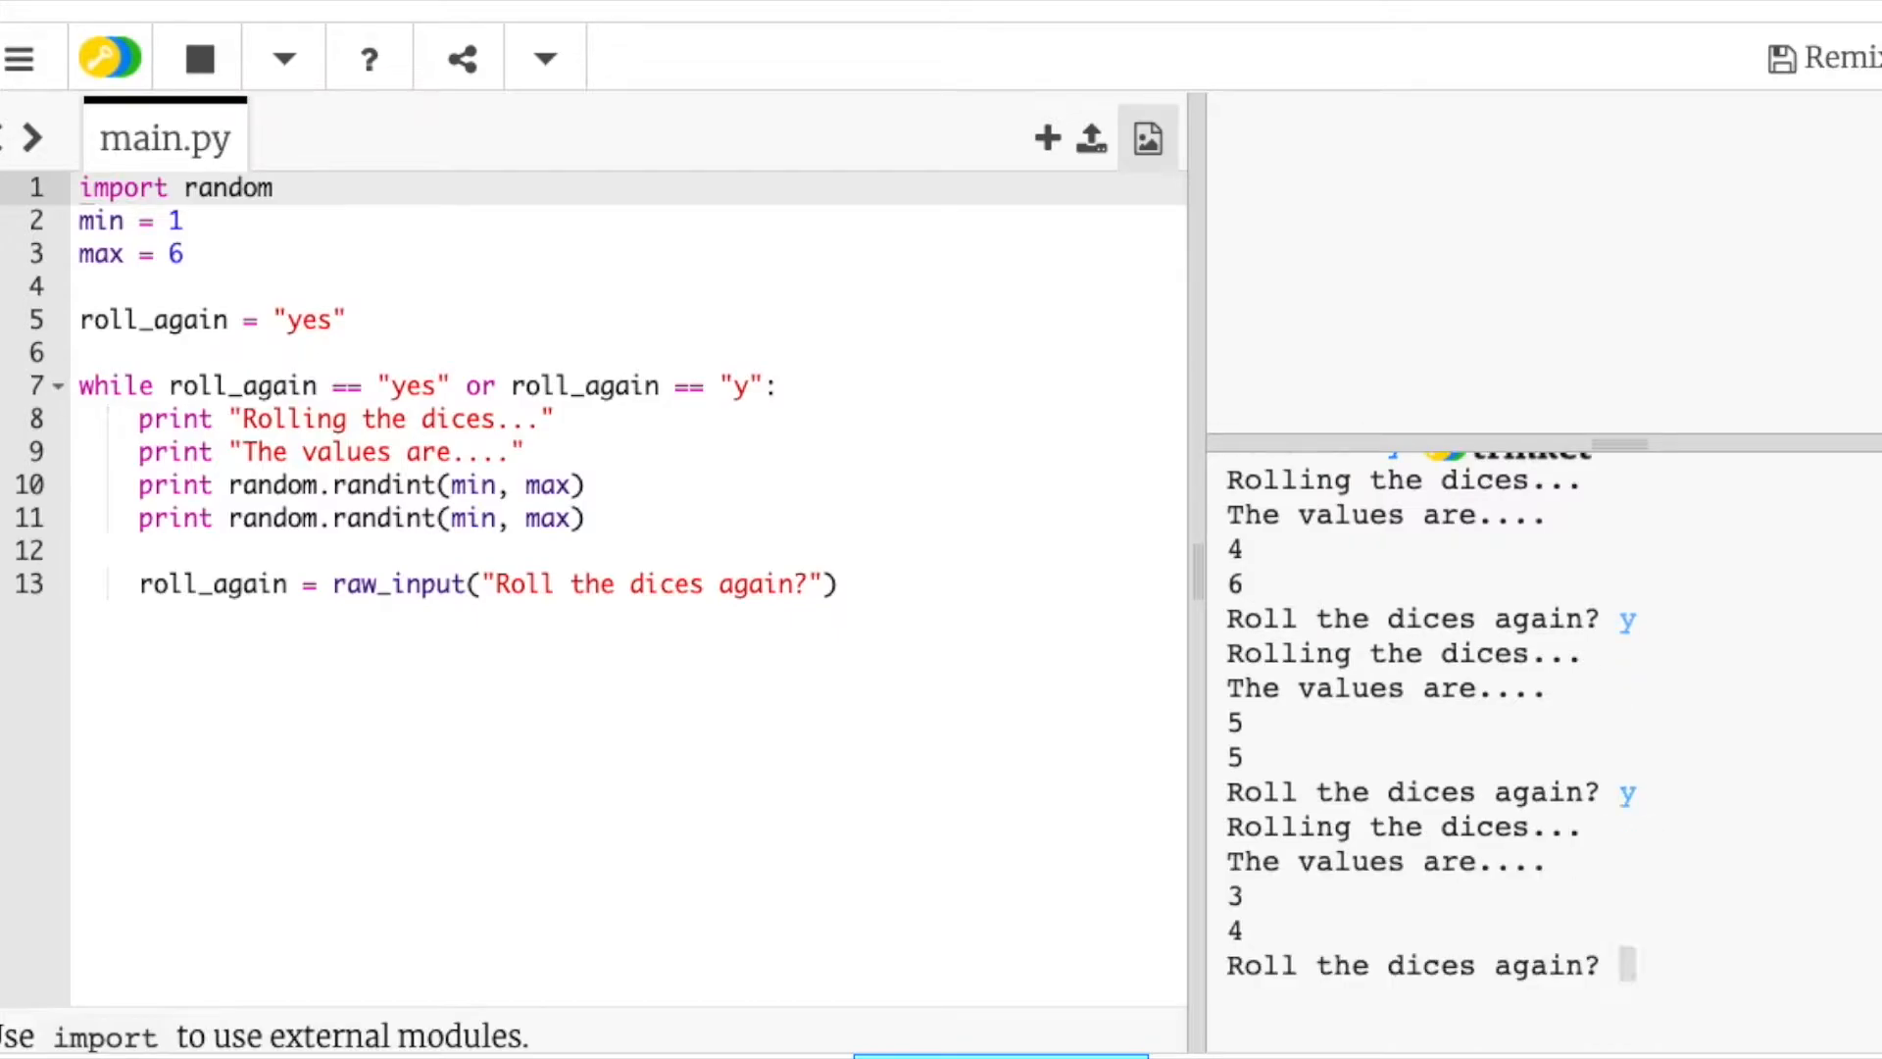
type("y")
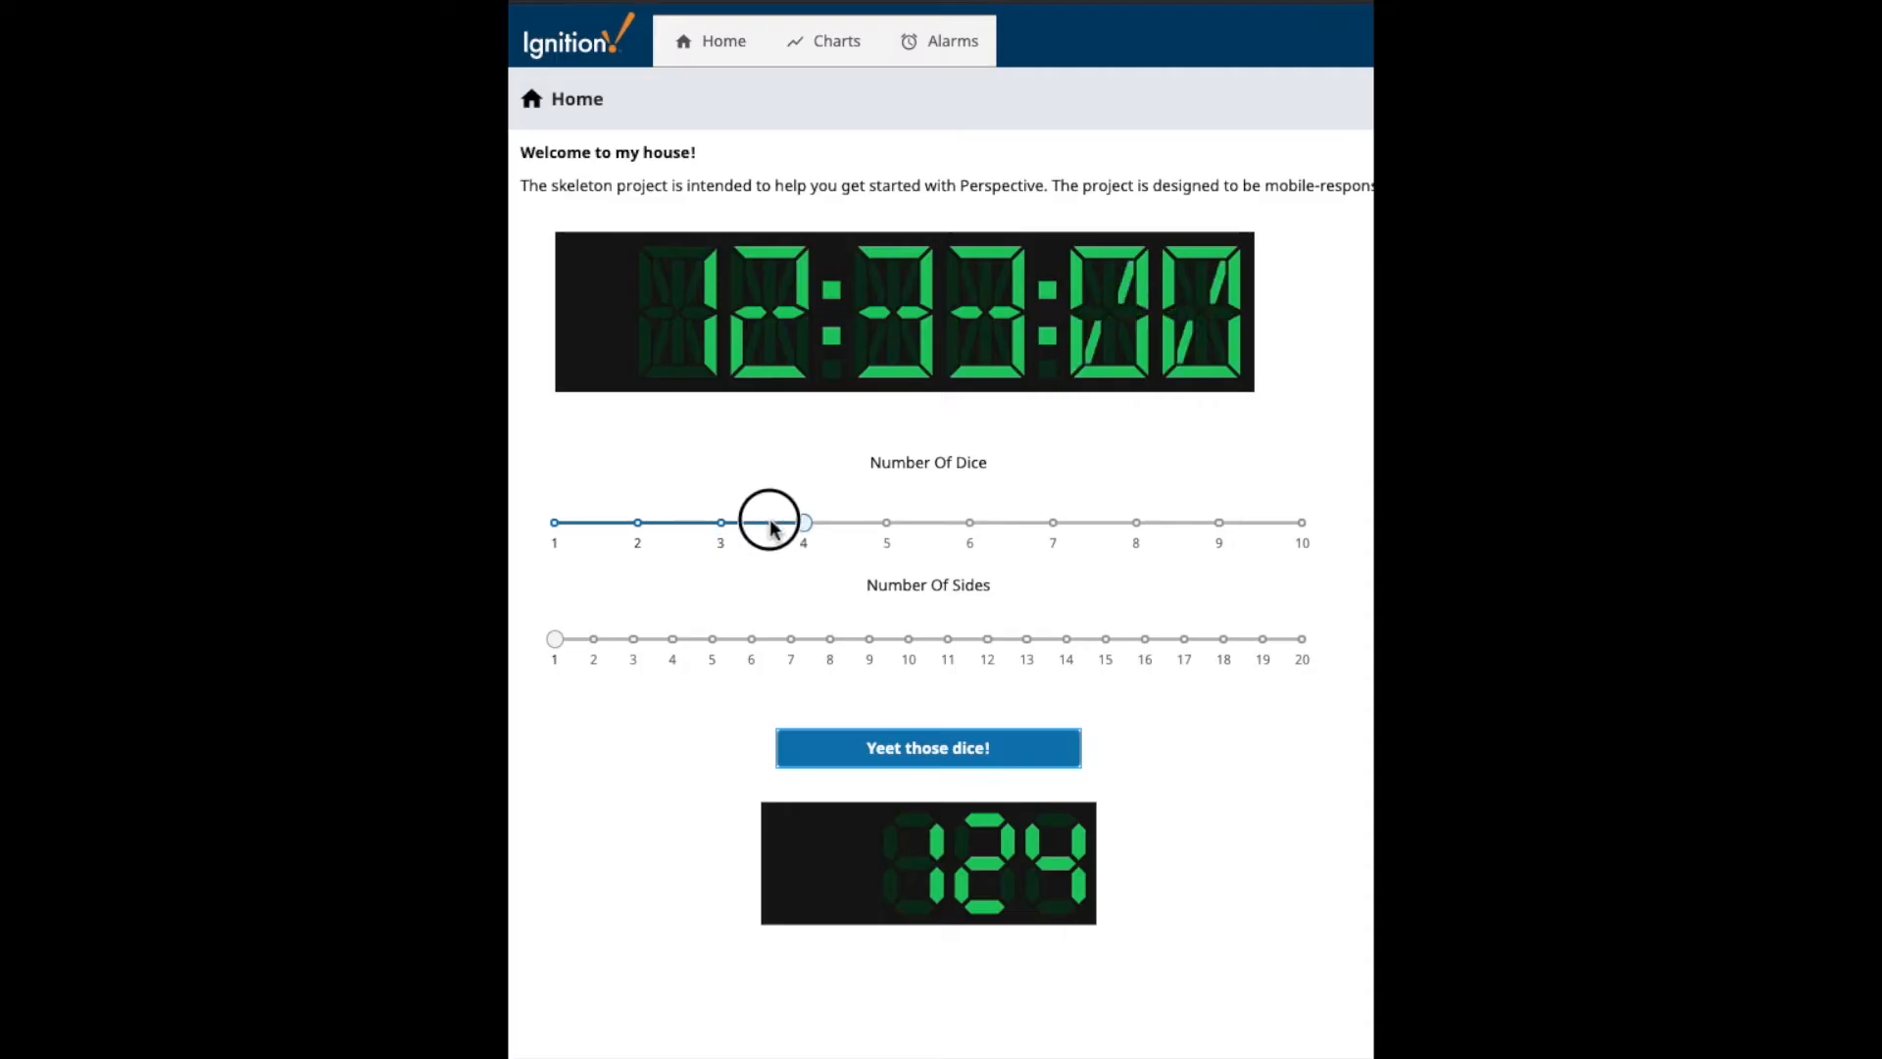
Set Number Of Dice to 10 and Number Of Sides to 20, and roll the dice repeatedly
left_click_drag(774, 520, 1293, 519)
left_click_drag(554, 638, 1302, 639)
left_click(988, 761)
left_click(1000, 750)
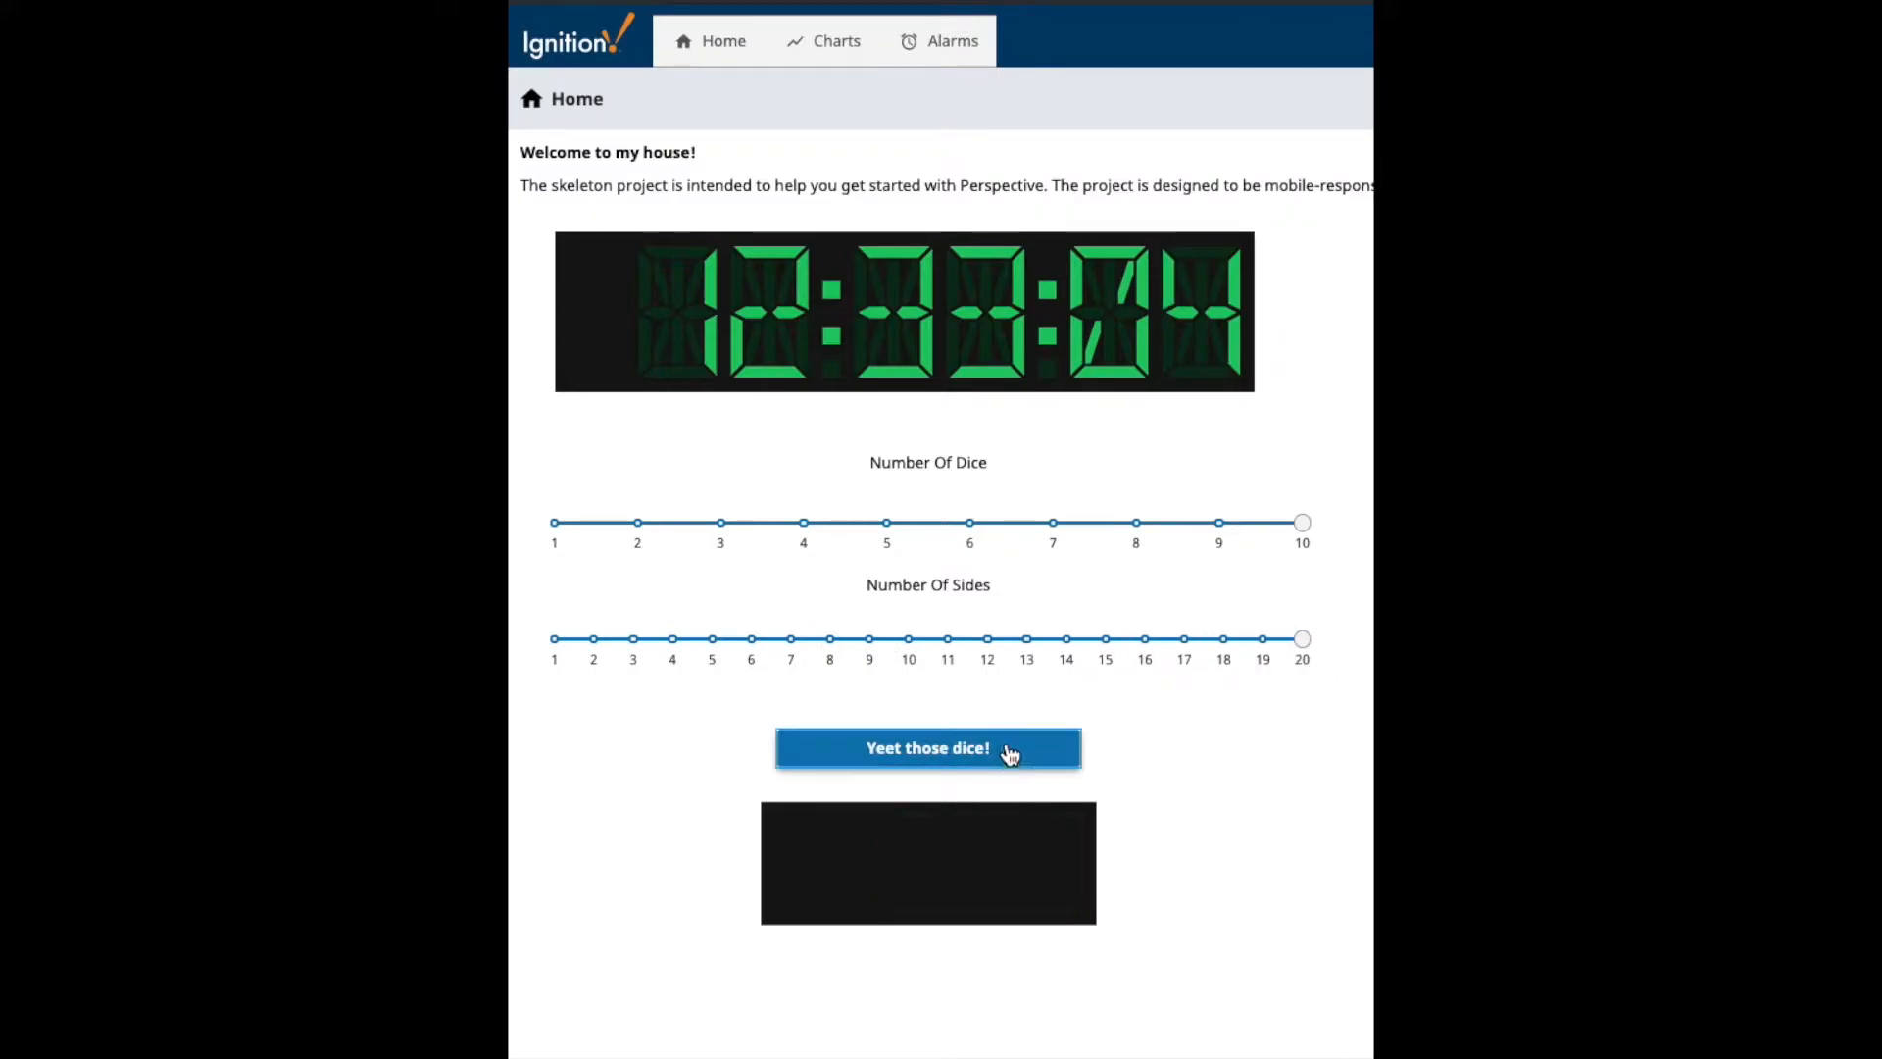
left_click(1009, 748)
left_click(1009, 748)
left_click(1014, 750)
left_click(1015, 750)
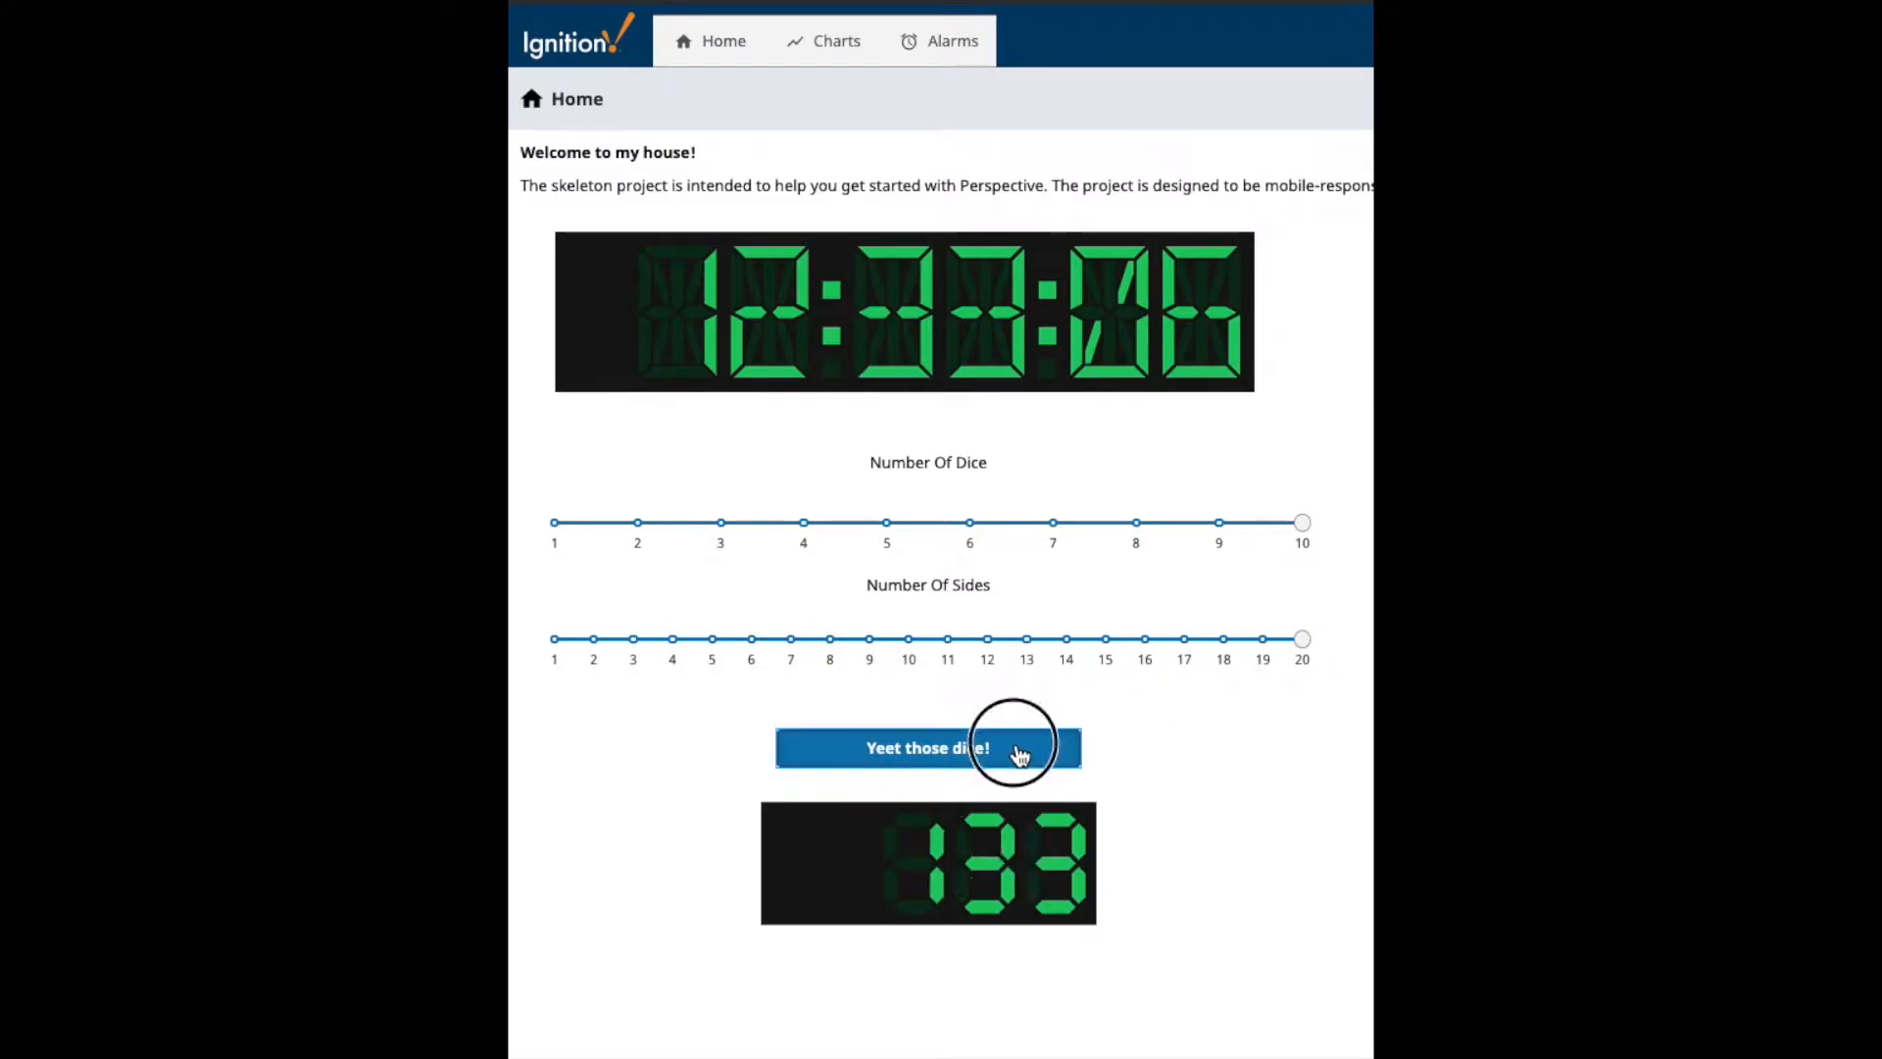
left_click(1016, 750)
left_click(1018, 751)
left_click(1019, 751)
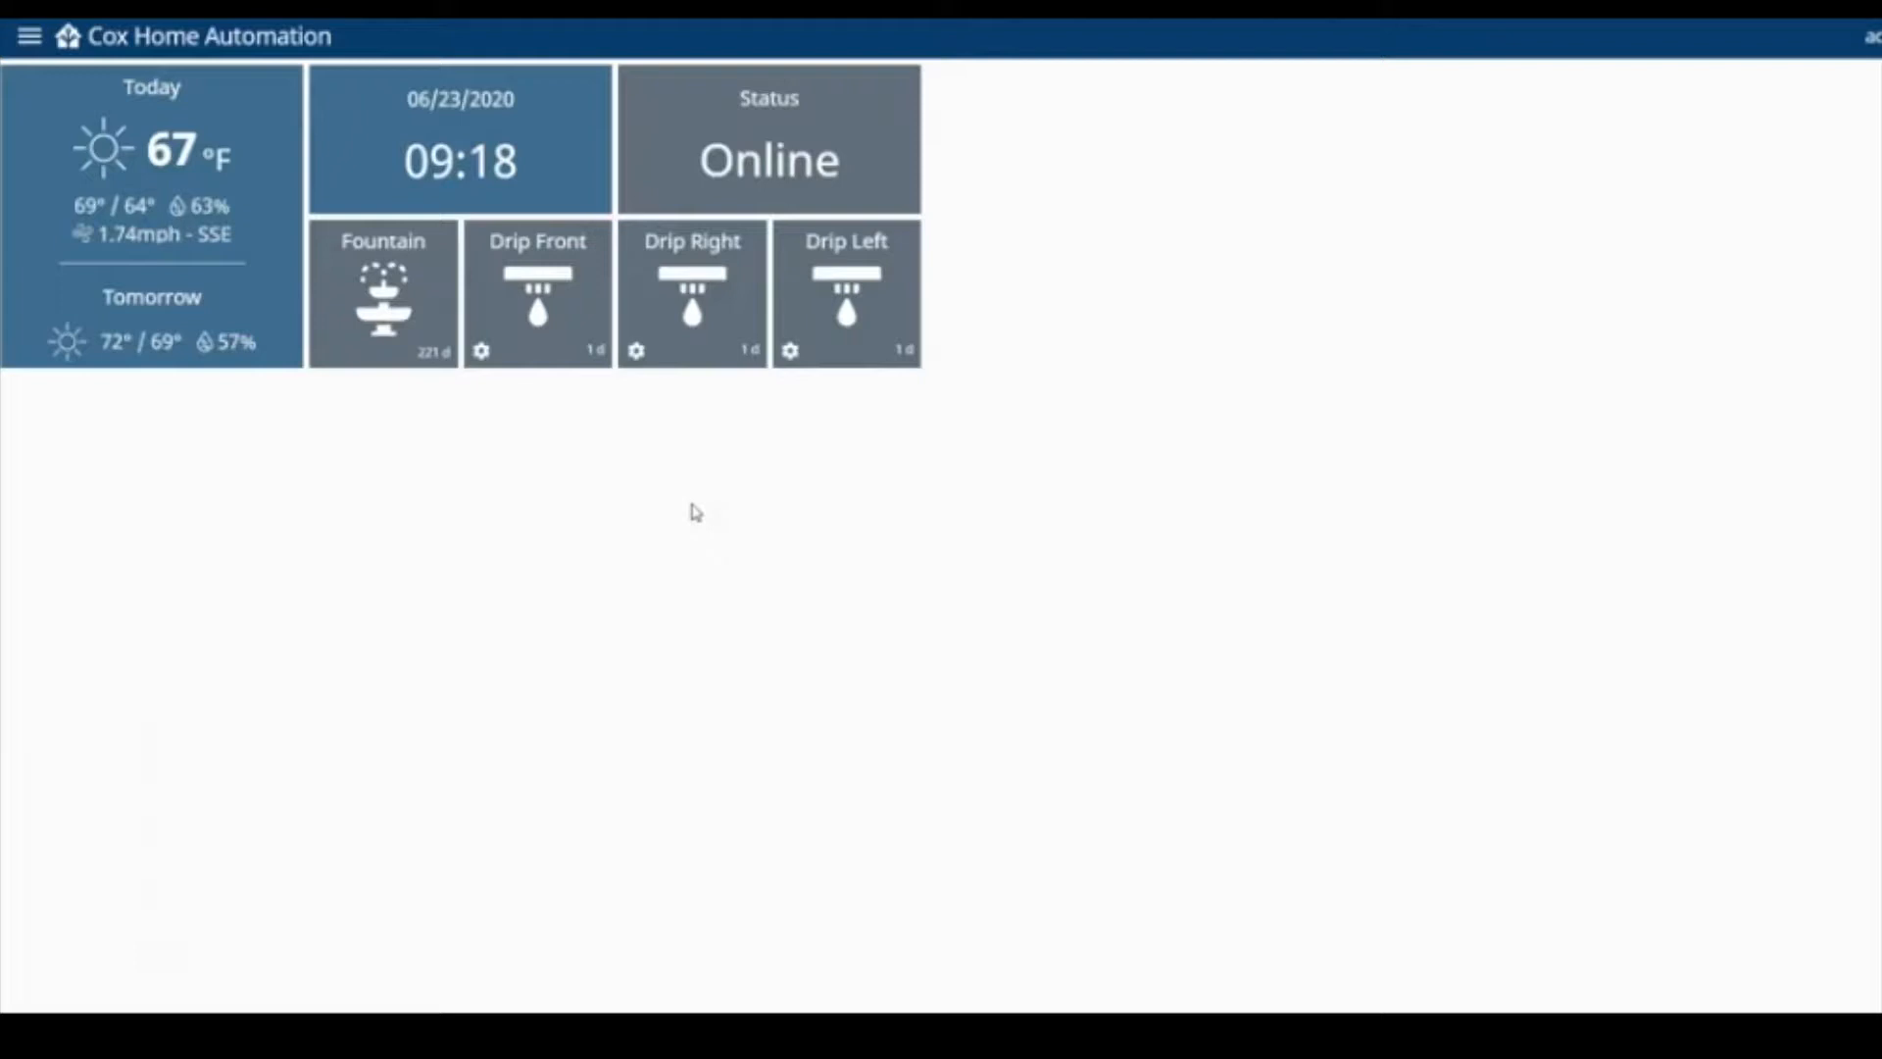
View the Security page of Cox Home Automation and open the Cameras page
left_click(29, 40)
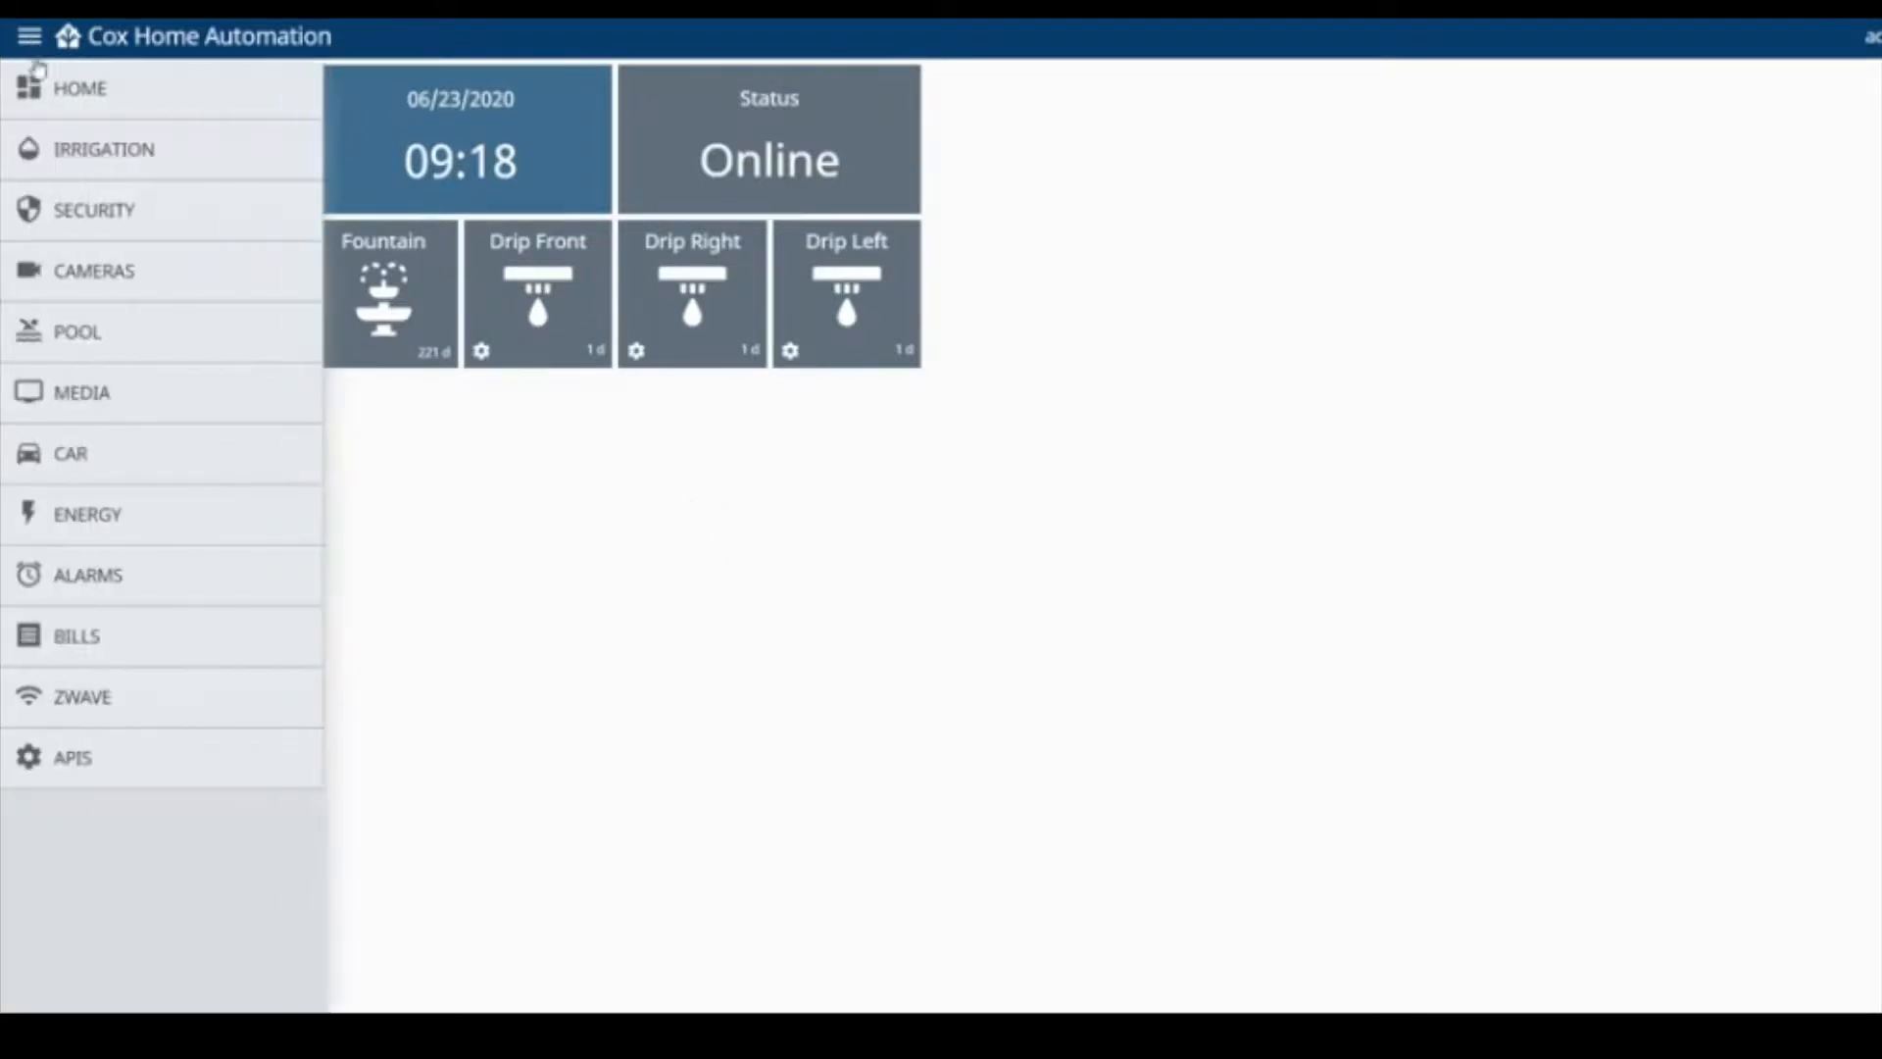
left_click(94, 210)
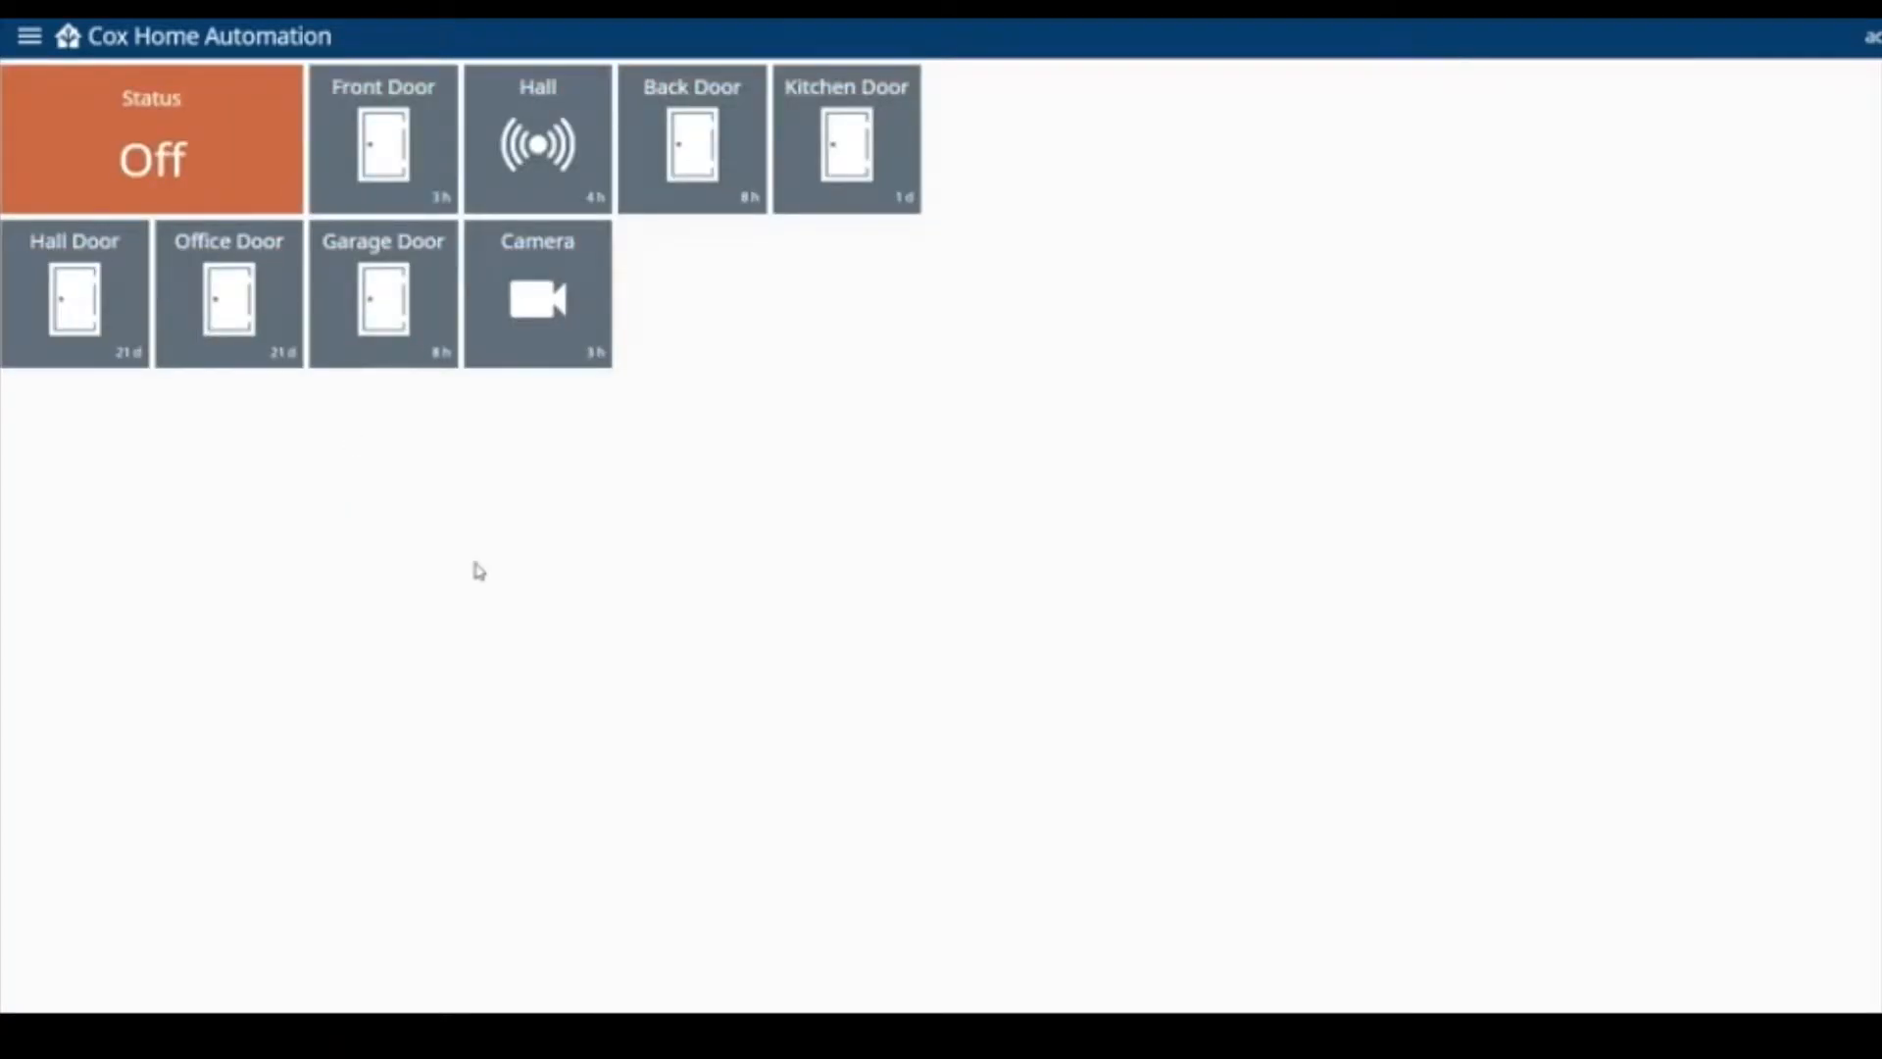
left_click(29, 37)
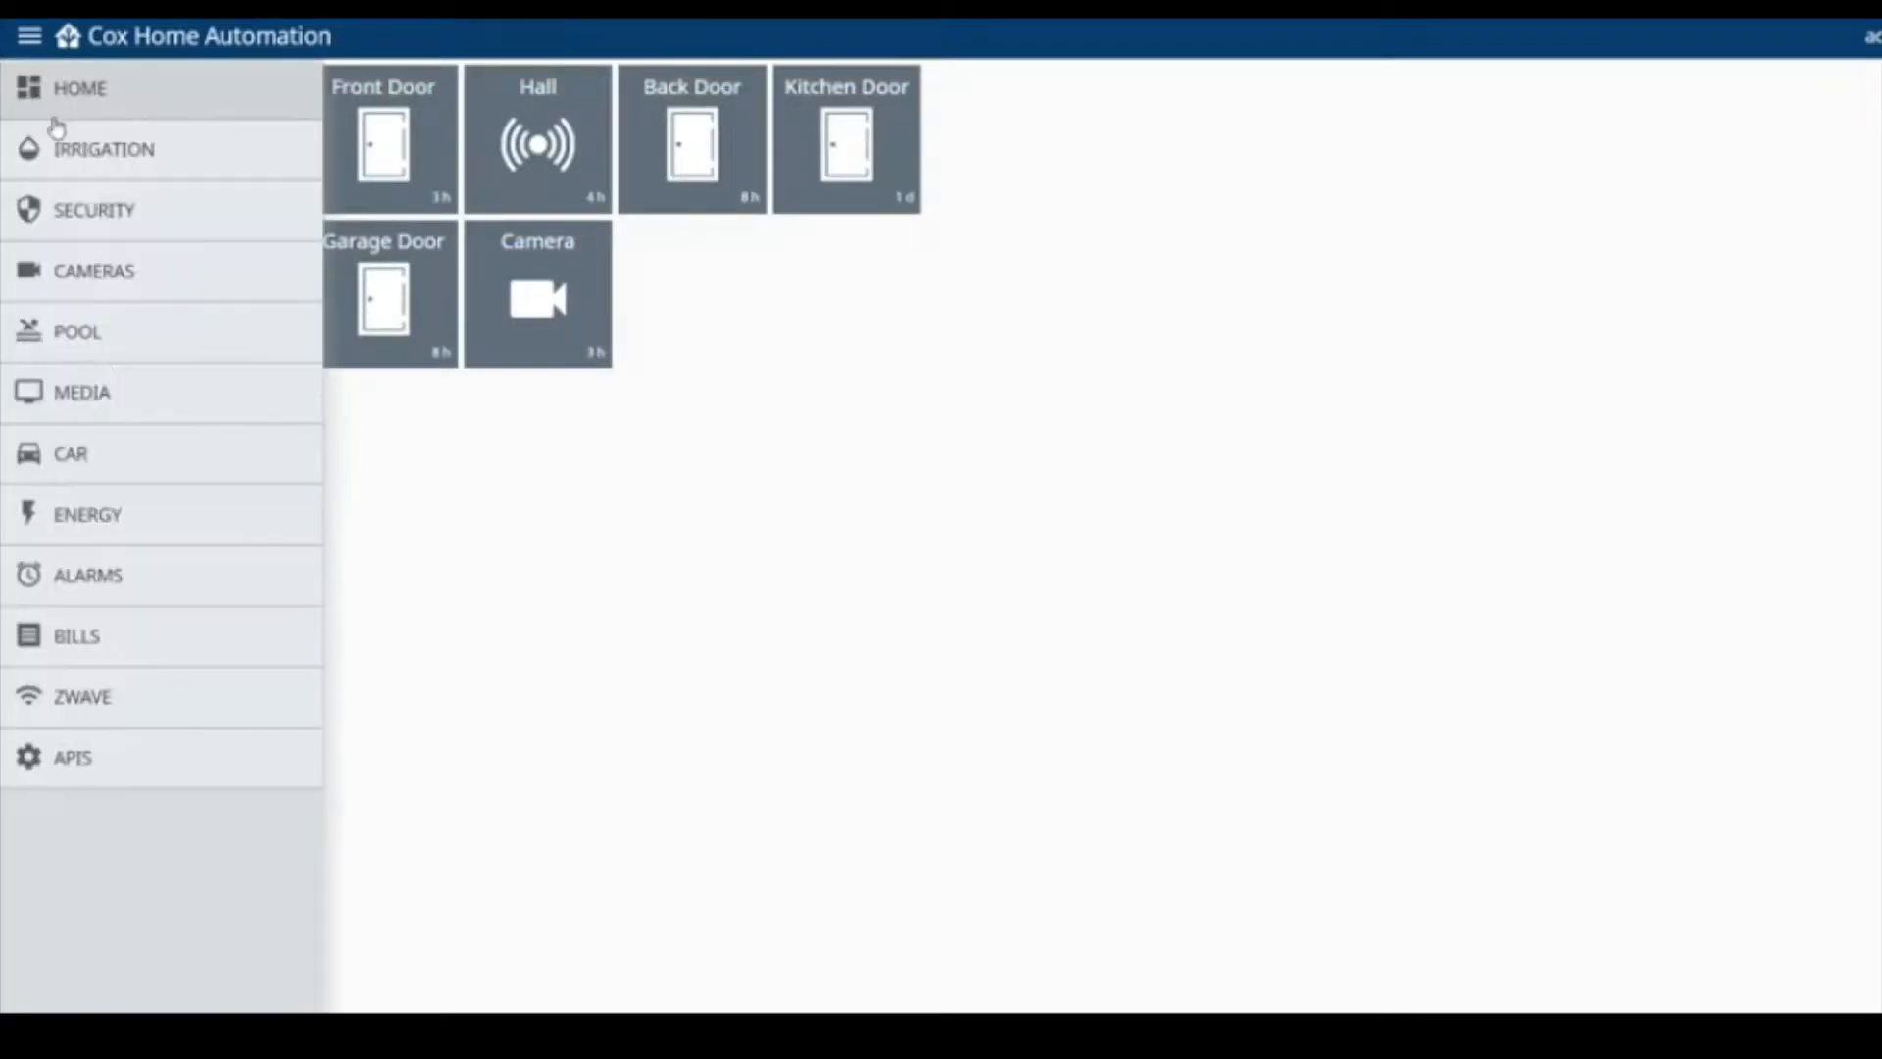
left_click(102, 275)
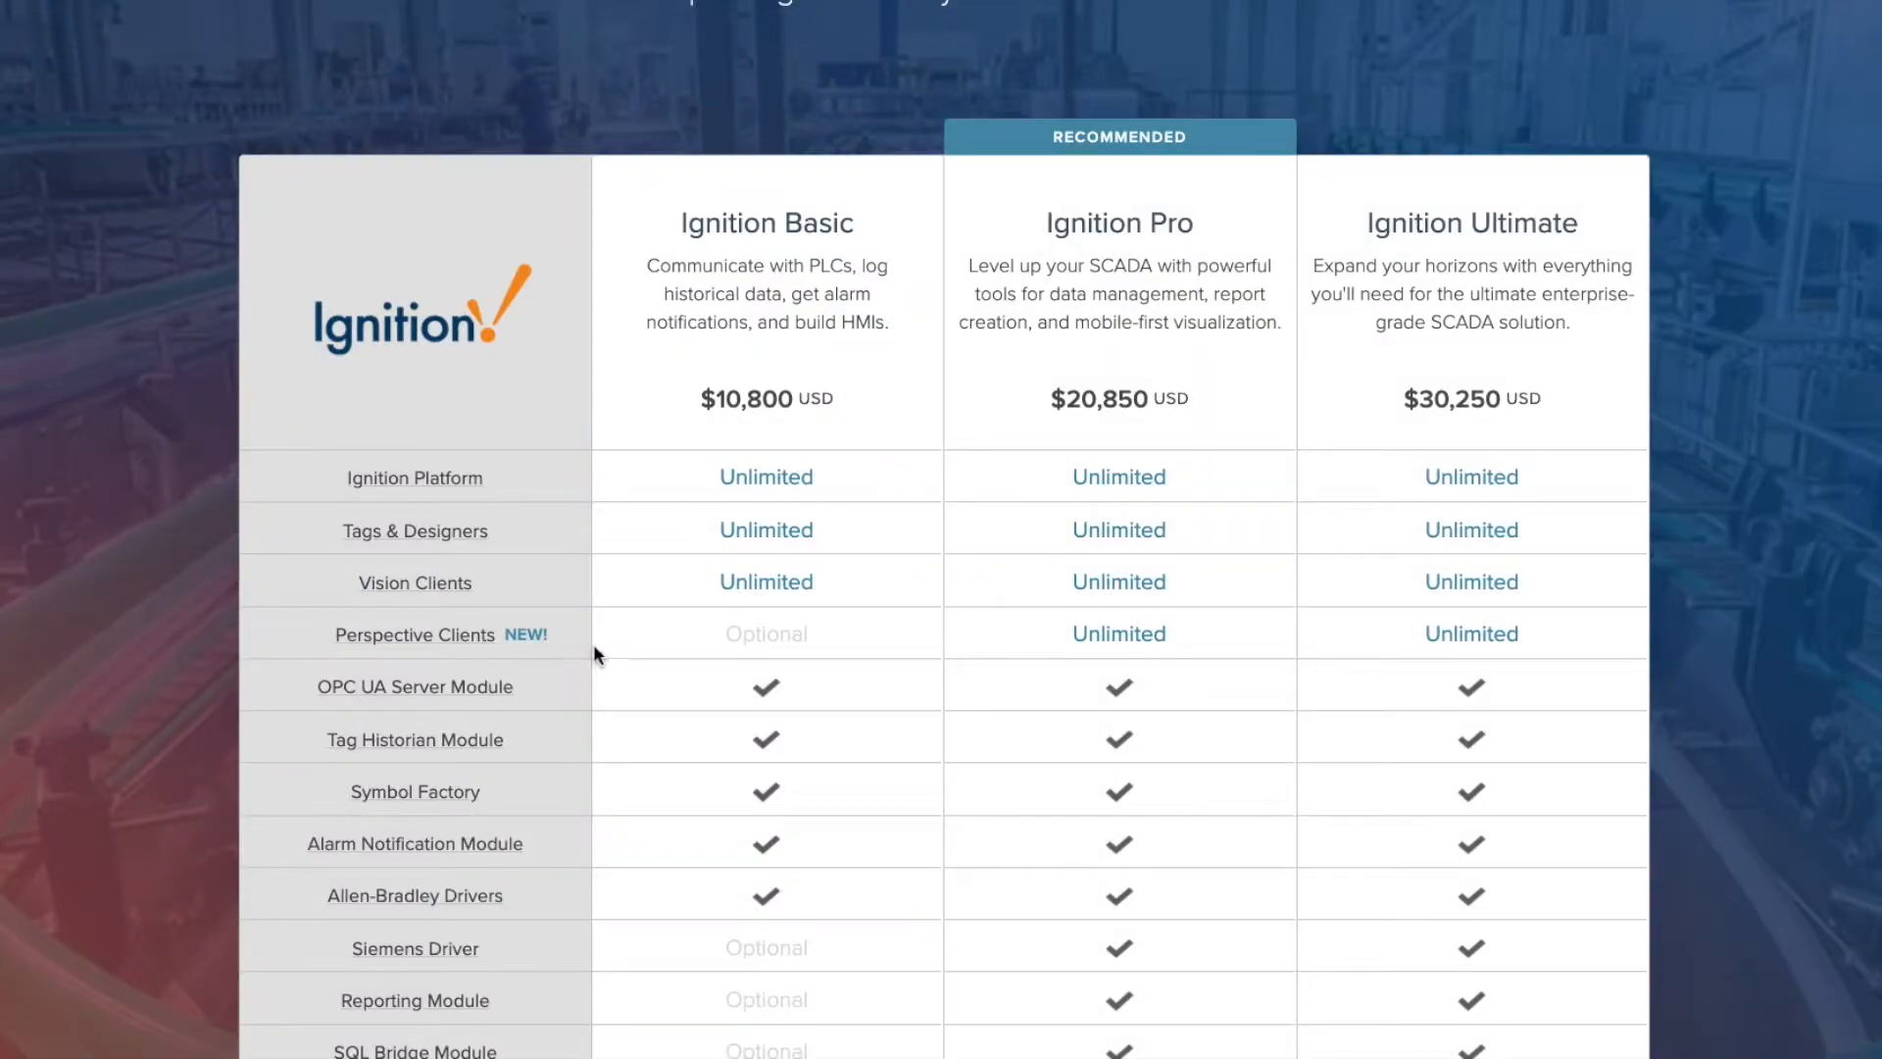
Examine the package comparison for Ignition Basic, Pro and Ultimate down to its end
scroll(589, 644, "down", 3)
scroll(544, 612, "down", 8)
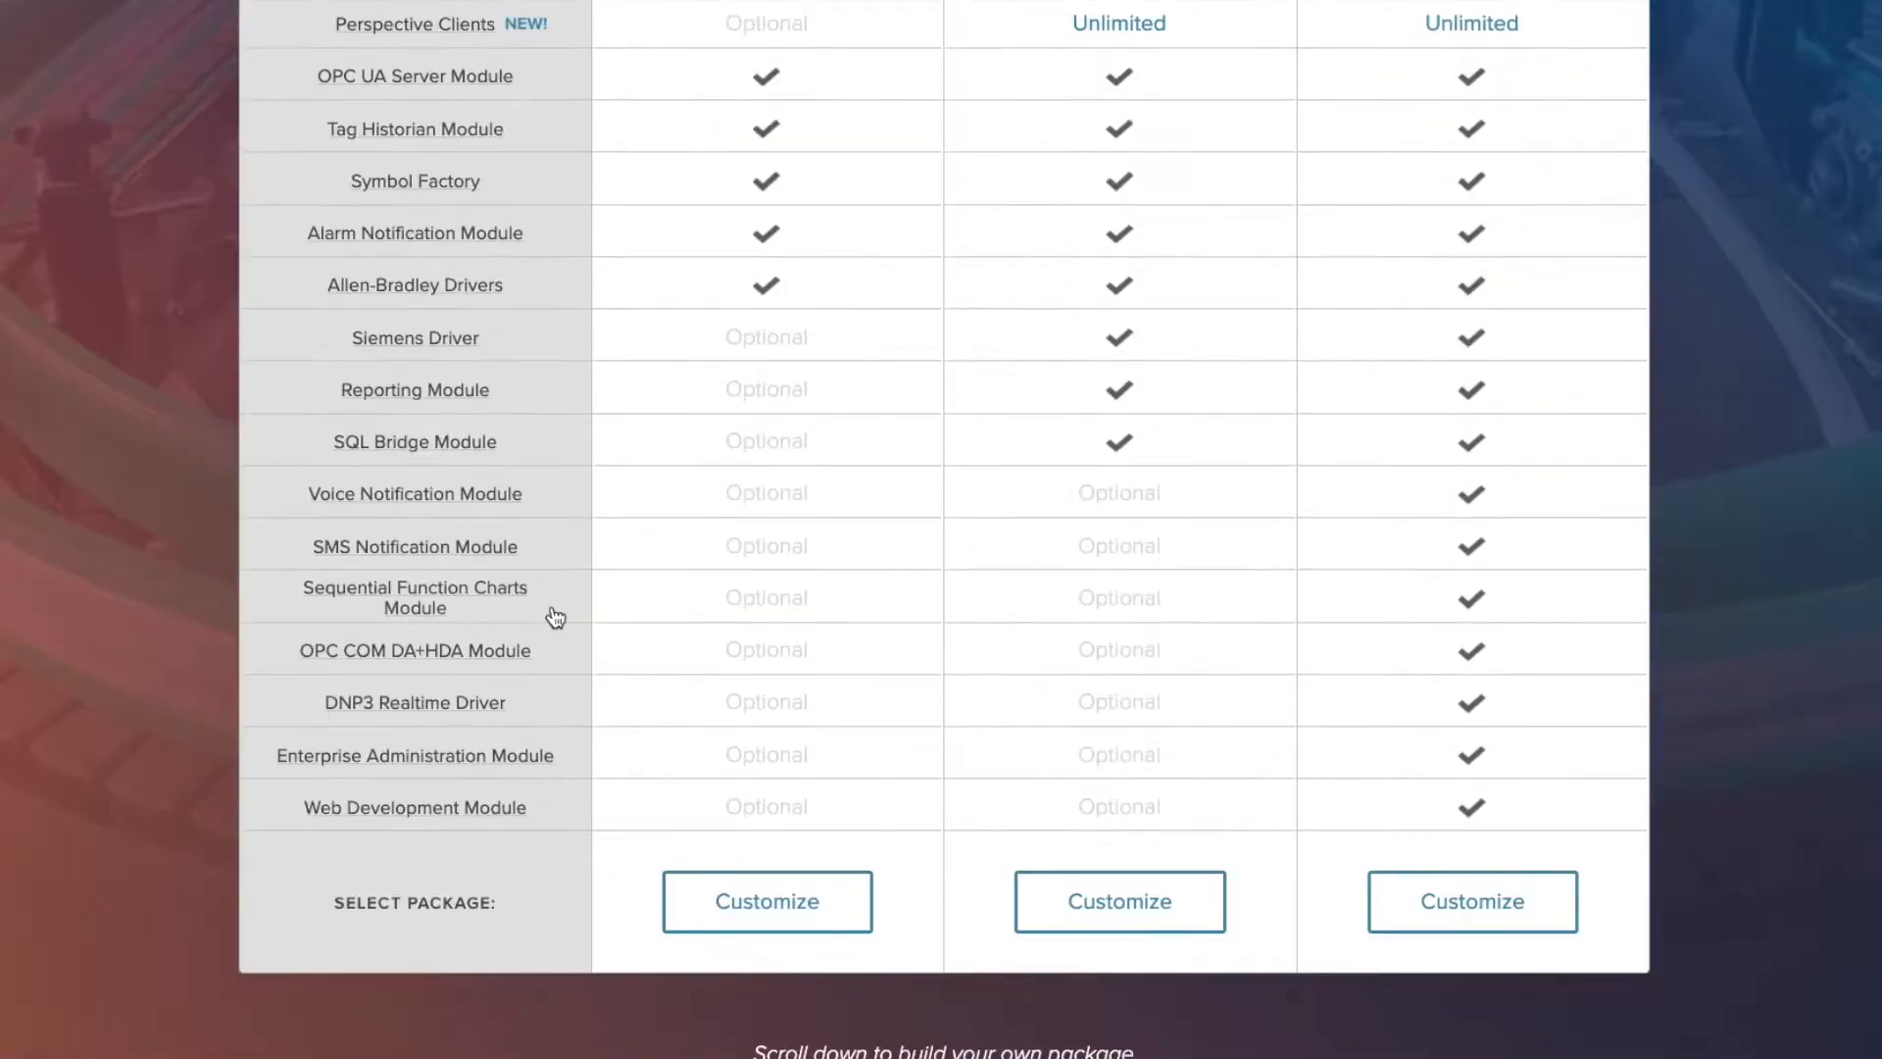
scroll(549, 613, "down", 9)
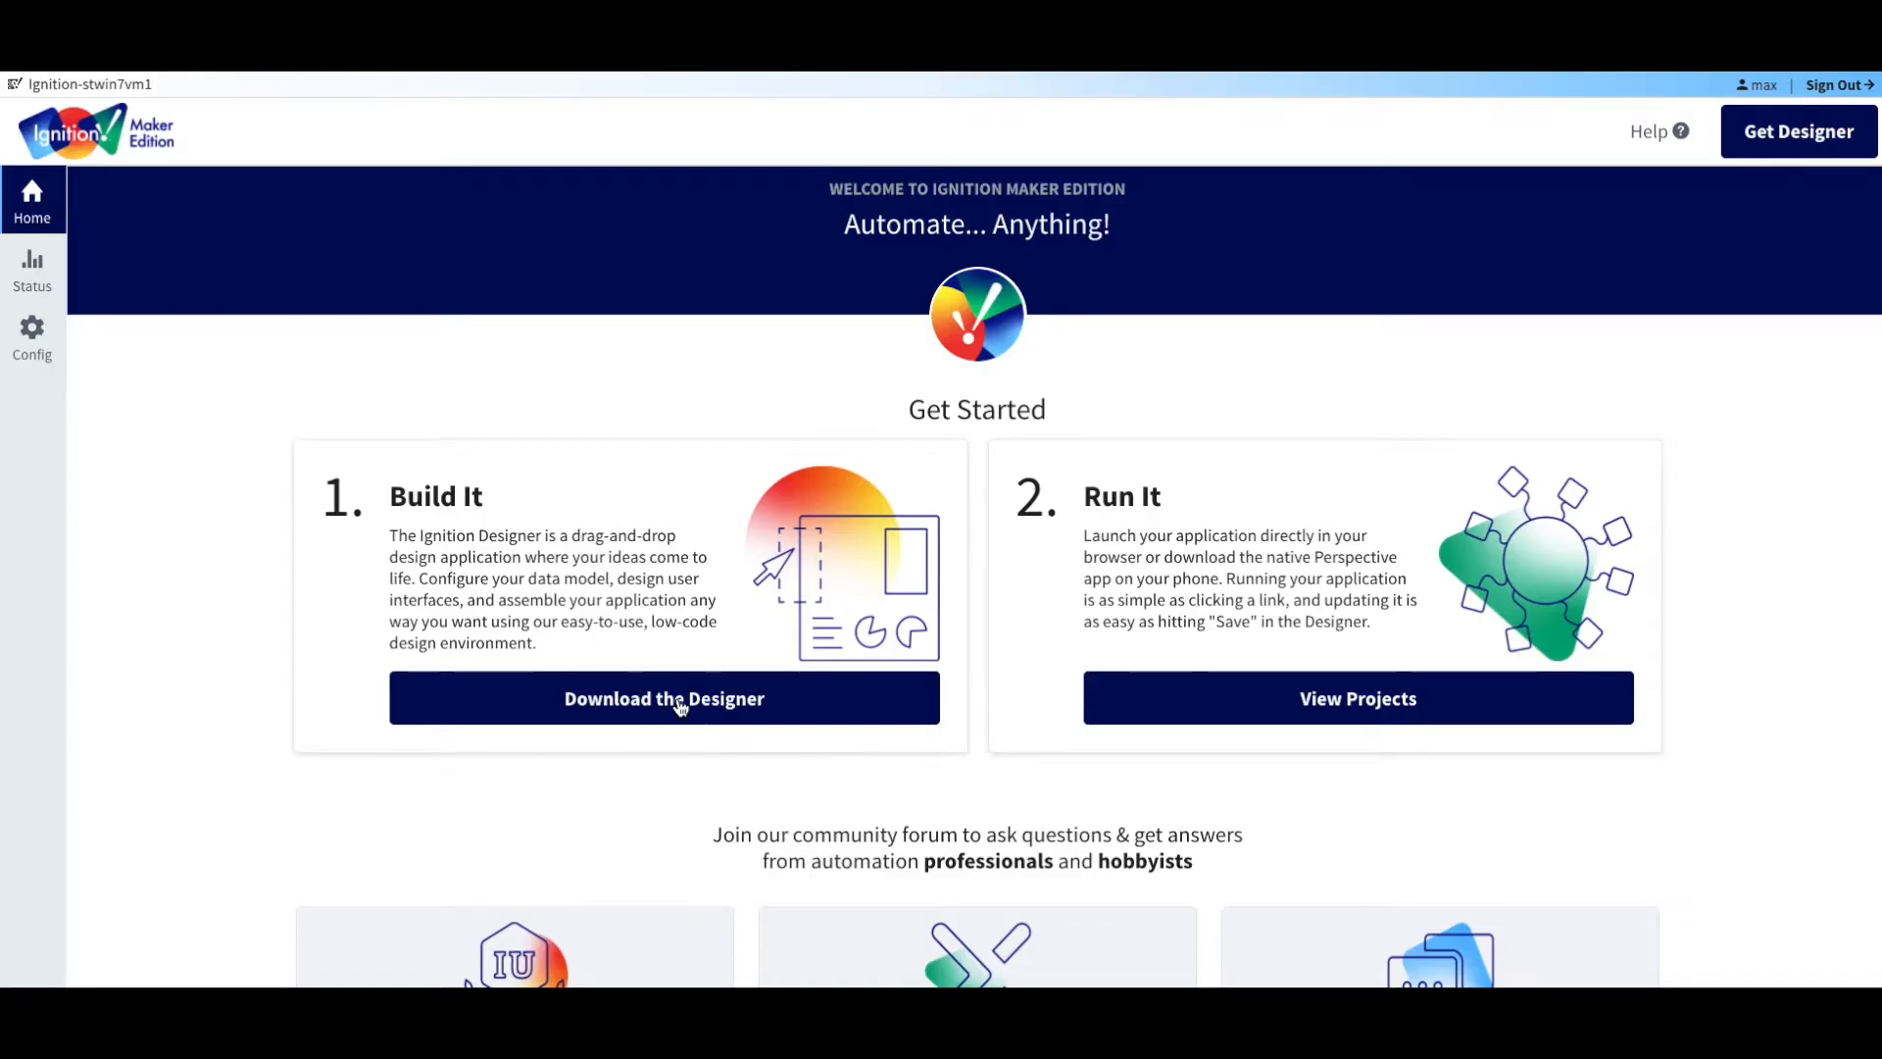
Open the Designer Launcher download page and switch to the Ignition Designer to view the Home view
left_click(681, 706)
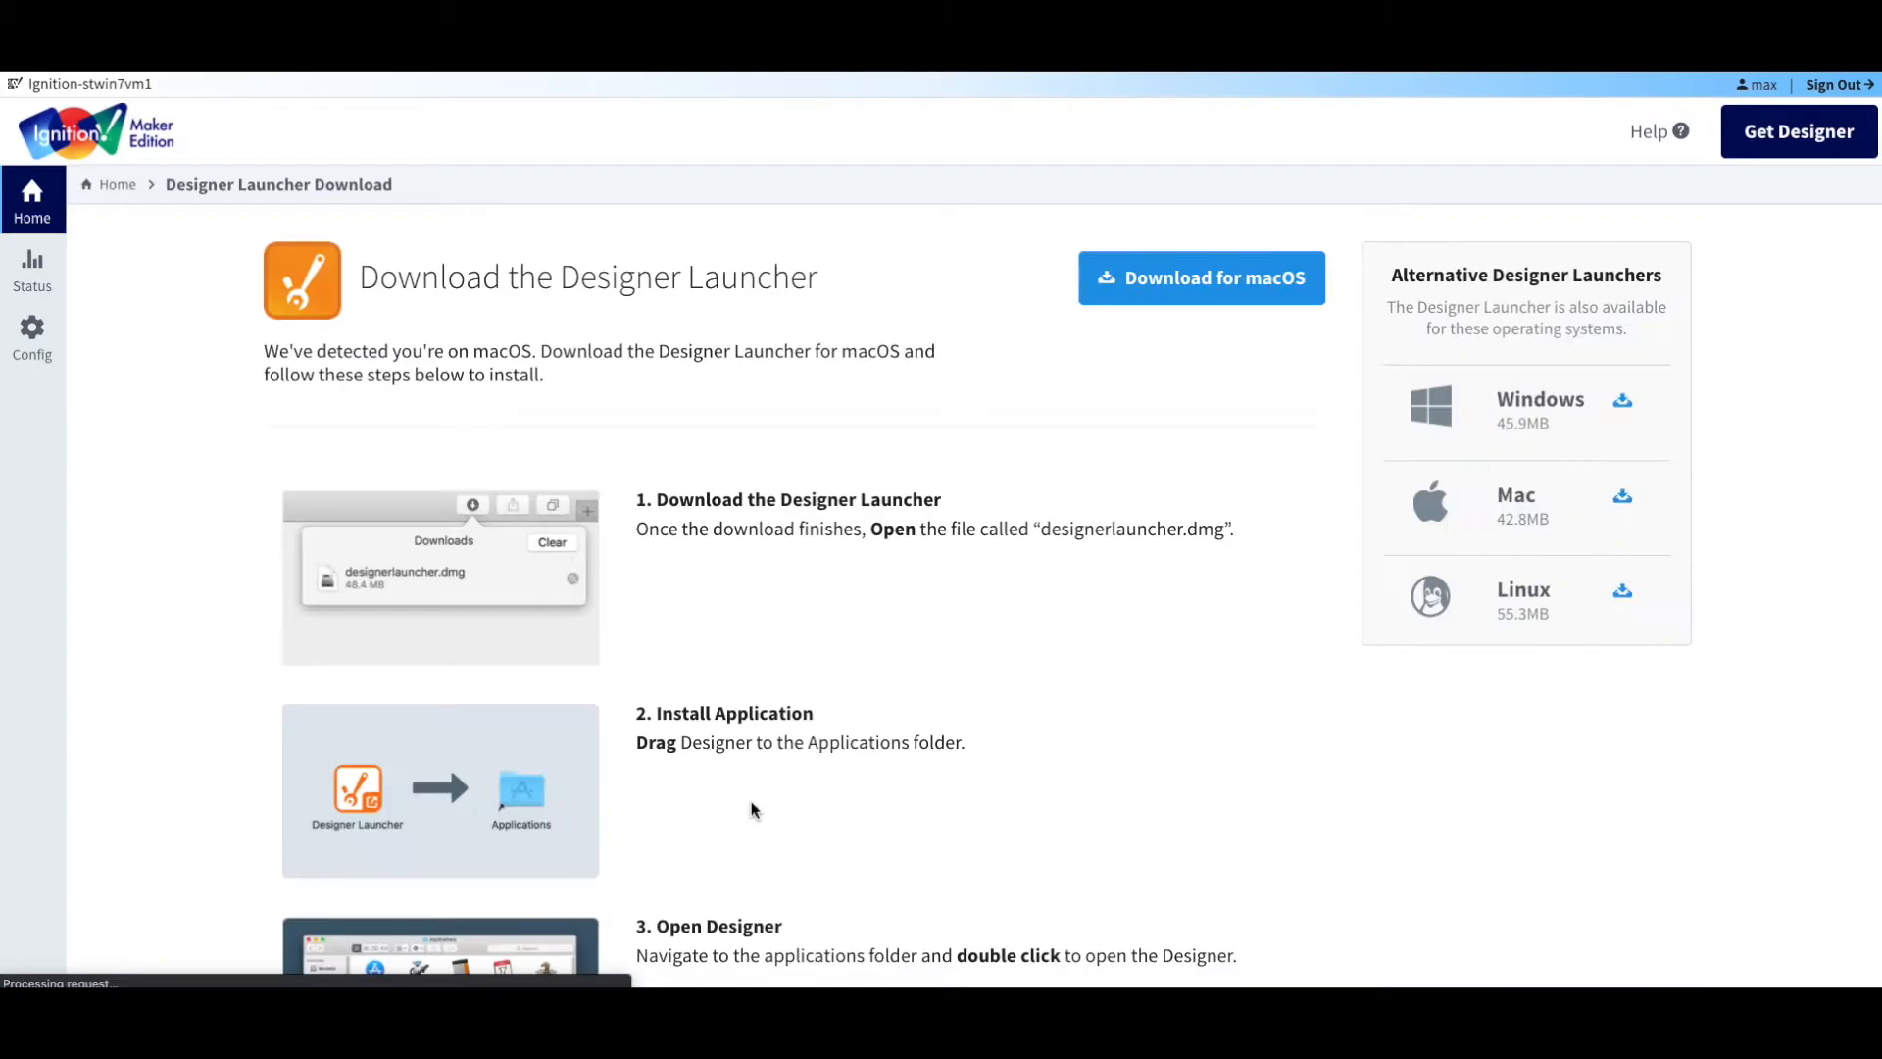
scroll(754, 810, "down", 1)
key("super+Tab")
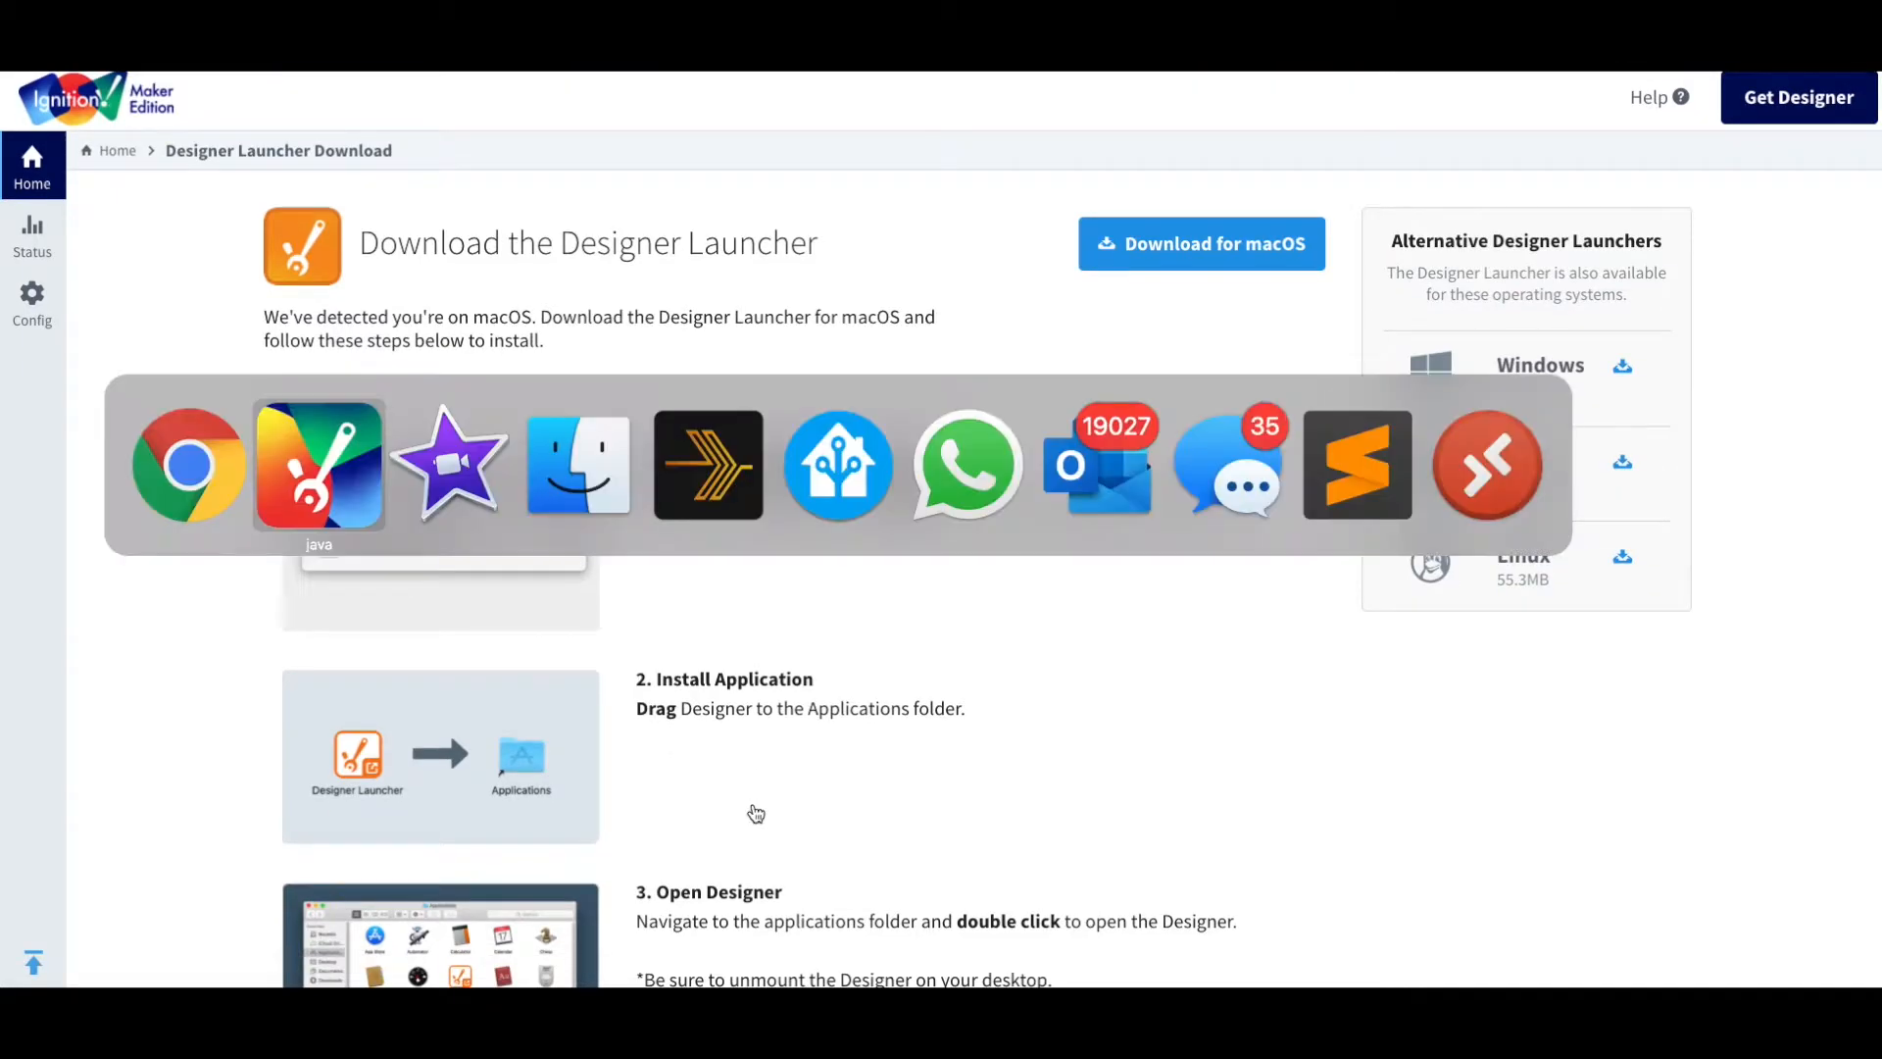
scroll(756, 592, "up", 5)
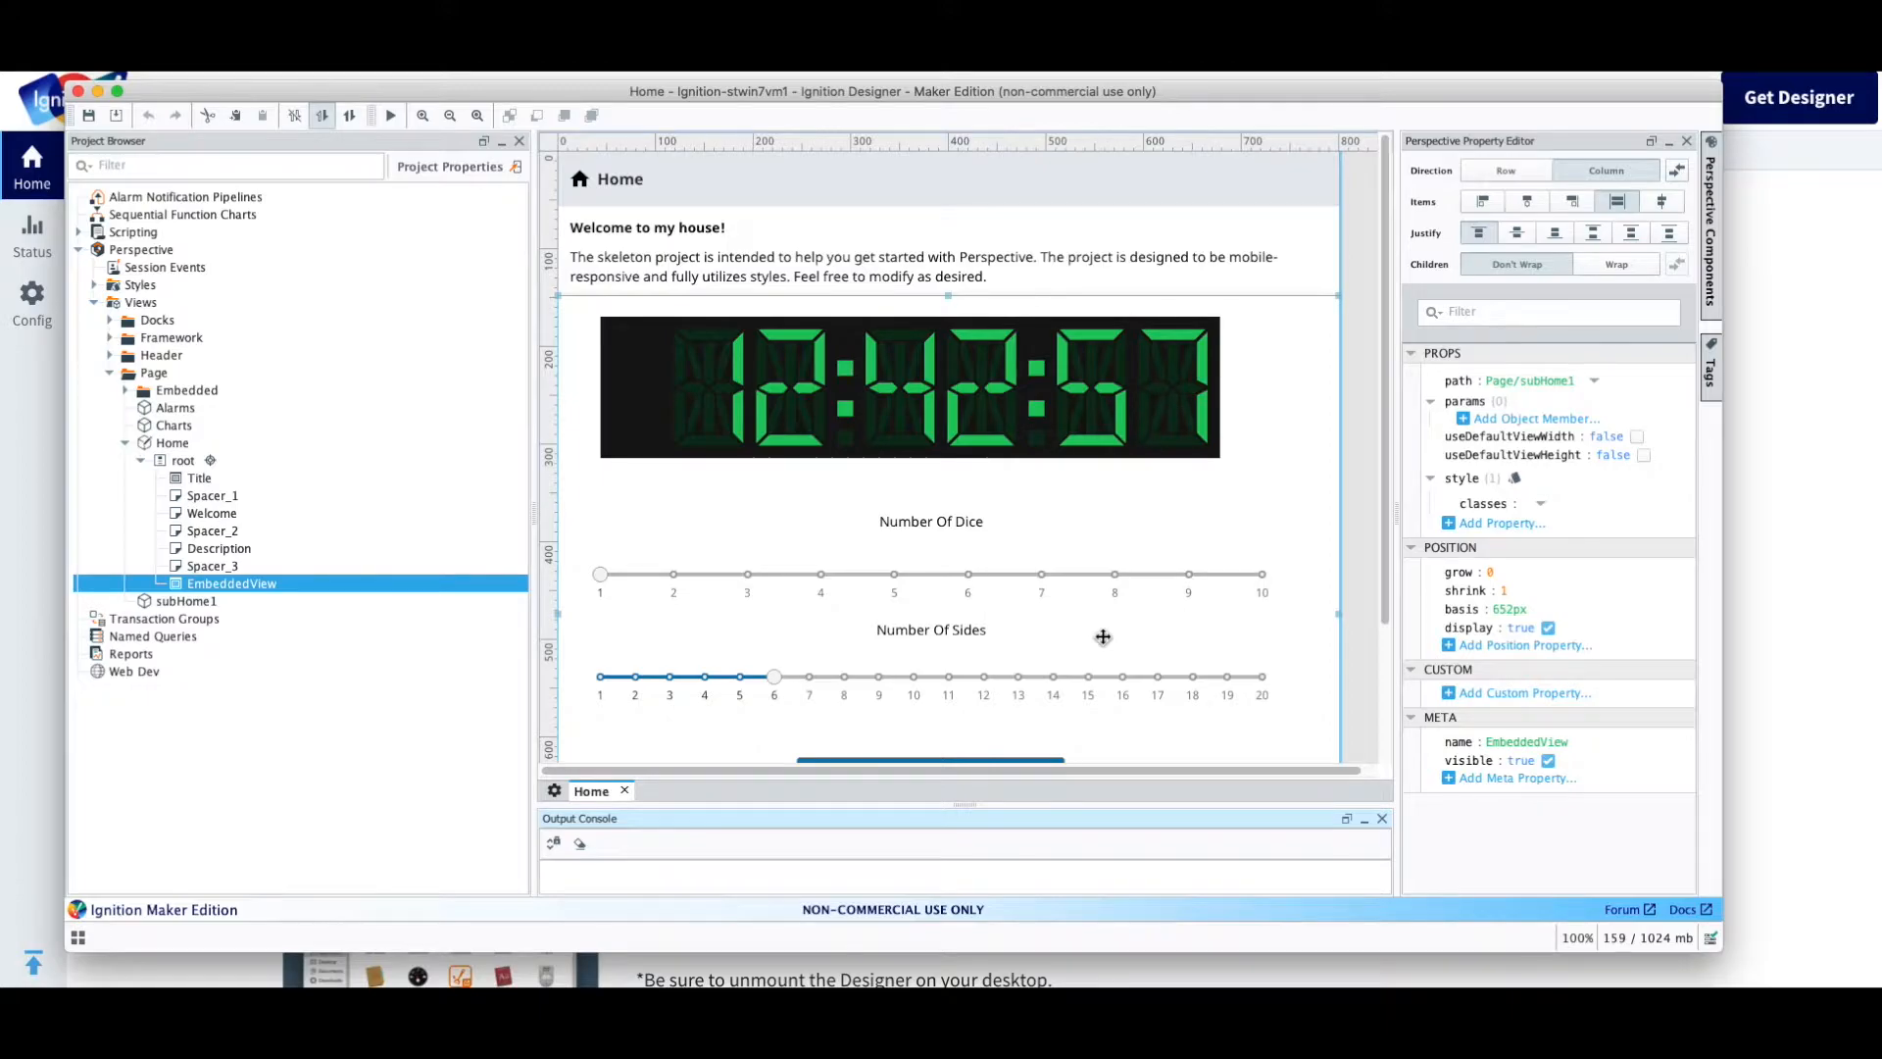
Return to the gateway home page in the browser and launch the dice project from the projects list
key("super+Tab")
left_click(64, 192)
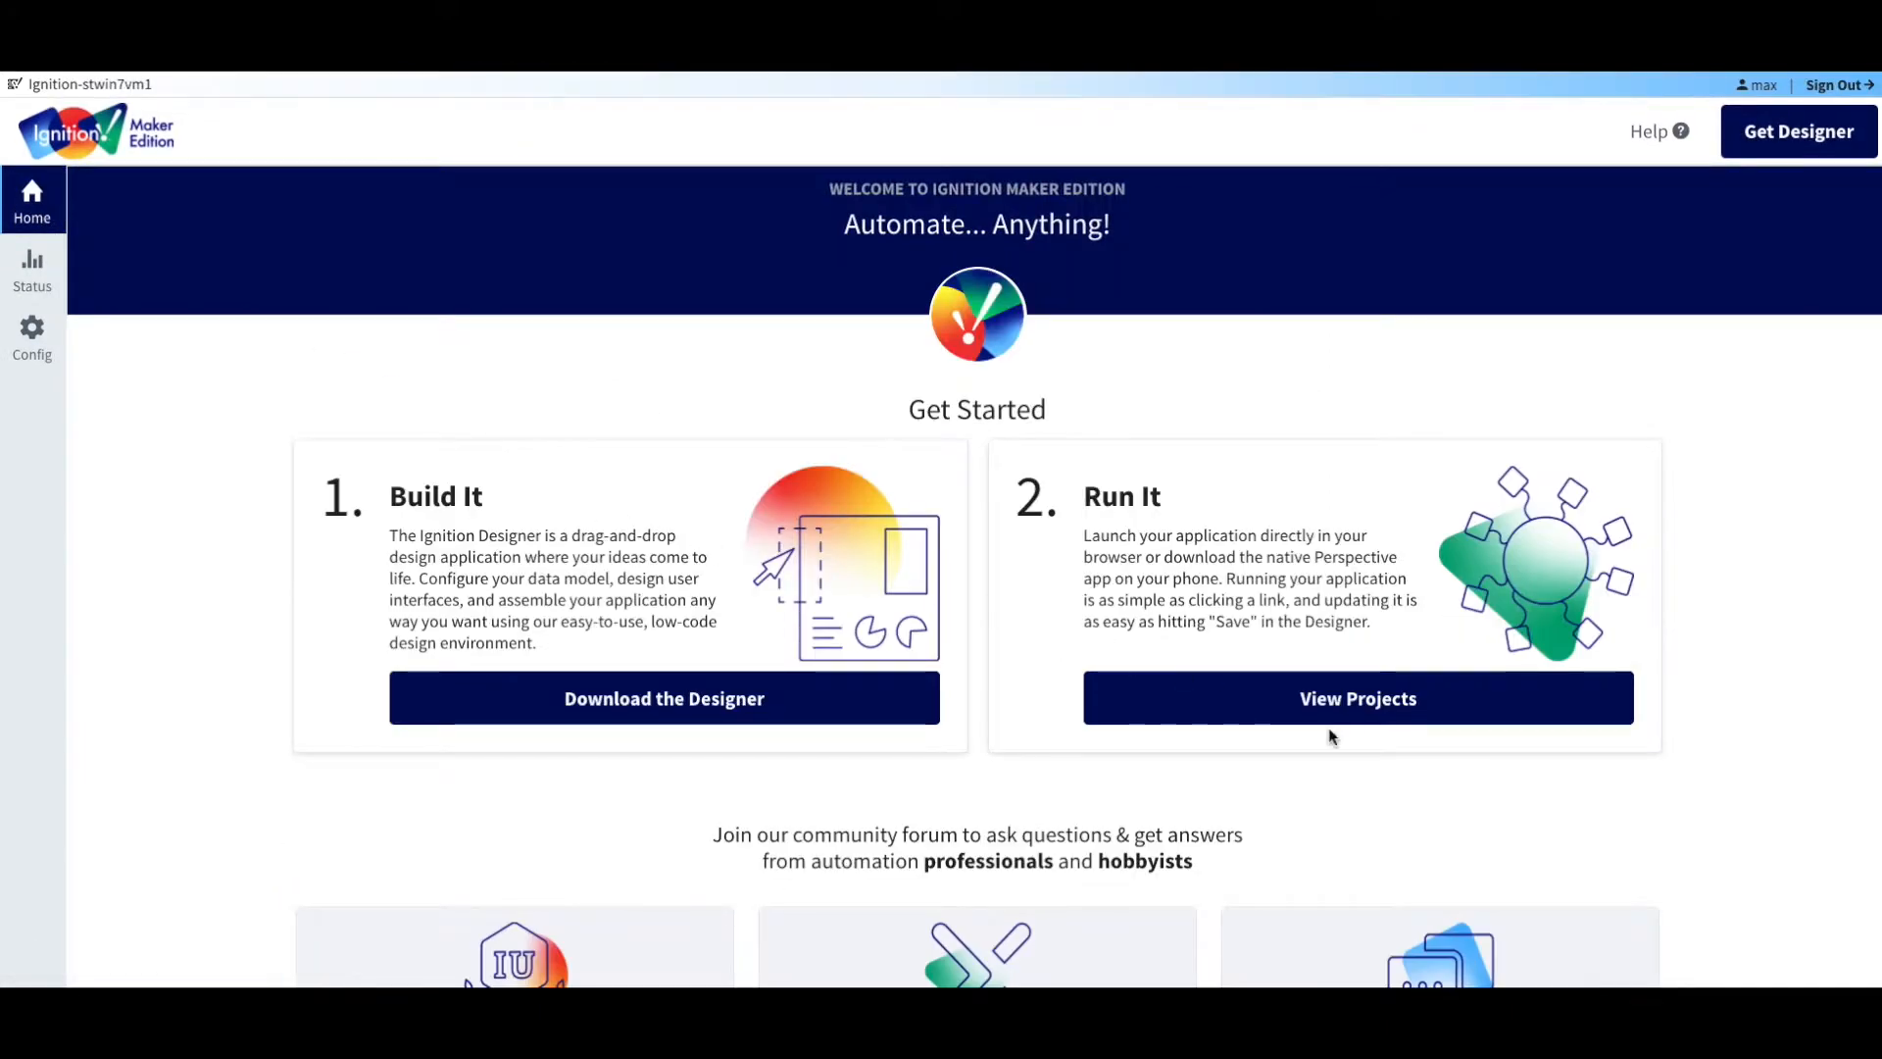
left_click(1333, 719)
left_click(493, 605)
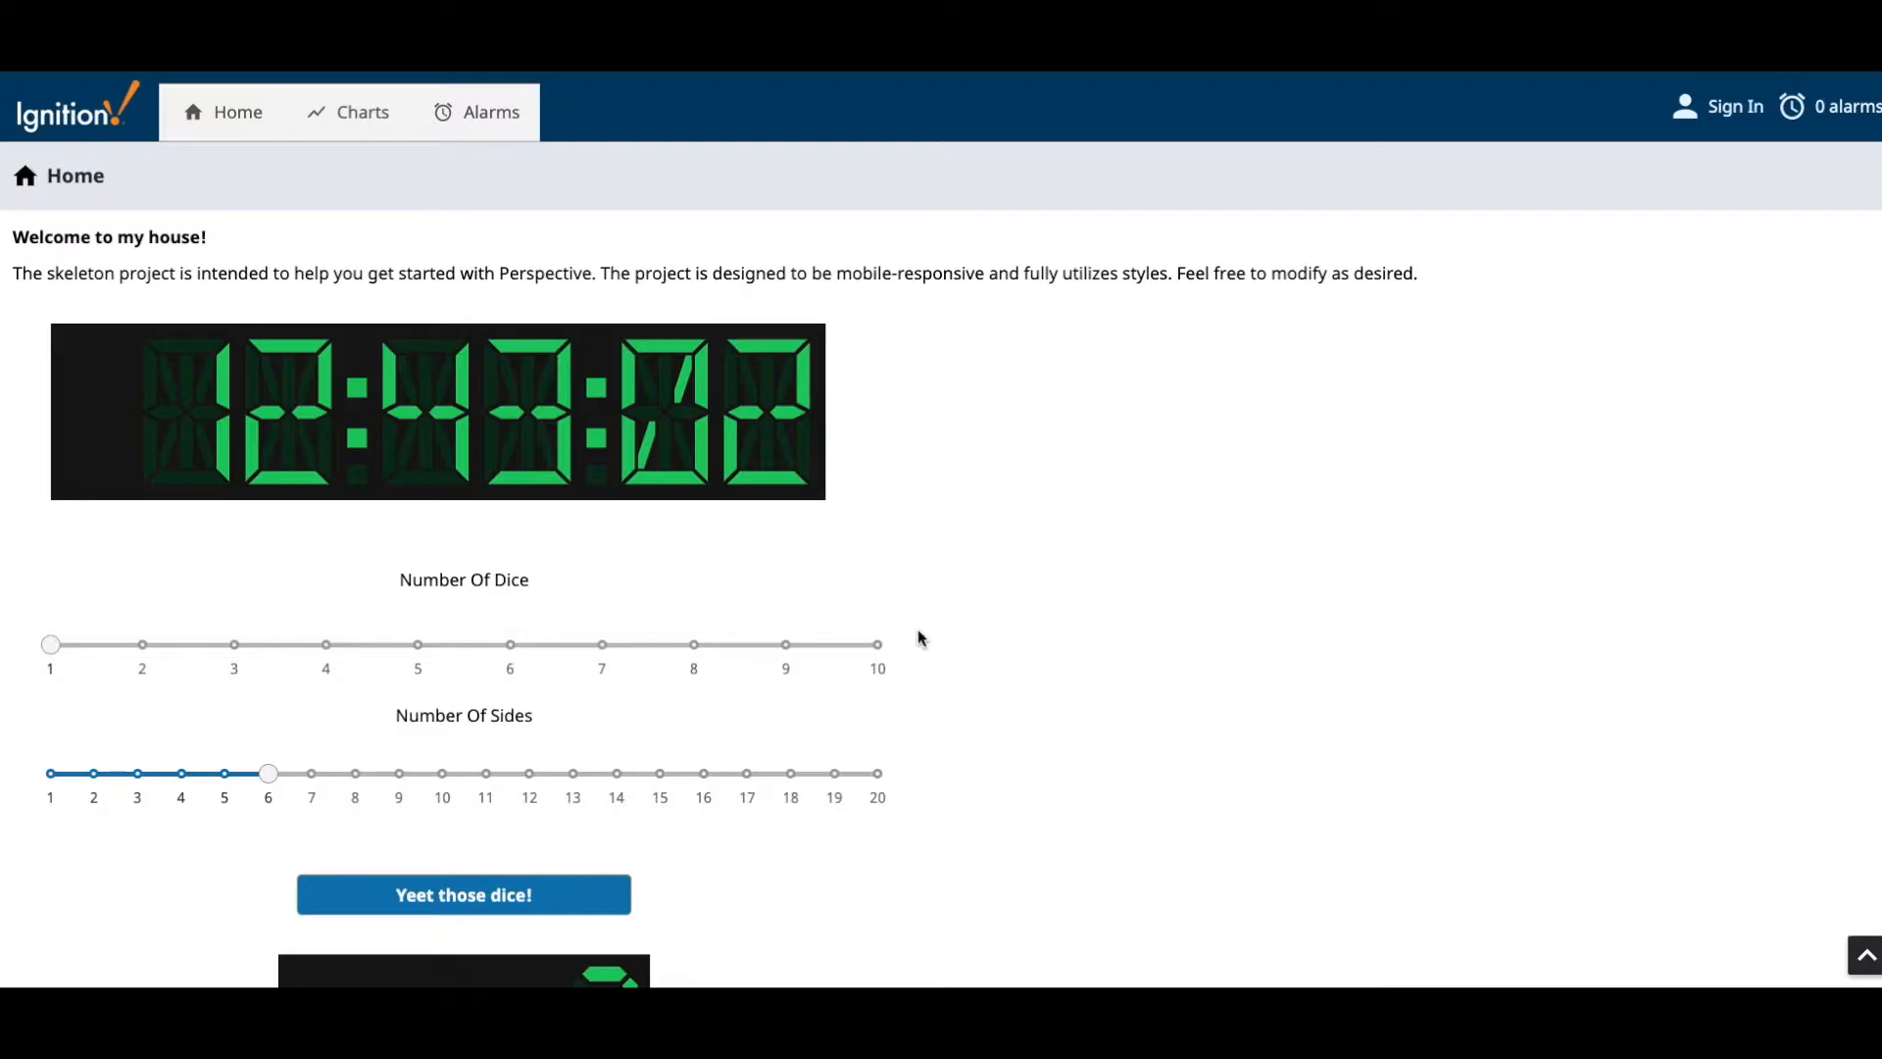
left_click(559, 790)
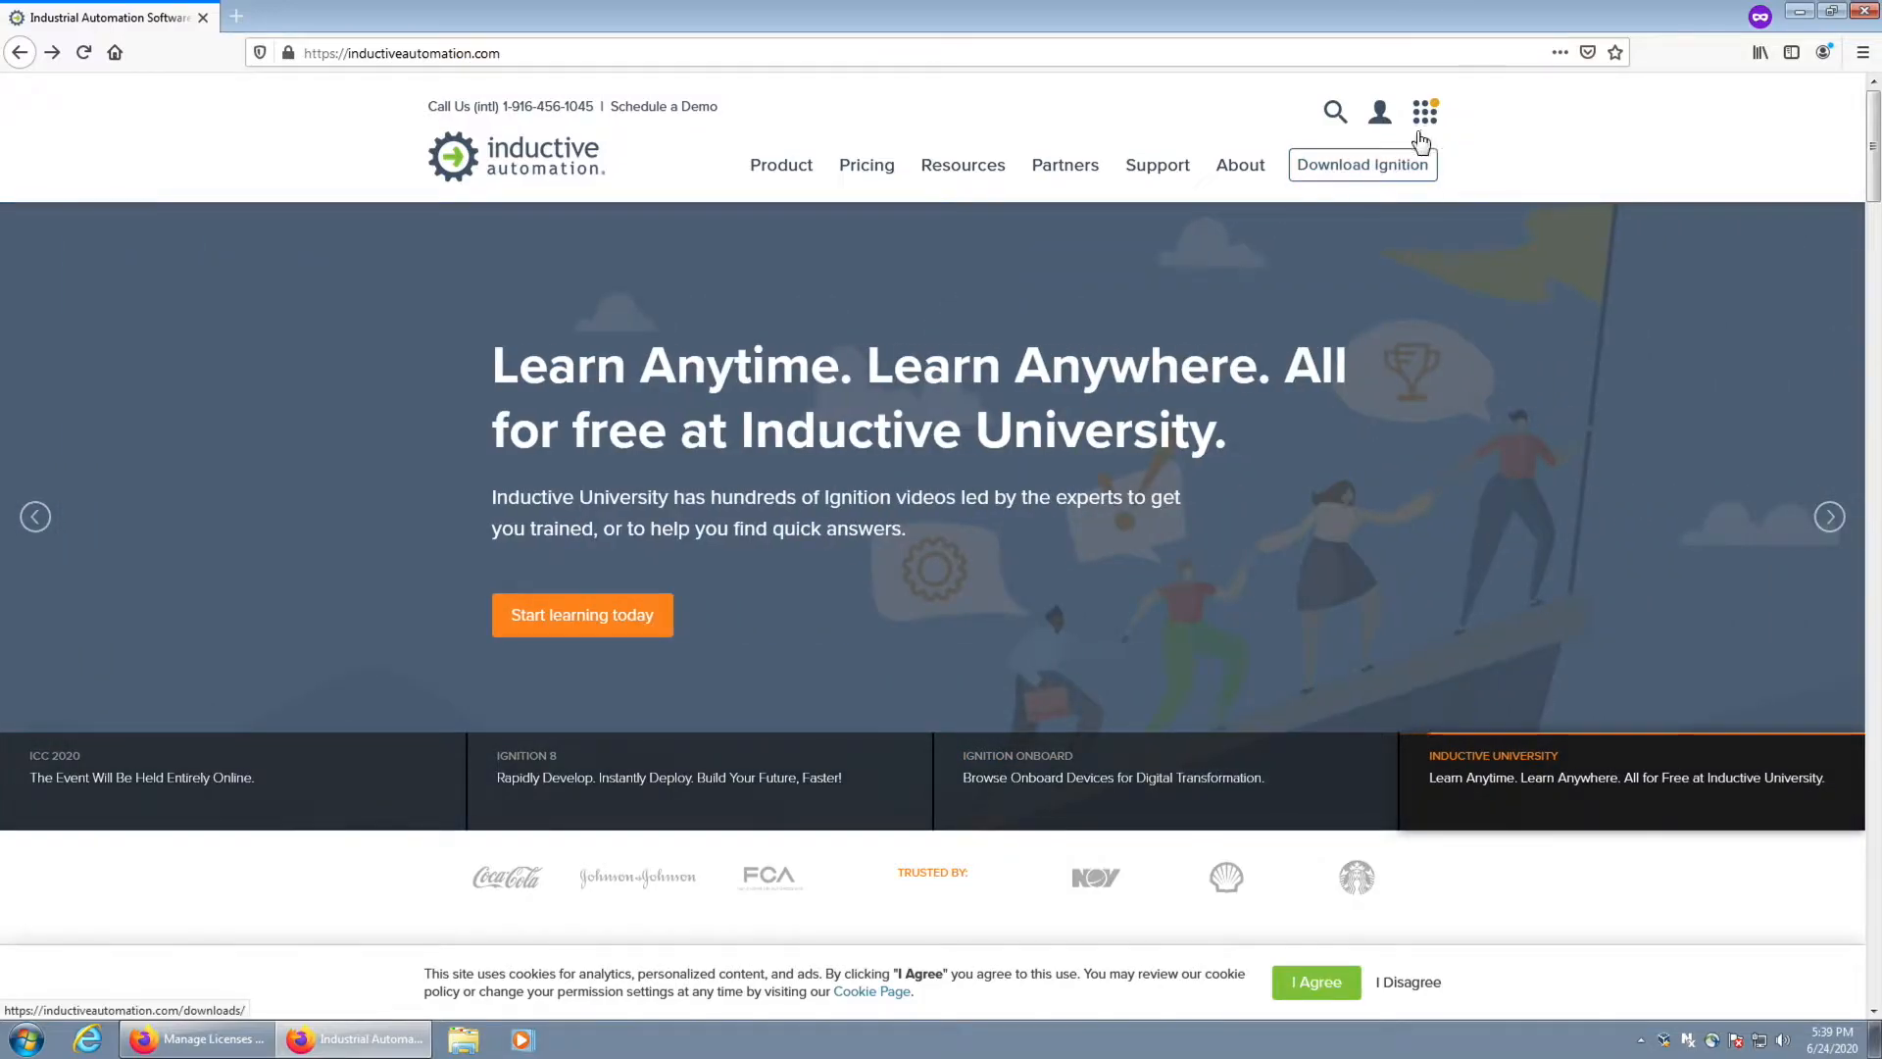
Open the new-account registration form, and open the Maker Edition license page in the signed-in Firefox window
left_click(1382, 120)
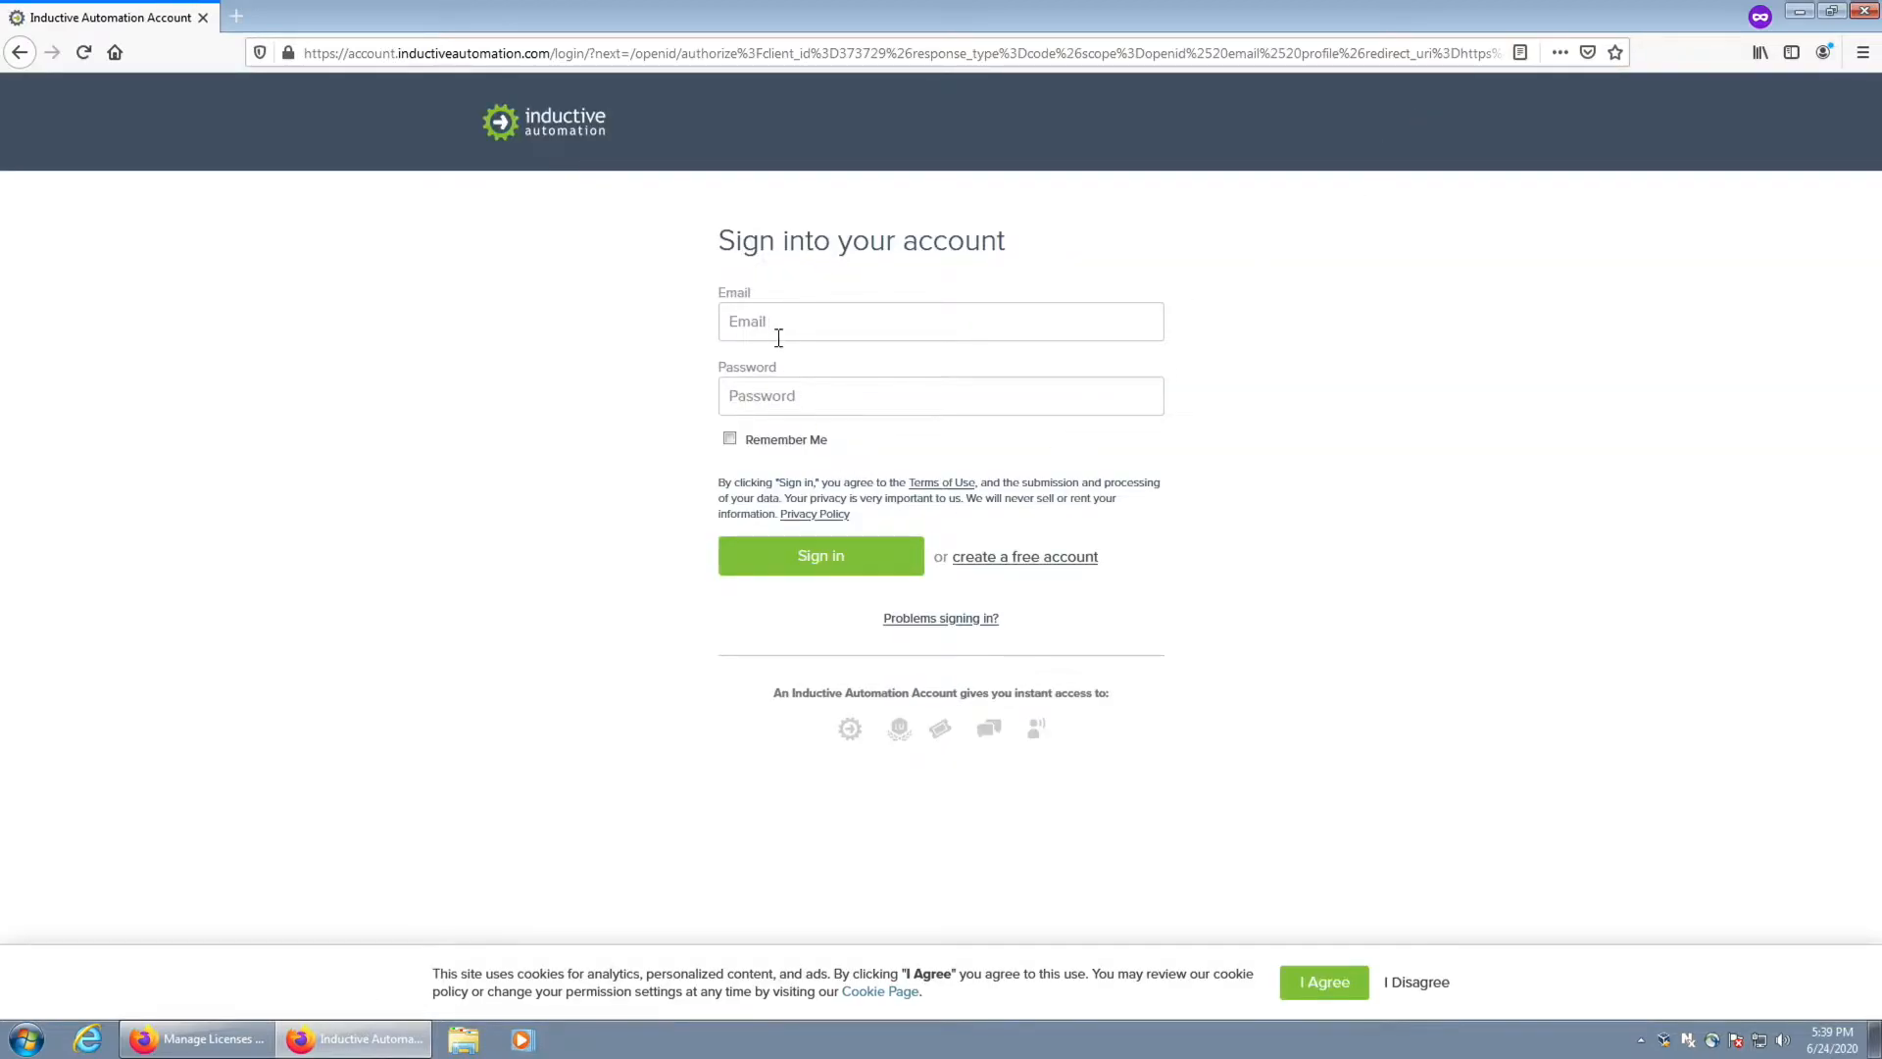
left_click(1038, 555)
mouse_move(218, 1041)
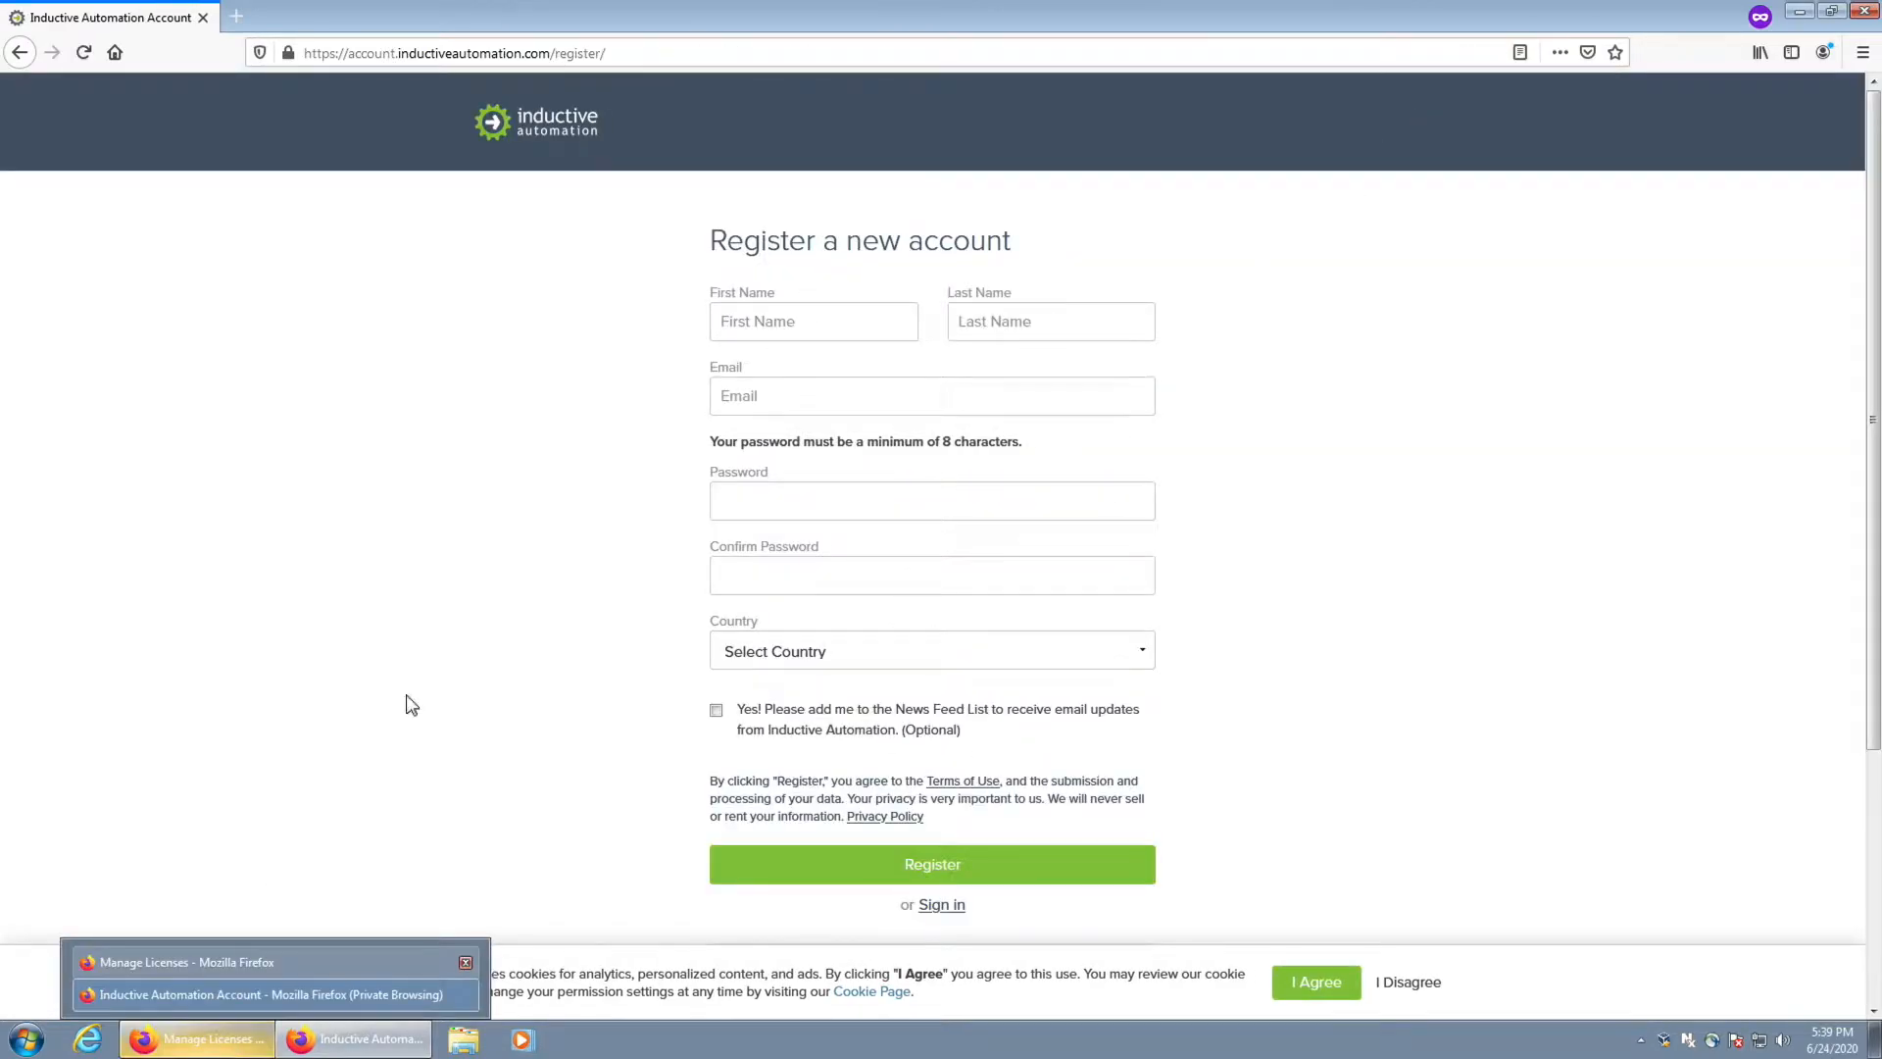
left_click(218, 1041)
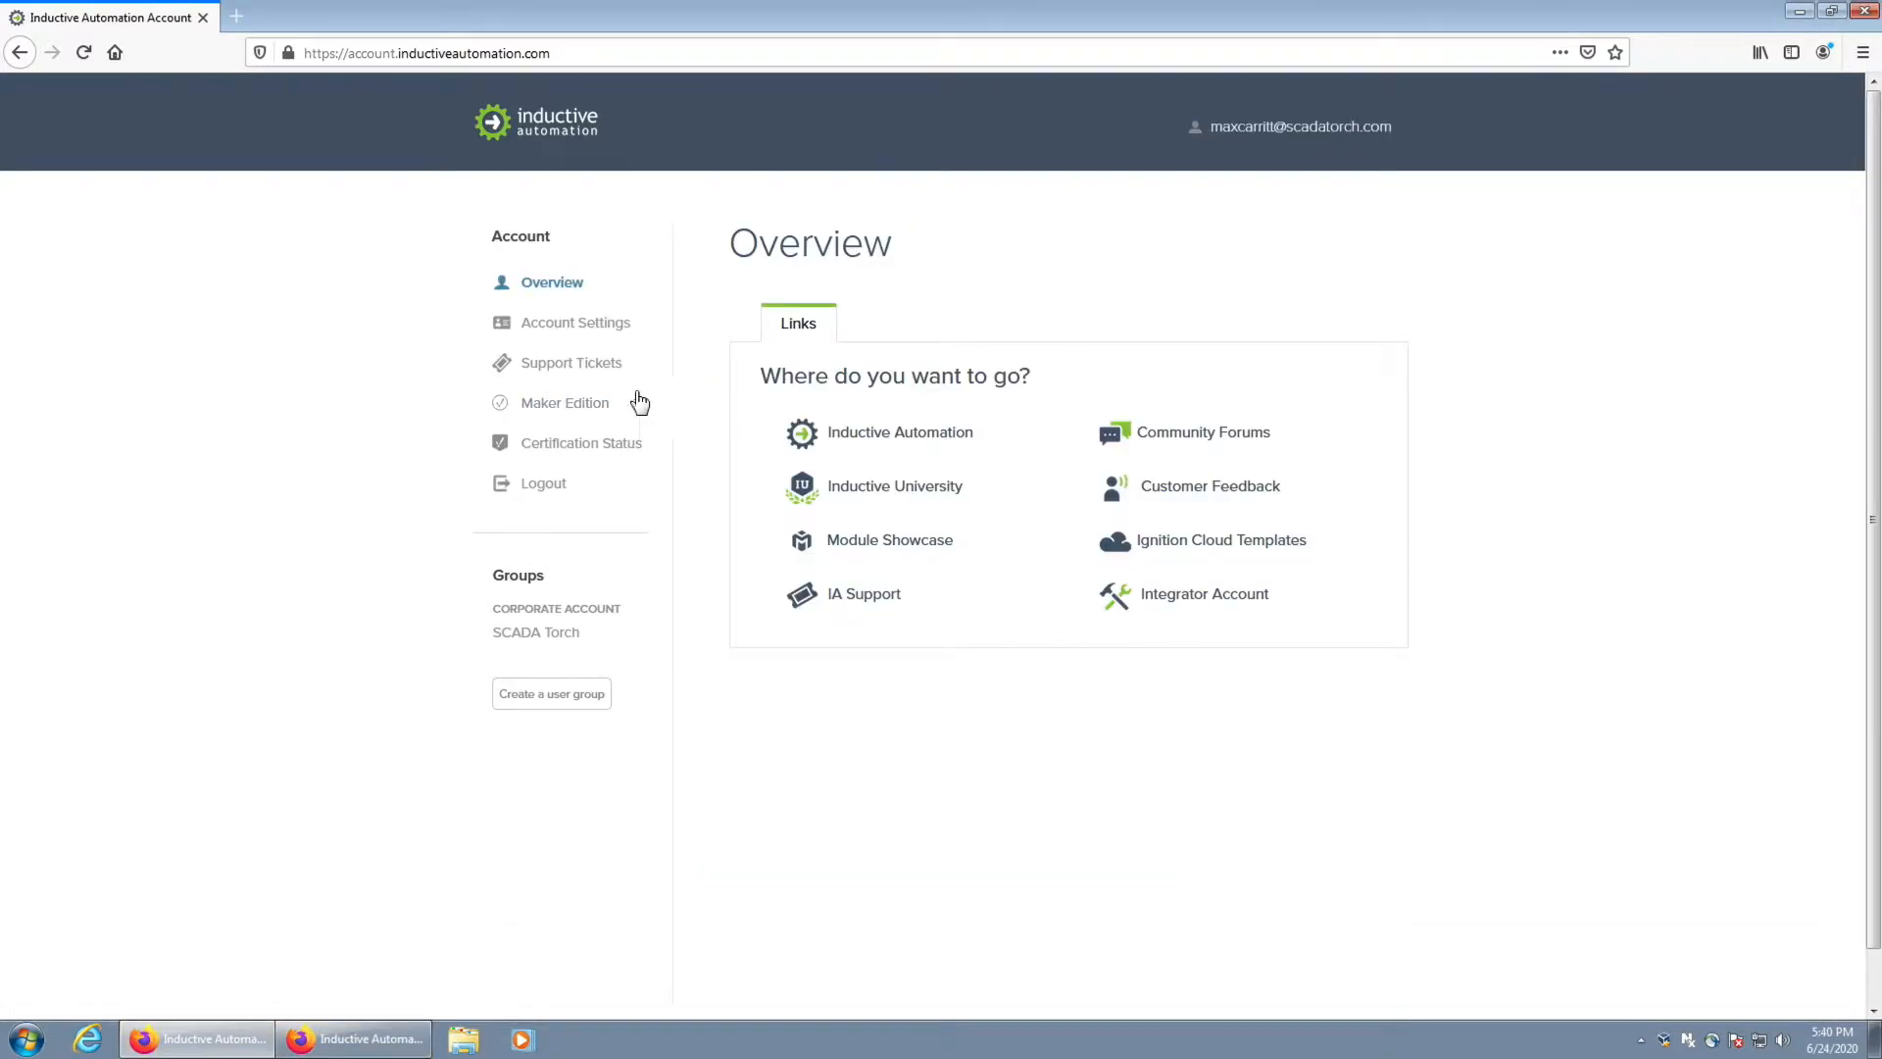
left_click(1309, 592)
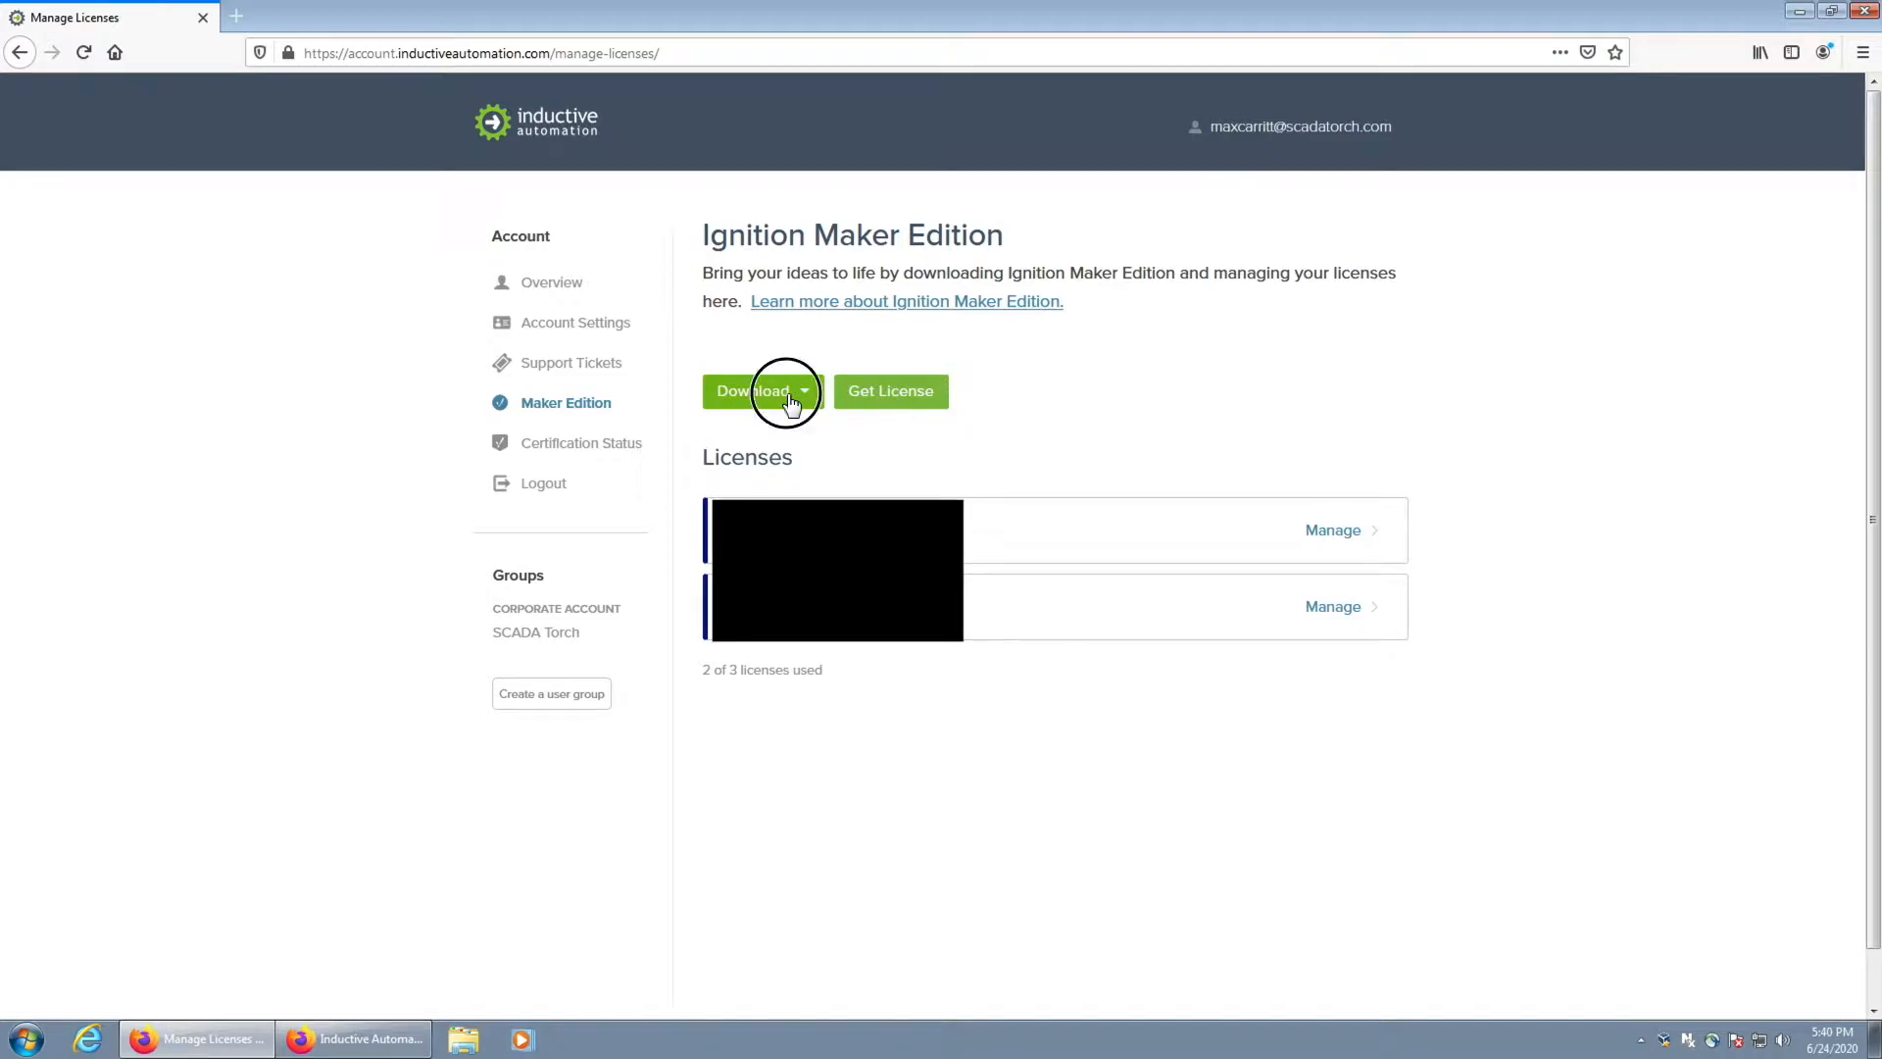
Download and save the Maker Edition Windows installer, ignition-8.0.14-windows-x64-installer.exe, and check its download progress
left_click(767, 409)
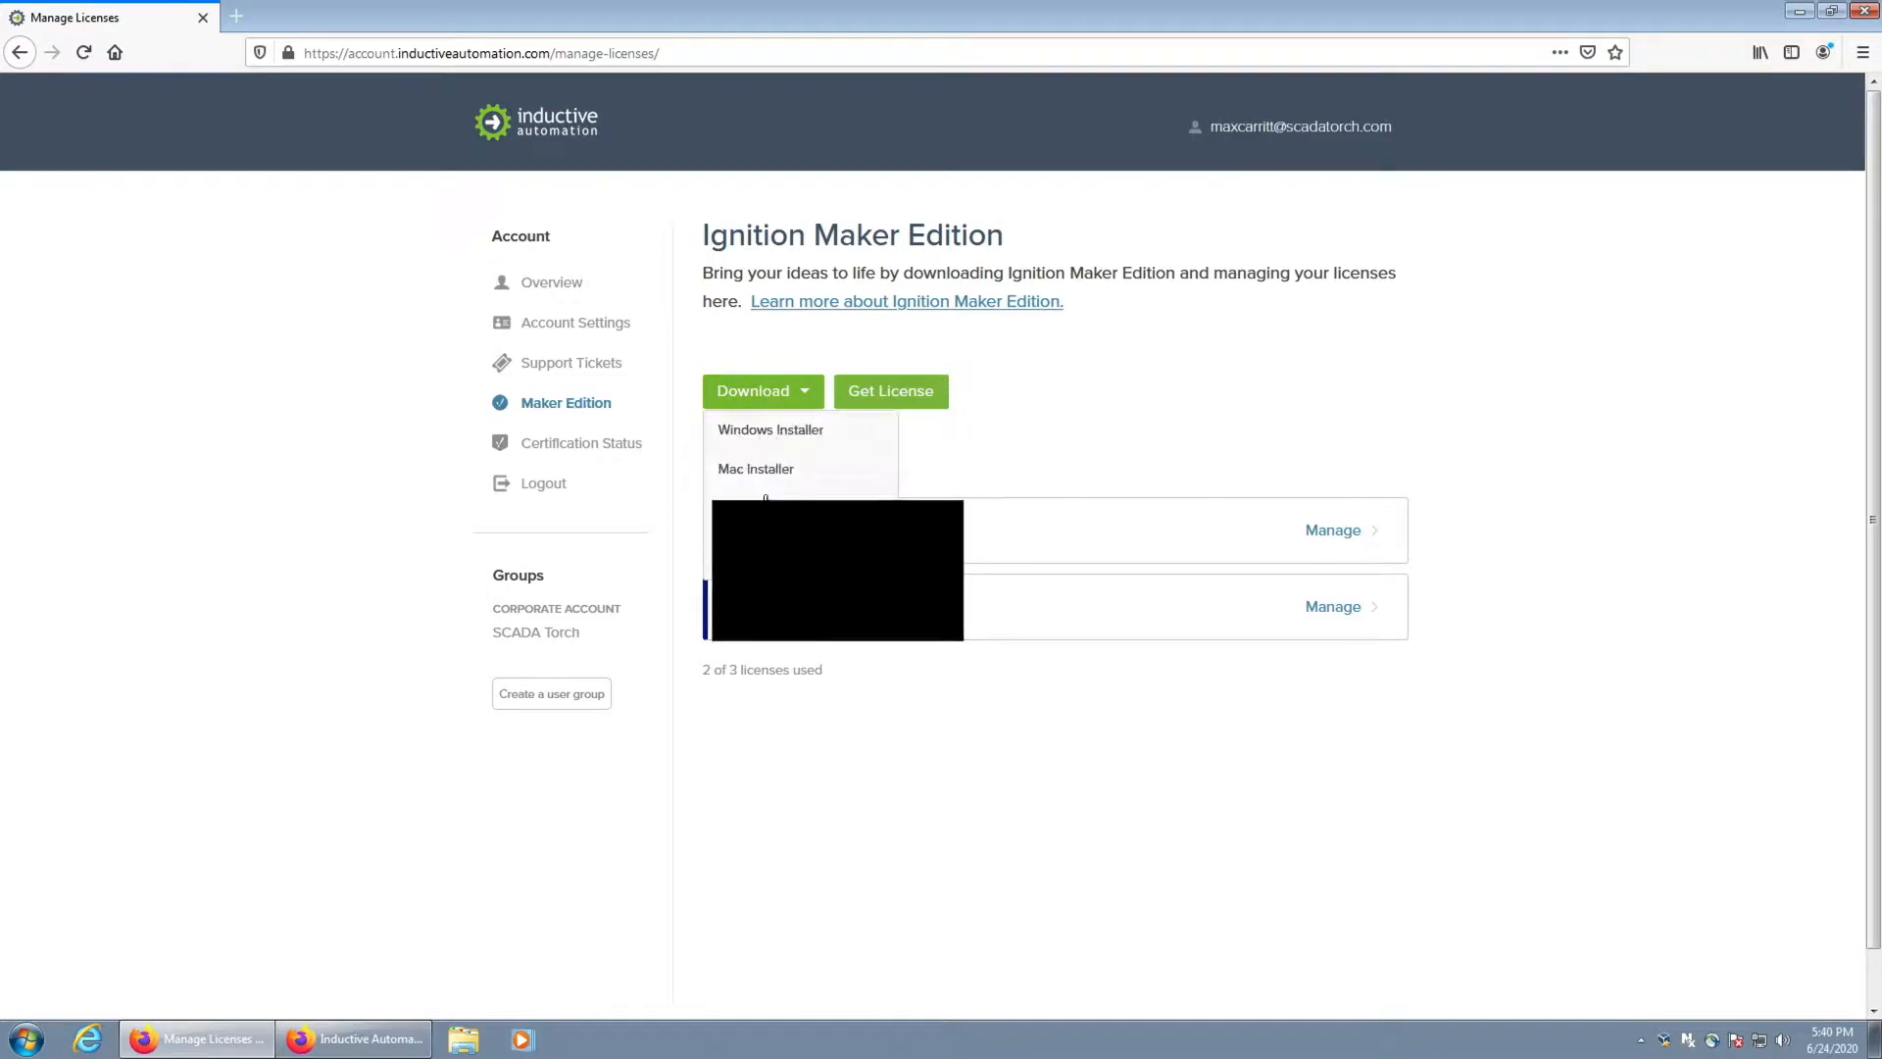
left_click(792, 438)
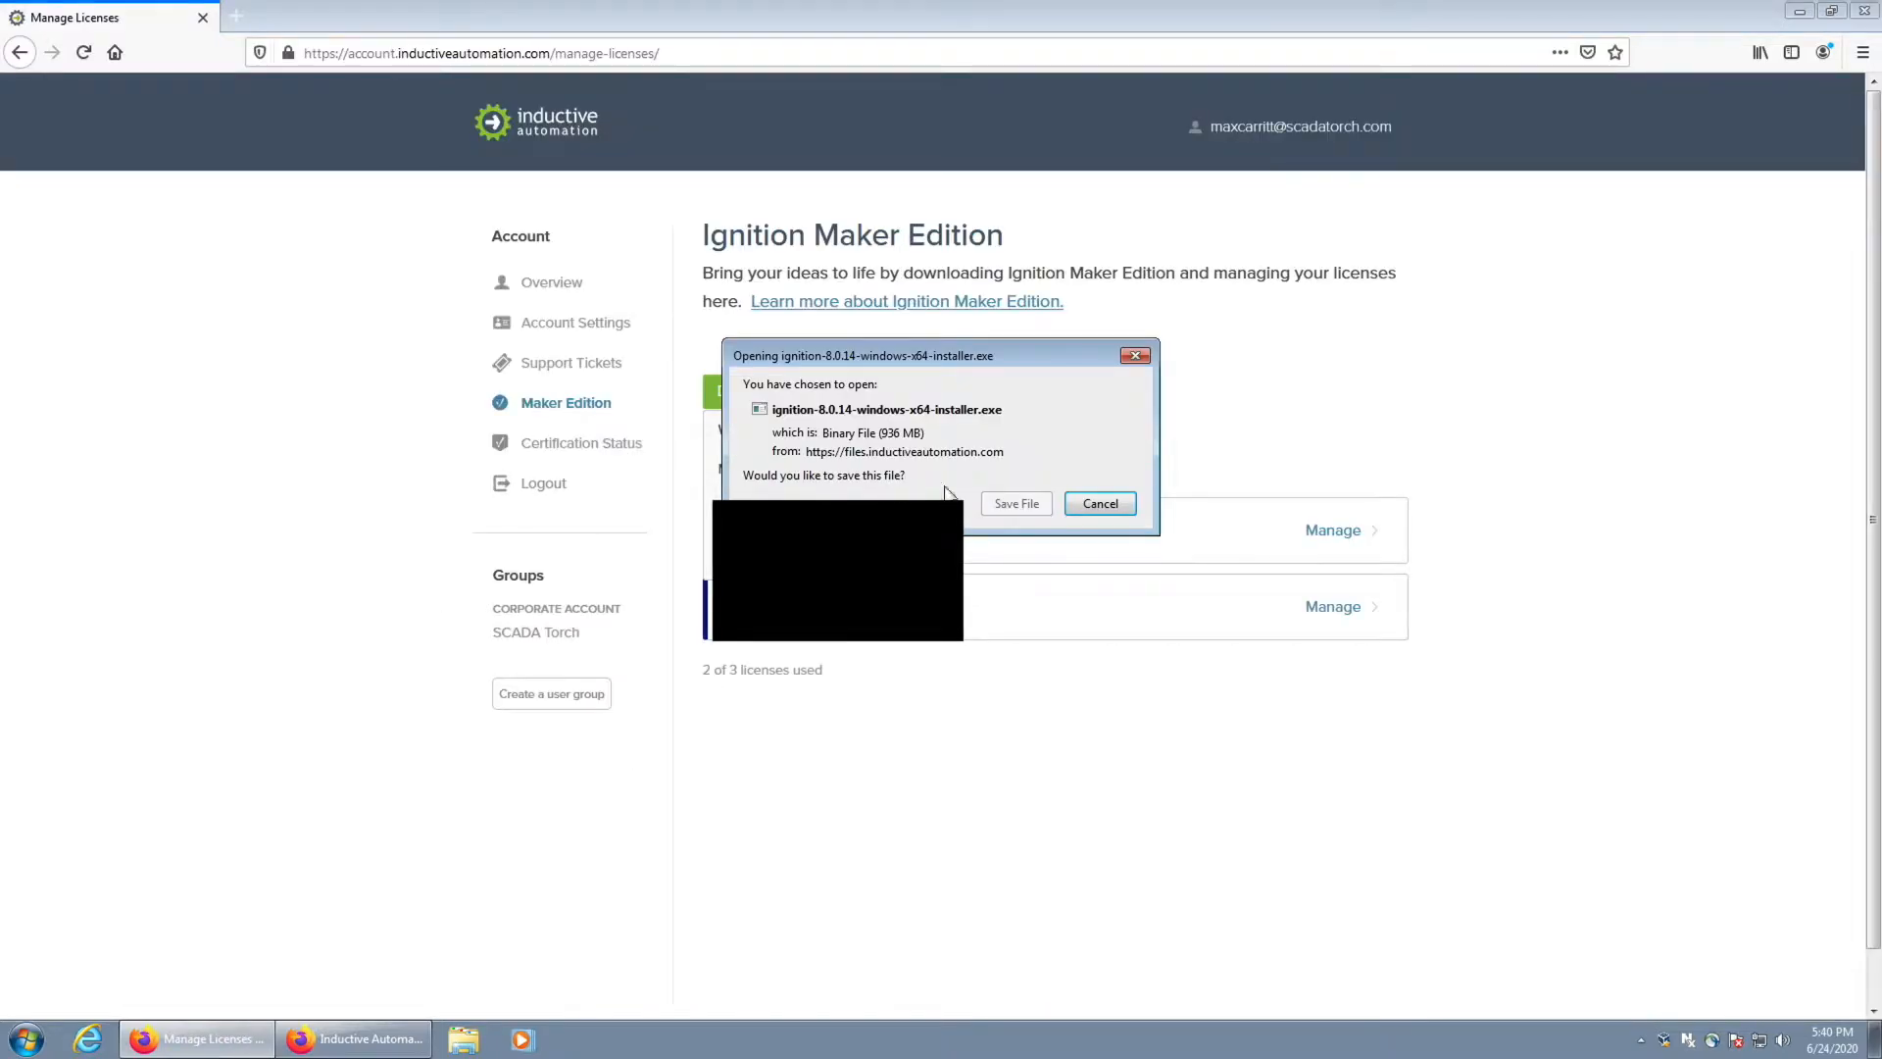
left_click(1027, 506)
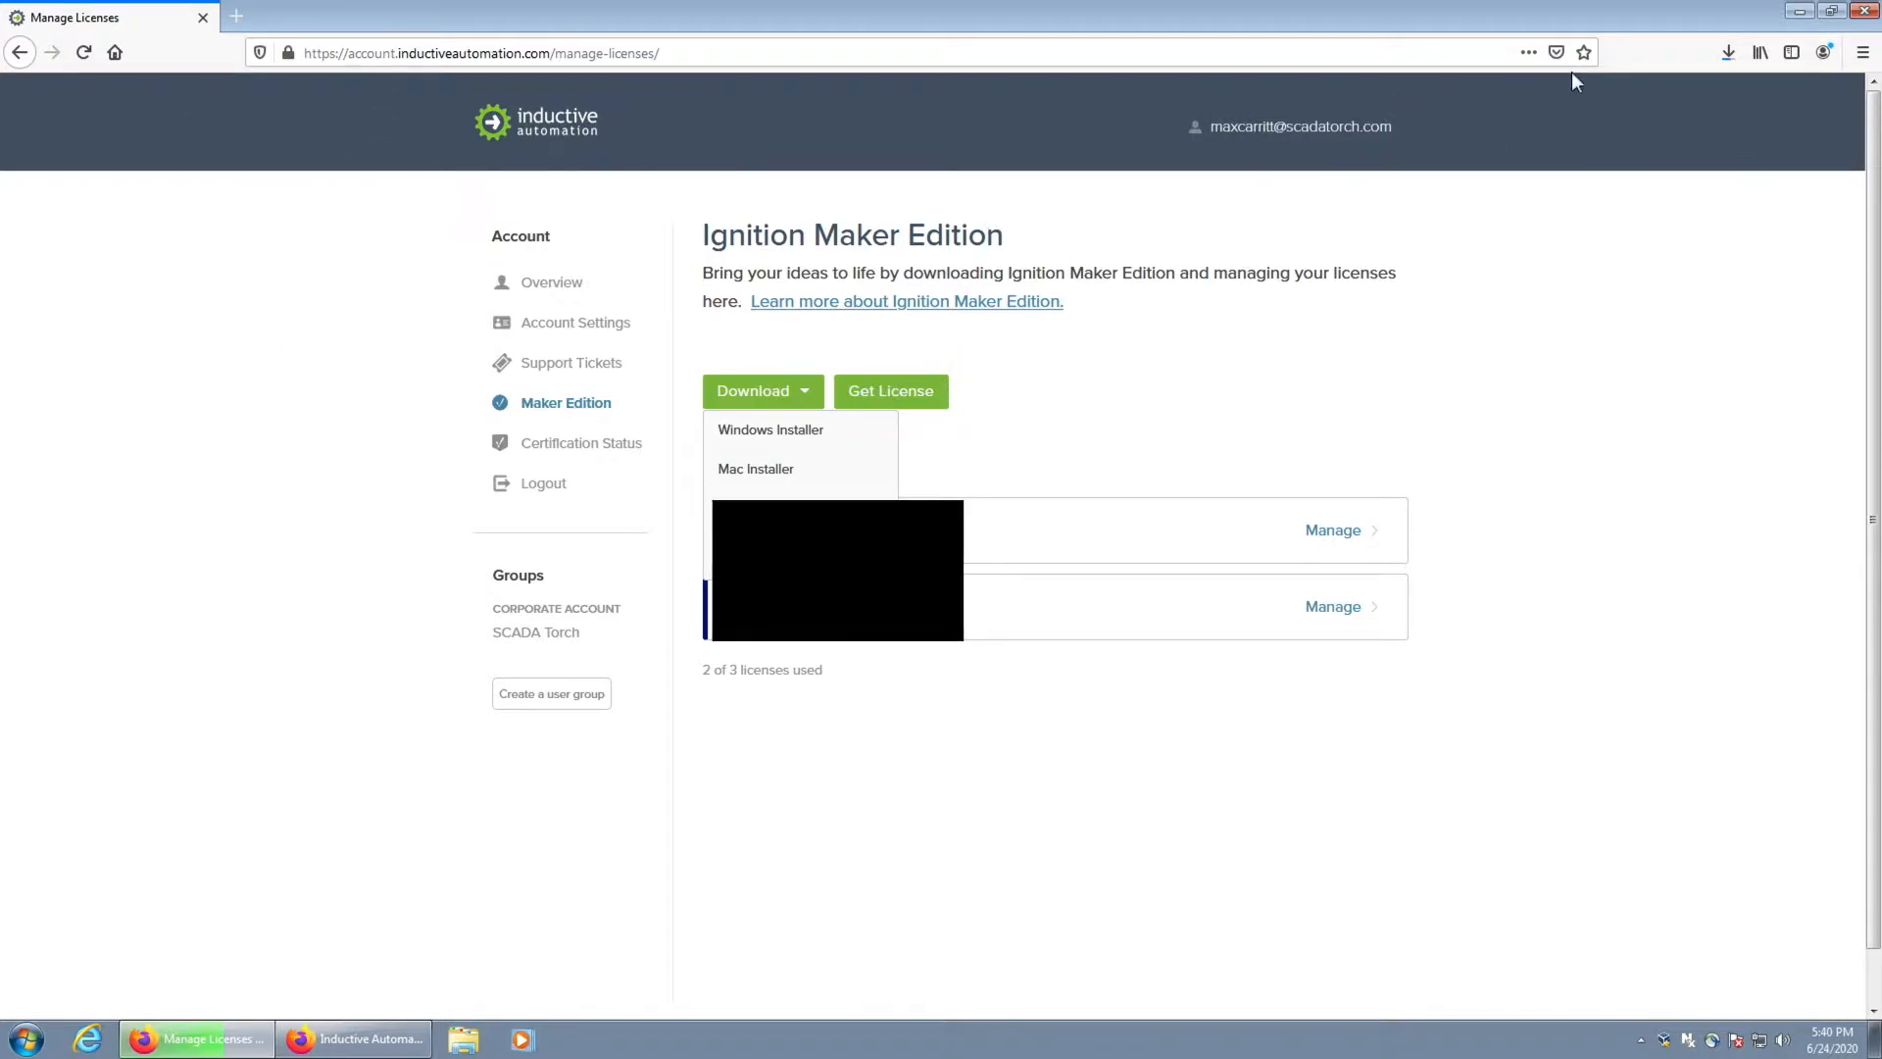
left_click(1730, 61)
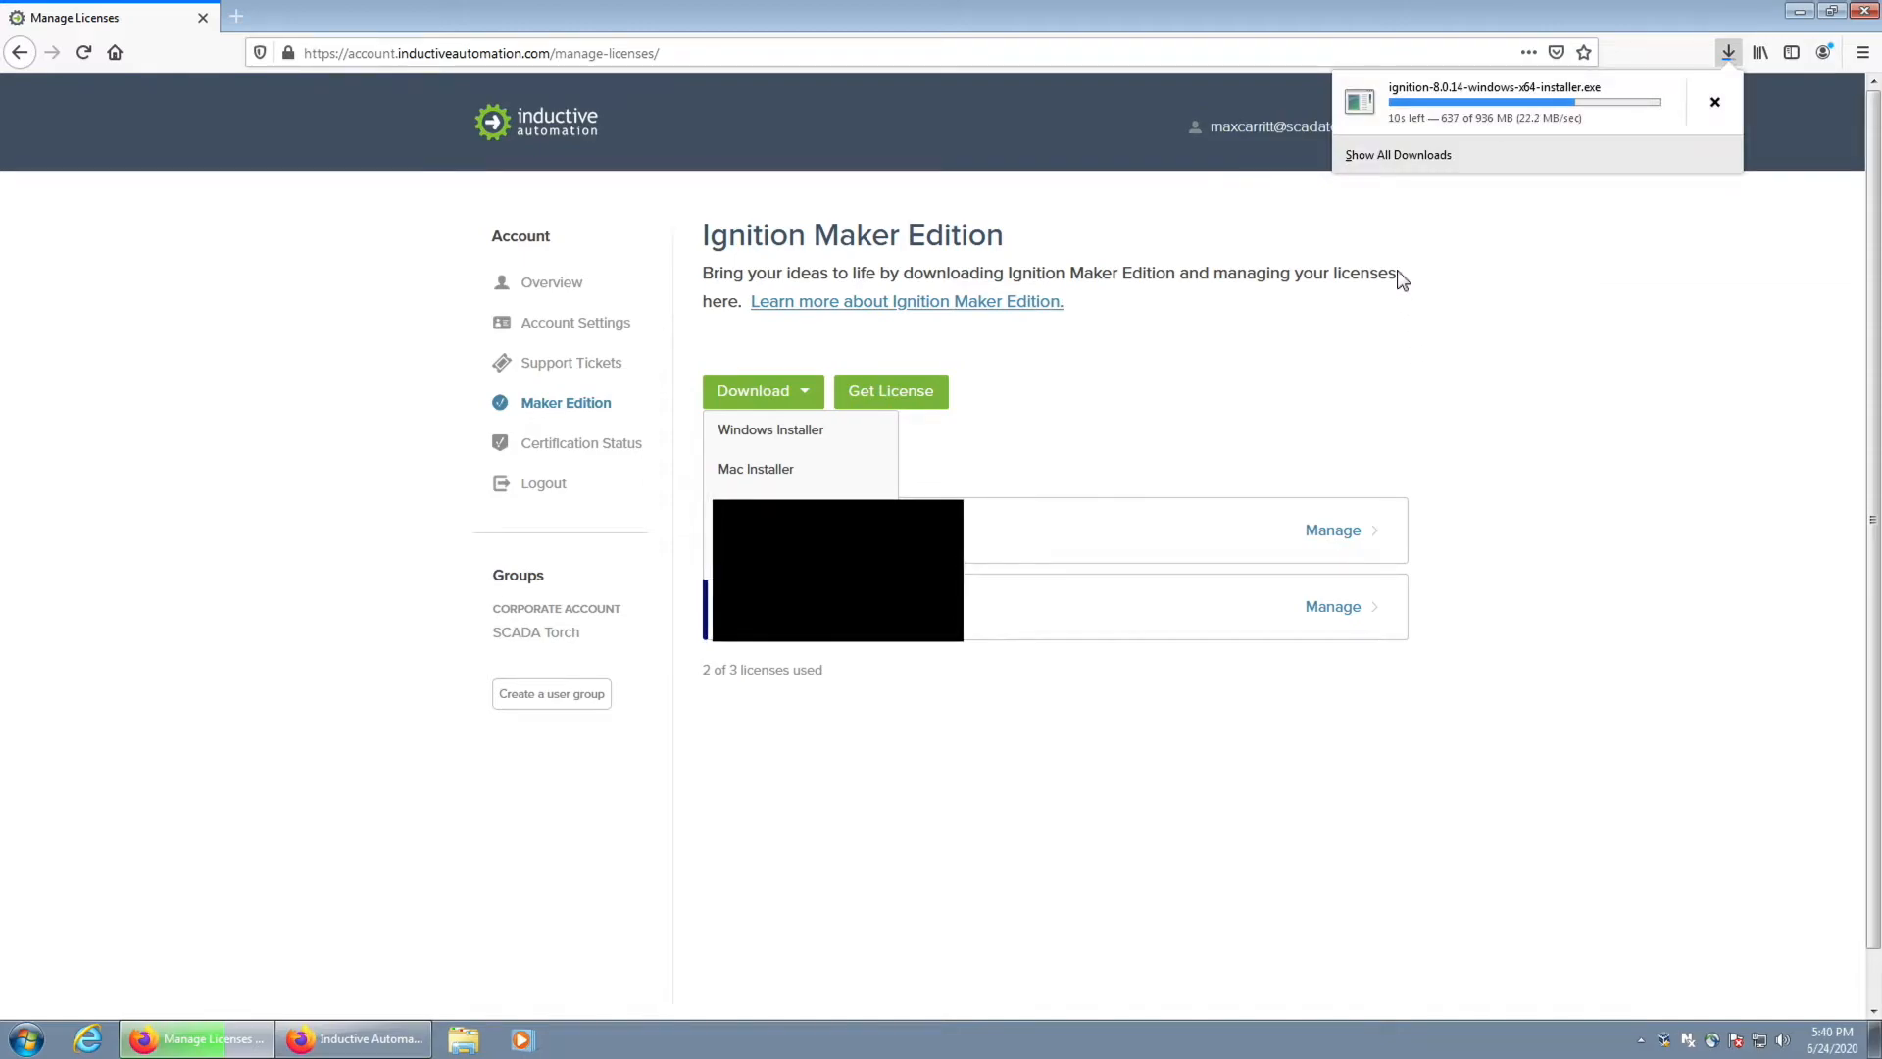
left_click(1250, 788)
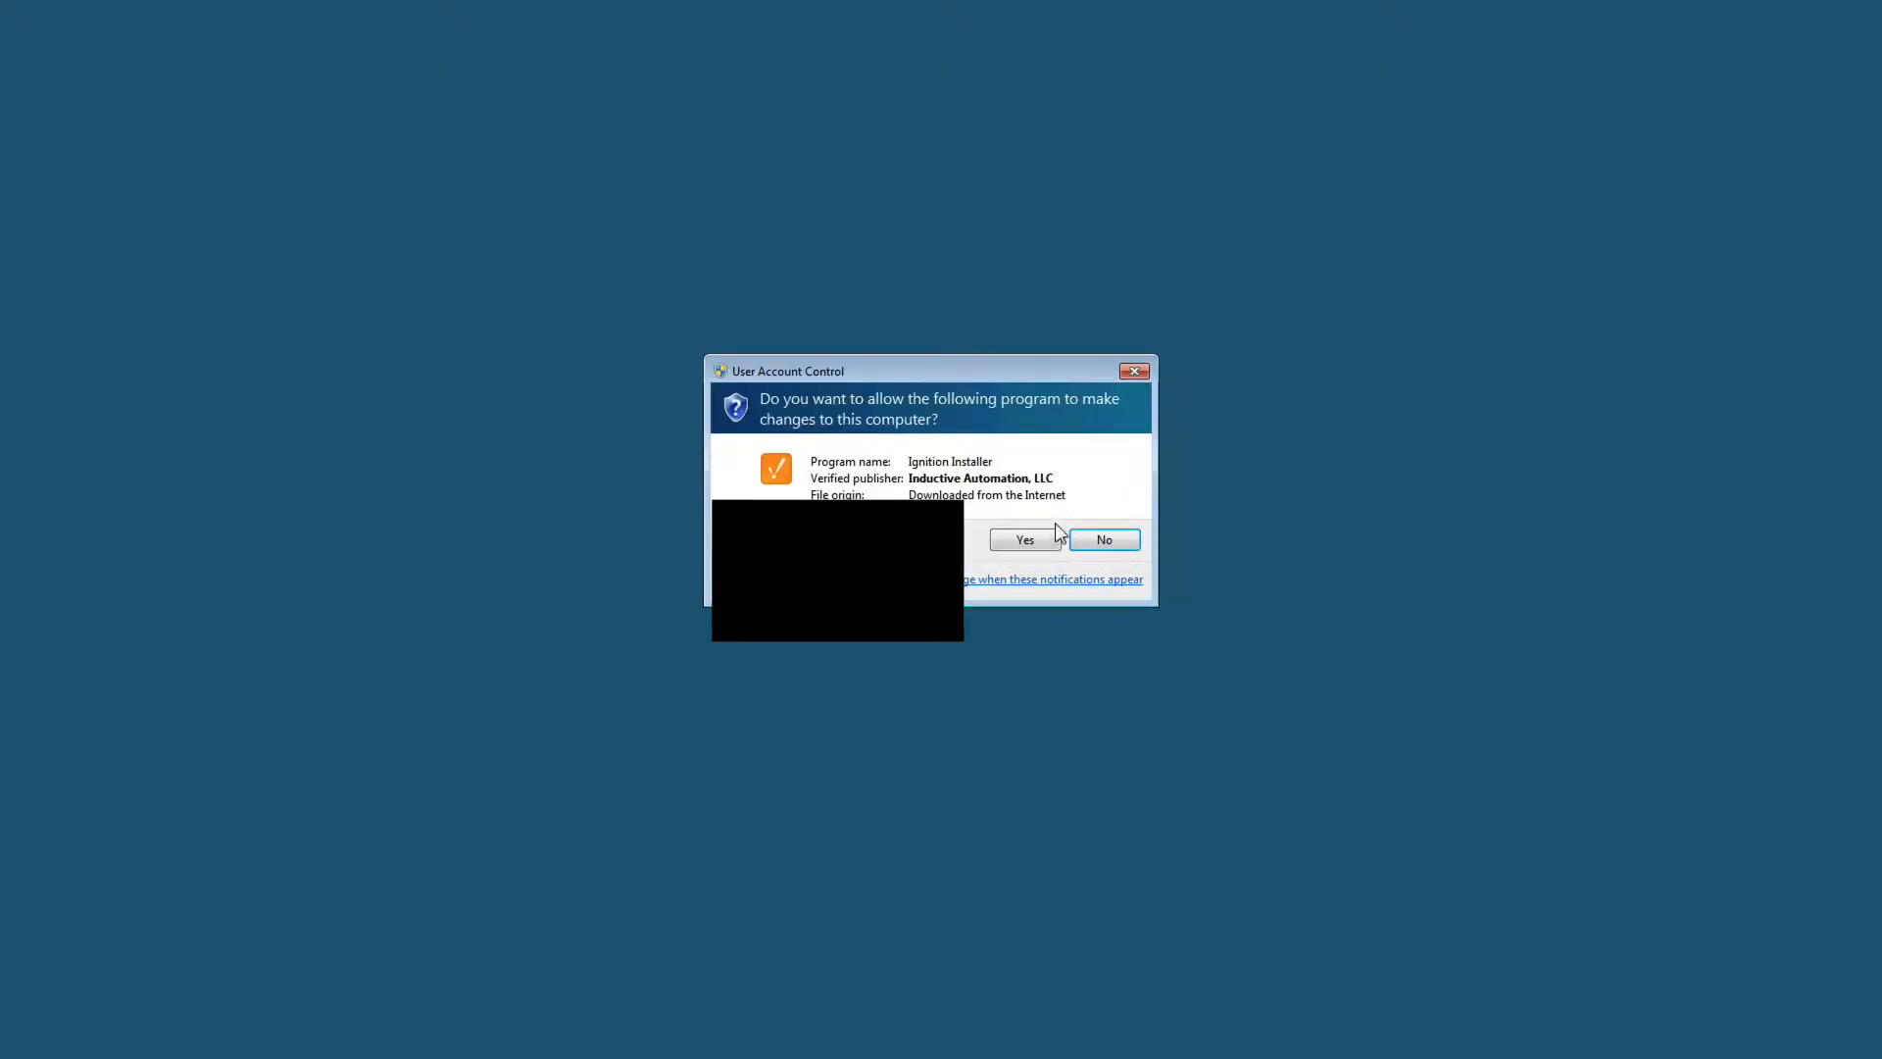
Allow the Ignition Installer to run and accept the default installation location and the gateway service name Ignition
left_click(1041, 537)
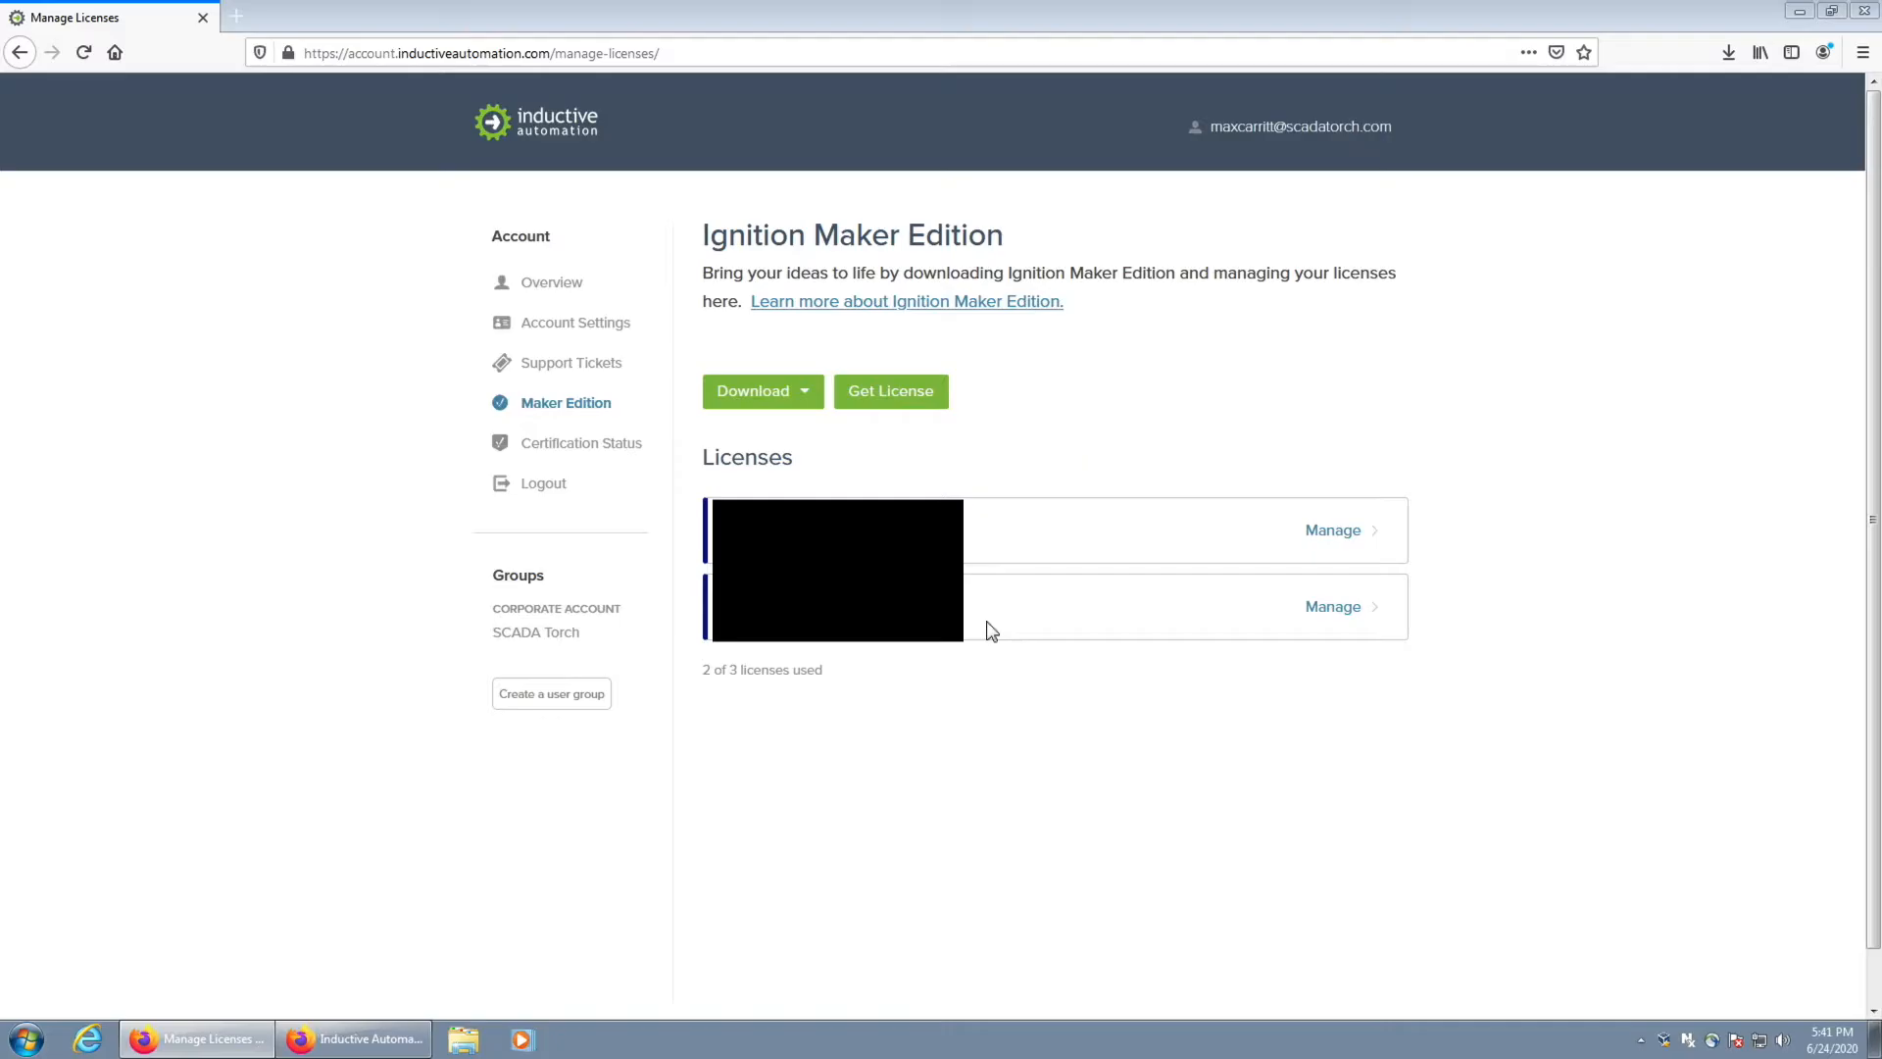
left_click(1137, 658)
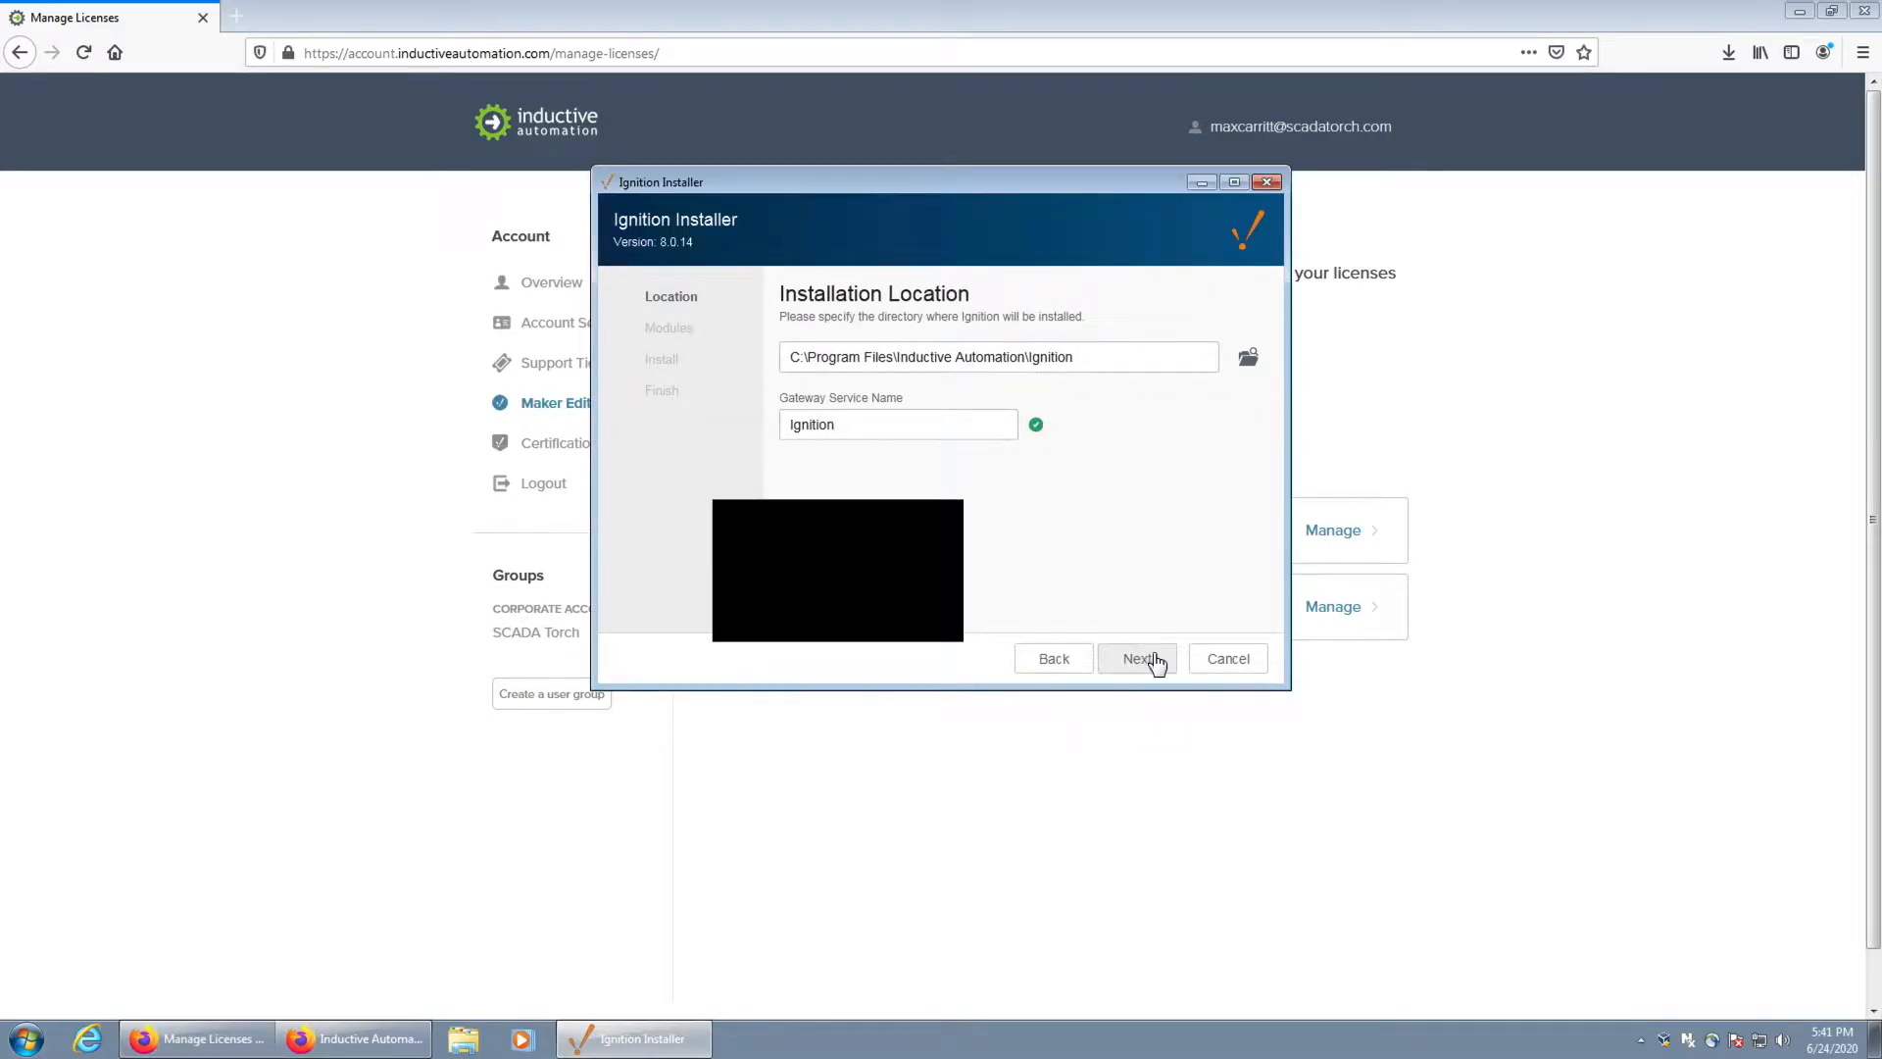
left_click(1155, 663)
left_click(824, 454)
left_click(1137, 659)
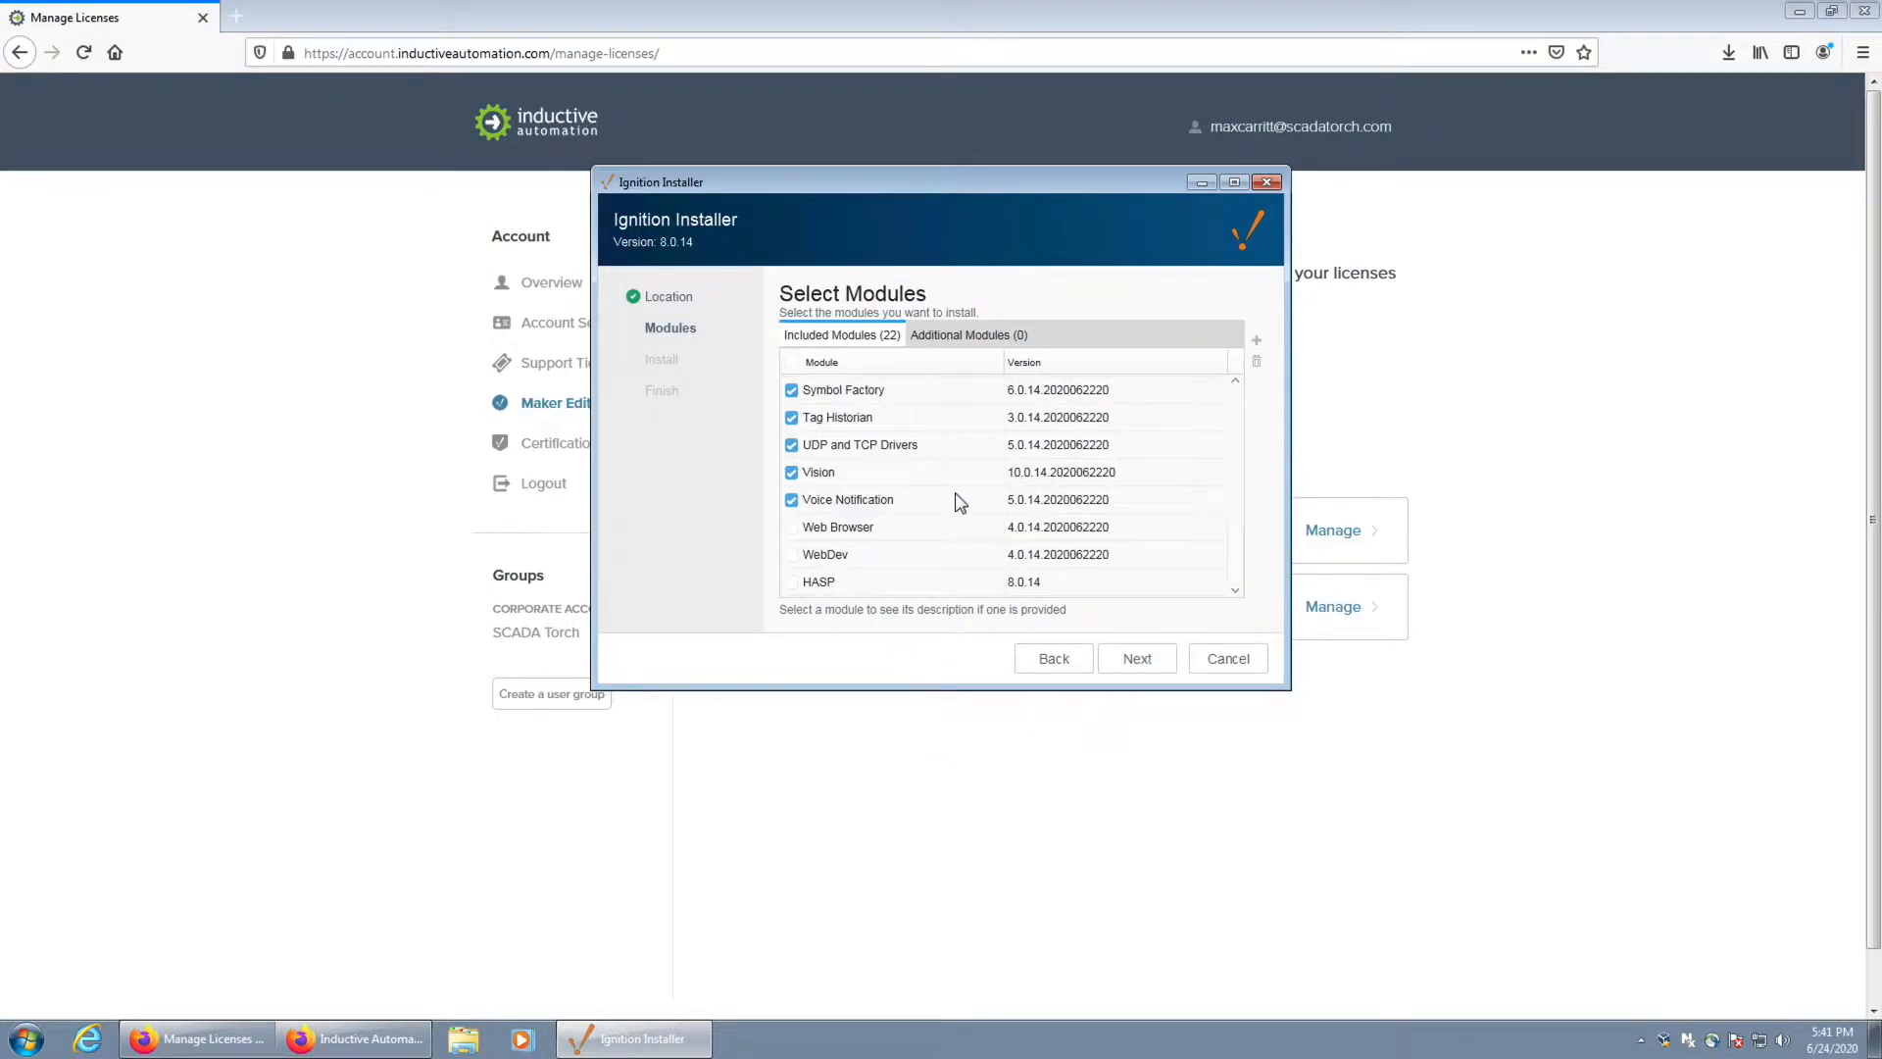
Accept the preselected modules, install Ignition and finish the setup to open the gateway's welcome page
left_click(1135, 658)
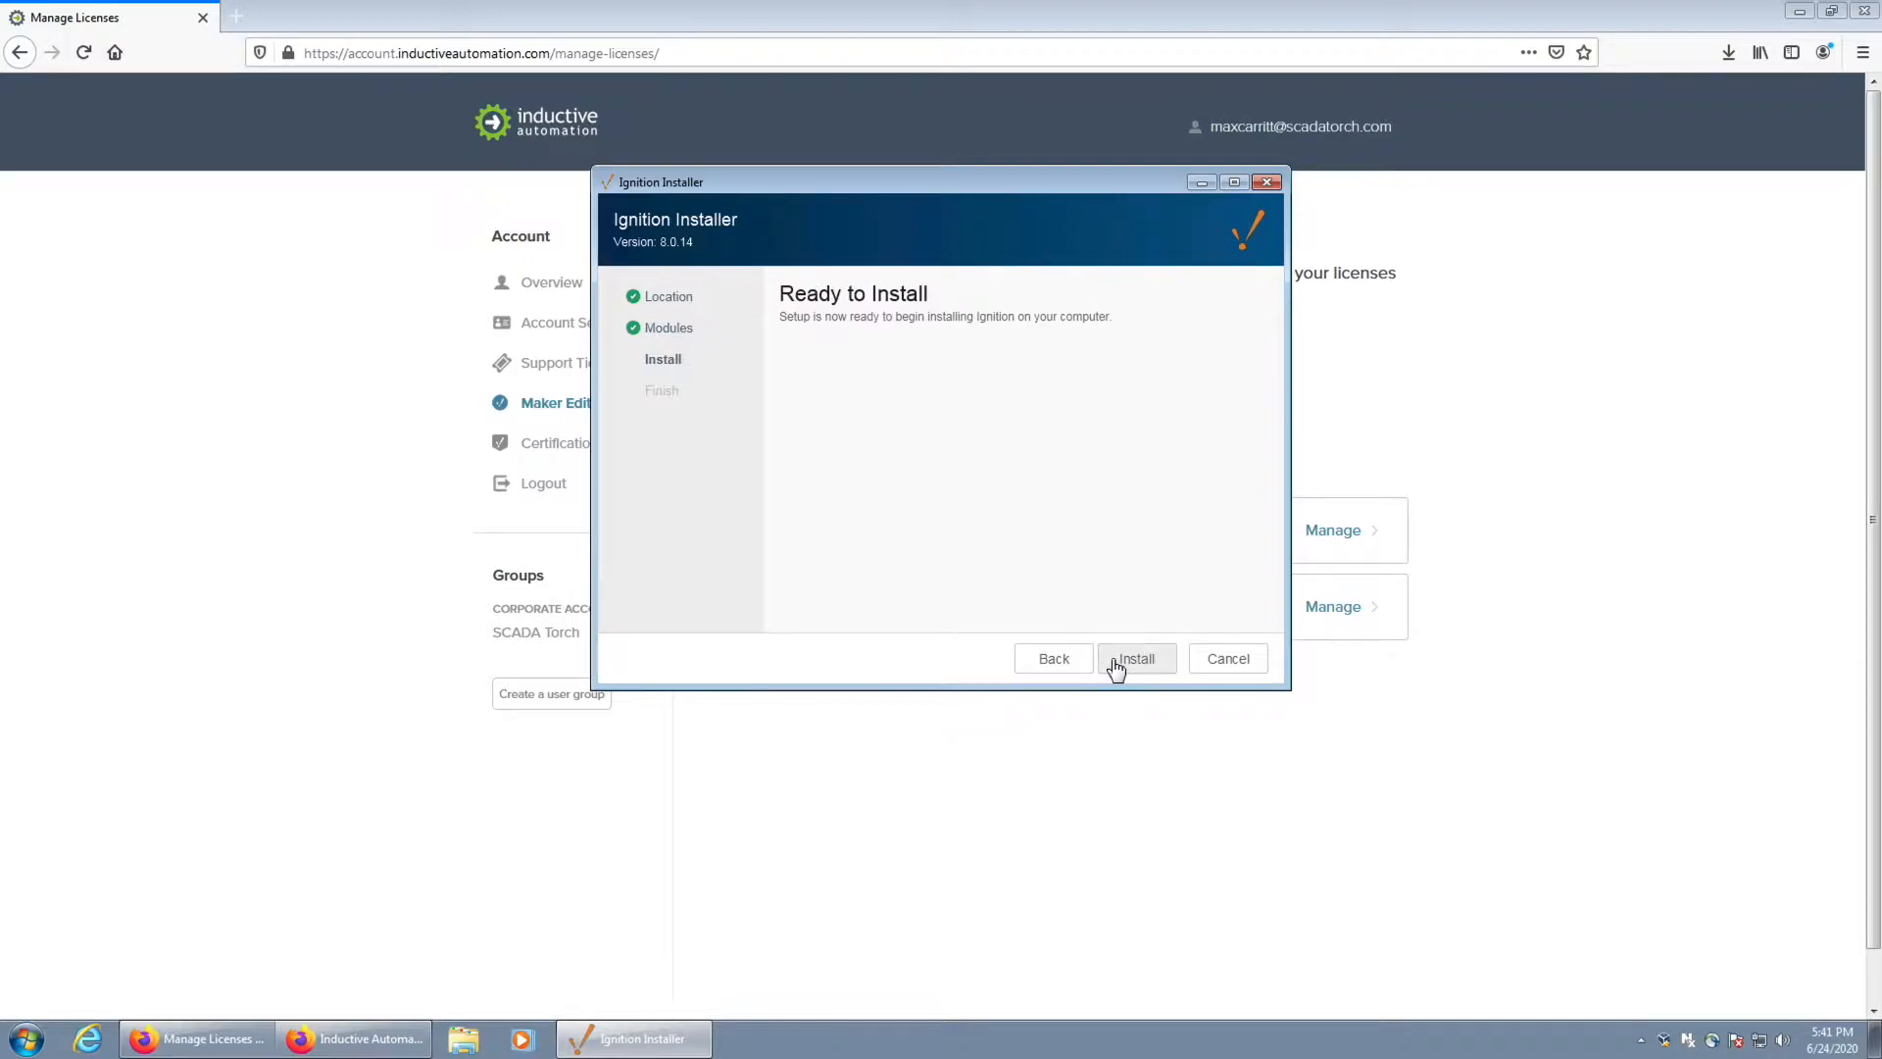
left_click(1117, 664)
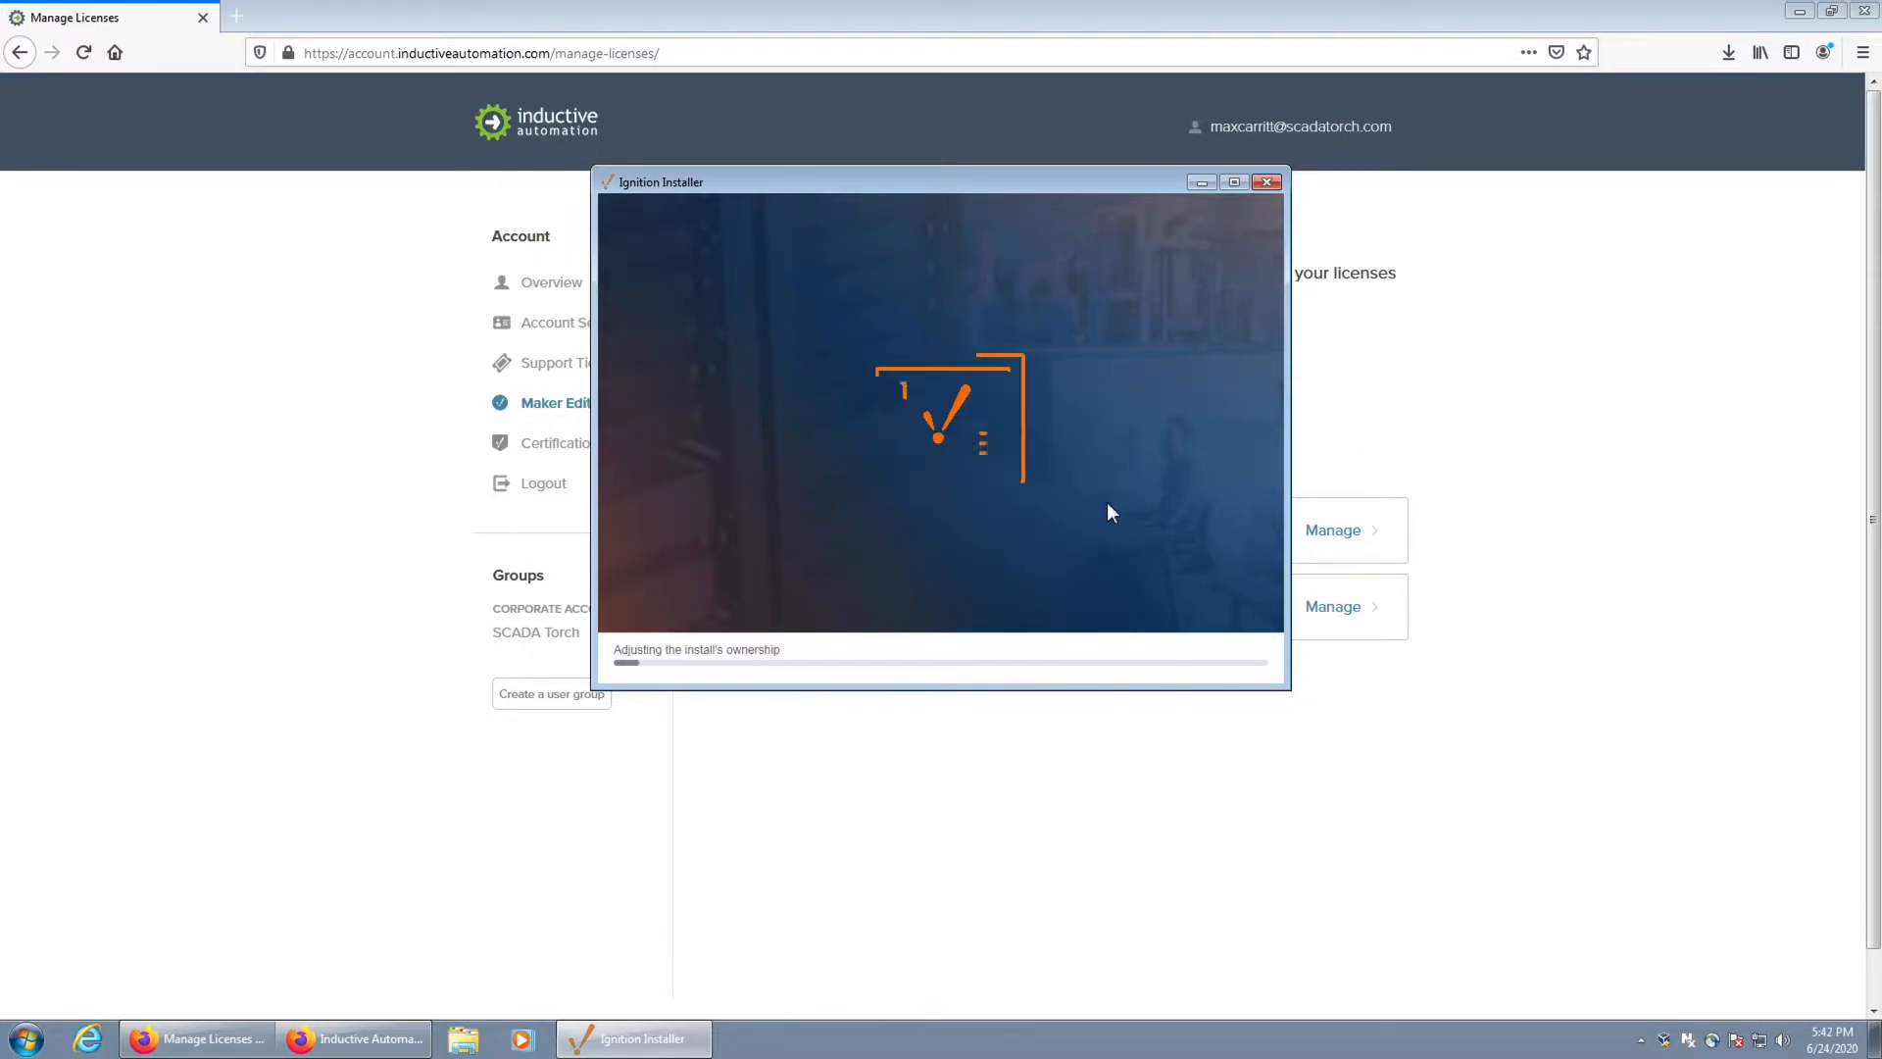
left_click(1225, 658)
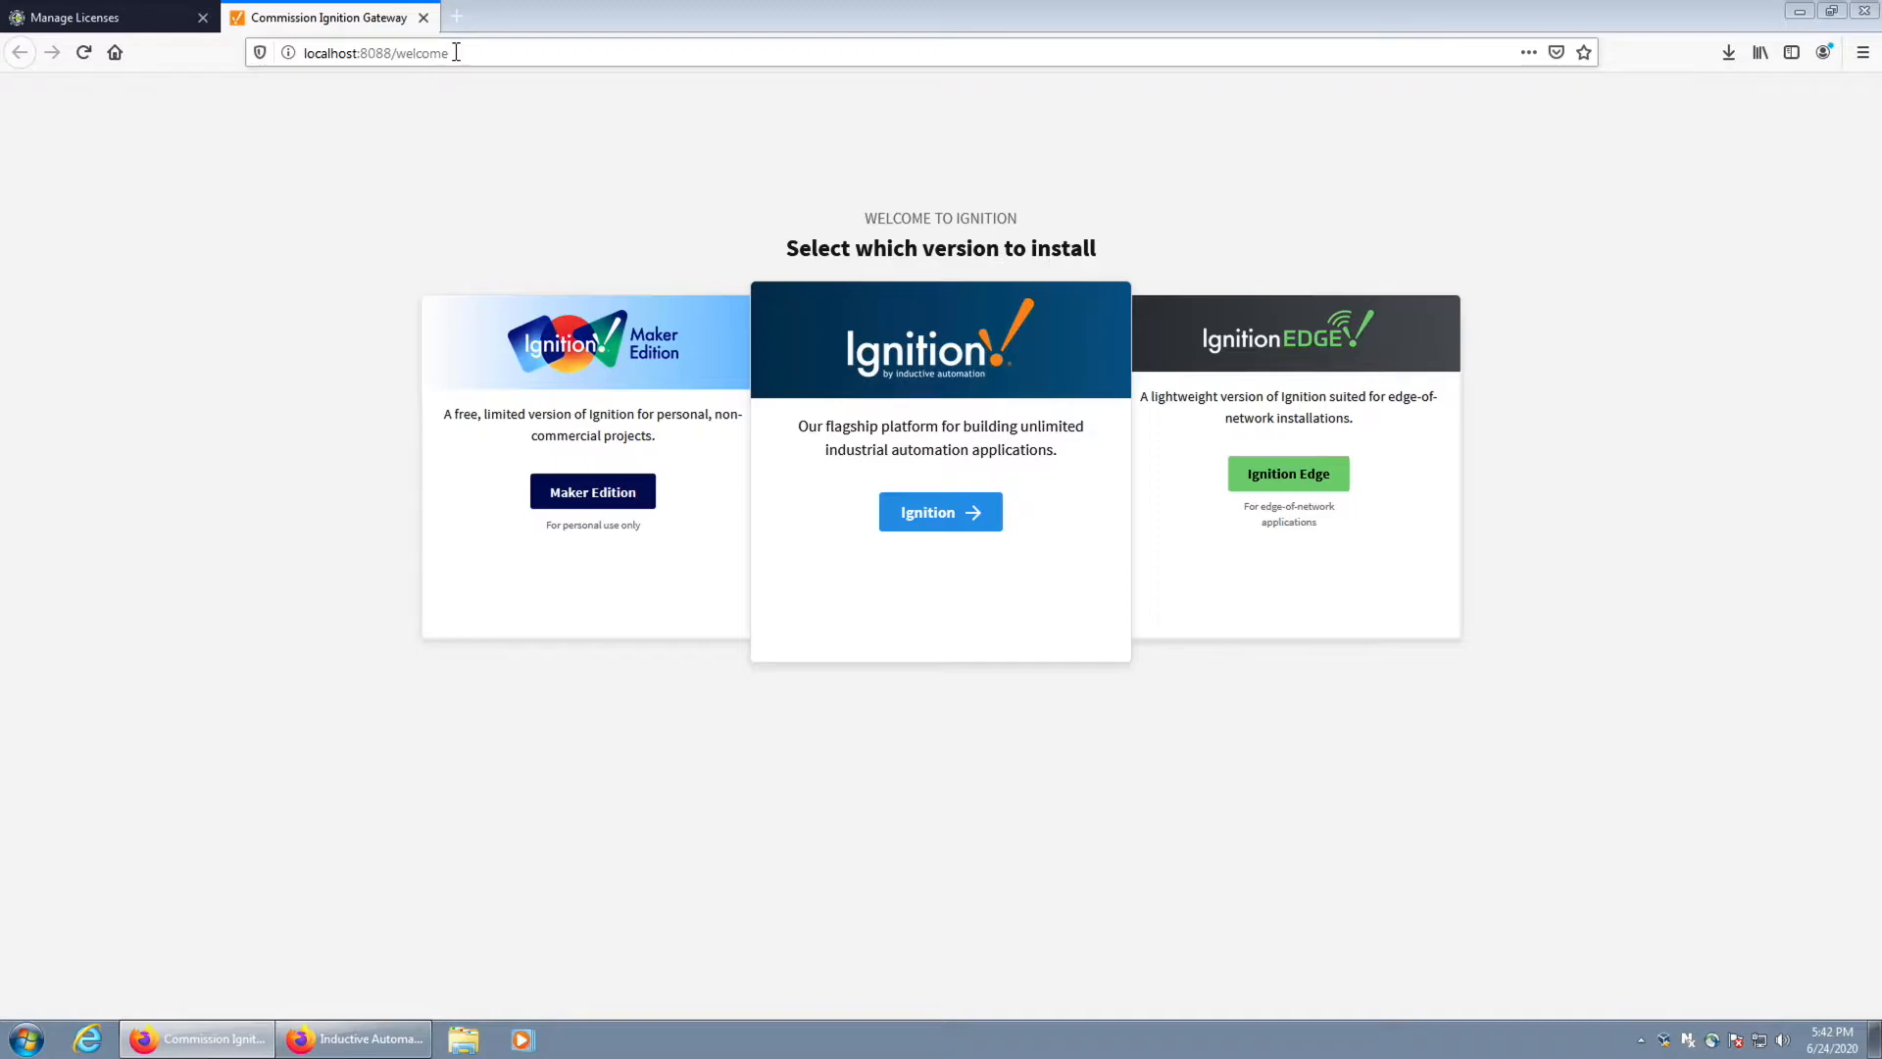
left_click(327, 56)
left_click(338, 59)
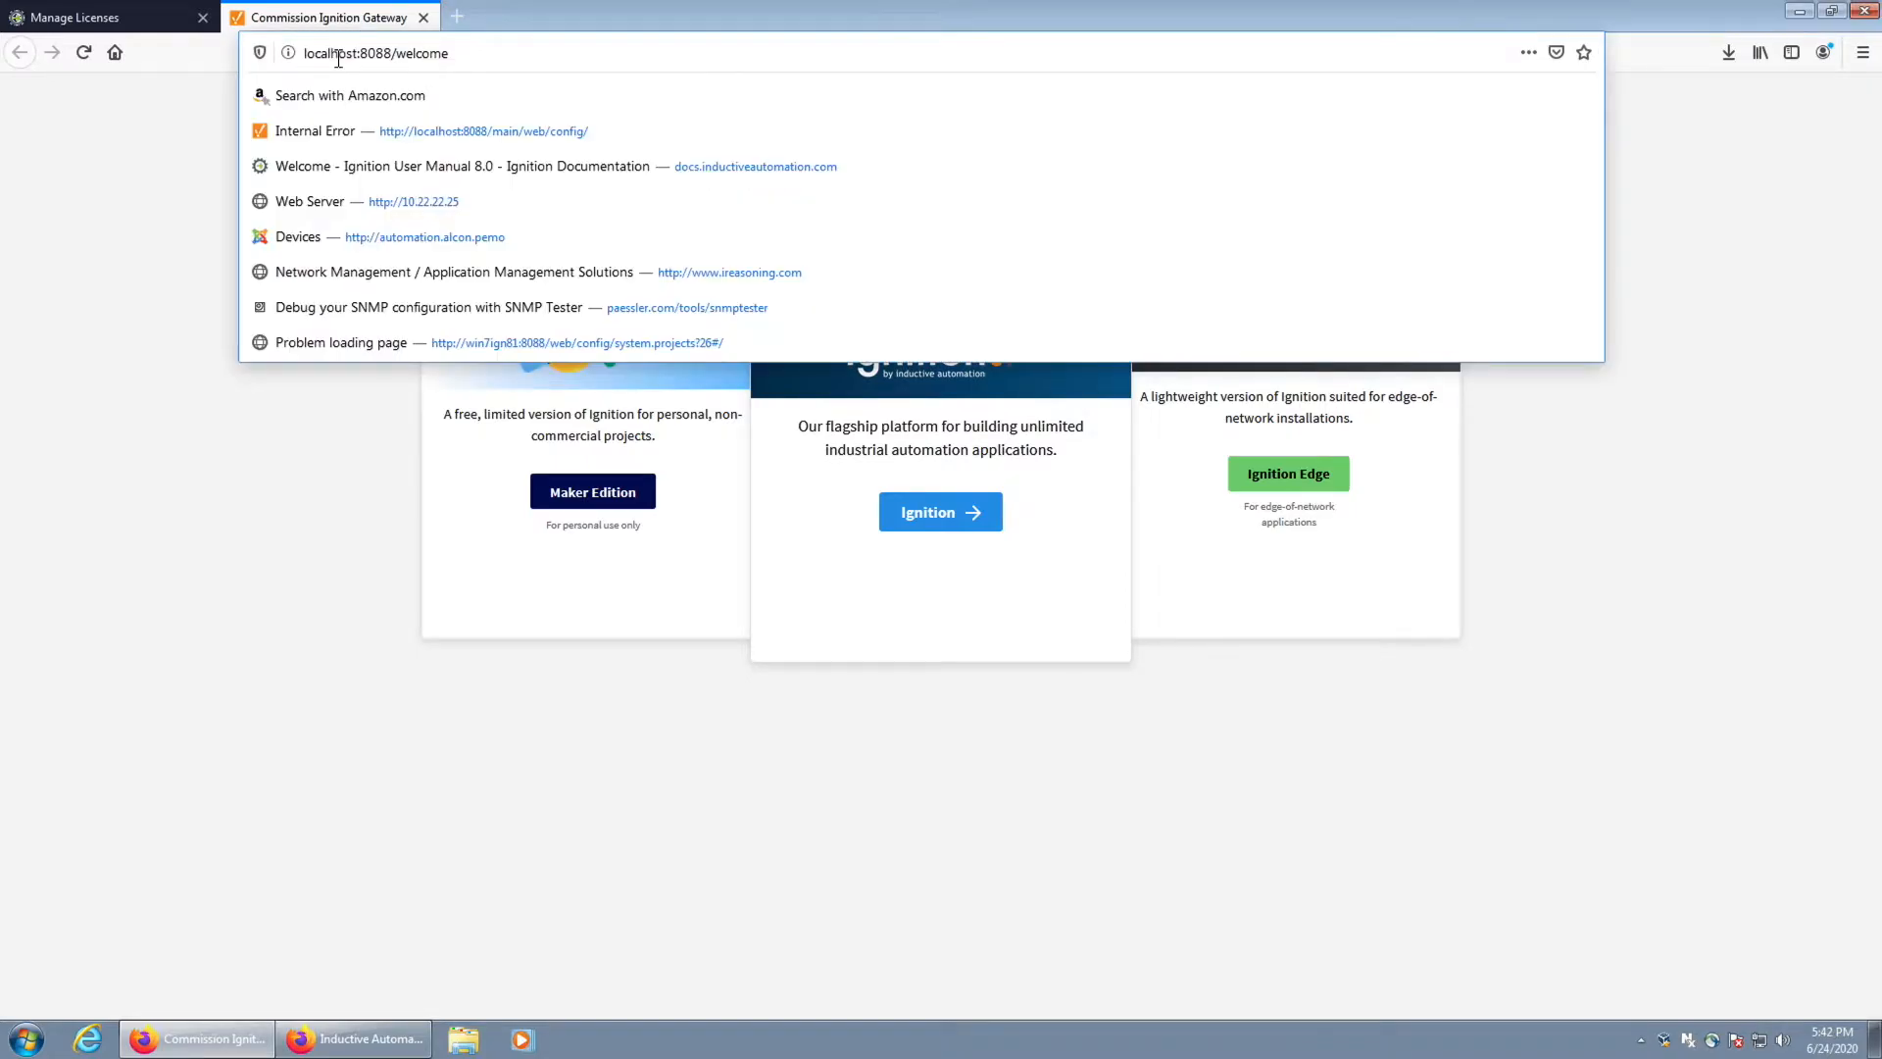
left_click(344, 588)
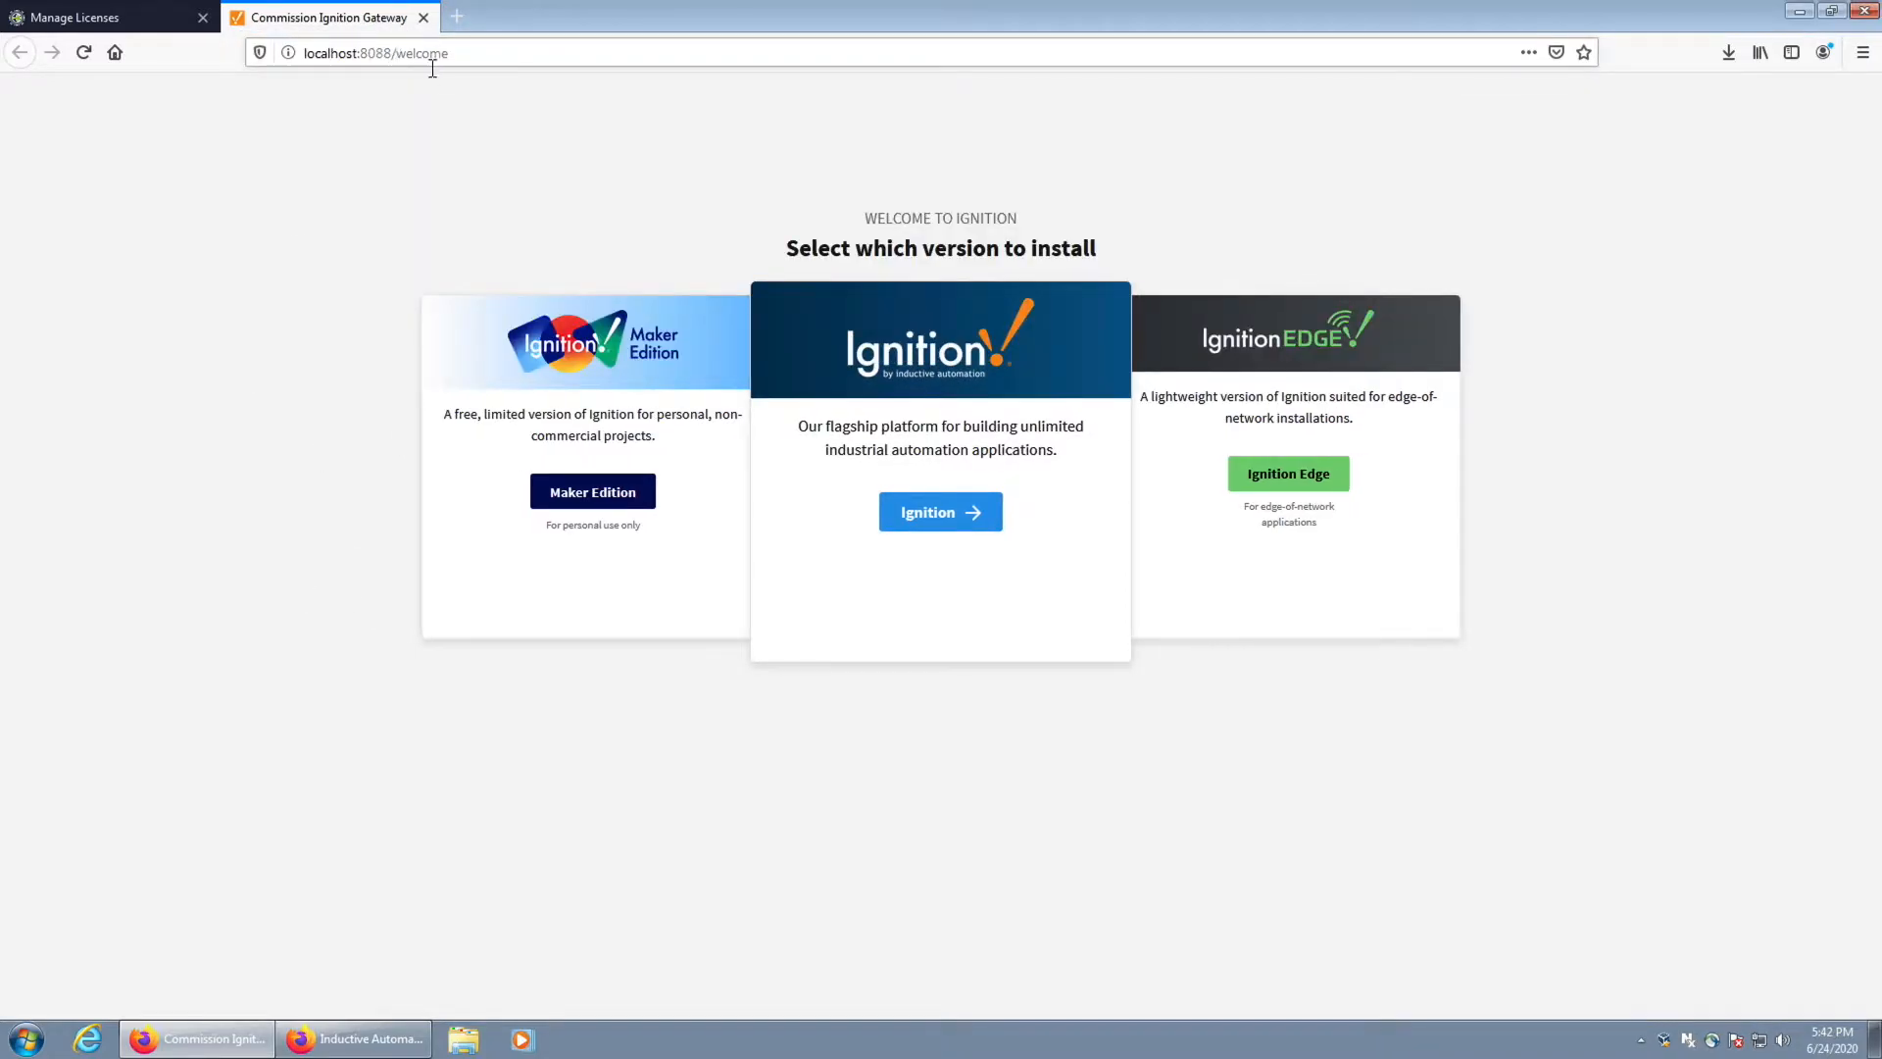
Choose Maker Edition as the version to install, agree to the personal-use restriction and accept the End User License Agreement
left_click(593, 495)
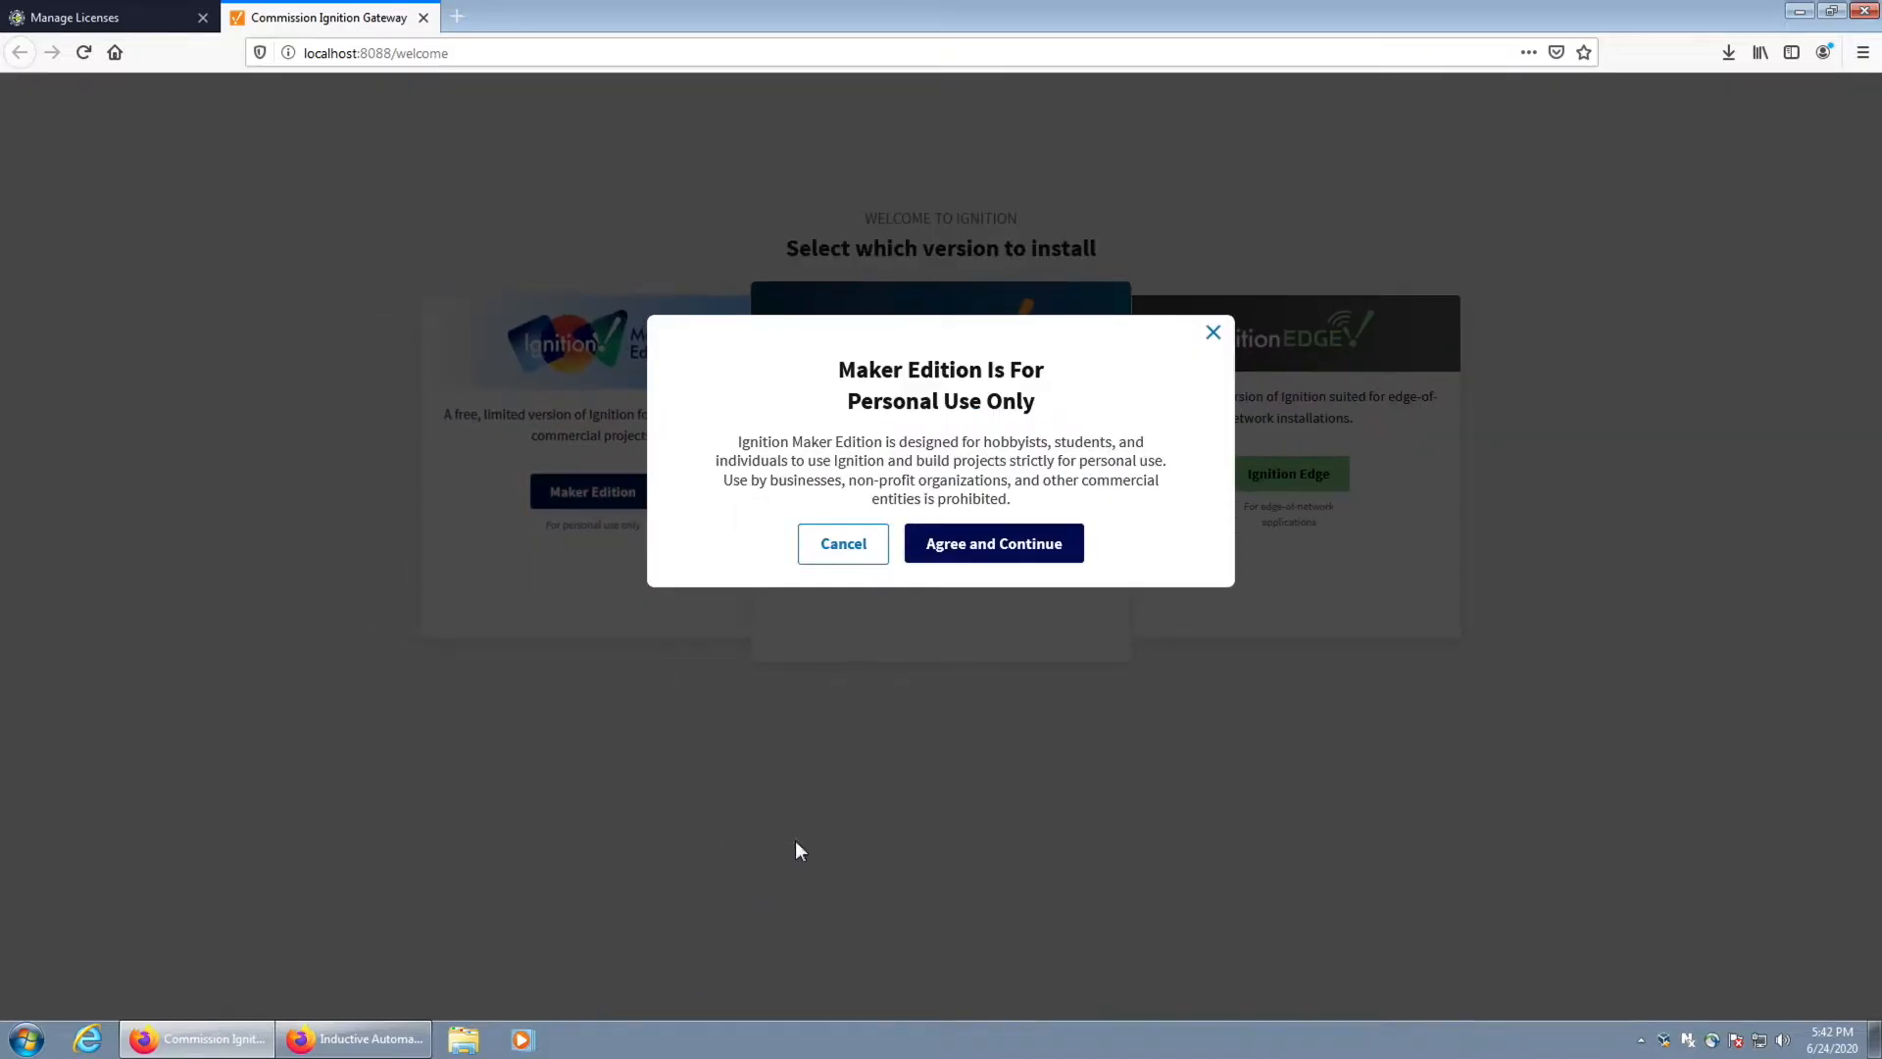
left_click(949, 545)
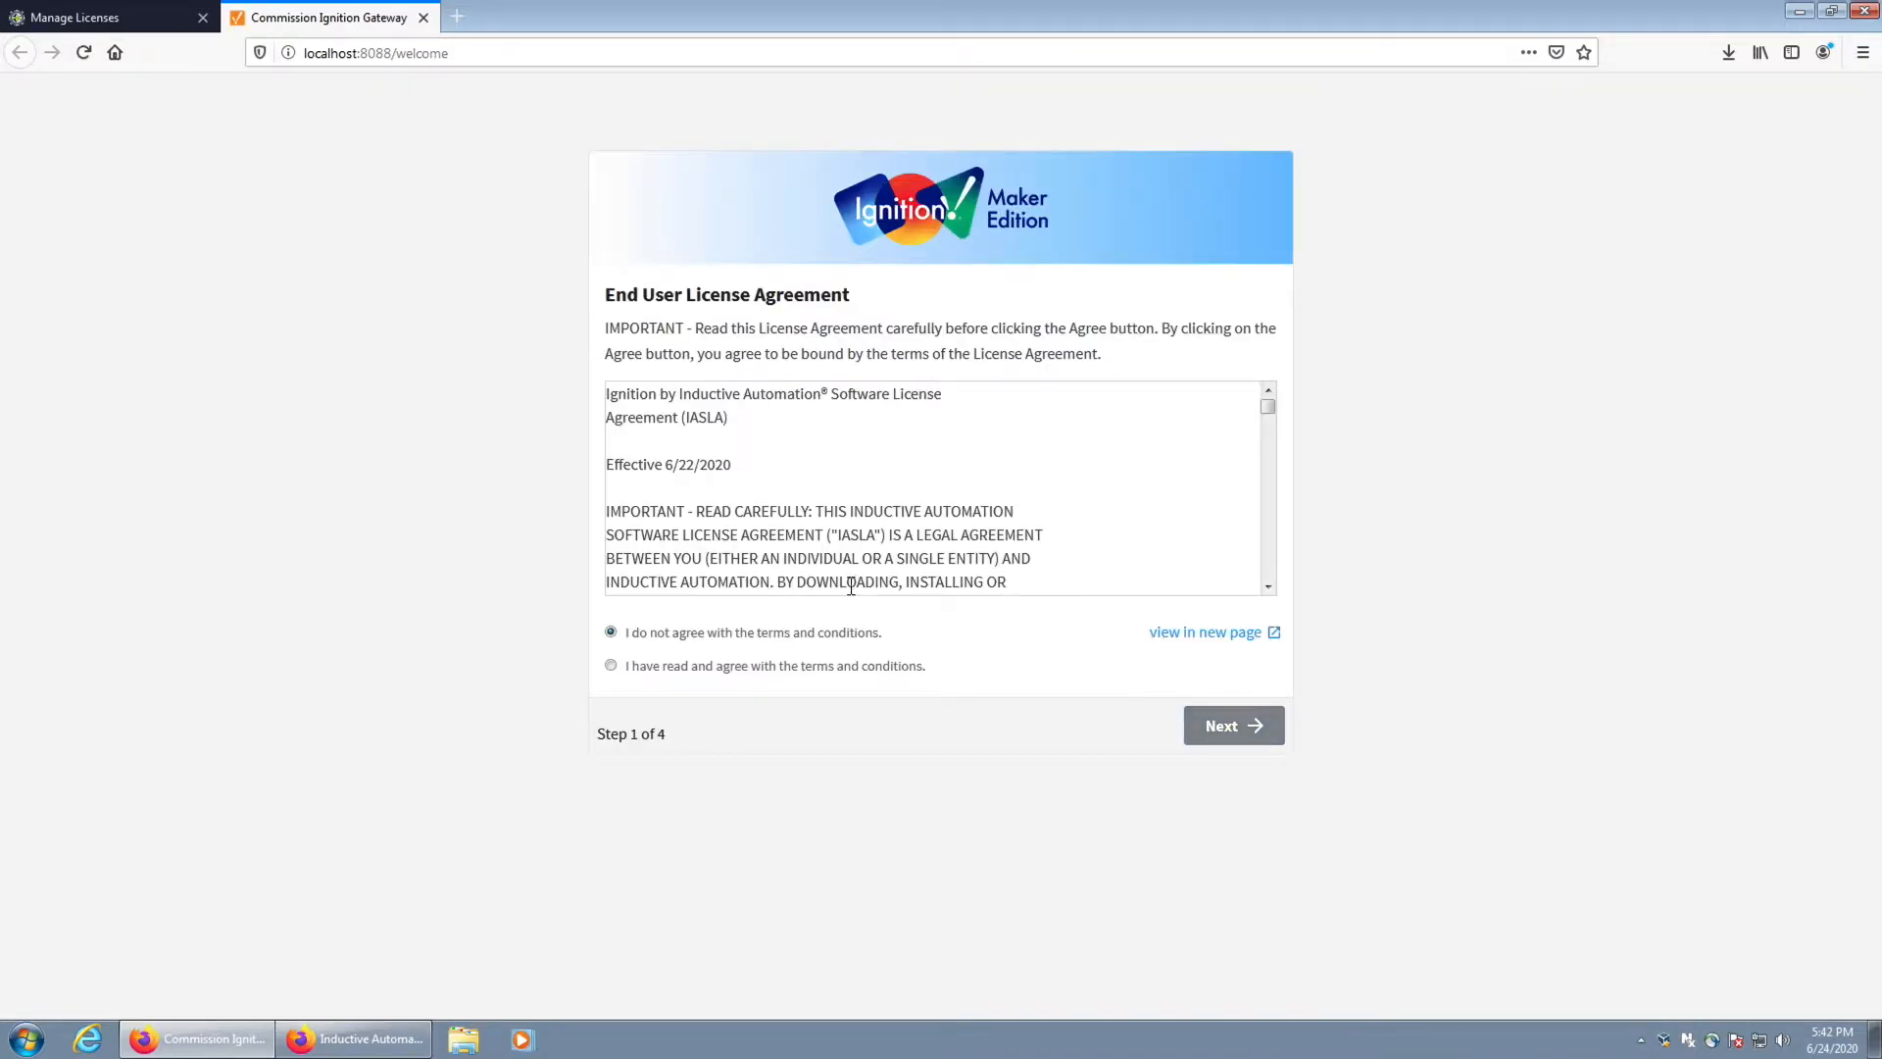
left_click(712, 668)
left_click(1206, 728)
Activate Maker Edition with the license key and activation token from the account's Manage Licenses page
left_click(809, 416)
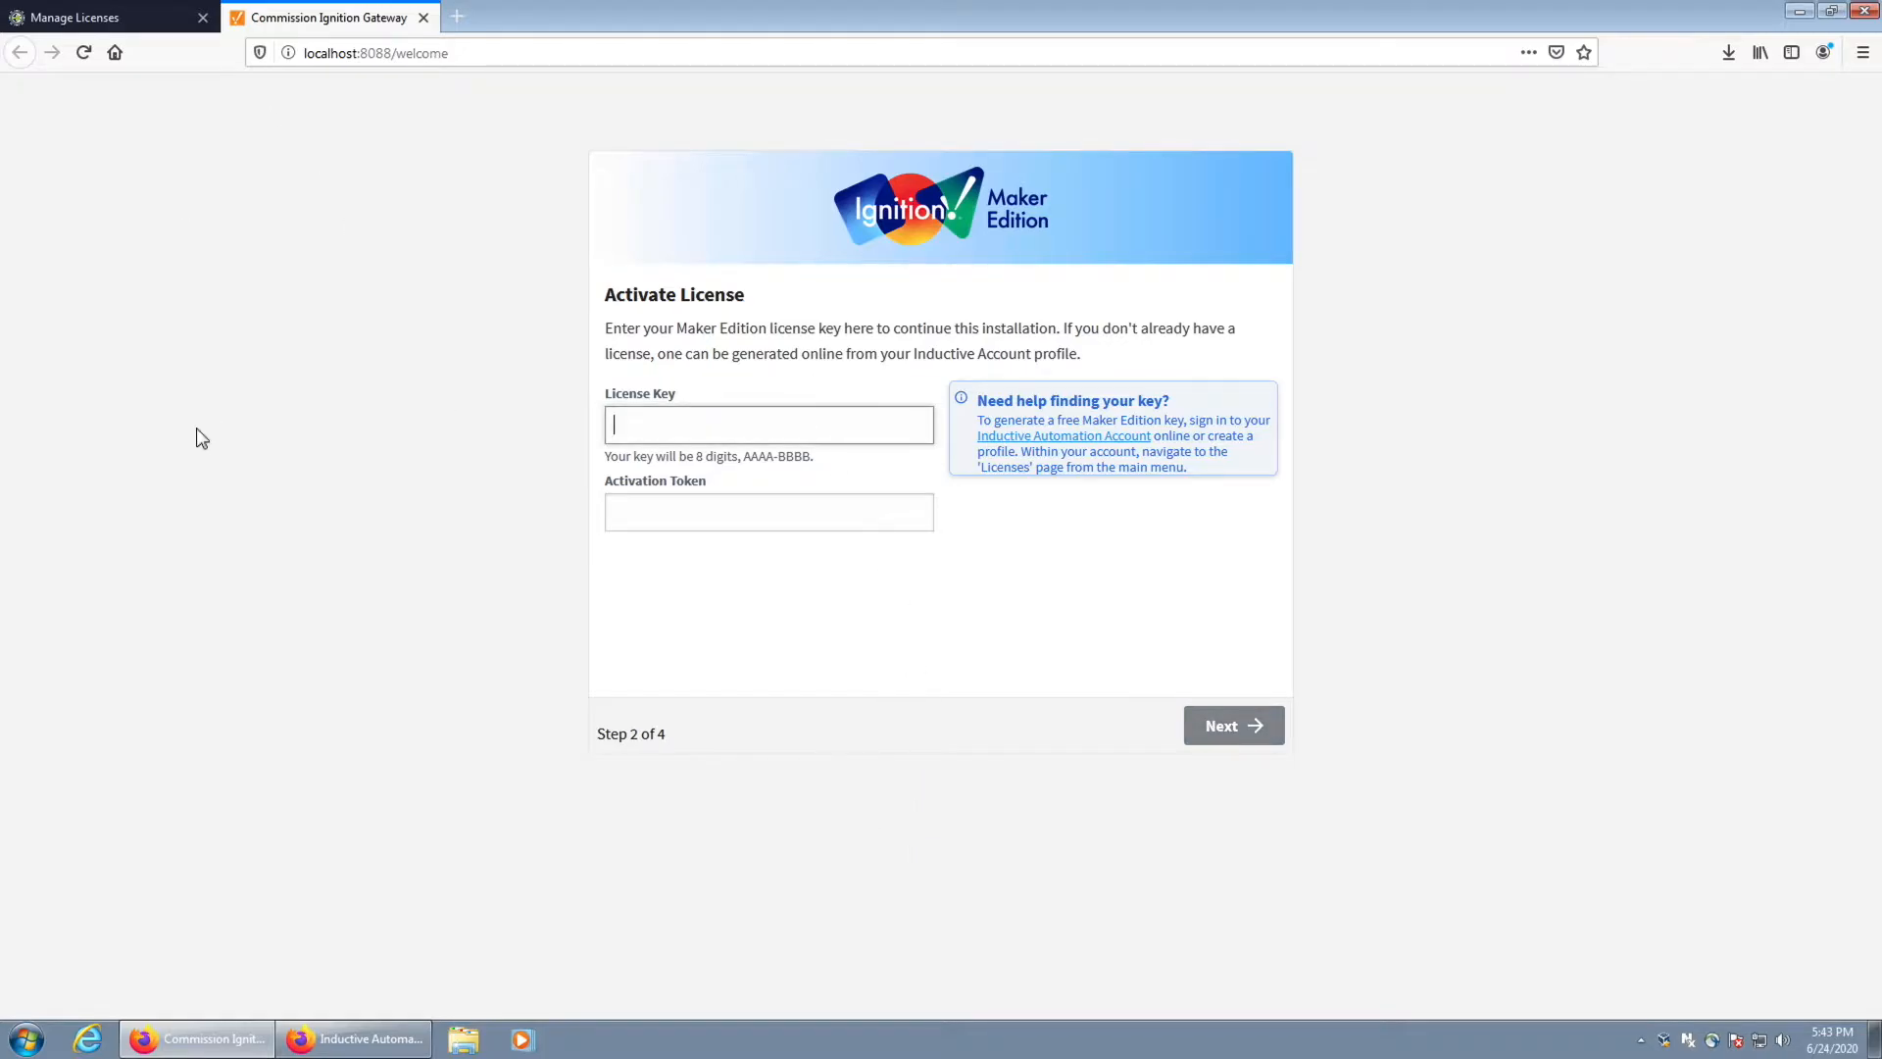
left_click(130, 20)
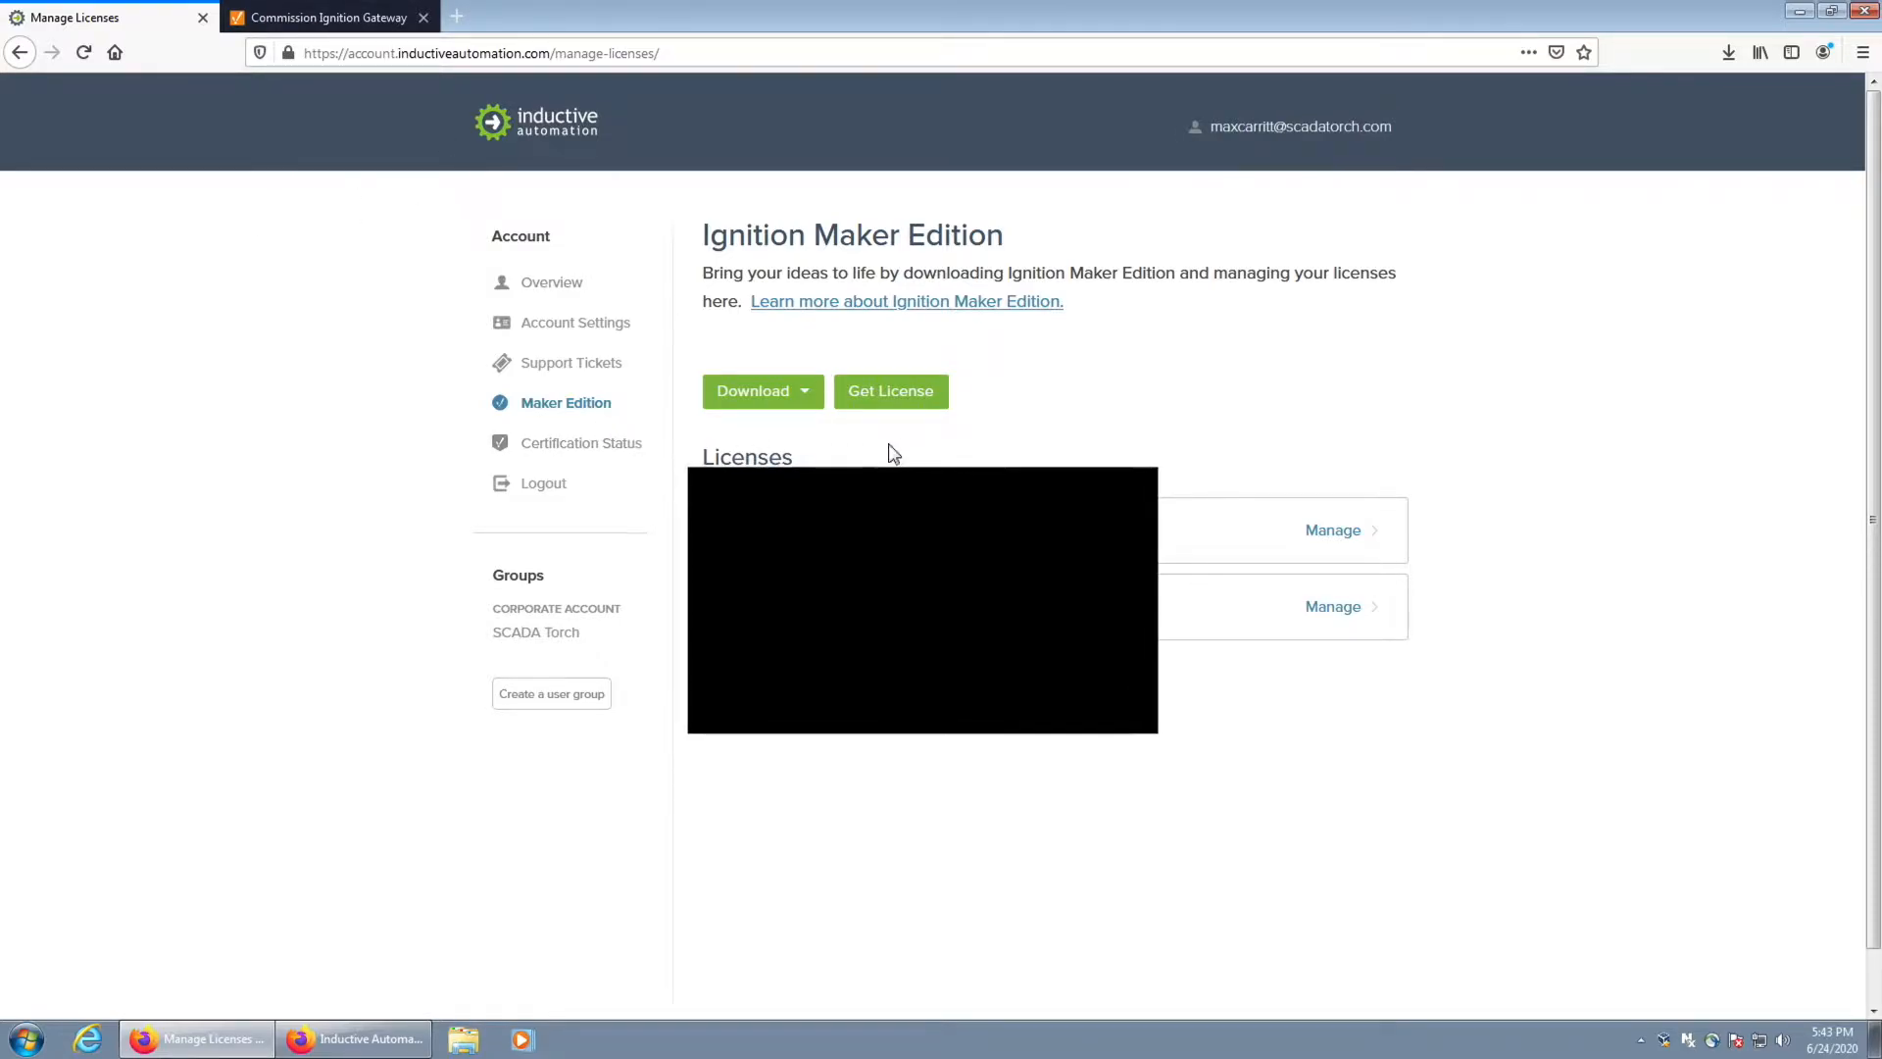
left_click(392, 19)
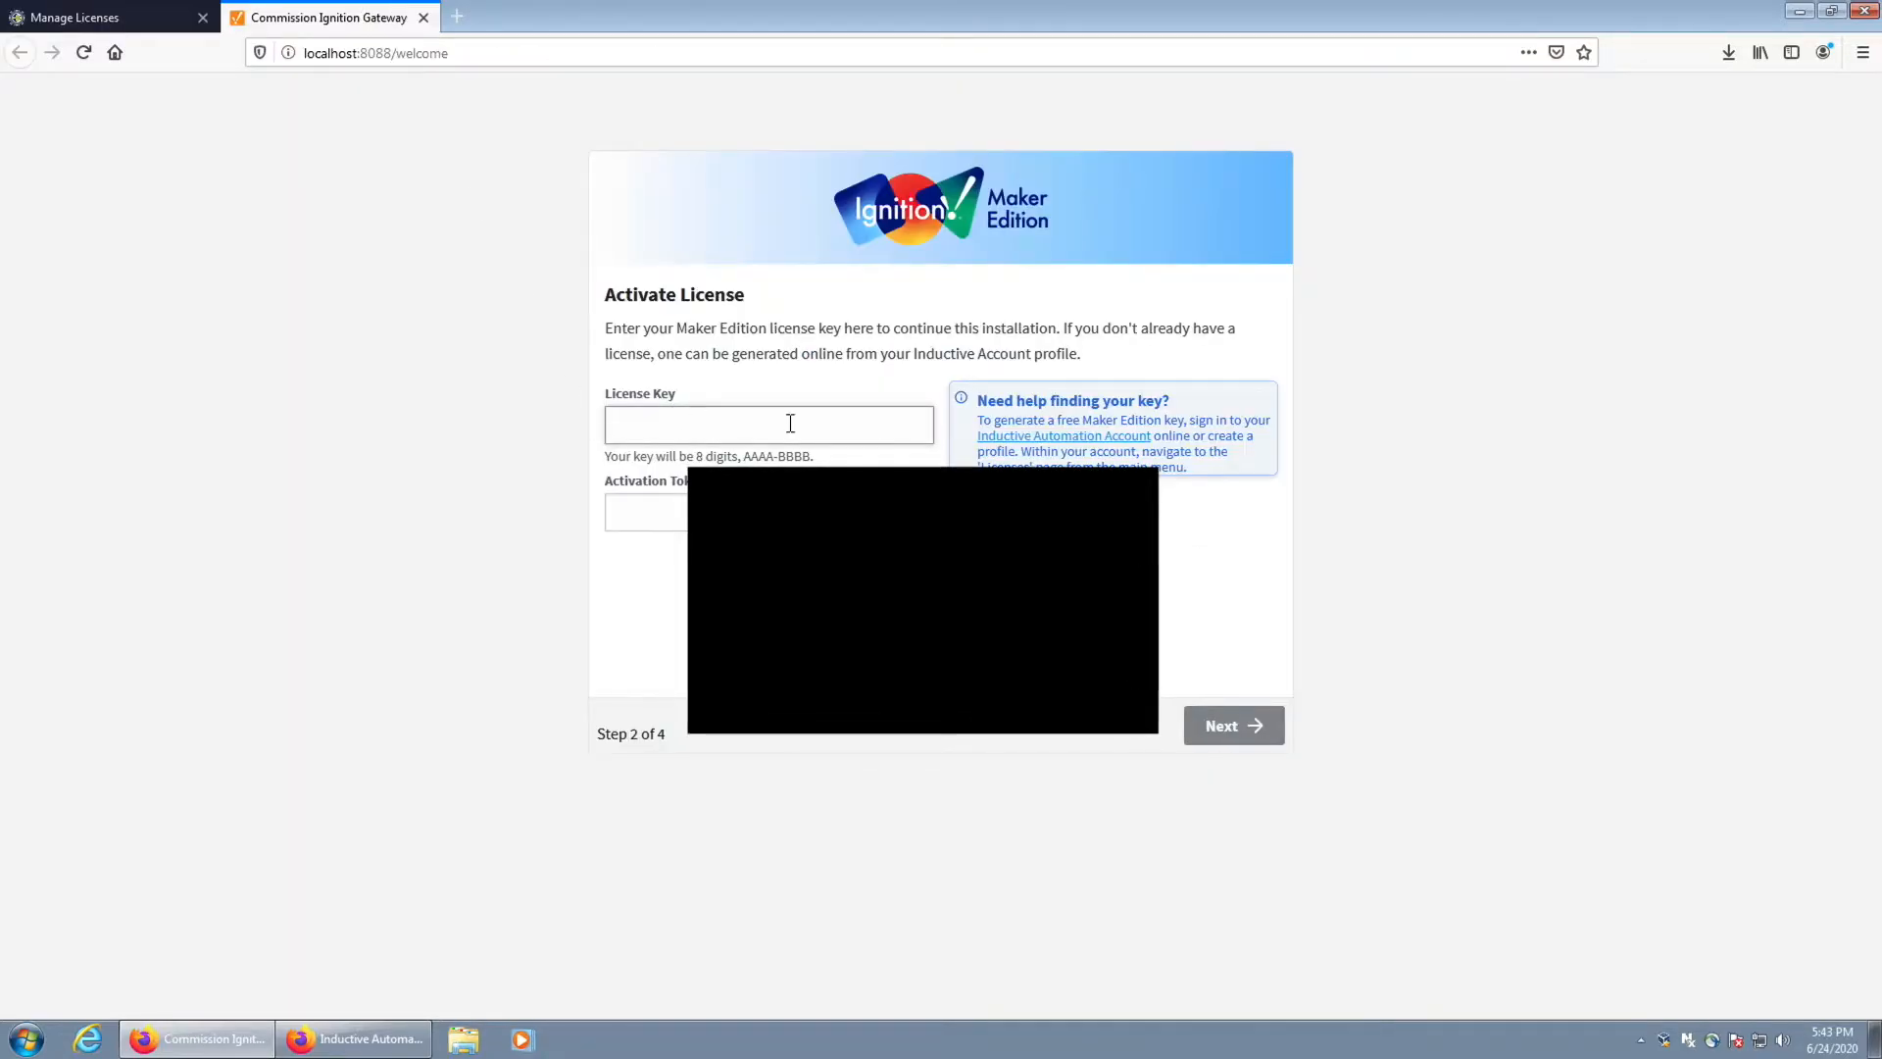
left_click(907, 509)
Create the first gateway user with a custom username in place of admin and a confirmed account password
left_click(779, 439)
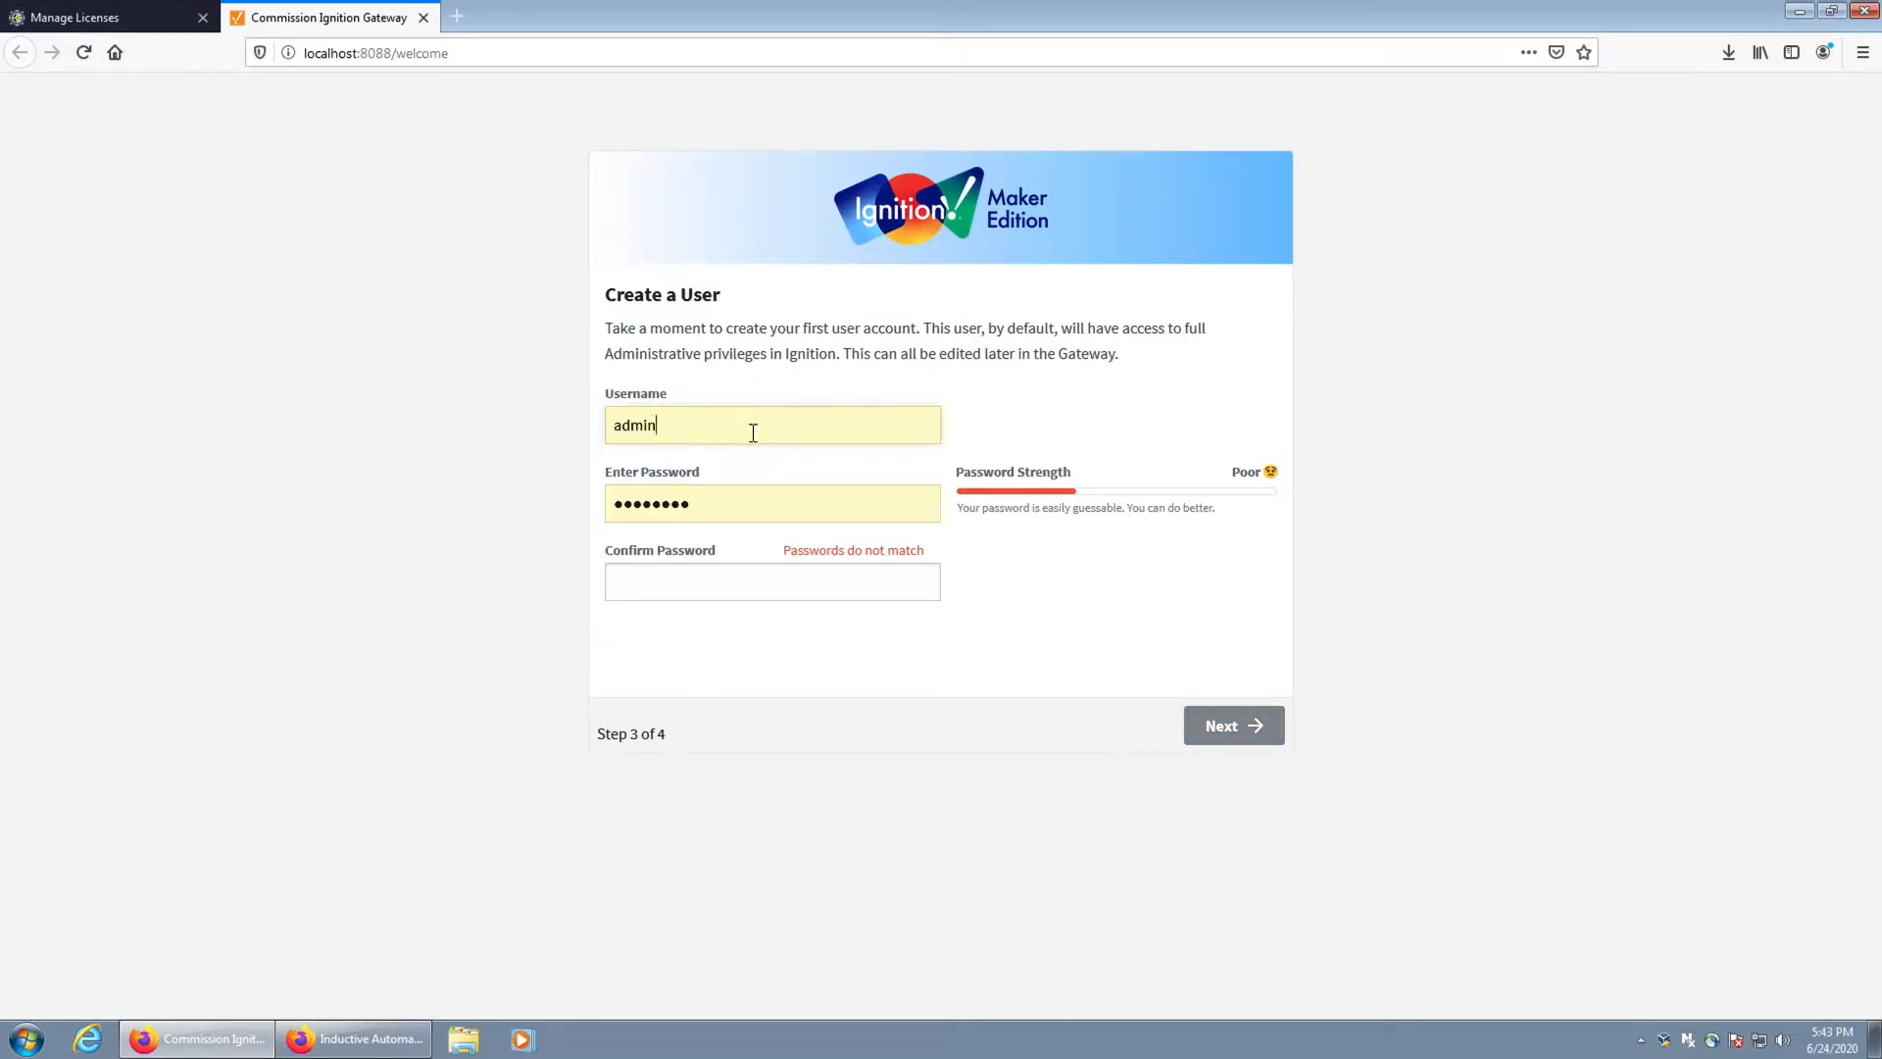
double_click(609, 422)
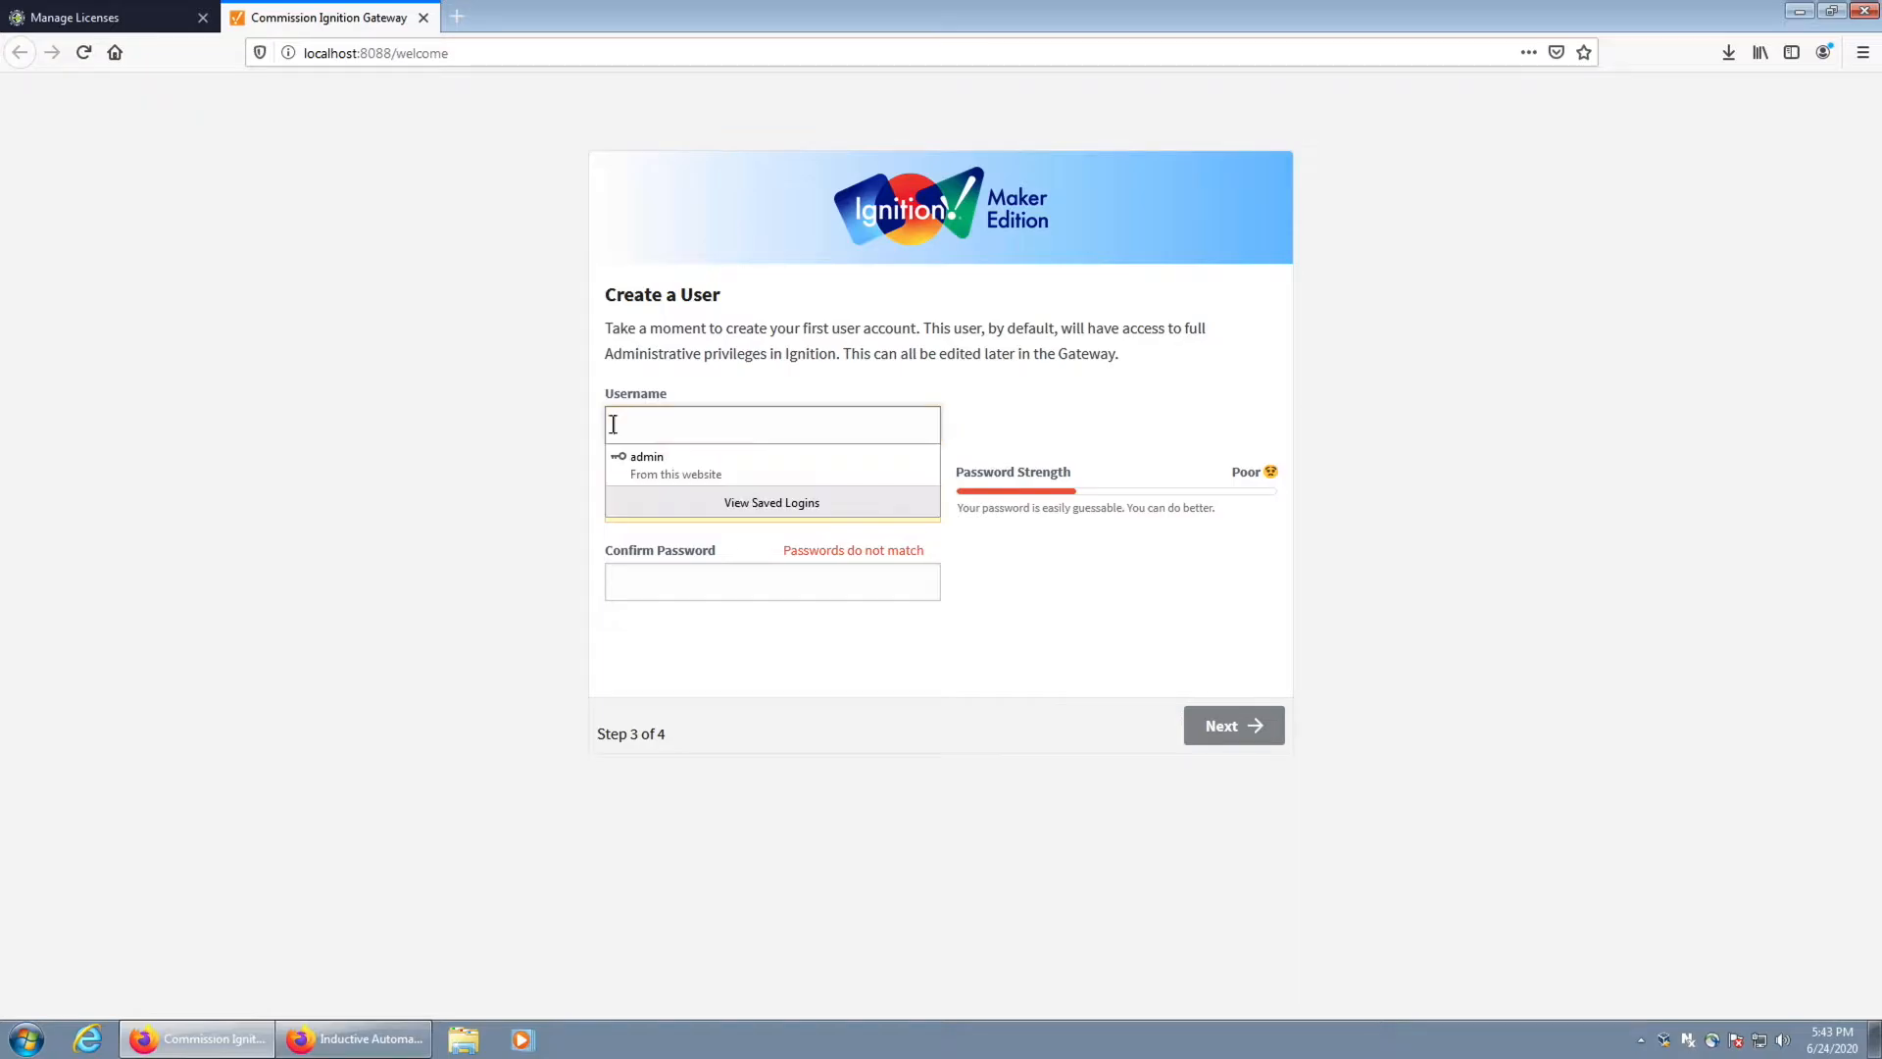
type("ax")
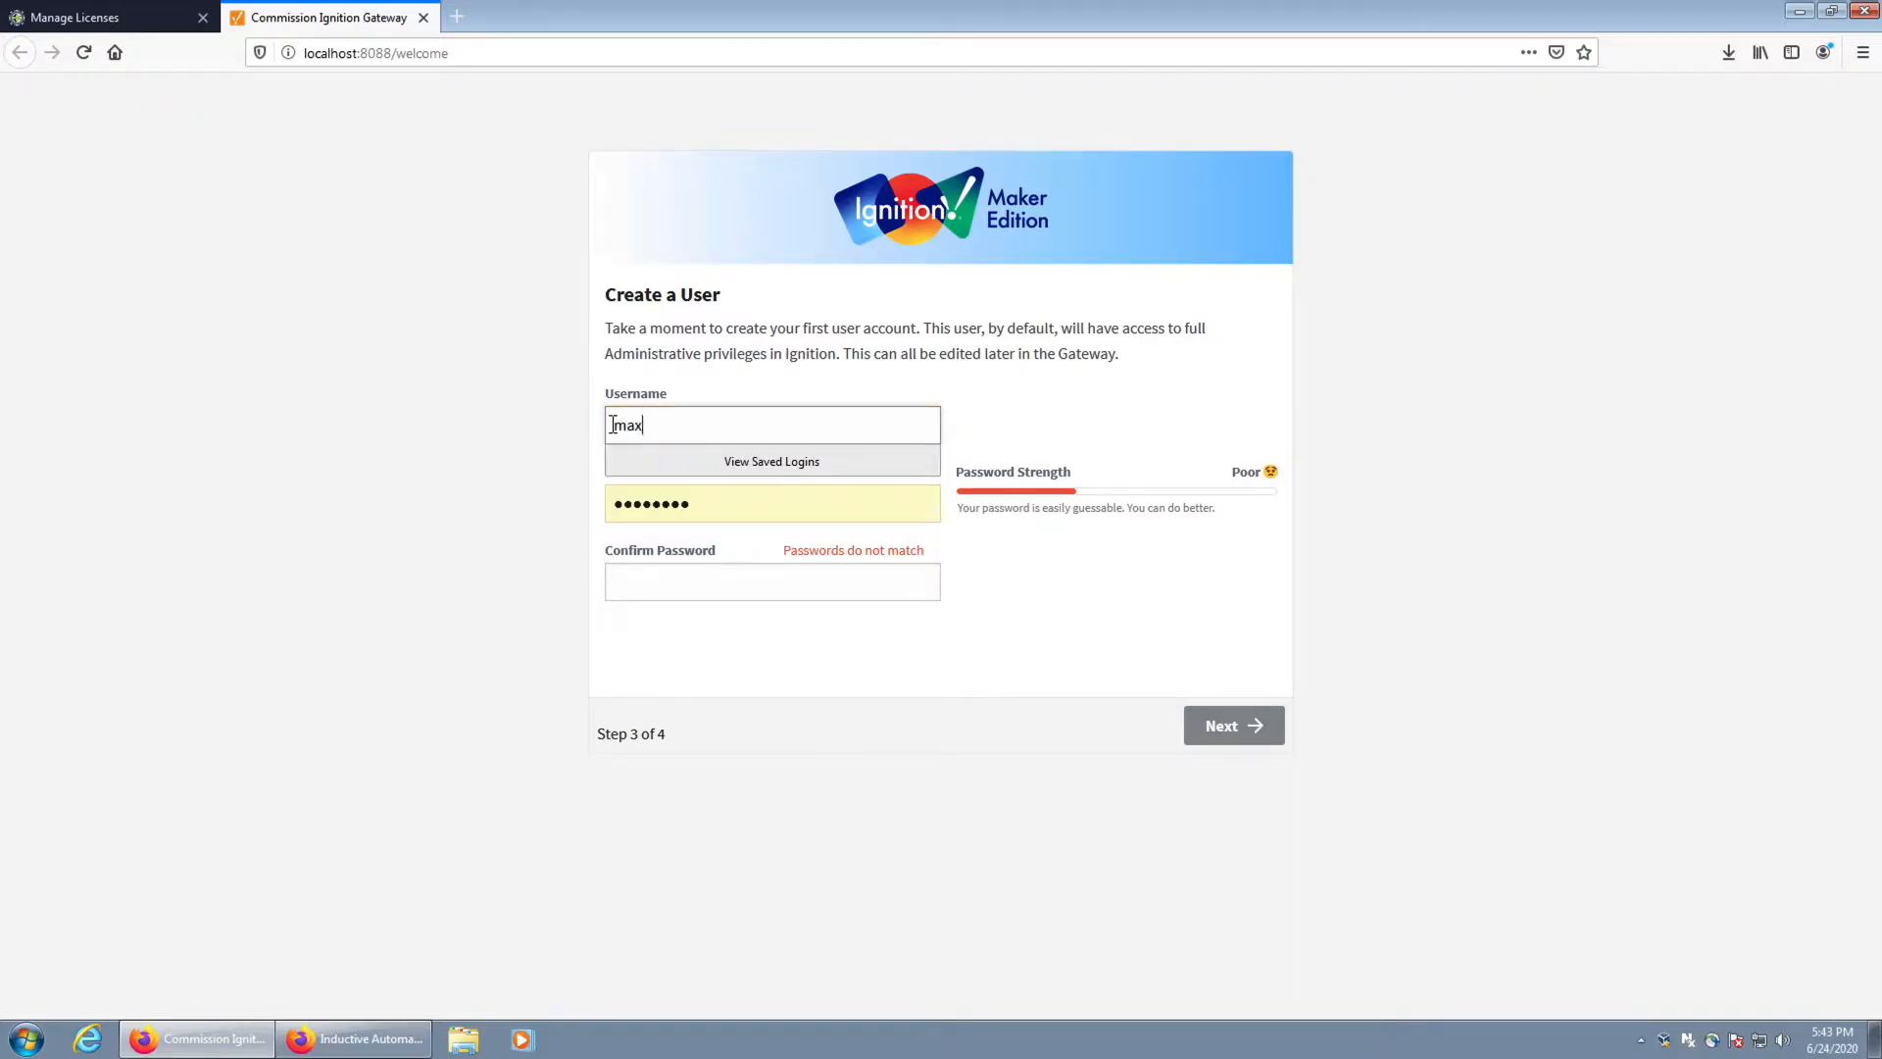
key("Tab")
type("•••••••")
key("Tab")
type("•••••••")
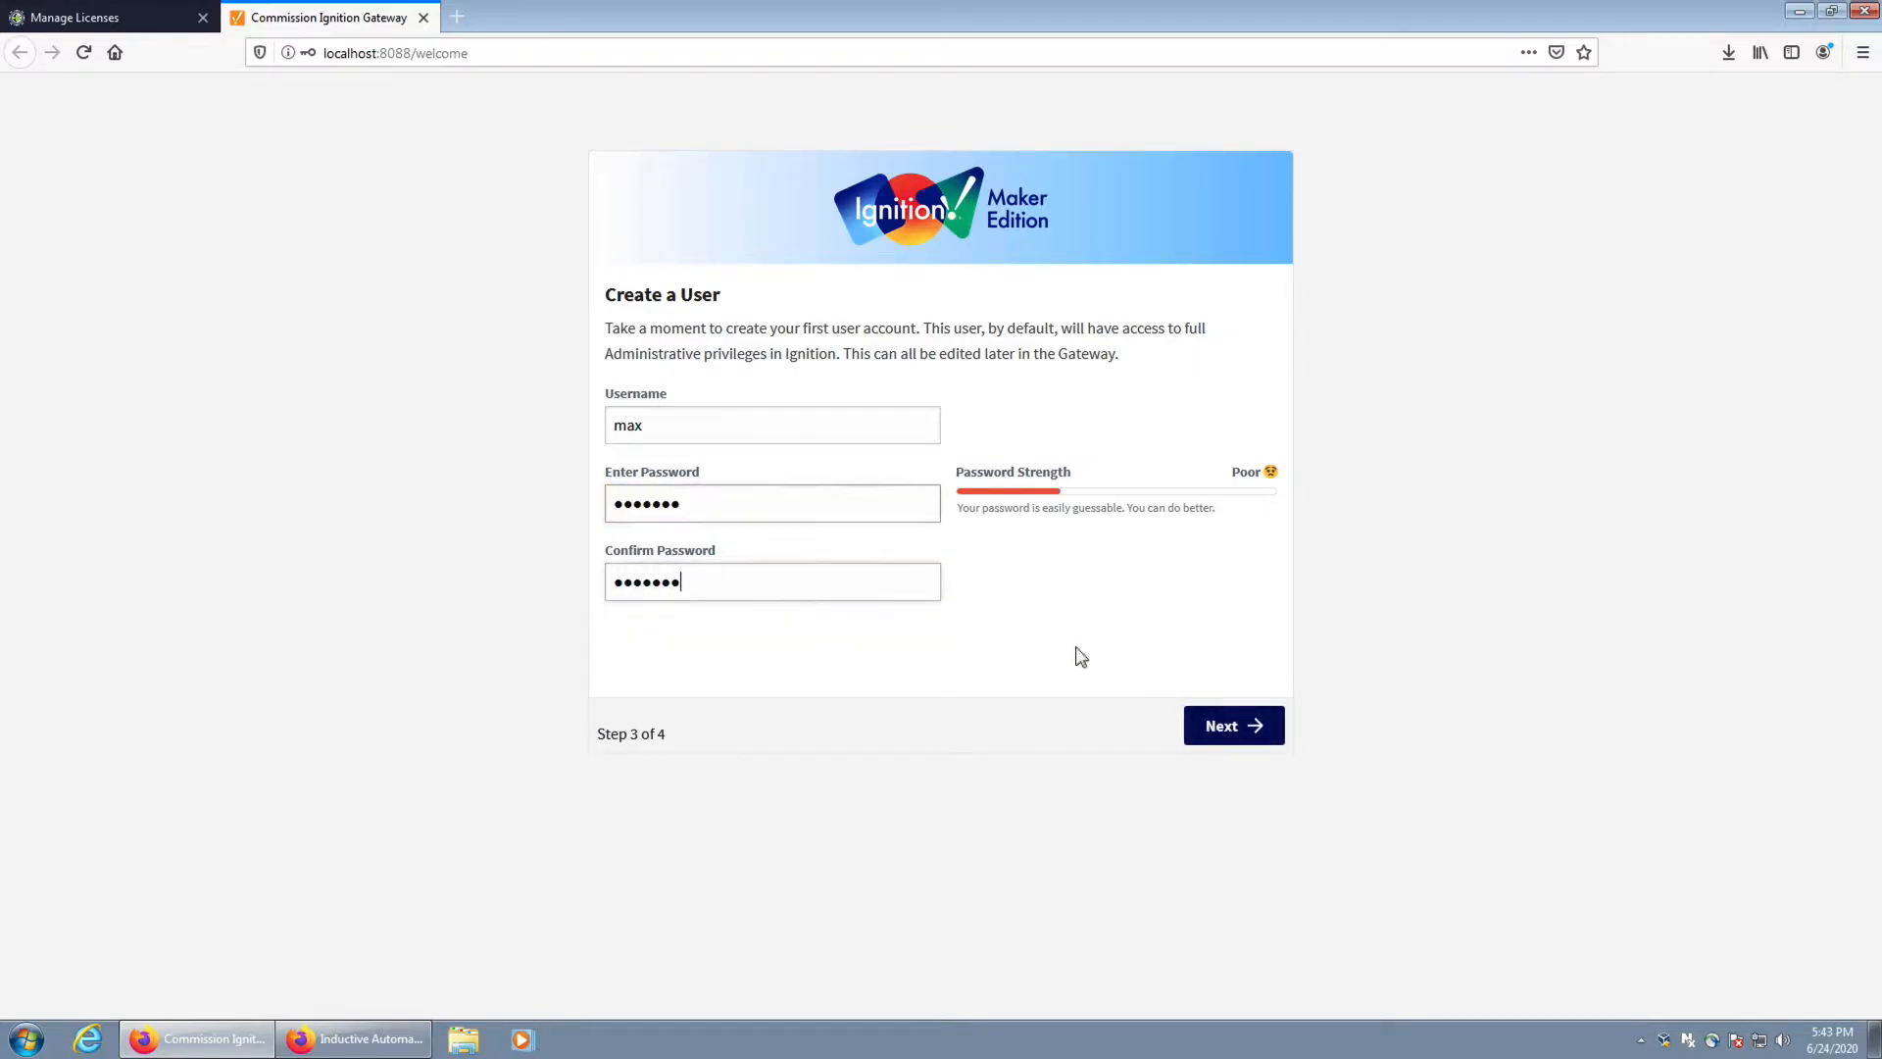
left_click(775, 504)
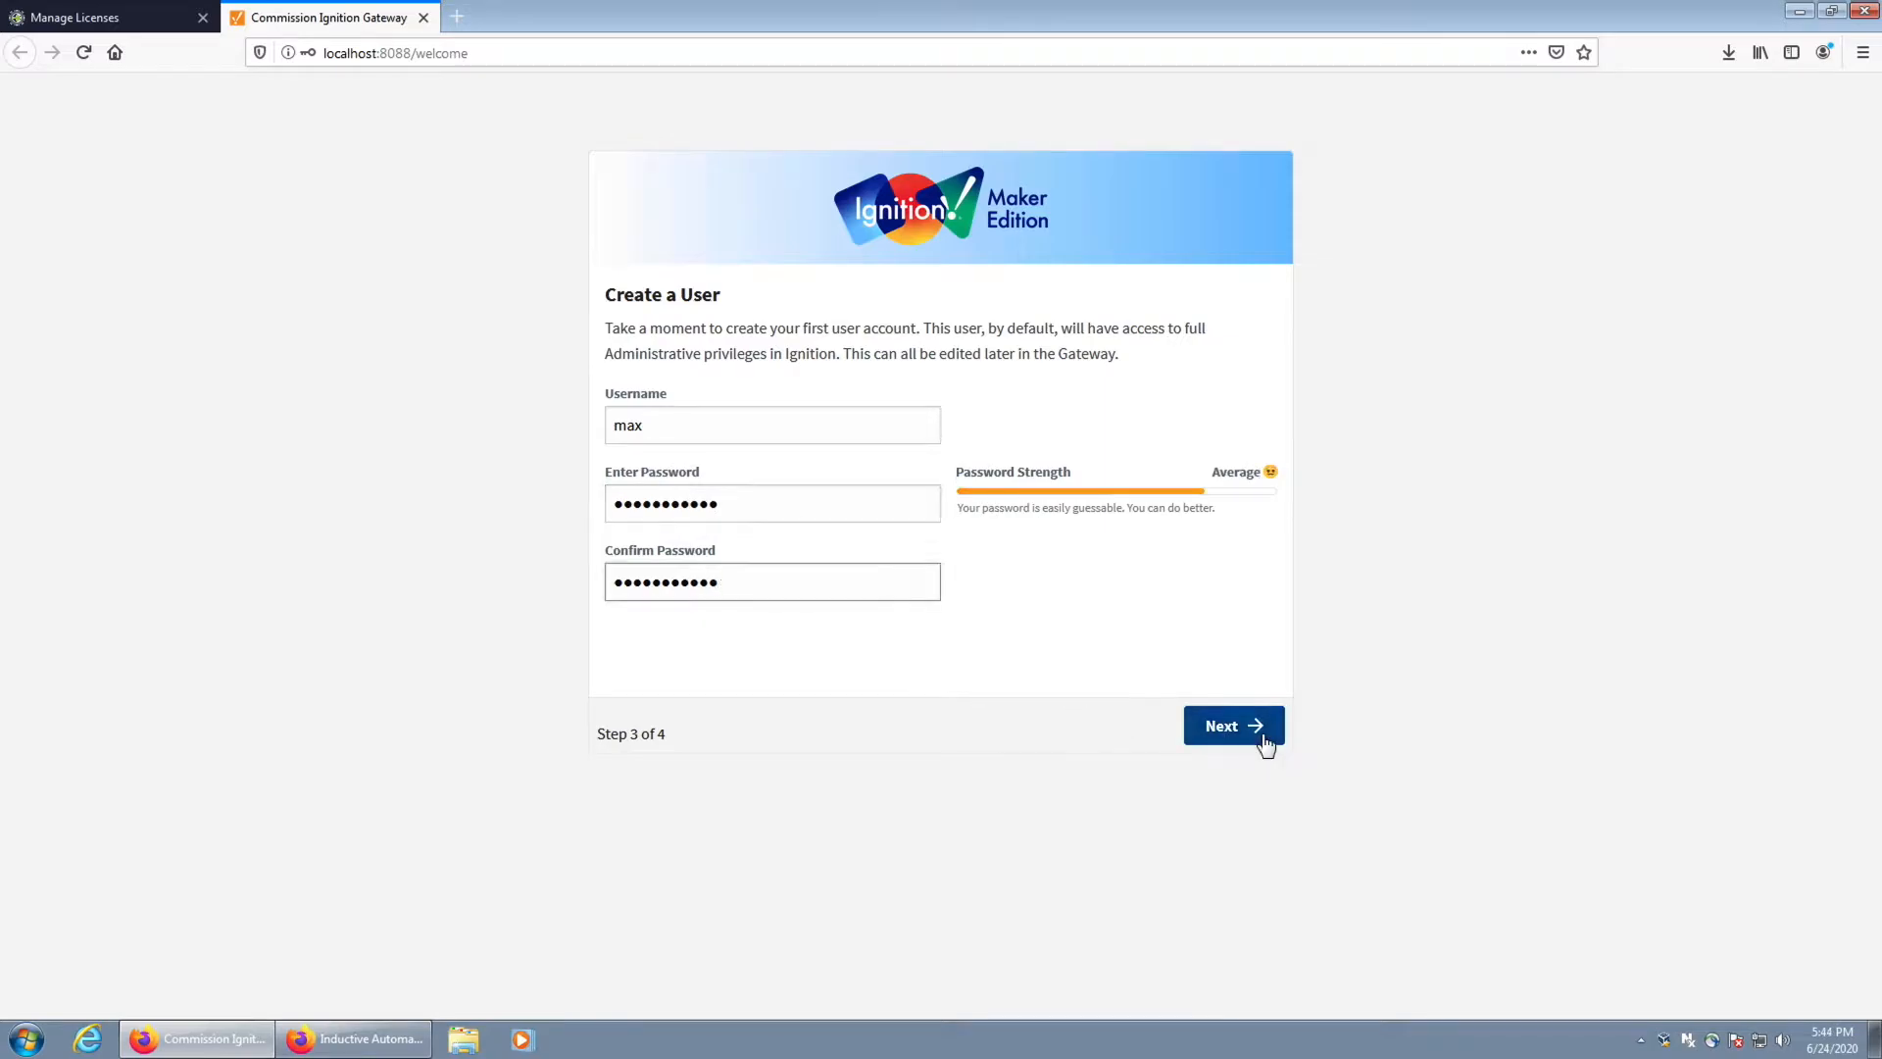
left_click(1261, 733)
Keep HTTP port 8088 and HTTPS port 8043, finish the setup and open the gateway's home page
left_click(677, 405)
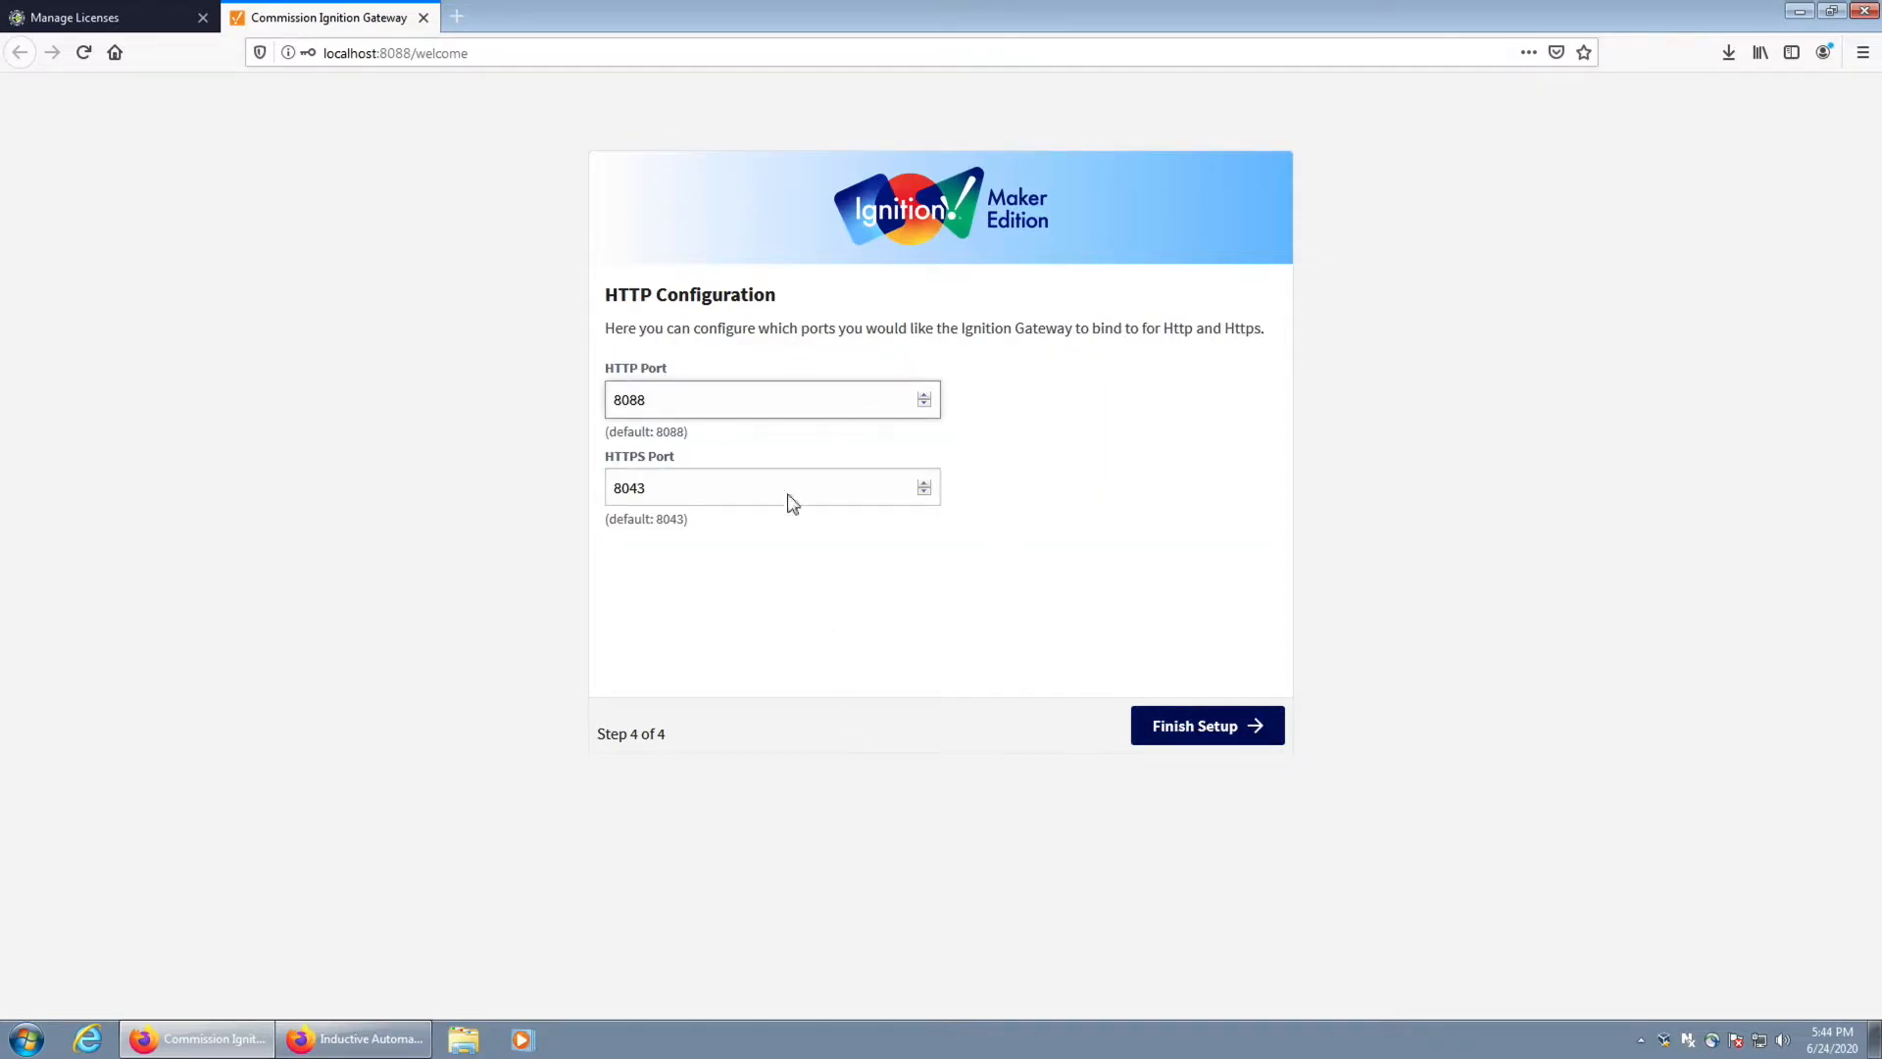
left_click(1216, 732)
left_click(907, 515)
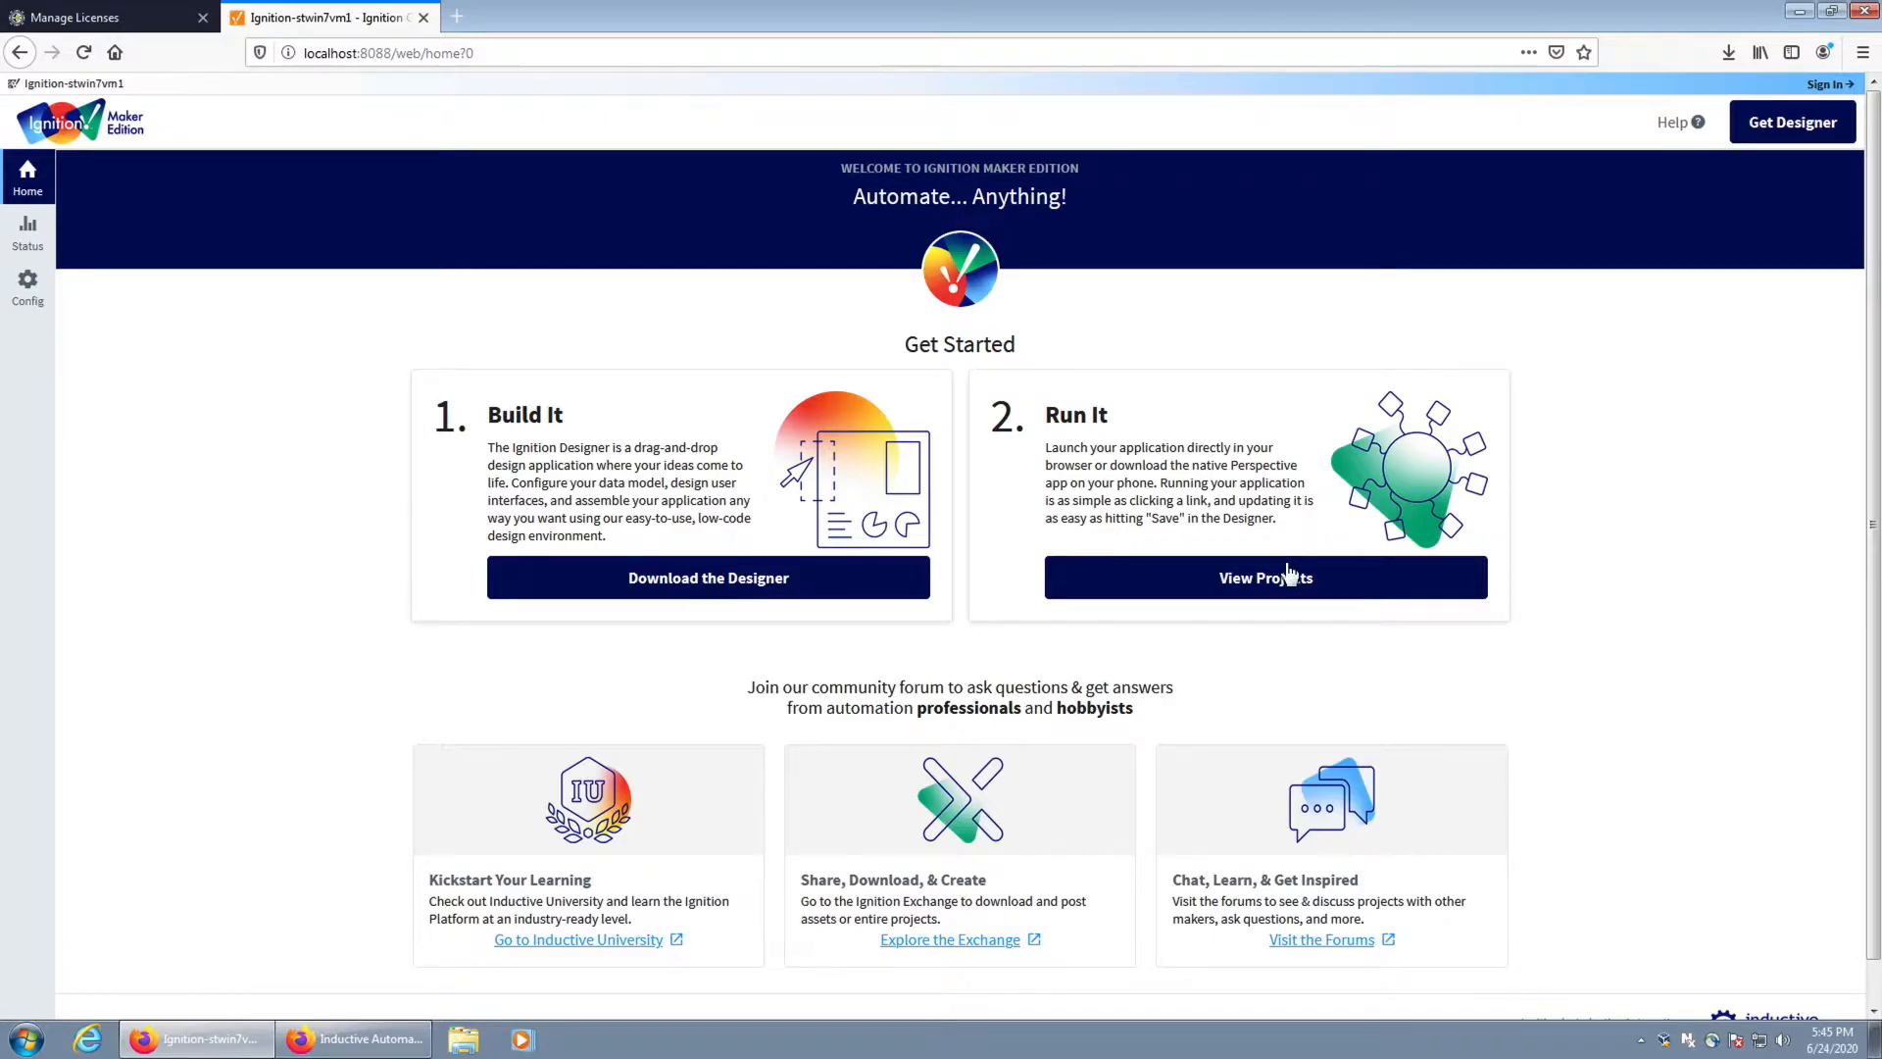
Open the Perspective projects page and, from there, download and save the Designer Launcher for Windows
left_click(1262, 585)
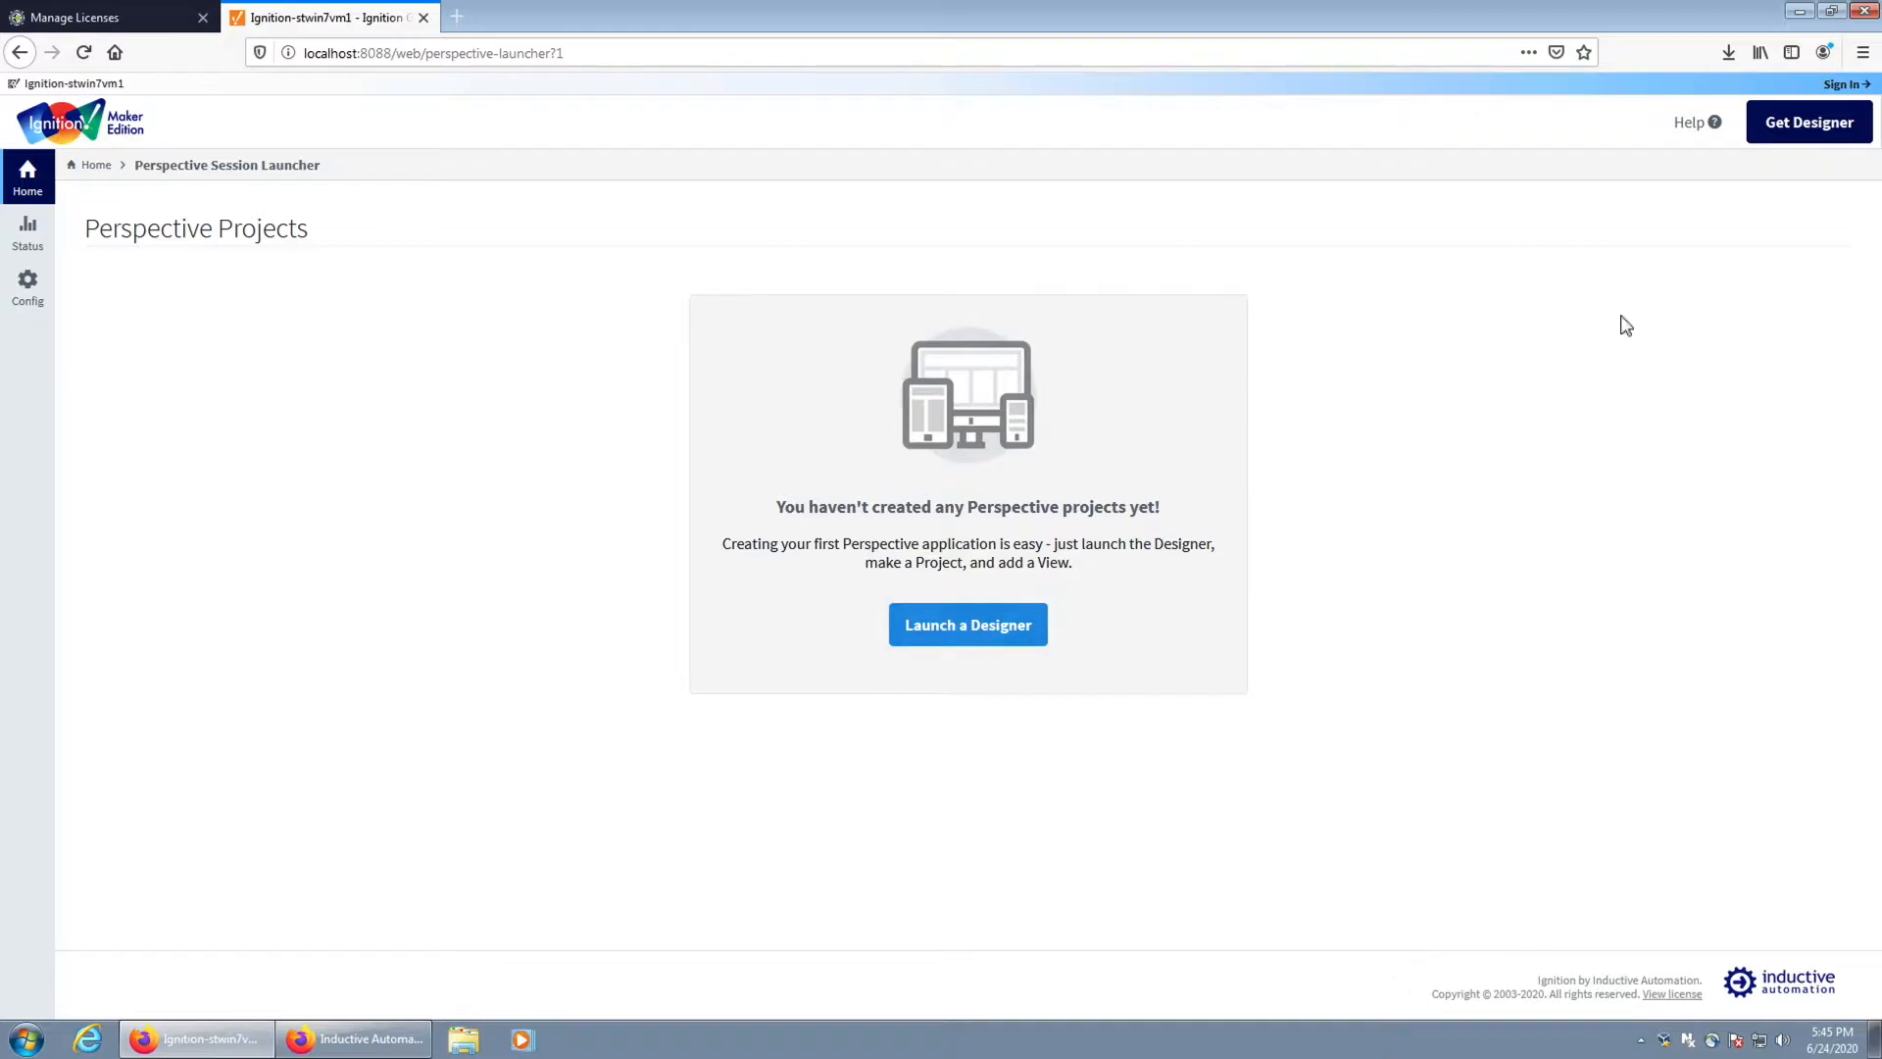
left_click(1010, 630)
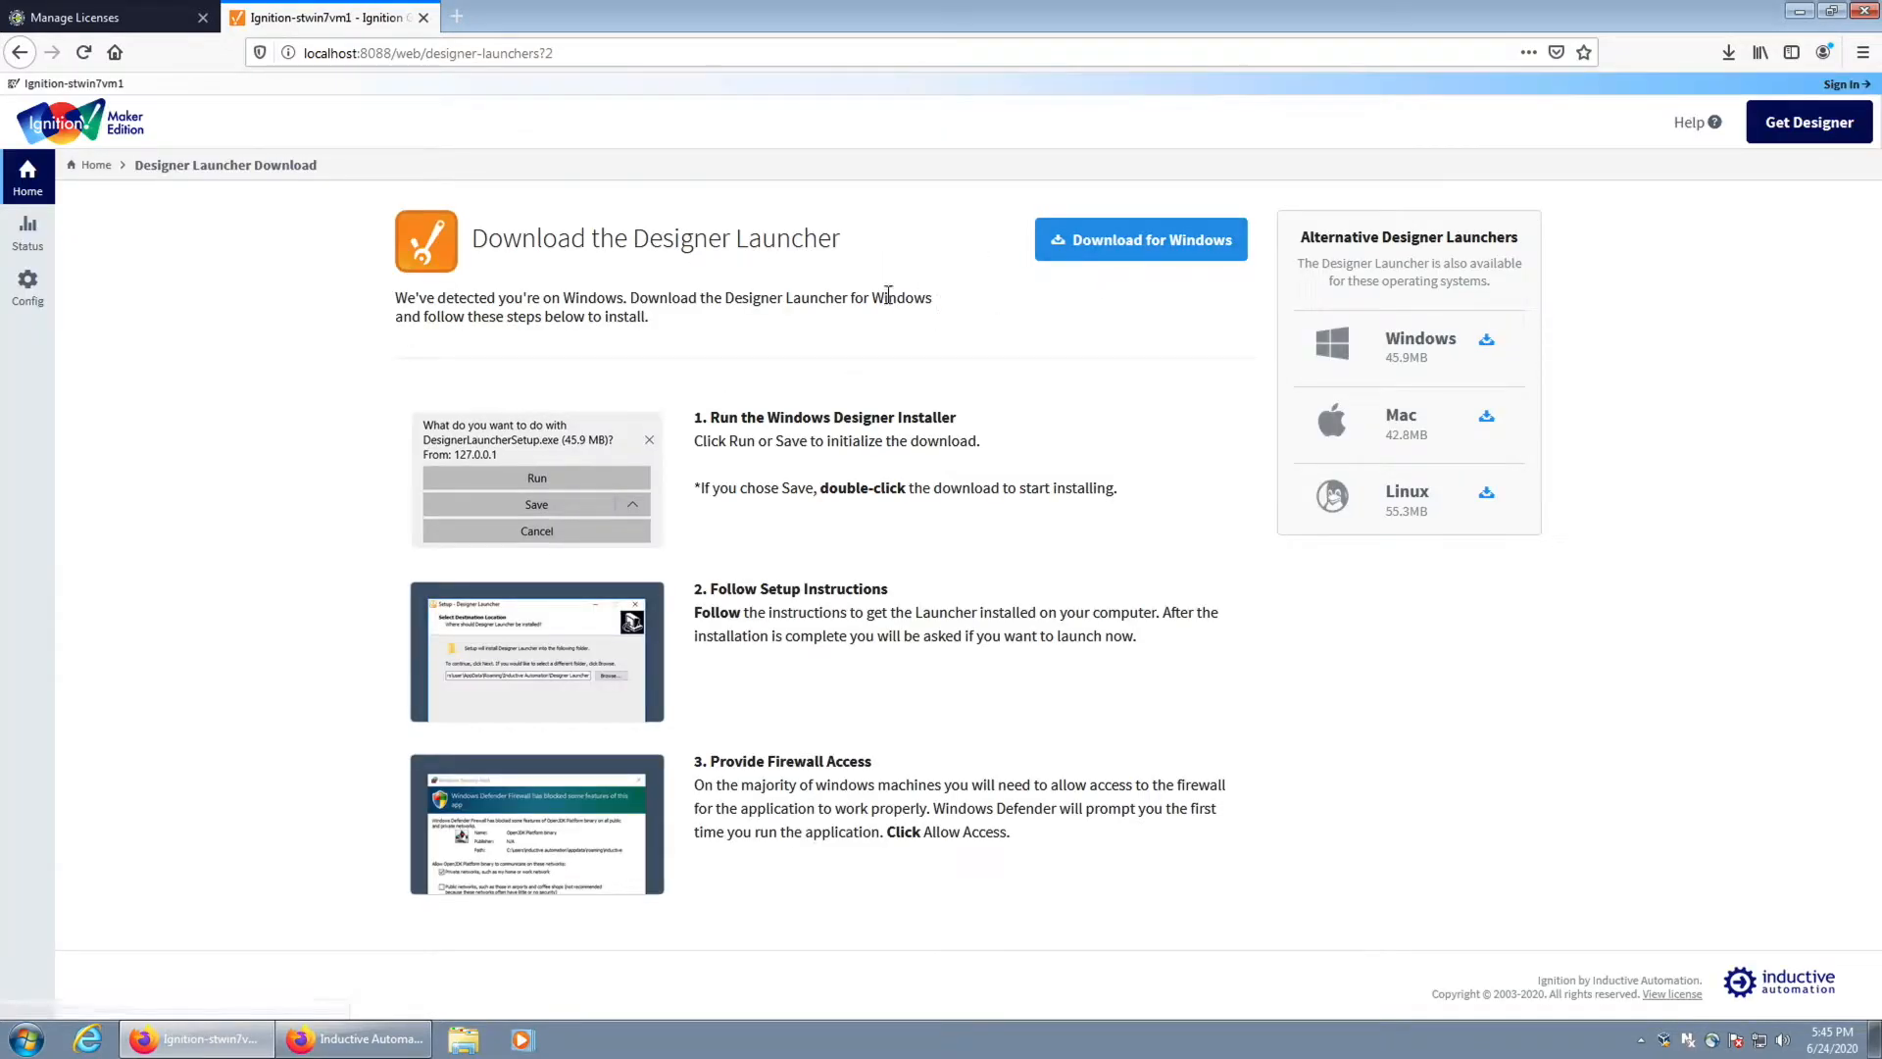
left_click(1179, 248)
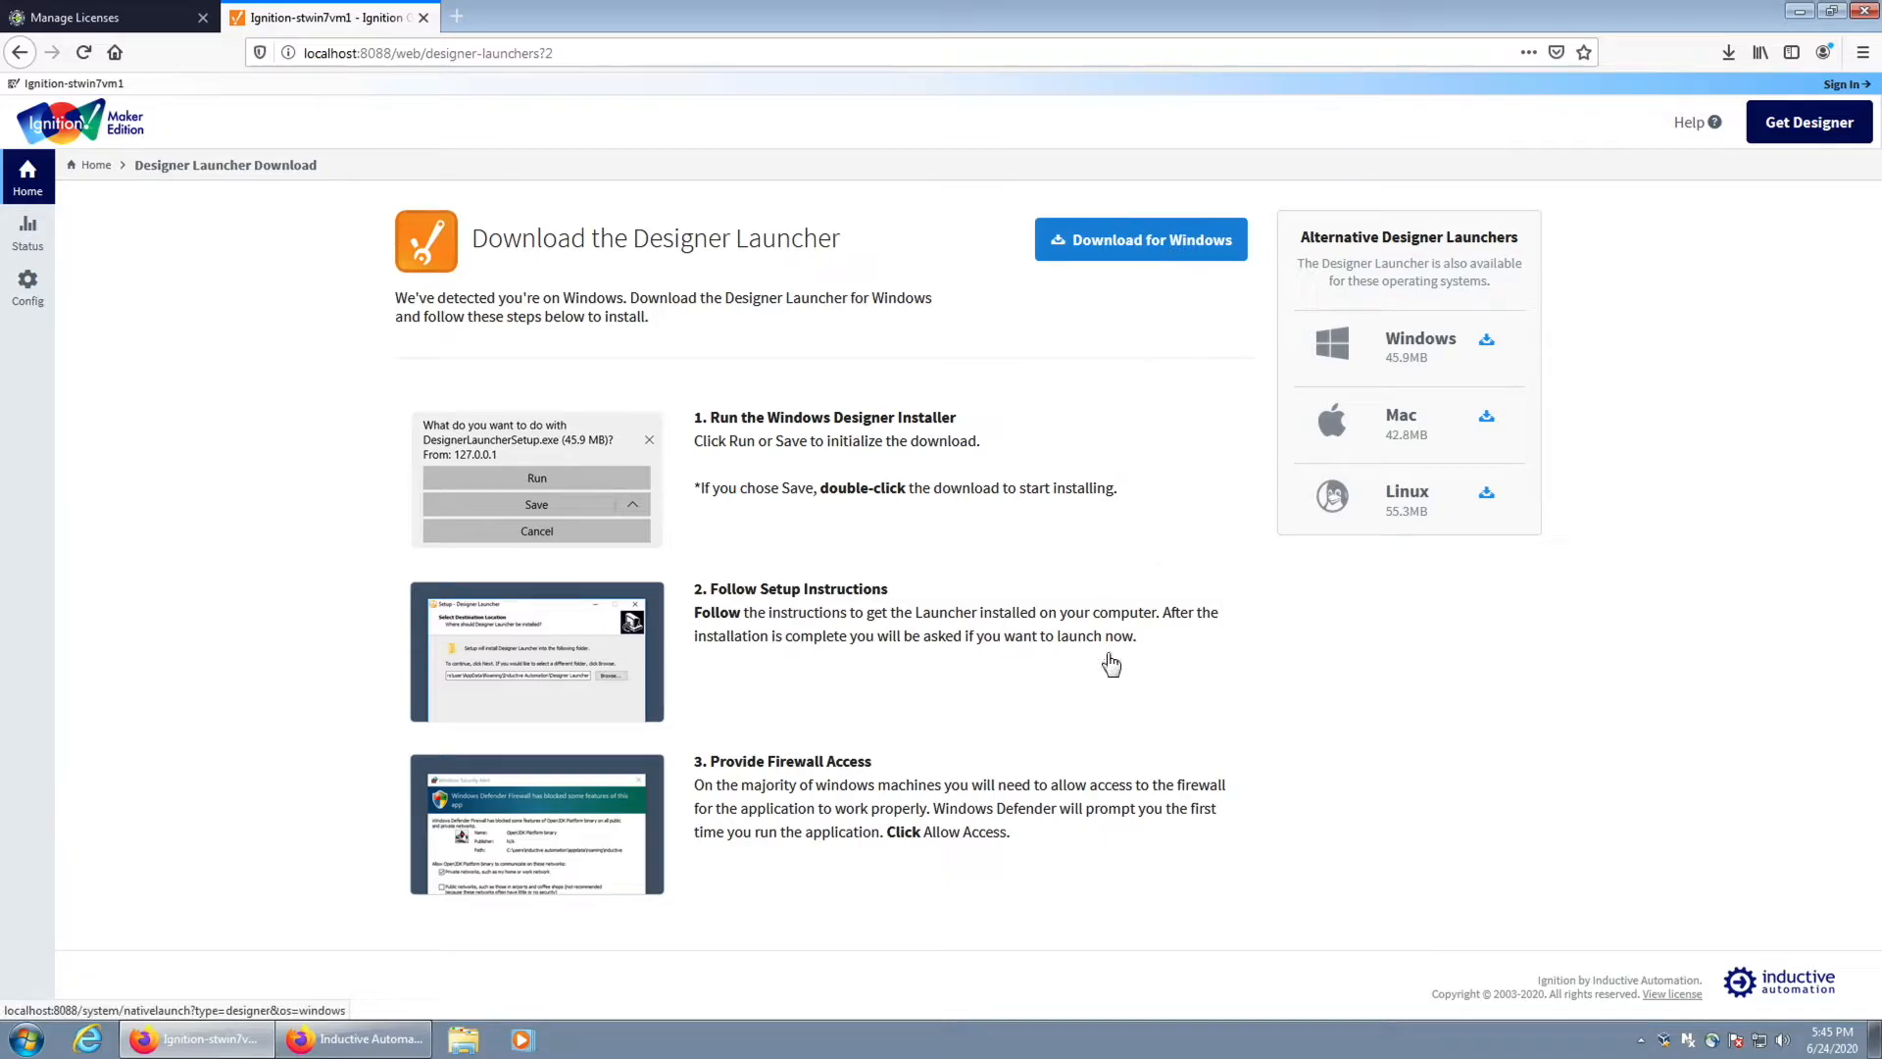
left_click(1011, 505)
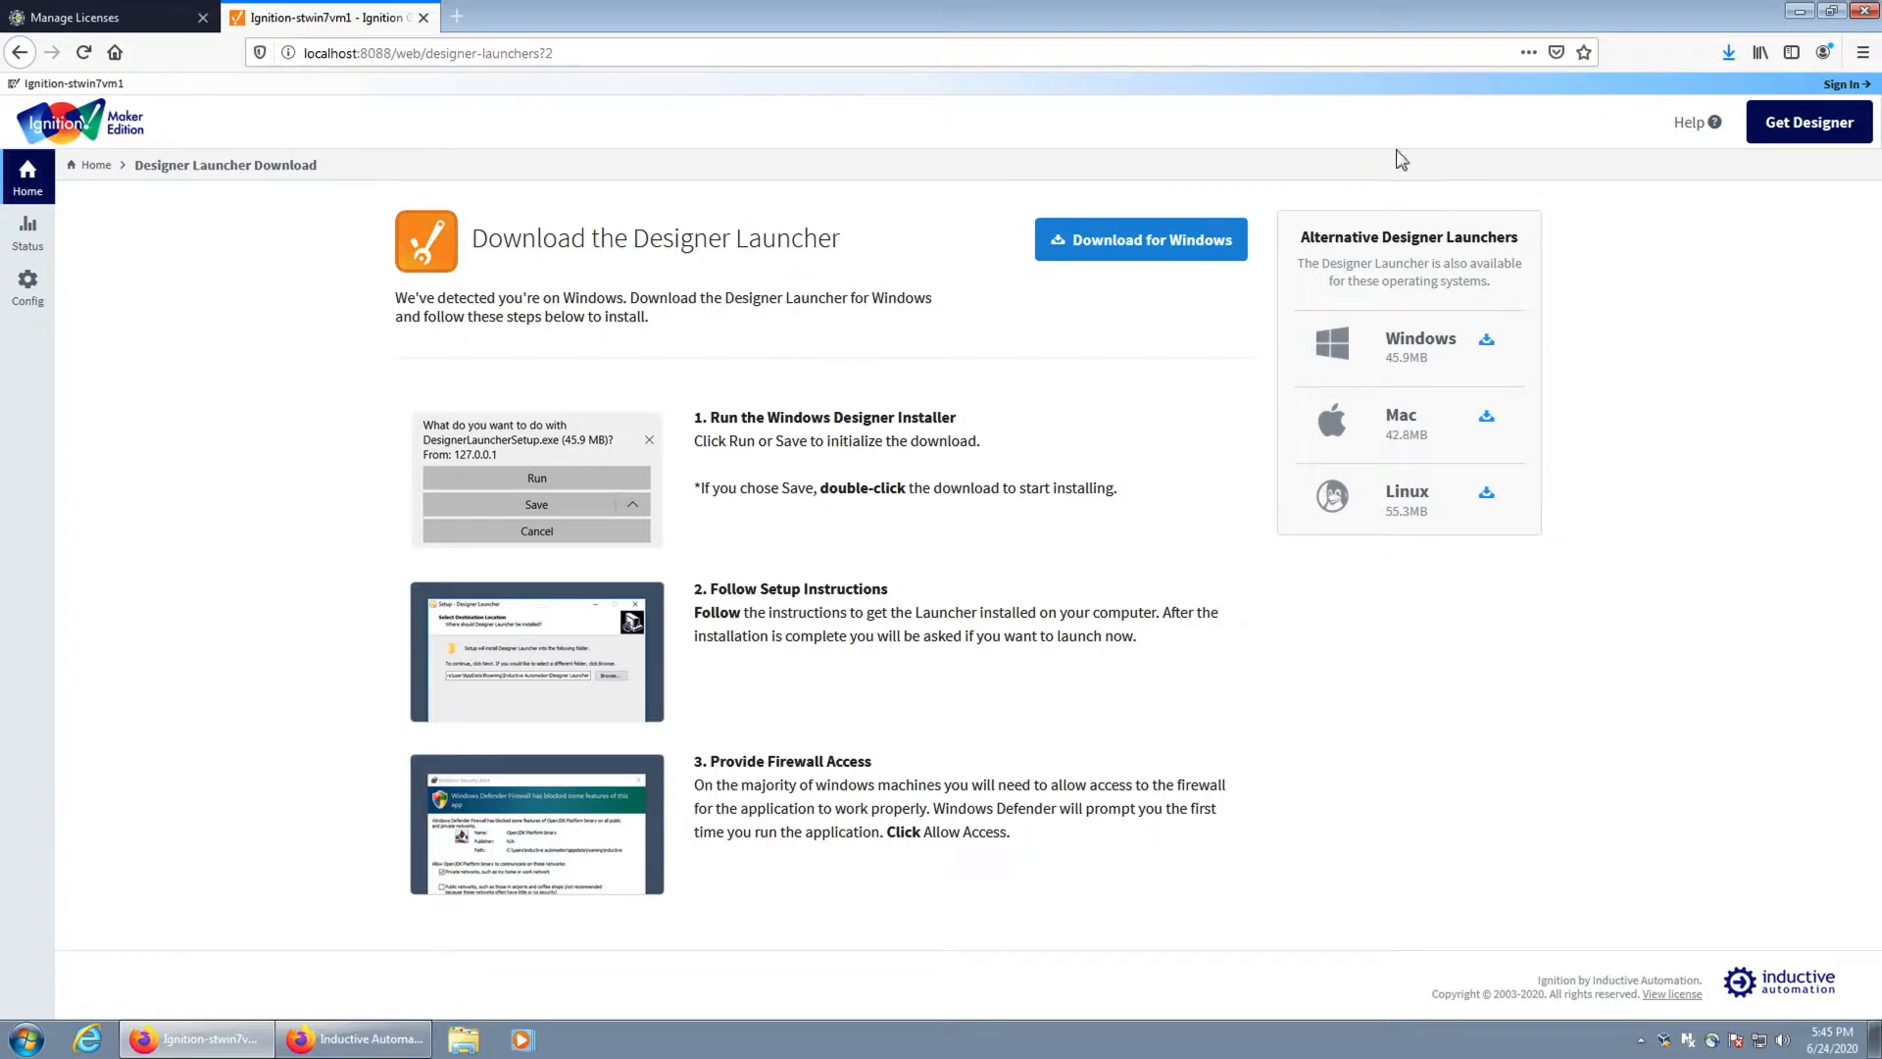
Run the downloaded Designer Launcher setup and install it in the default location with a desktop shortcut
left_click(1728, 52)
left_click(1589, 112)
left_click(987, 534)
left_click(955, 535)
left_click(1026, 539)
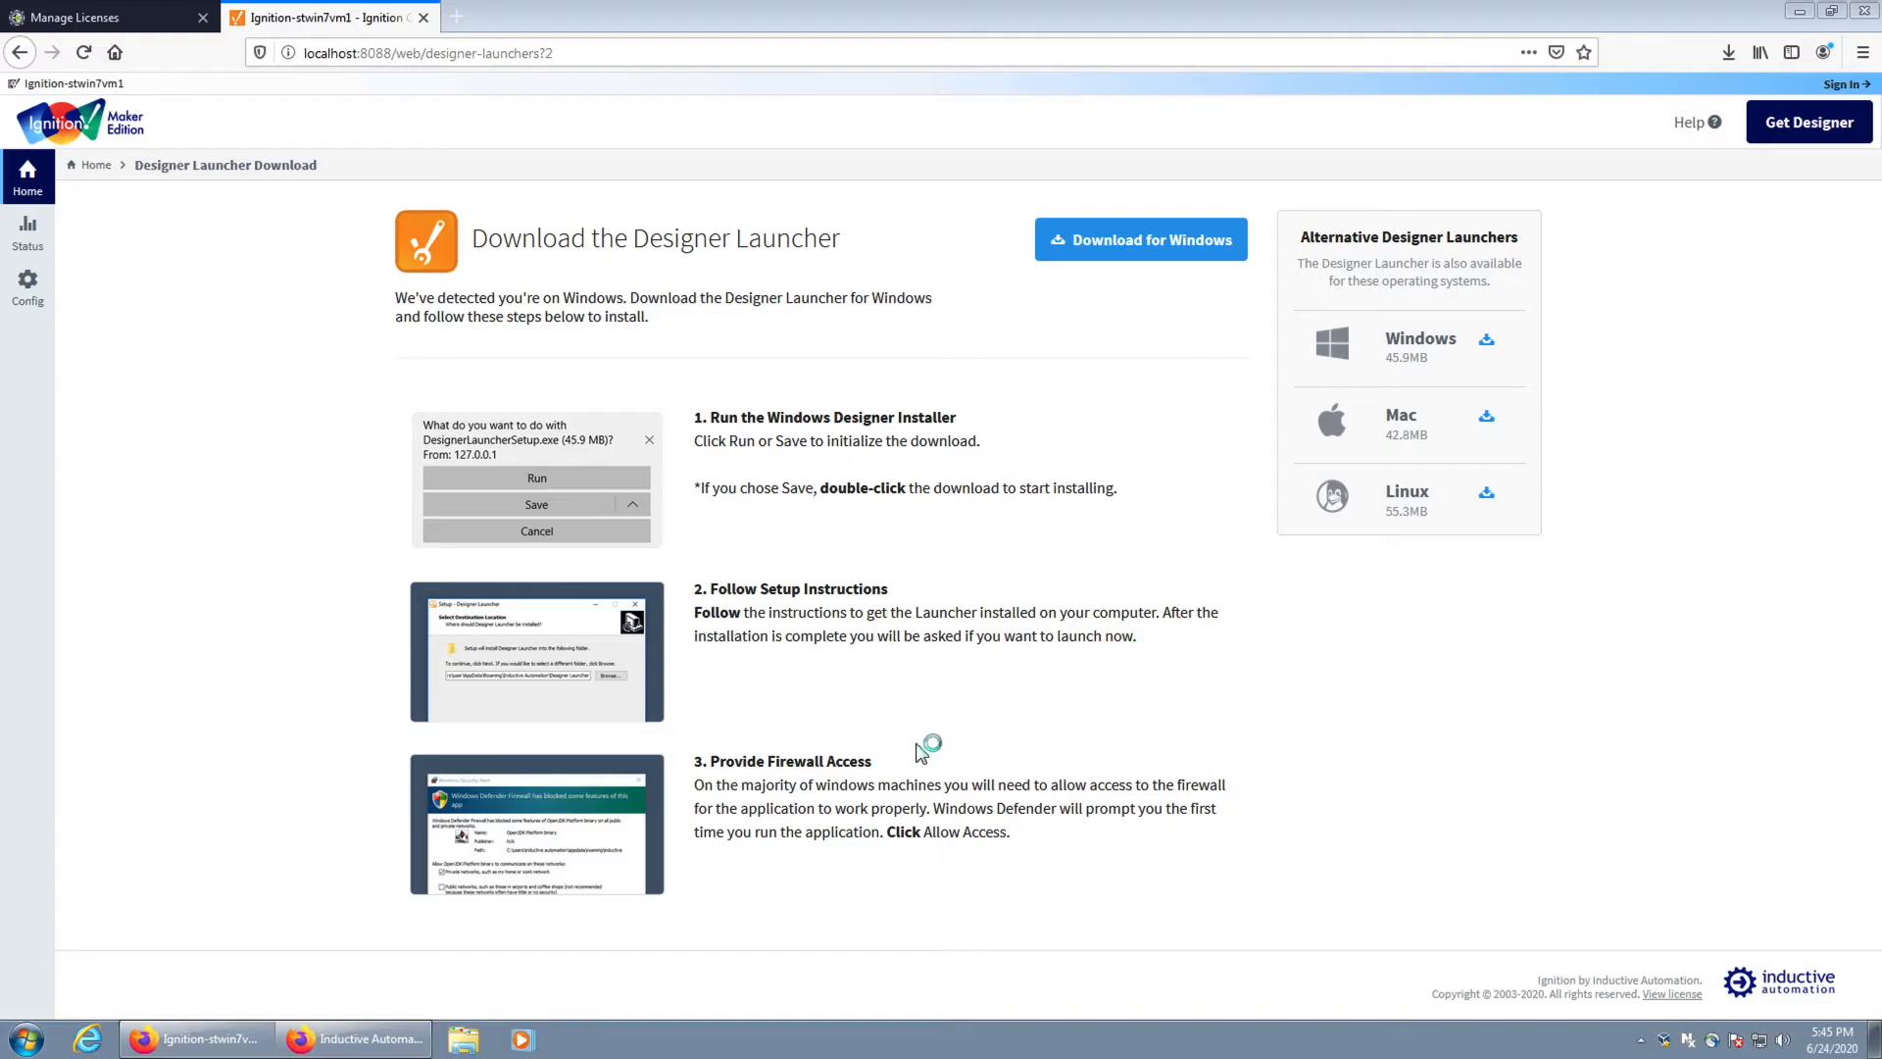
left_click(1032, 682)
left_click(1031, 679)
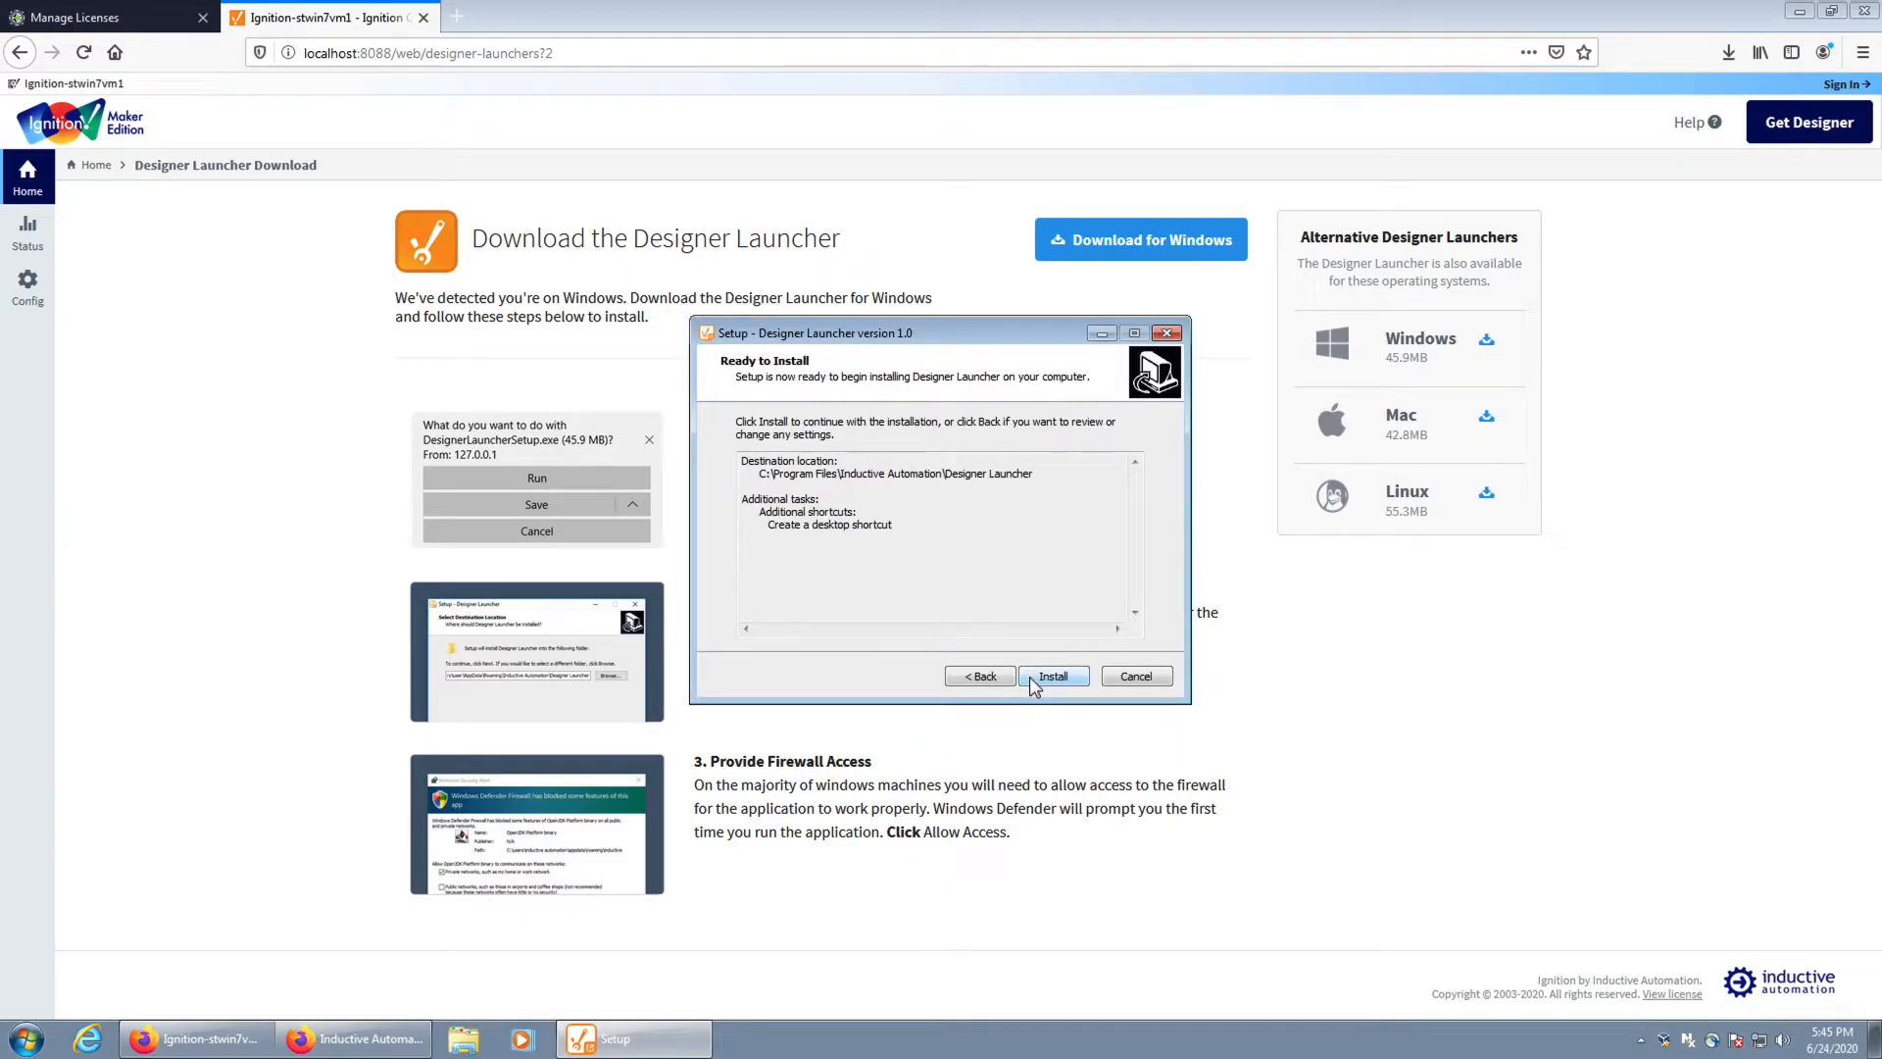
left_click(1032, 678)
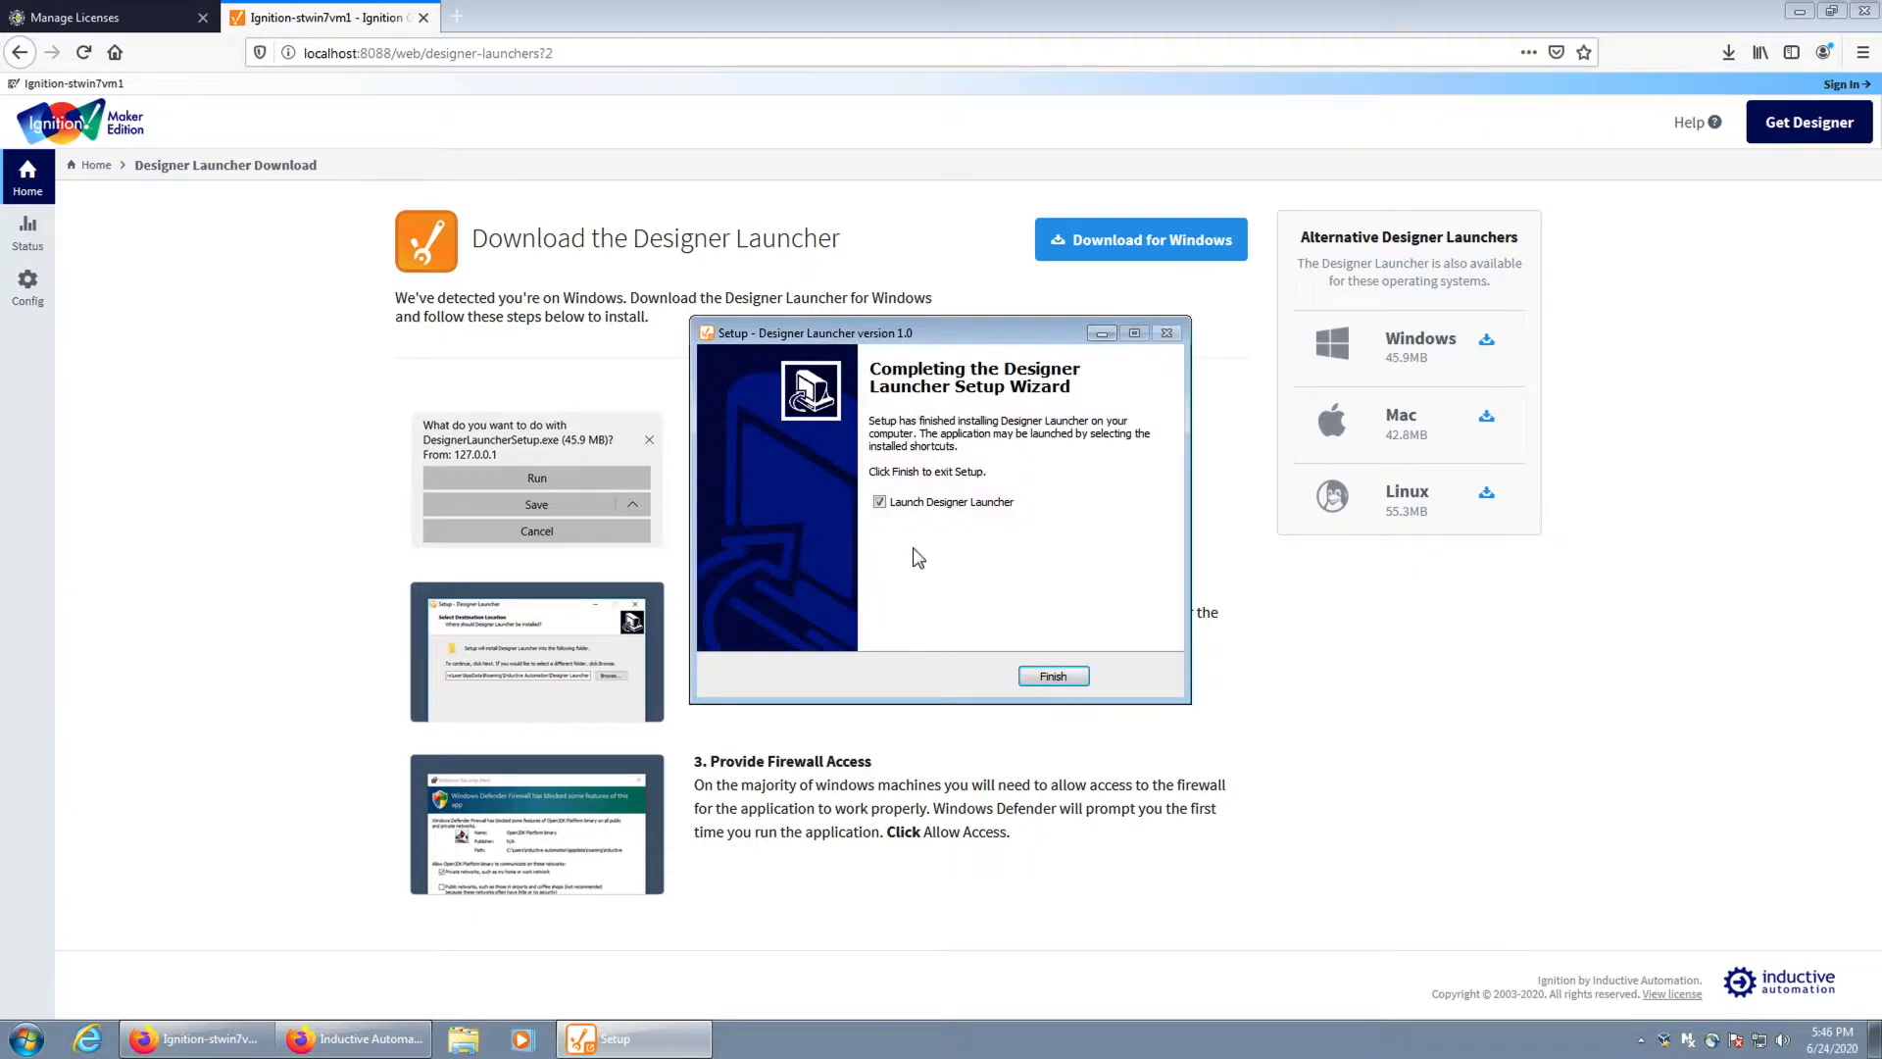
Finish the setup with Designer Launcher starting, and add the designer application from the gateway Ignition-stwin7vm1
left_click(1054, 675)
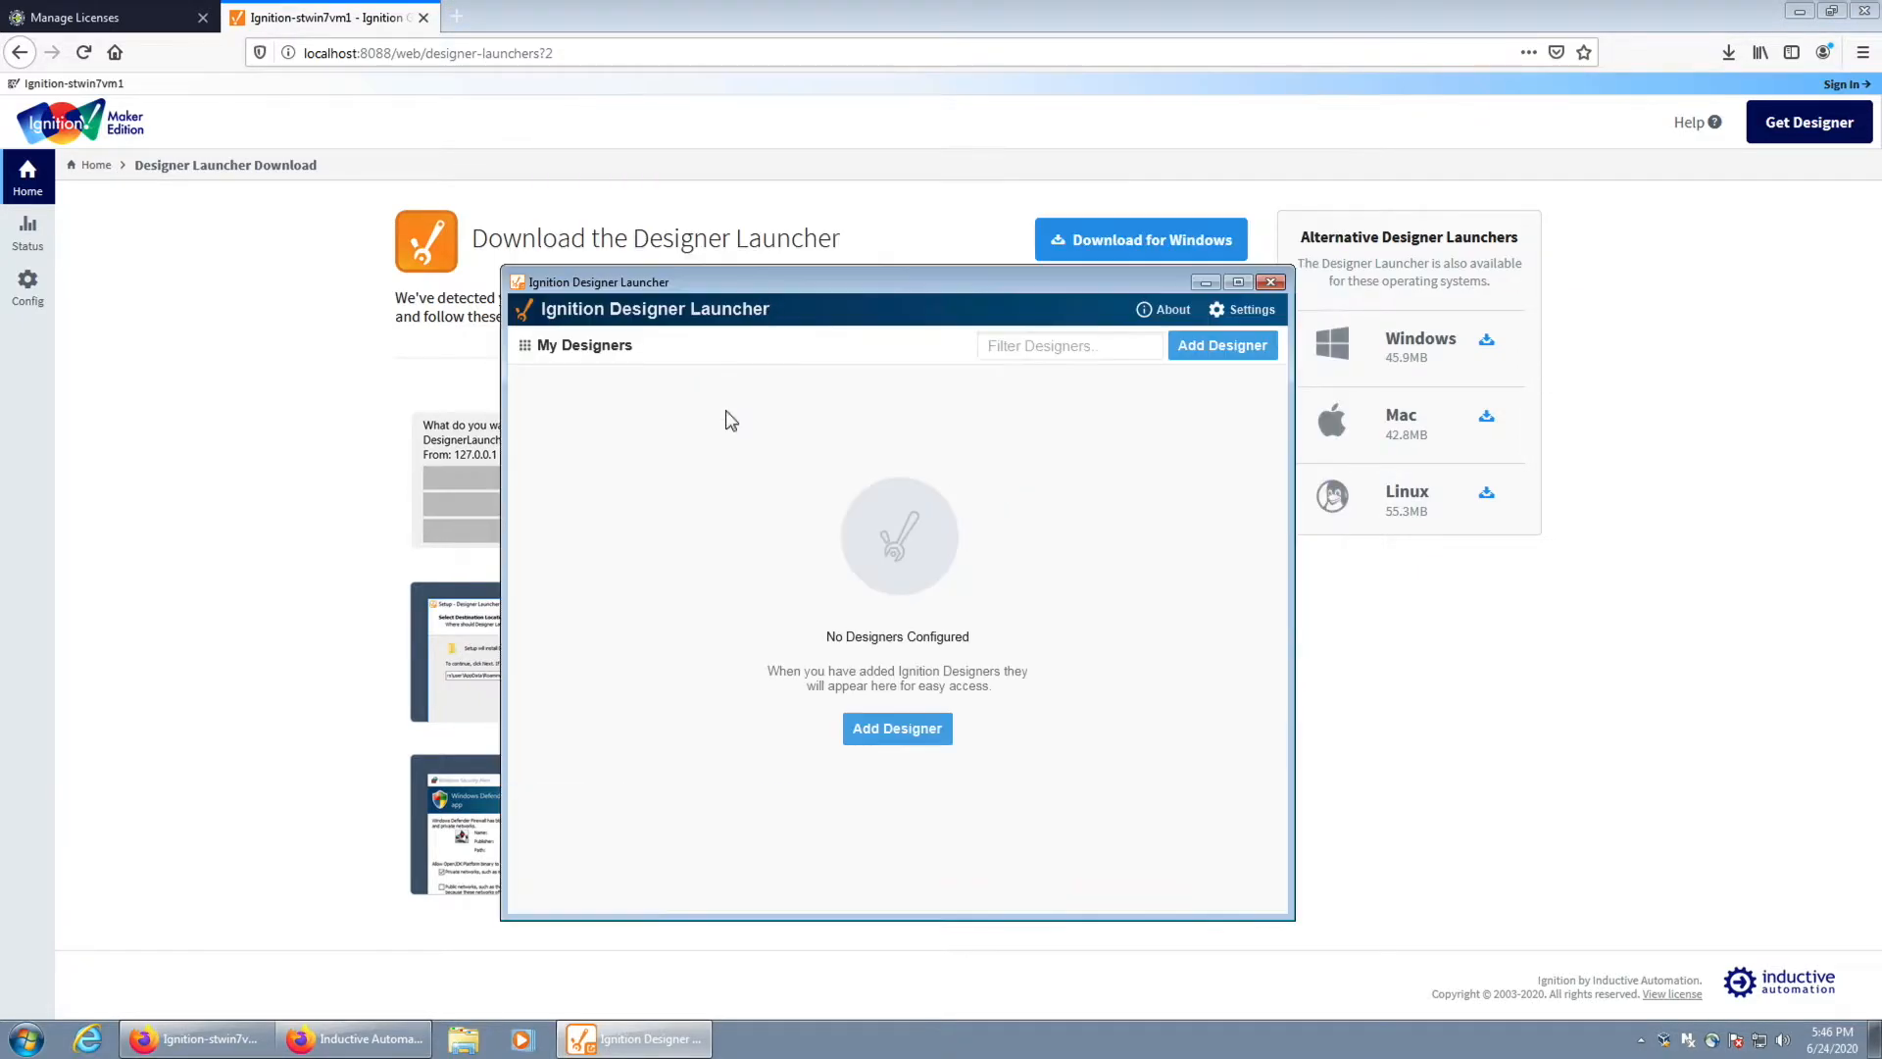
left_click(897, 728)
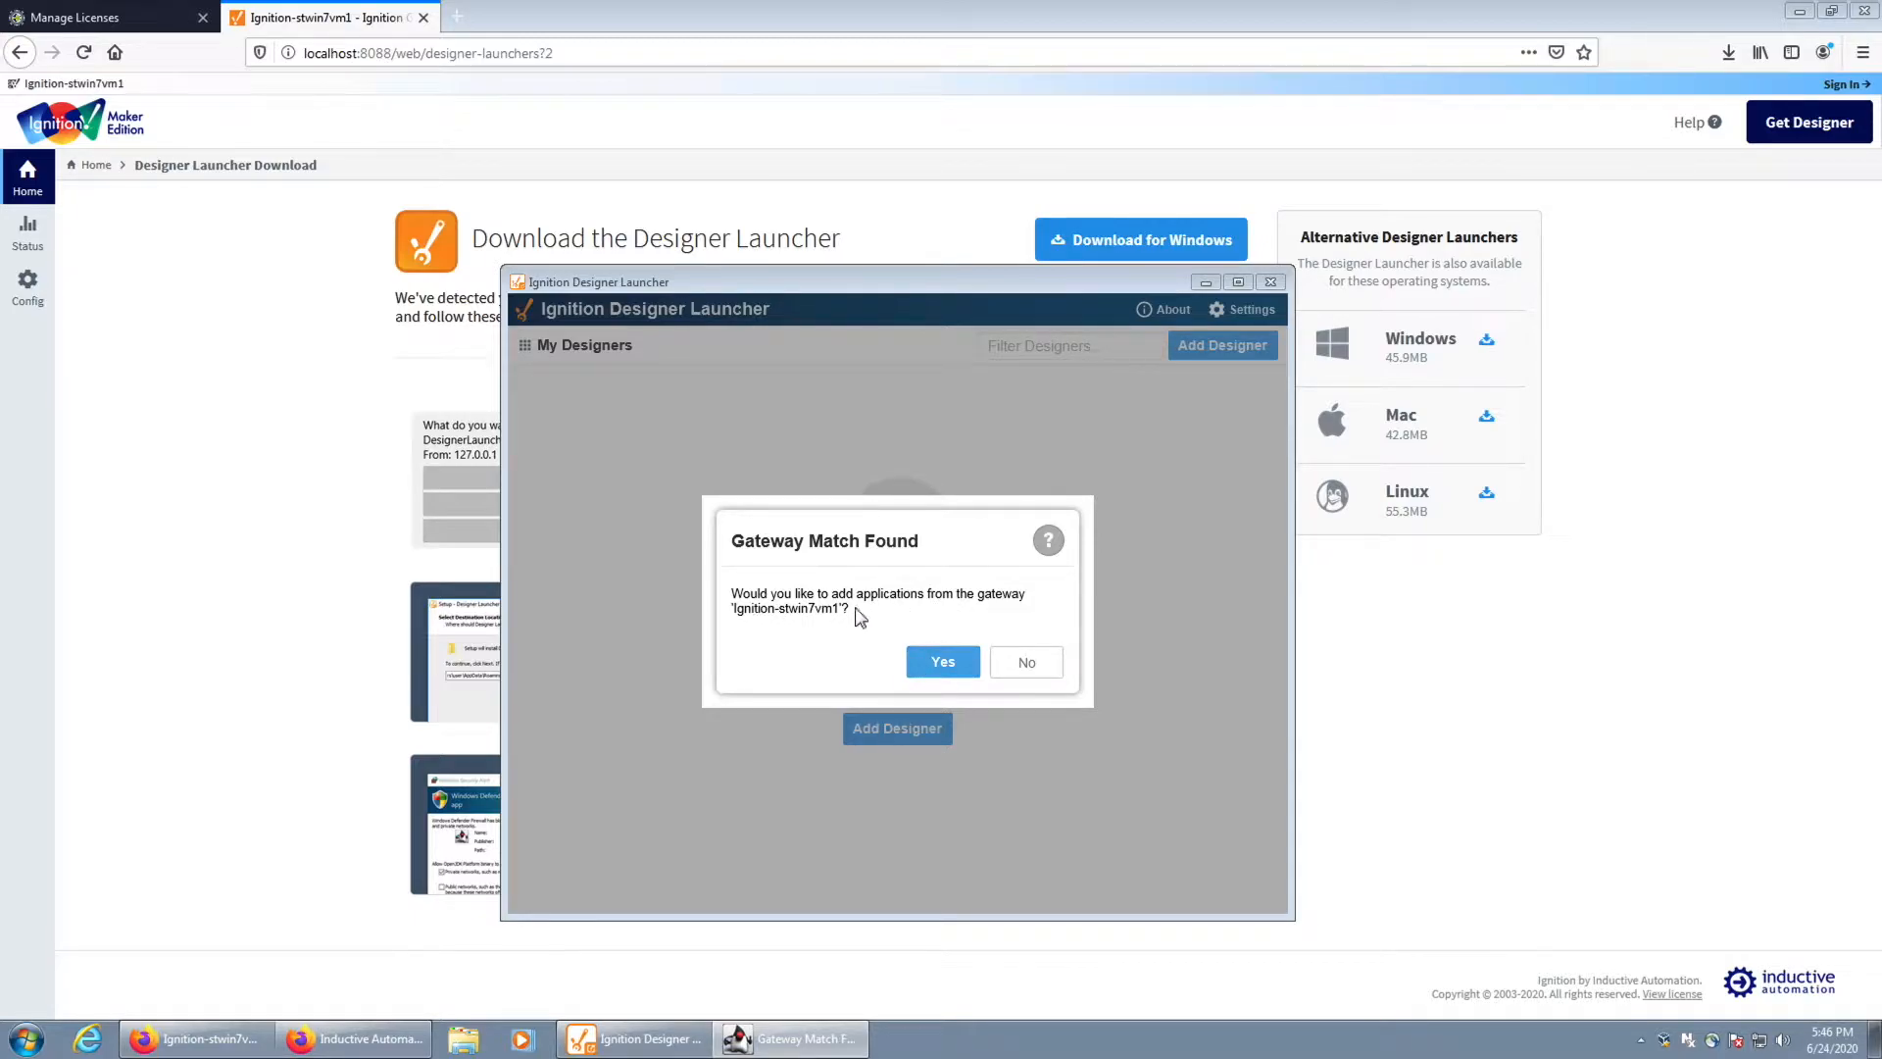
left_click(942, 663)
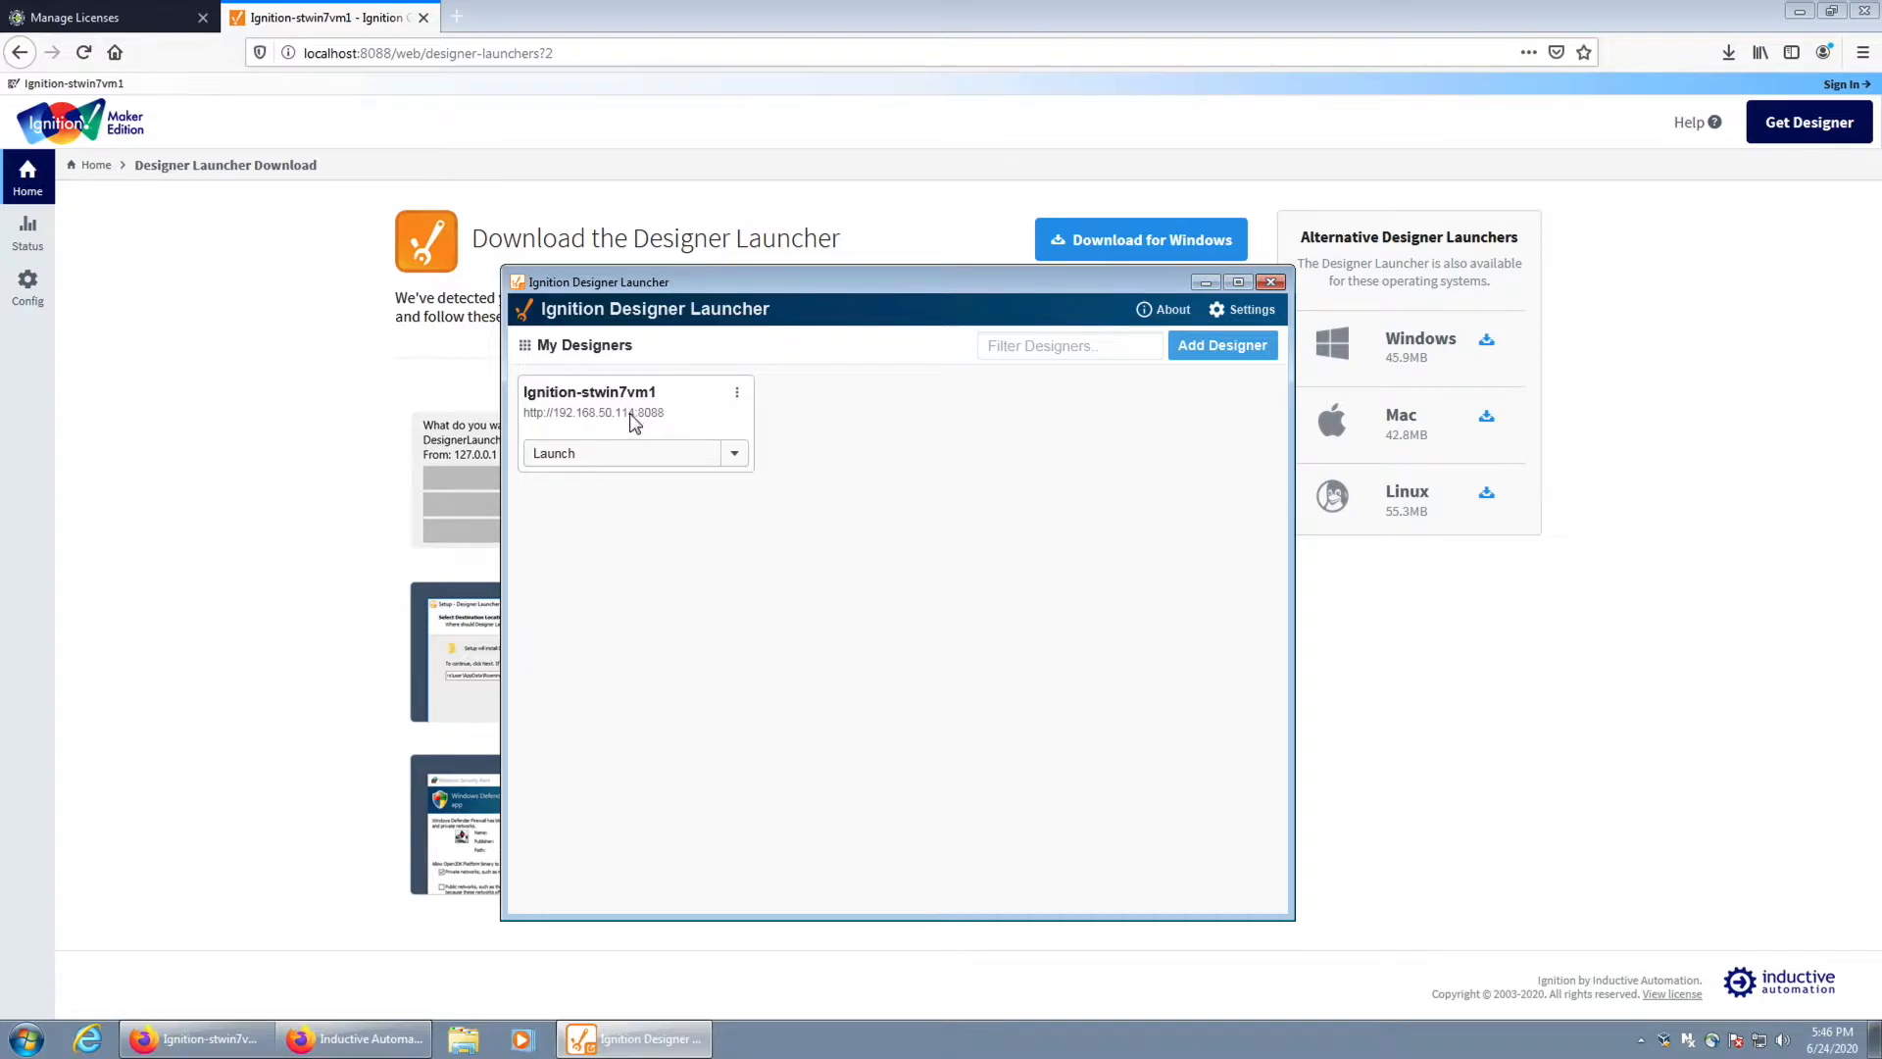
Replace the IP address in the Ignition-stwin7vm1 designer's gateway address with the host name stwin7vm1 and save the changes
left_click(736, 394)
left_click(741, 404)
left_click_drag(647, 457, 559, 459)
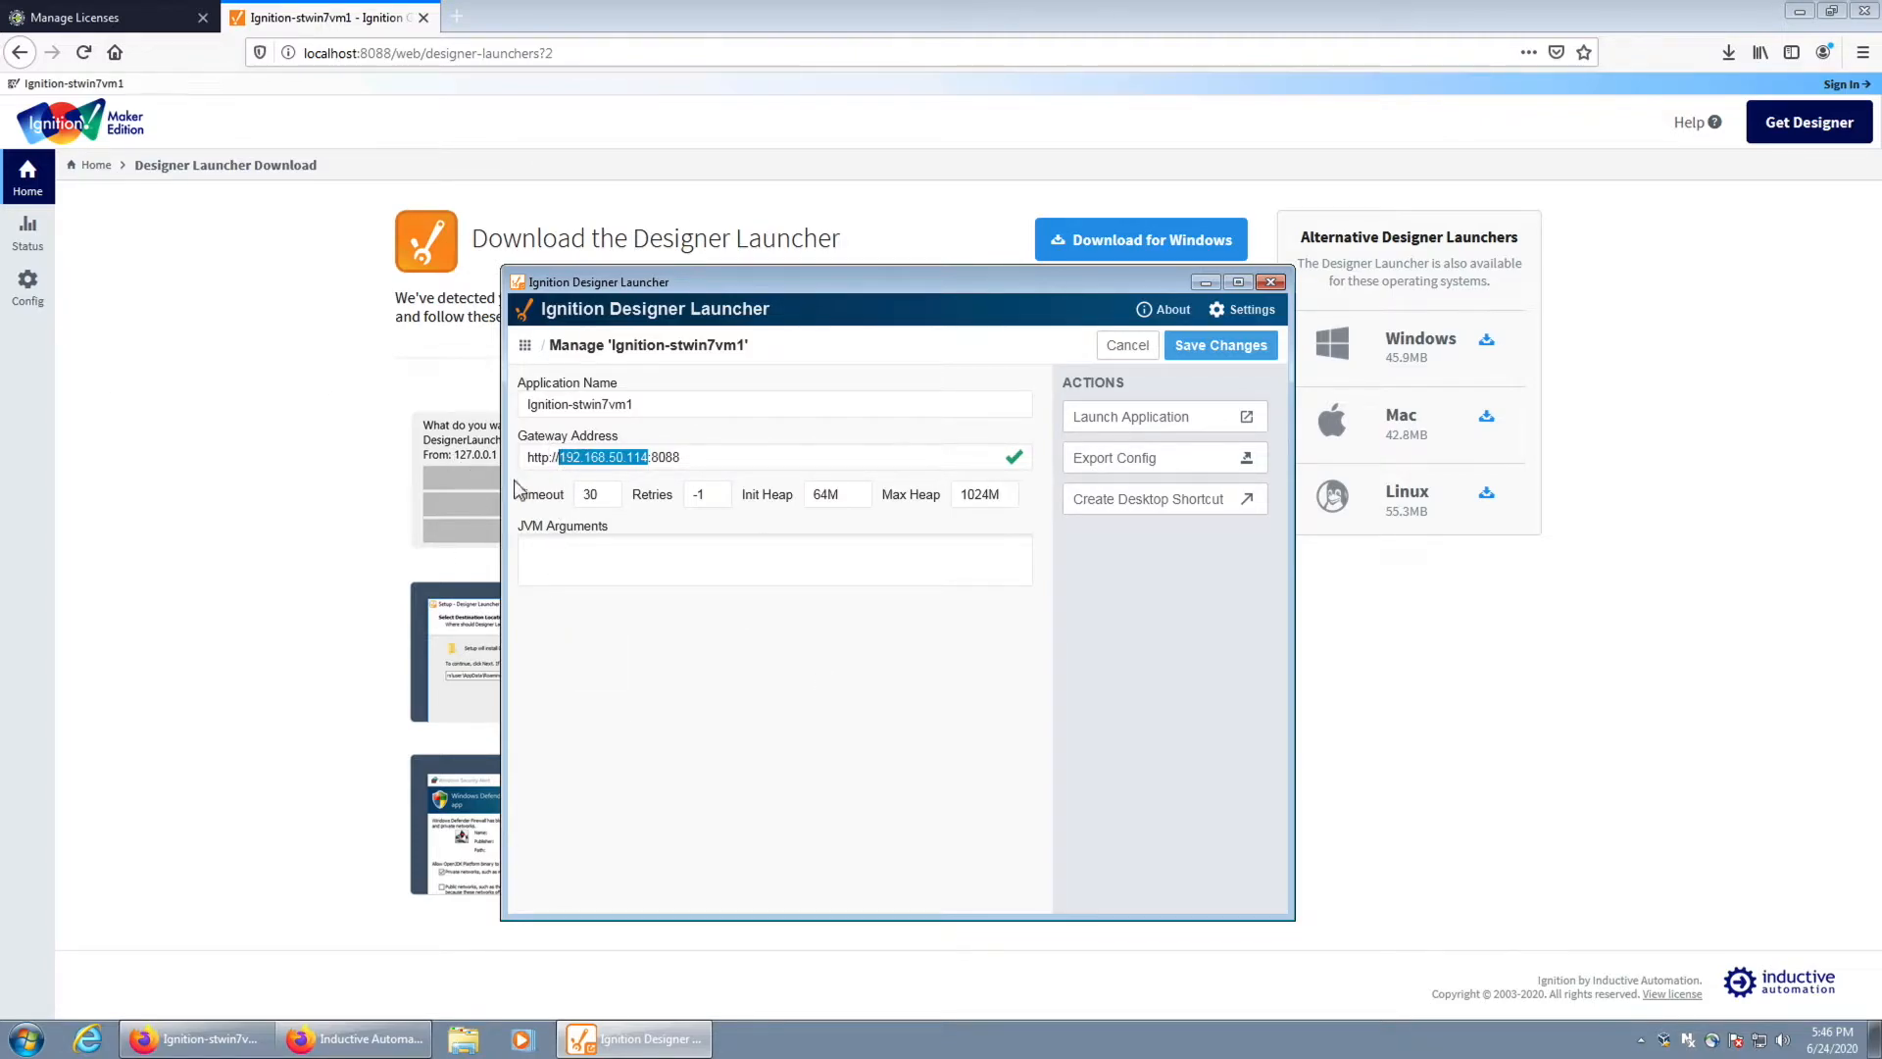
left_click(642, 404)
left_click_drag(640, 405, 573, 406)
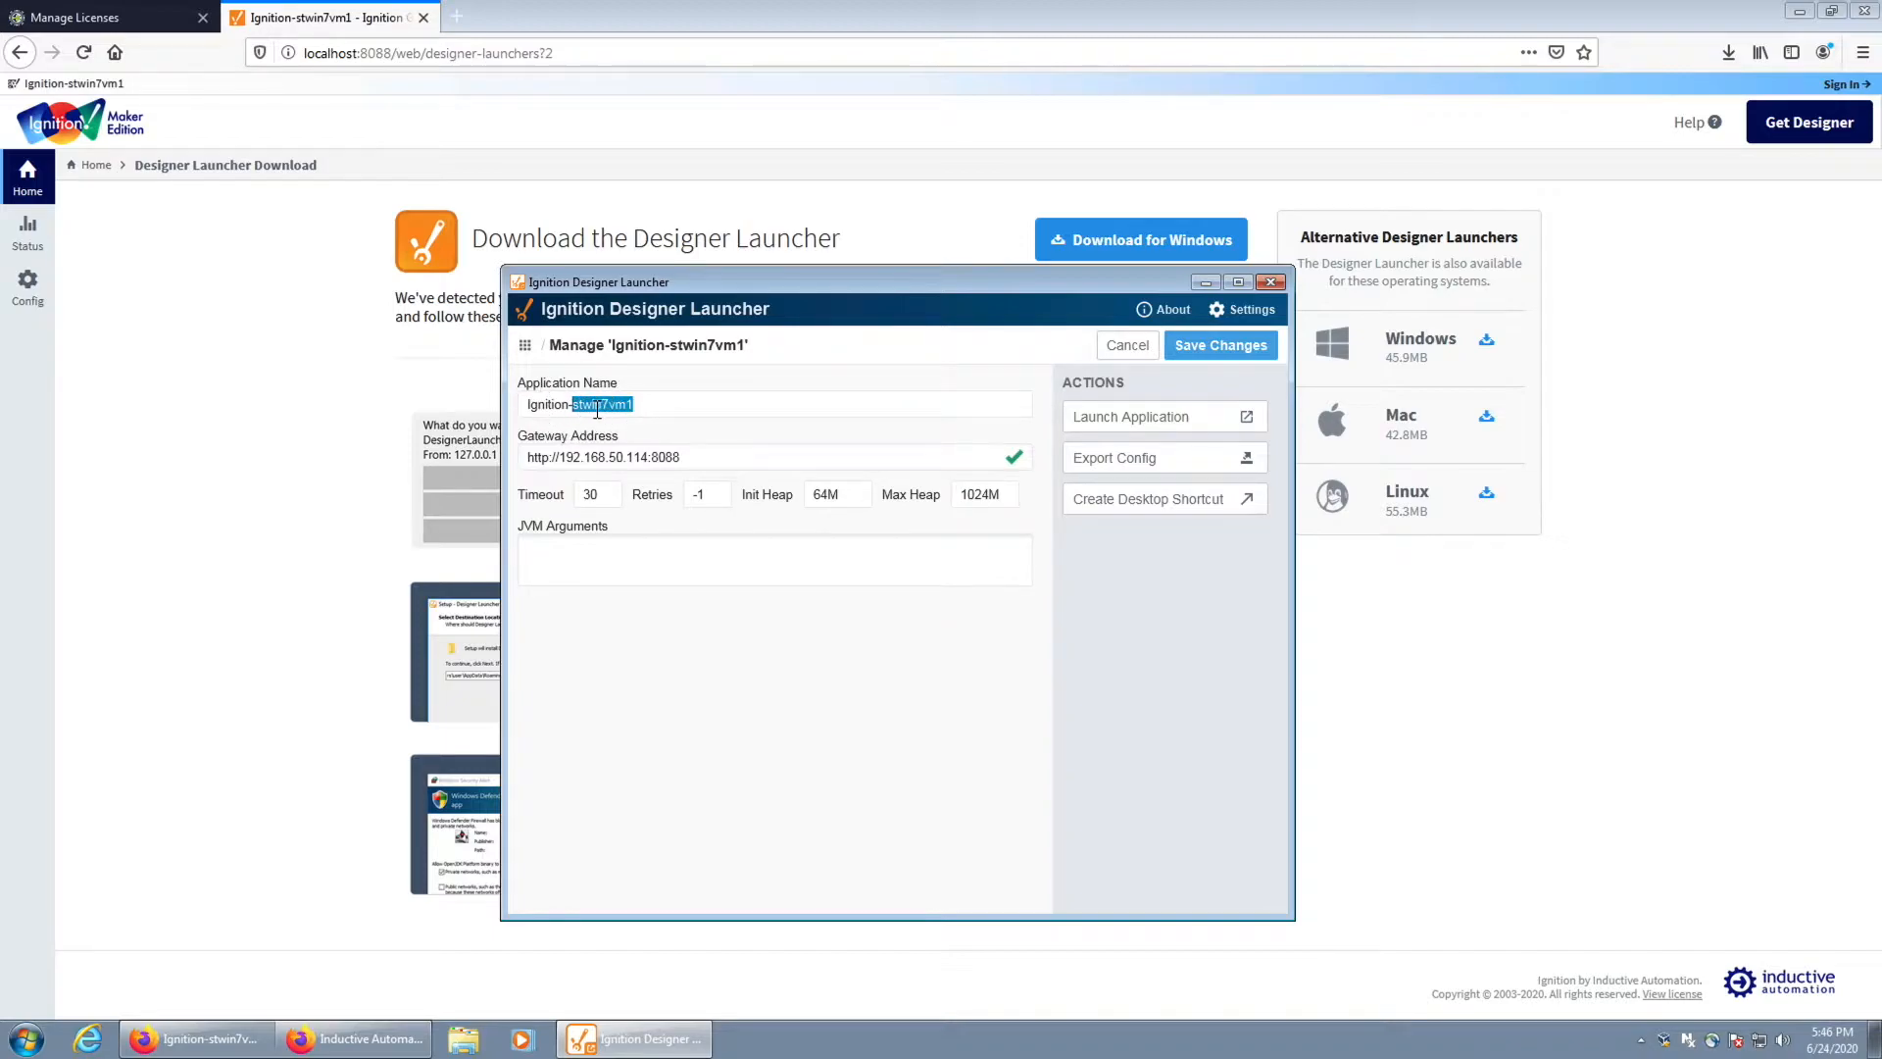
right_click(594, 410)
left_click(624, 500)
right_click(608, 400)
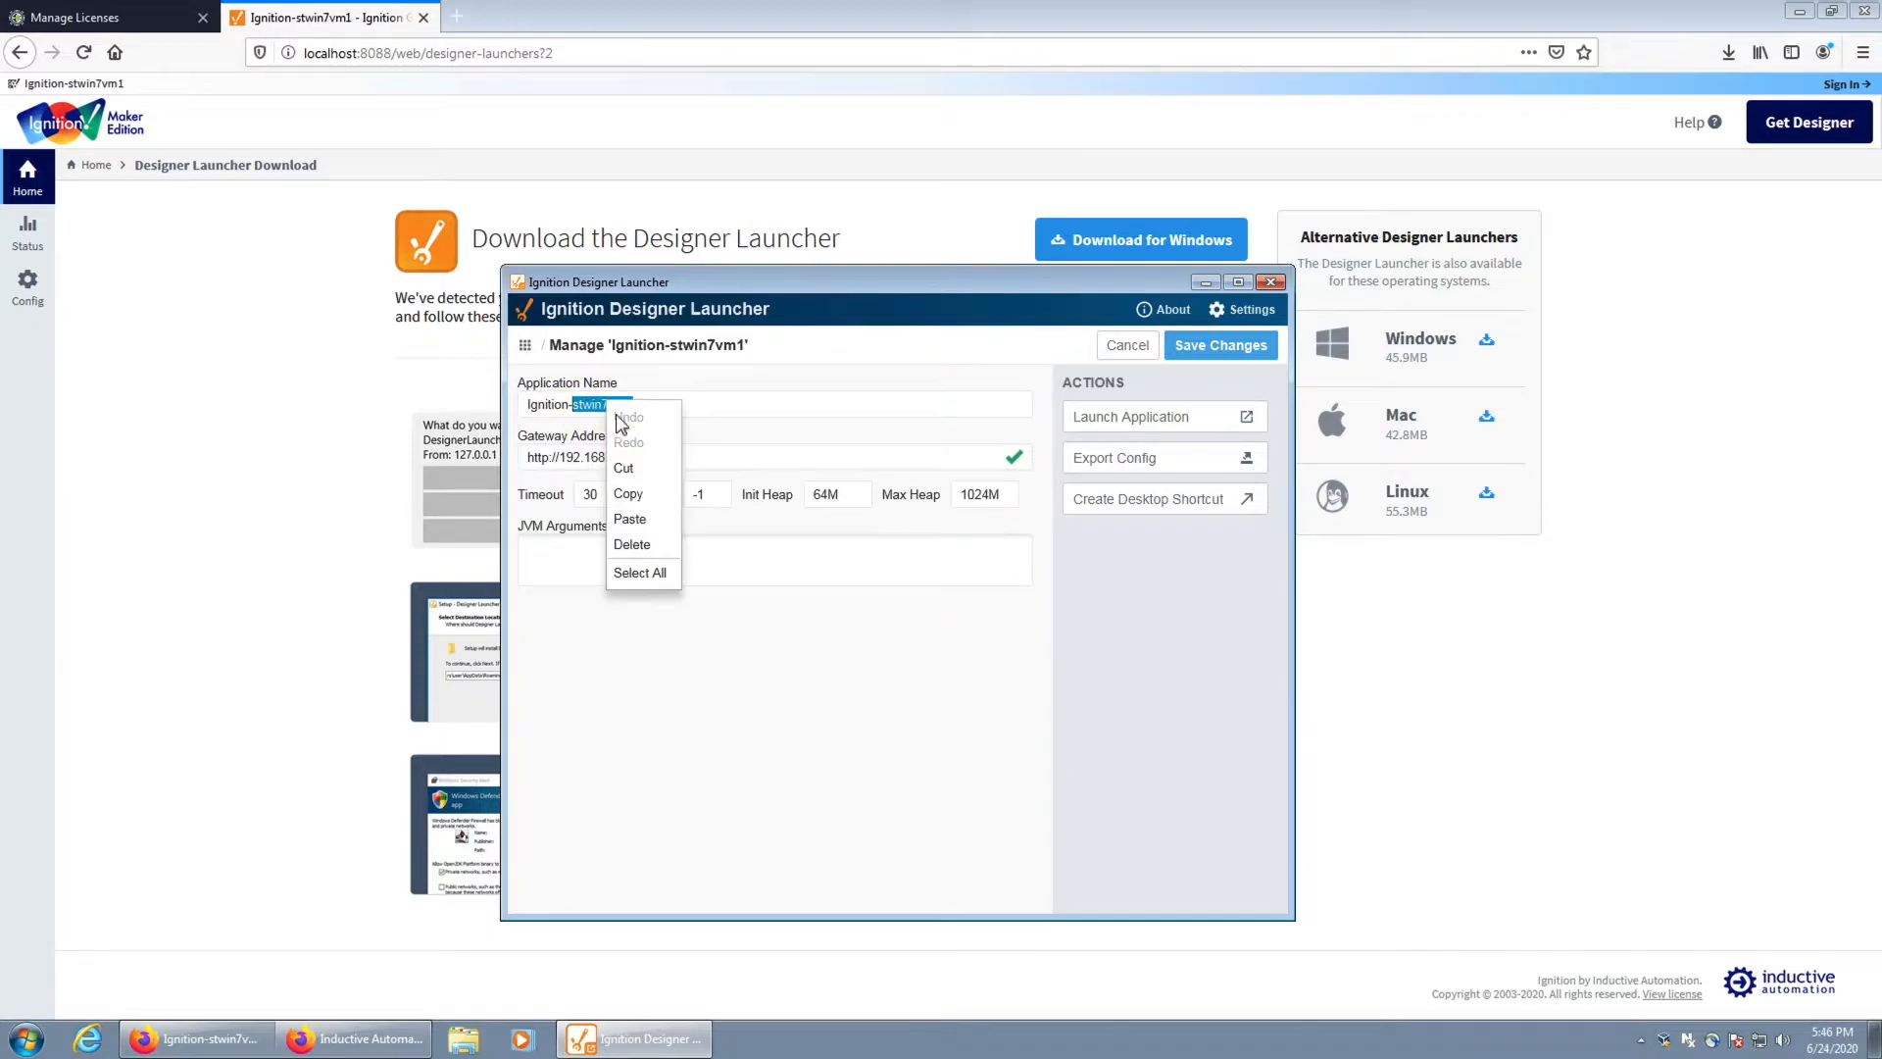
left_click(632, 494)
left_click_drag(642, 457, 567, 458)
key("ctrl+v")
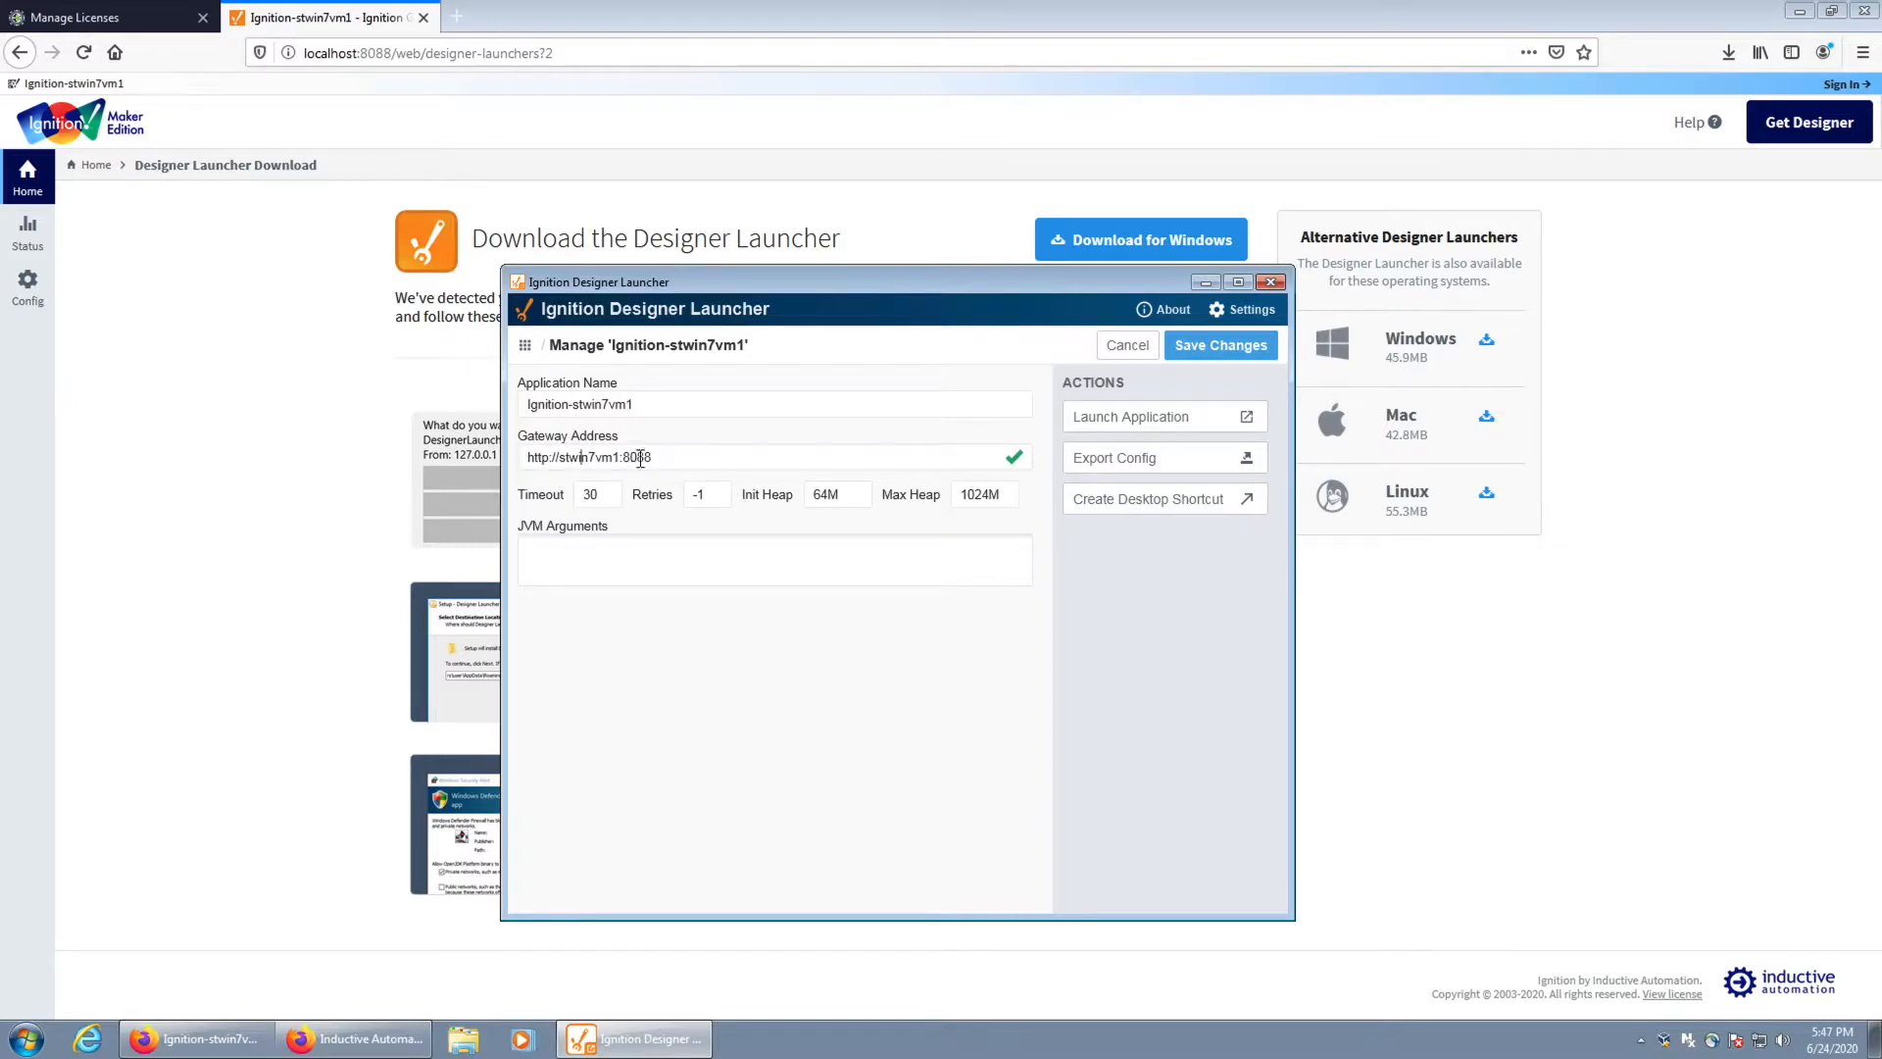
left_click(1220, 345)
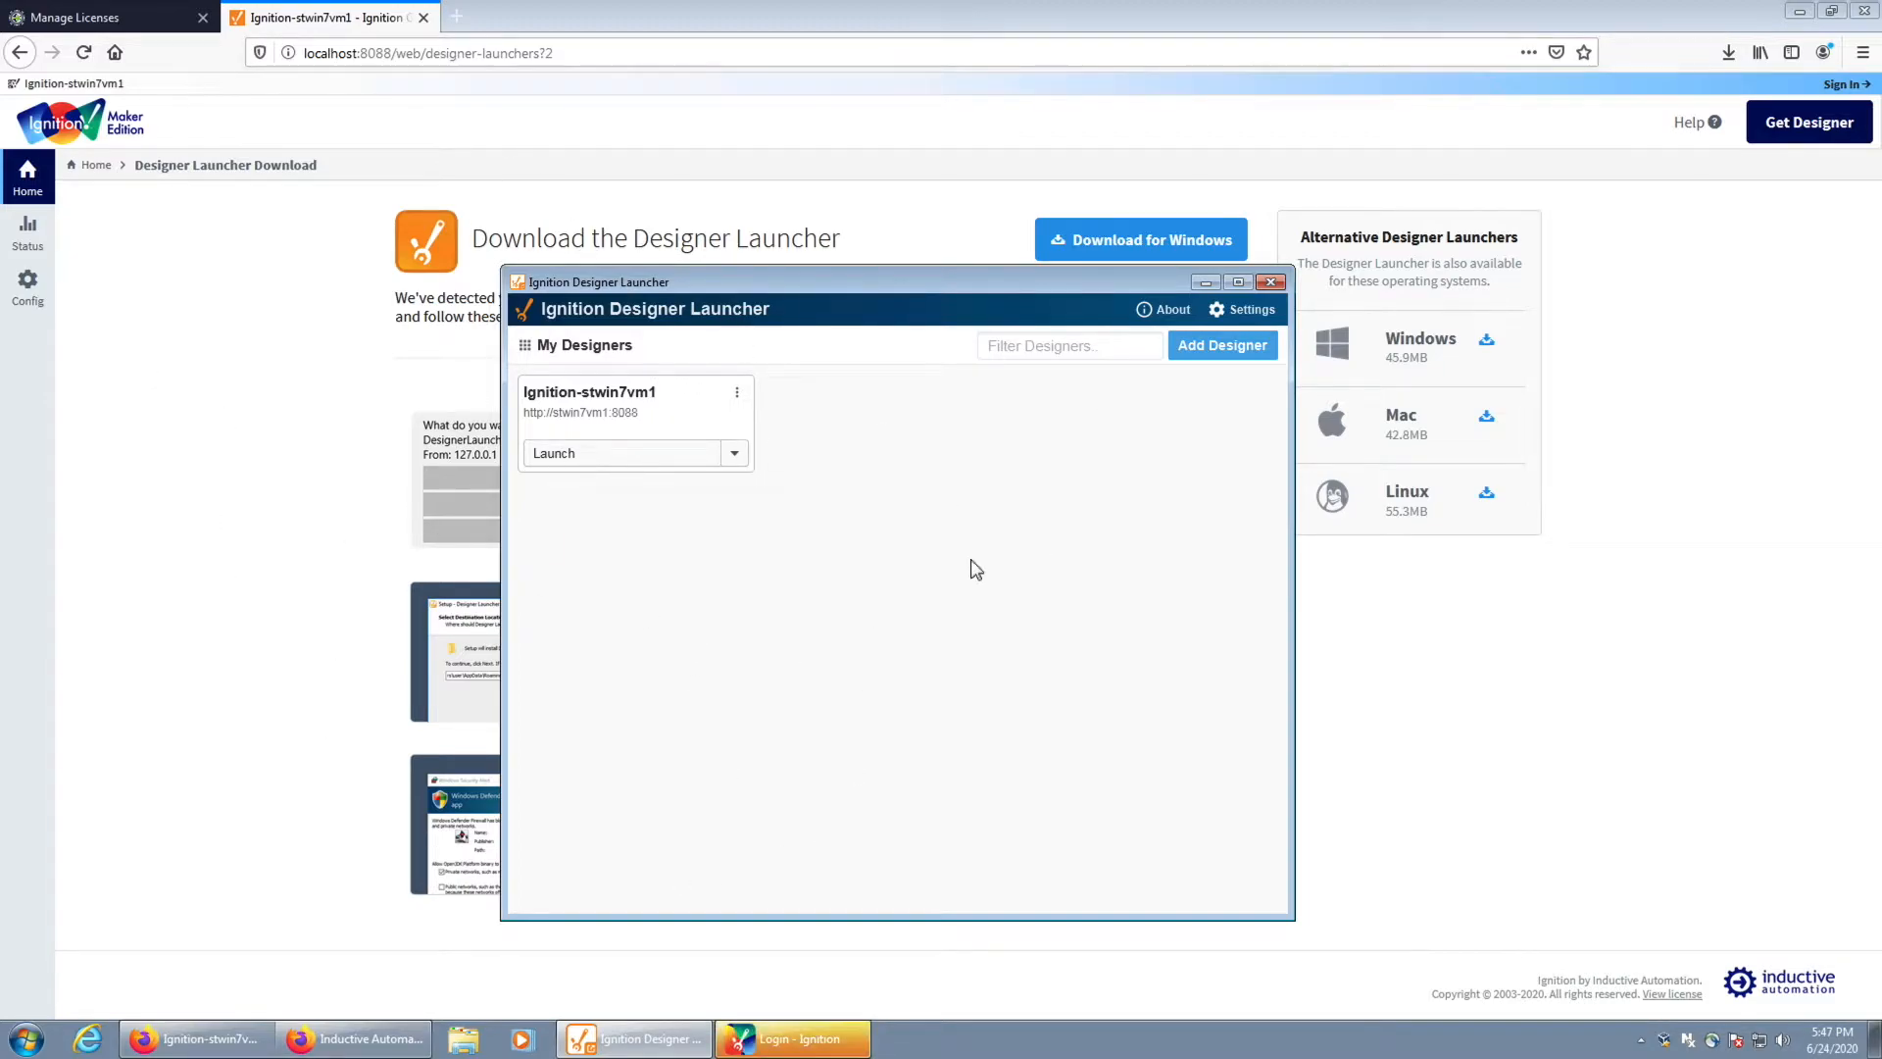
Log in to the Maker Edition Designer with the gateway user's account password
left_click(806, 1038)
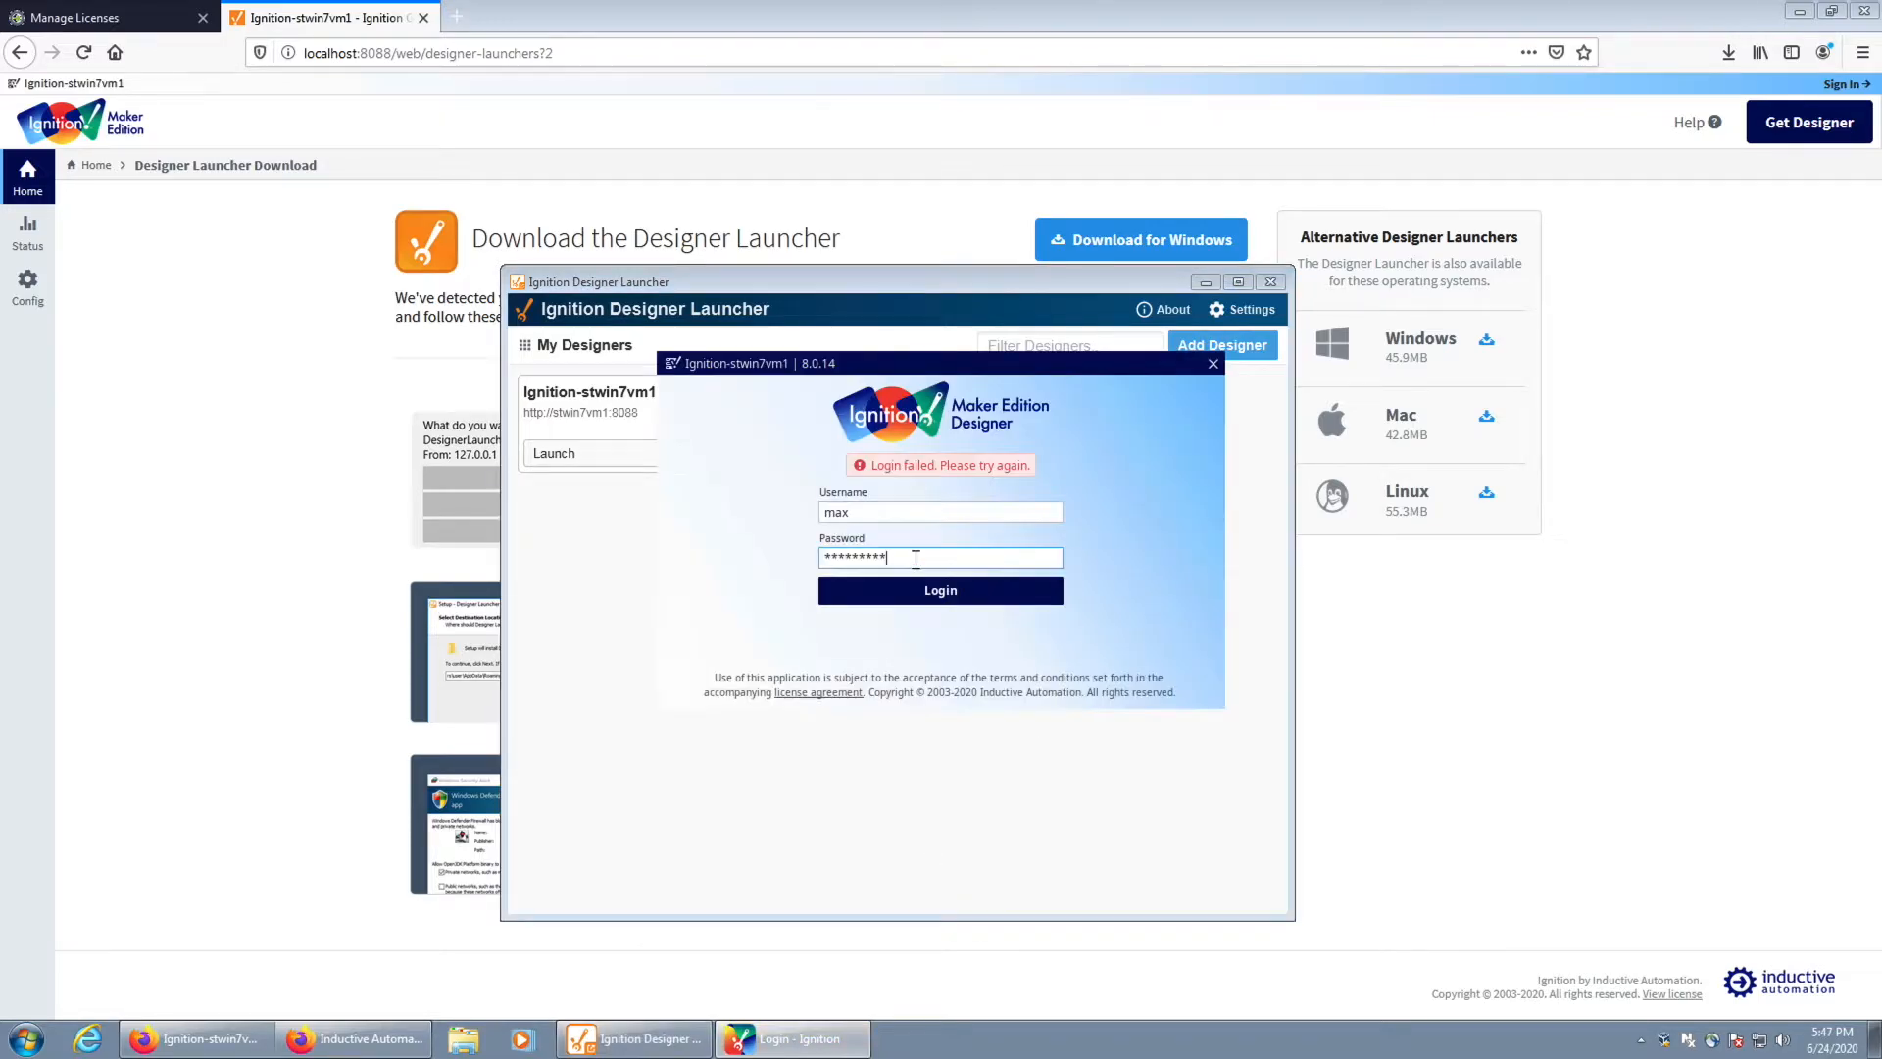
type("**")
key("Return")
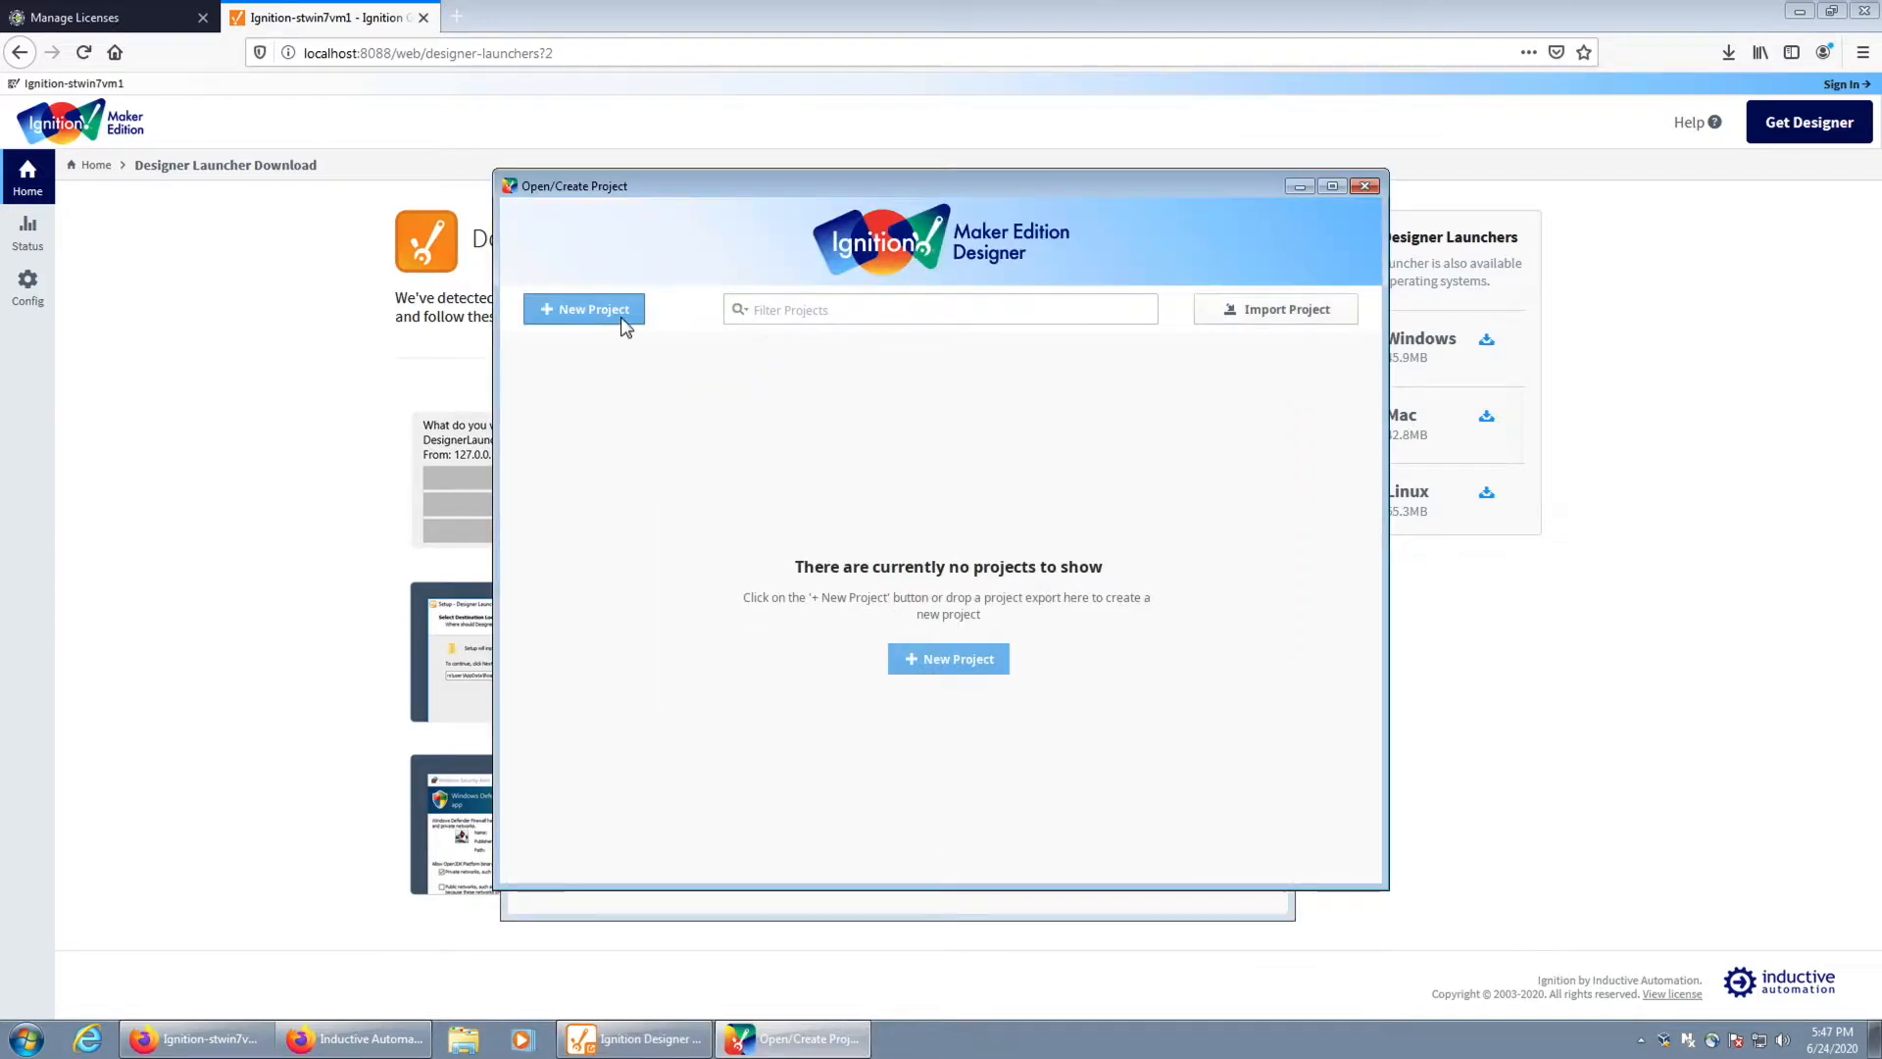
Start a new project and name it Home
left_click(624, 320)
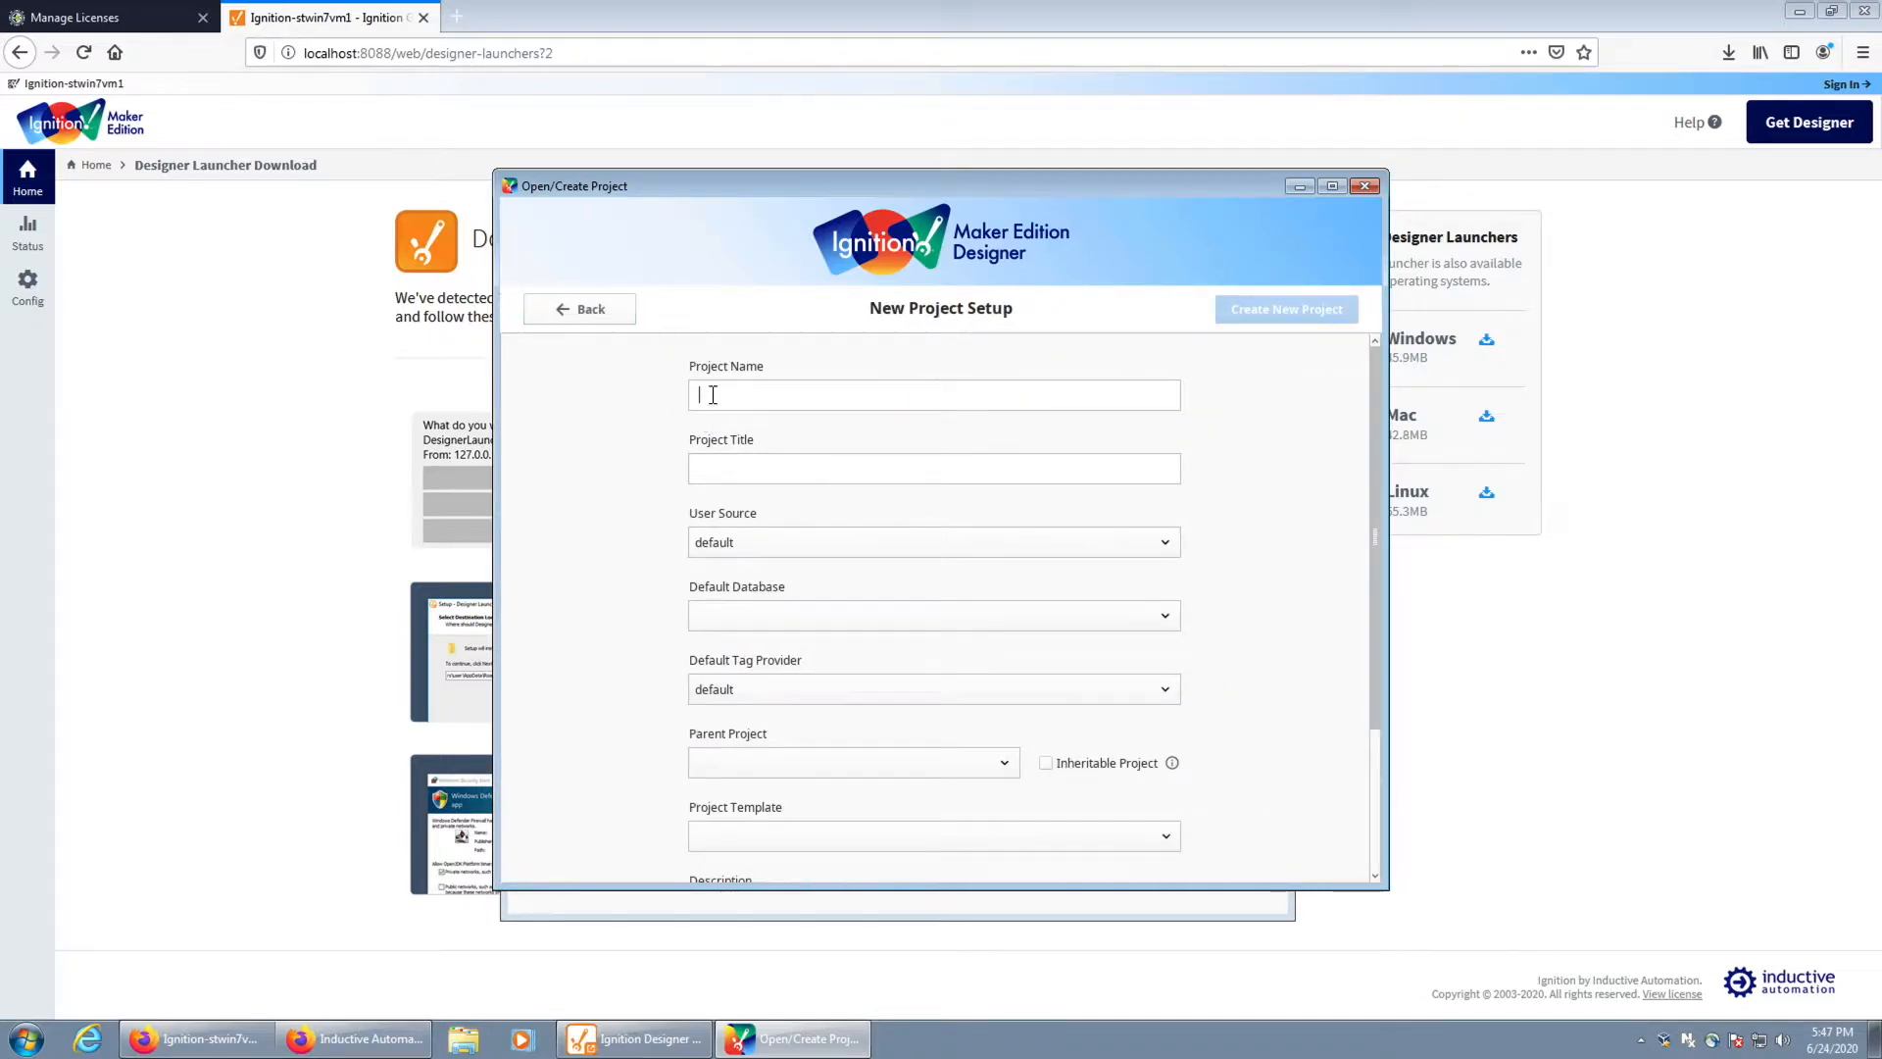
type("Home")
key("Tab")
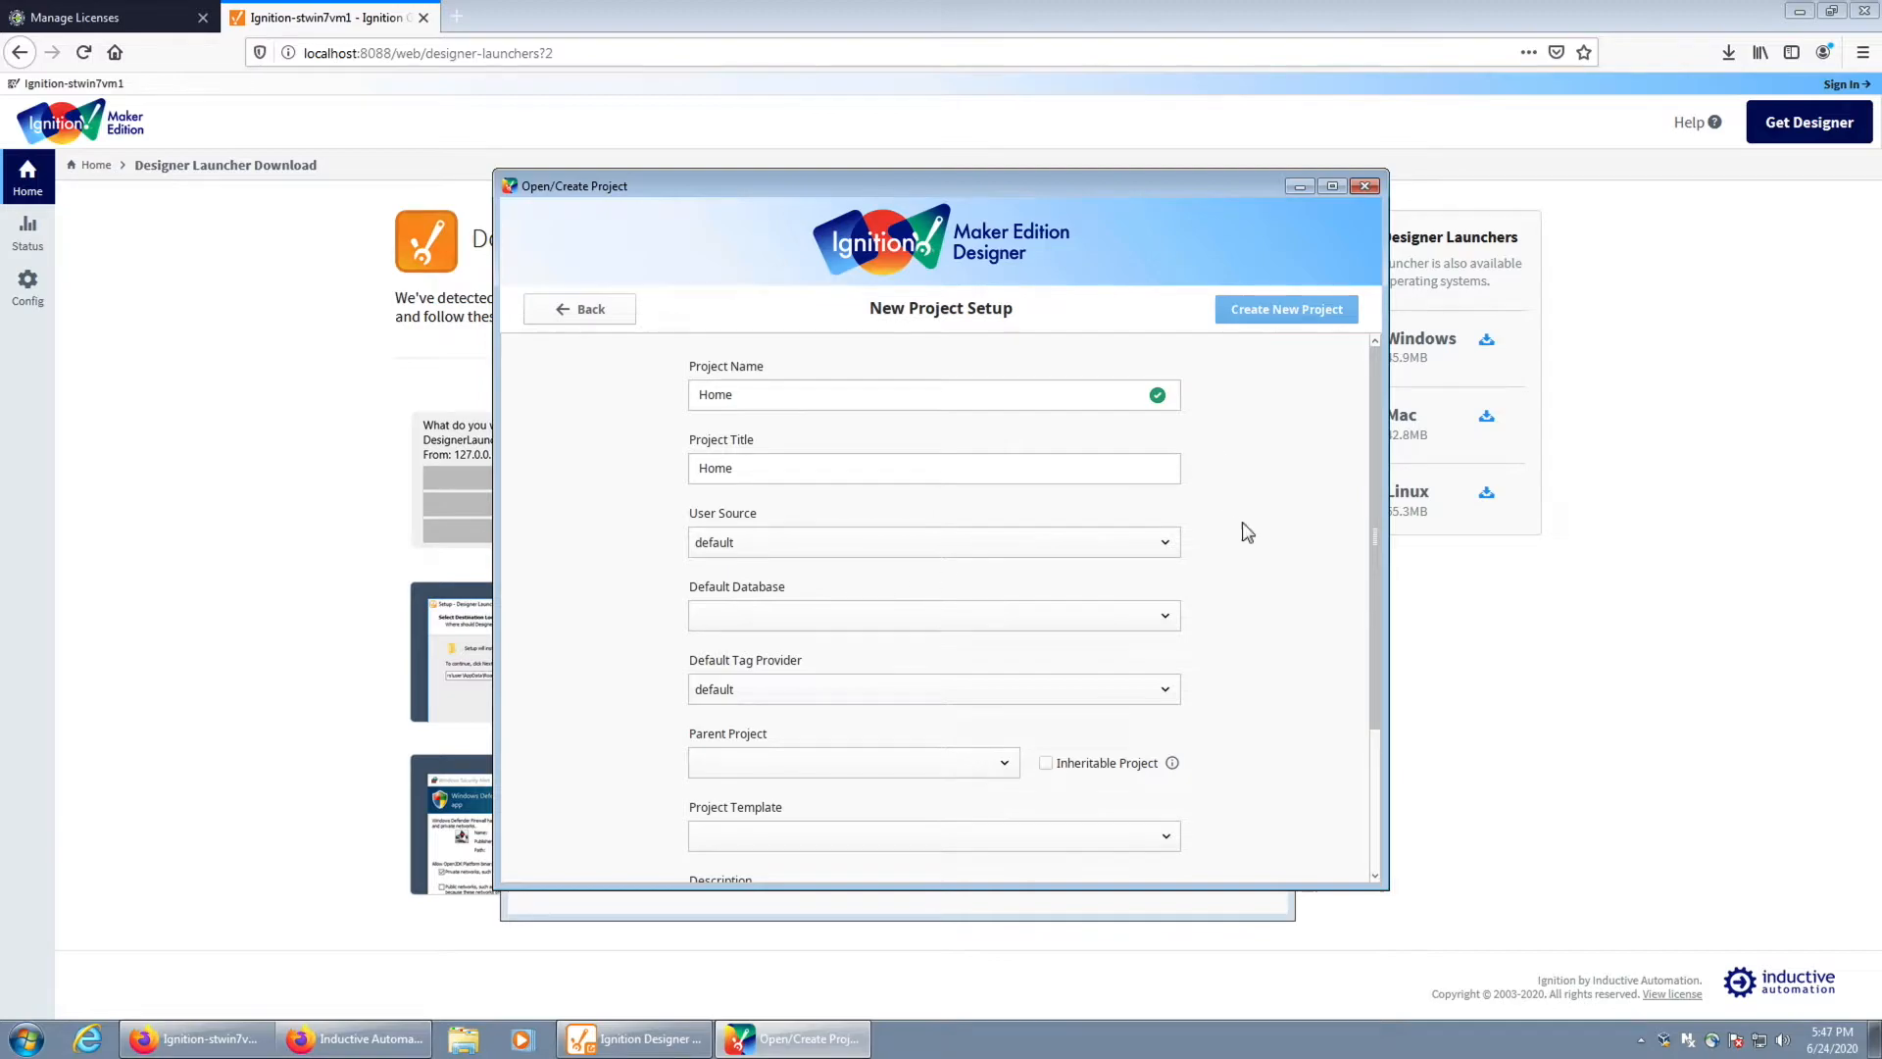
Choose the Perspective Web Nav project template, leave the parent project empty, and create the project
left_click_drag(1374, 609, 1369, 701)
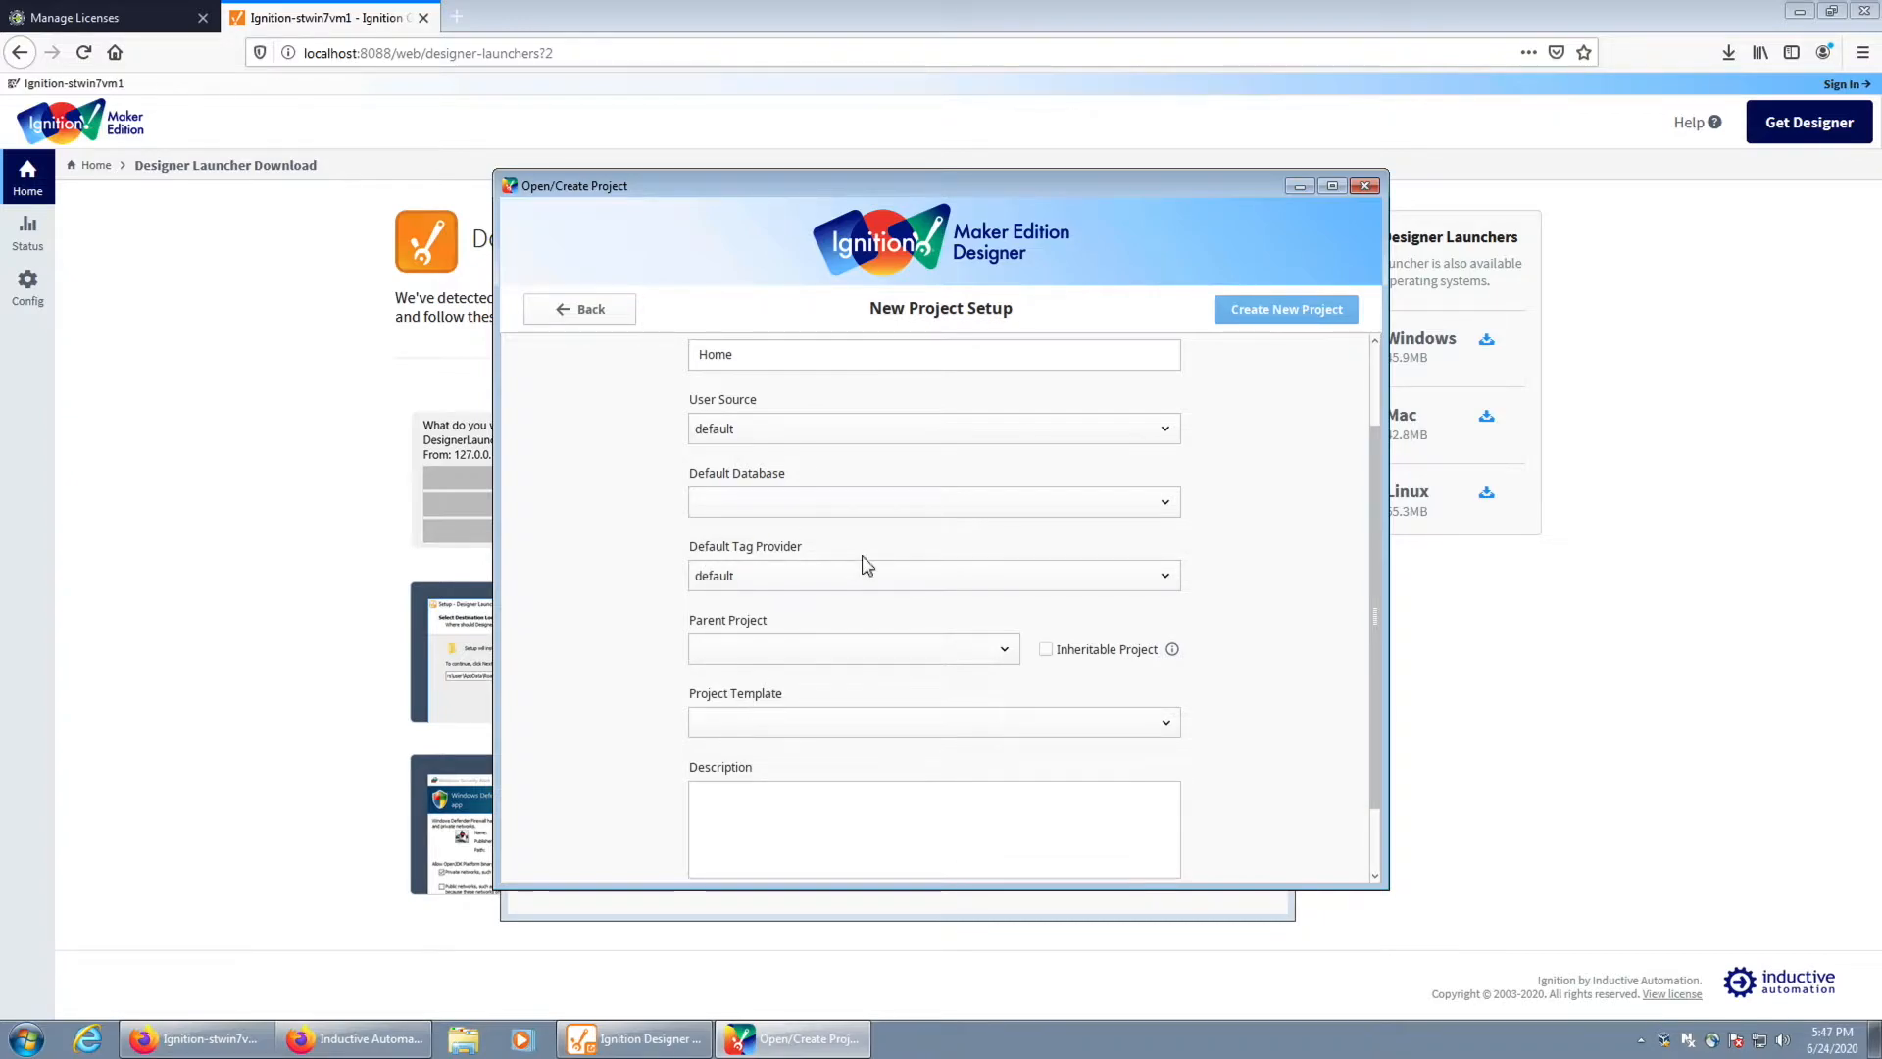
left_click(820, 652)
left_click(833, 678)
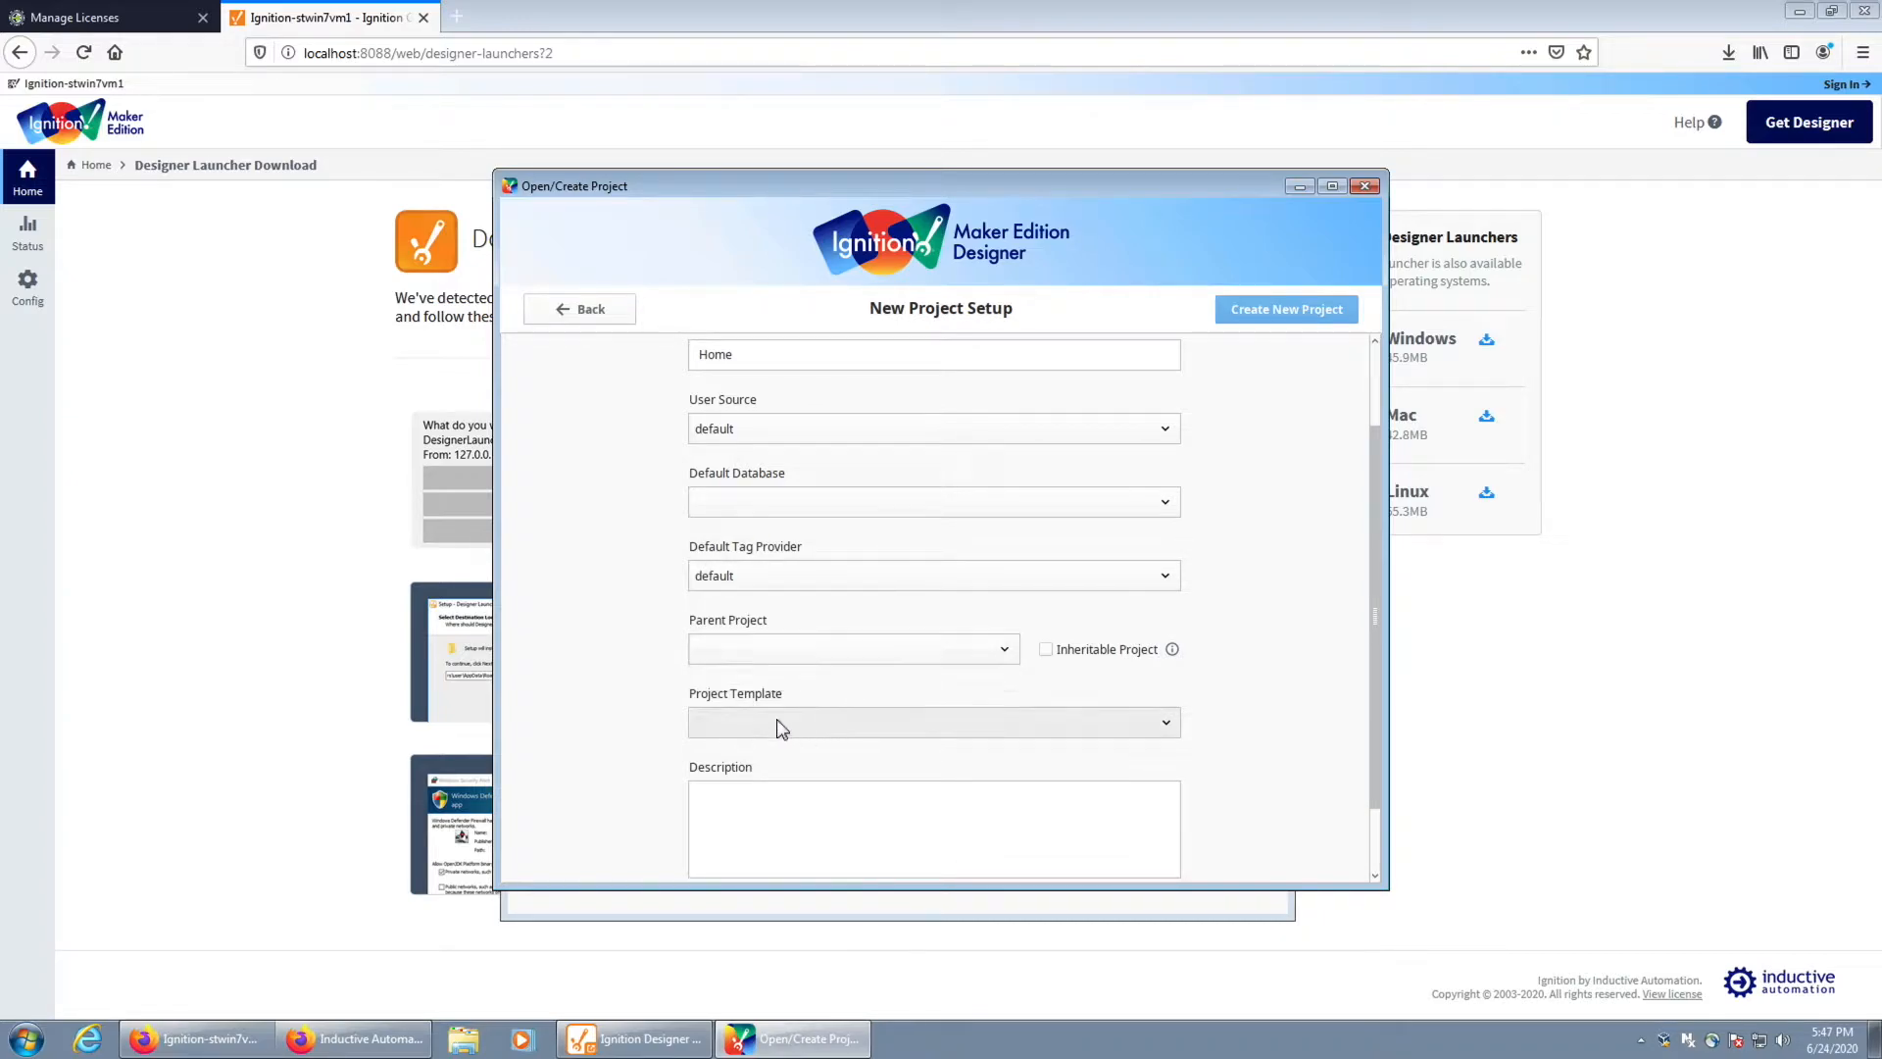
left_click_drag(1380, 724, 1356, 778)
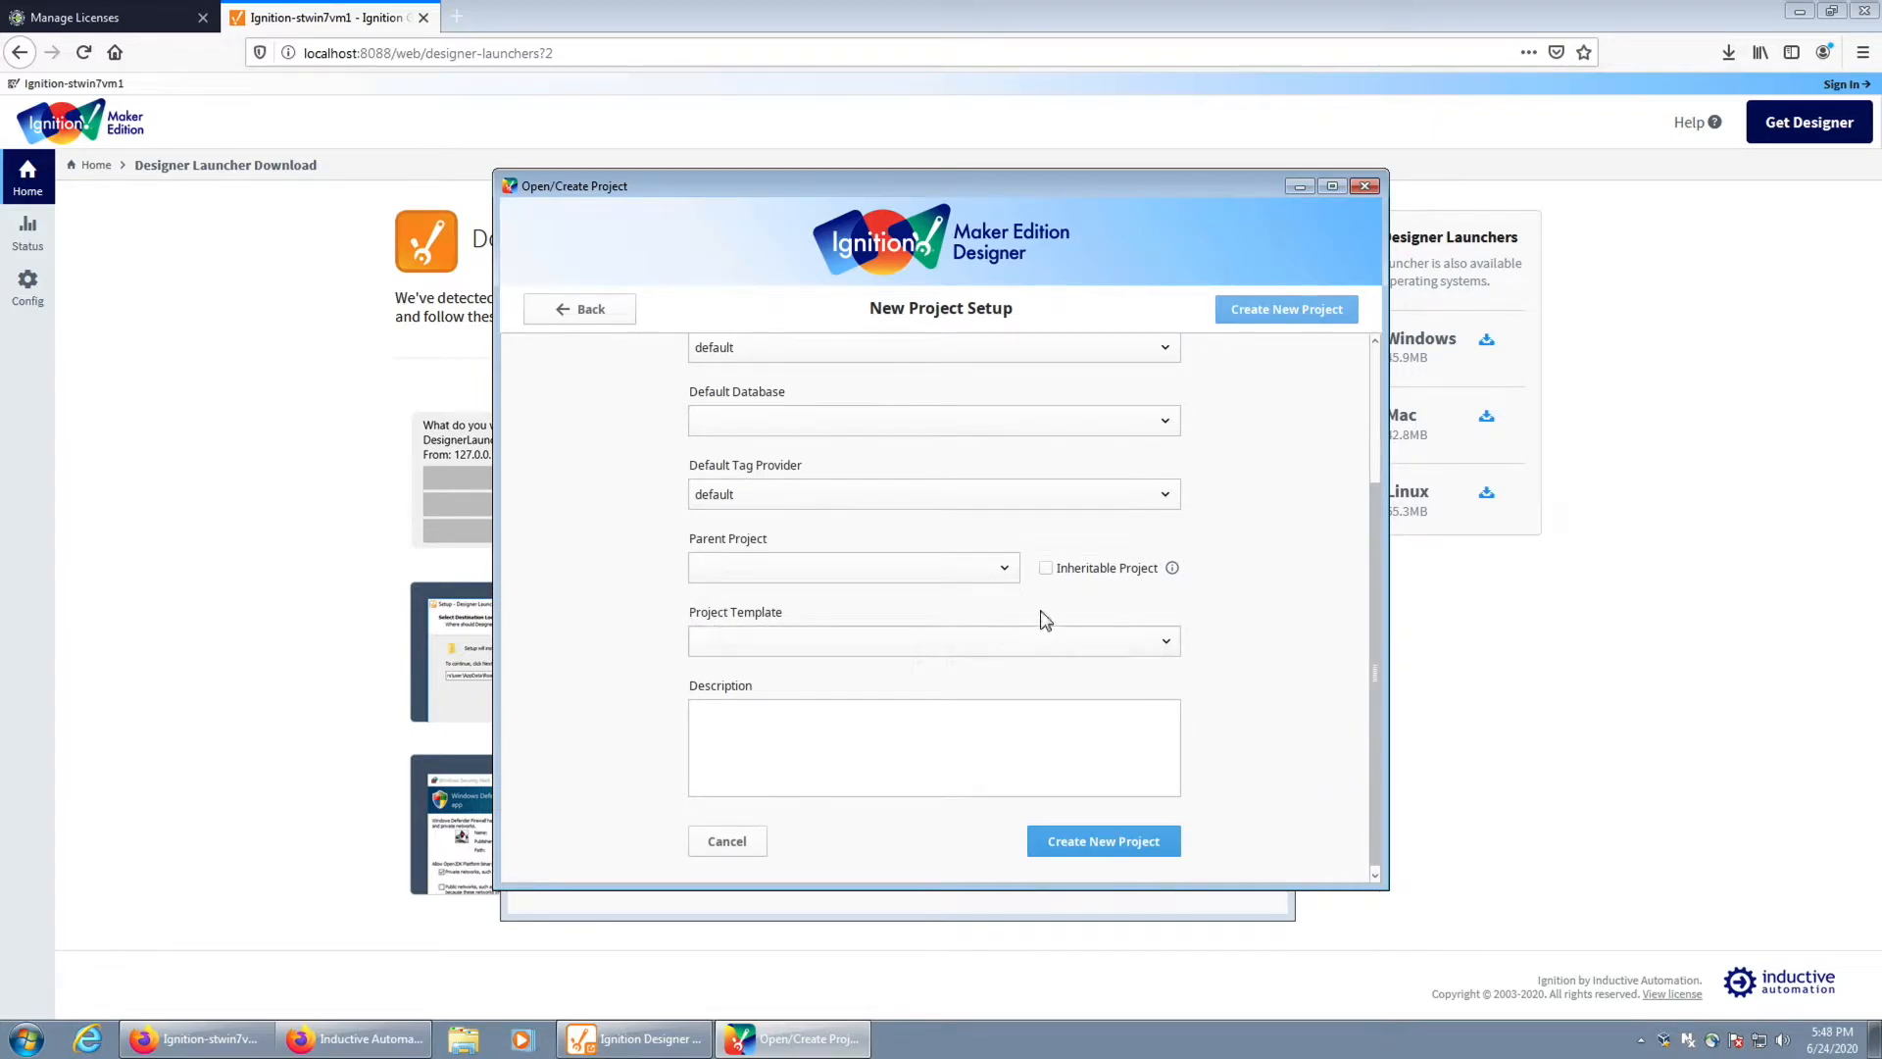
left_click(1375, 686)
left_click_drag(1375, 687, 1376, 693)
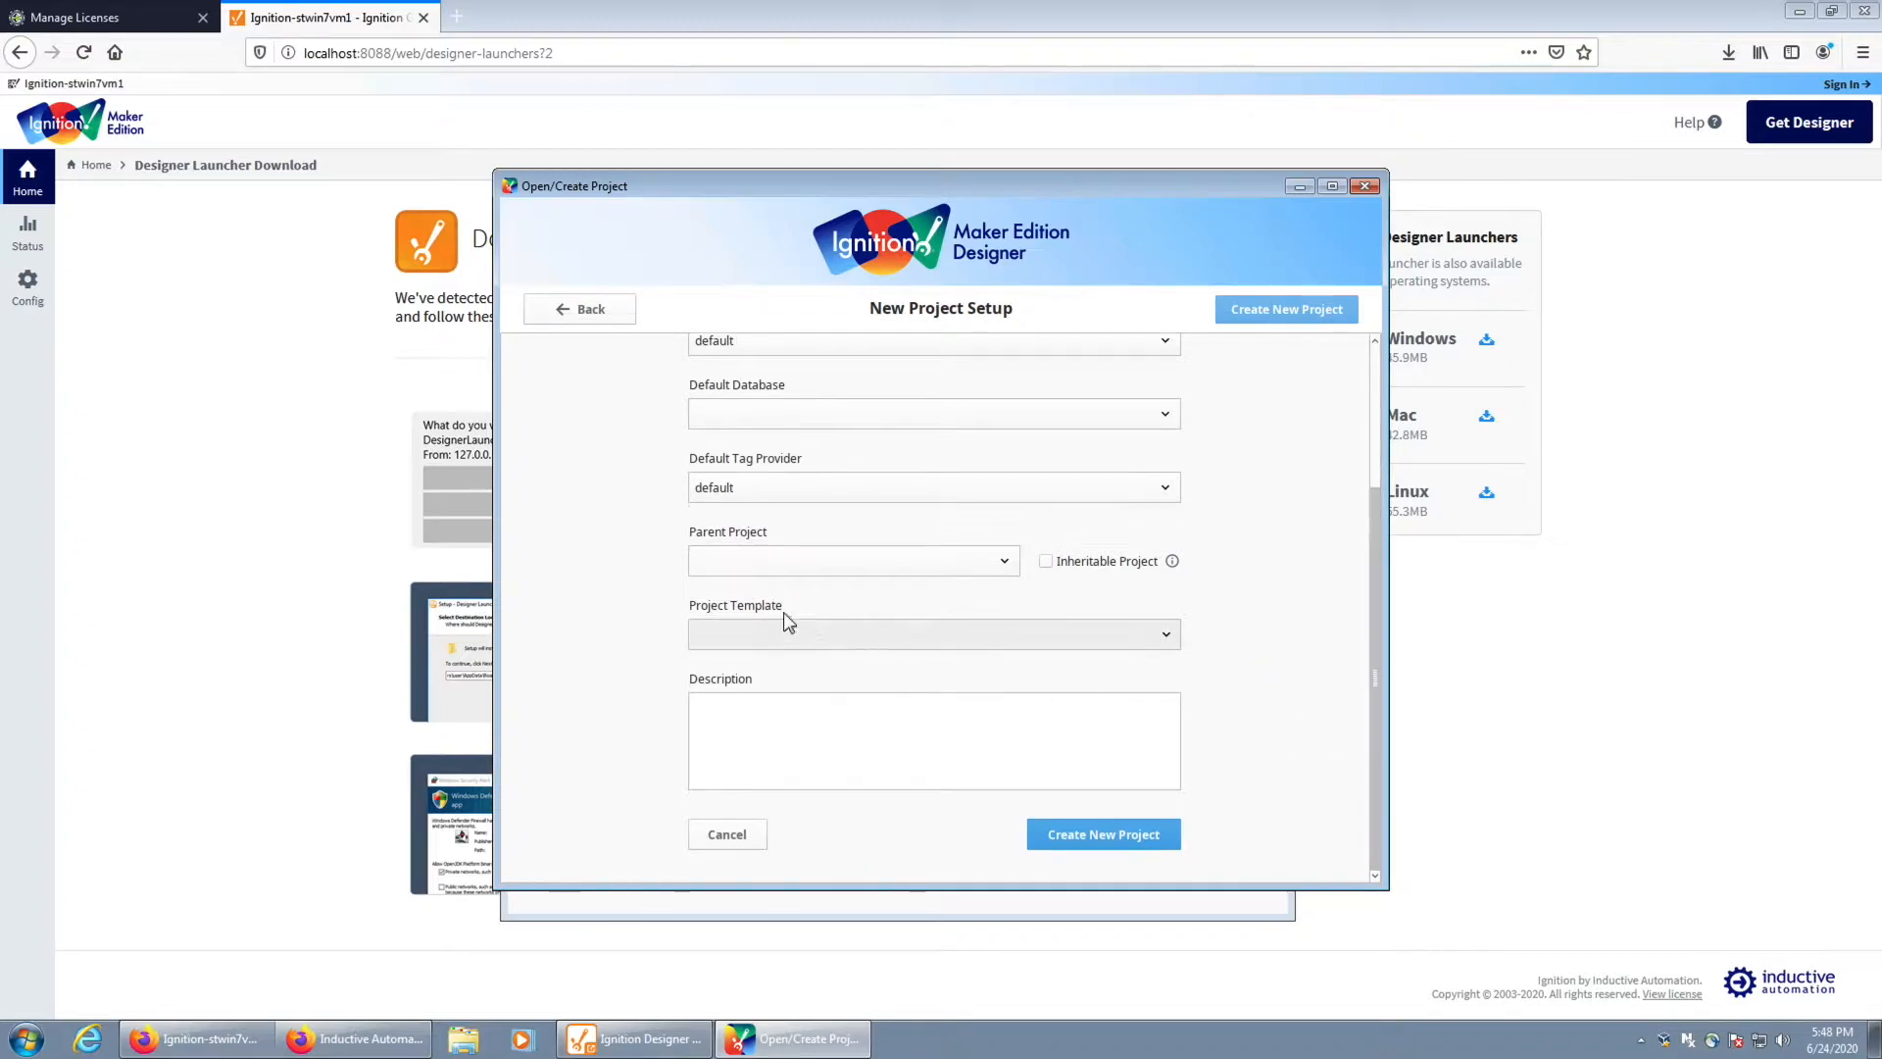
left_click(736, 636)
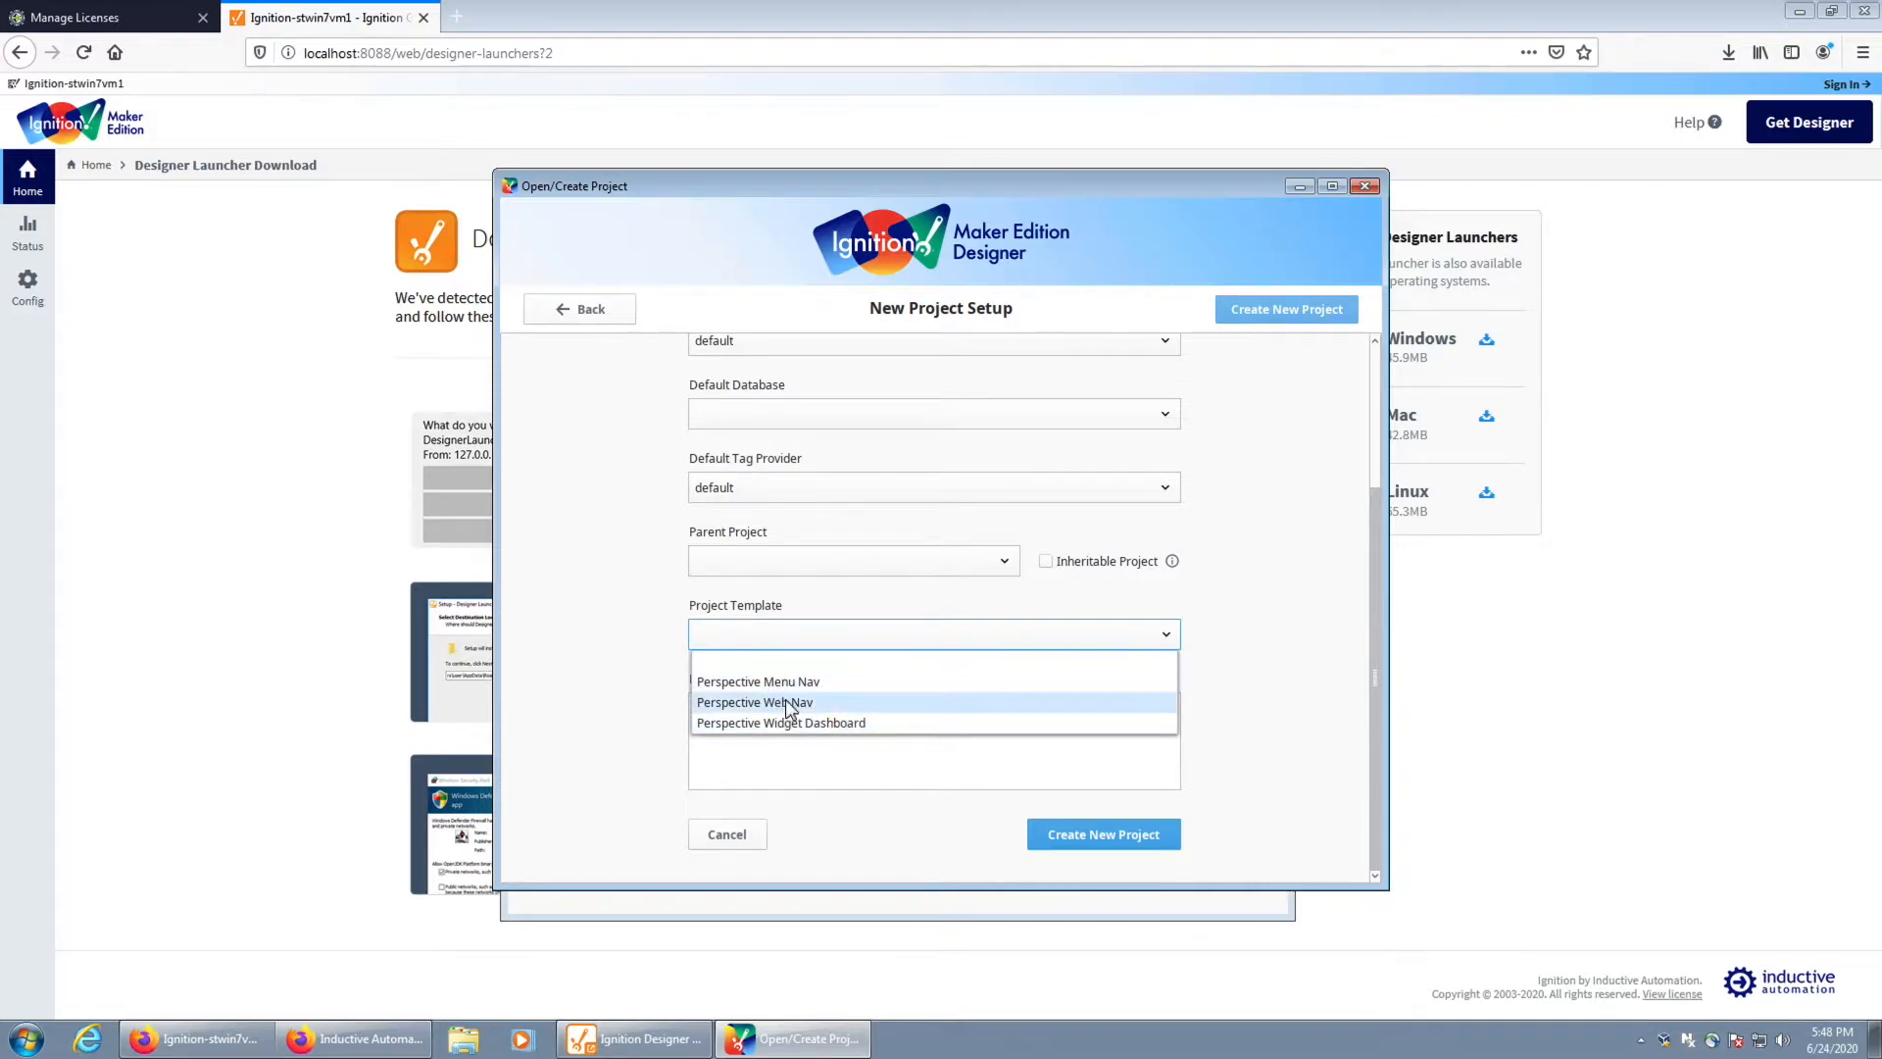
mouse_move(787, 696)
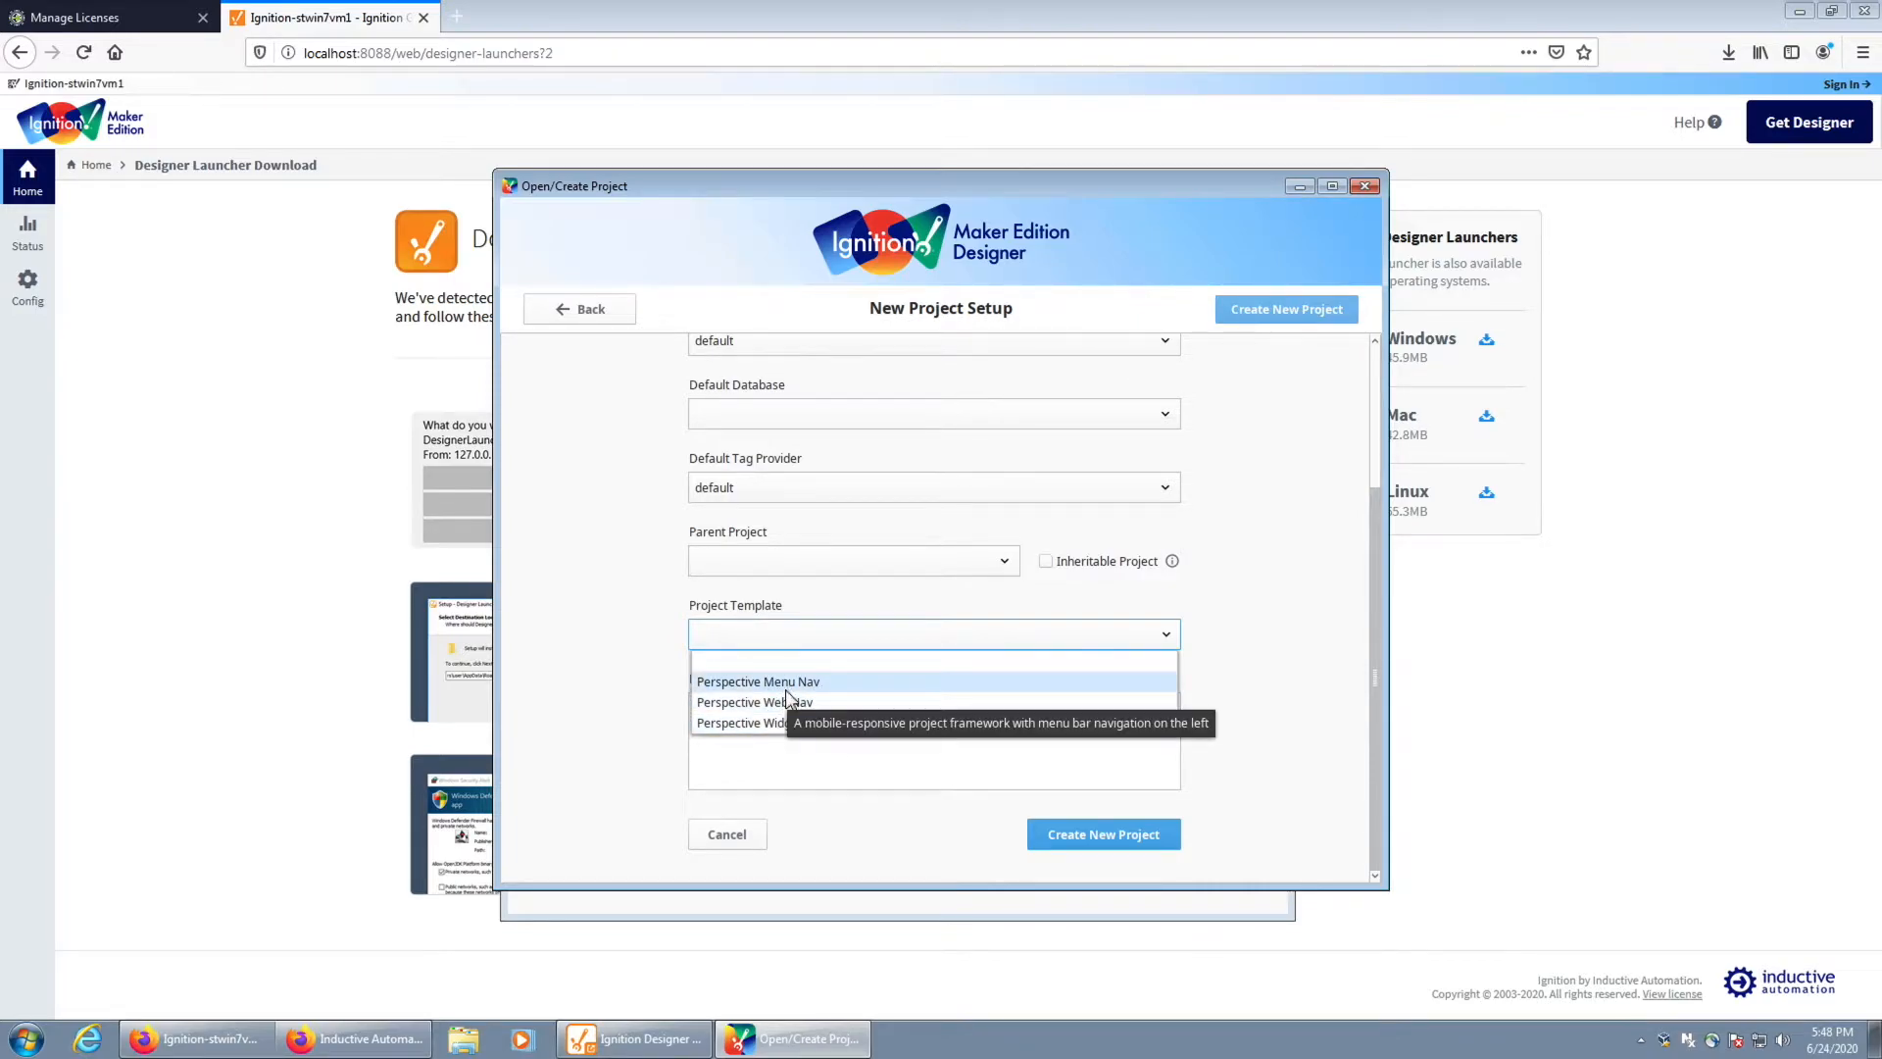
left_click(790, 704)
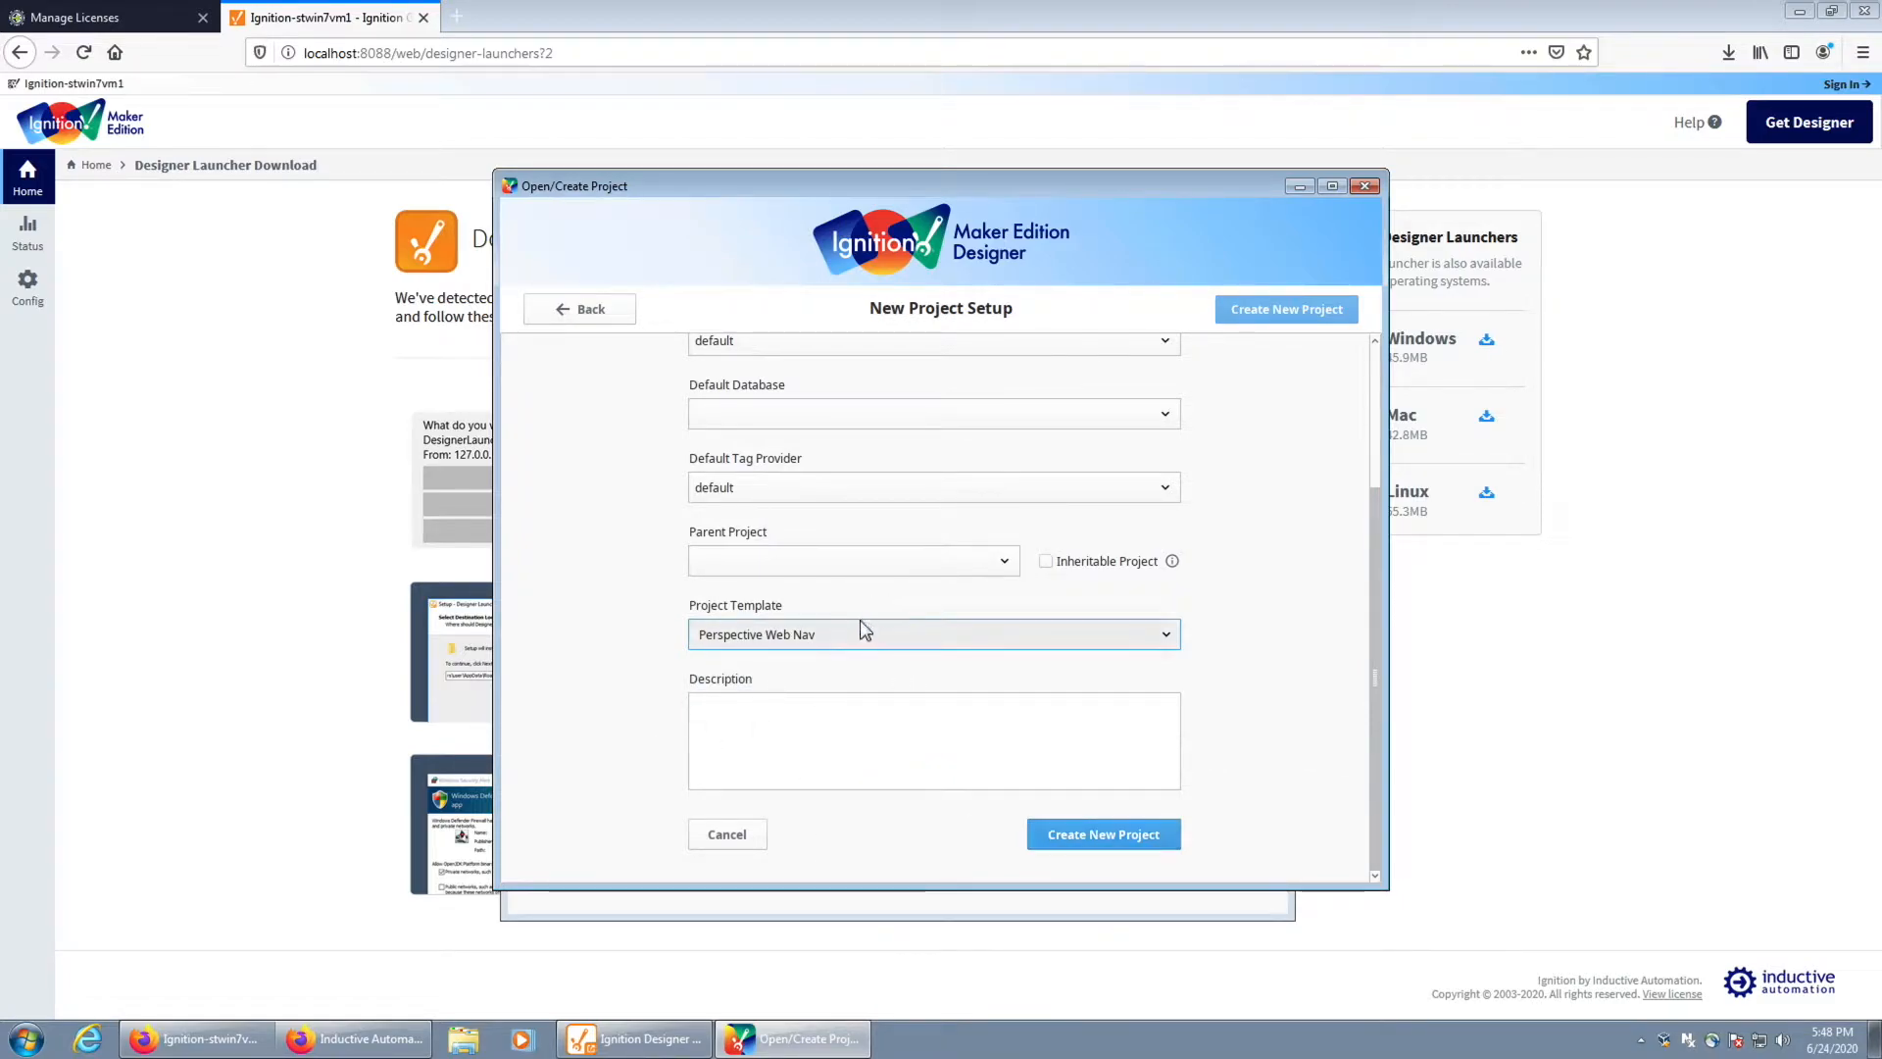
left_click(1098, 835)
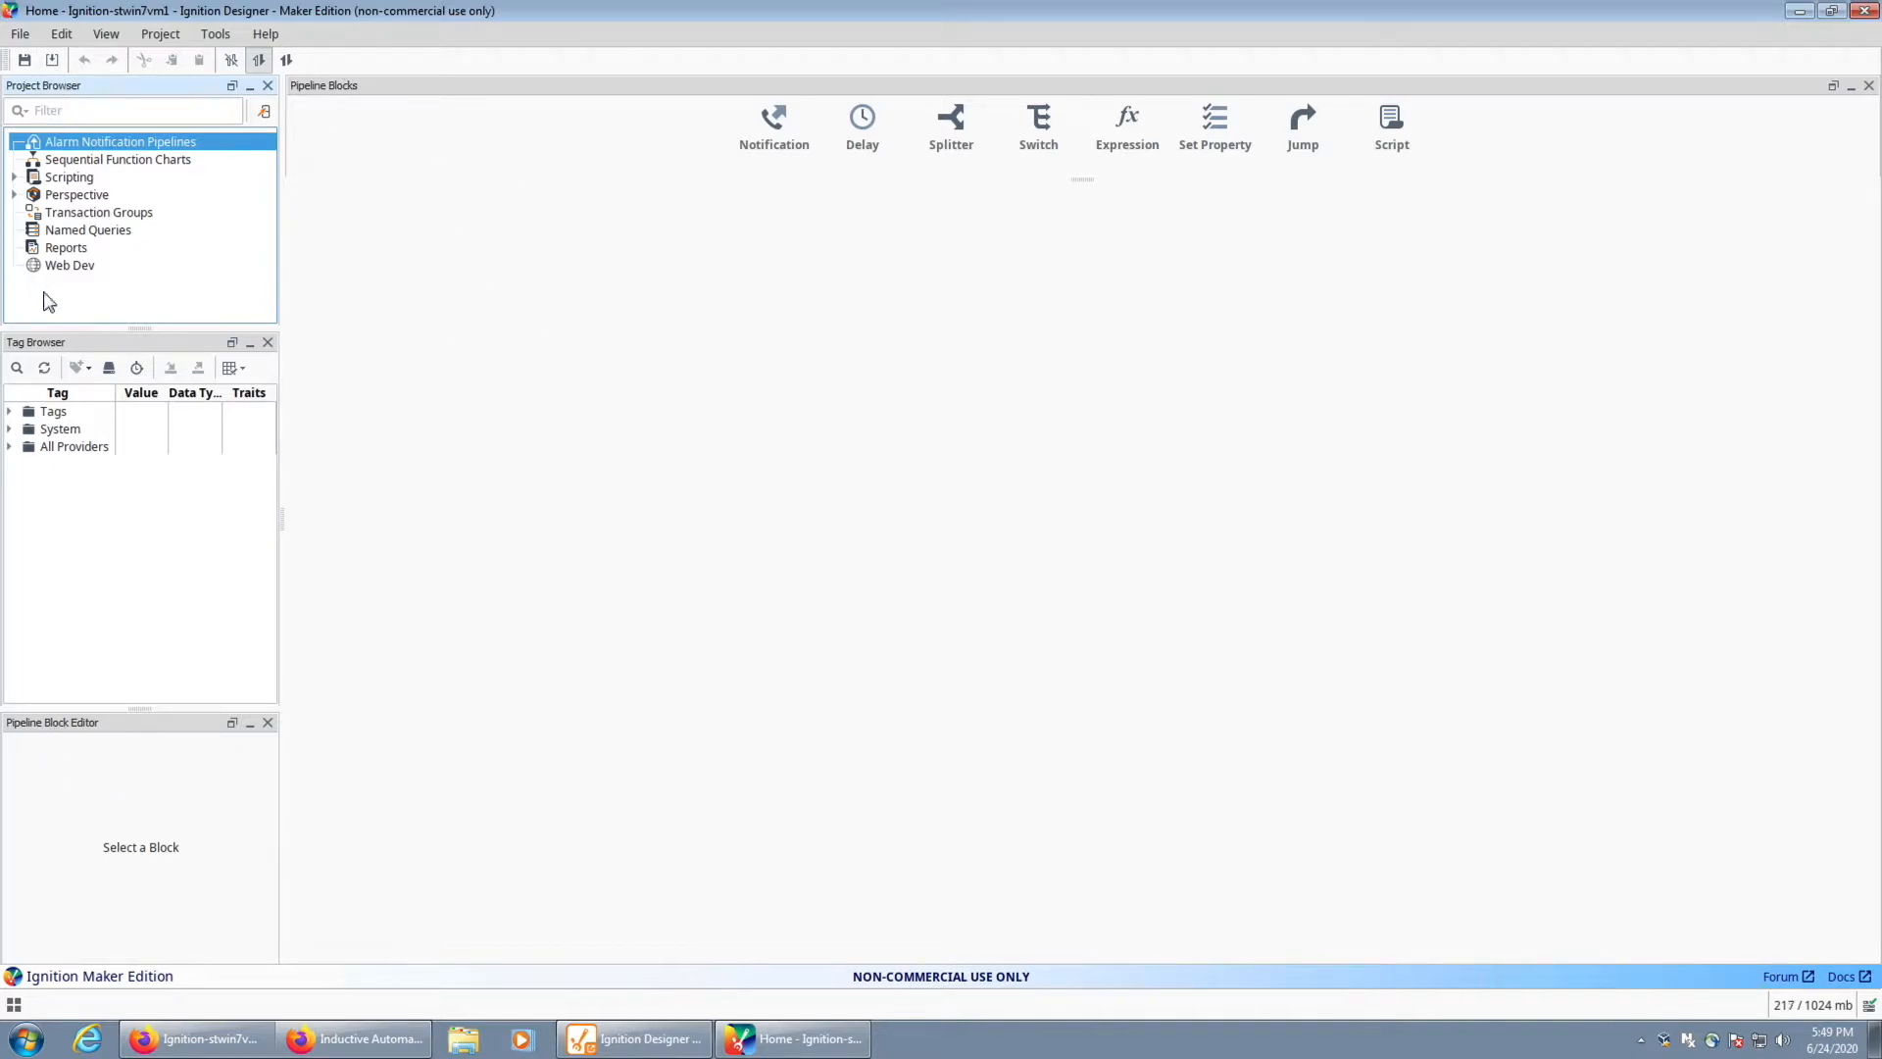
Open the project's Perspective page configuration and select the root page "/" that uses the Page/Home view
left_click(17, 196)
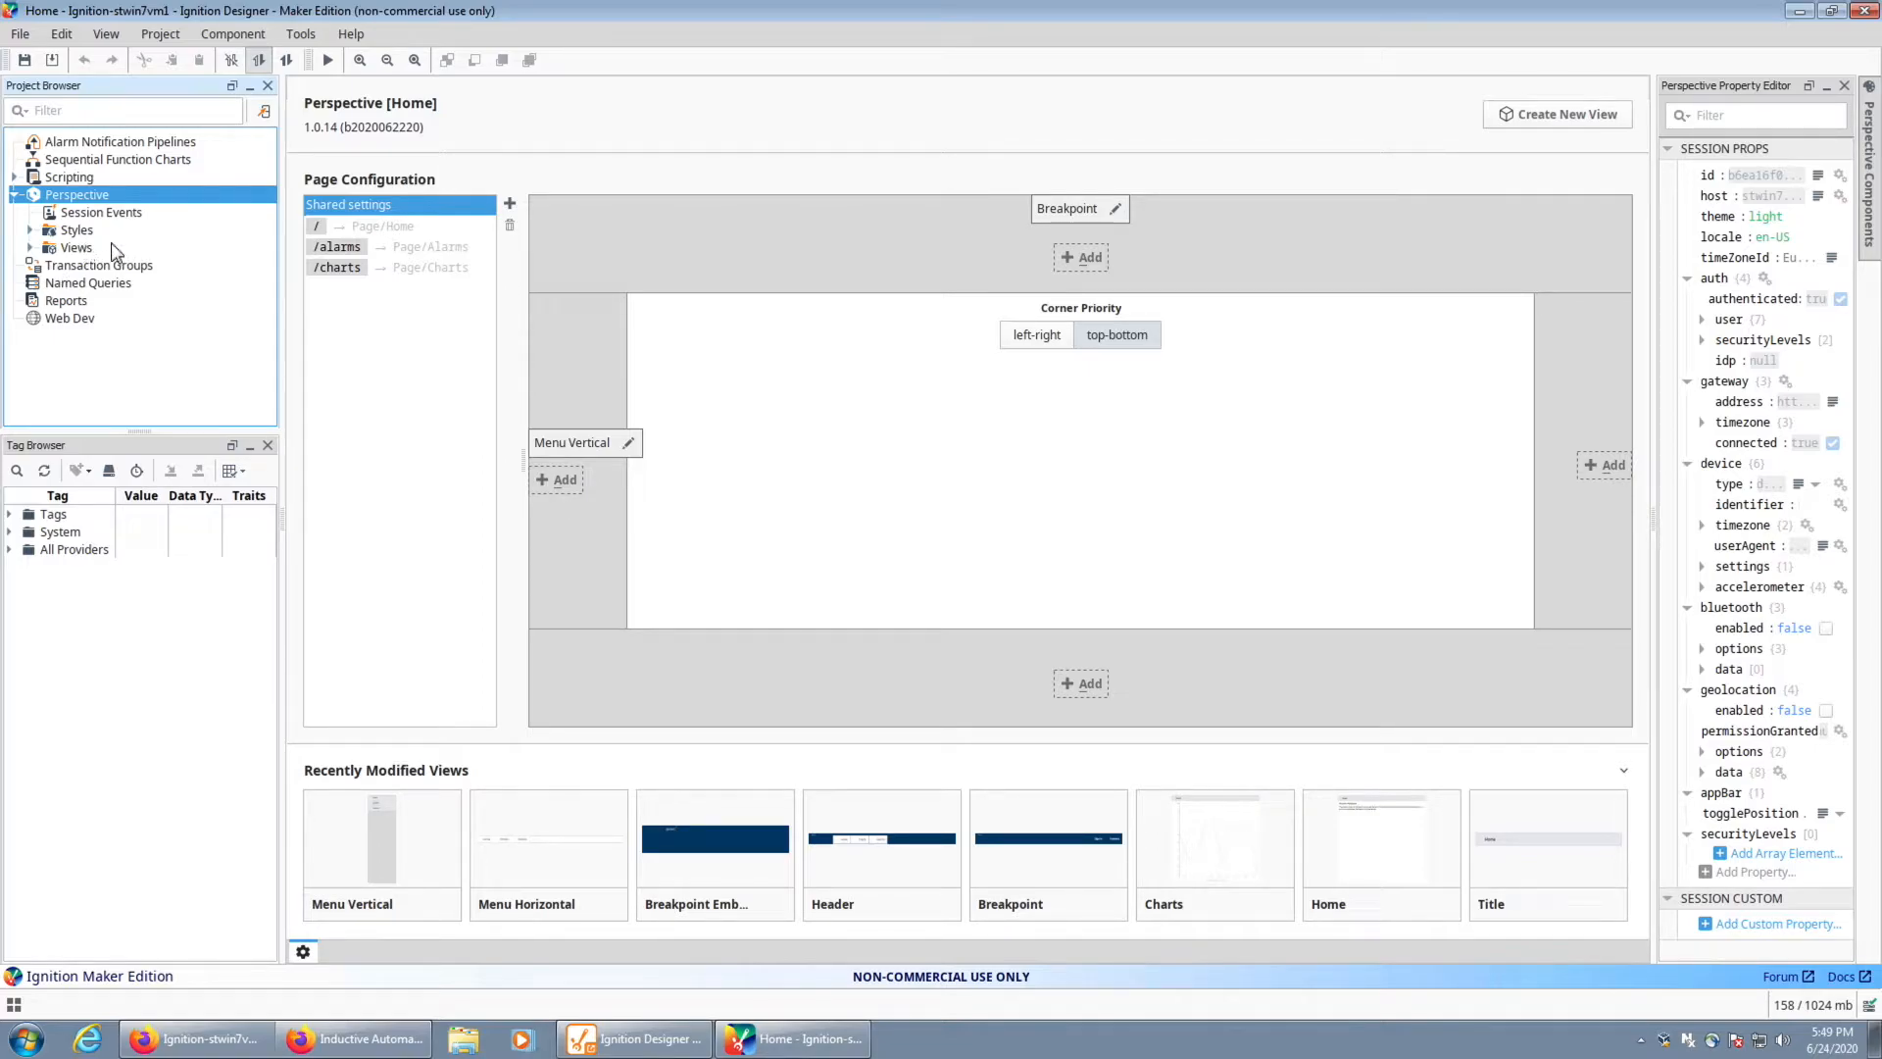
left_click(348, 226)
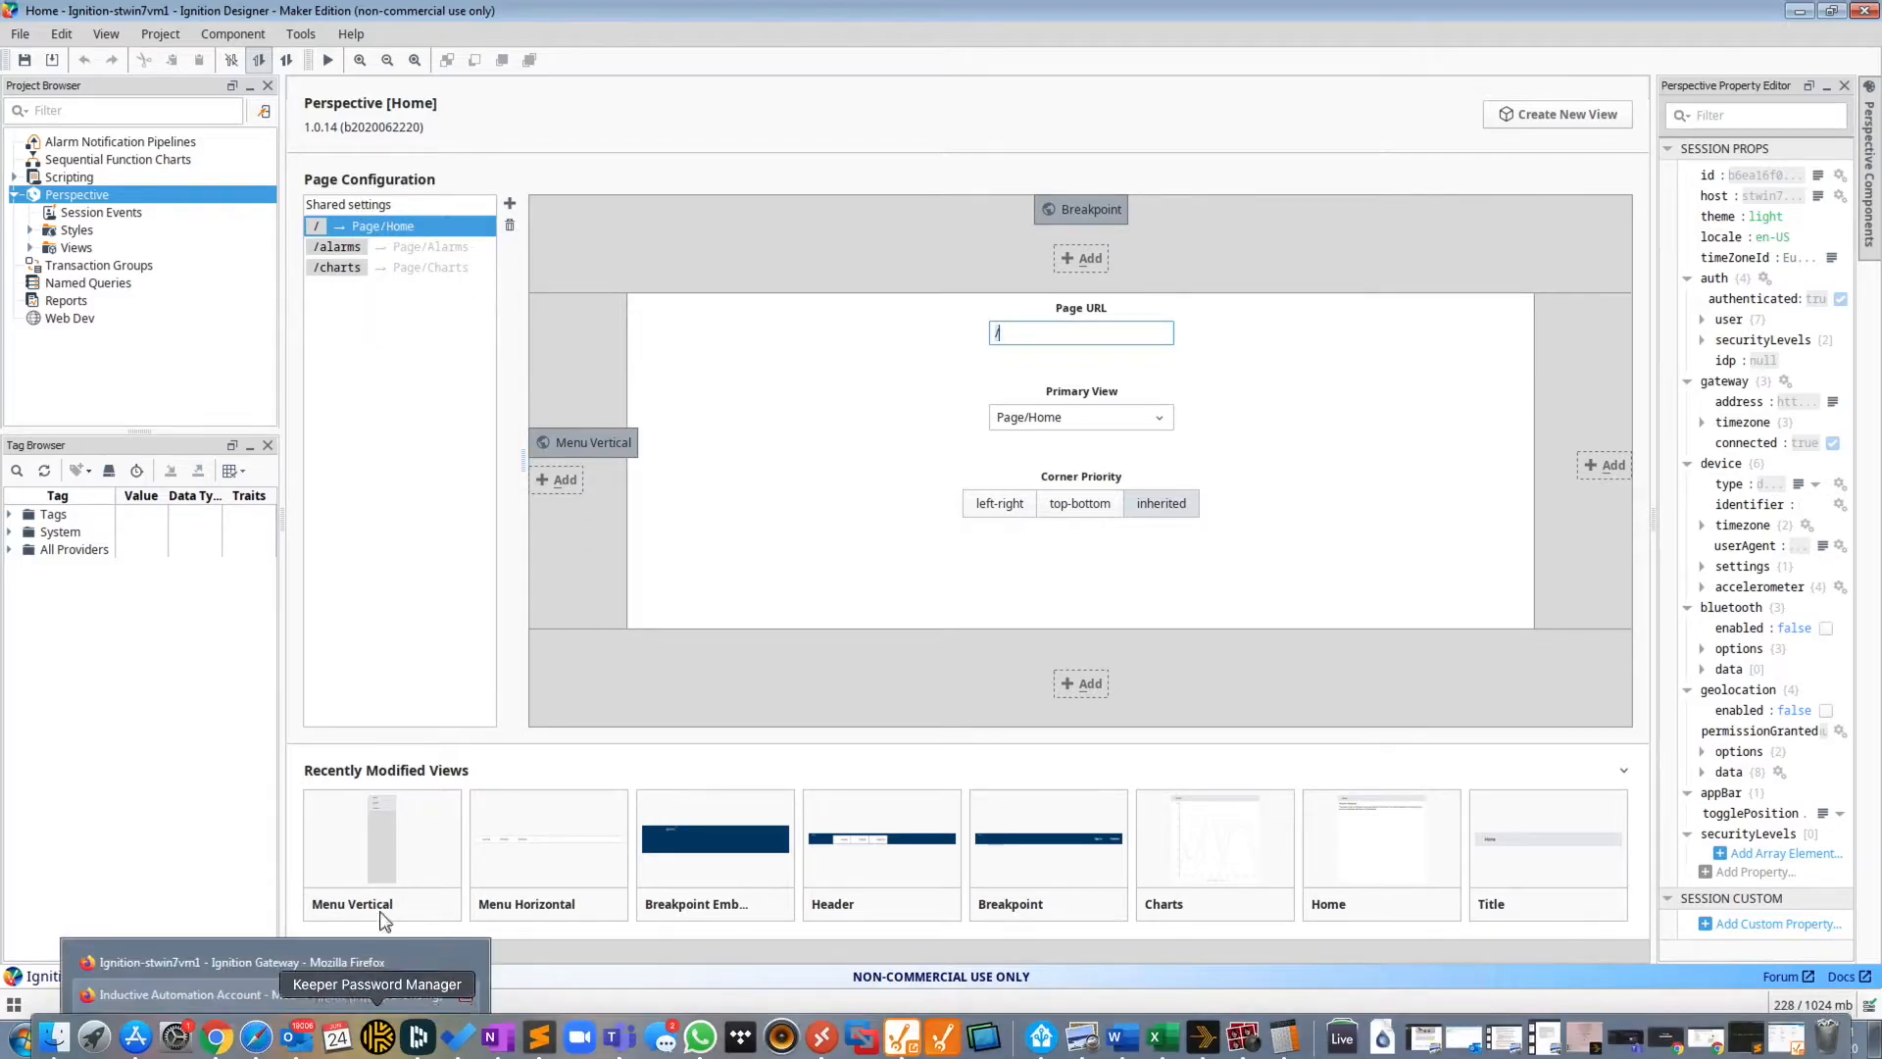
Switch to the gateway in Firefox, launch the Home project from the Perspective projects, and agree to the personal-use notice
left_click(383, 1039)
left_click(196, 1039)
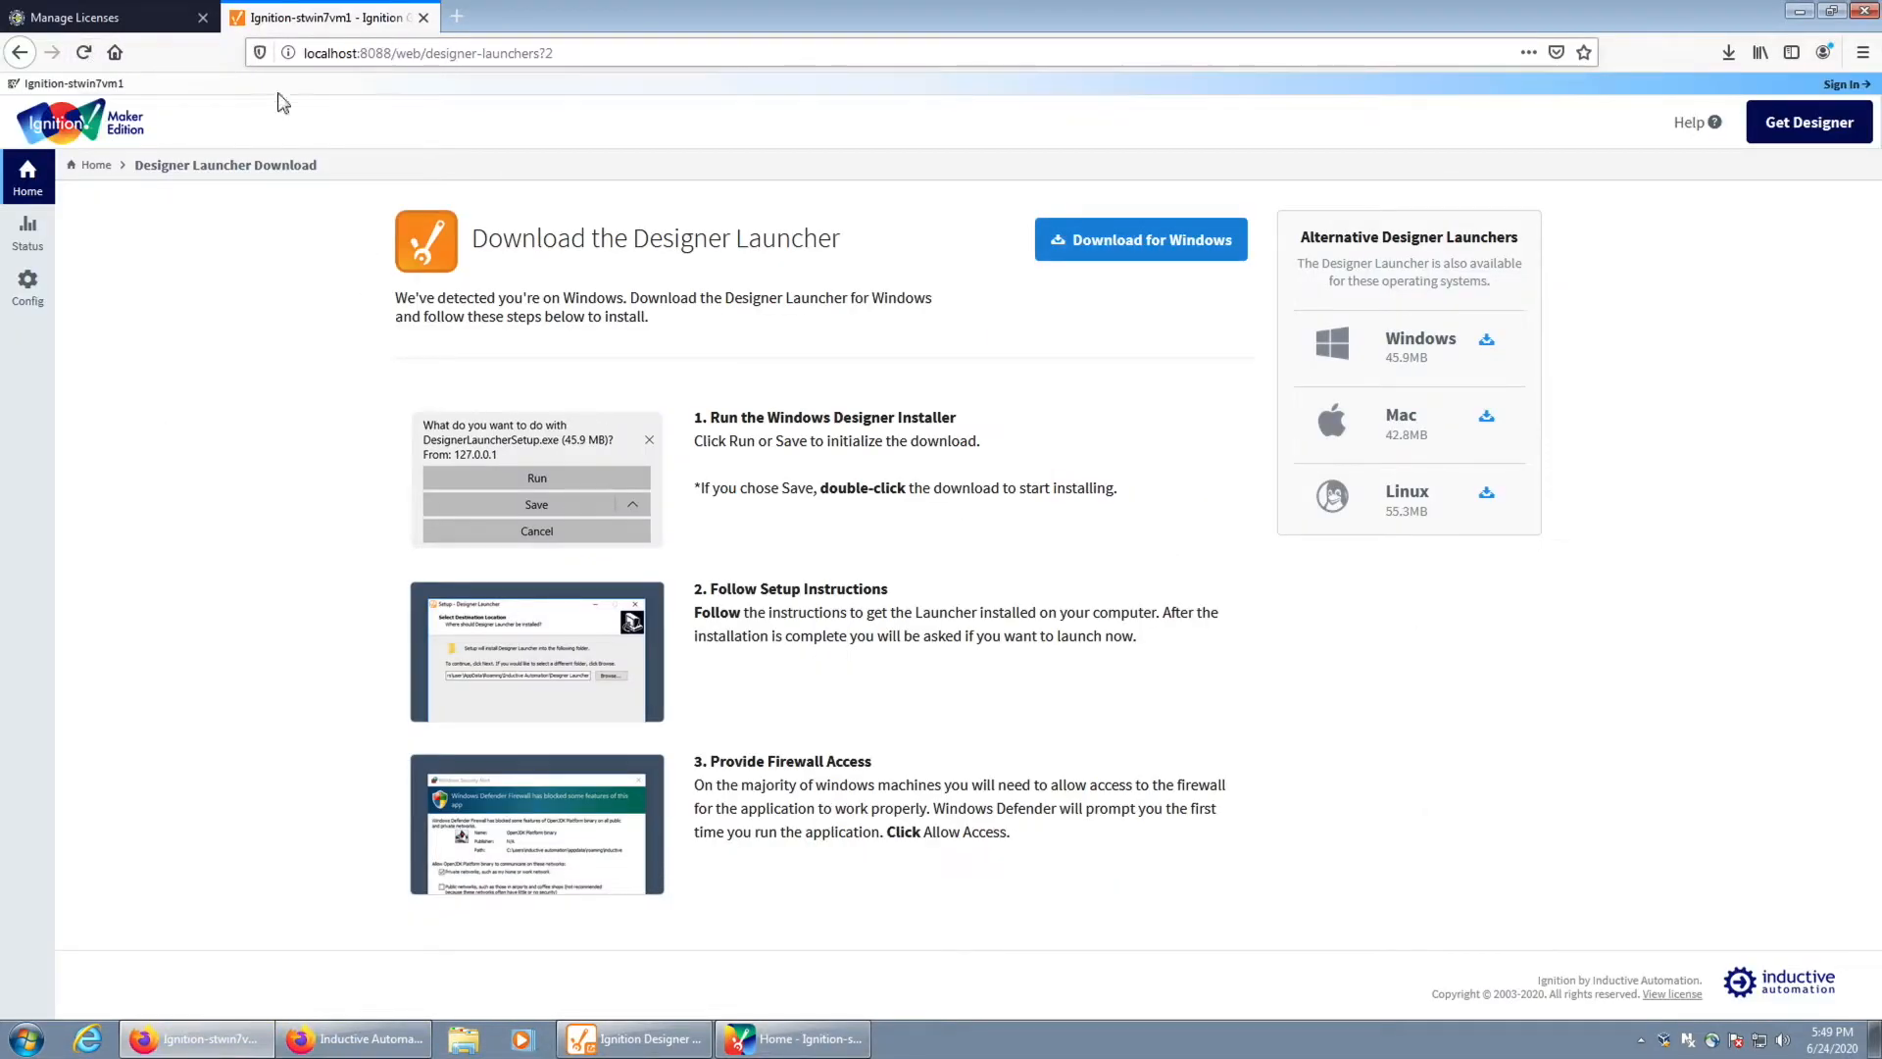
left_click(379, 54)
left_click(224, 465)
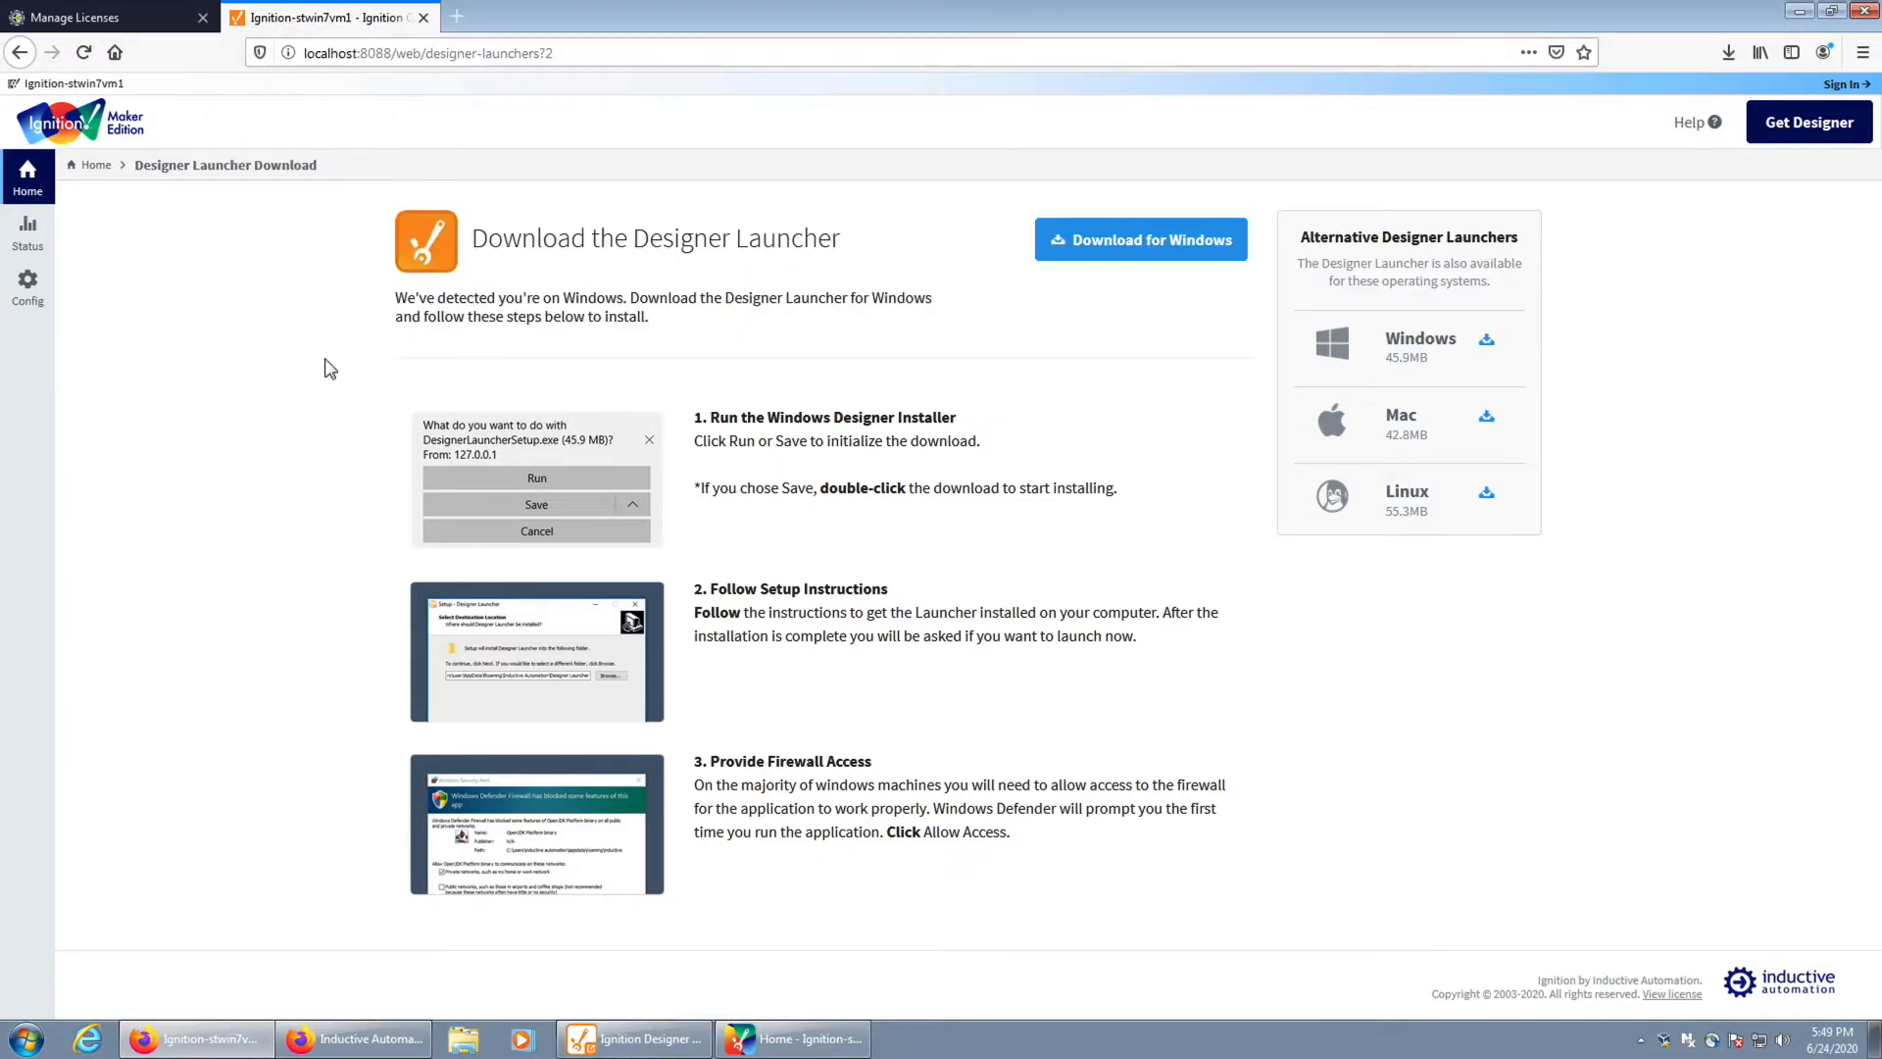
left_click(27, 176)
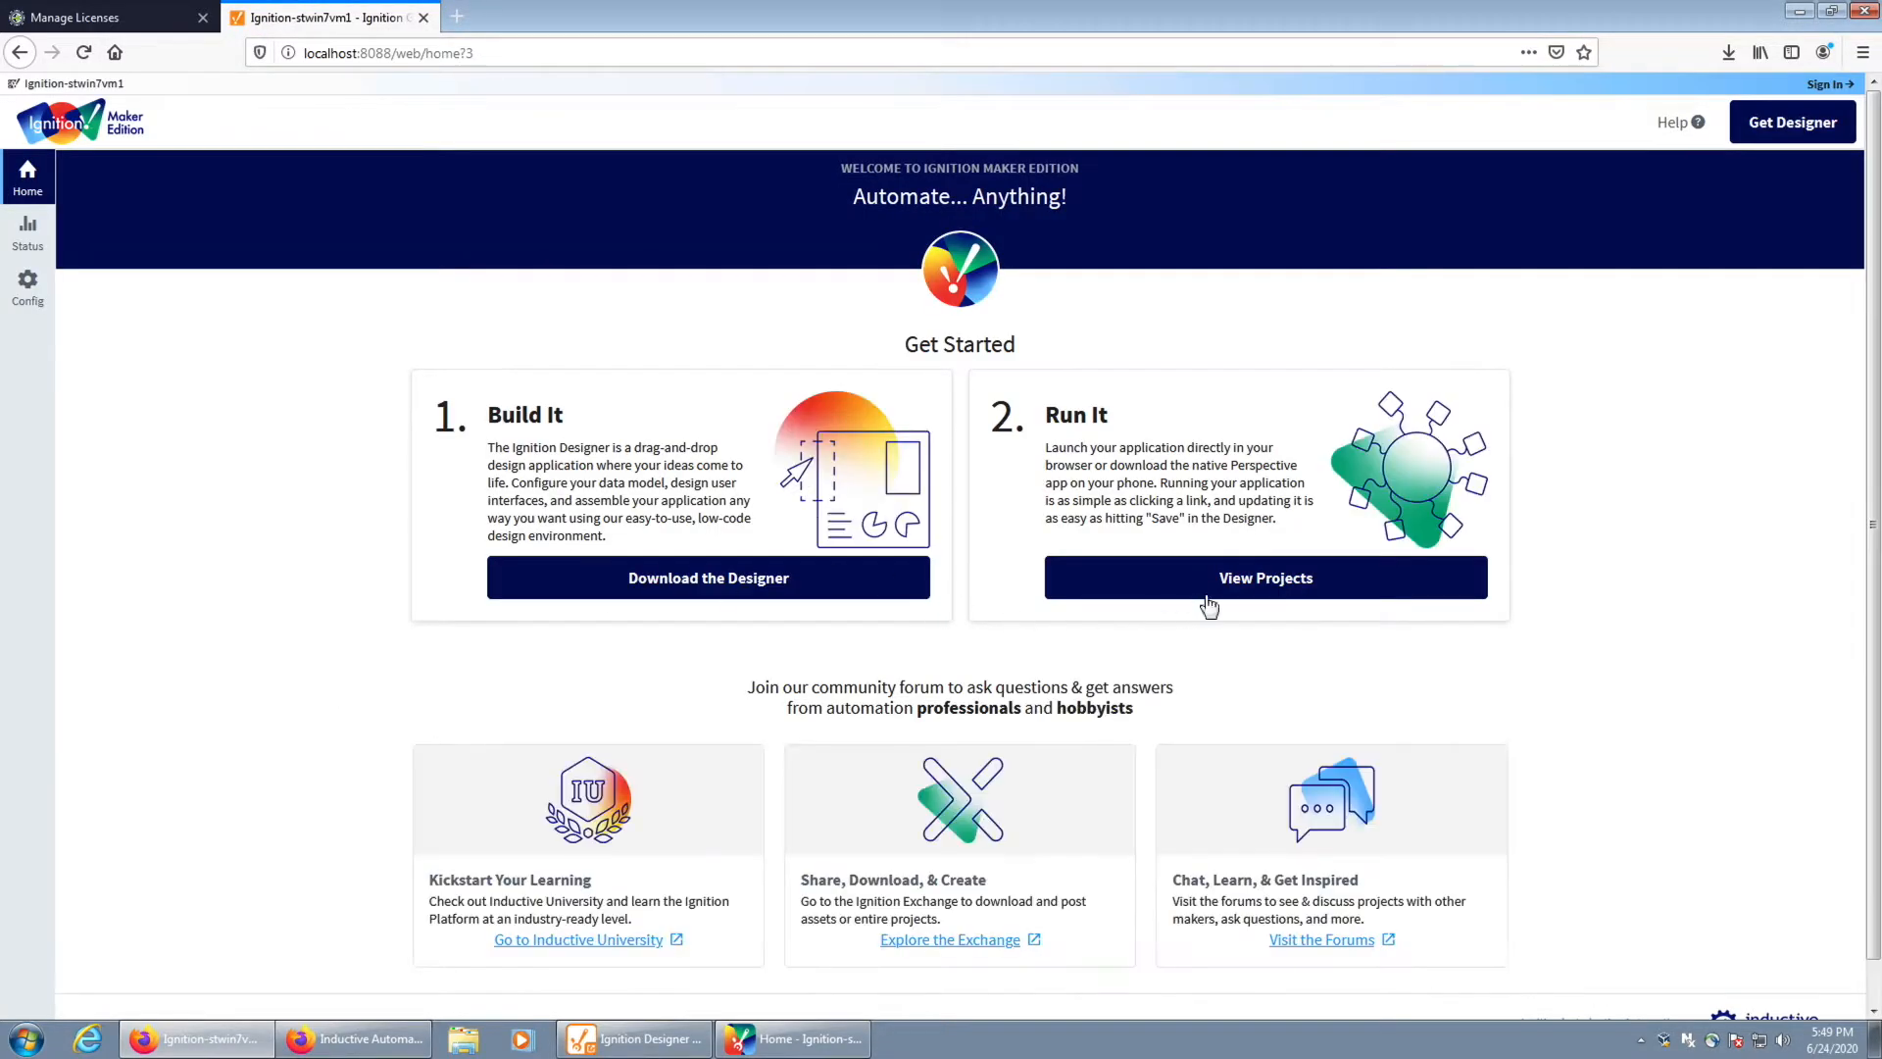
left_click(1205, 592)
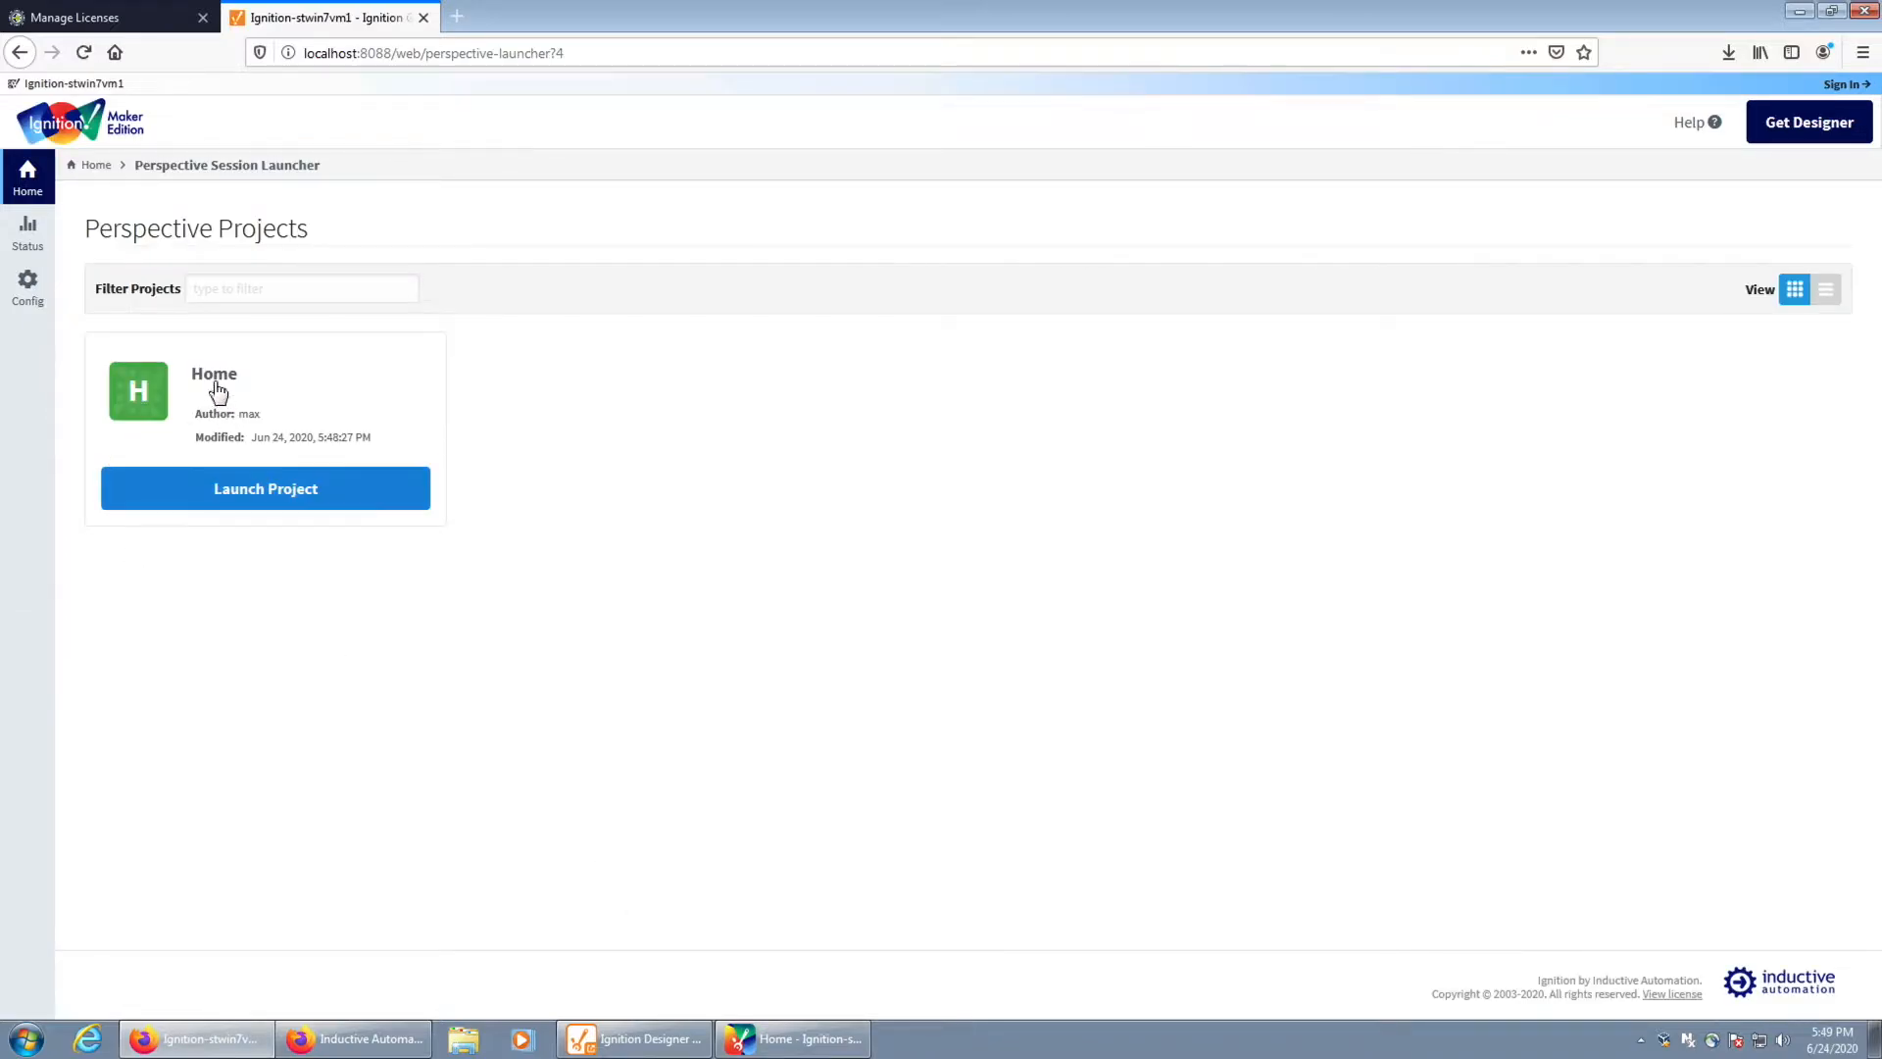
left_click(265, 498)
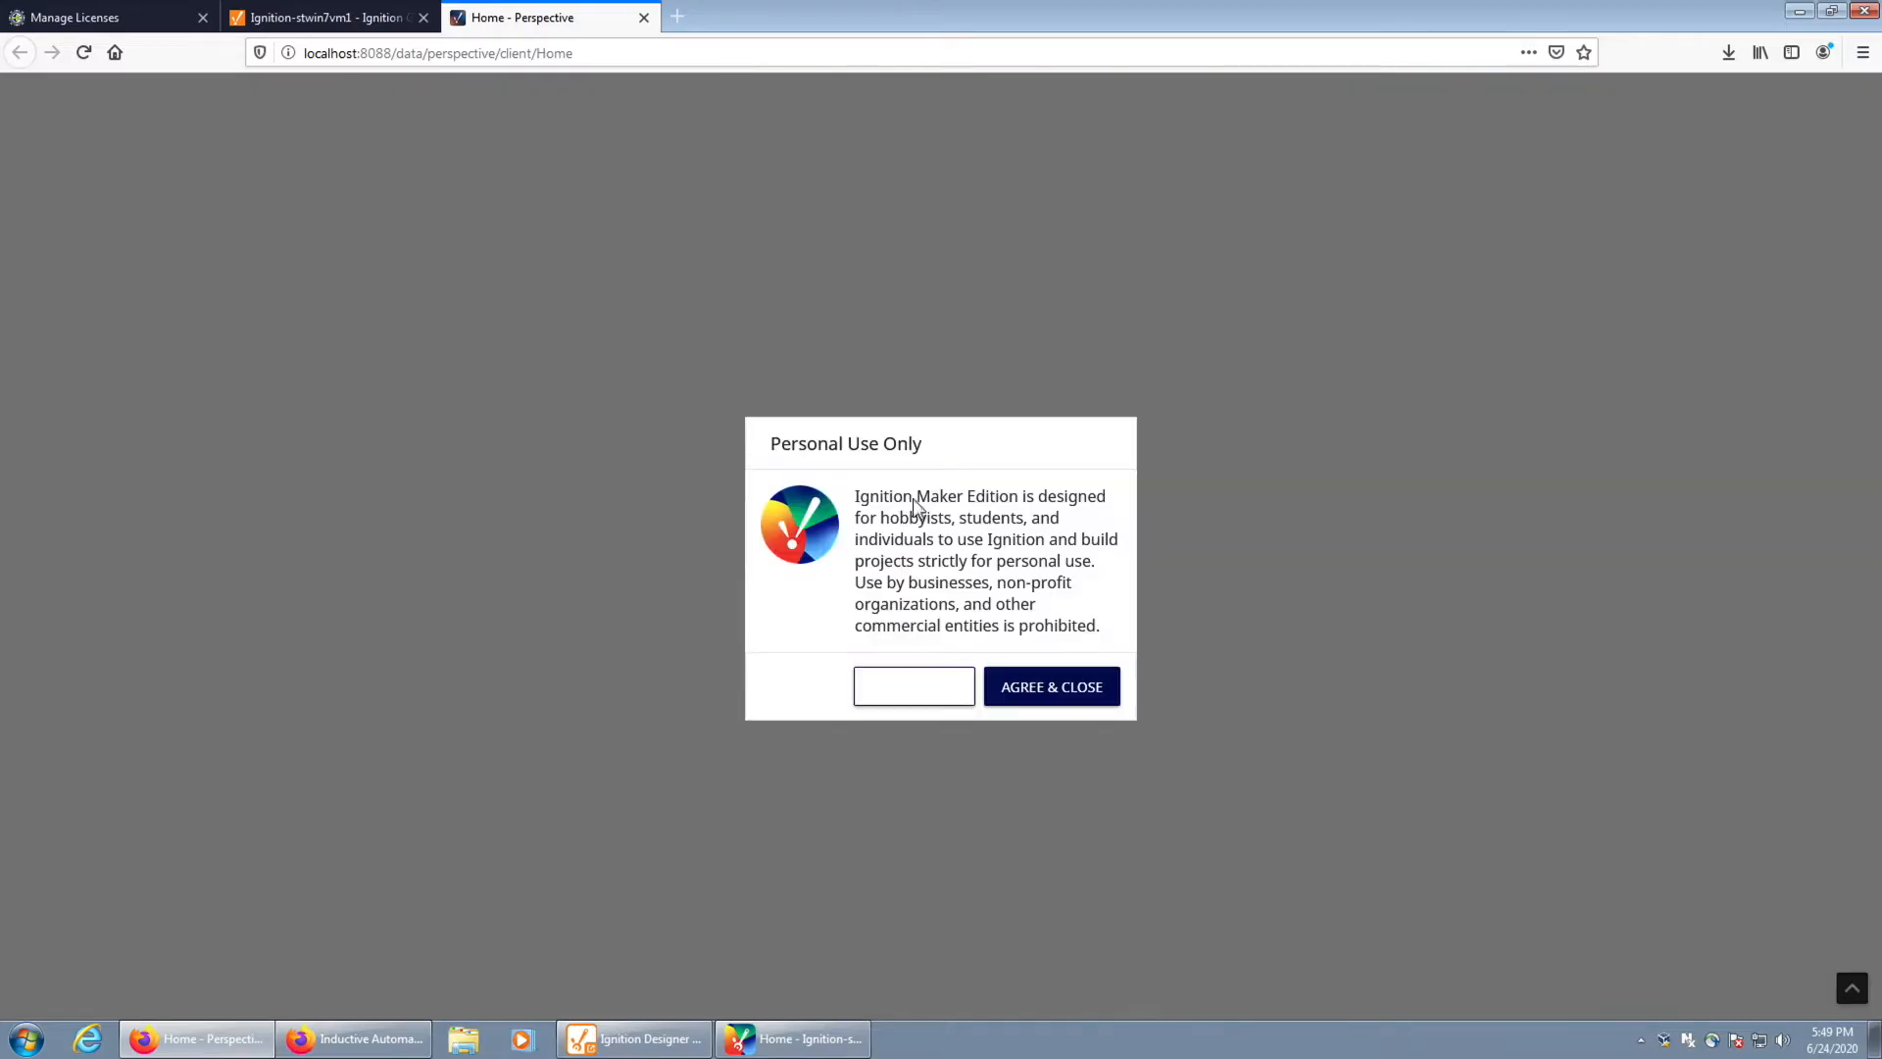
left_click(1052, 686)
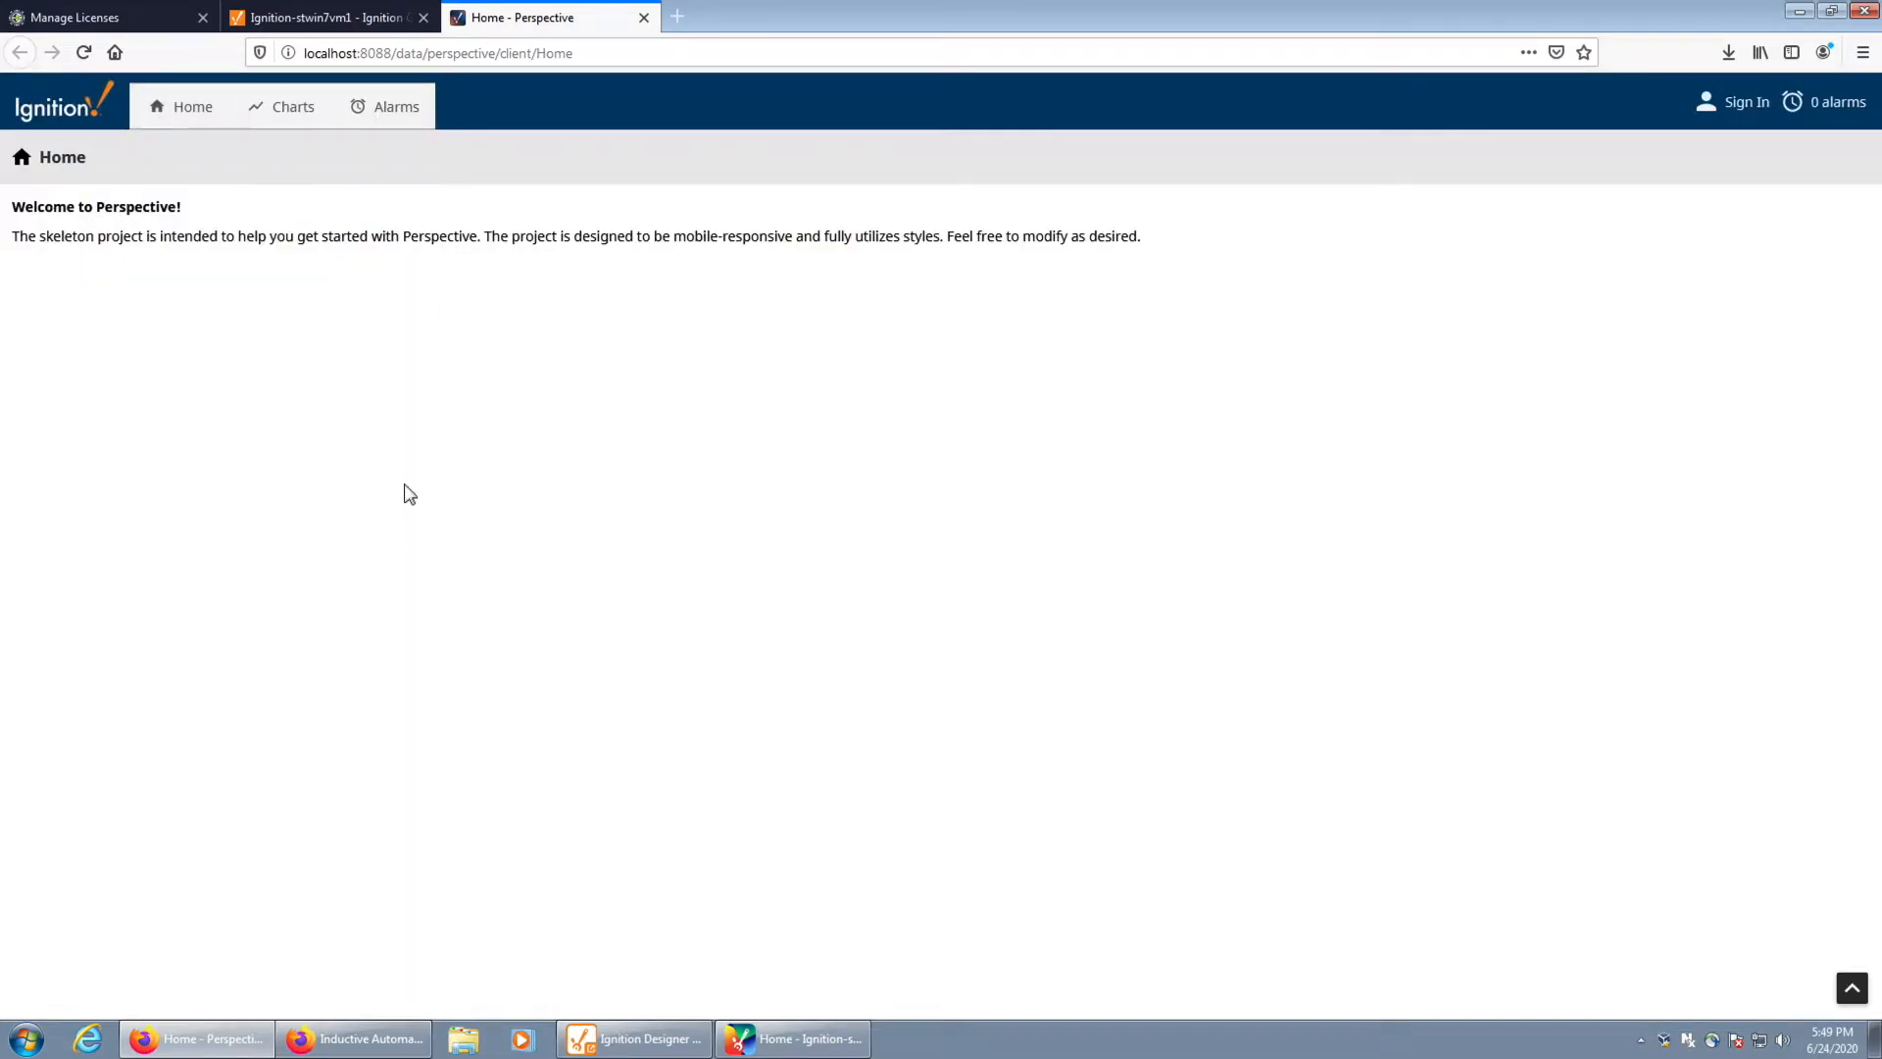
Switch to the Designer, open the Page/Home view, and compare it with the running Home session in the browser
left_click(802, 1038)
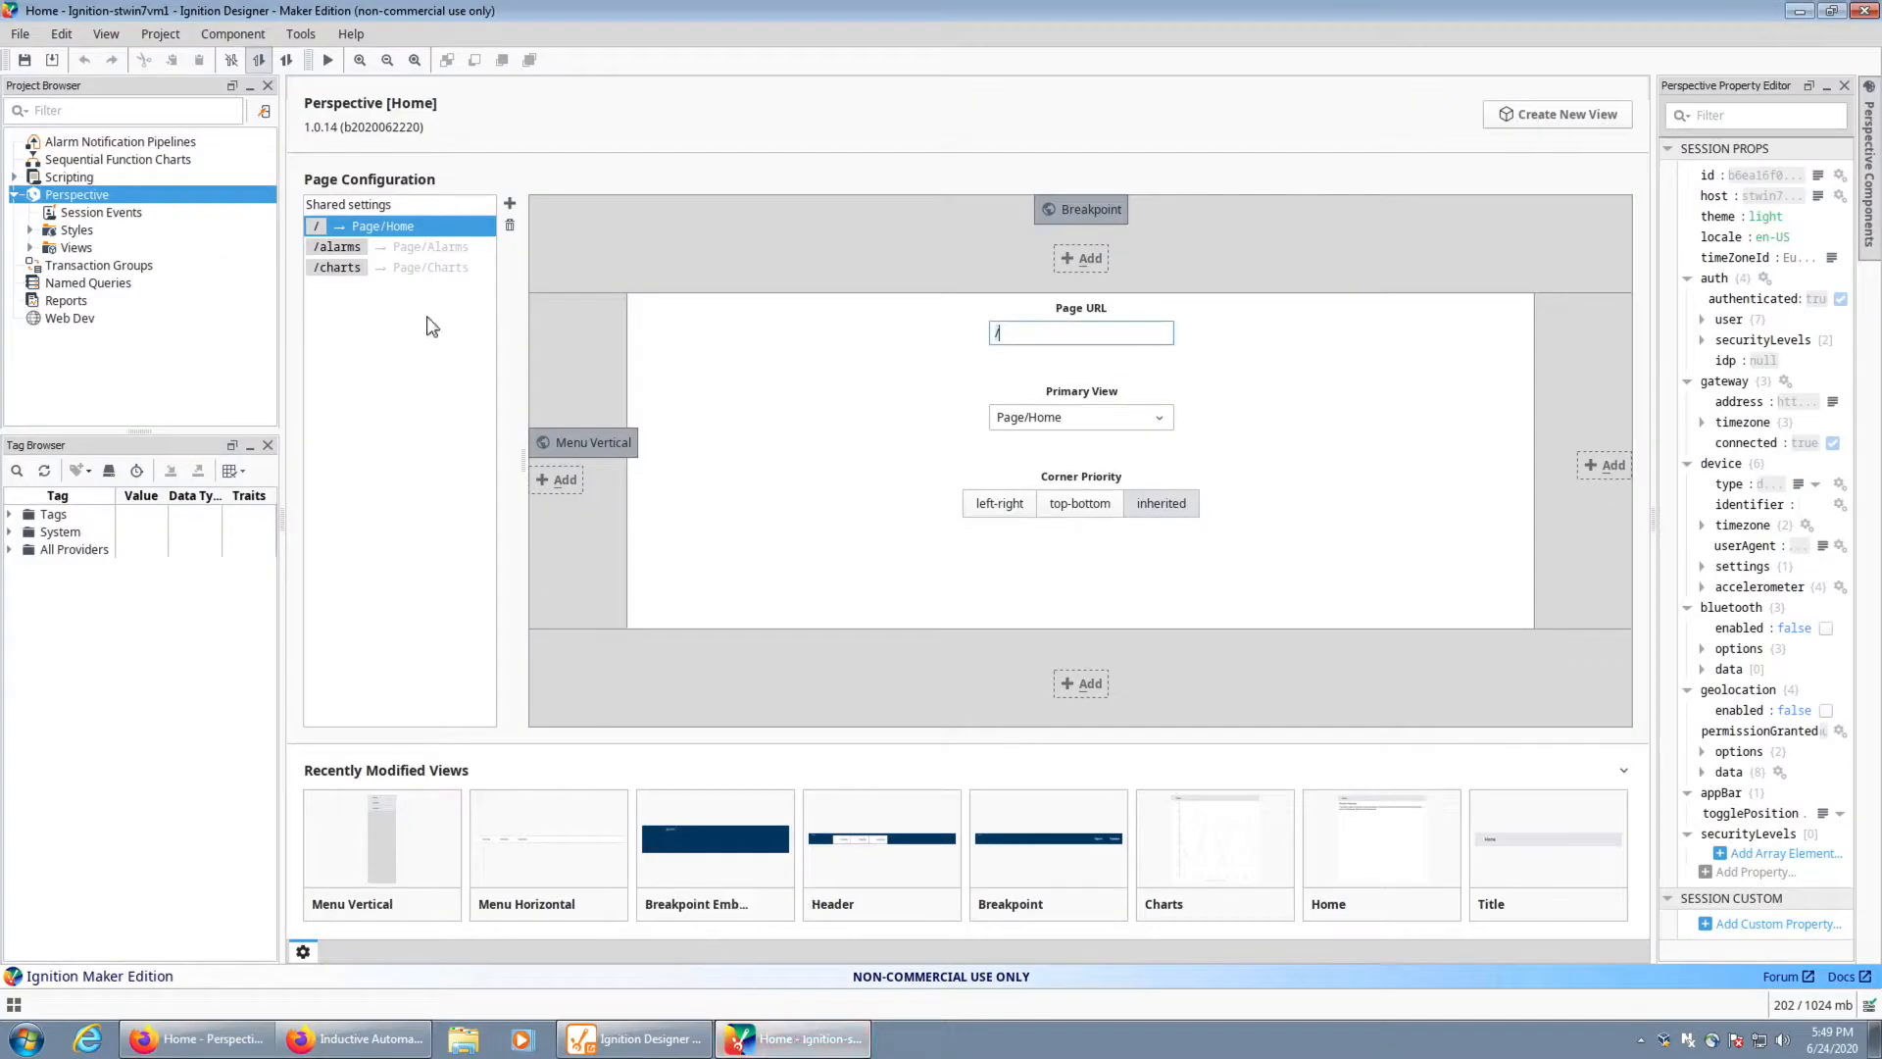
double_click(382, 234)
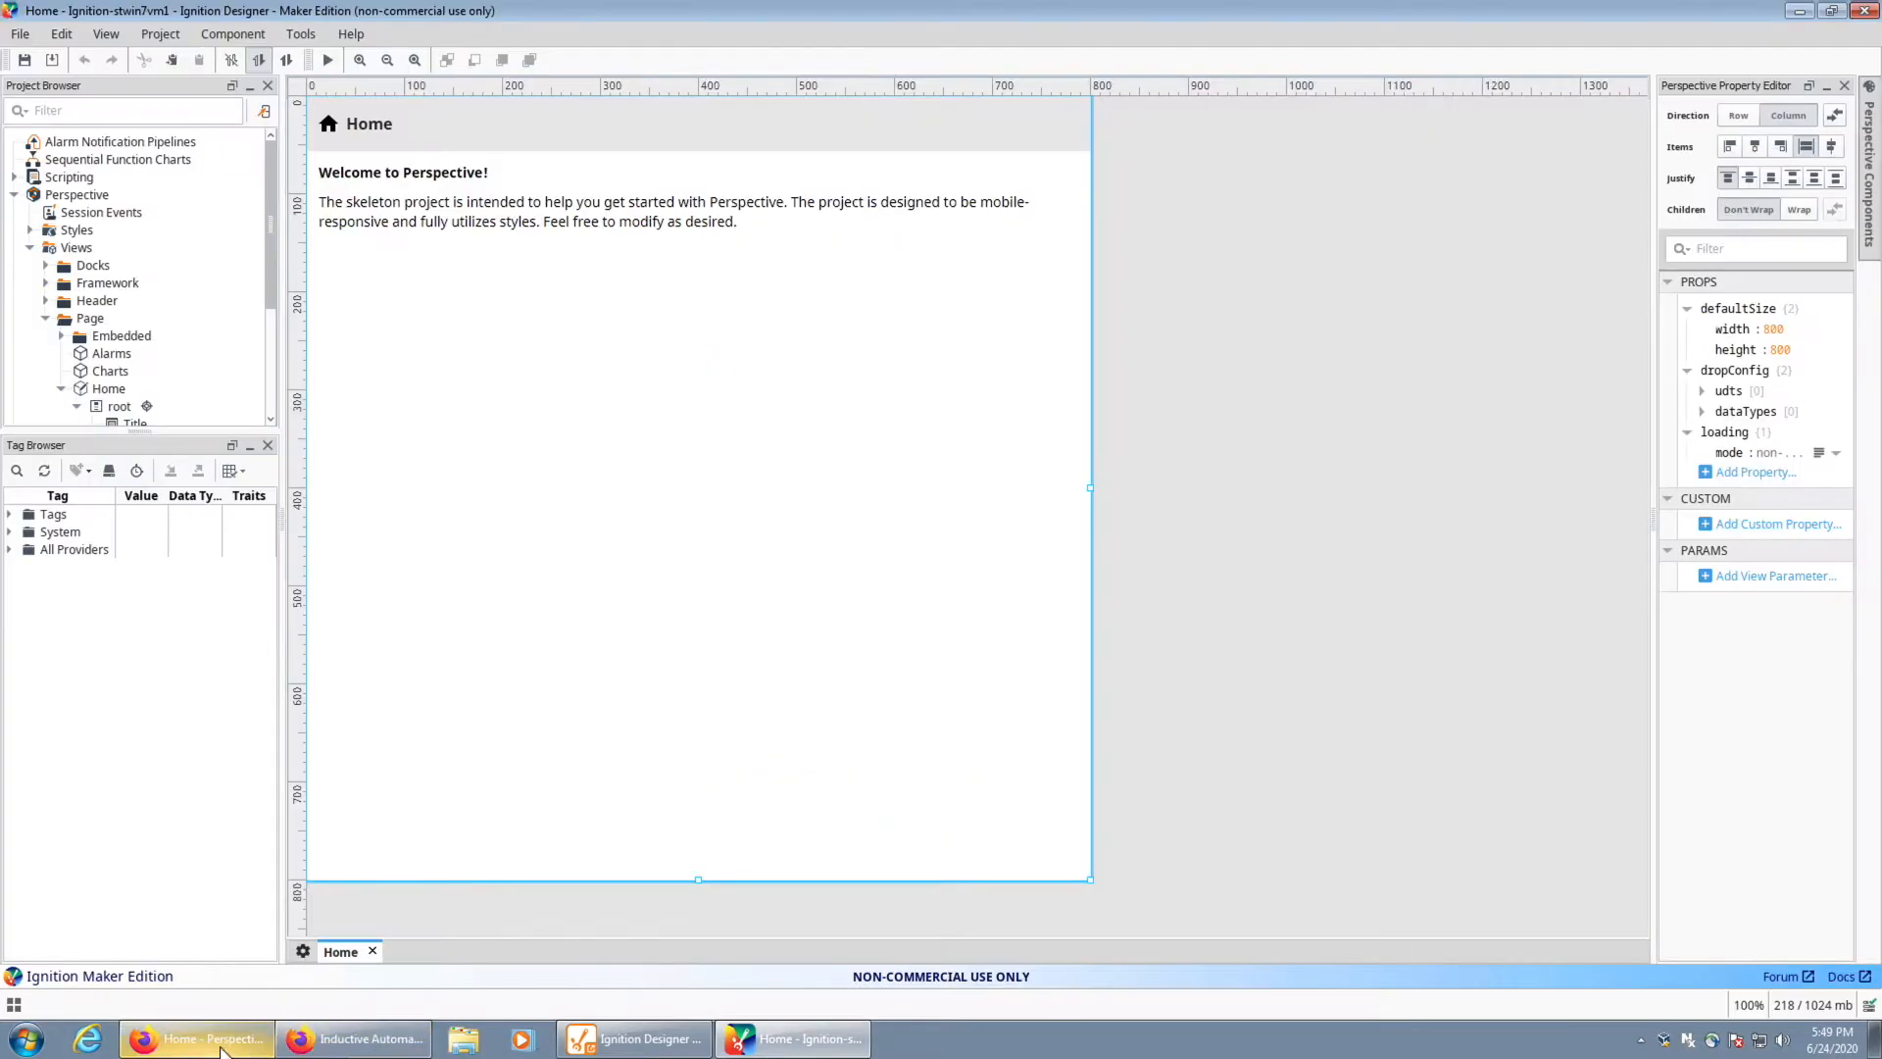
left_click(196, 1038)
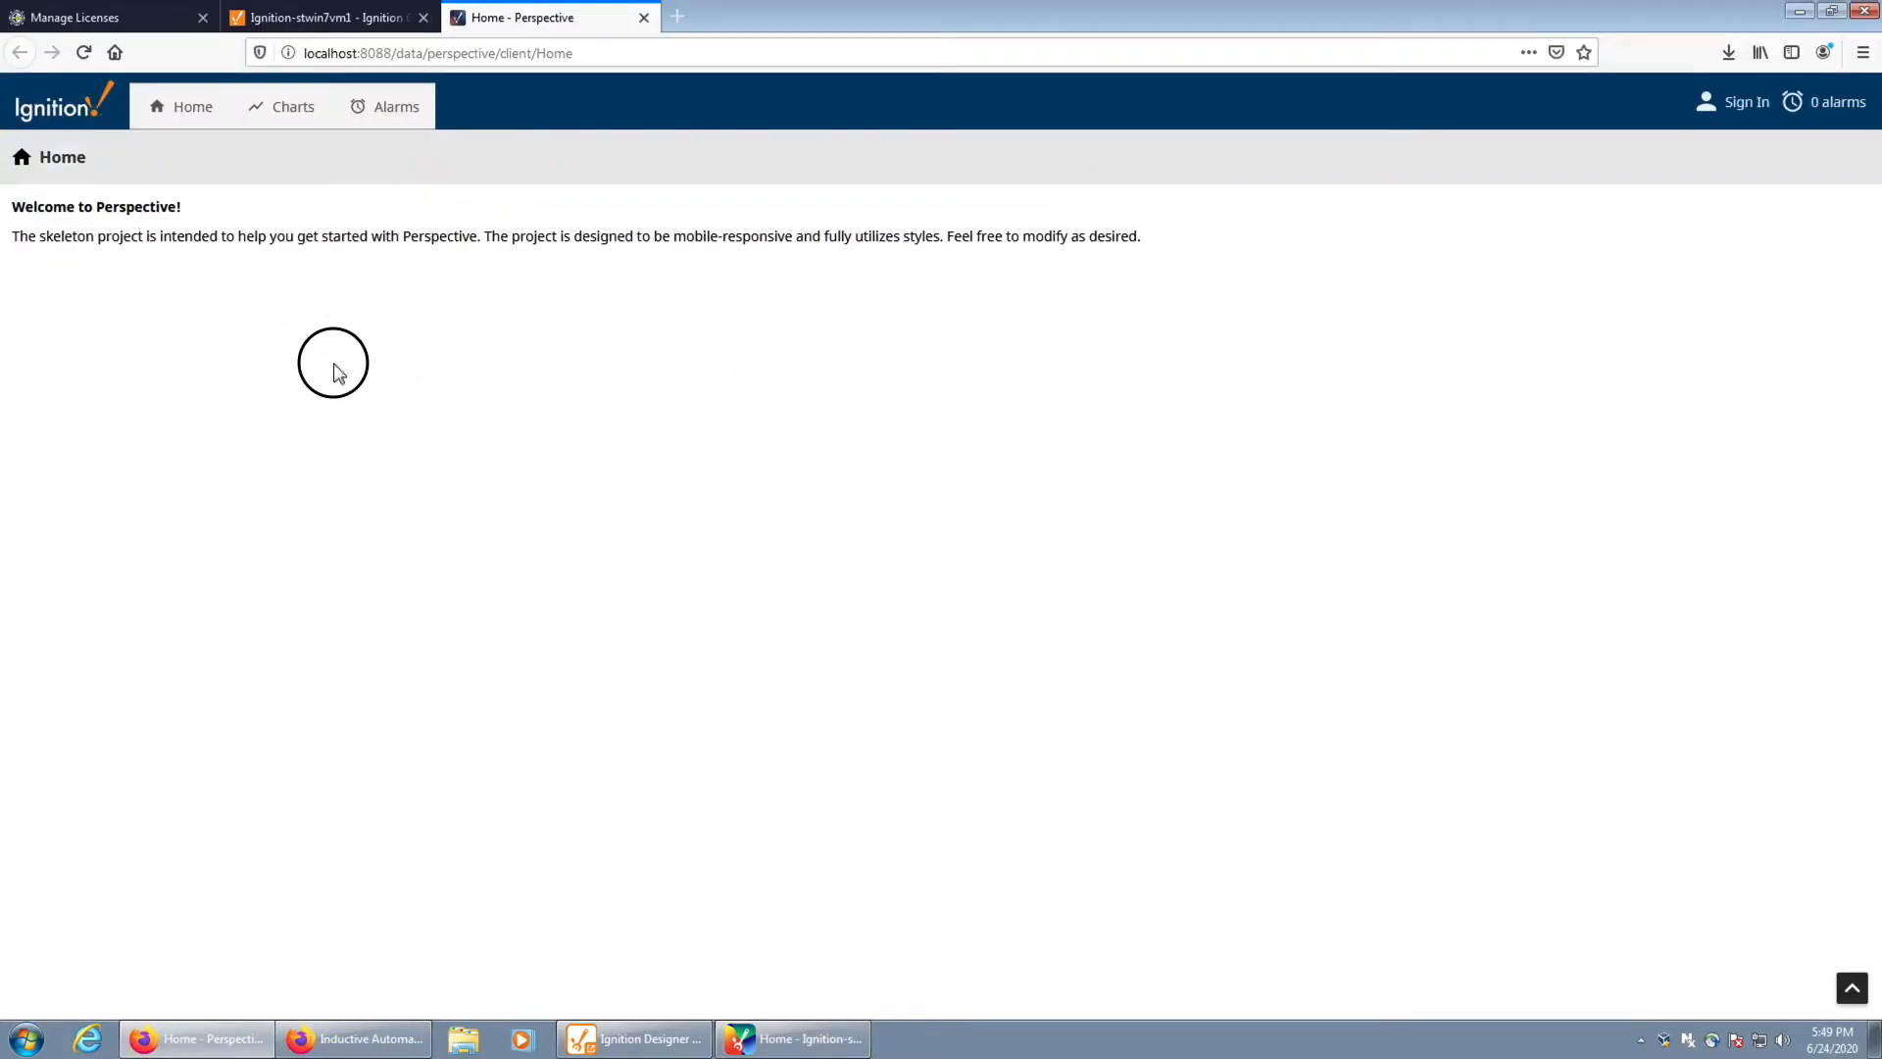
left_click_drag(331, 366, 890, 403)
left_click(890, 403)
left_click(789, 1038)
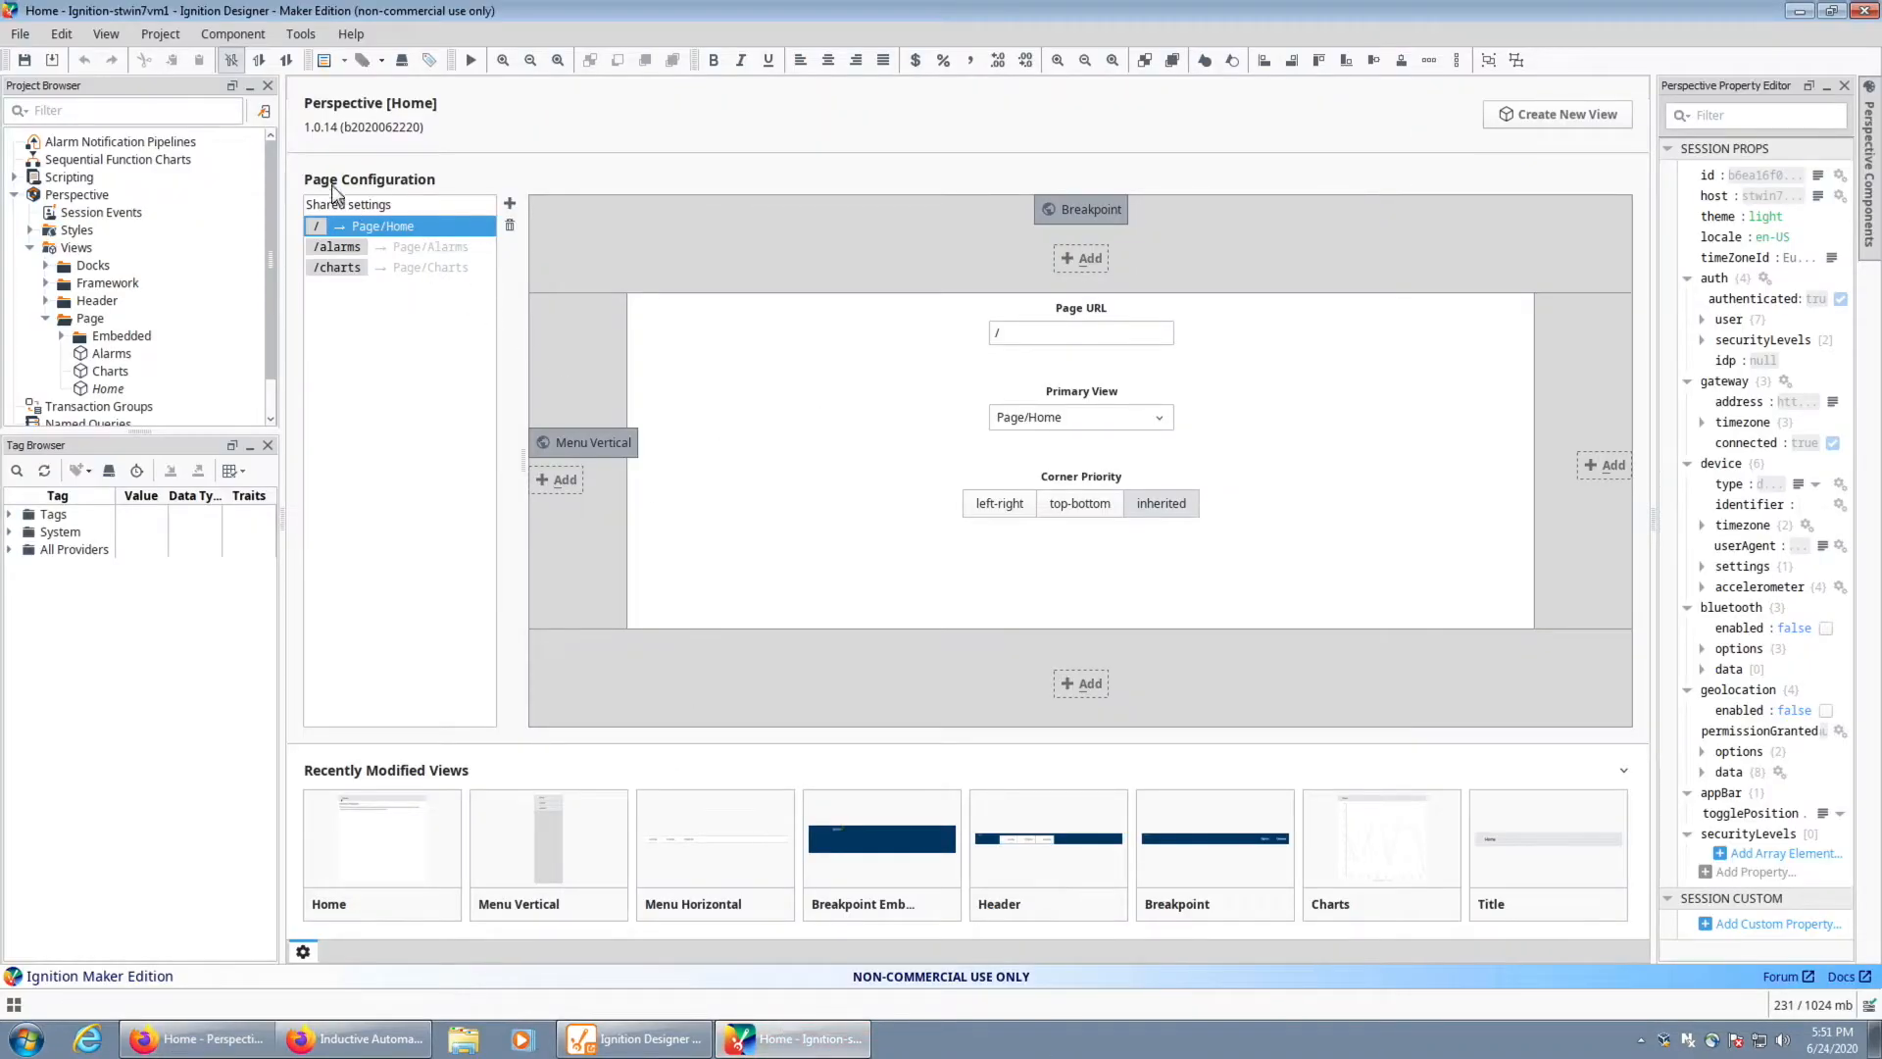
Reopen the Page/Home view from the page configuration and check it against the browser session again
left_click(358, 227)
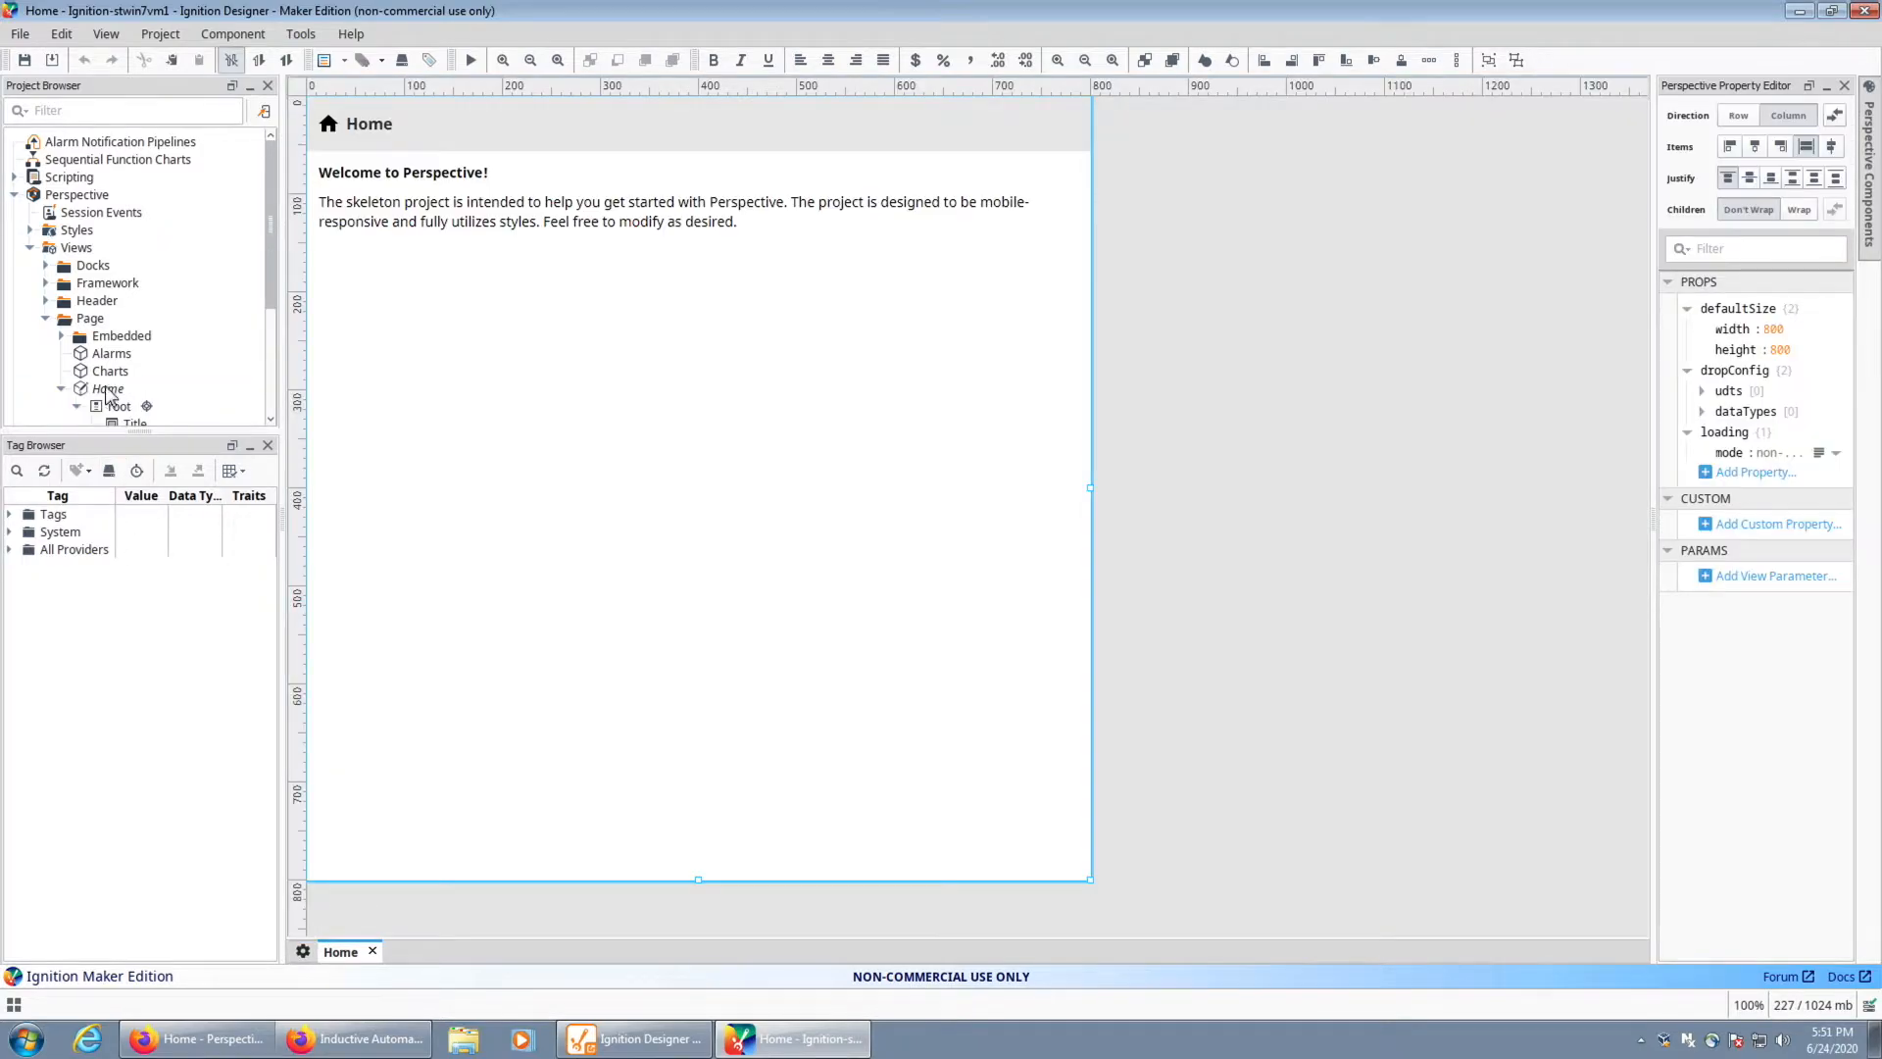
left_click(104, 390)
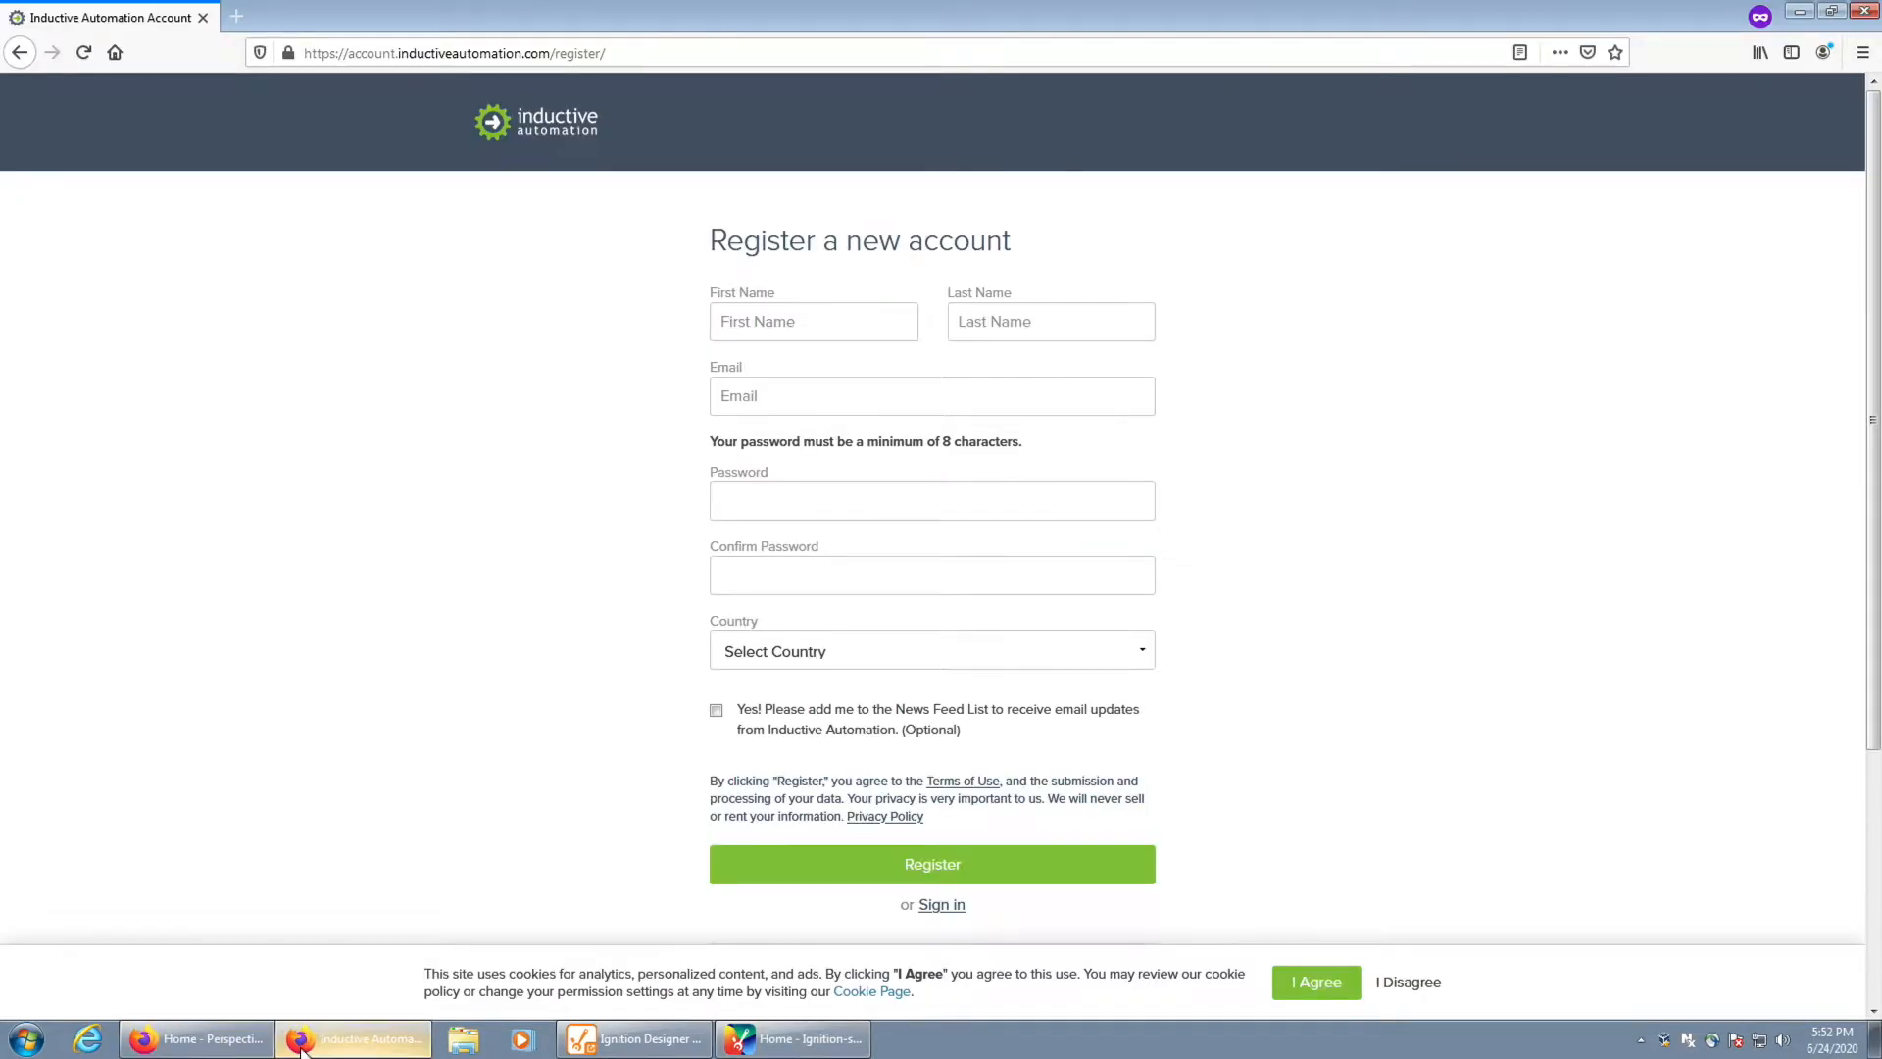
left_click(196, 1038)
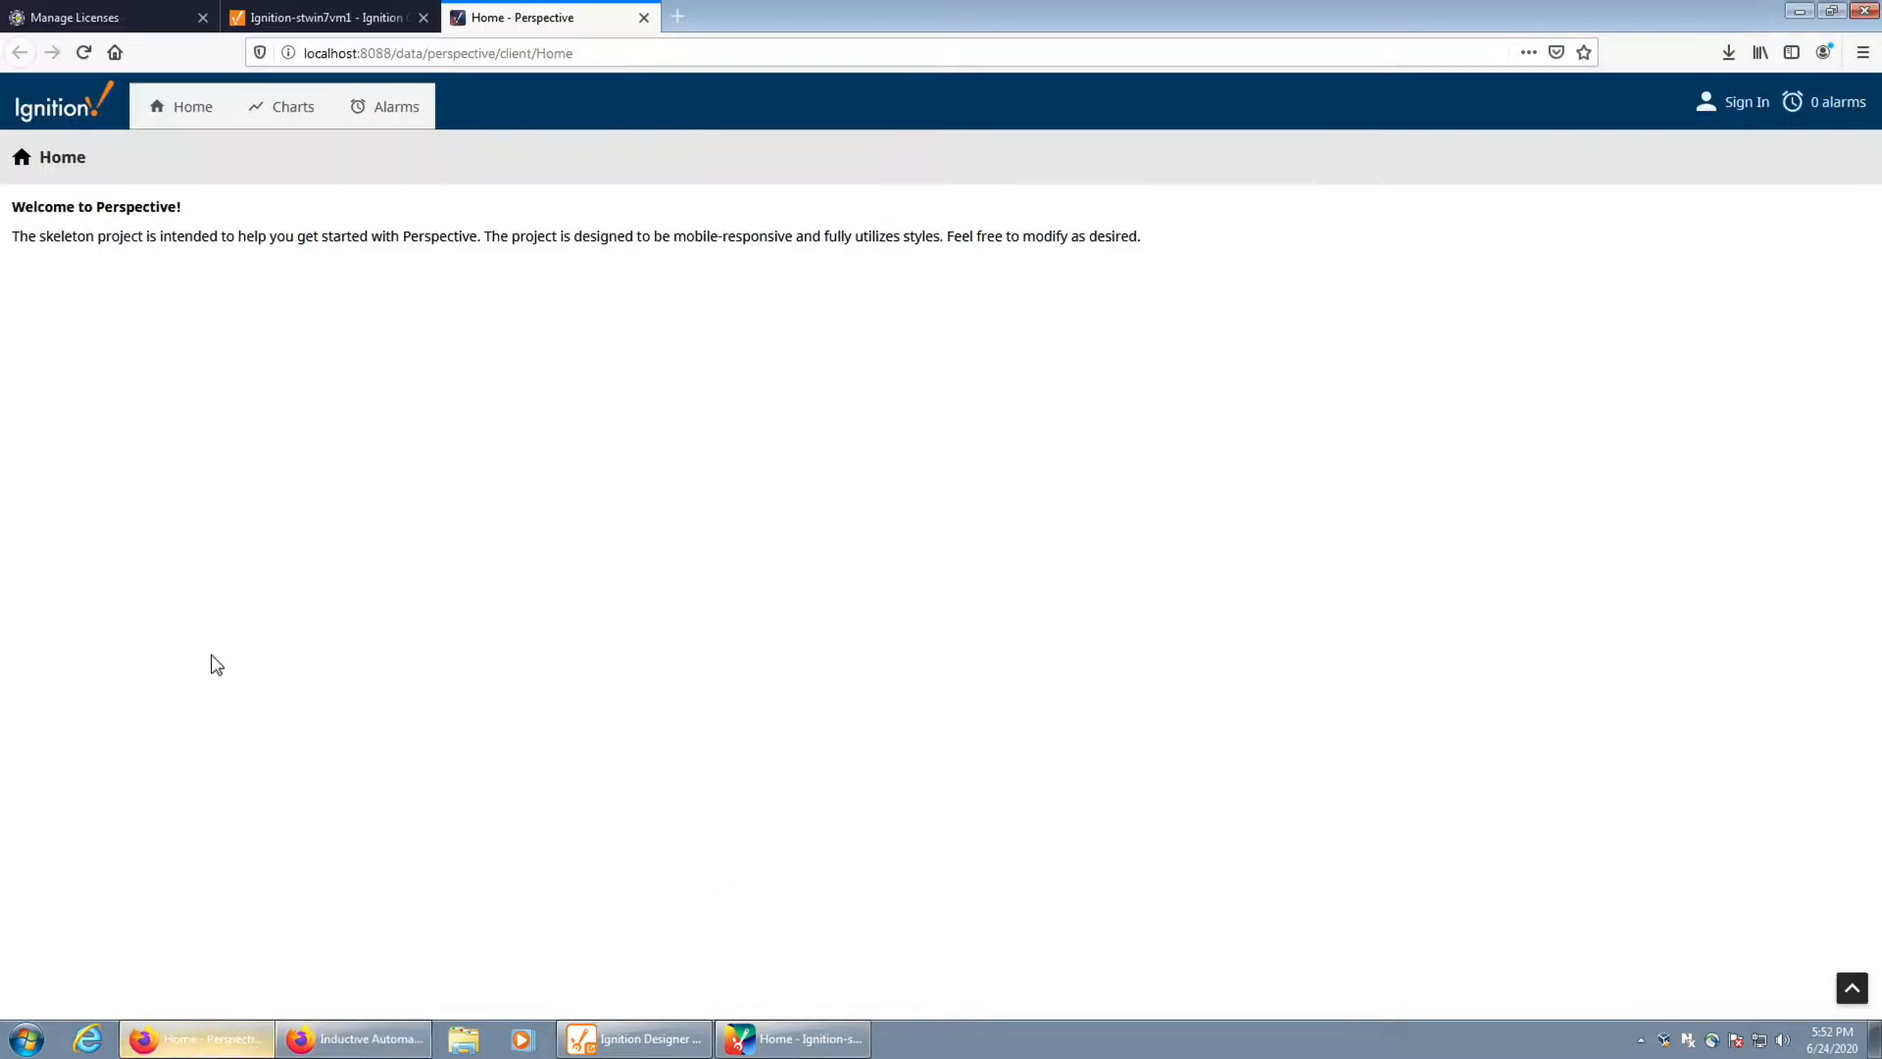
left_click(765, 1024)
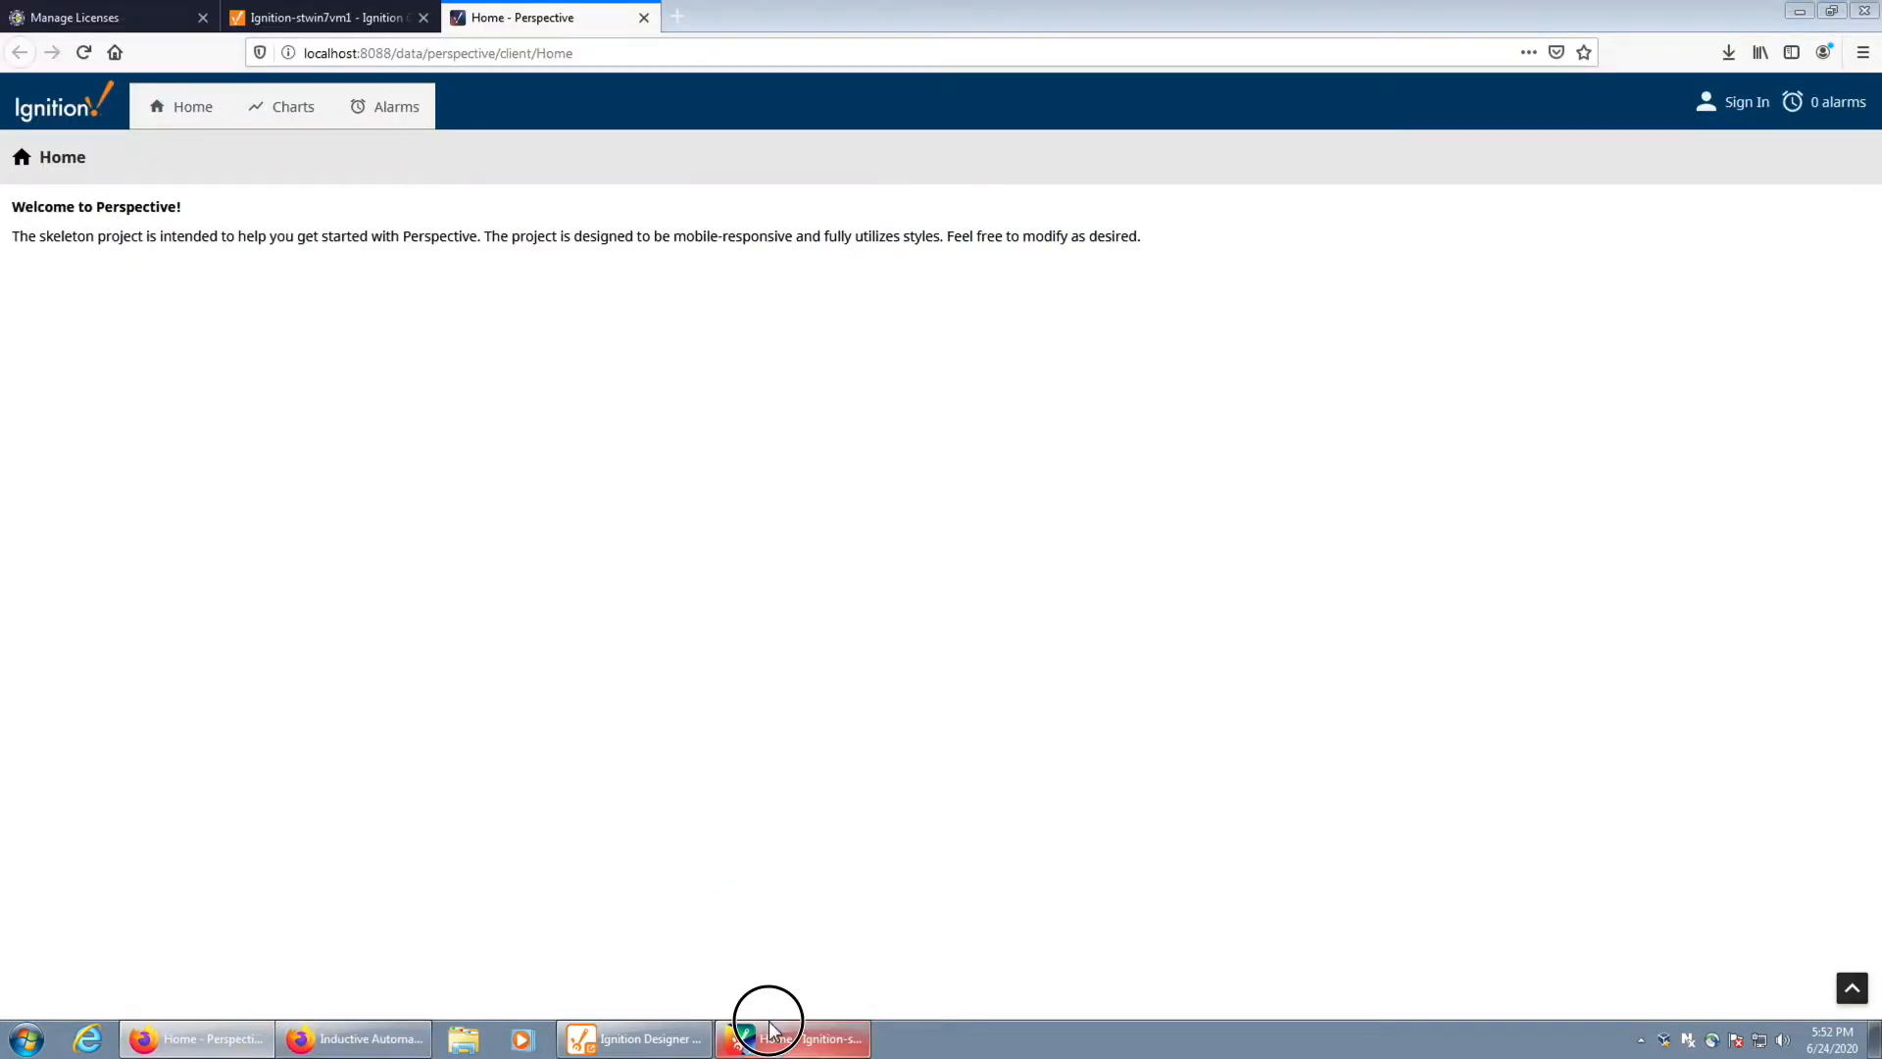
Enlarge the Project Browser and select the Home view inside the Page folder under Views
left_click_drag(137, 431, 155, 632)
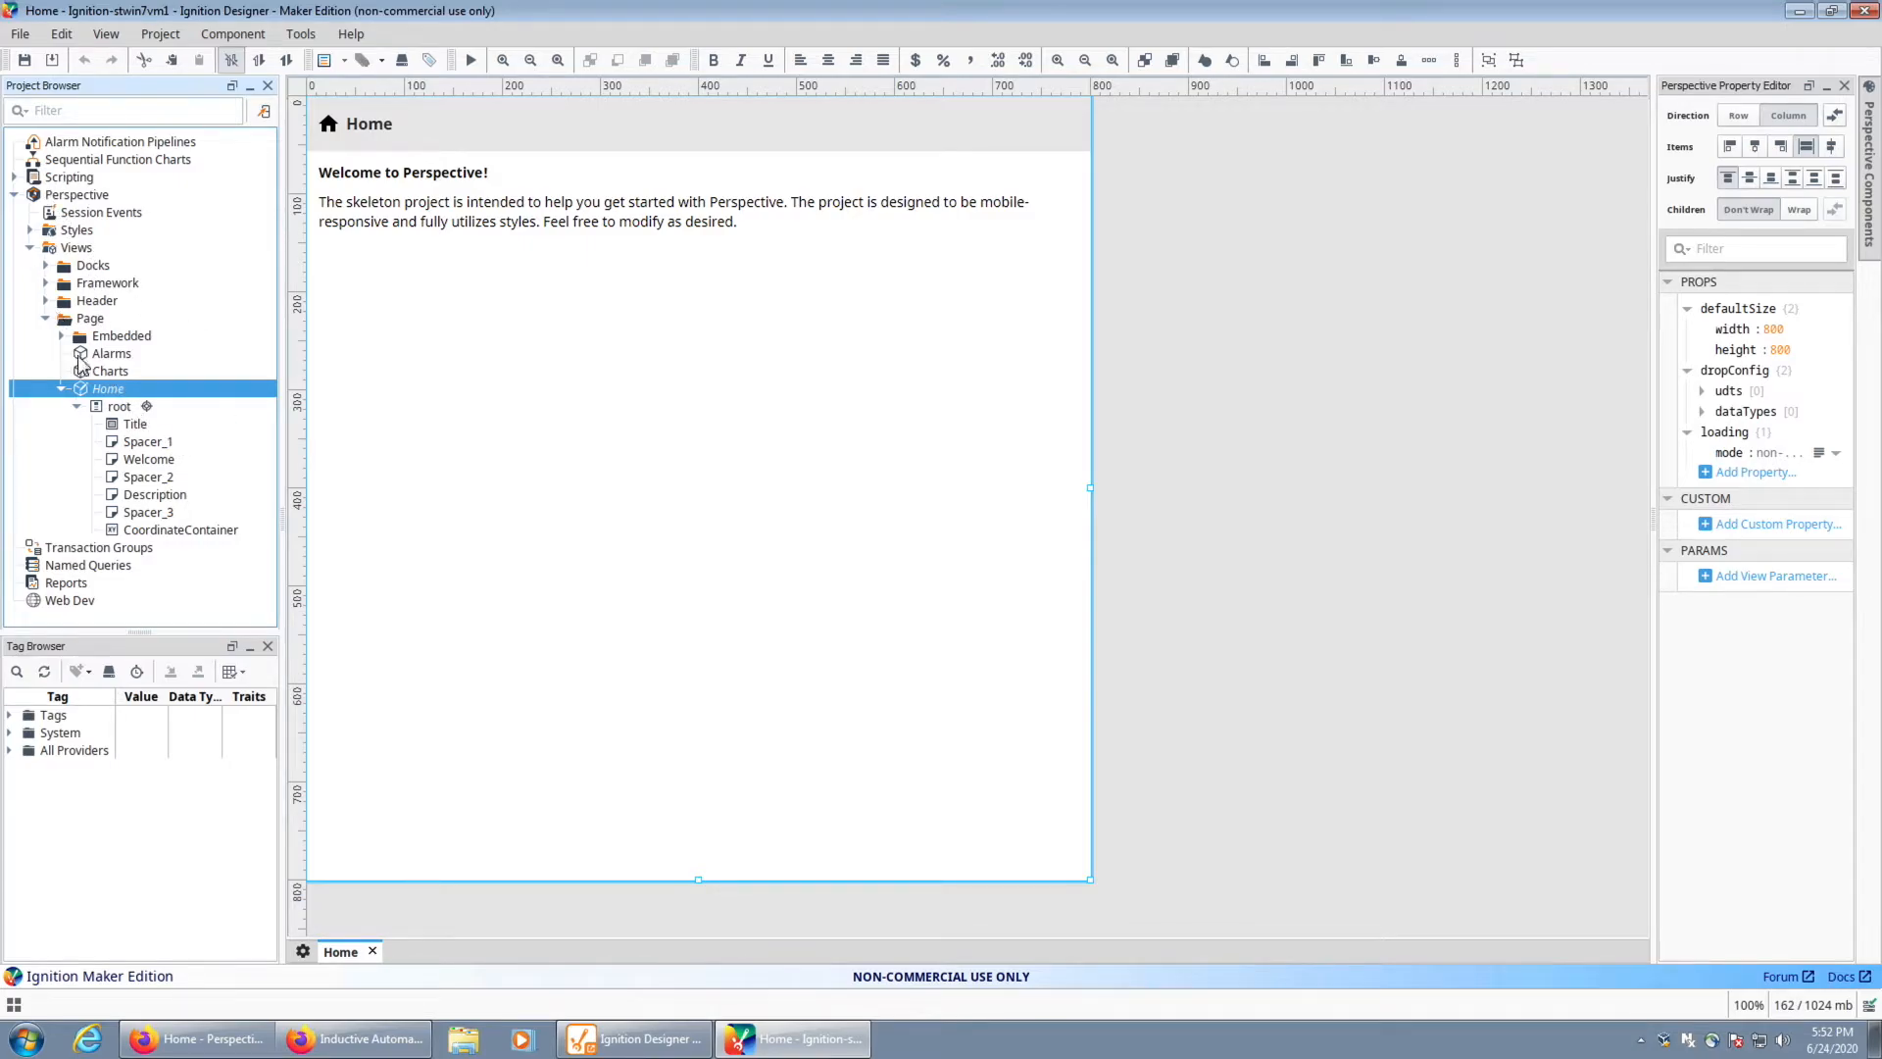
left_click(69, 249)
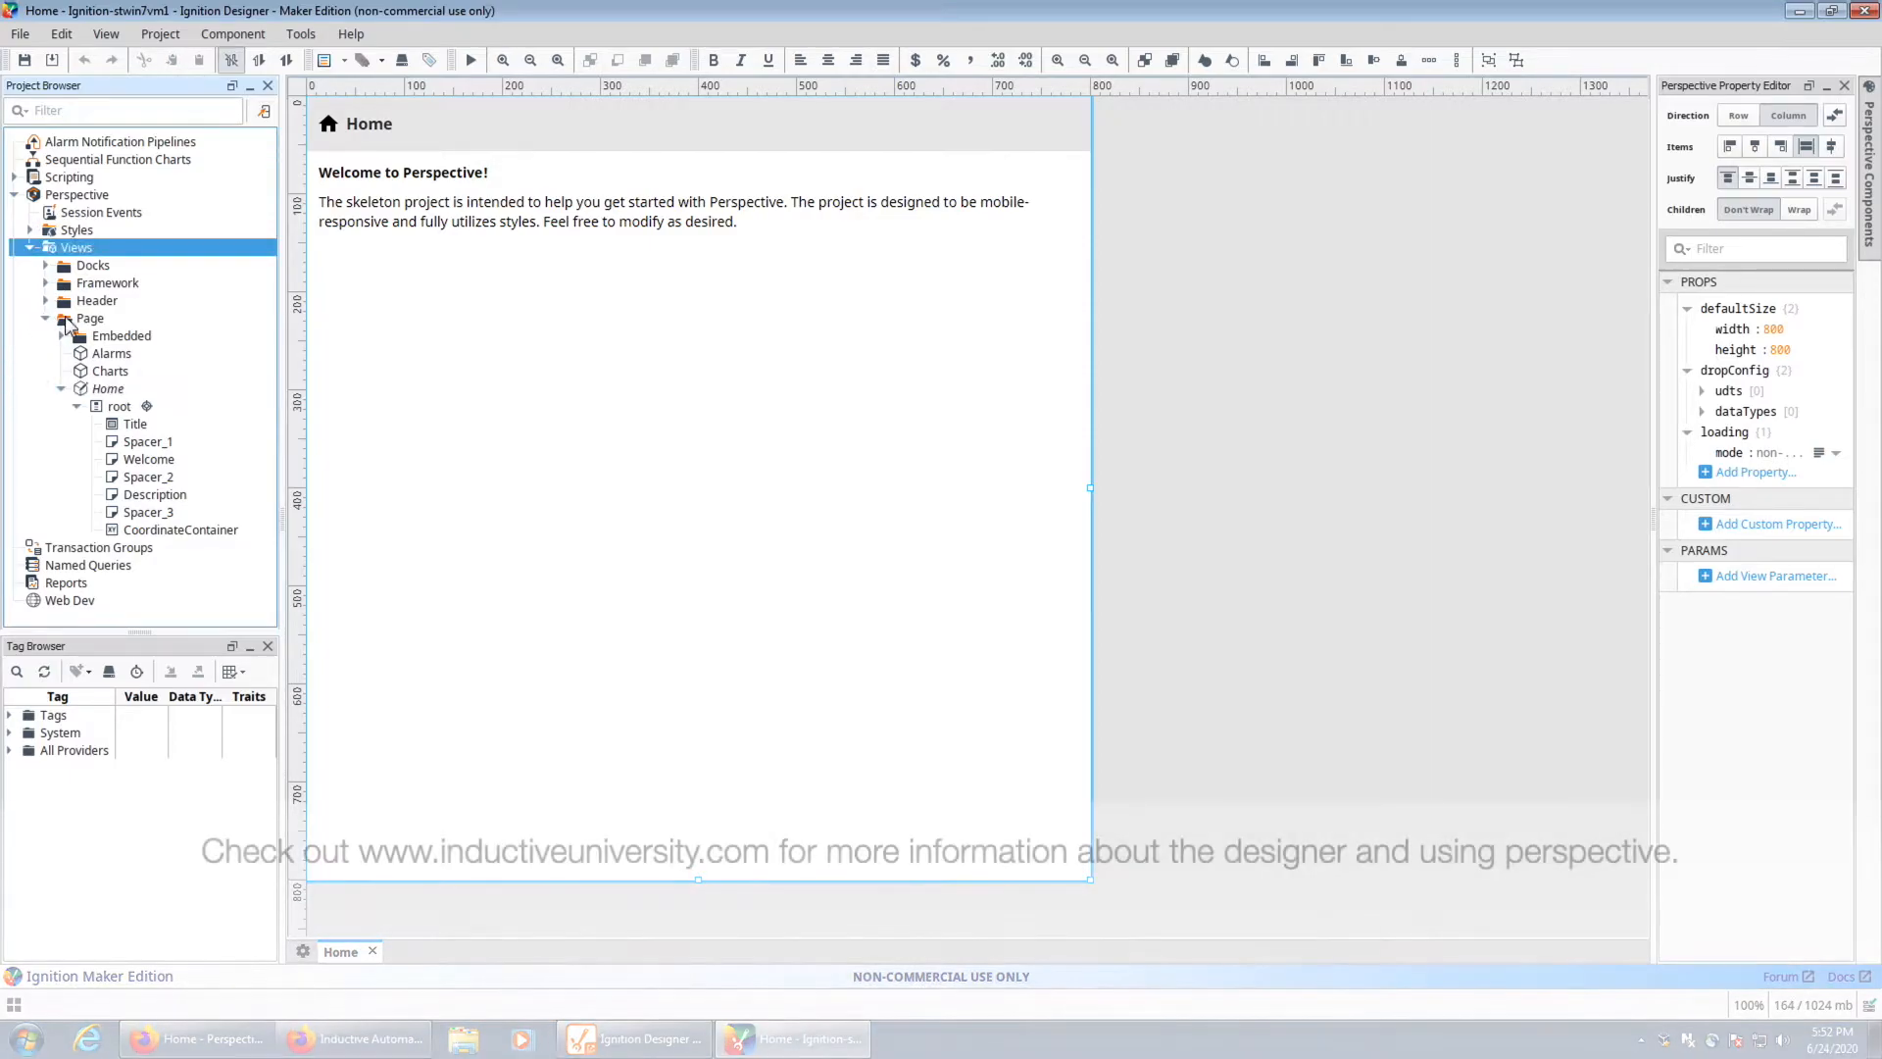
left_click(61, 318)
left_click(108, 389)
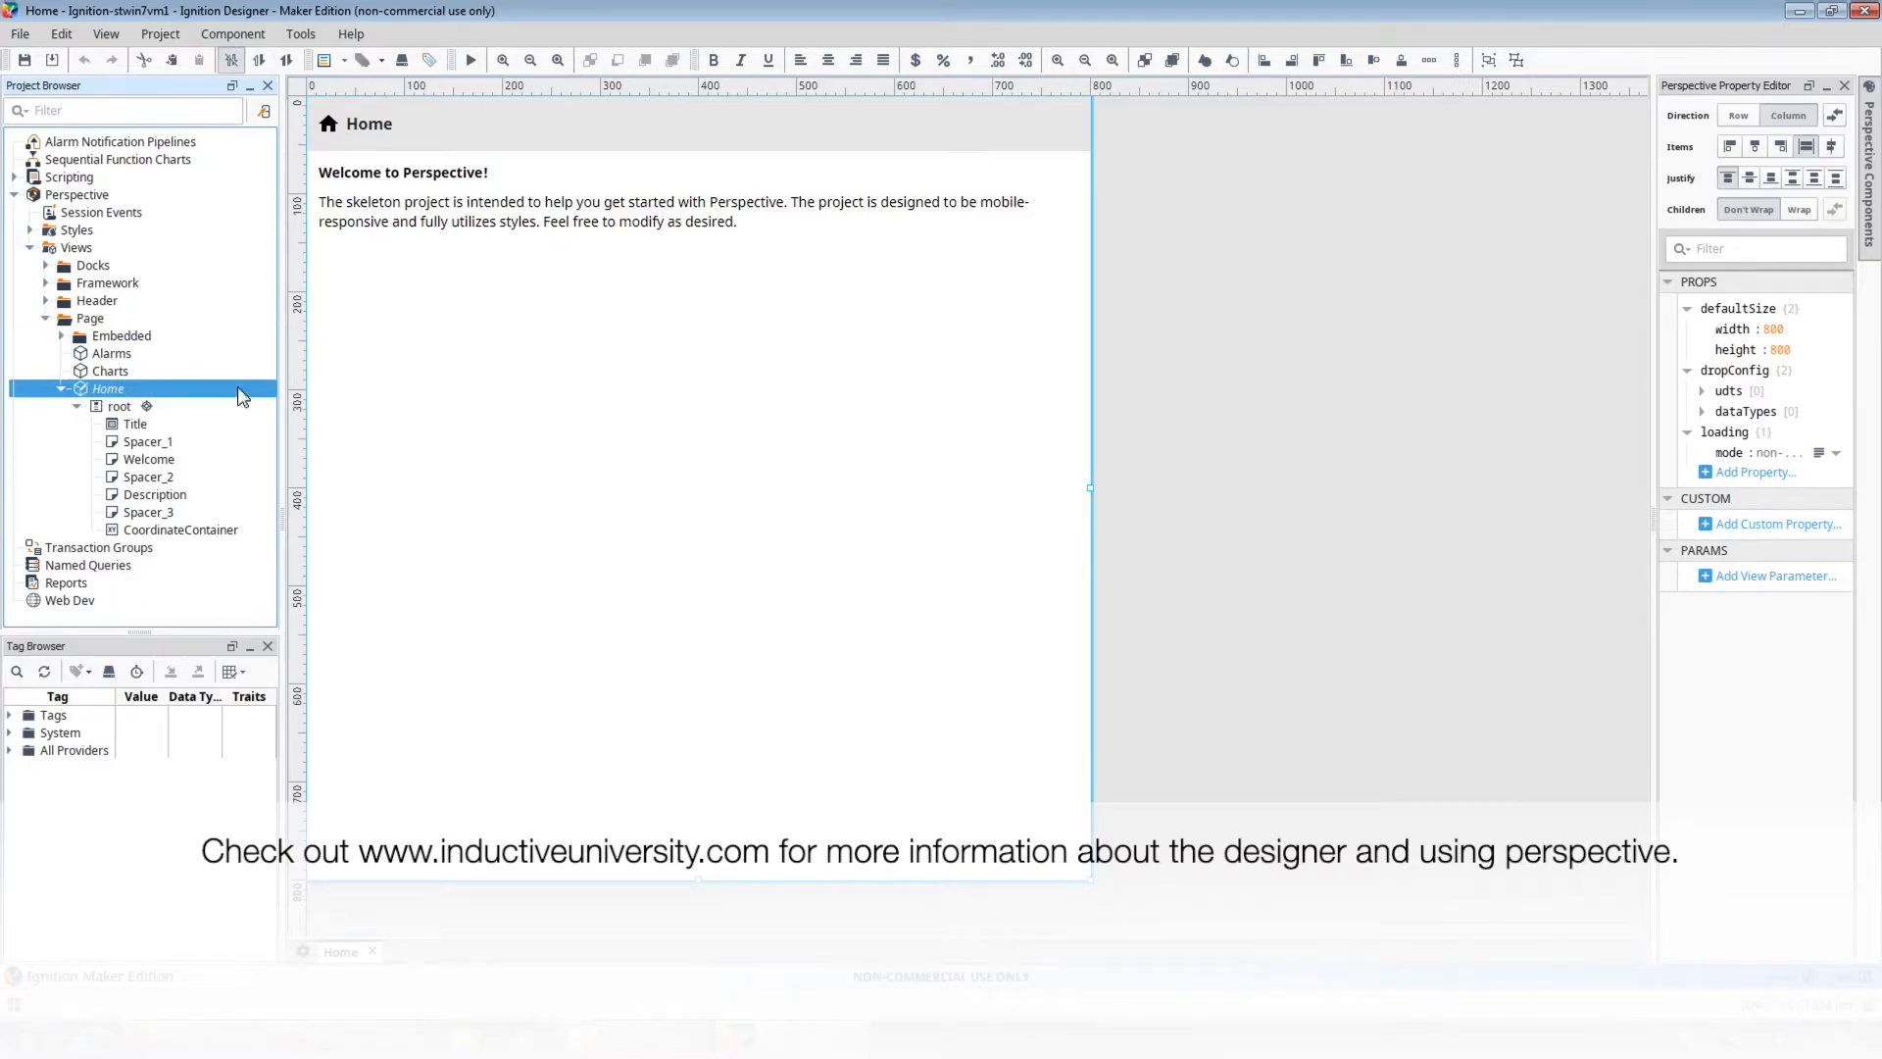
Change the welcome label's text to "Welcome to my house!" in a widened Property Editor and save the project
left_click(443, 177)
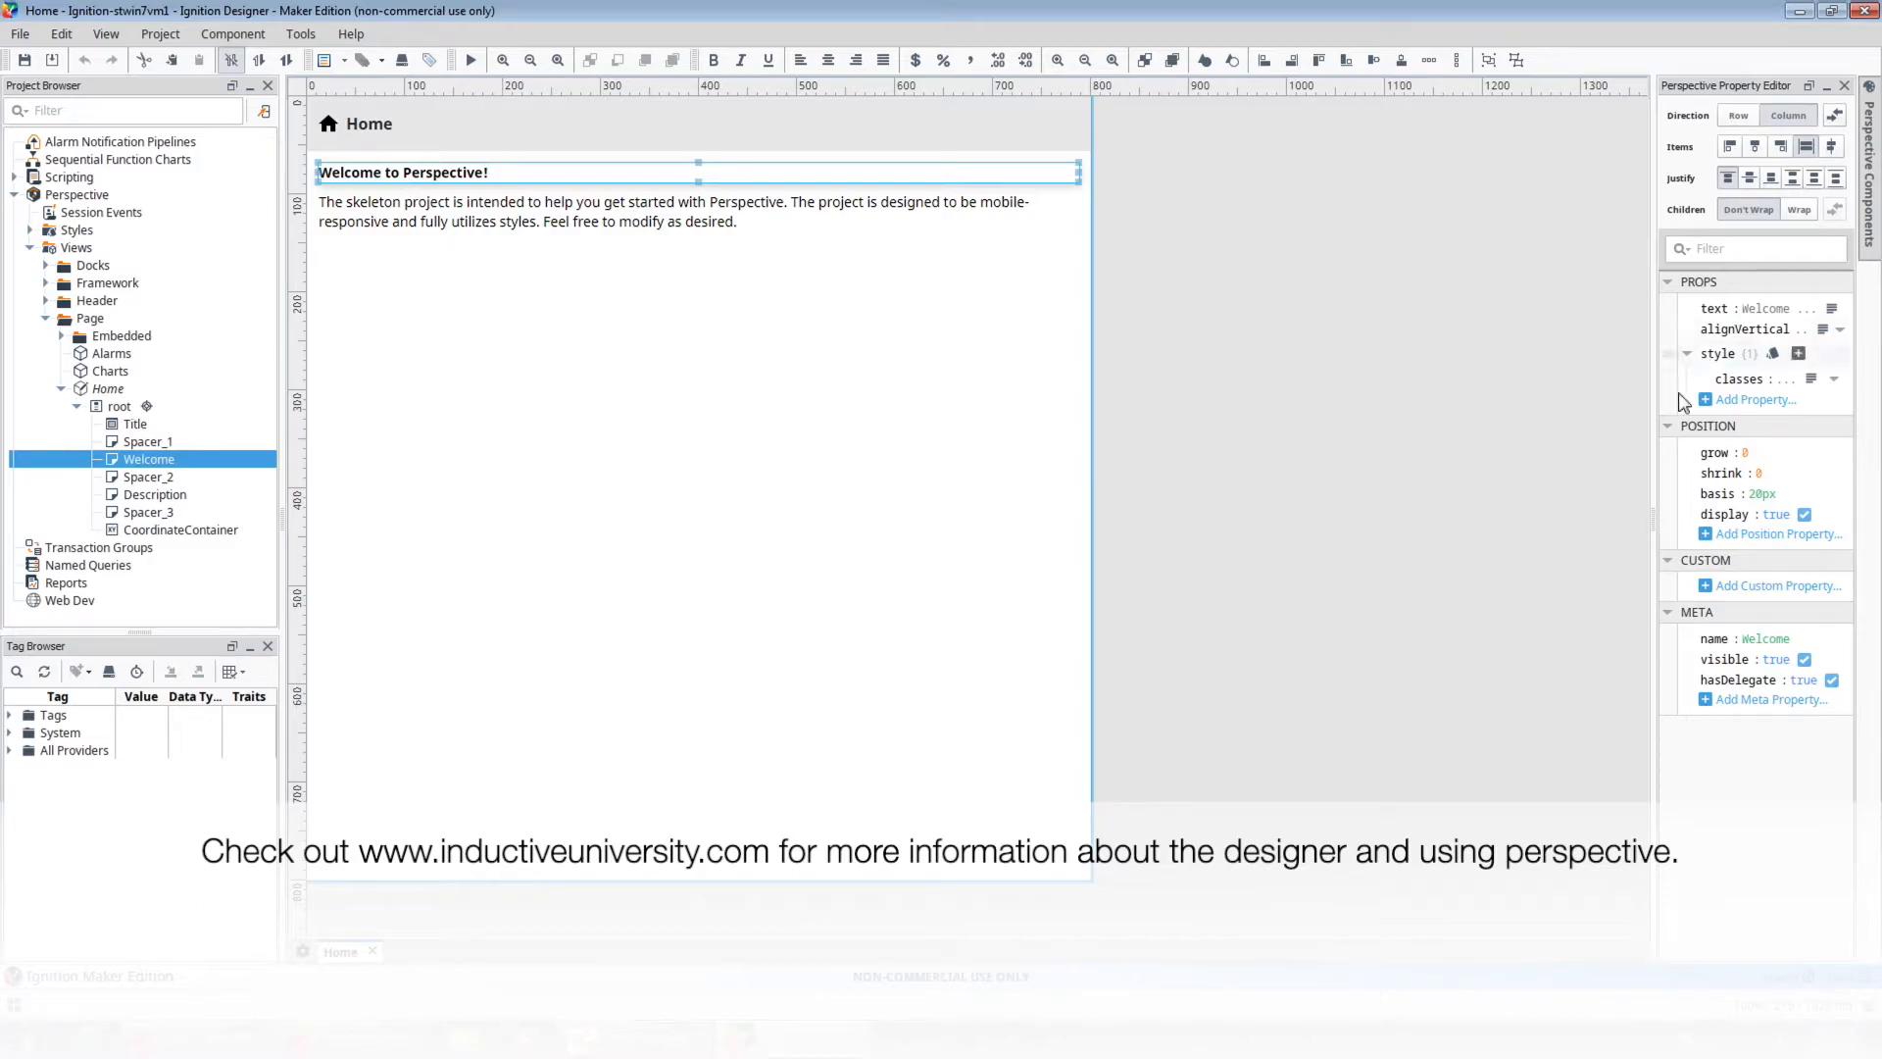
left_click_drag(1655, 422, 1270, 420)
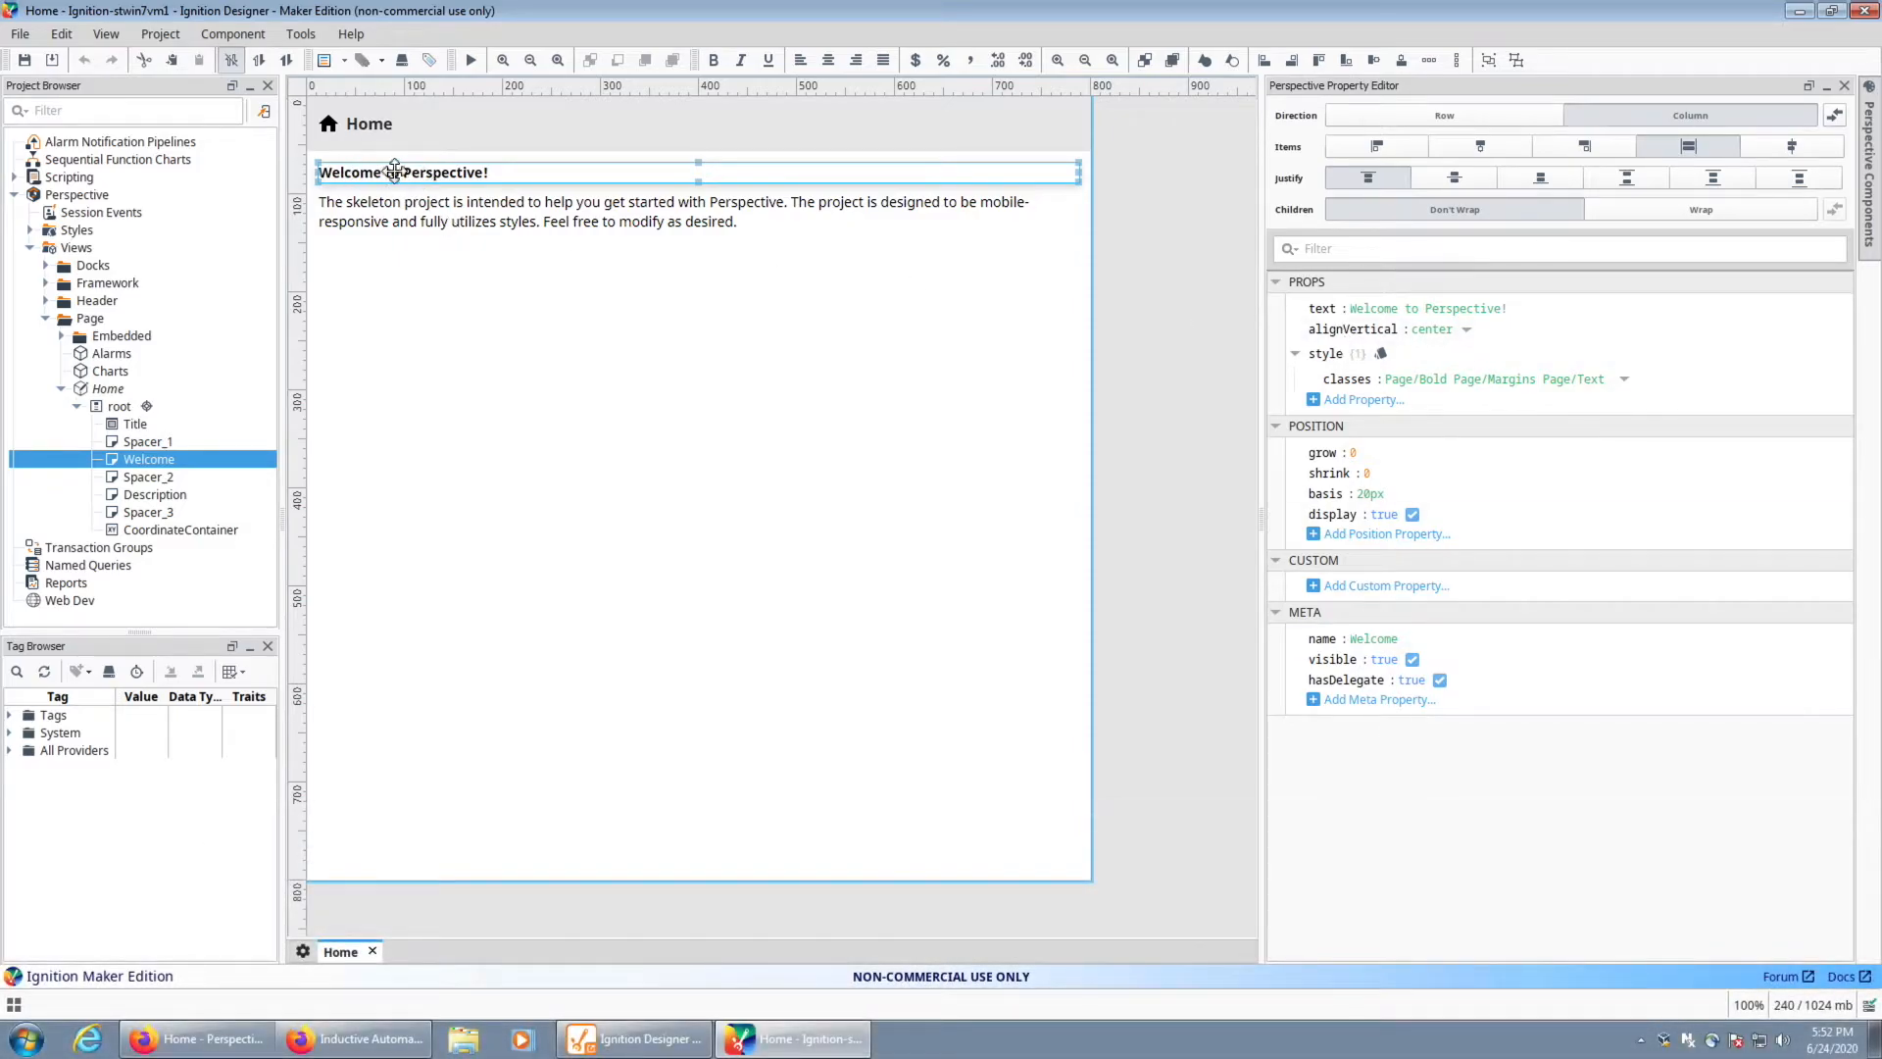
left_click(1354, 309)
left_click_drag(1353, 309, 1509, 310)
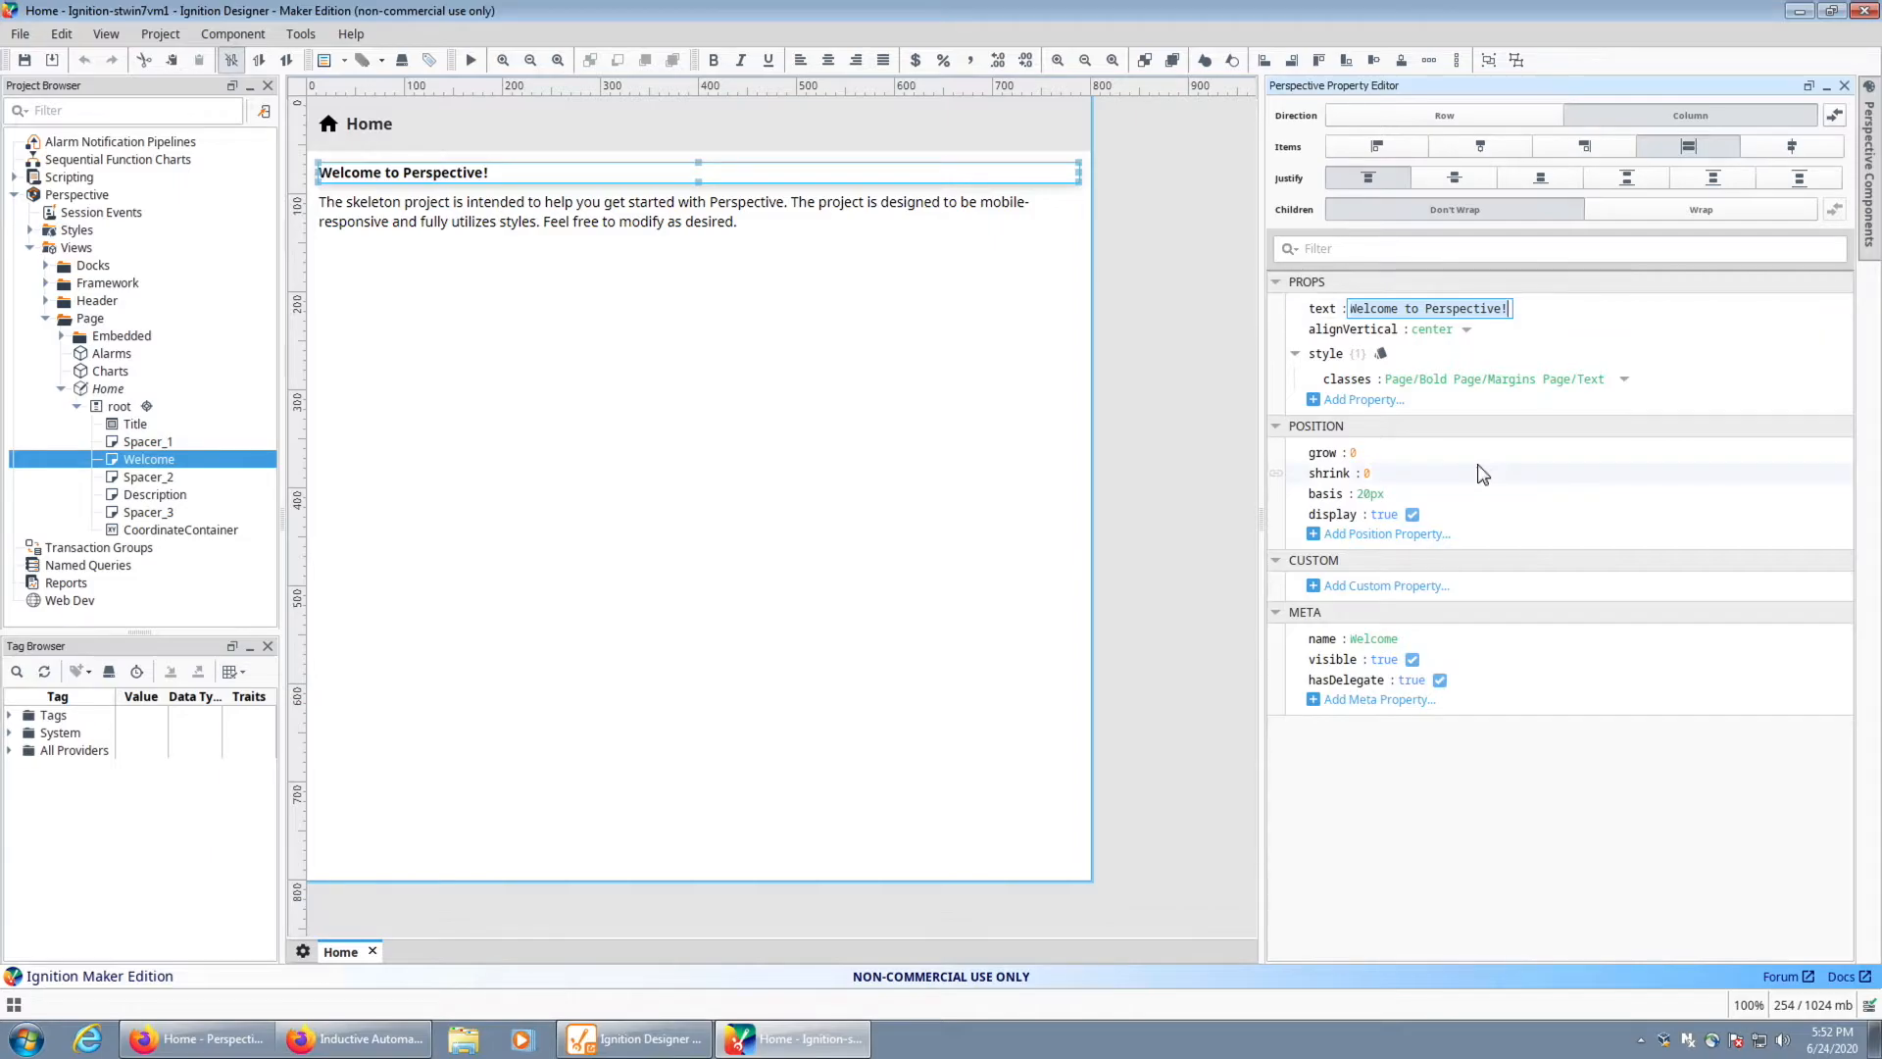
type("Welcome to my house.")
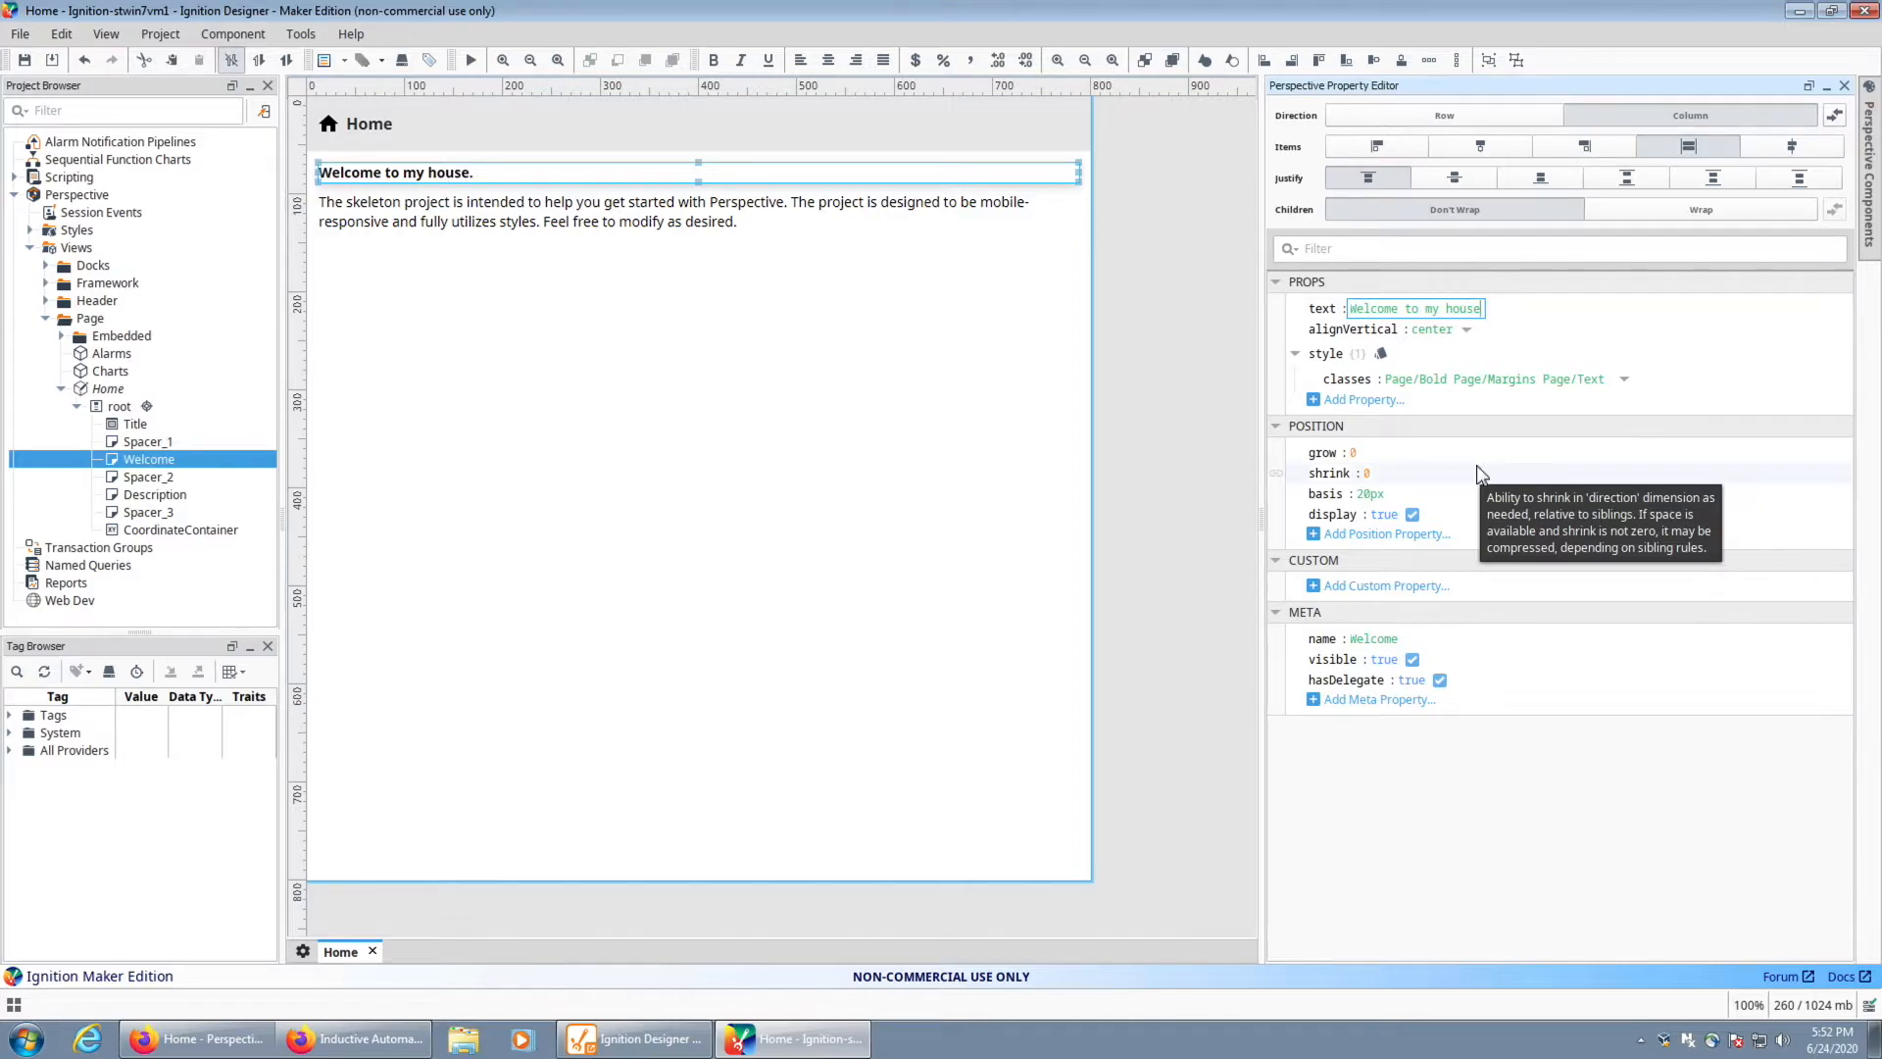
type("!")
left_click(24, 59)
Check the edited welcome text in the running browser session, and return to the Designer
left_click(217, 1036)
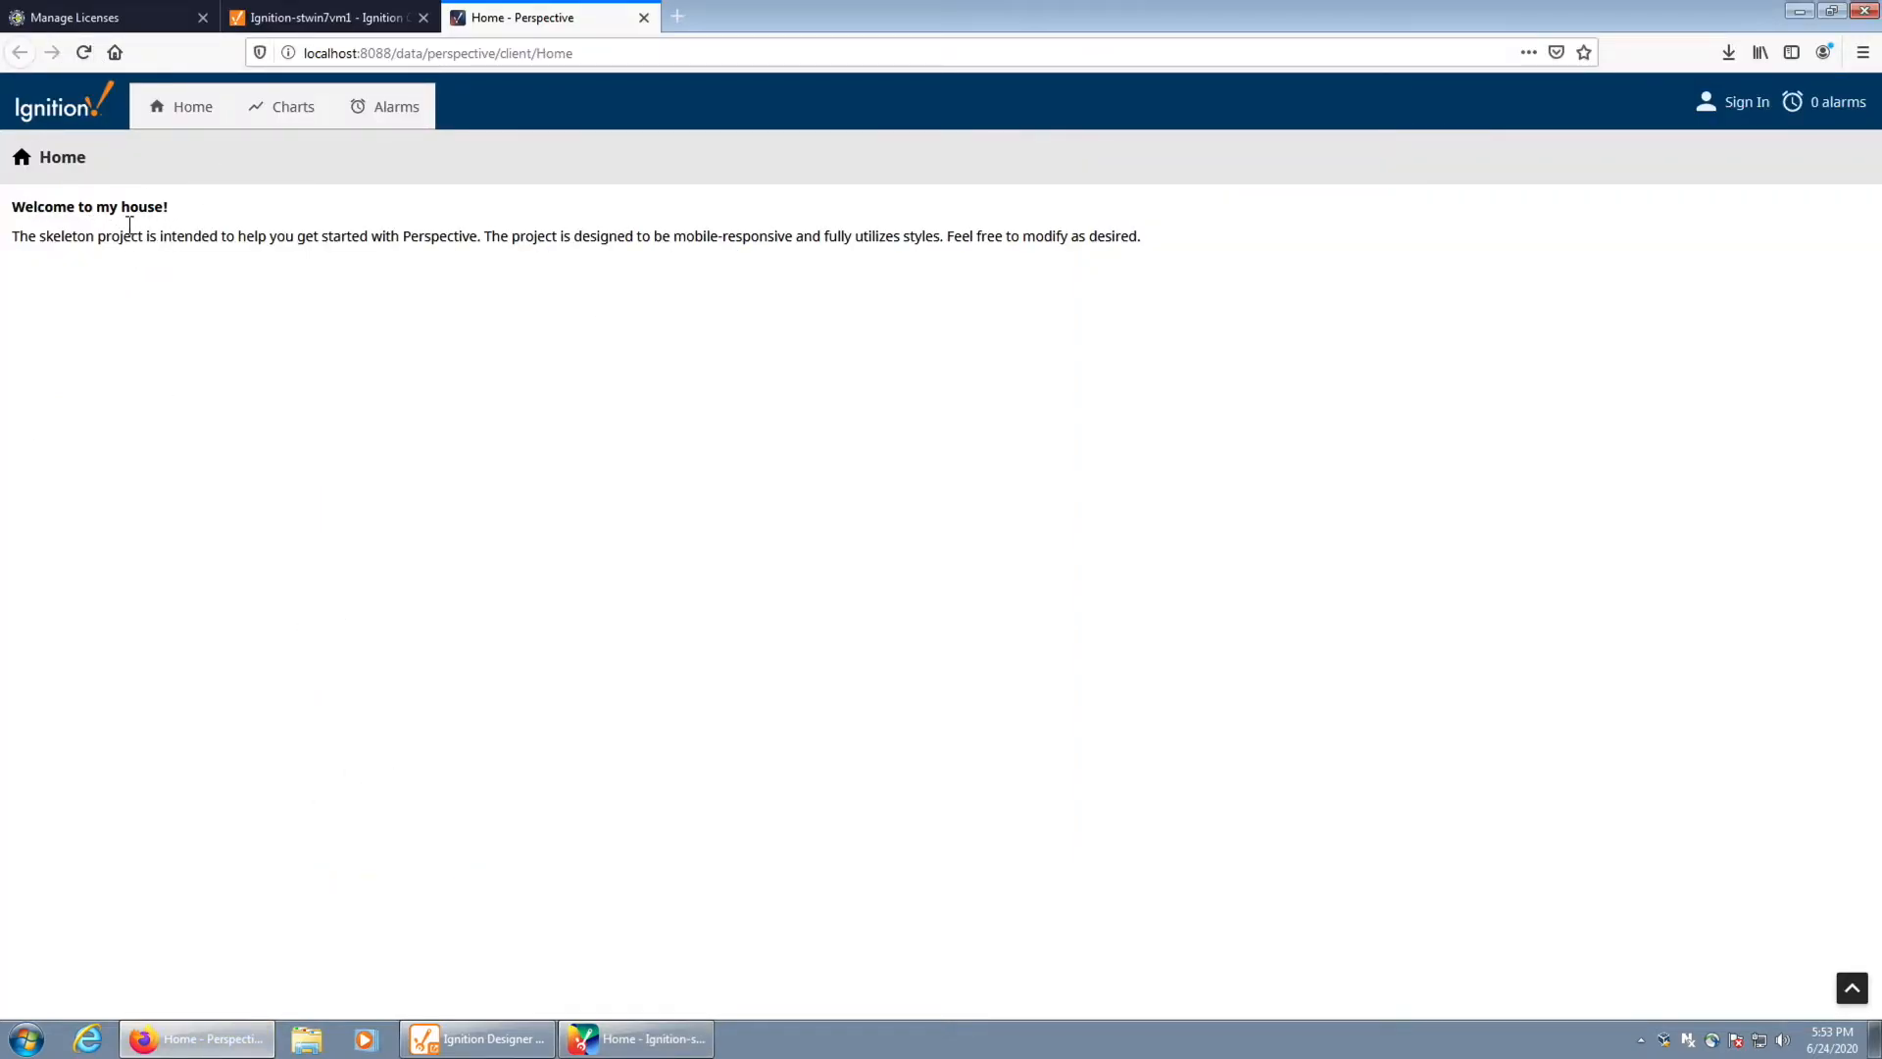
left_click(647, 1049)
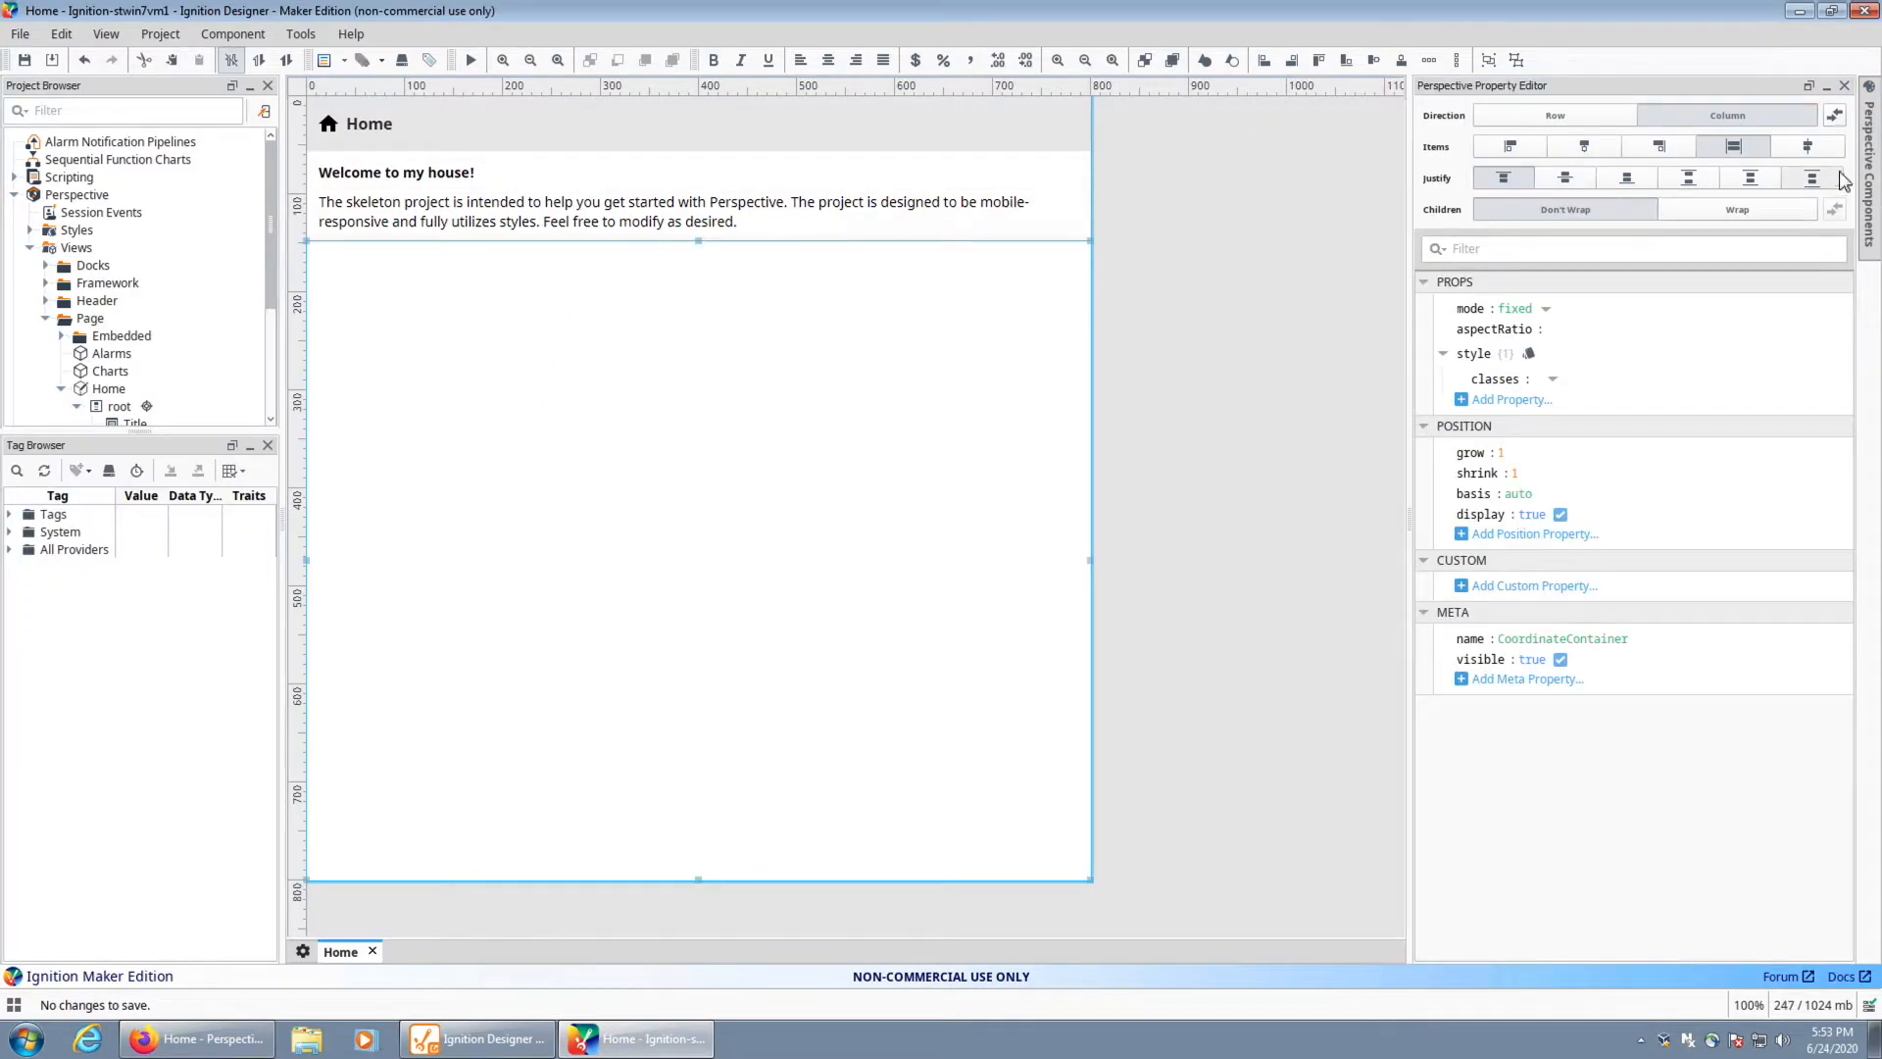
Dock the Perspective Components palette beside the Property Editor and look through its component list
left_click(1869, 130)
left_click(1829, 85)
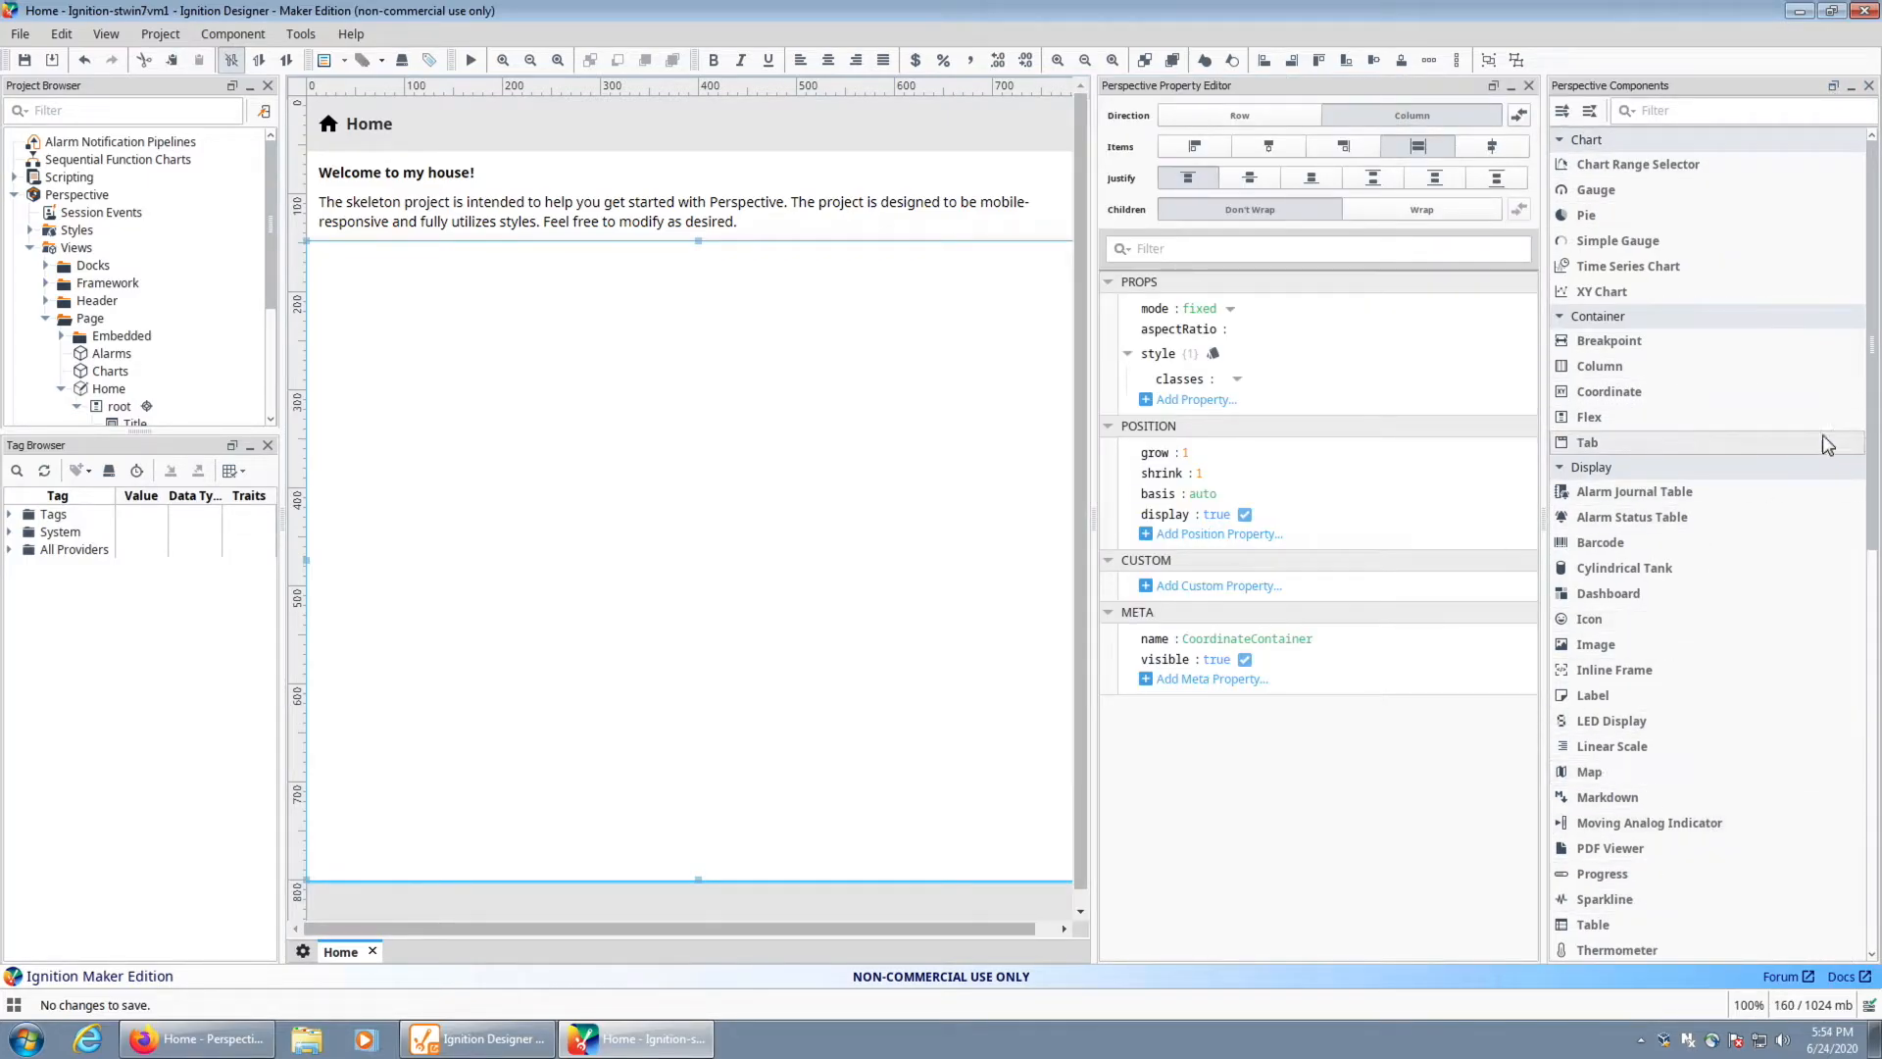
scroll(1856, 768, "down", 5)
scroll(1823, 420, "up", 5)
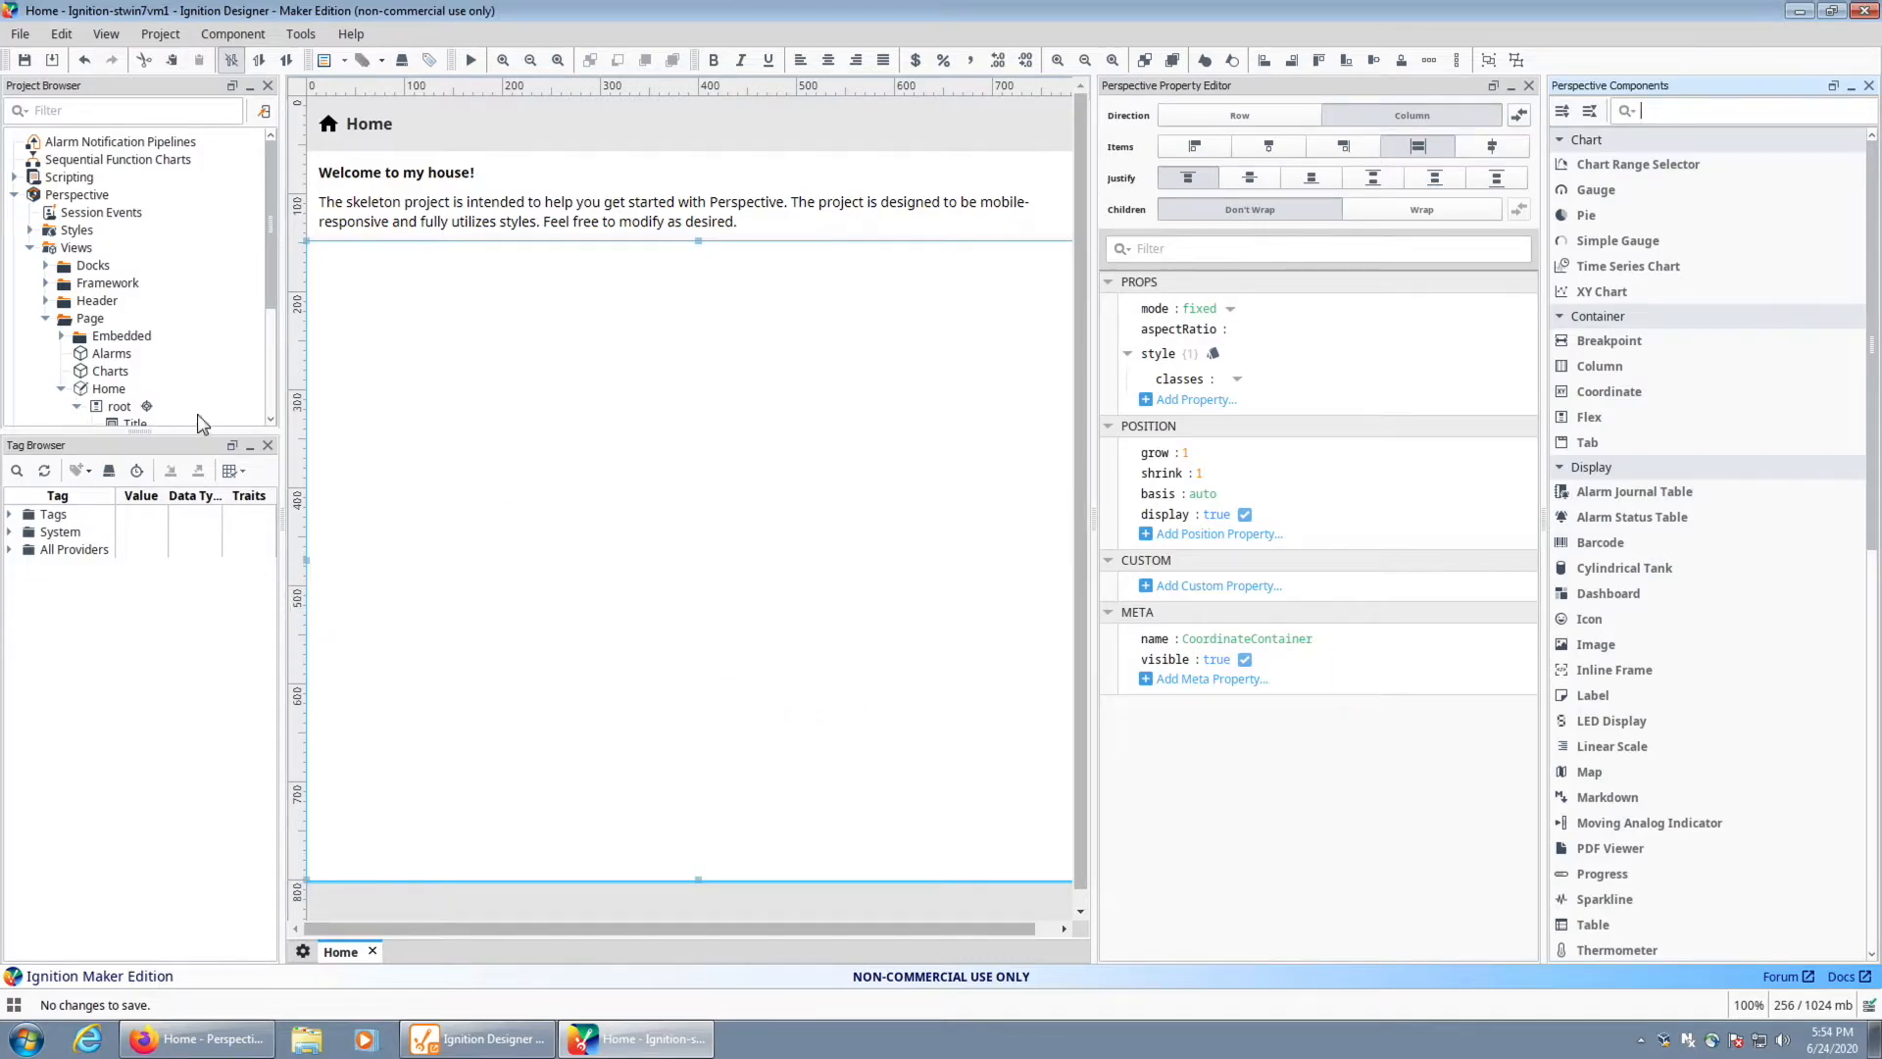
Create a view named subHome1 in the Page folder with a Coordinate root container and no page URL
scroll(194, 402, "down", 3)
scroll(182, 369, "up", 3)
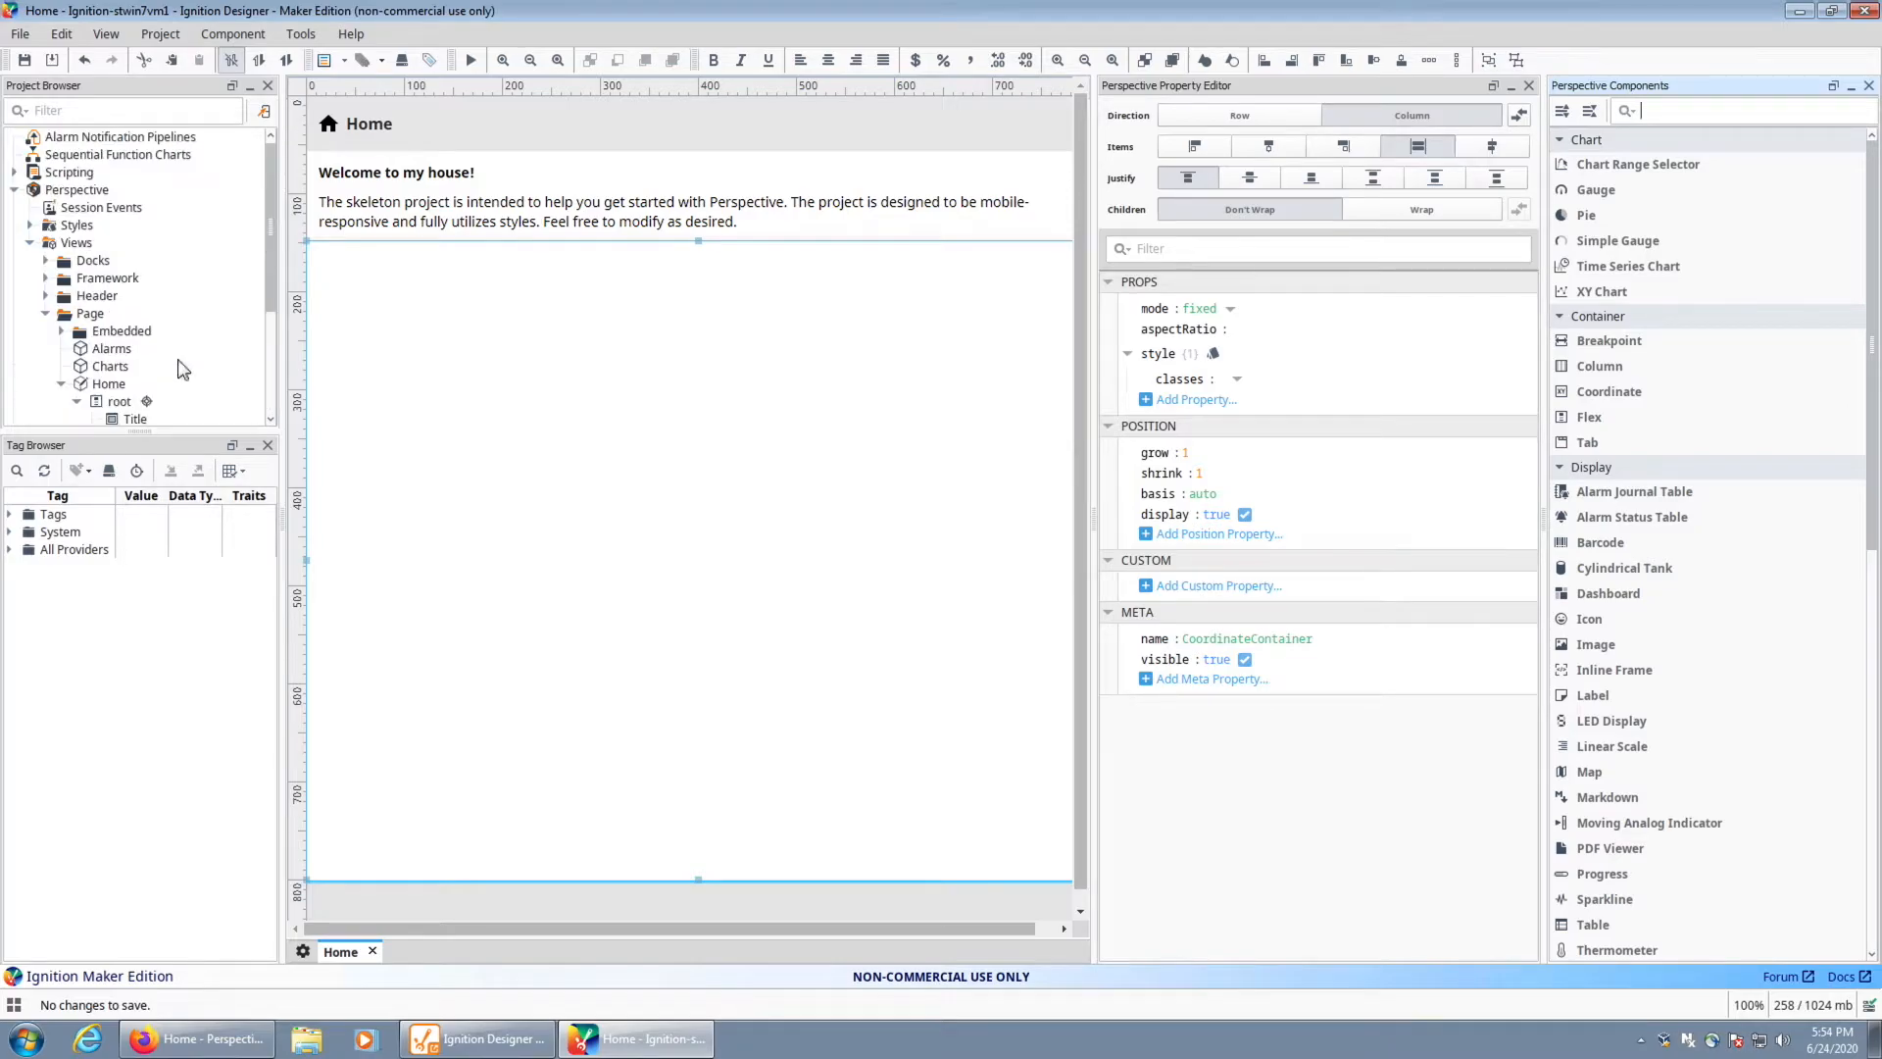
scroll(149, 336, "down", 3)
scroll(125, 355, "up", 3)
right_click(77, 315)
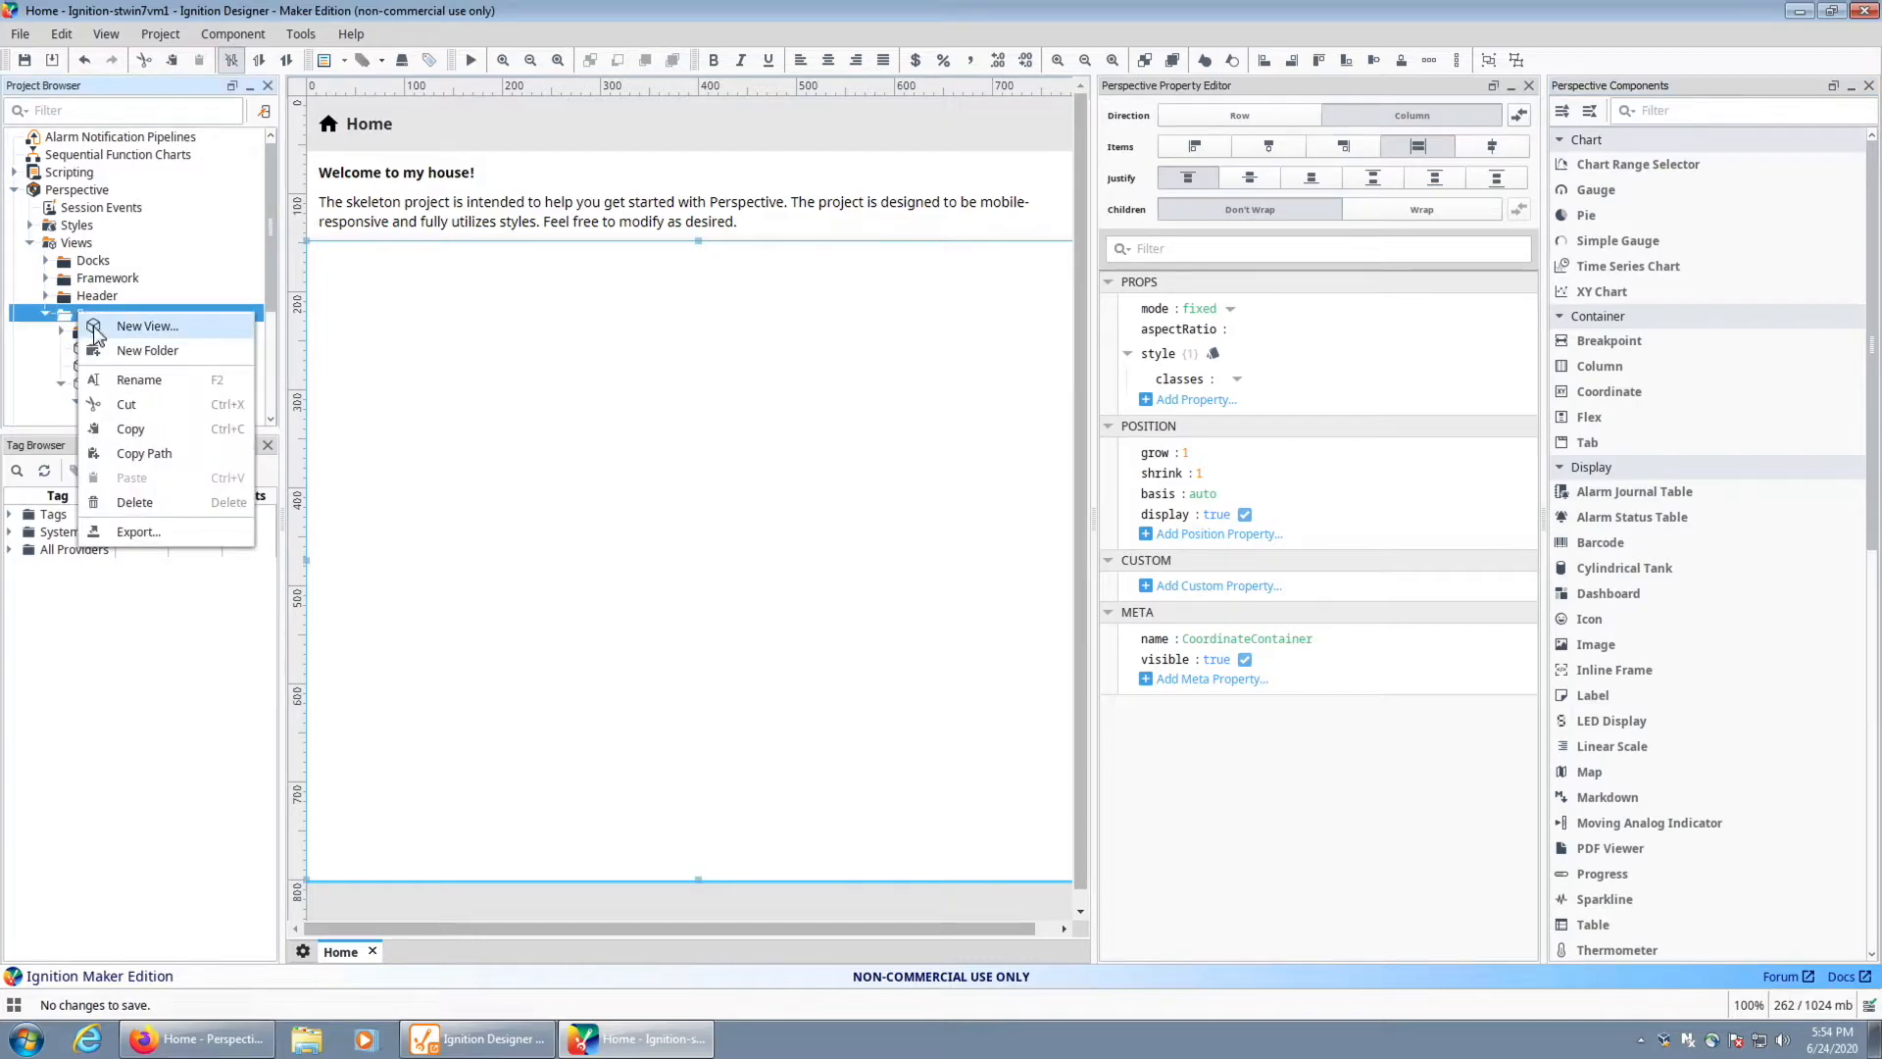
left_click(137, 325)
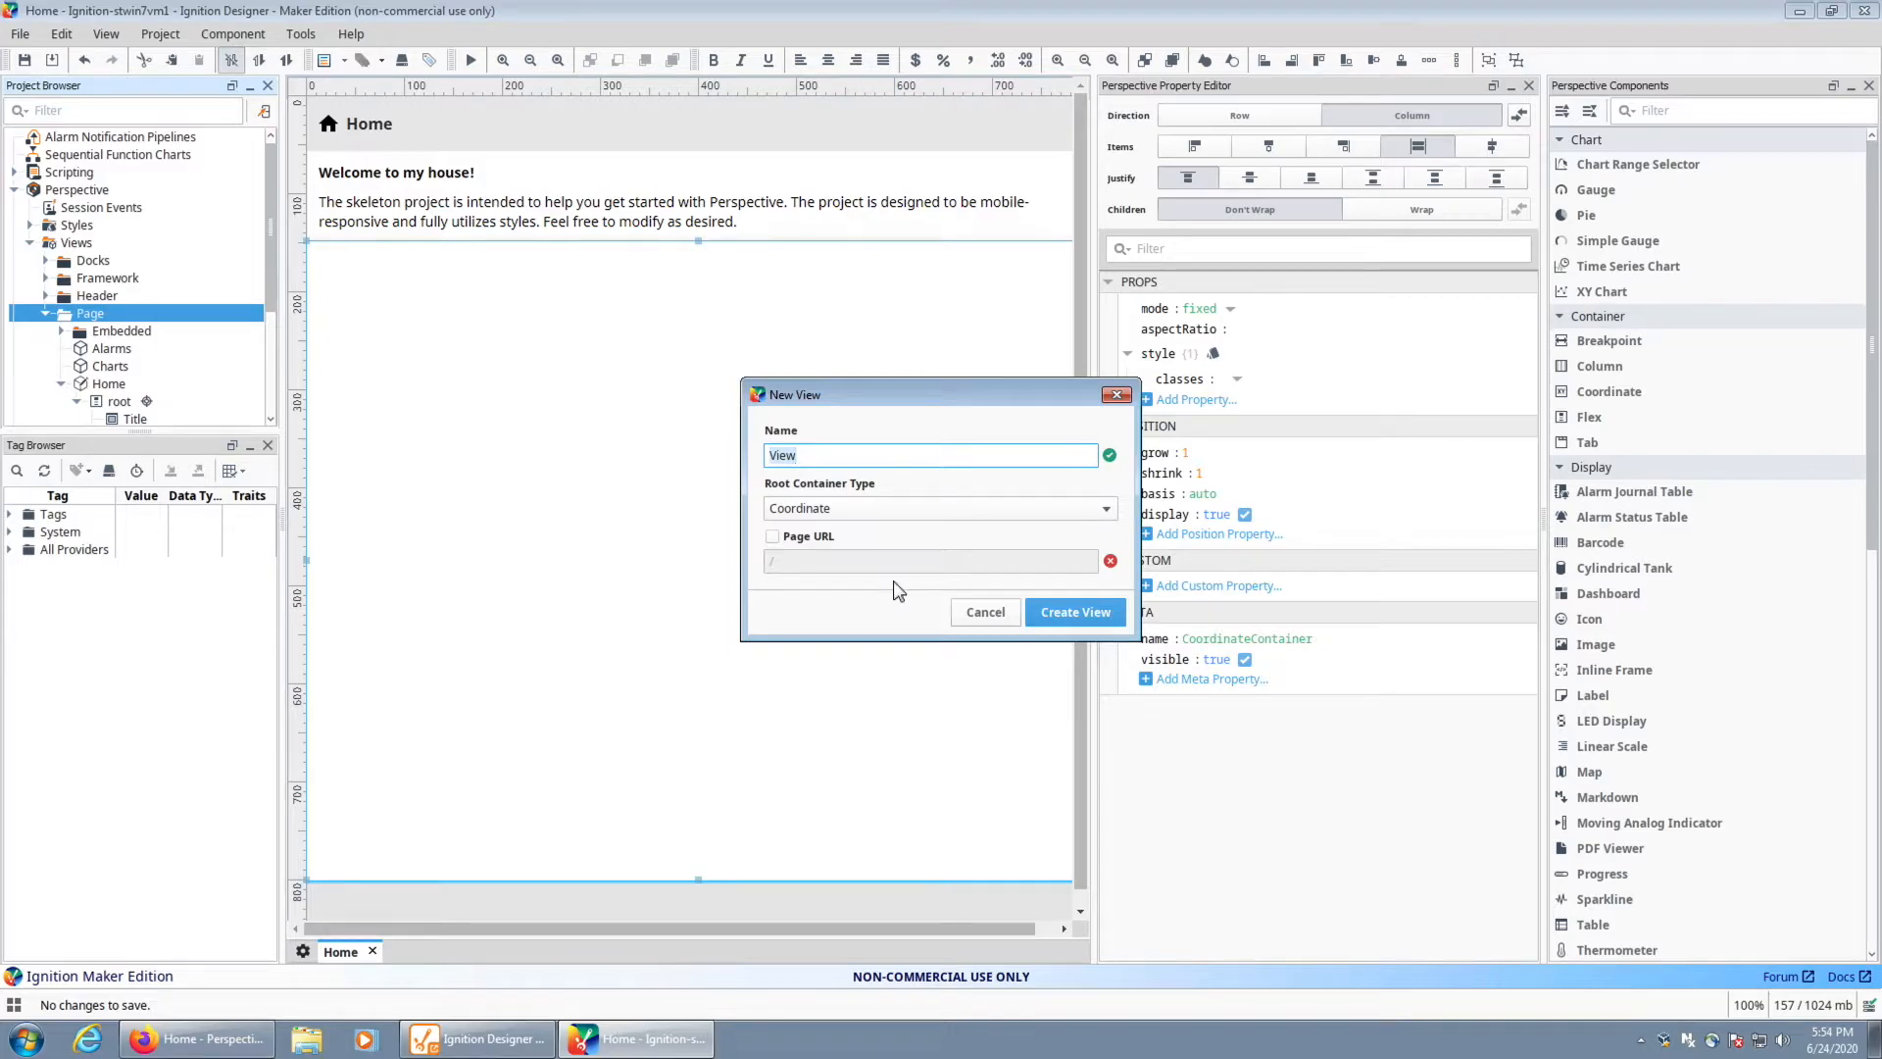
type("subHome1")
left_click(871, 517)
left_click(869, 528)
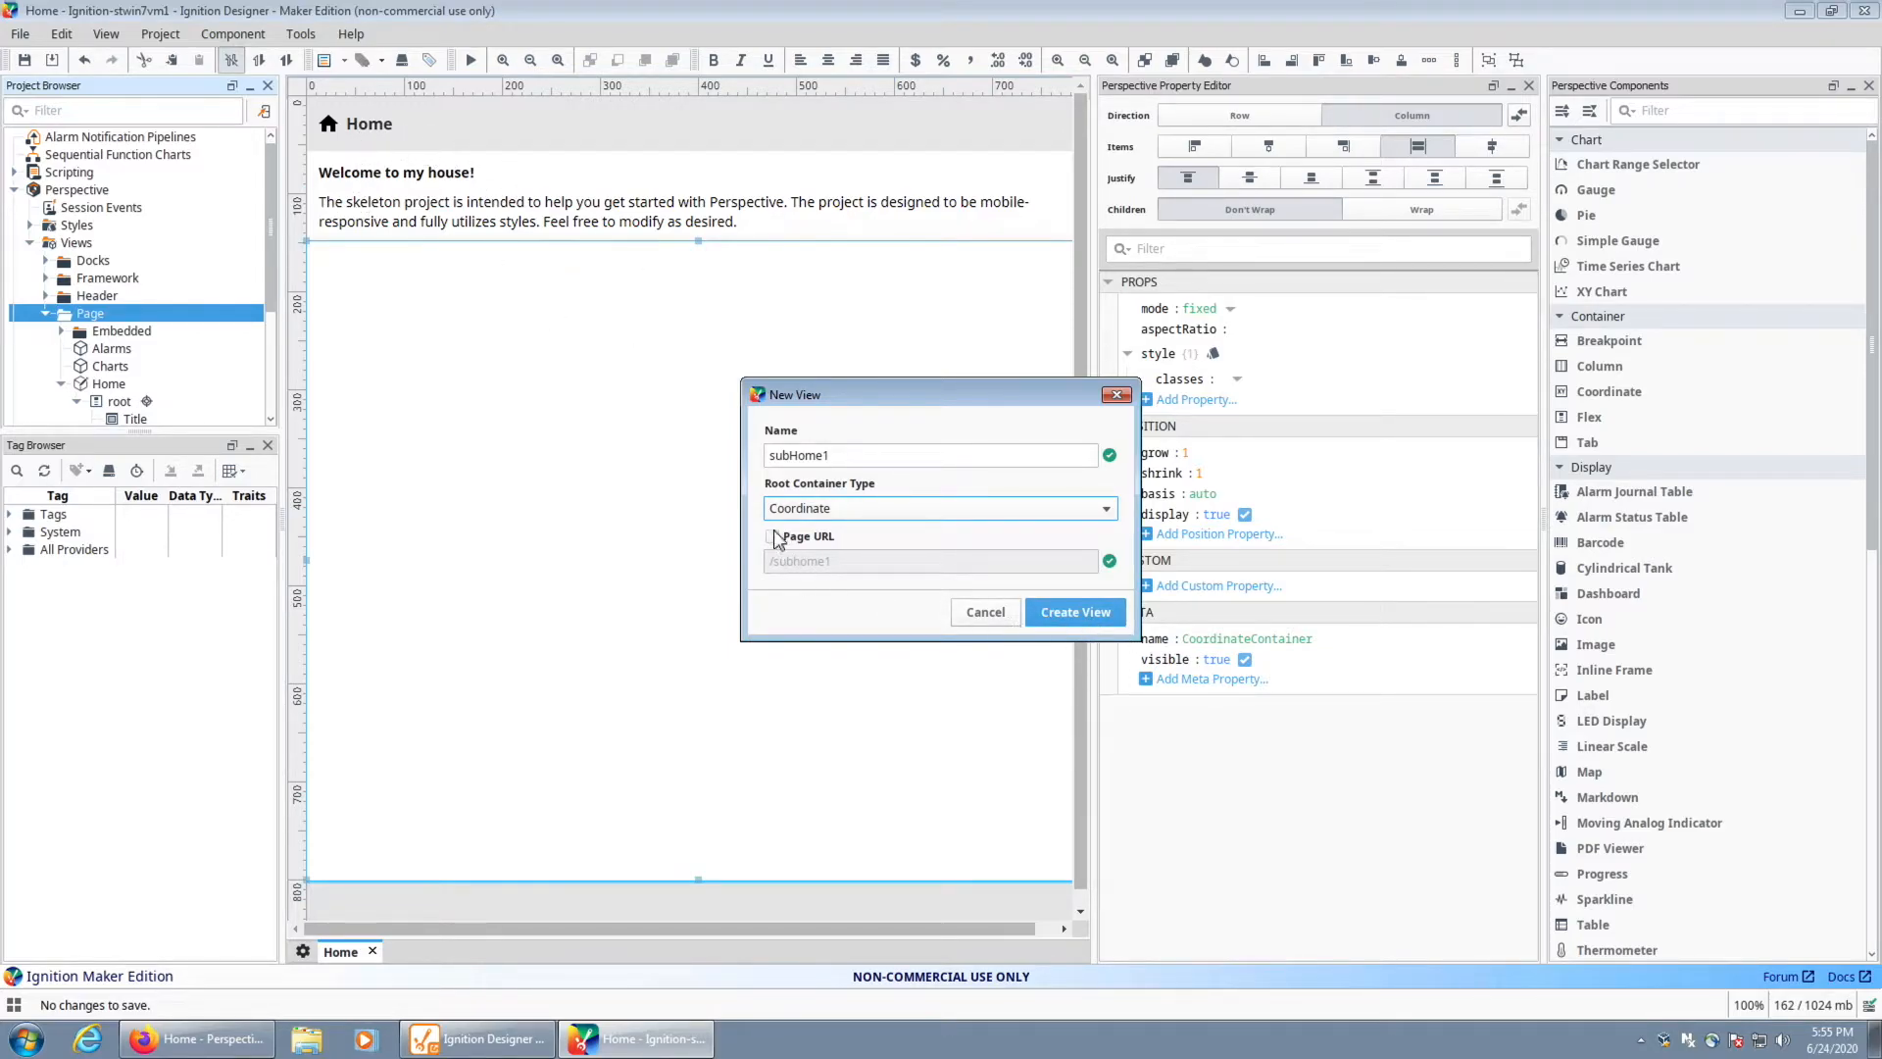
left_click(1082, 626)
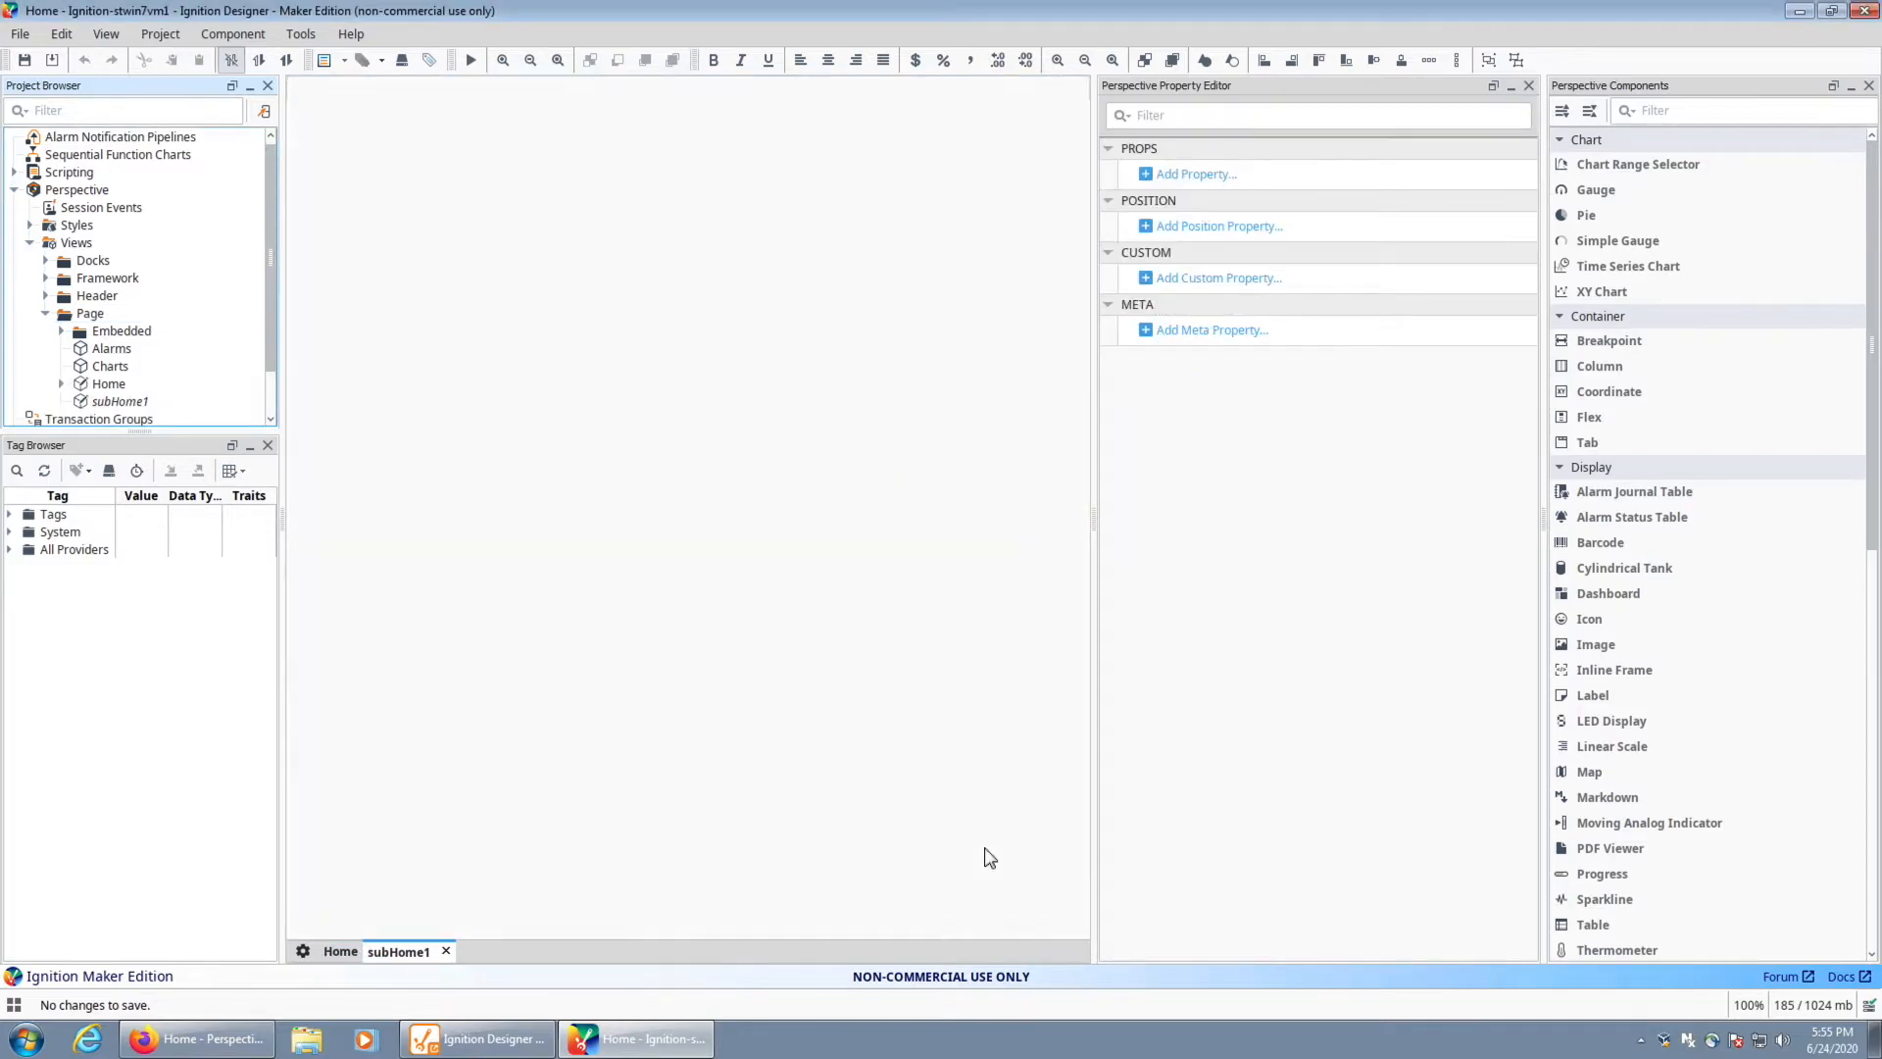
Narrow the Property Editor to widen the canvas, search the component palette for "segm", and clear the search
left_click_drag(1098, 513, 1255, 529)
left_click(1677, 116)
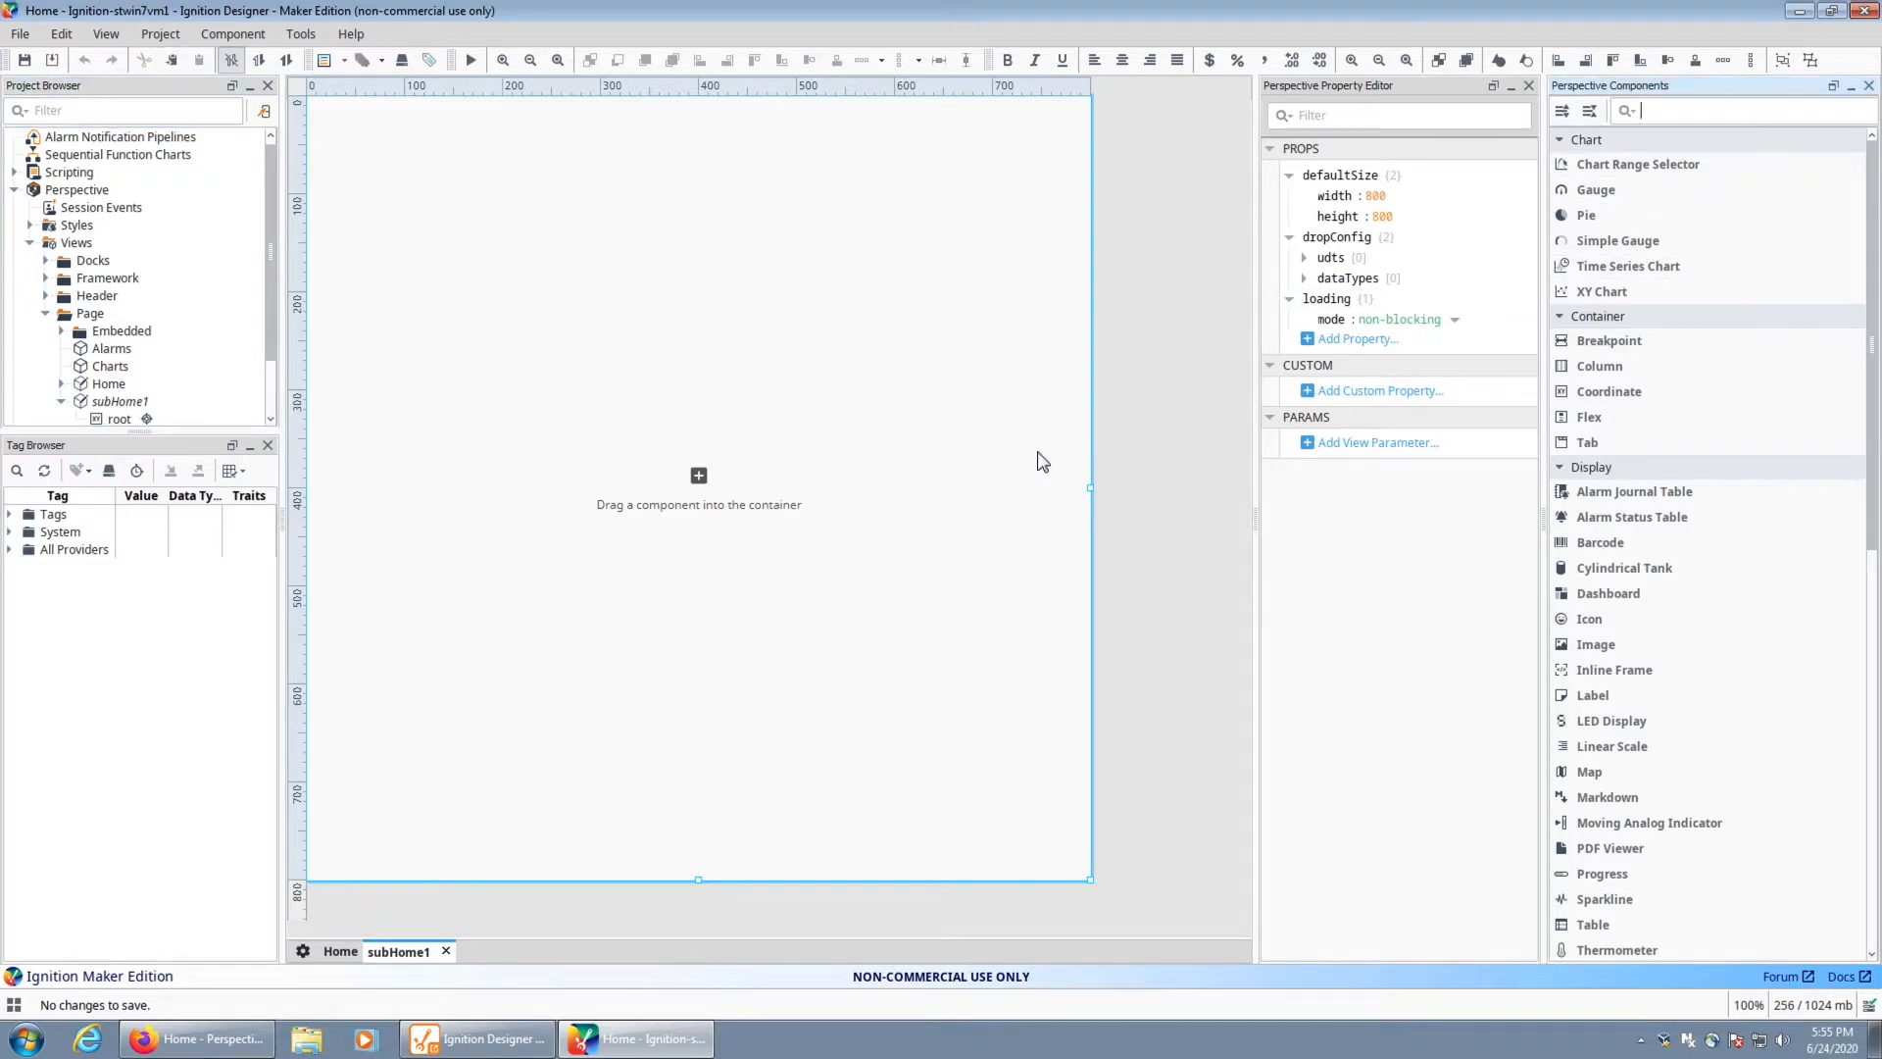
type("segm")
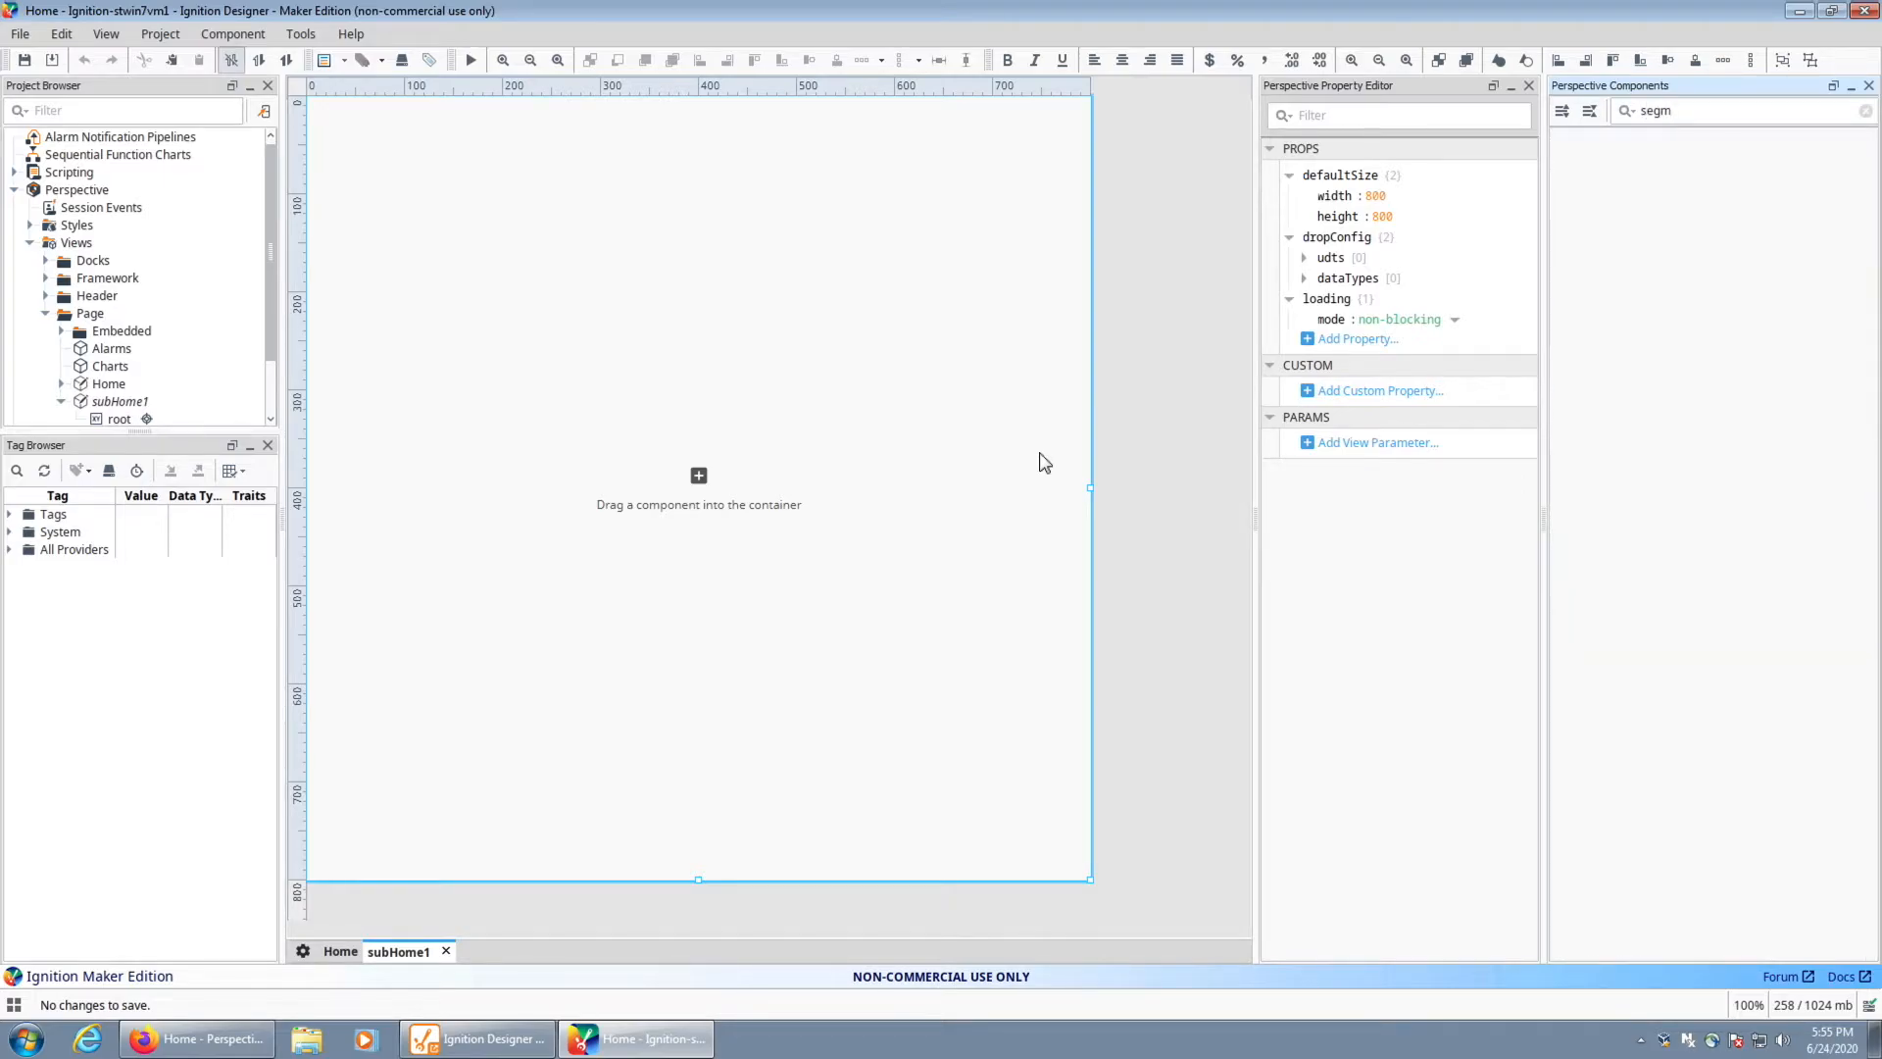
key("BackSpace")
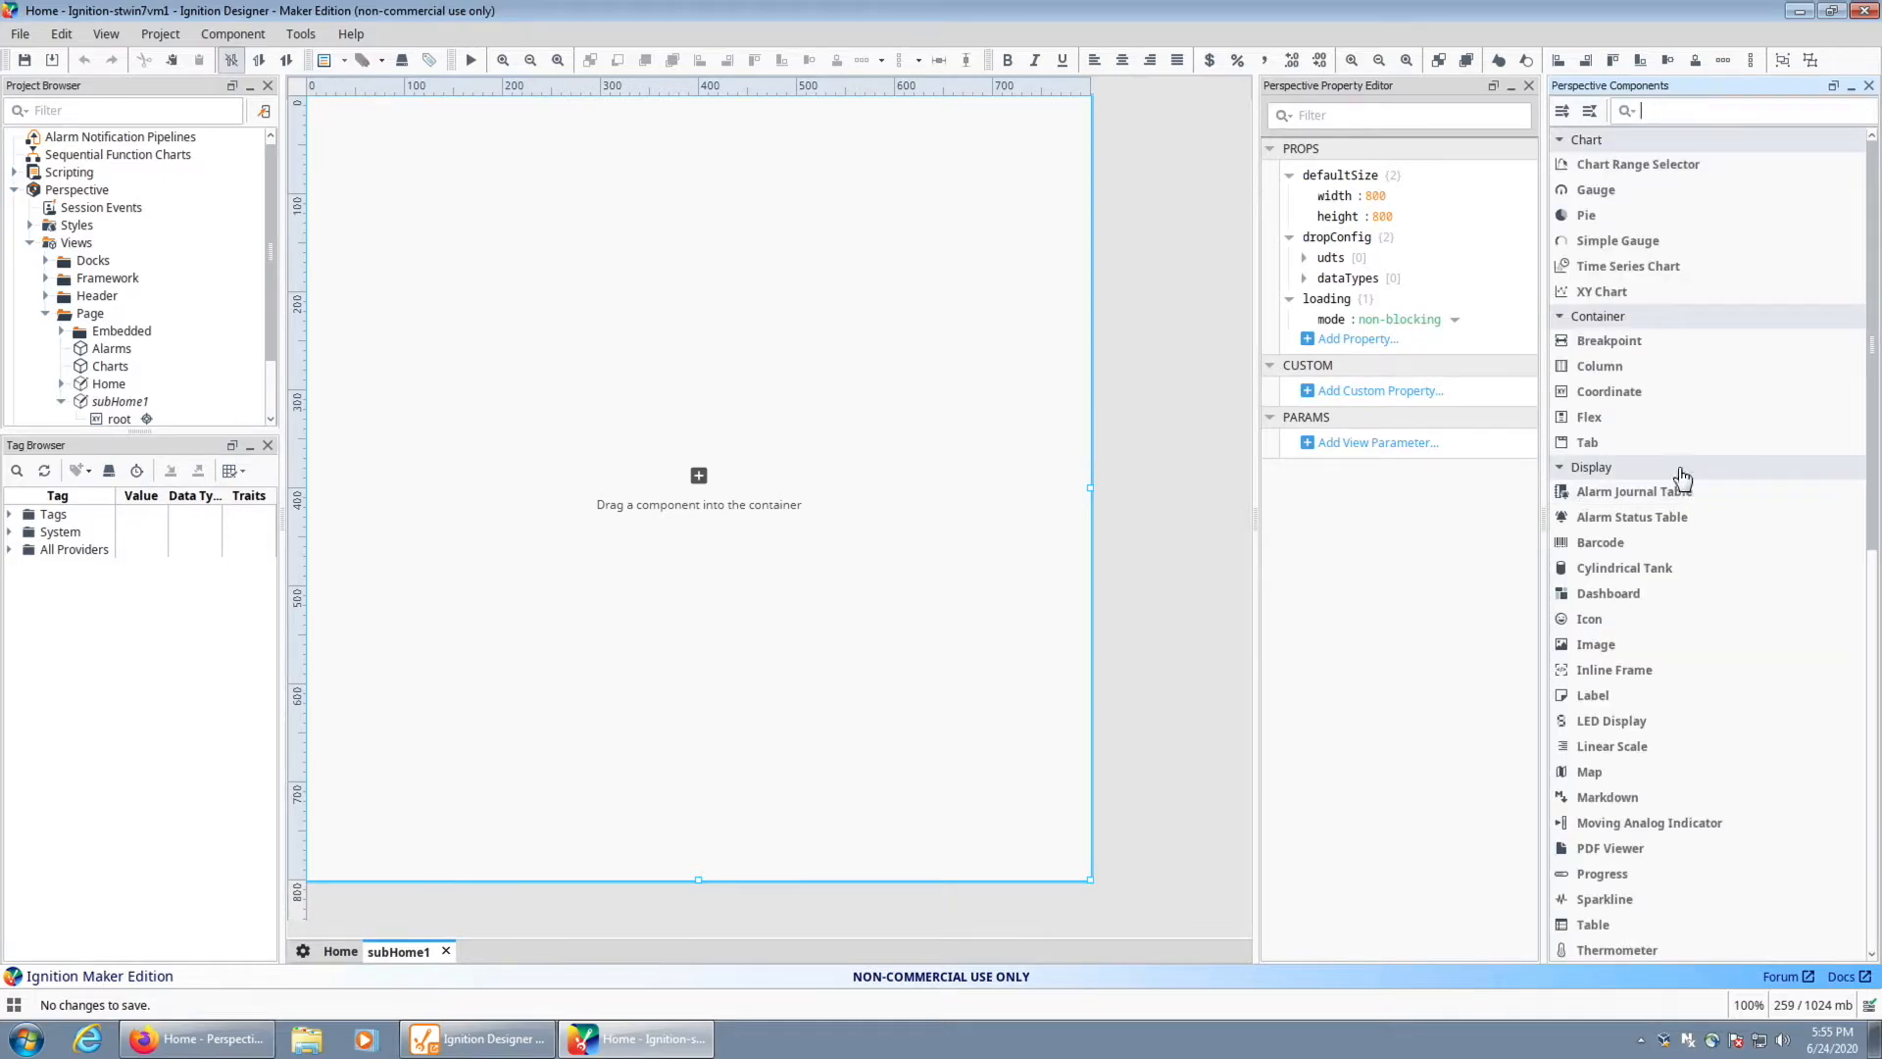
Add an LED Display to the upper part of the subHome1 view and enlarge it to about 635 by 145
scroll(1627, 486, "down", 3)
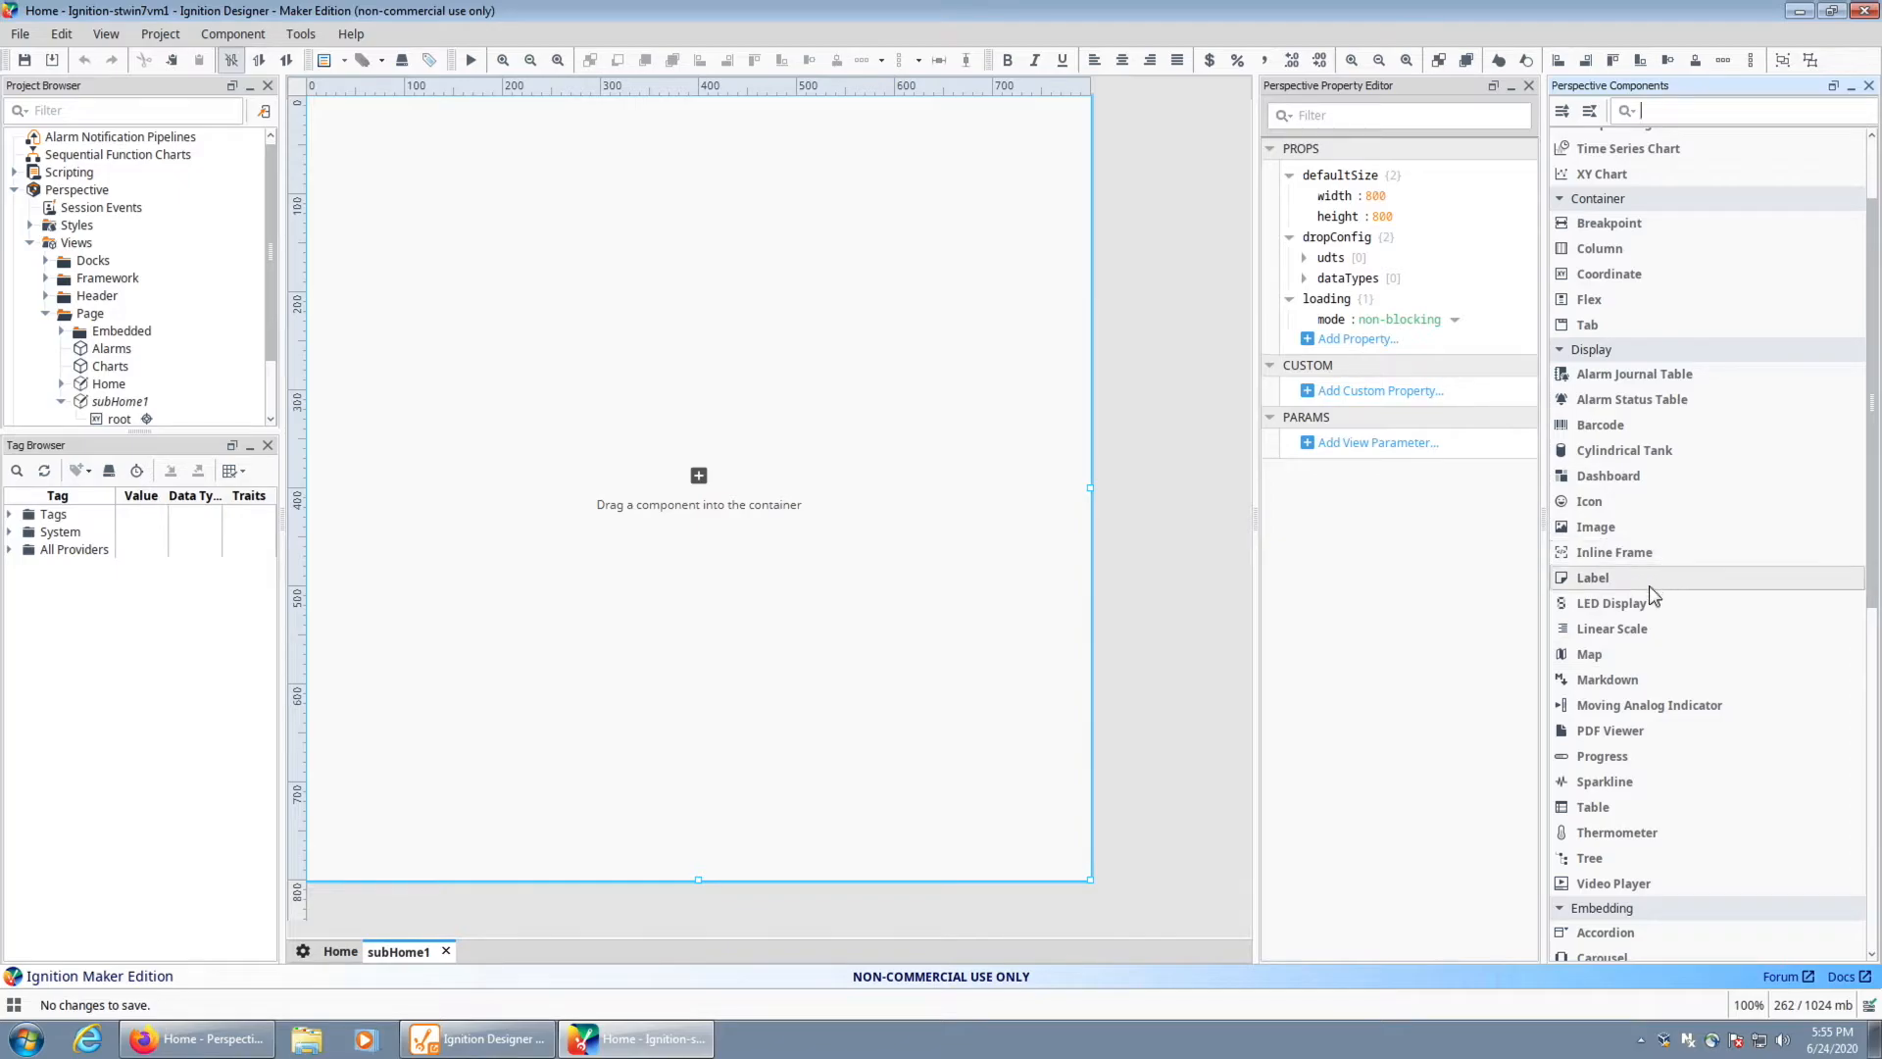
left_click_drag(1639, 600, 452, 162)
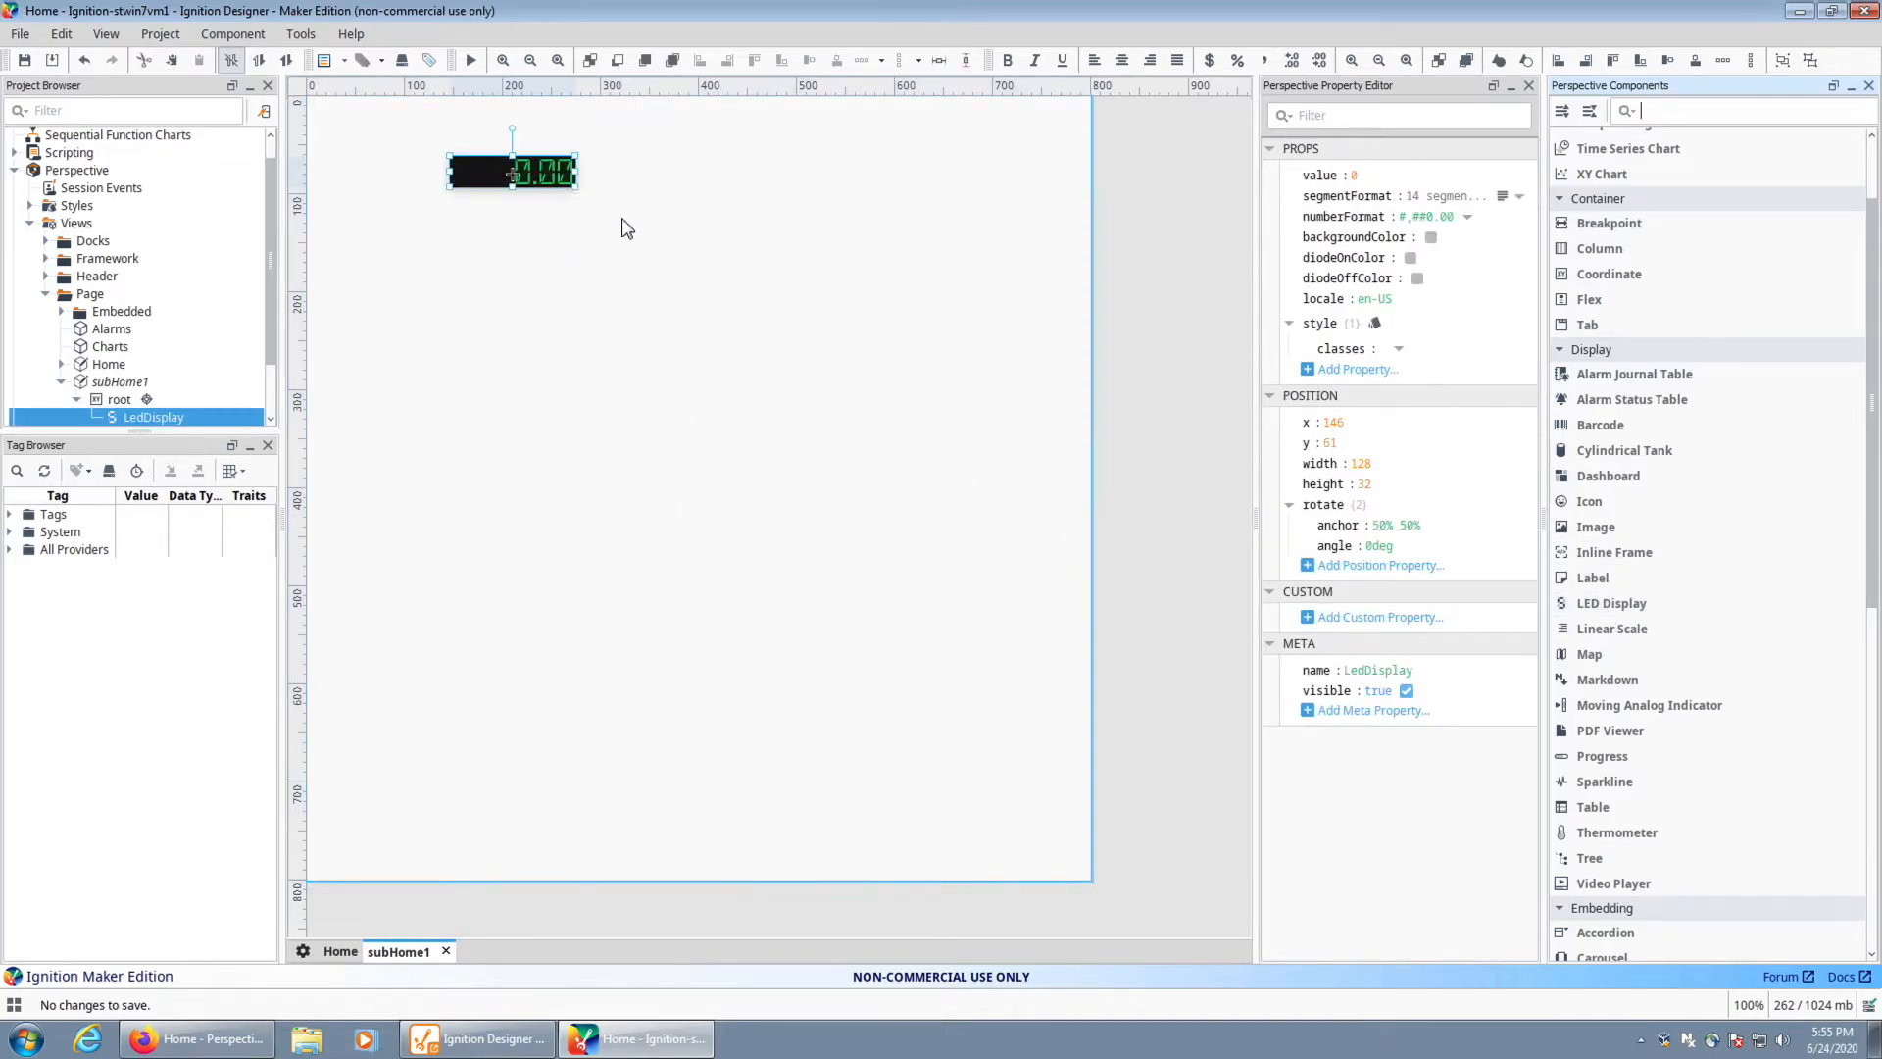
left_click_drag(580, 190, 971, 186)
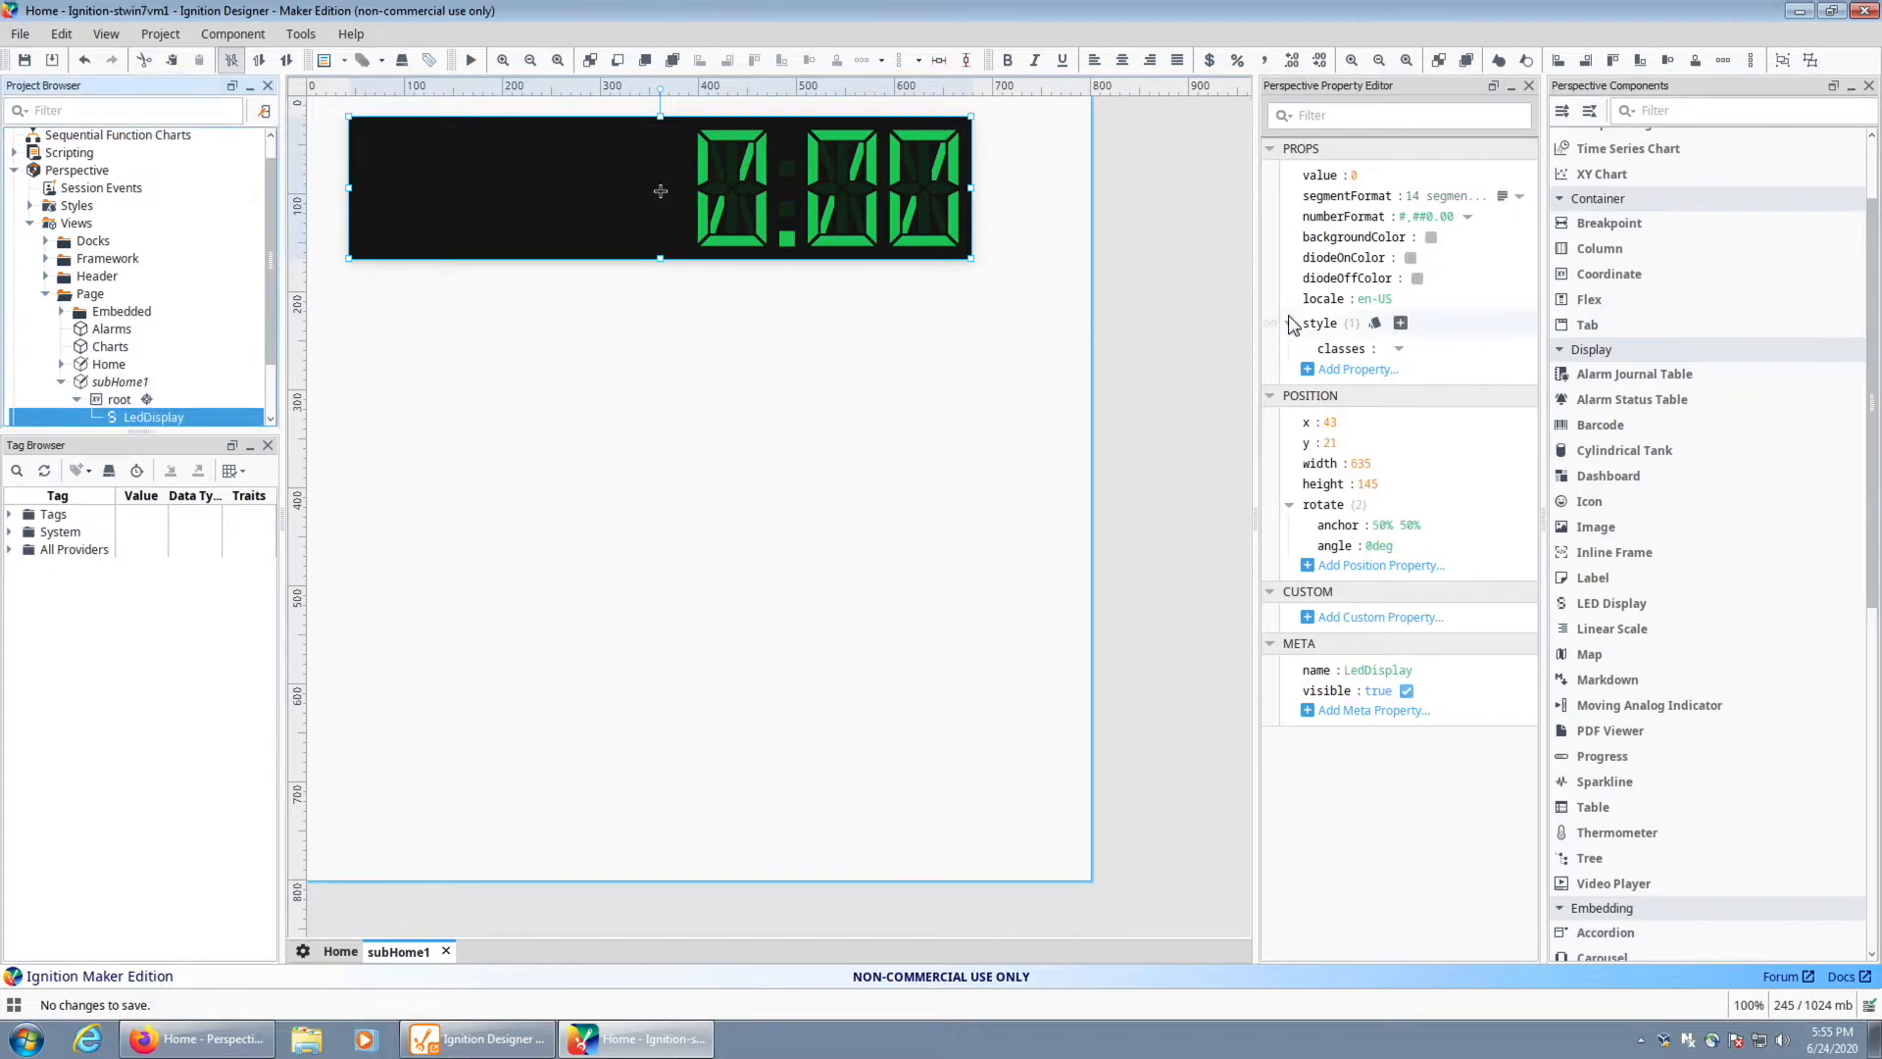
Set the LED Display's value property to 50
left_click(1274, 175)
left_click(1315, 233)
left_click(1372, 178)
type("50")
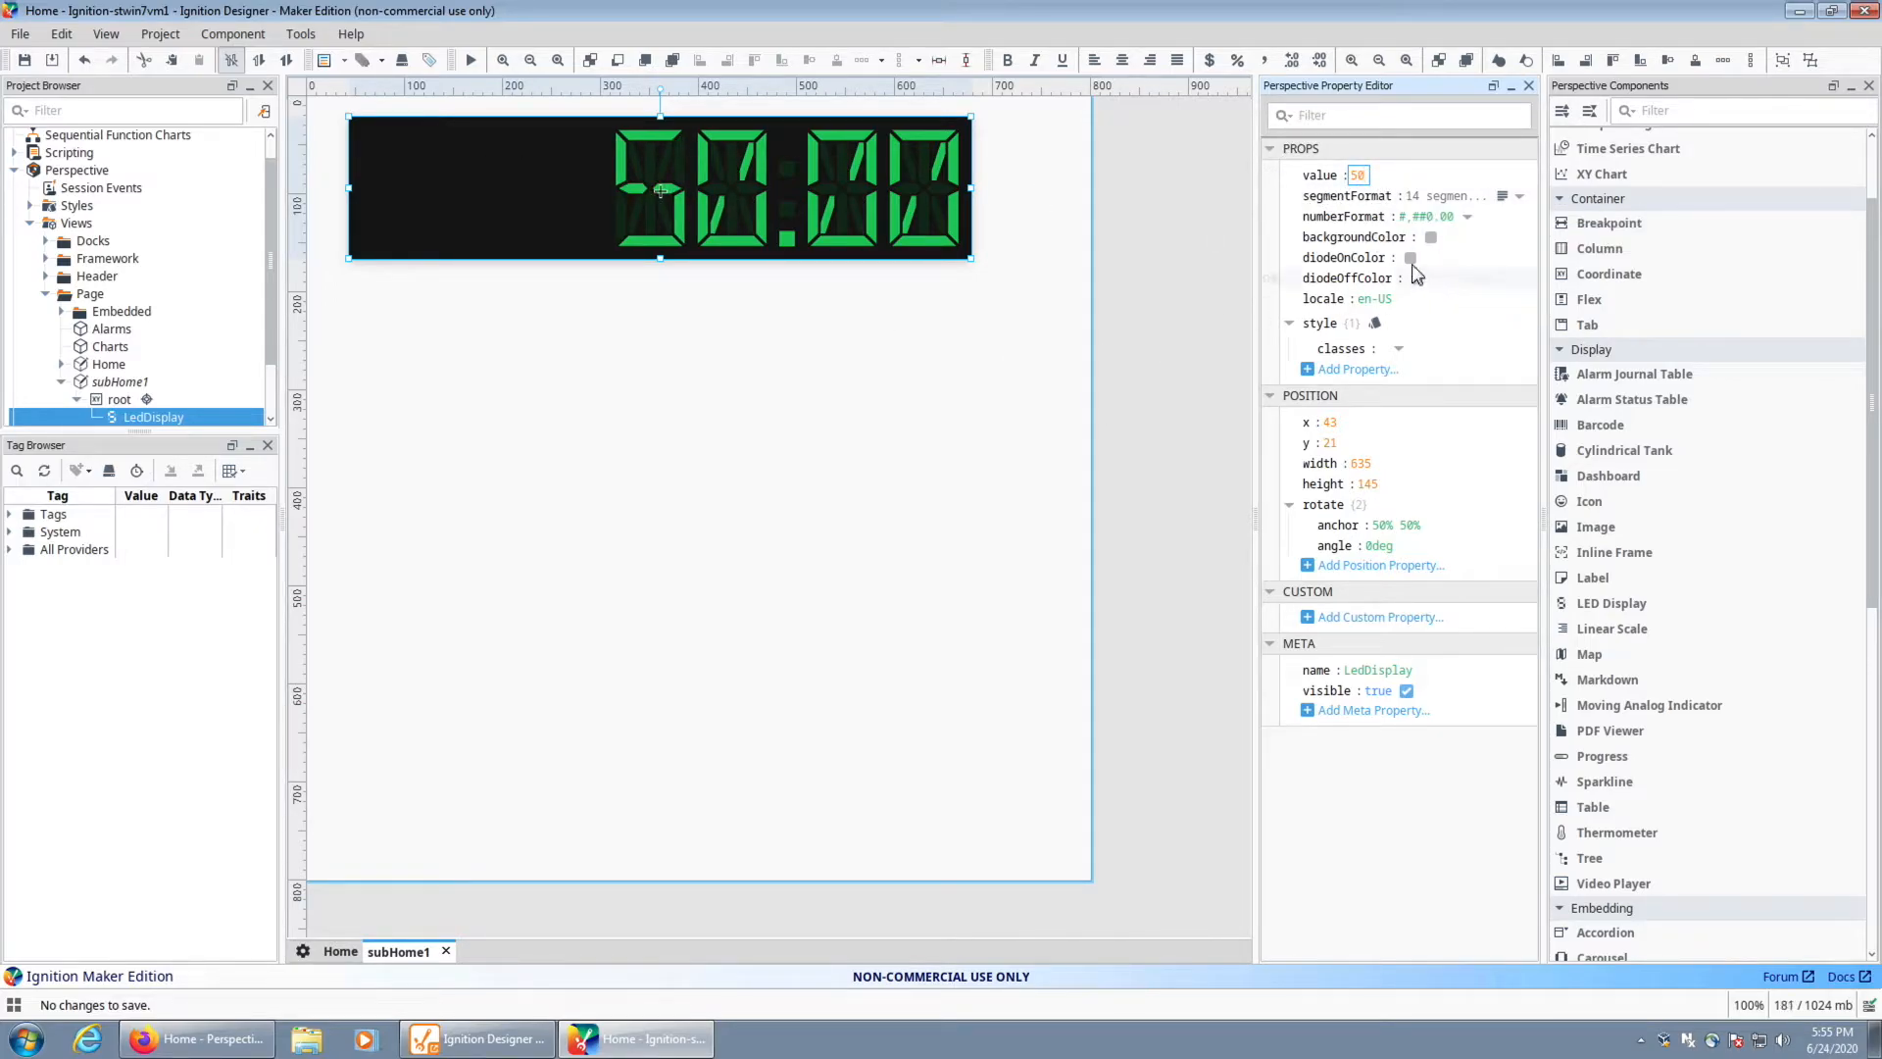
Start an Expression binding on the LED Display's value property and widen the binding editor
left_click(1273, 178)
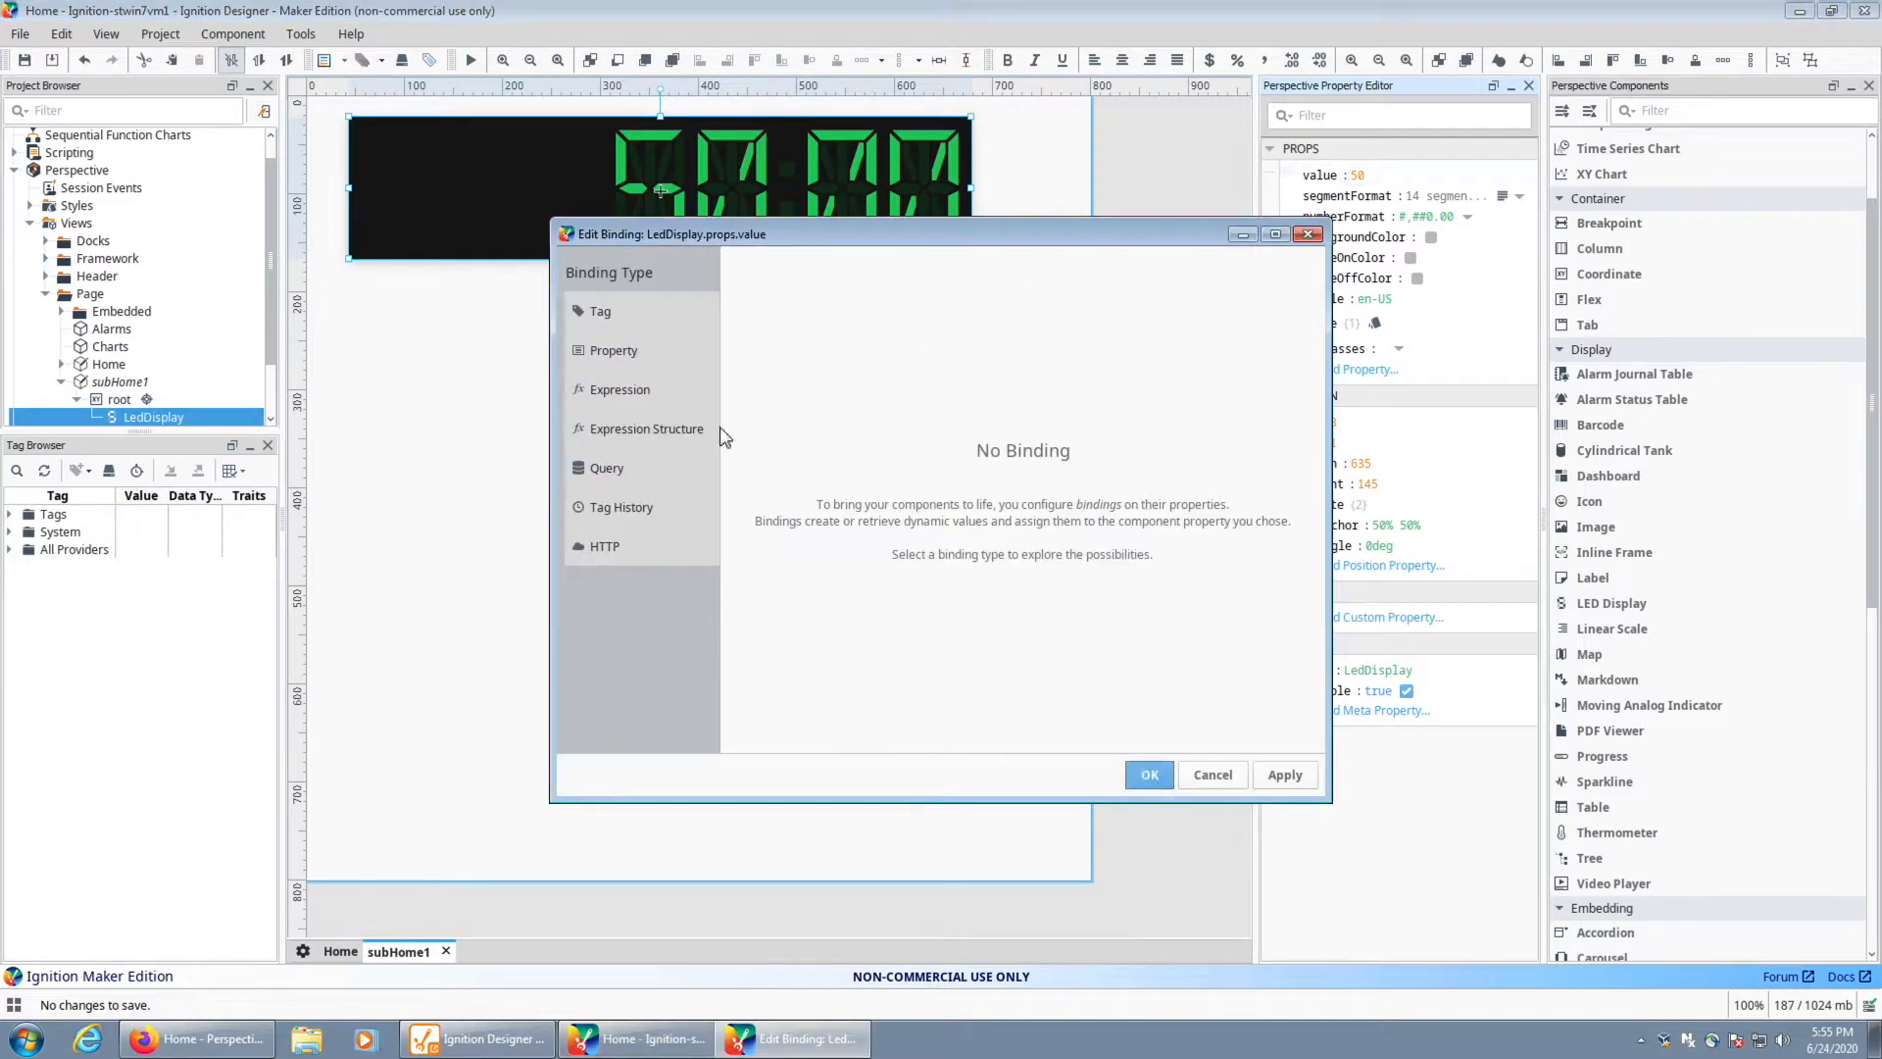
left_click(614, 402)
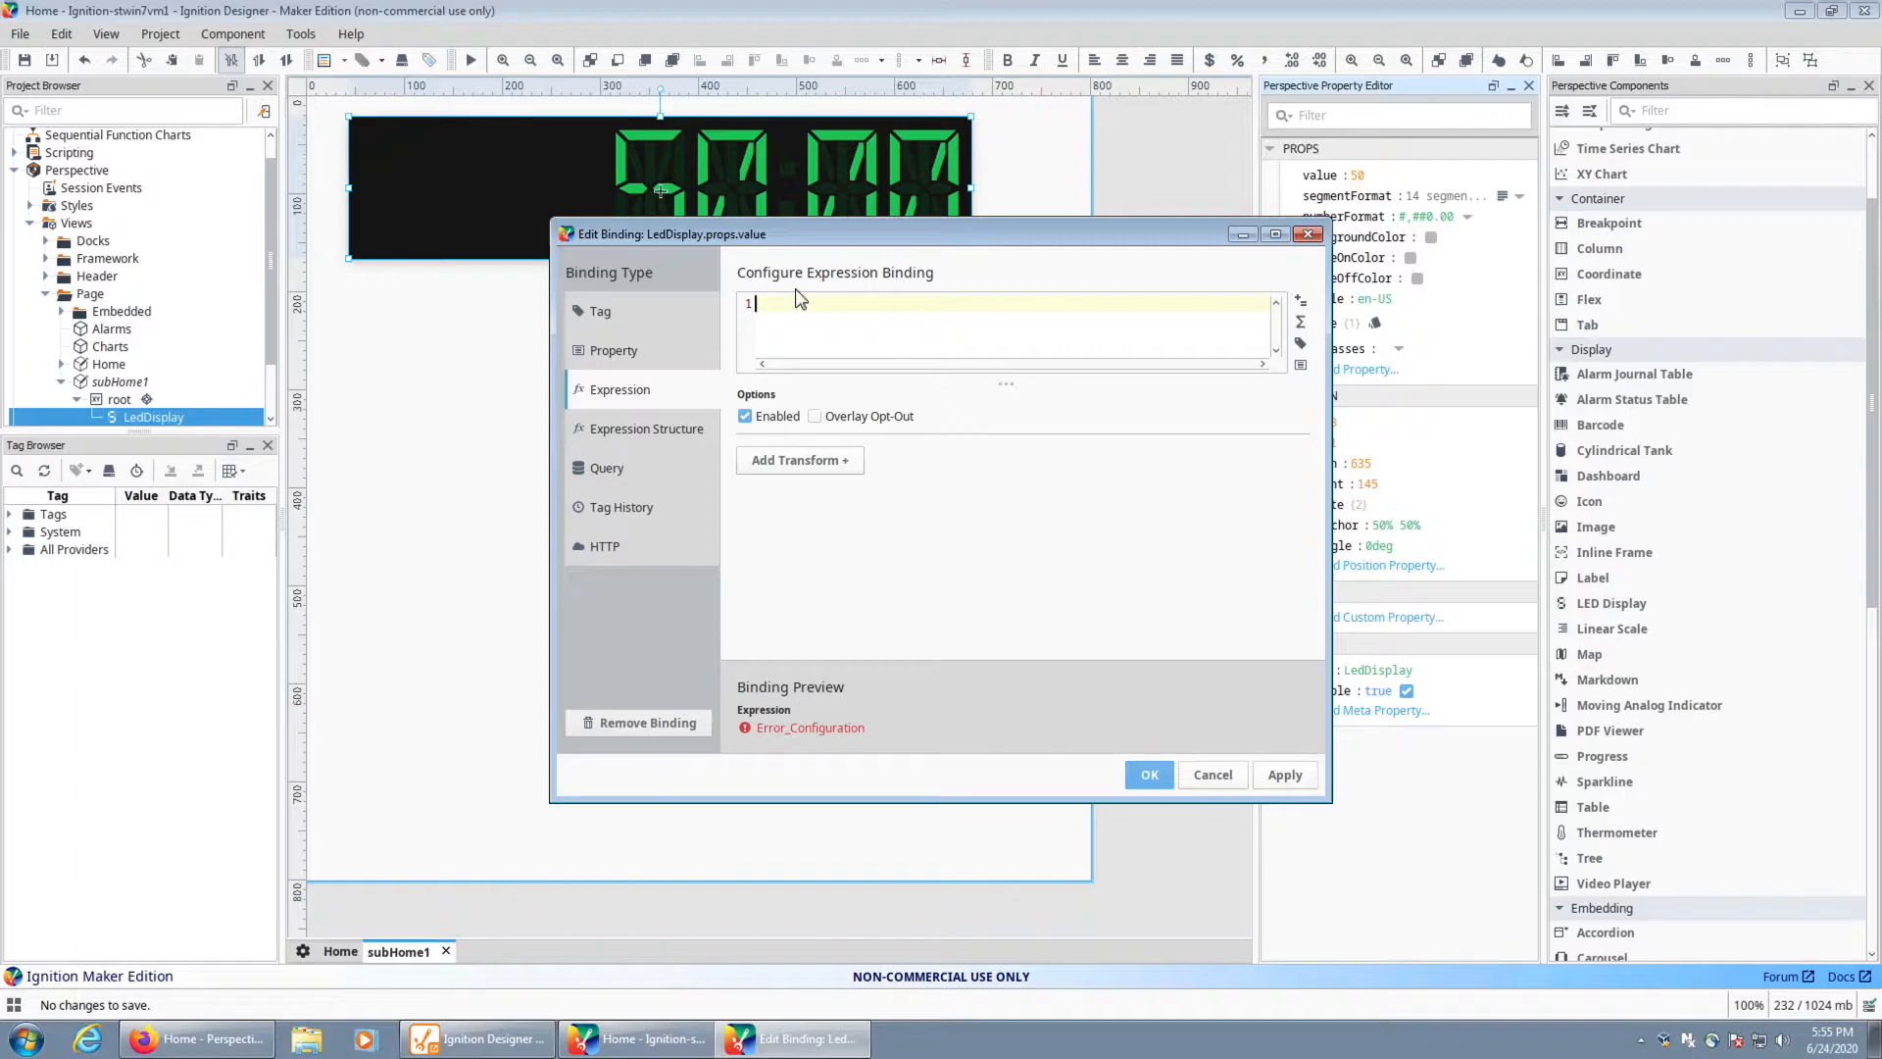
left_click_drag(845, 243, 661, 222)
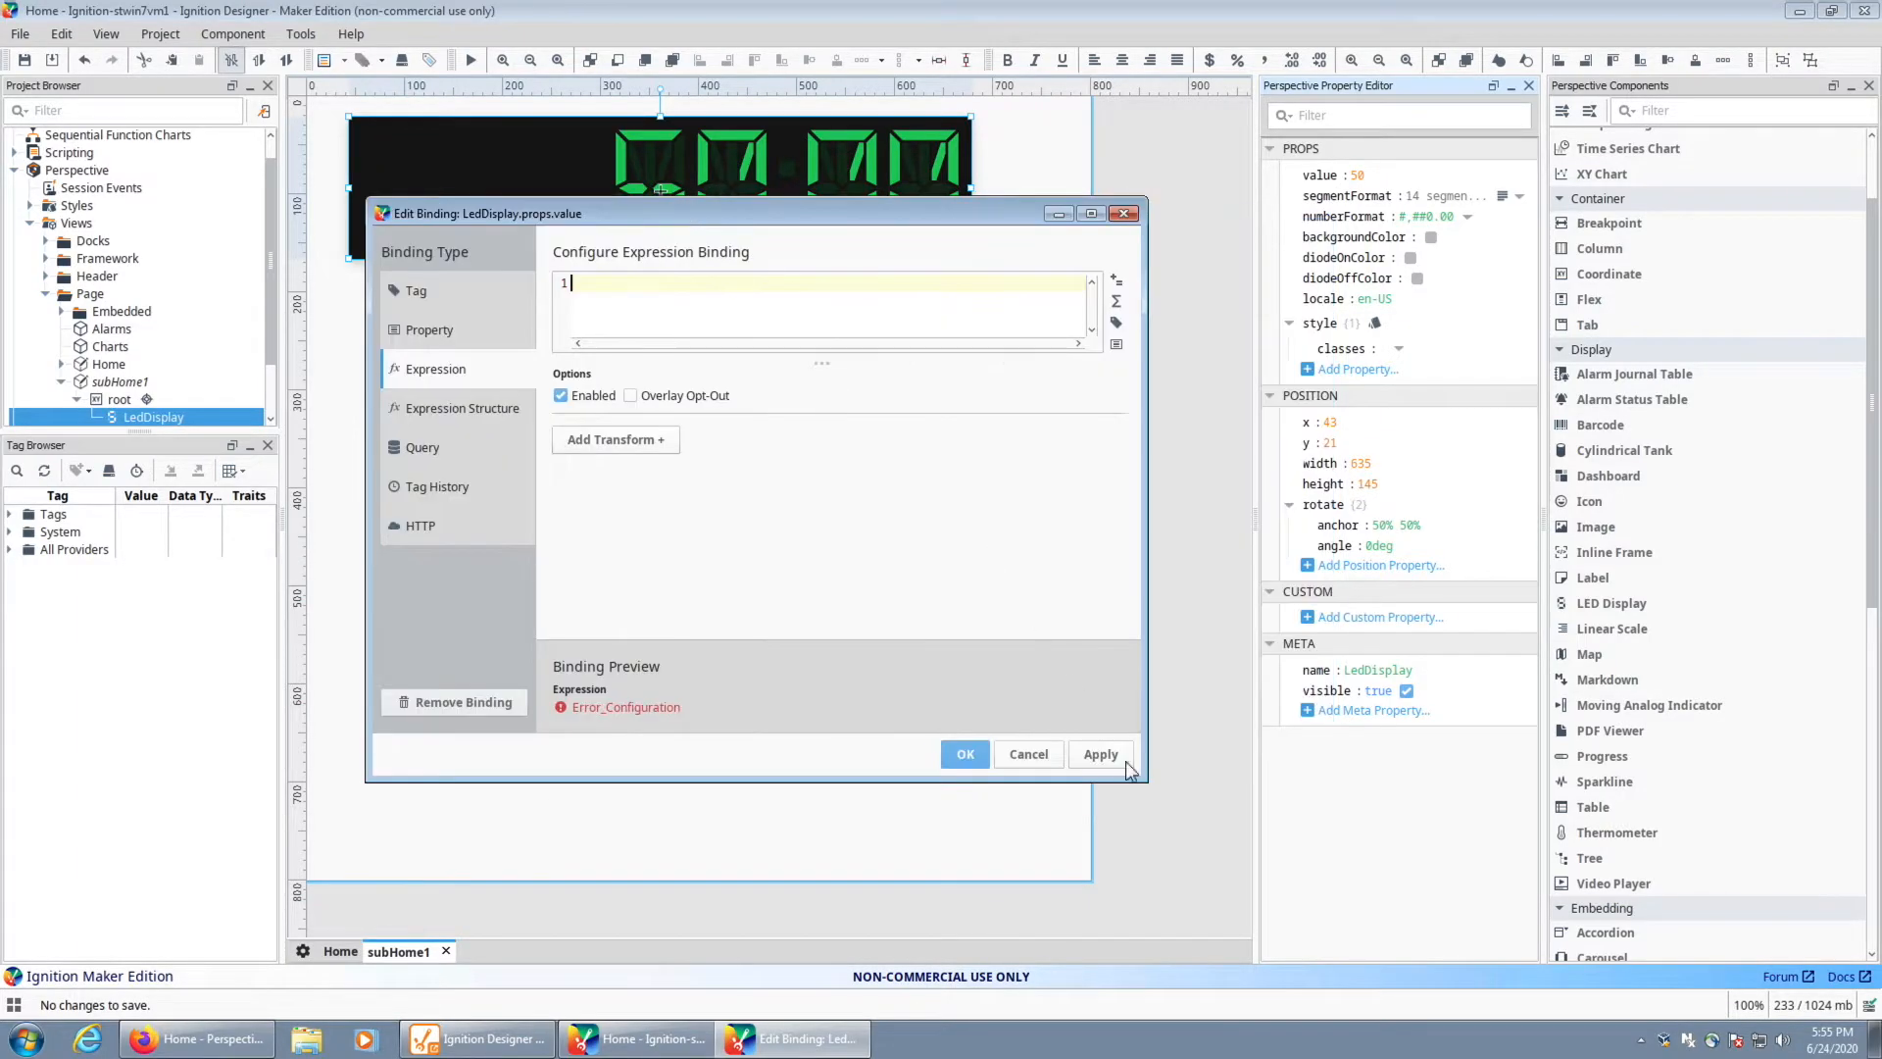
left_click_drag(1146, 779, 1363, 782)
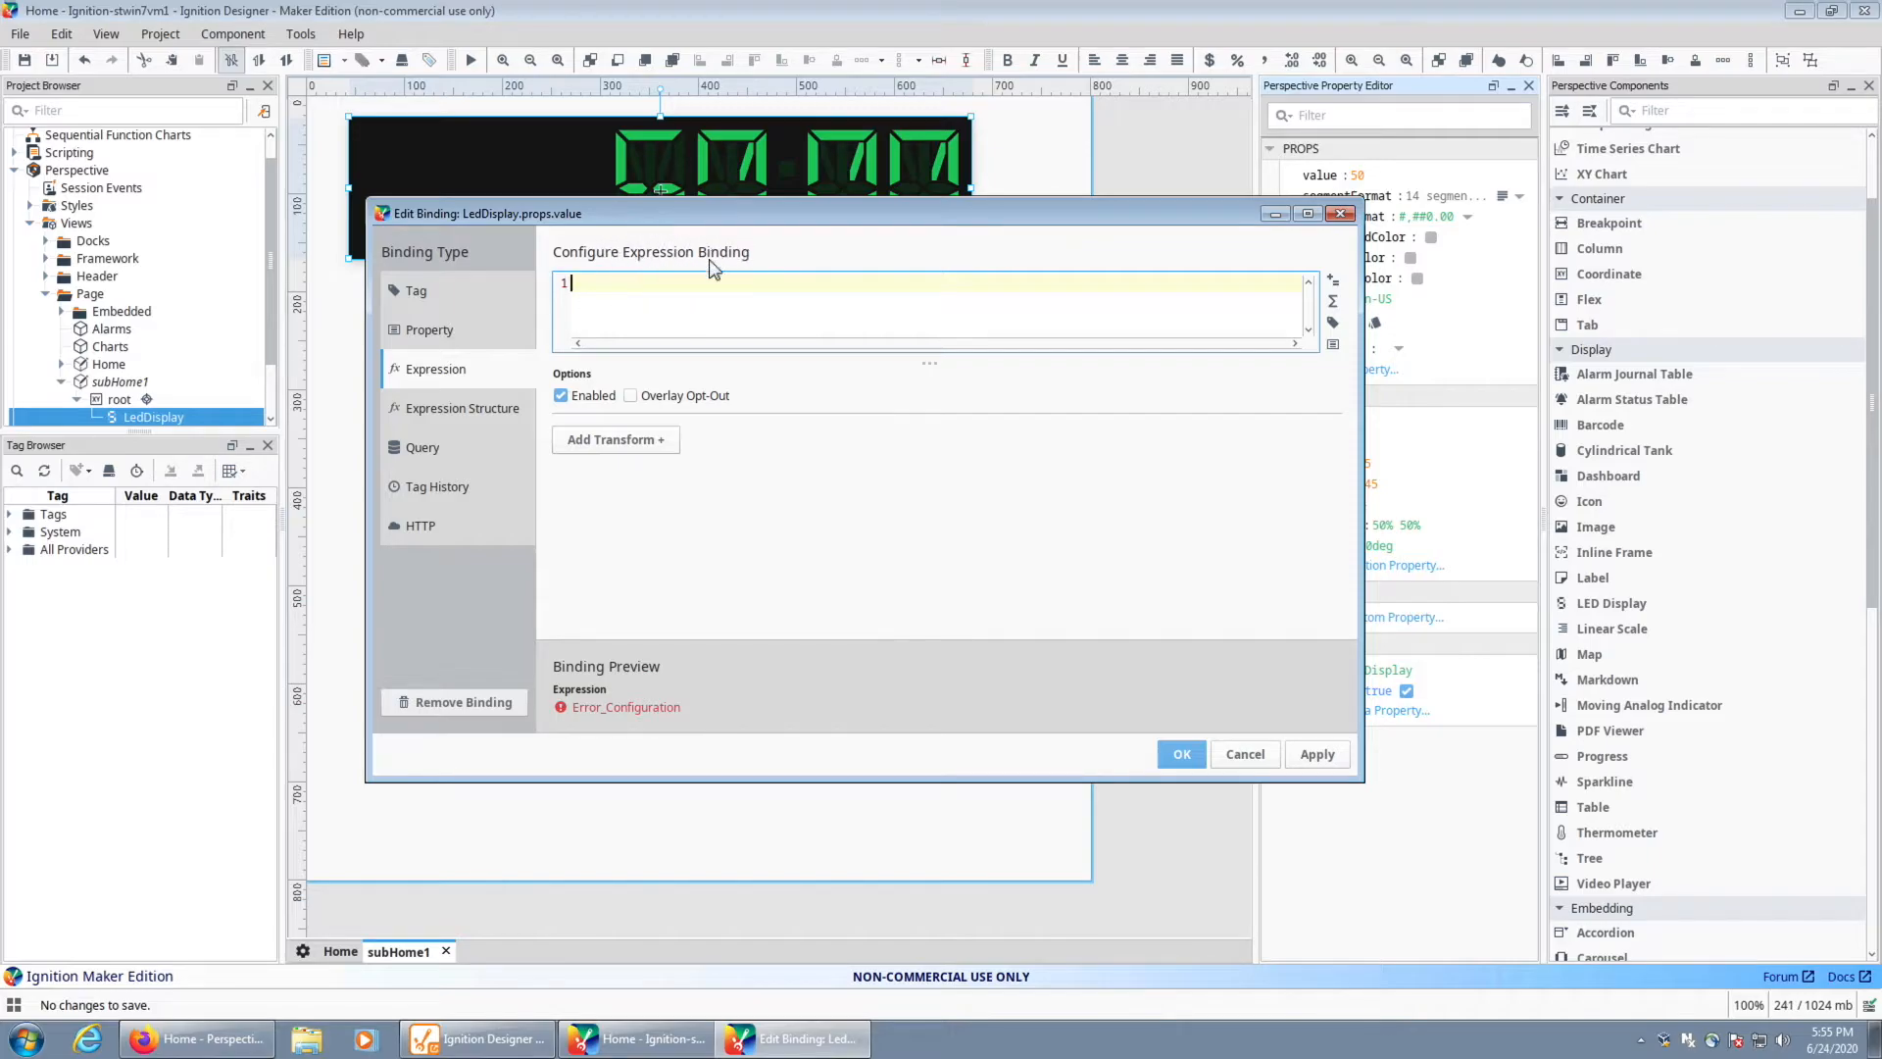
Open the online Ignition user manual from the Designer and go to Expression Functions in its appendix
left_click(350, 34)
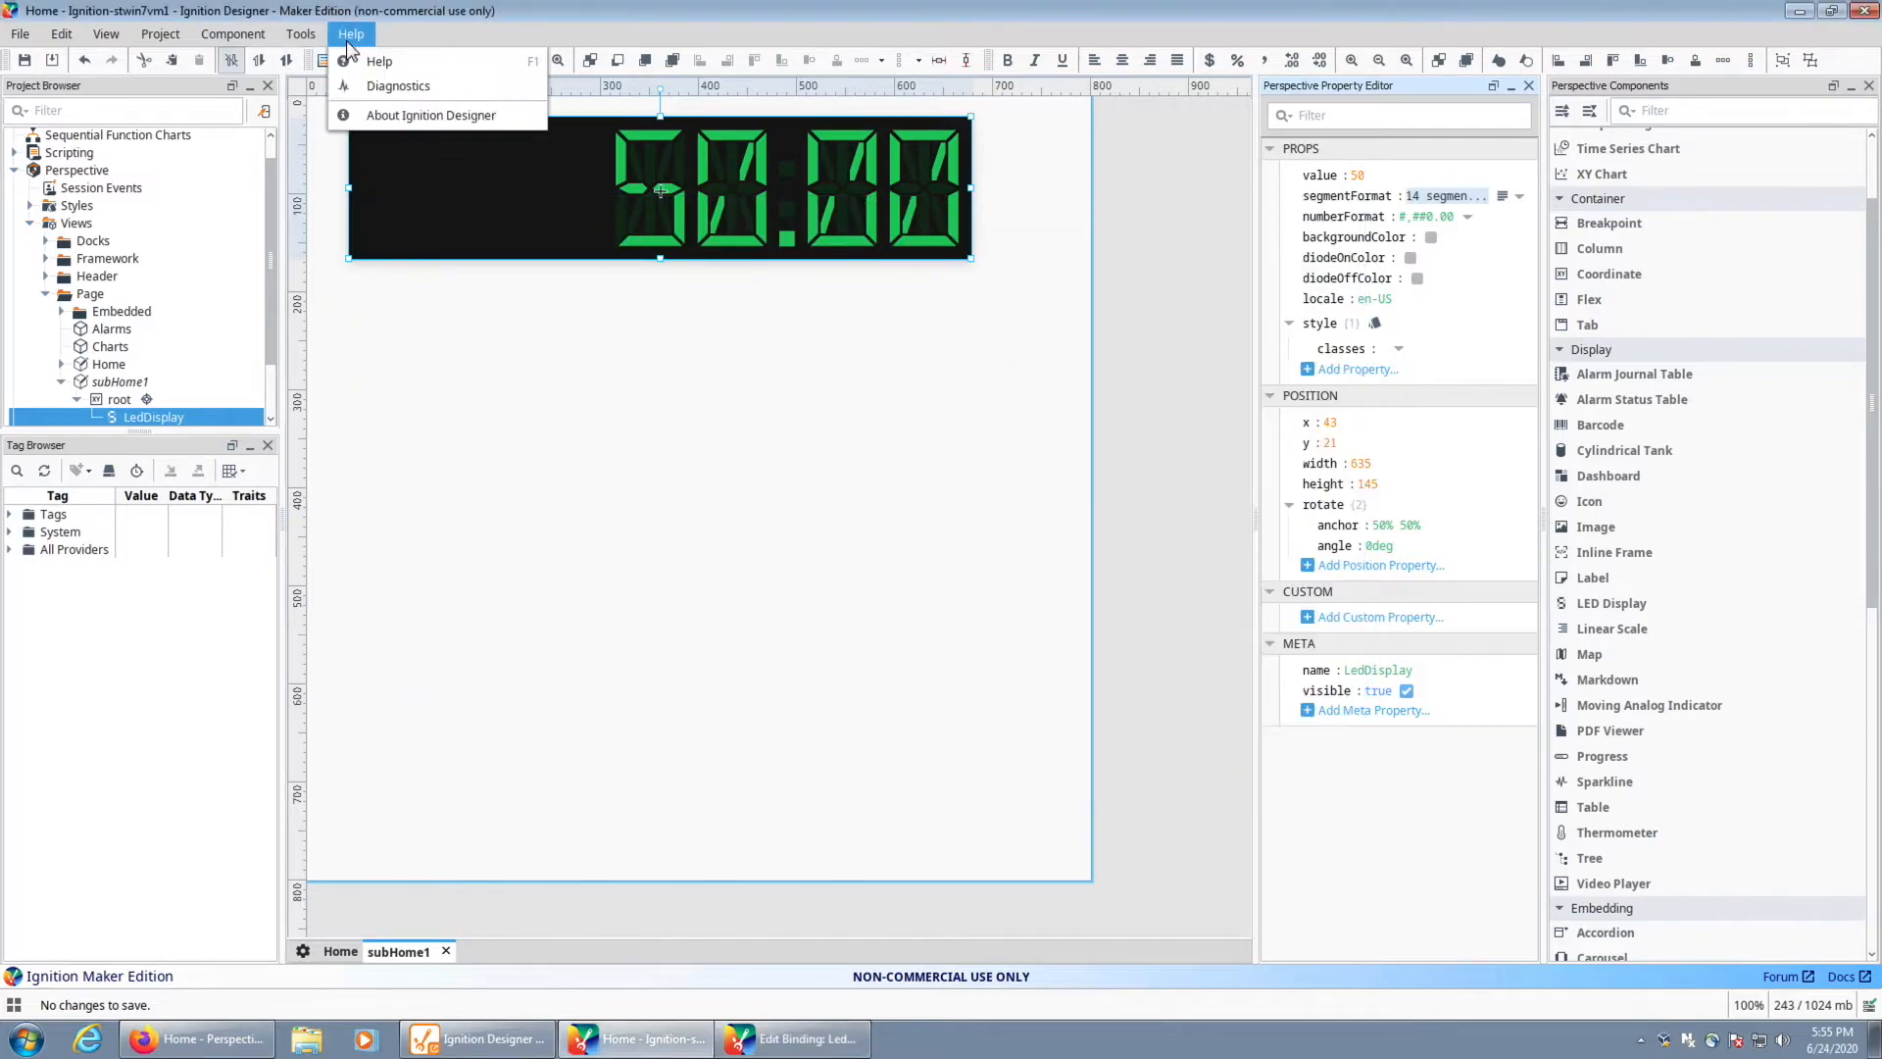
left_click(351, 57)
left_click(354, 36)
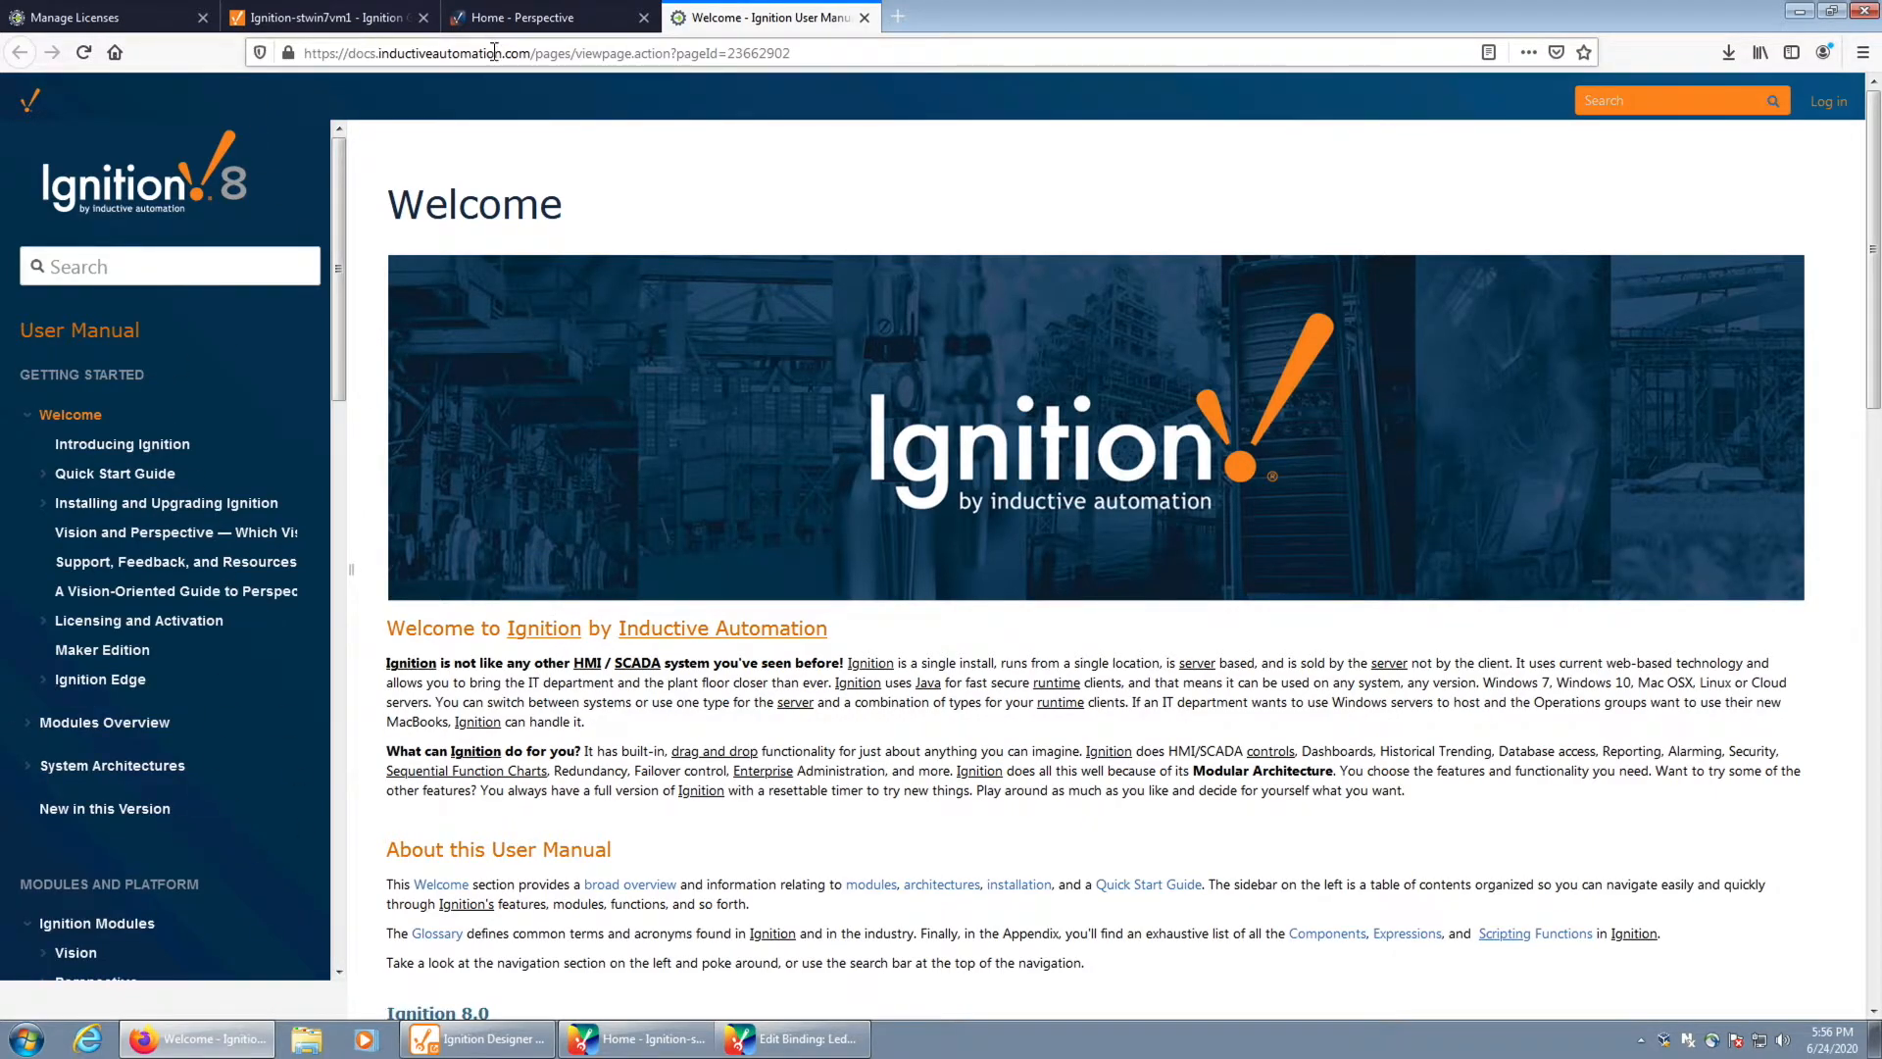
left_click(338, 335)
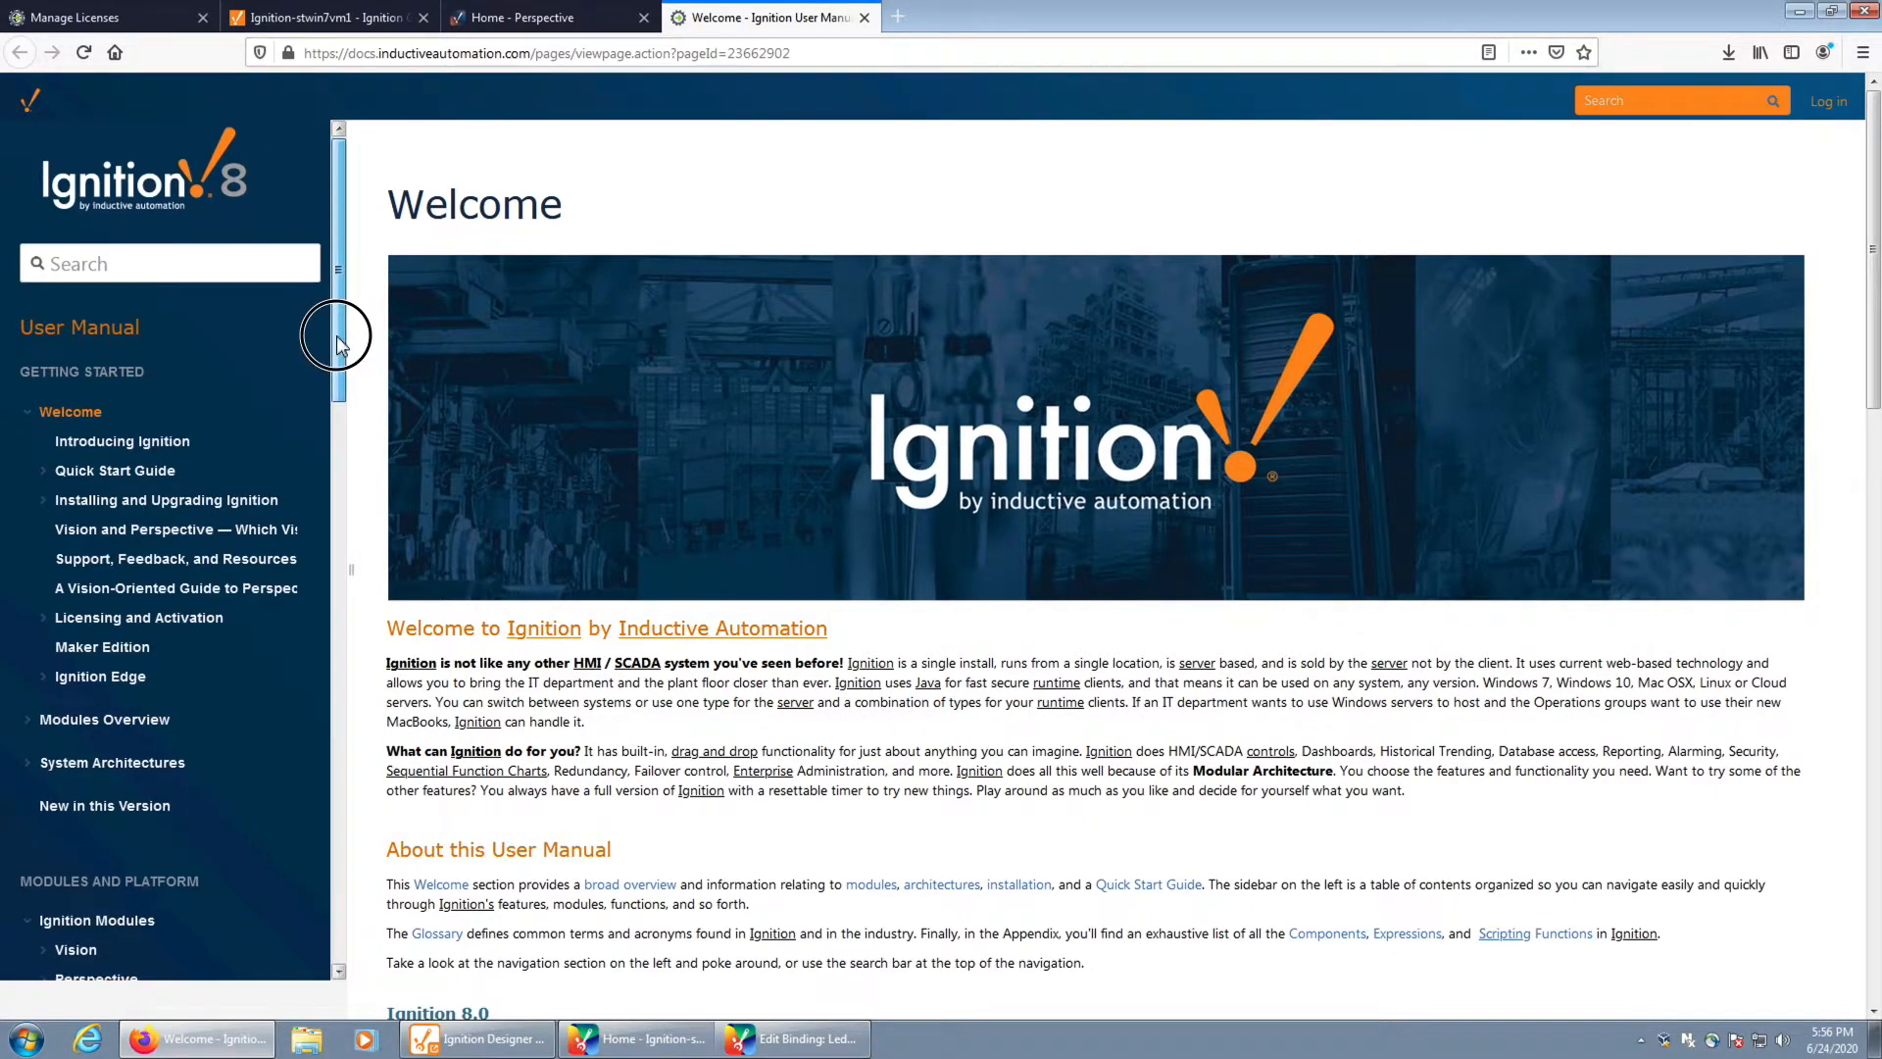
left_click_drag(337, 334, 348, 811)
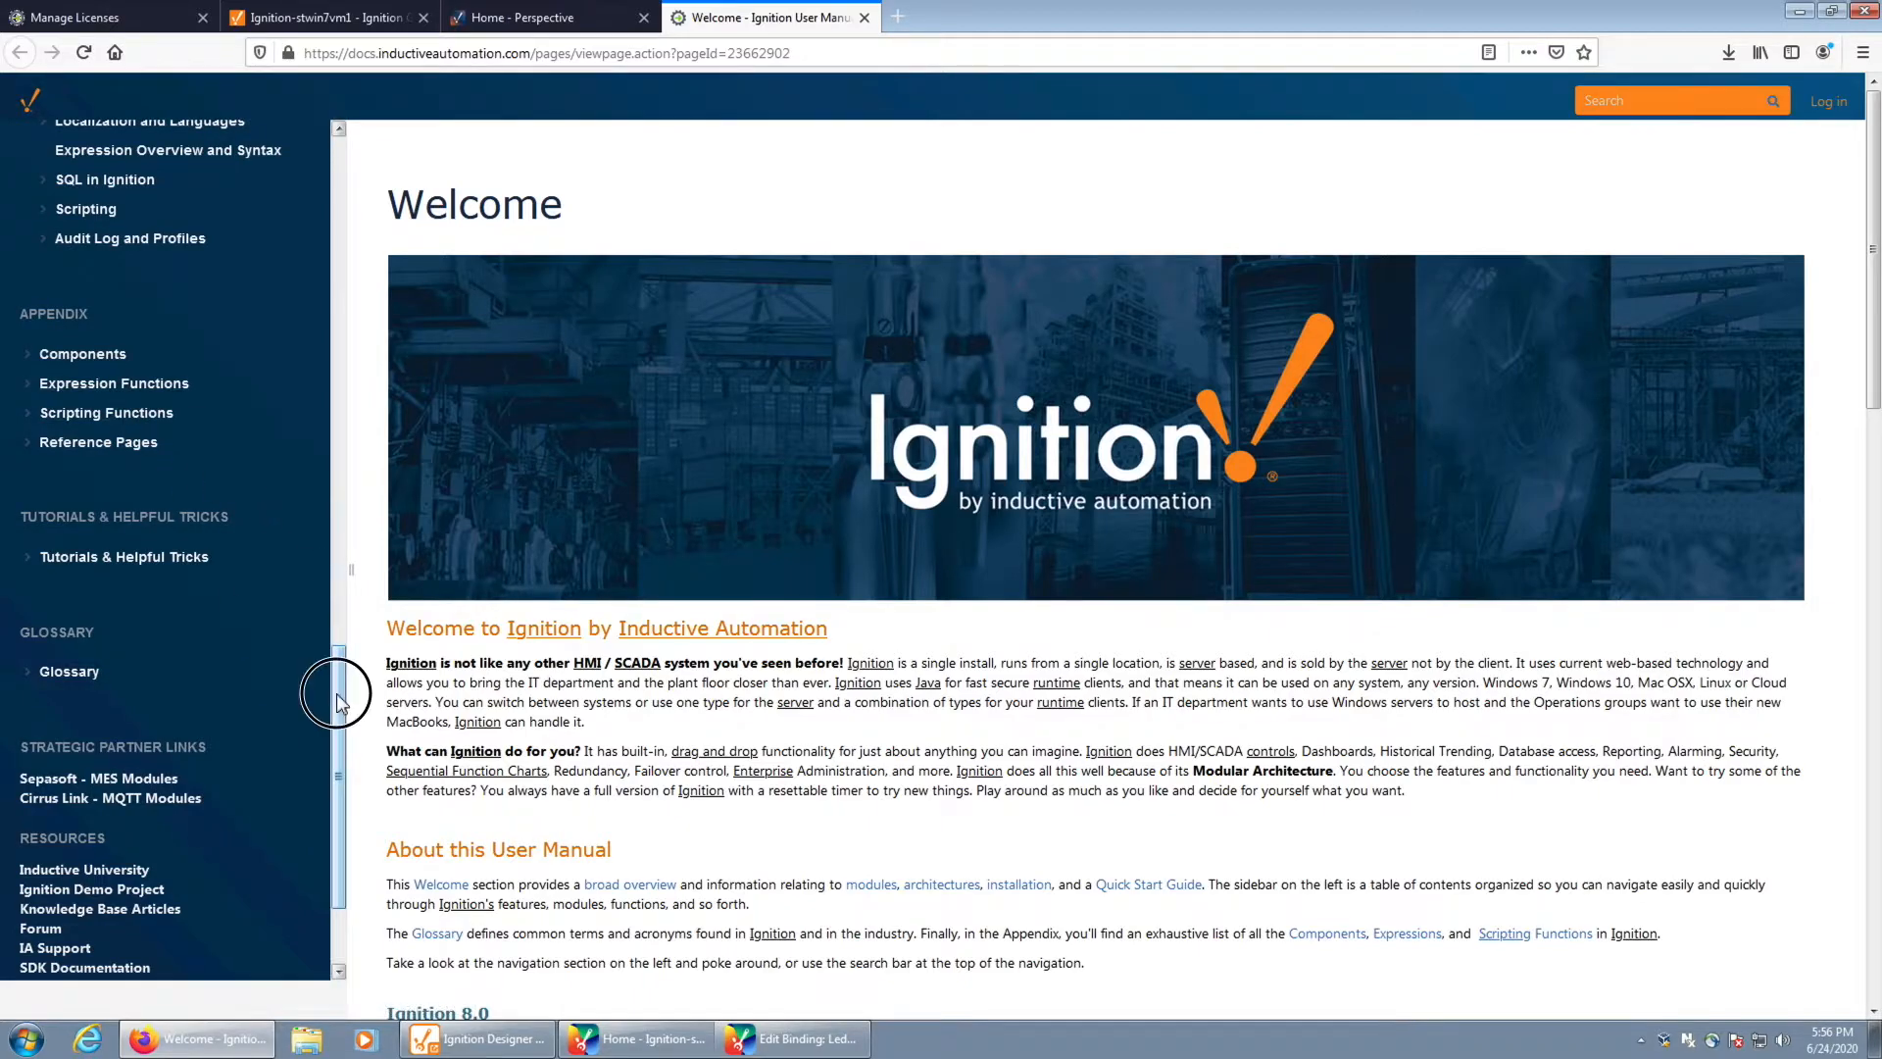
scroll(231, 700, "down", 2)
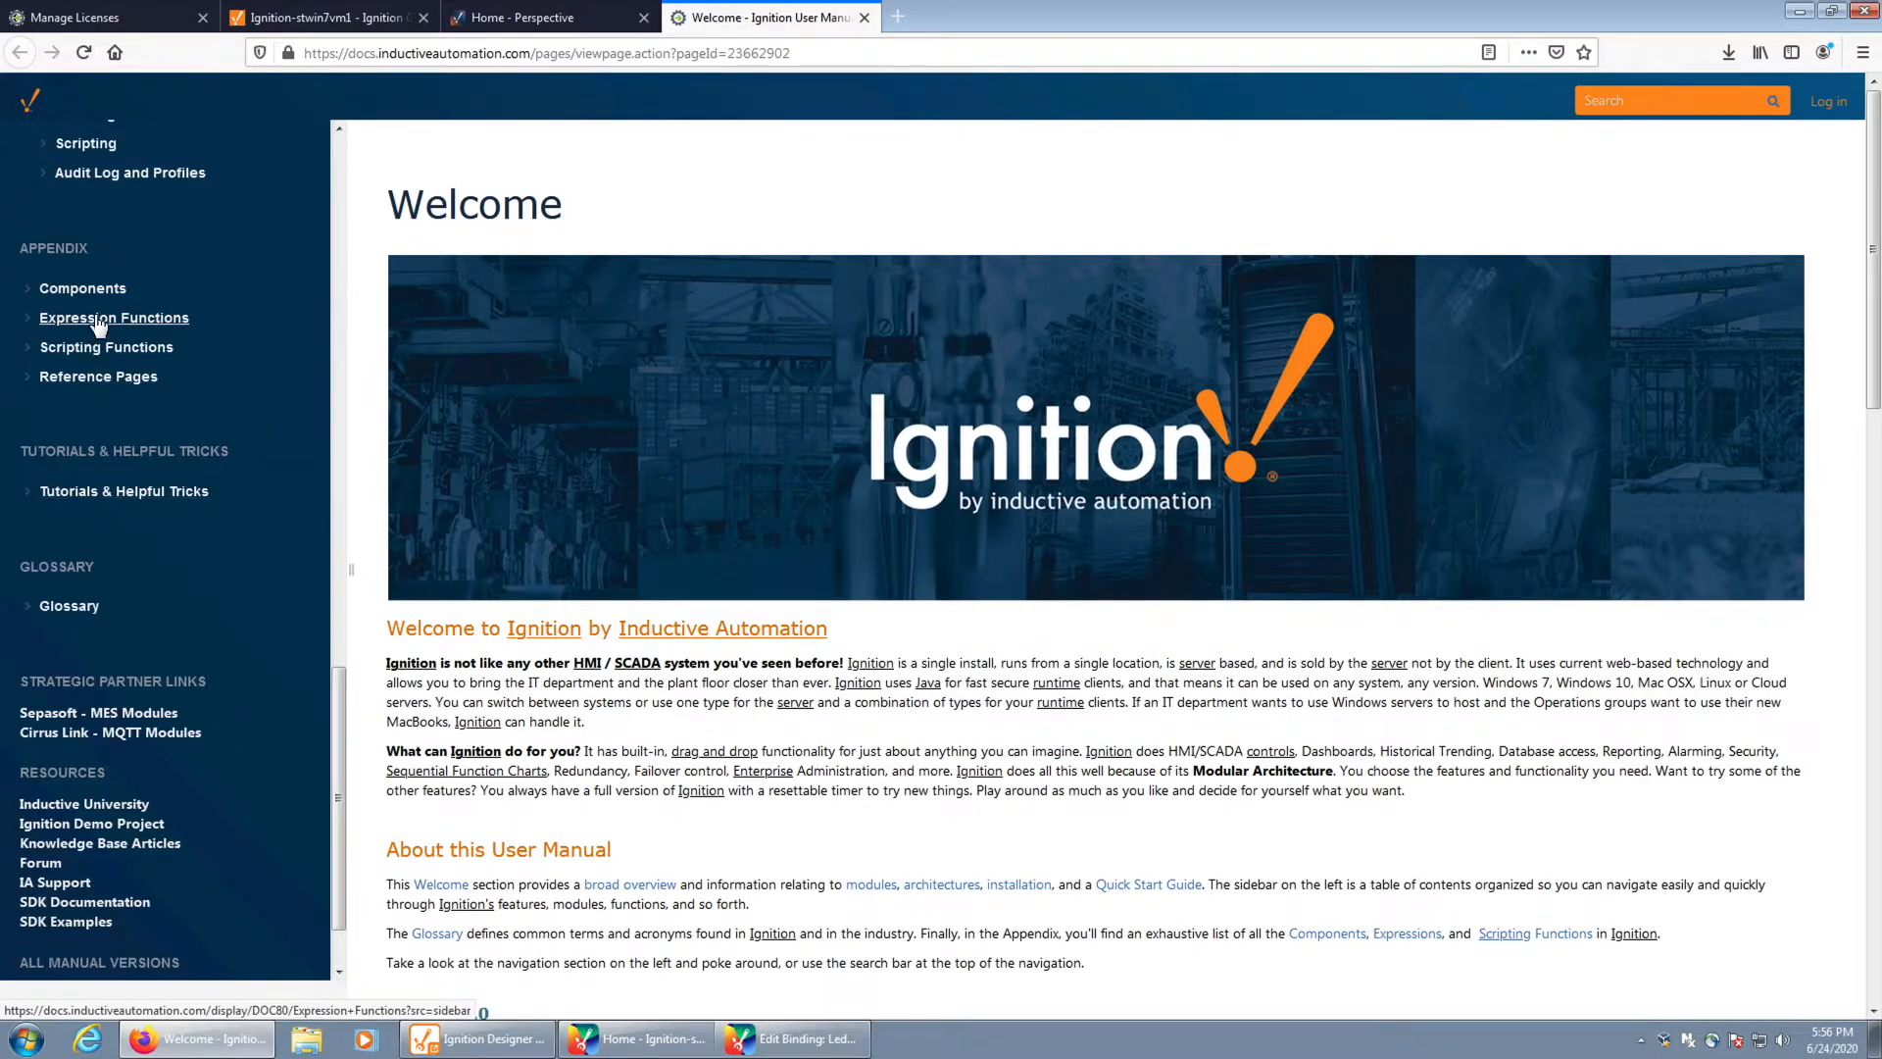
left_click(98, 319)
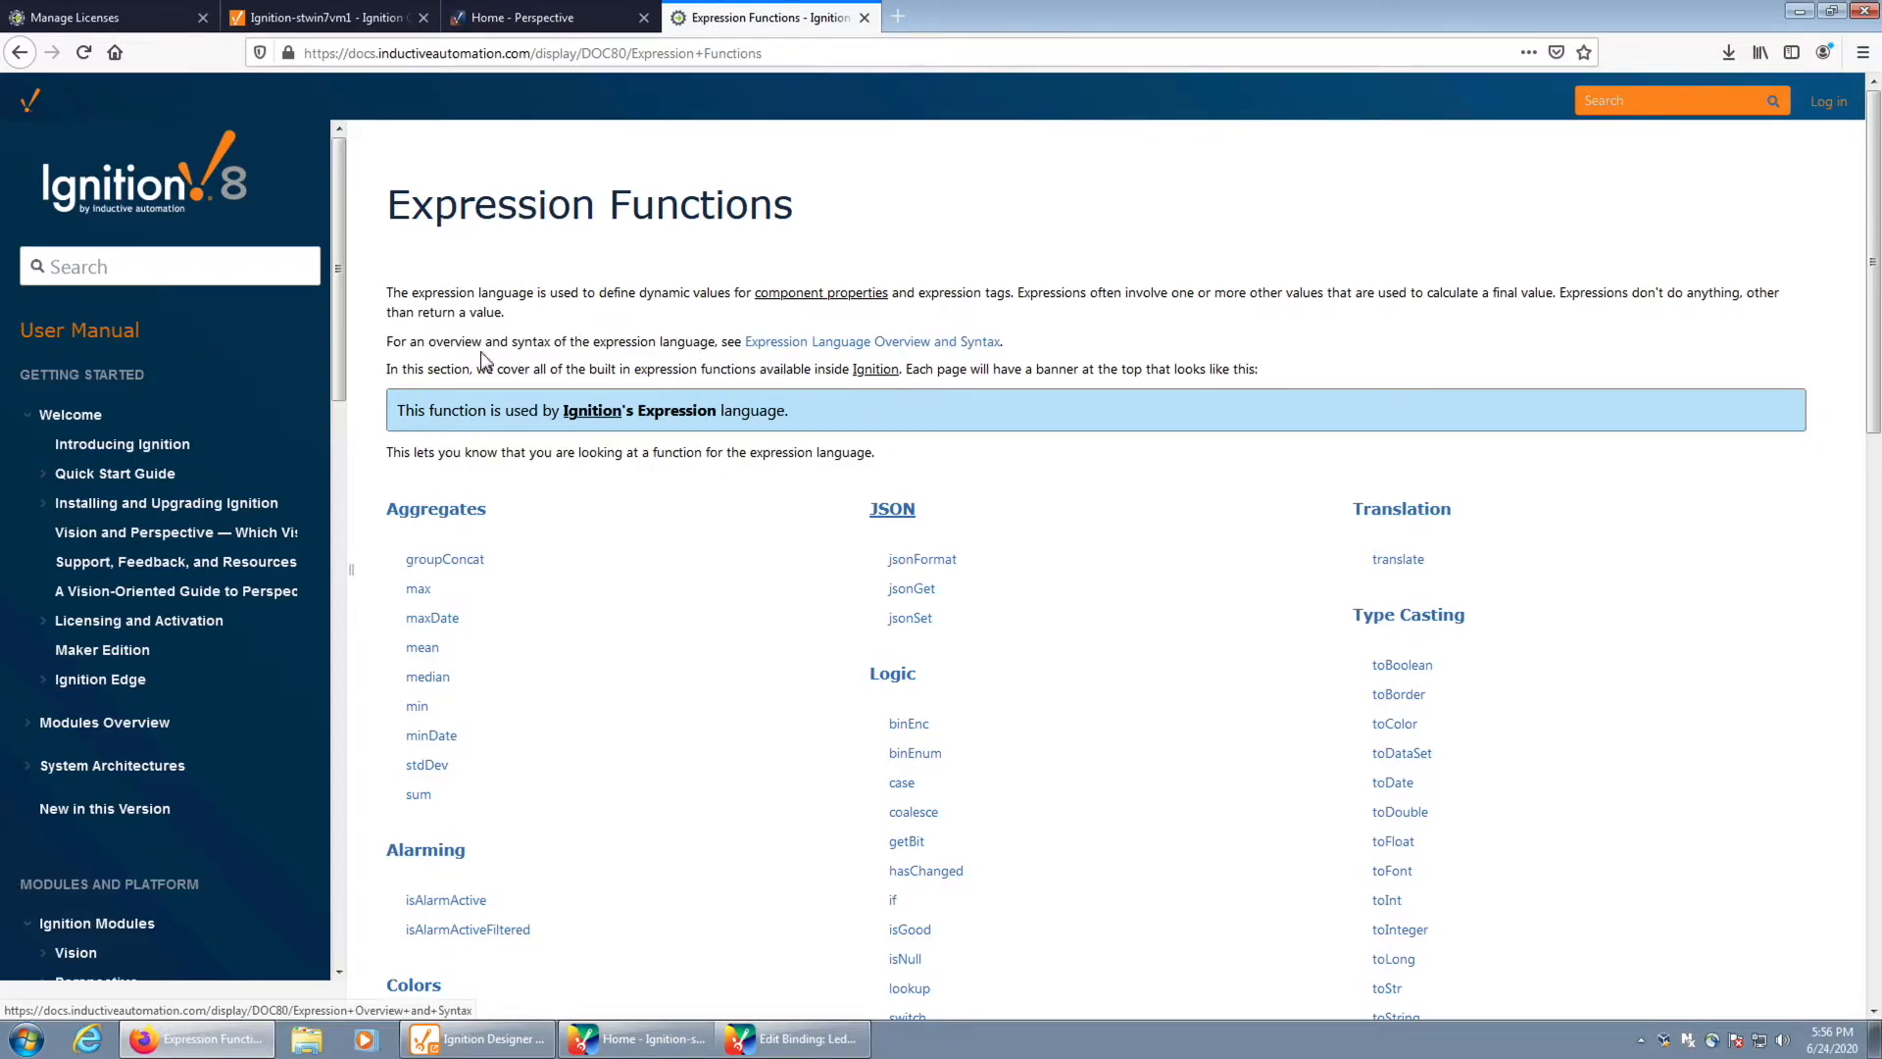
Look through the expression function list and open the now function under Date and Time
left_click(826, 346)
right_click(943, 350)
left_click_drag(901, 369, 896, 348)
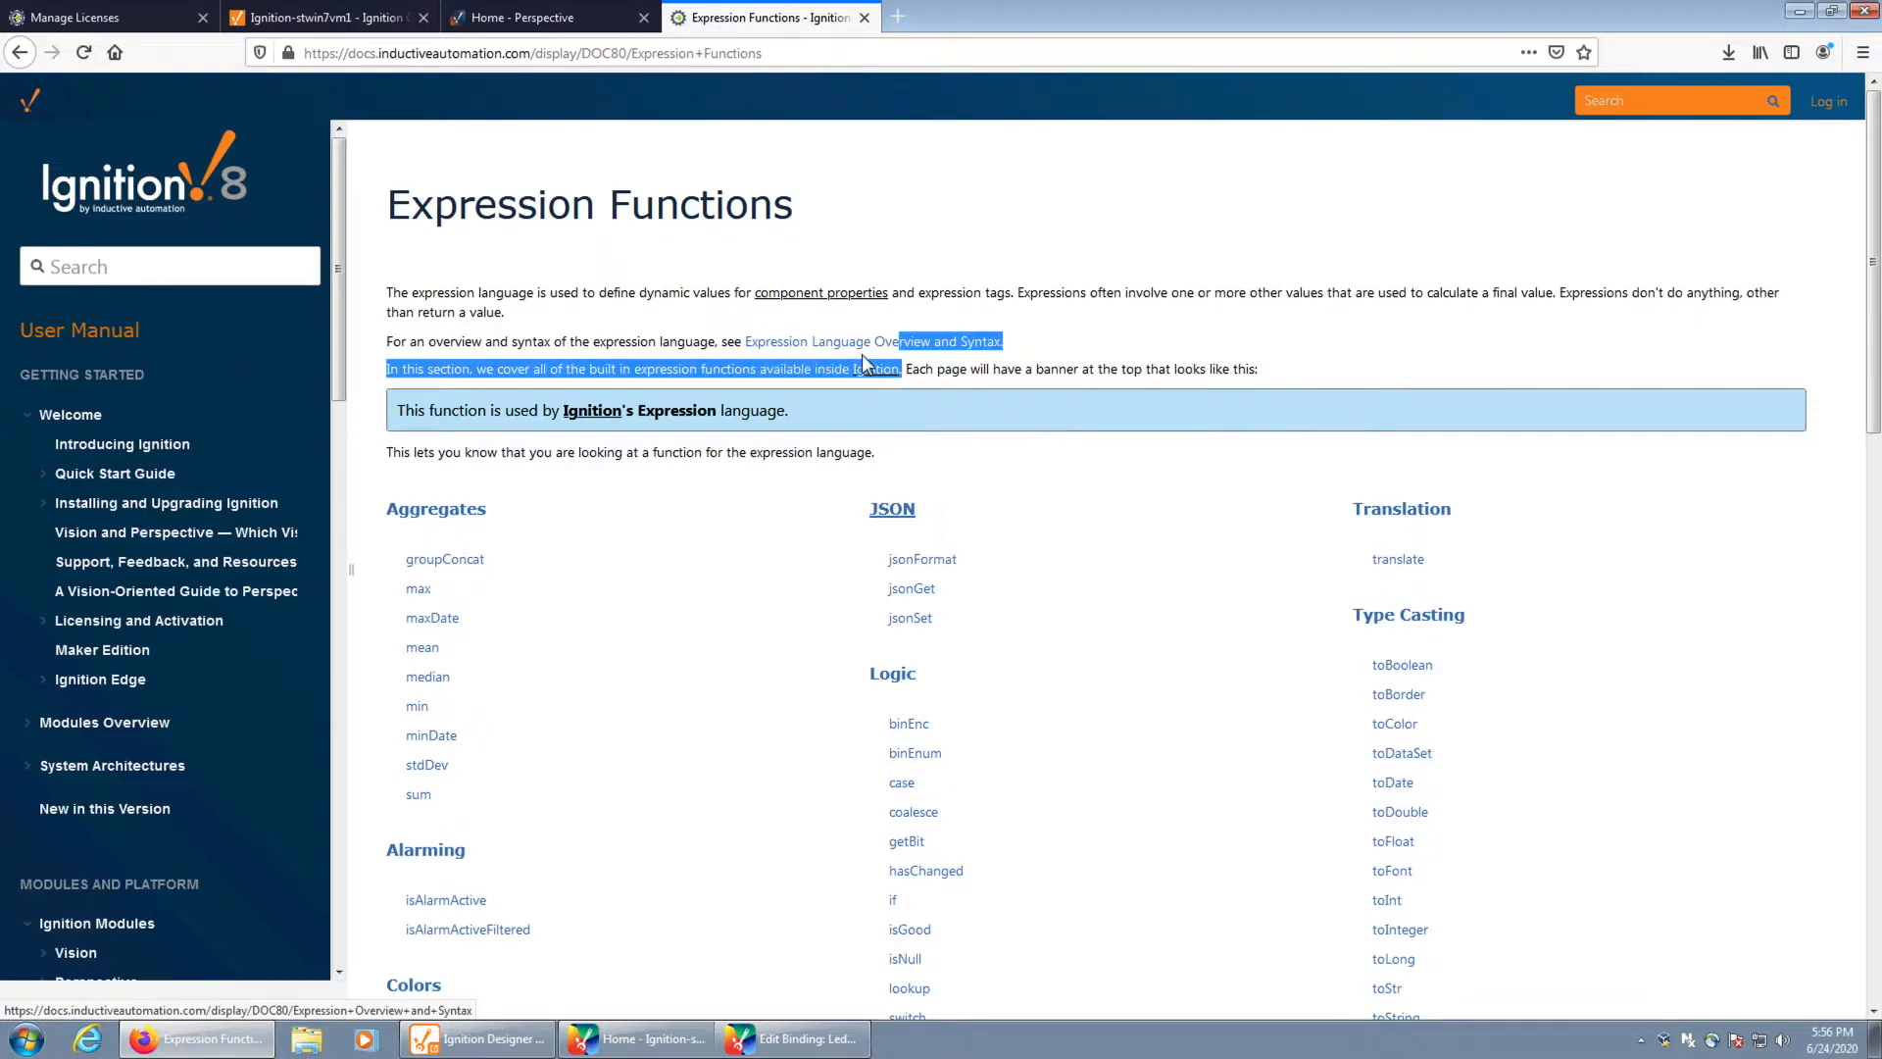
left_click(1024, 369)
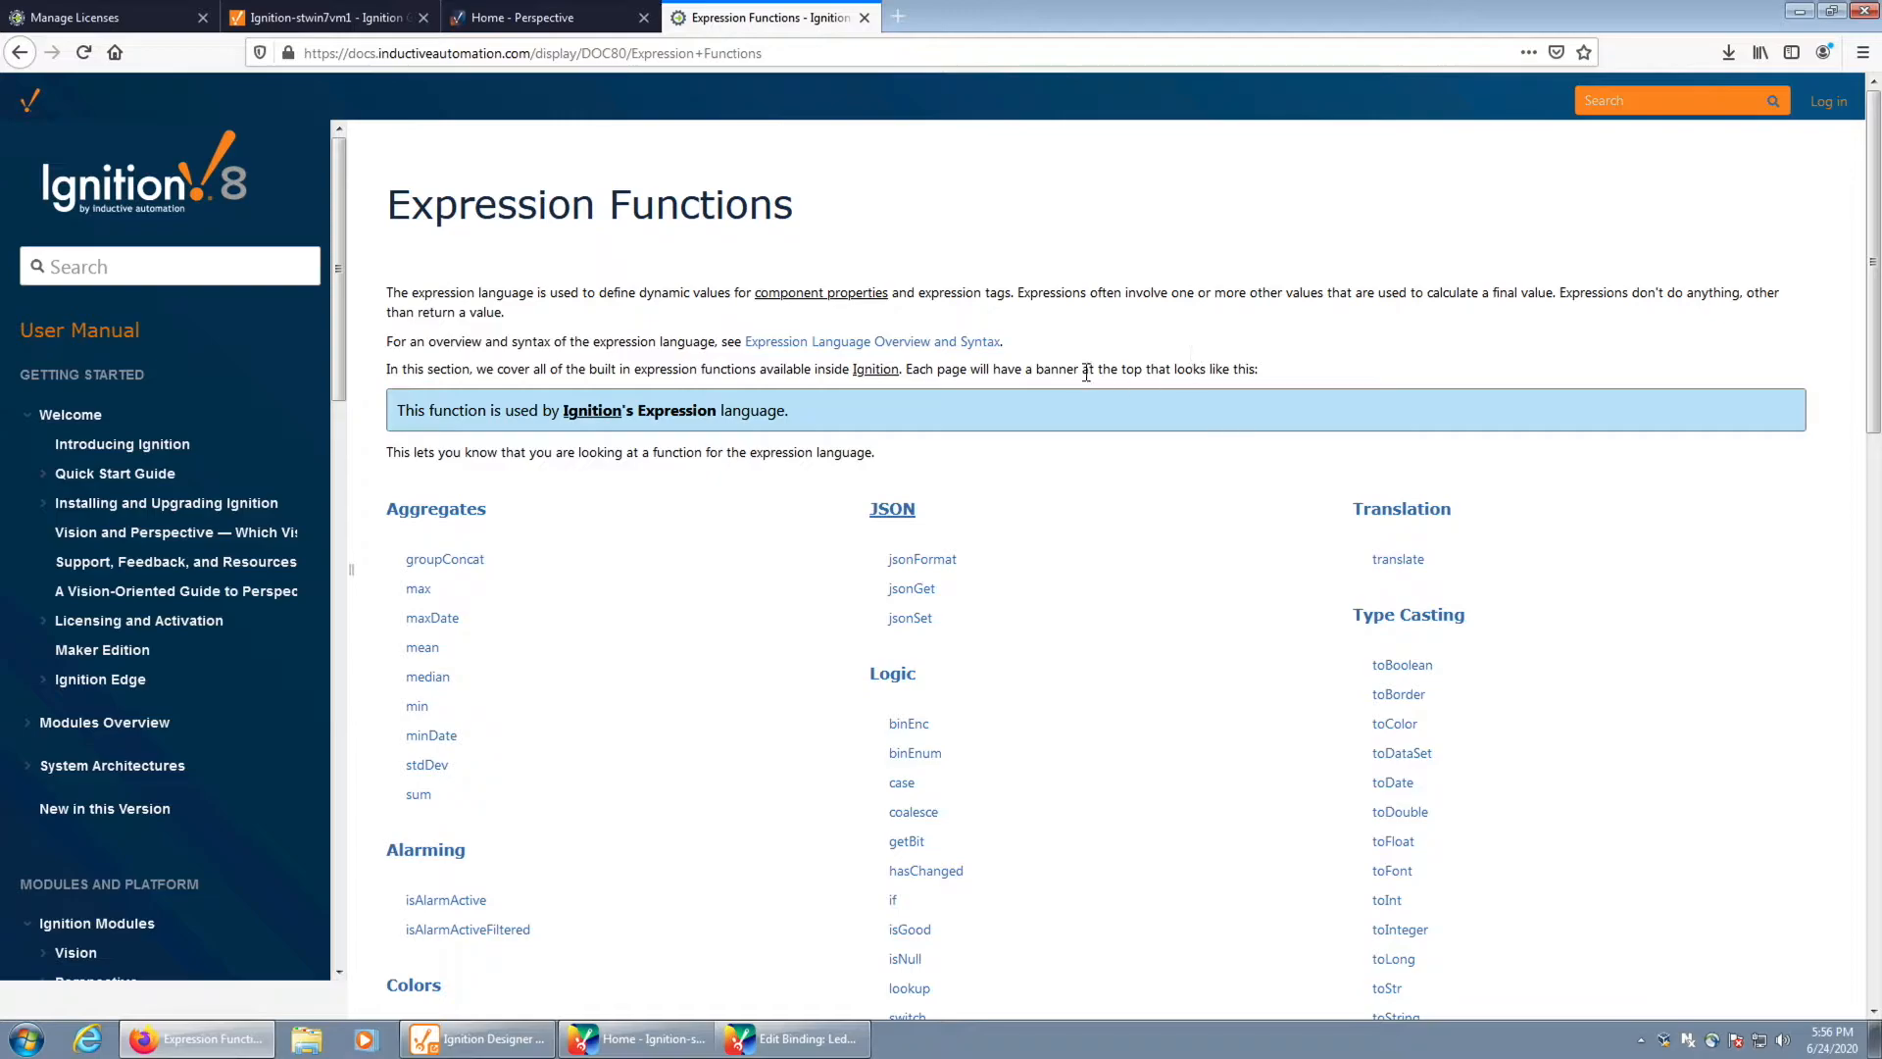
scroll(1088, 432, "down", 10)
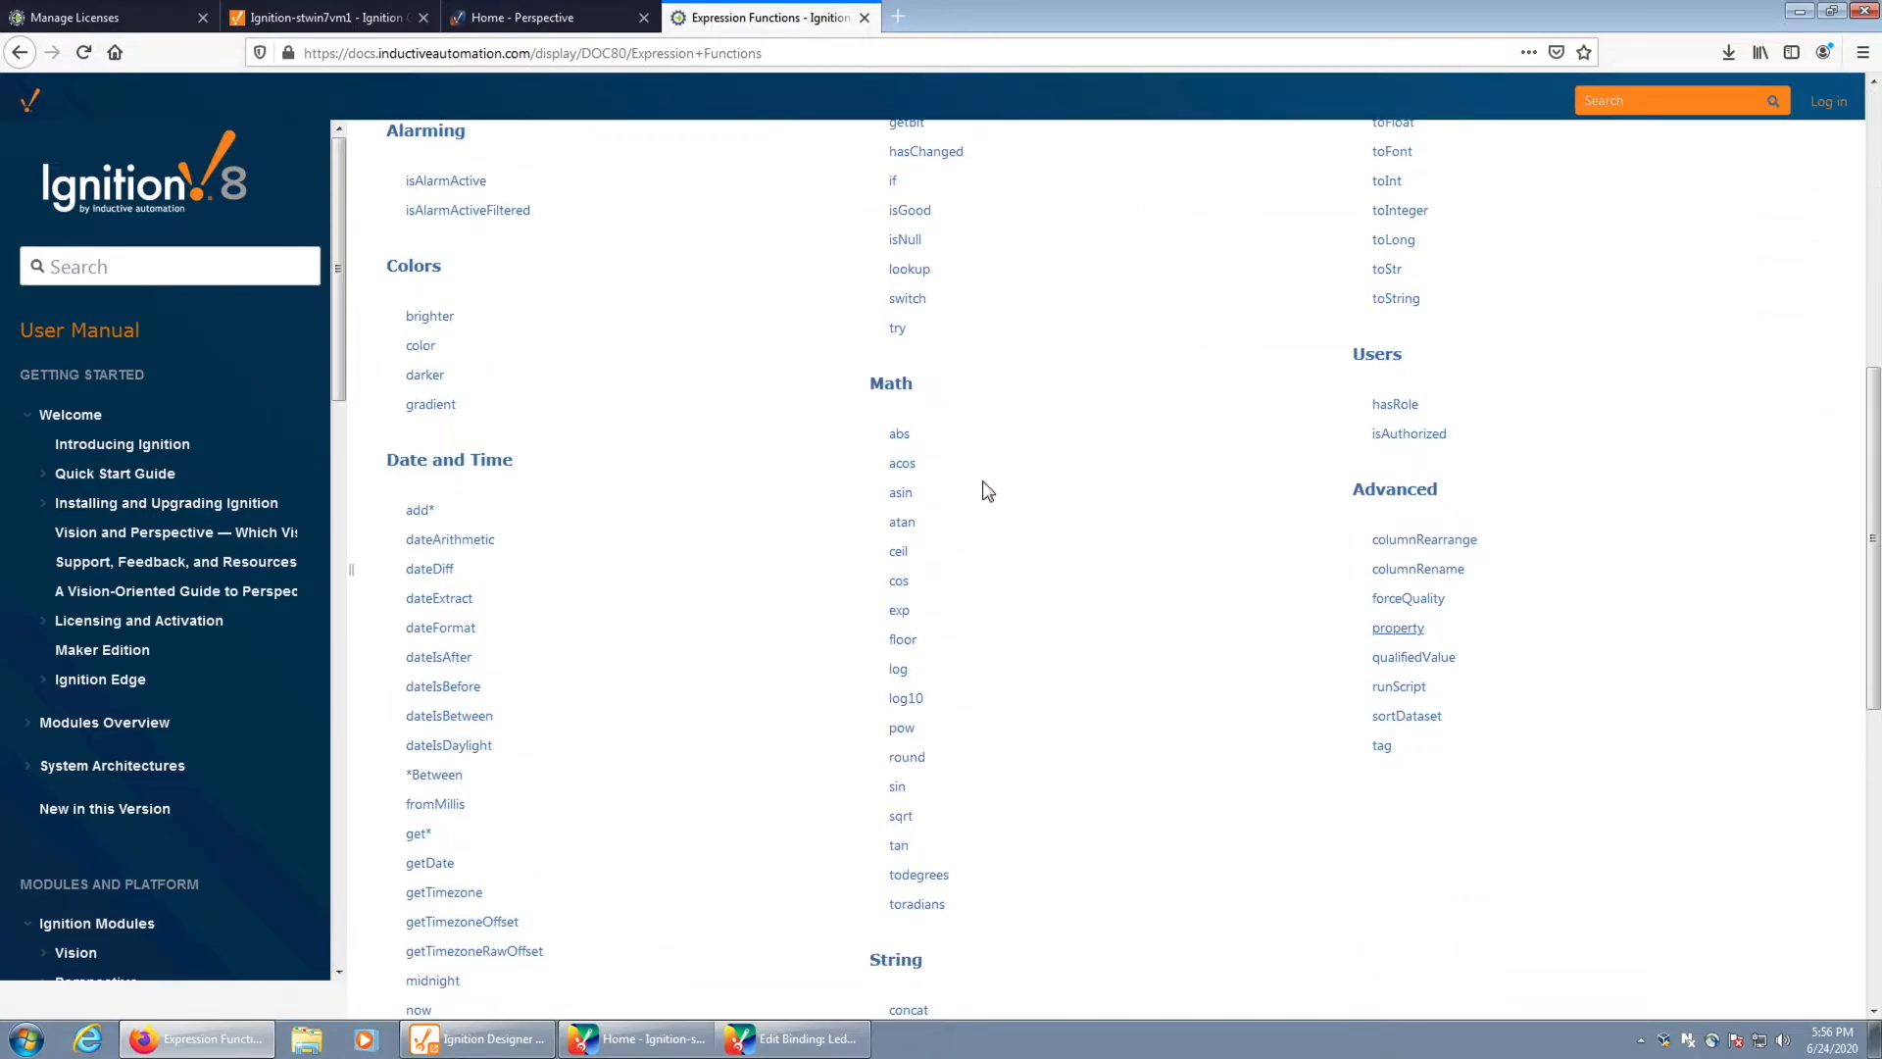
scroll(475, 252, "up", 1)
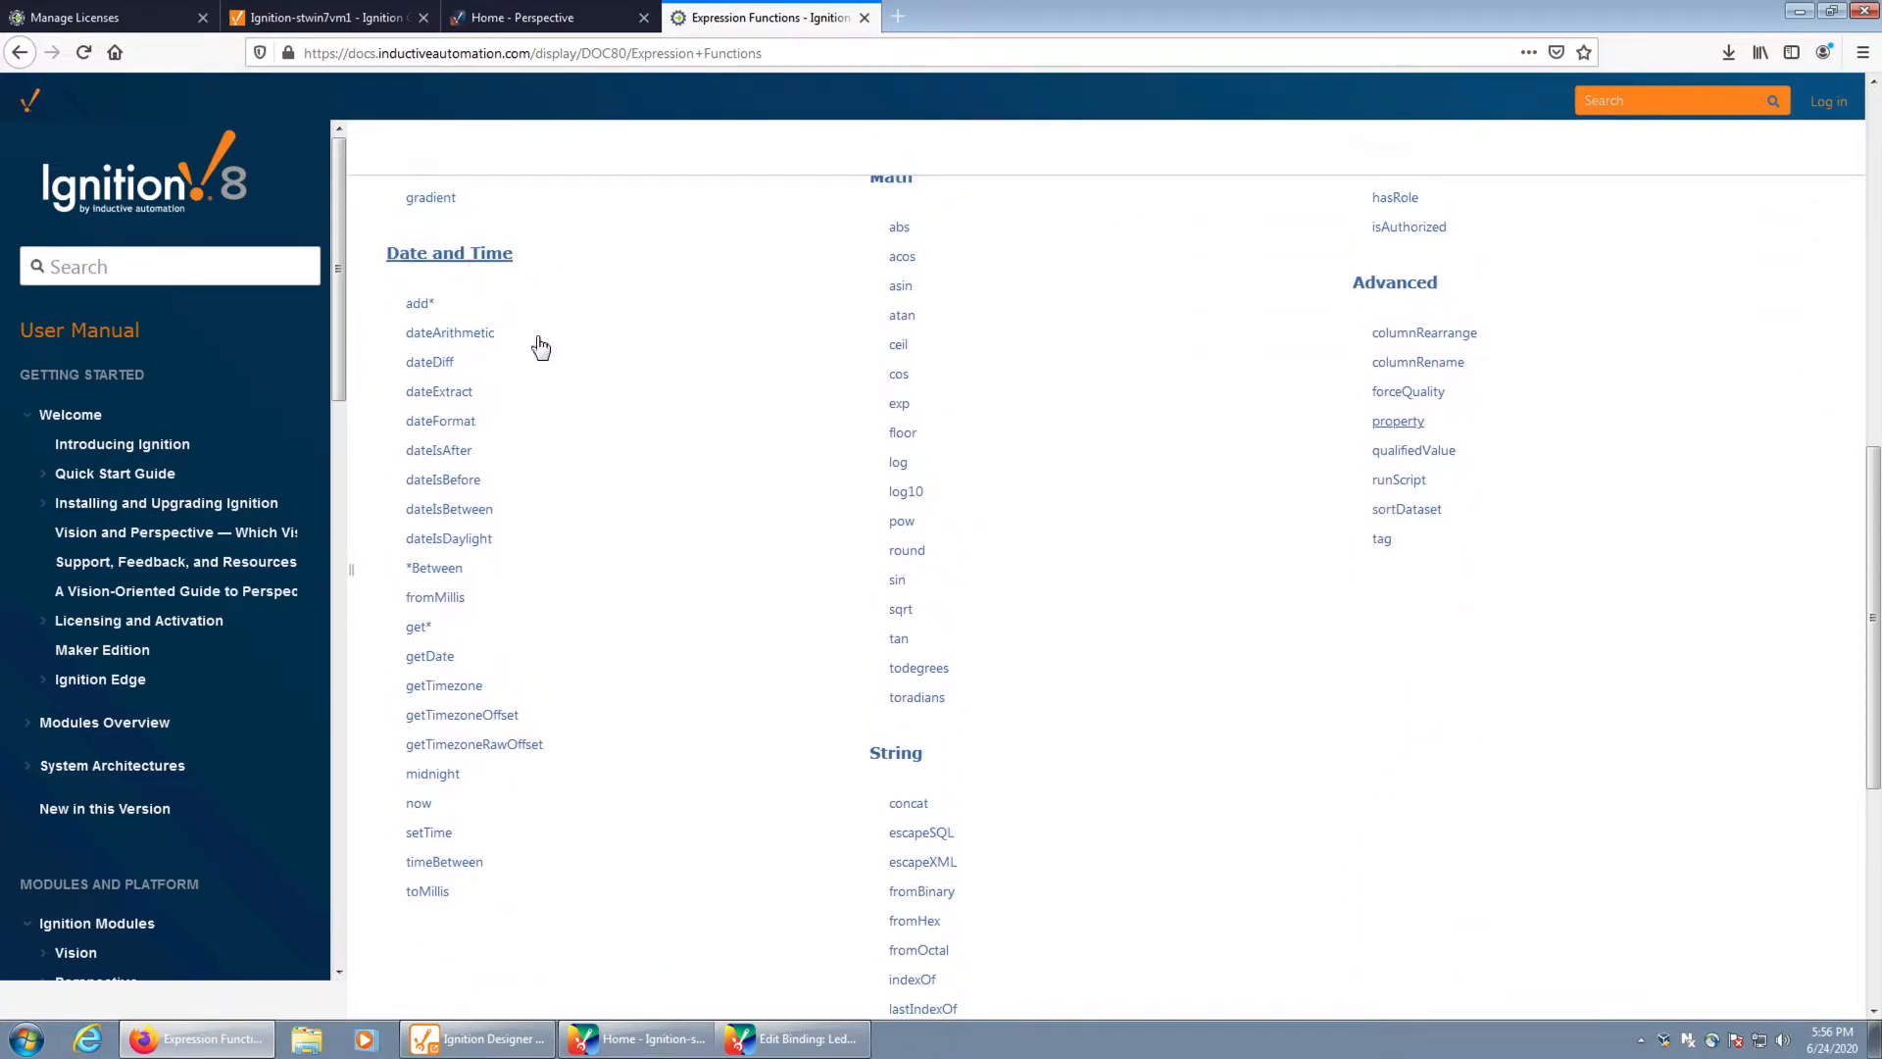
left_click(422, 804)
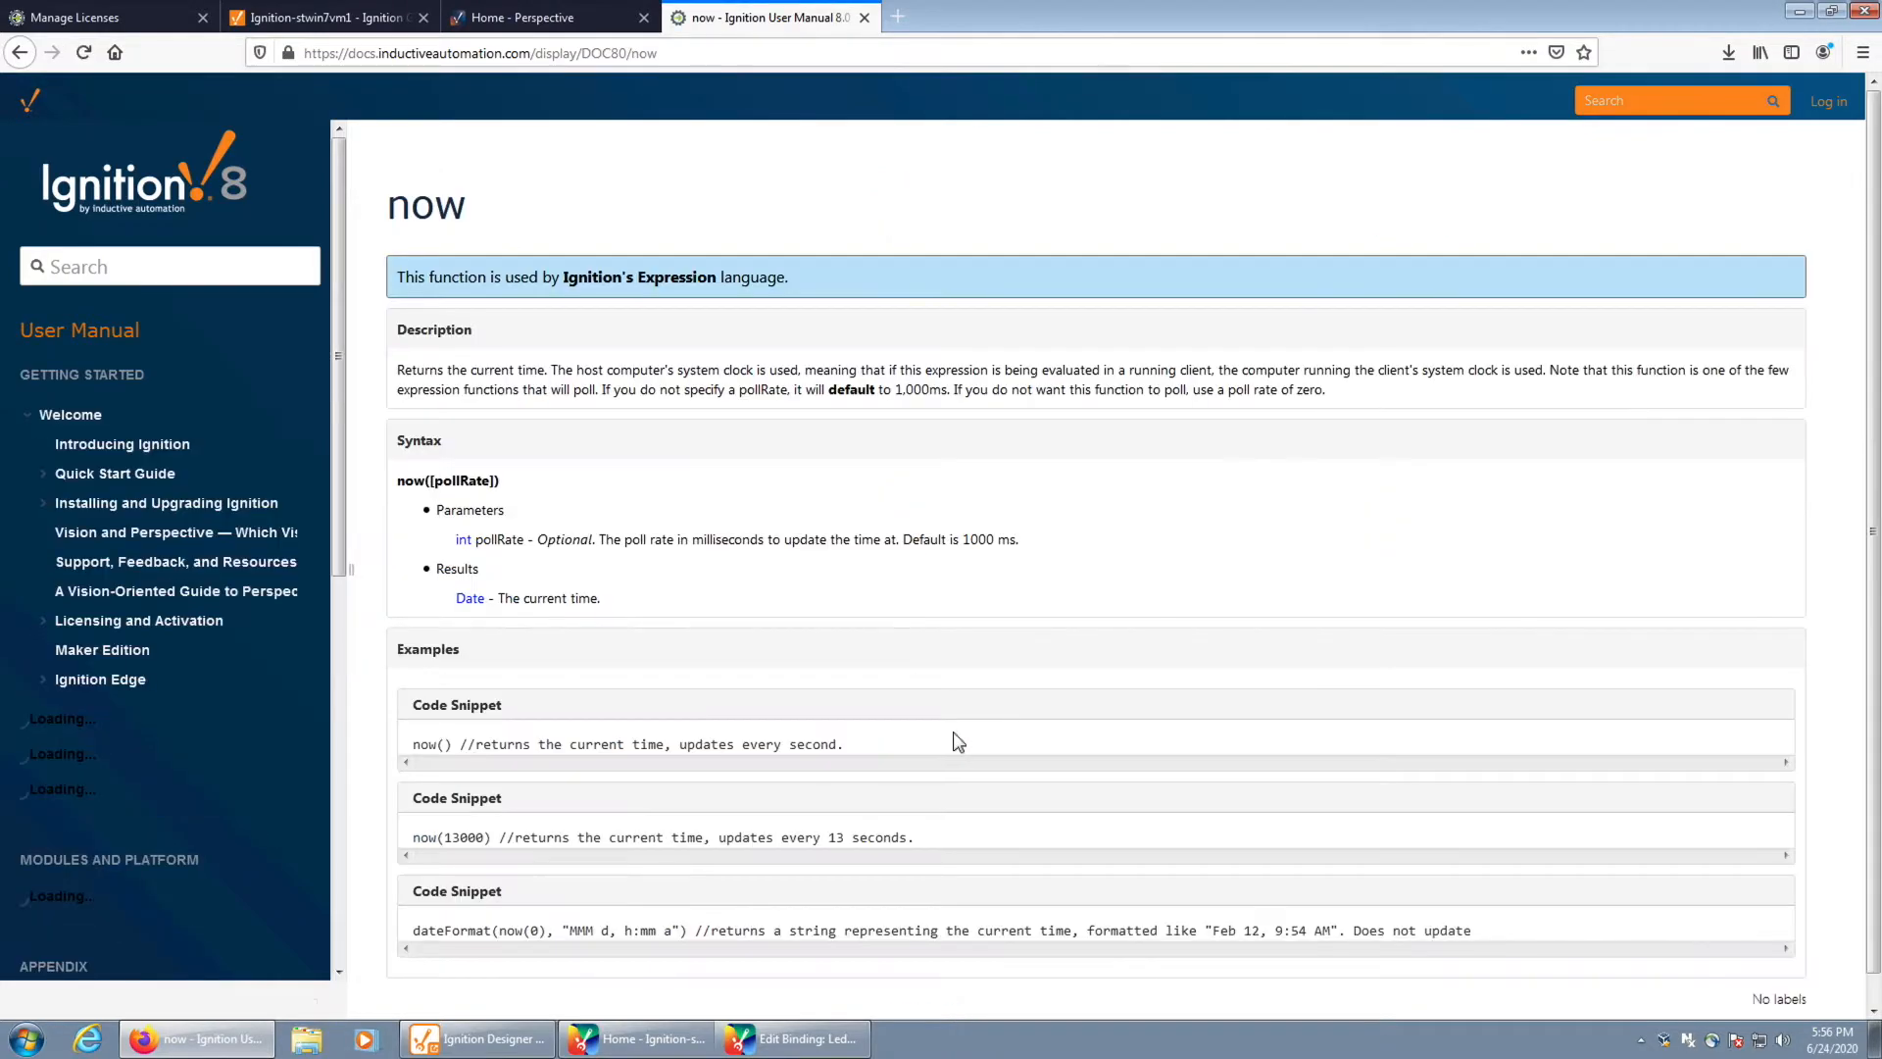
Read the now function's description and the comment in its first code example
left_click_drag(398, 372, 623, 371)
left_click(777, 713)
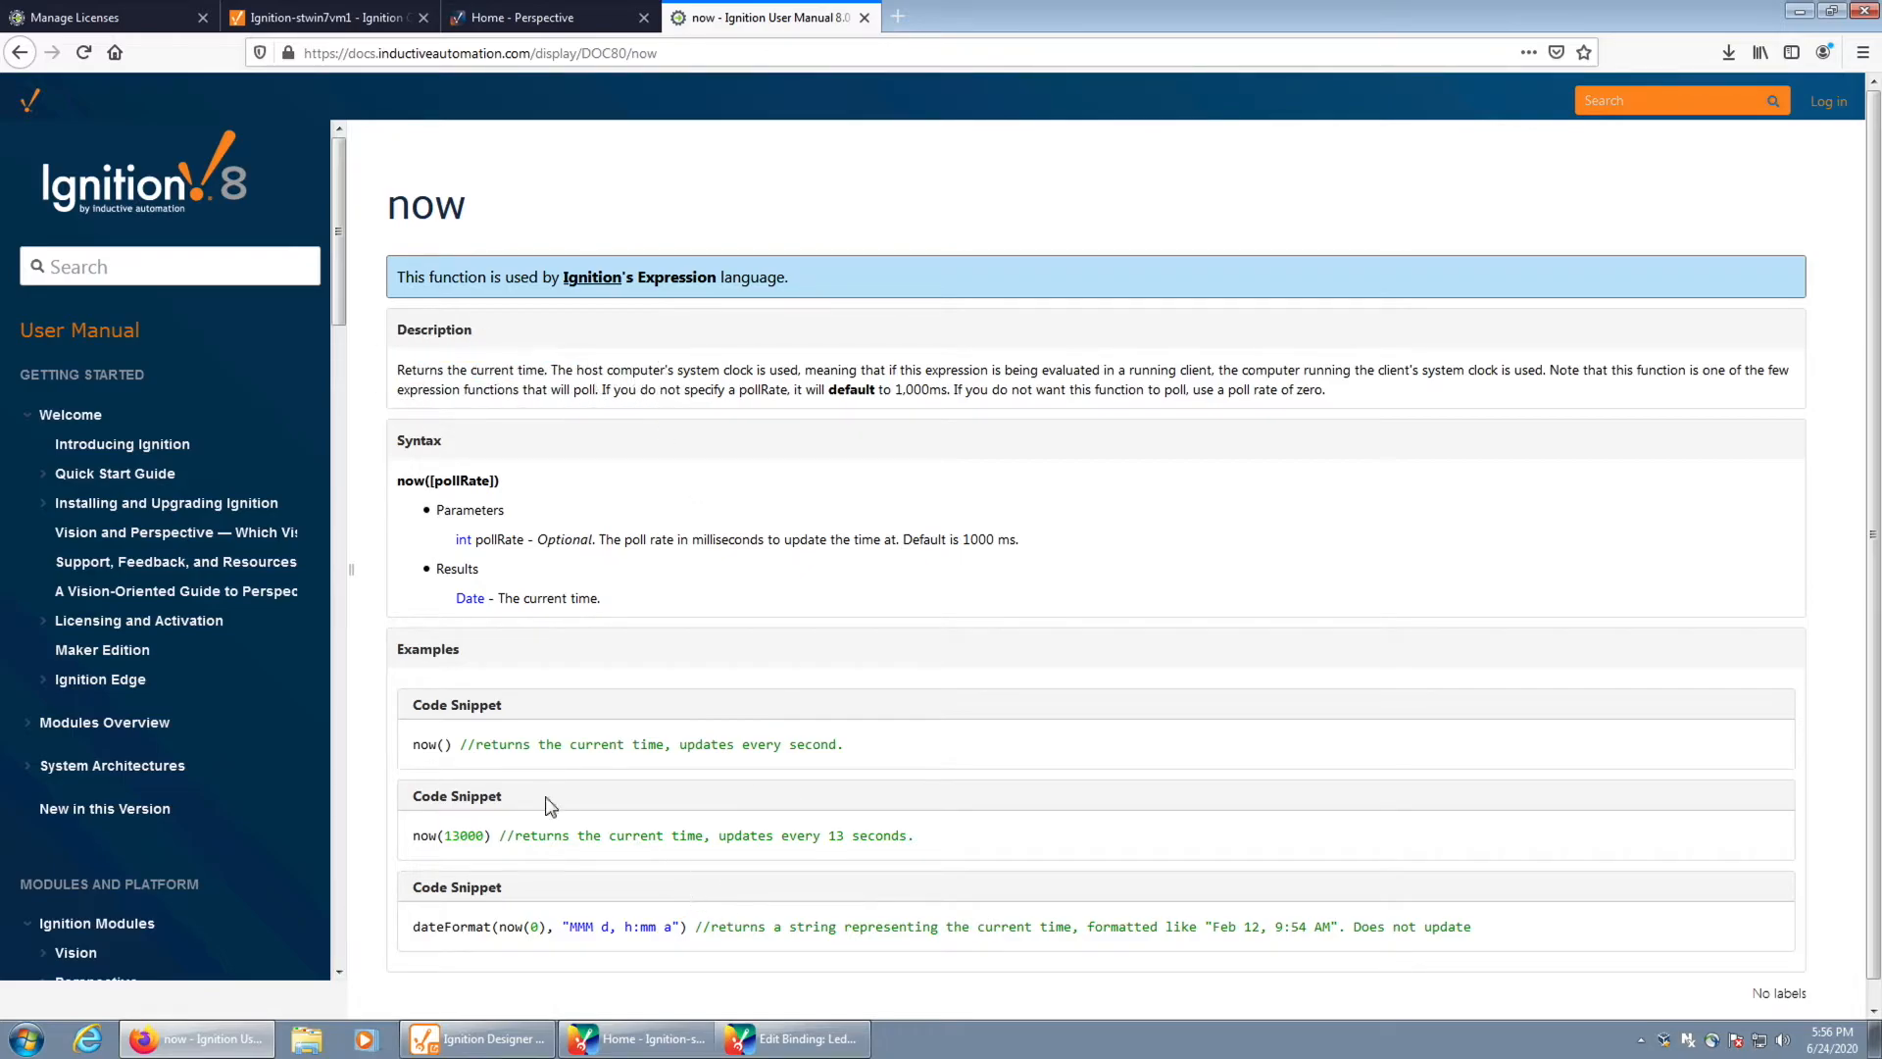
scroll(413, 716, "down", 1)
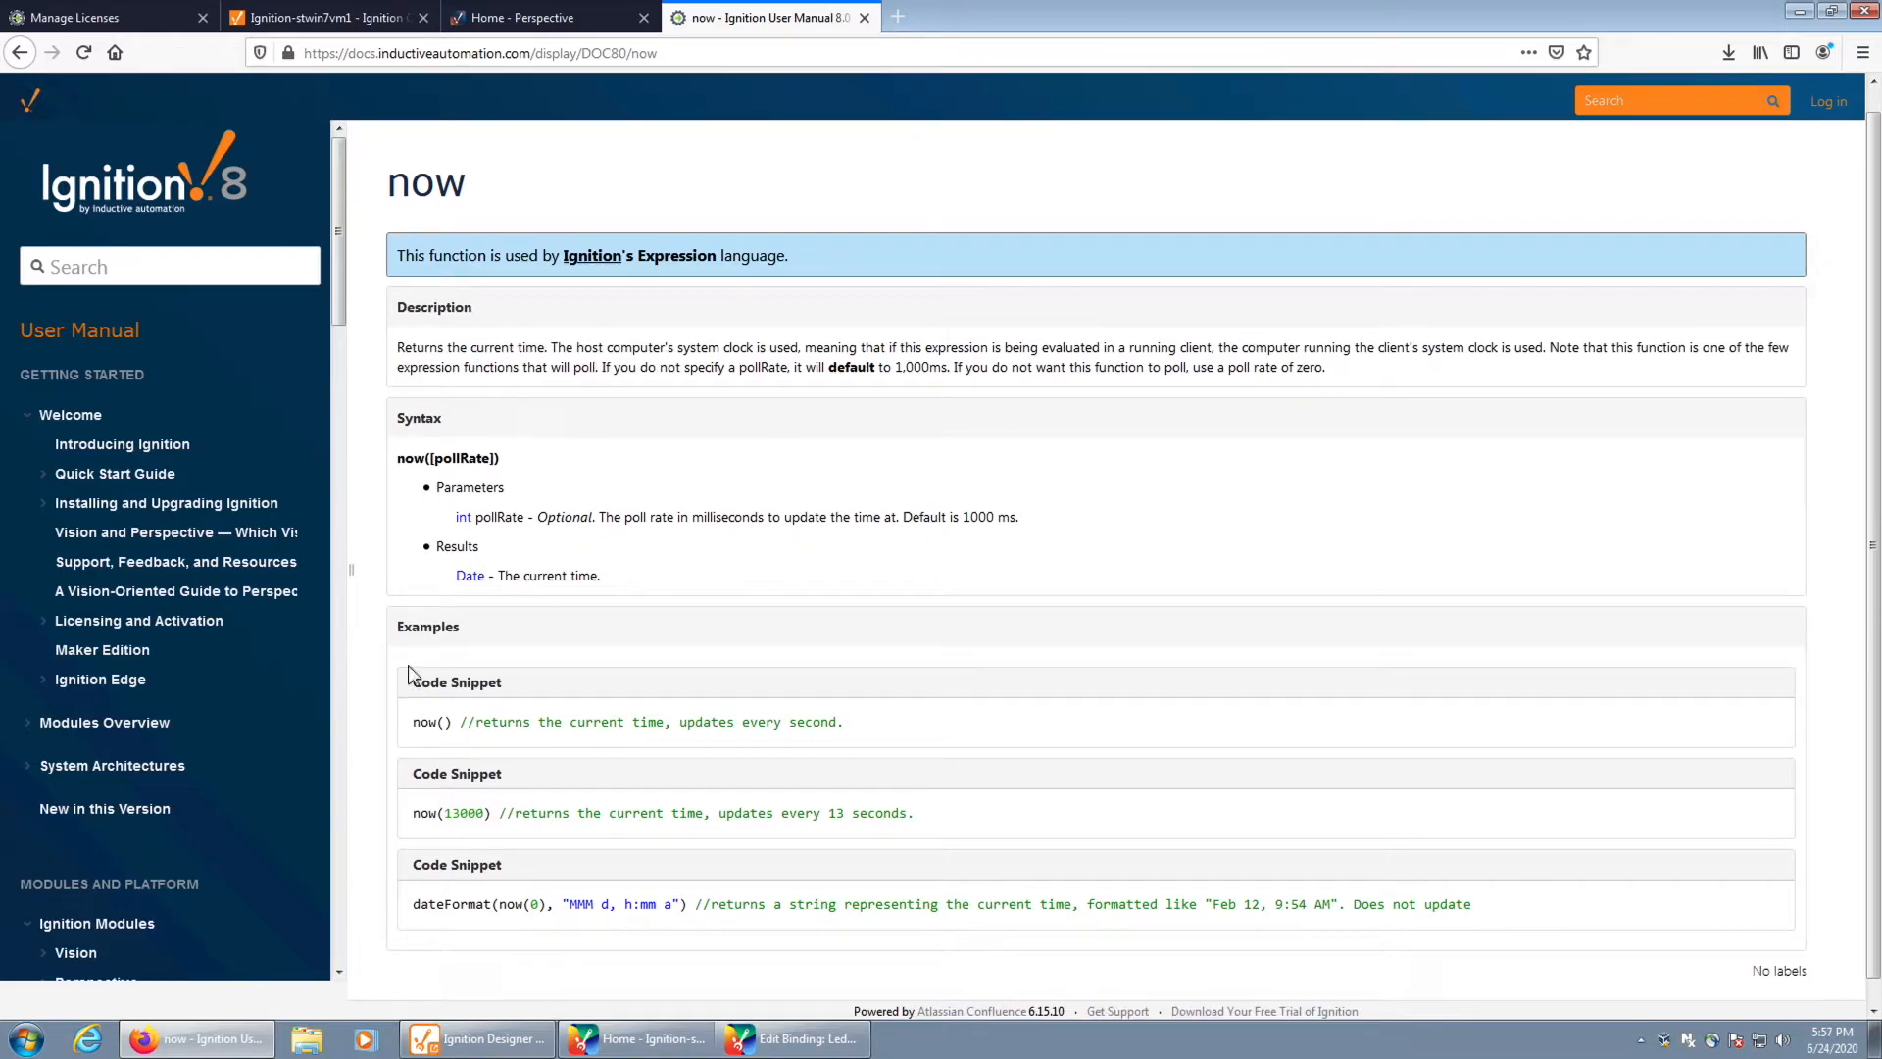
left_click_drag(508, 727, 823, 726)
left_click(749, 733)
left_click(823, 726)
Copy now() from the manual's first example into the LED Display's value expression, confirm the binding and return to the Designer
left_click_drag(453, 725, 379, 727)
right_click(418, 728)
left_click(441, 742)
left_click(796, 1038)
left_click(665, 321)
key("ctrl+v")
right_click(665, 310)
left_click(642, 298)
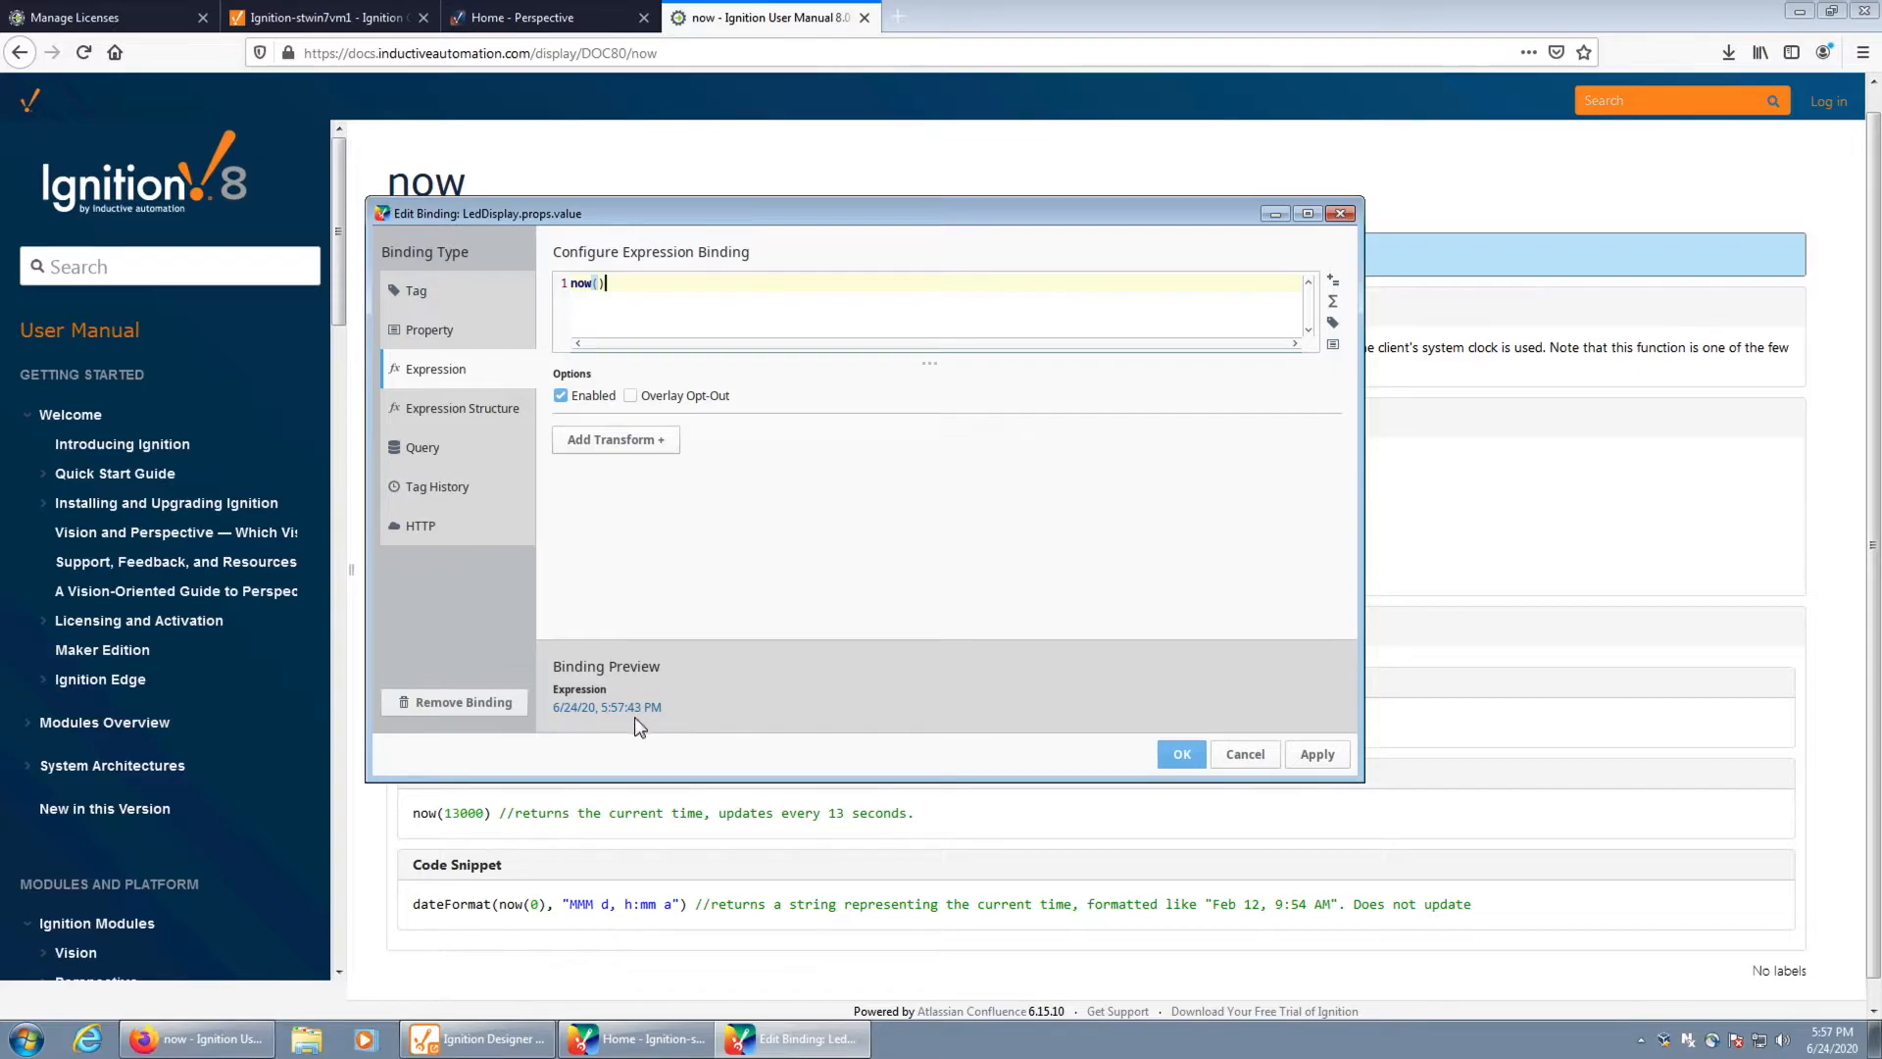
left_click(1173, 757)
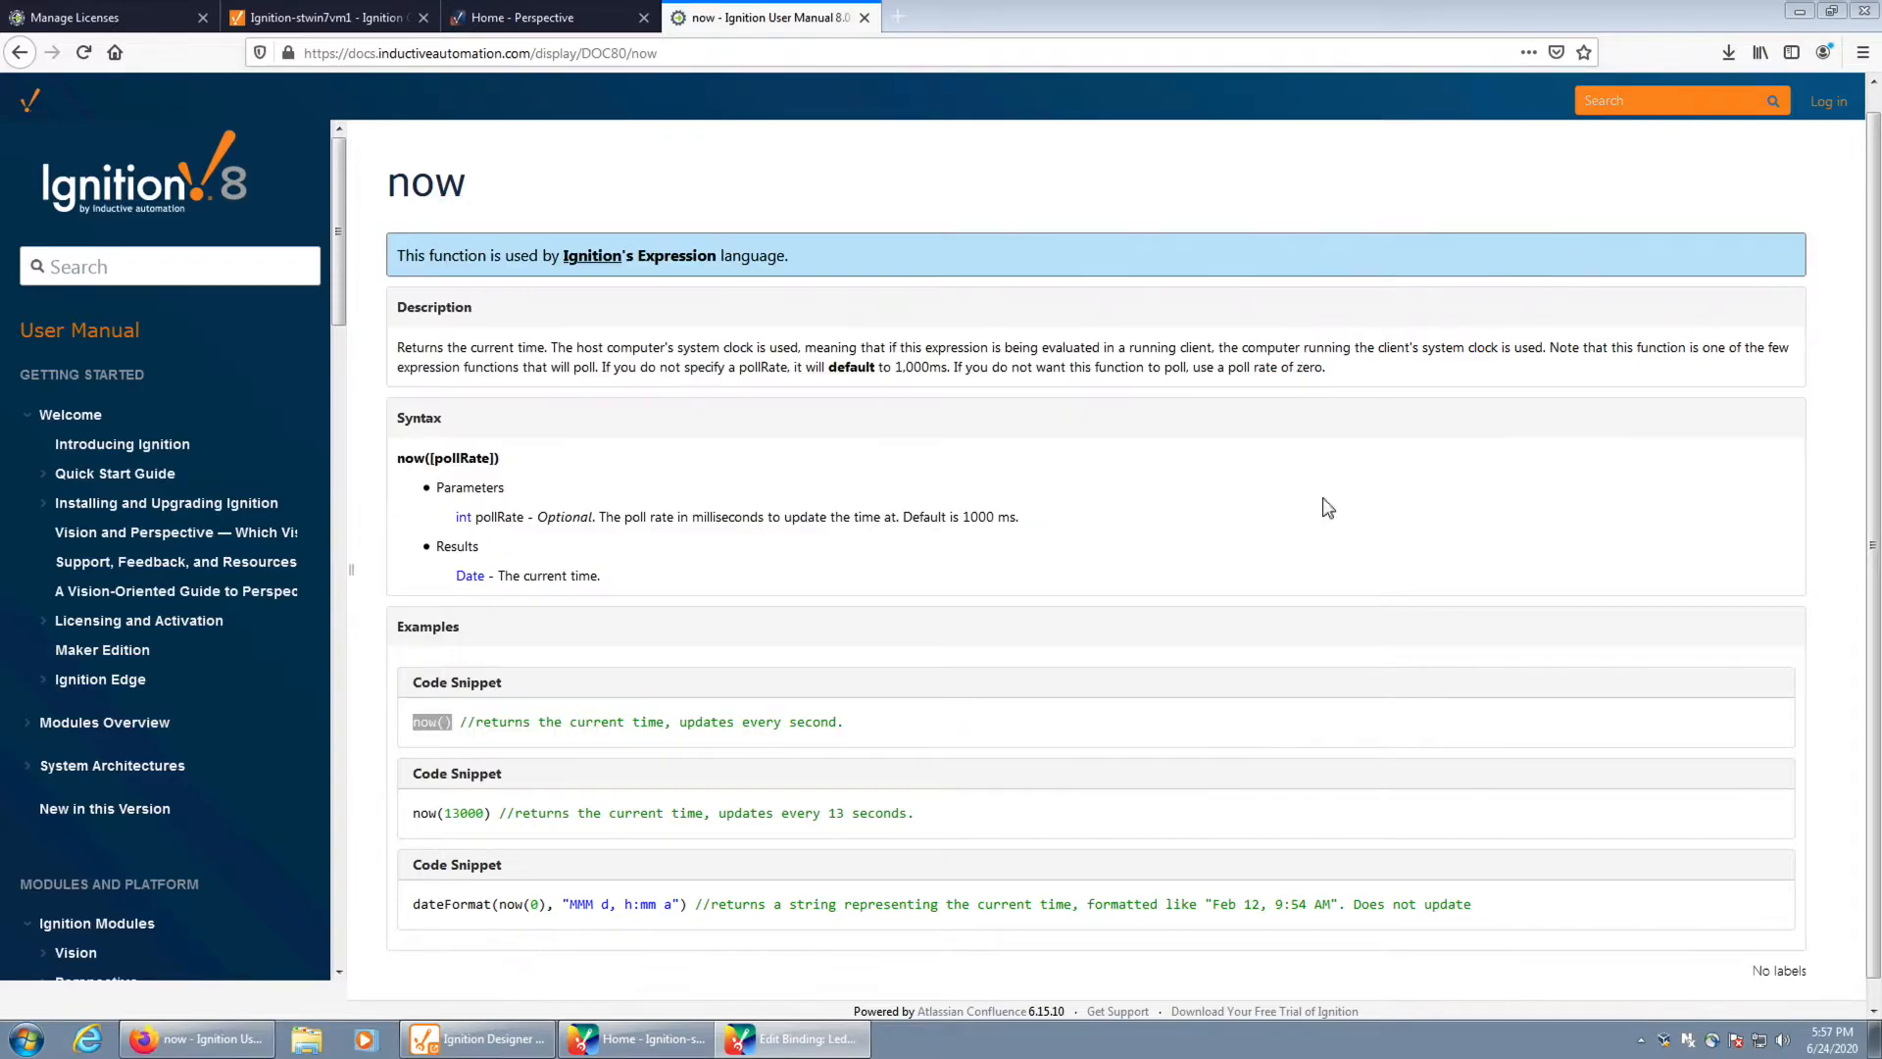
left_click(1799, 13)
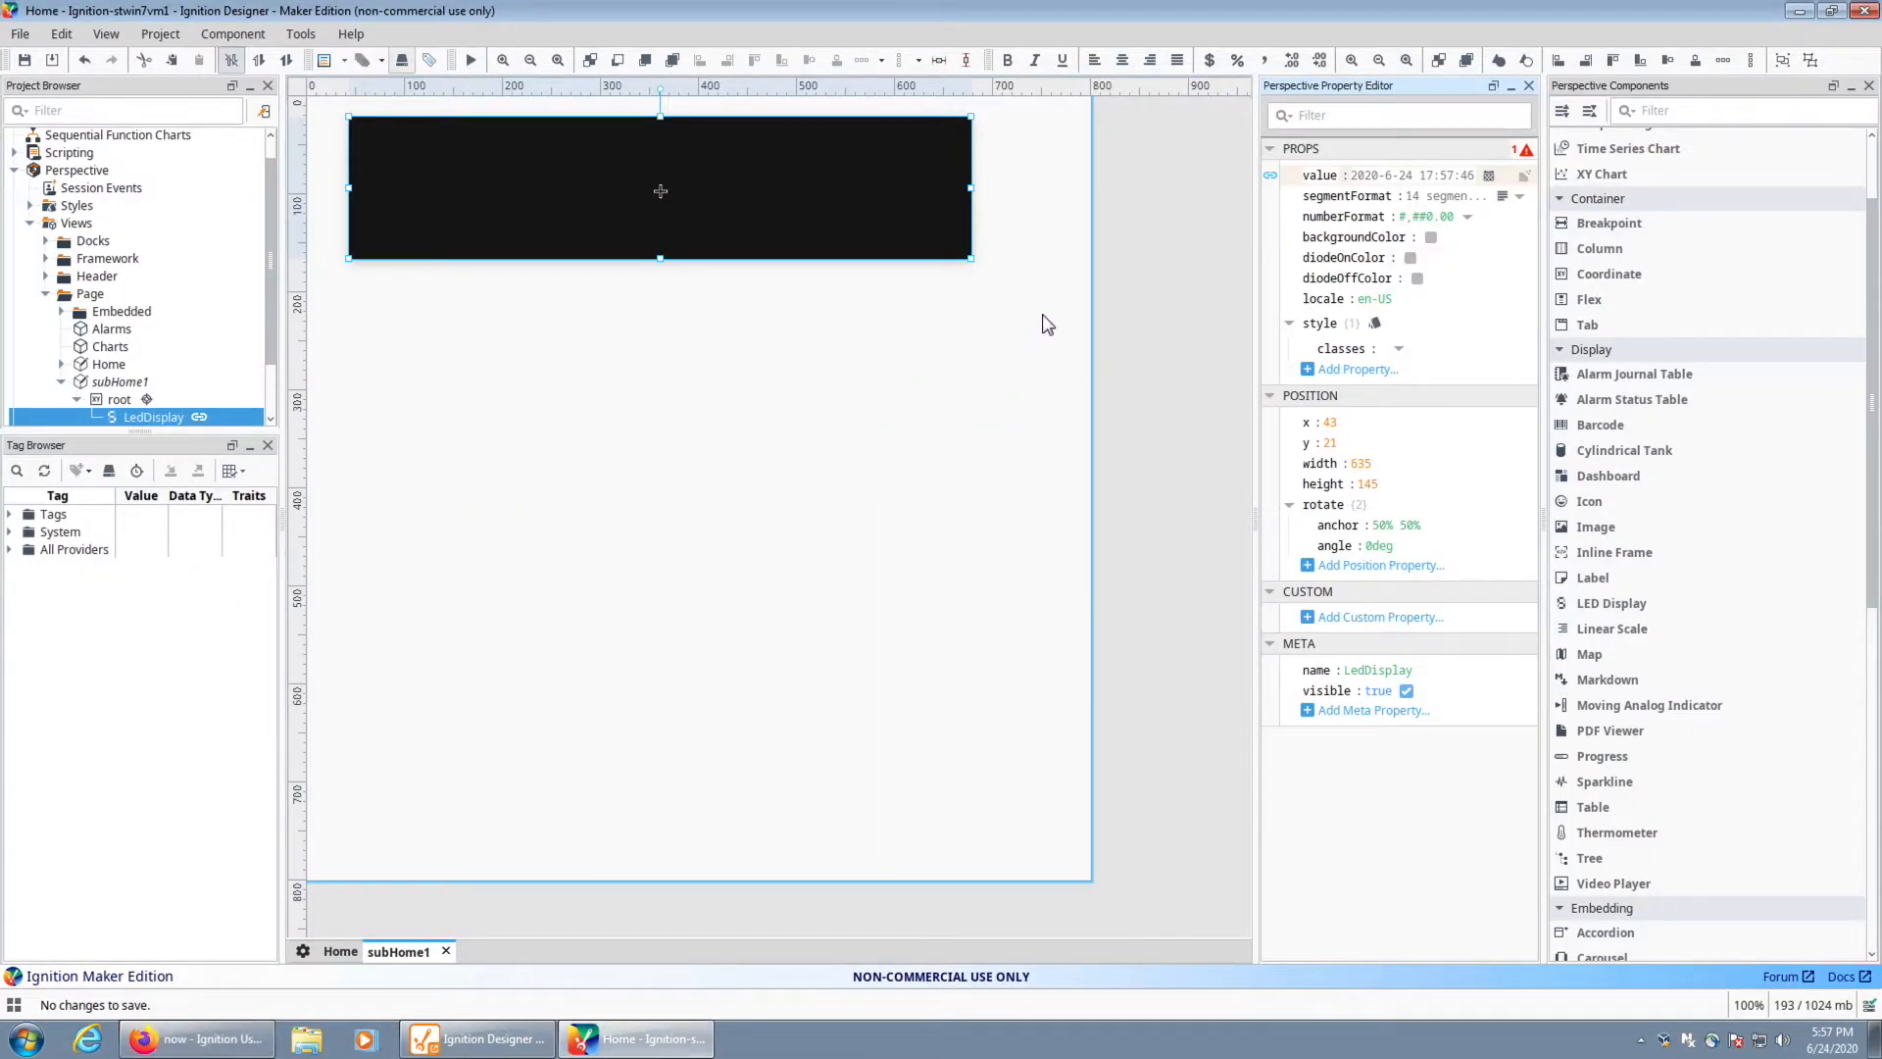
Replace the LED Display's value expression with dateFormat(now(0), "MMM d, h:mm a"), copied from the third example on the manual's now page
left_click(1269, 176)
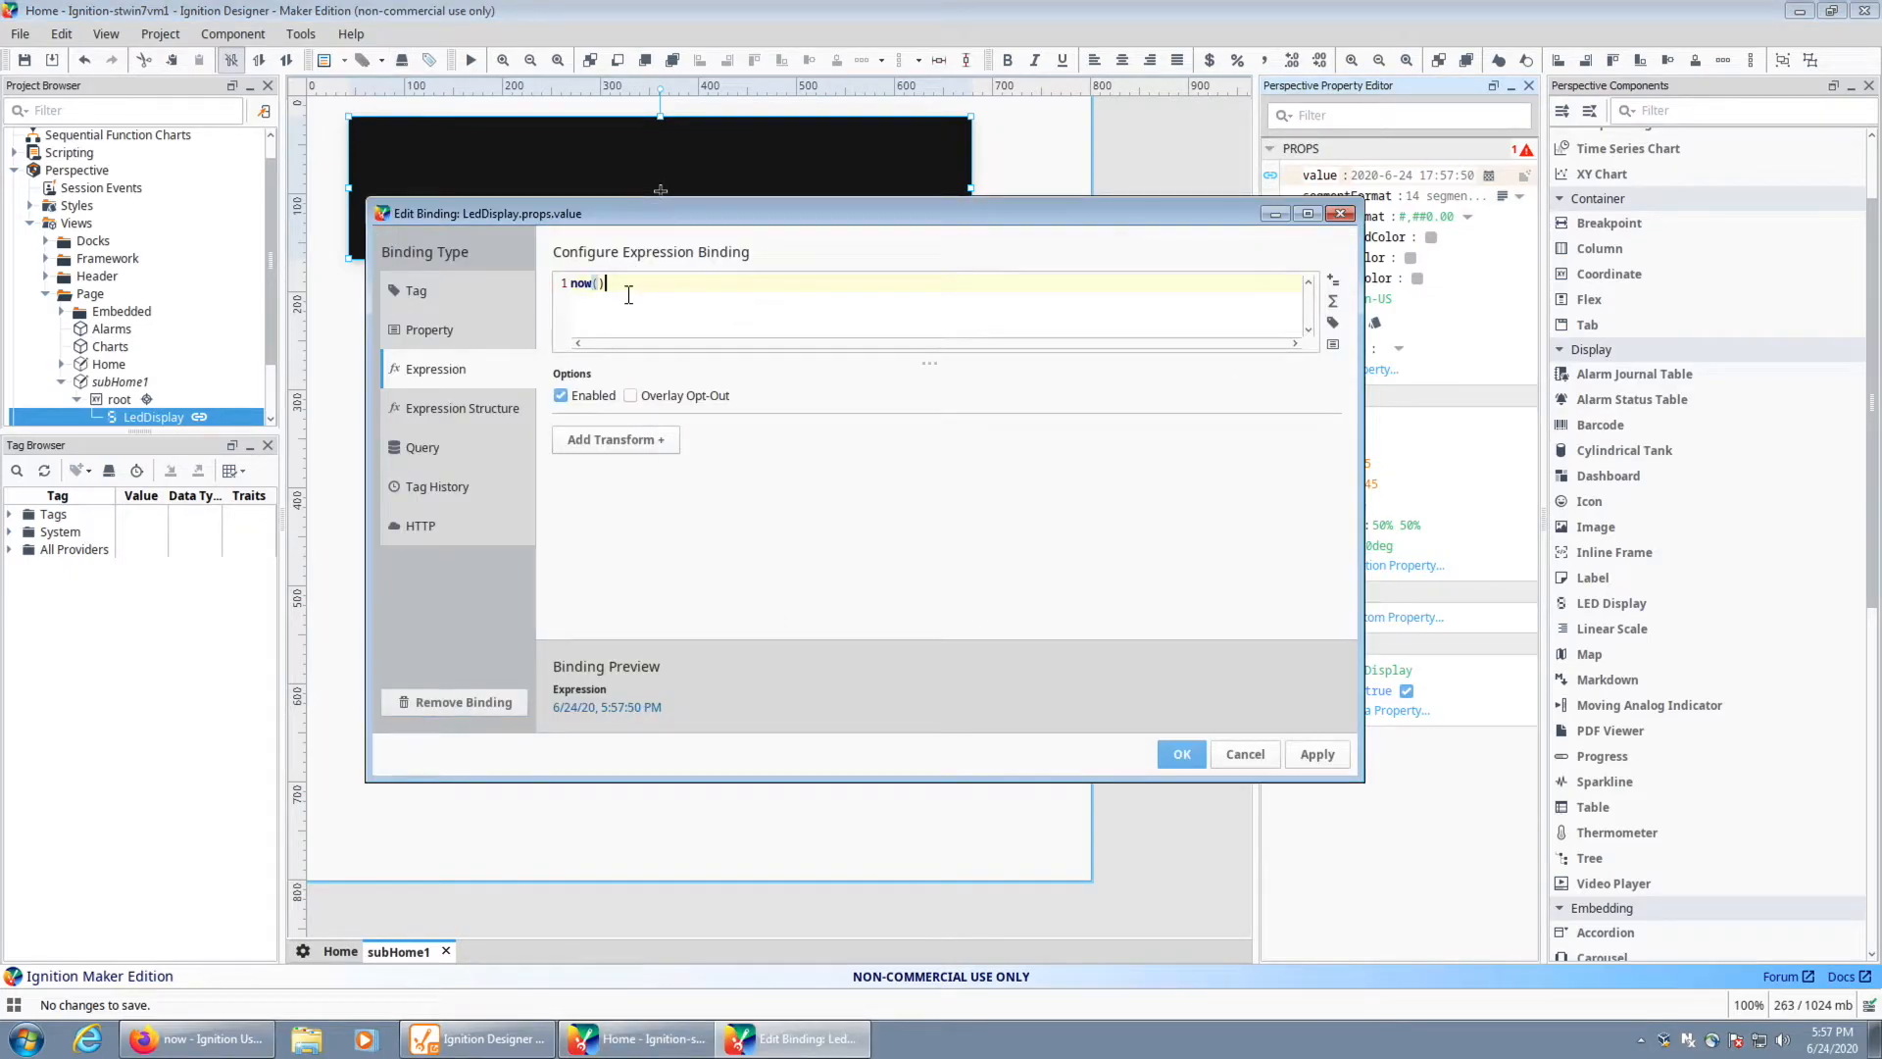
left_click(260, 1031)
left_click_drag(688, 908, 607, 908)
left_click(608, 907)
left_click_drag(398, 905, 546, 906)
left_click_drag(413, 907, 691, 906)
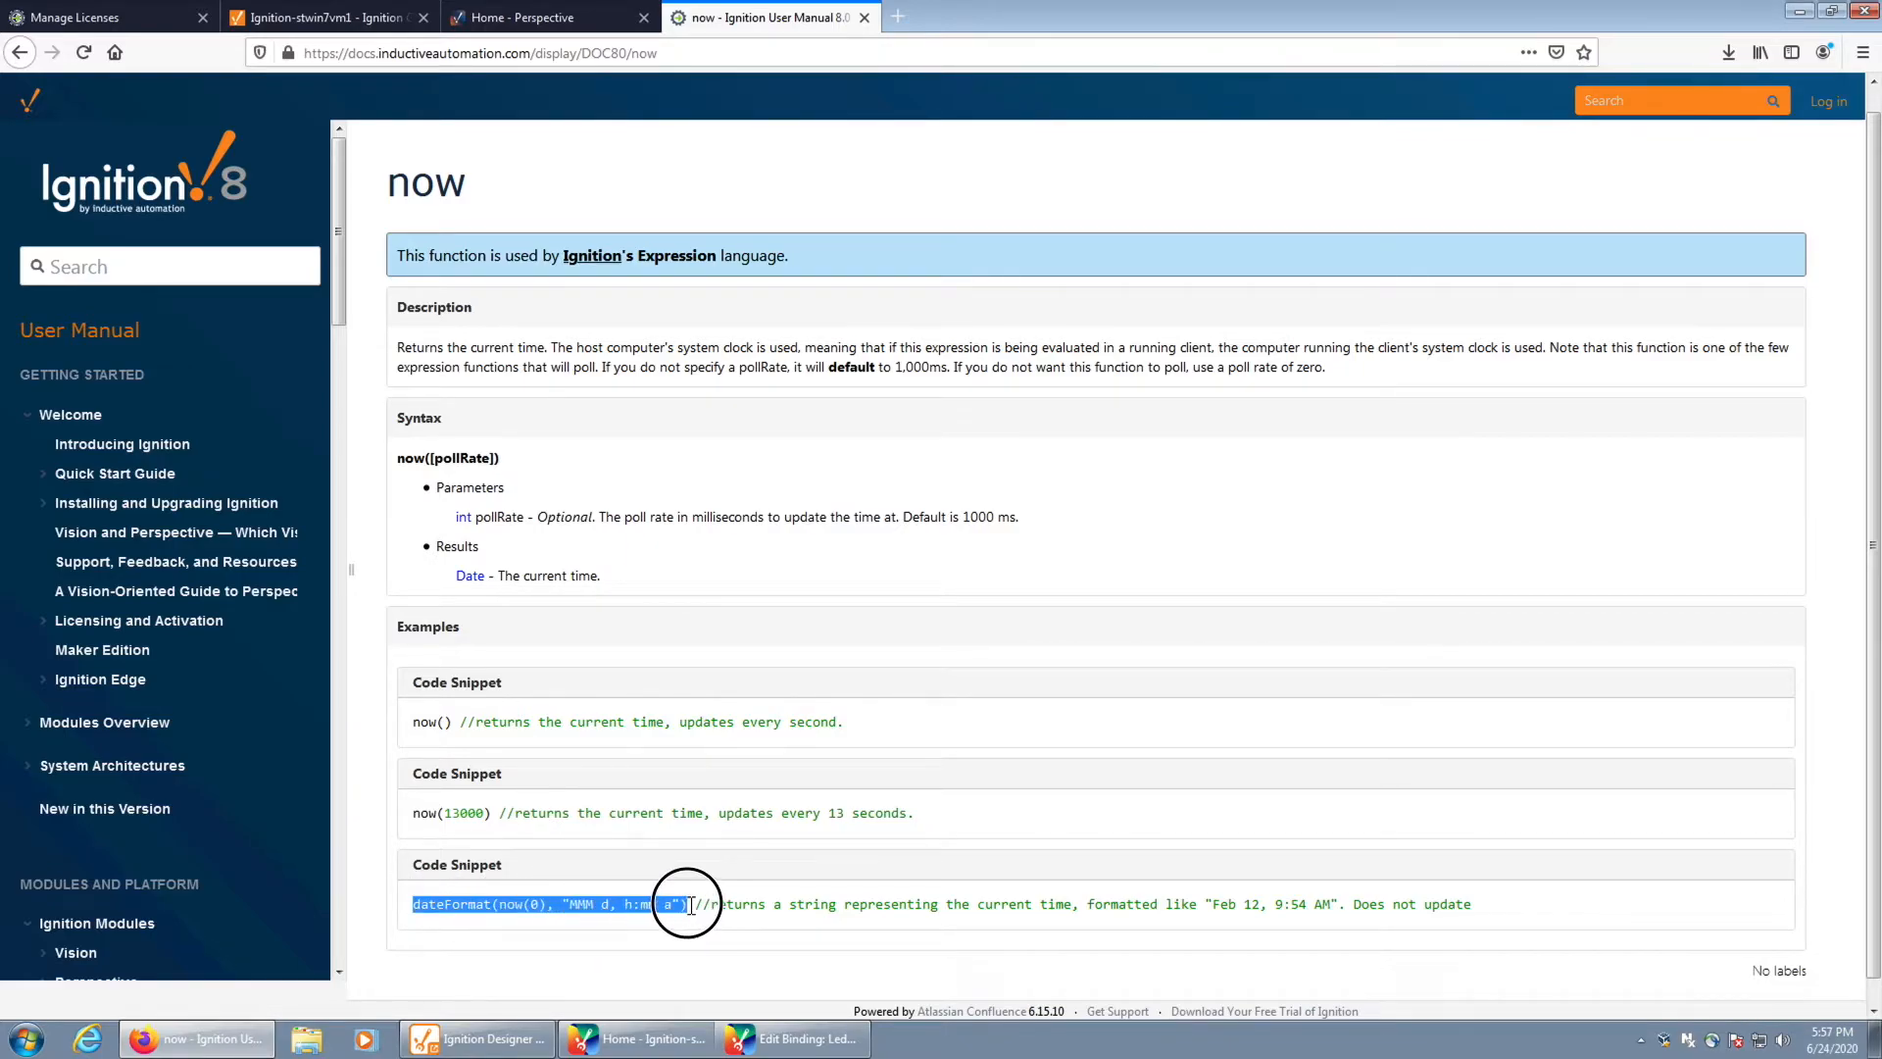
right_click(688, 905)
left_click(843, 1037)
left_click(702, 301)
key("ctrl+a")
key("ctrl+v")
Return to the manual's Expression Functions list, search the page for dateformat and open the dateFormat function
left_click(550, 896)
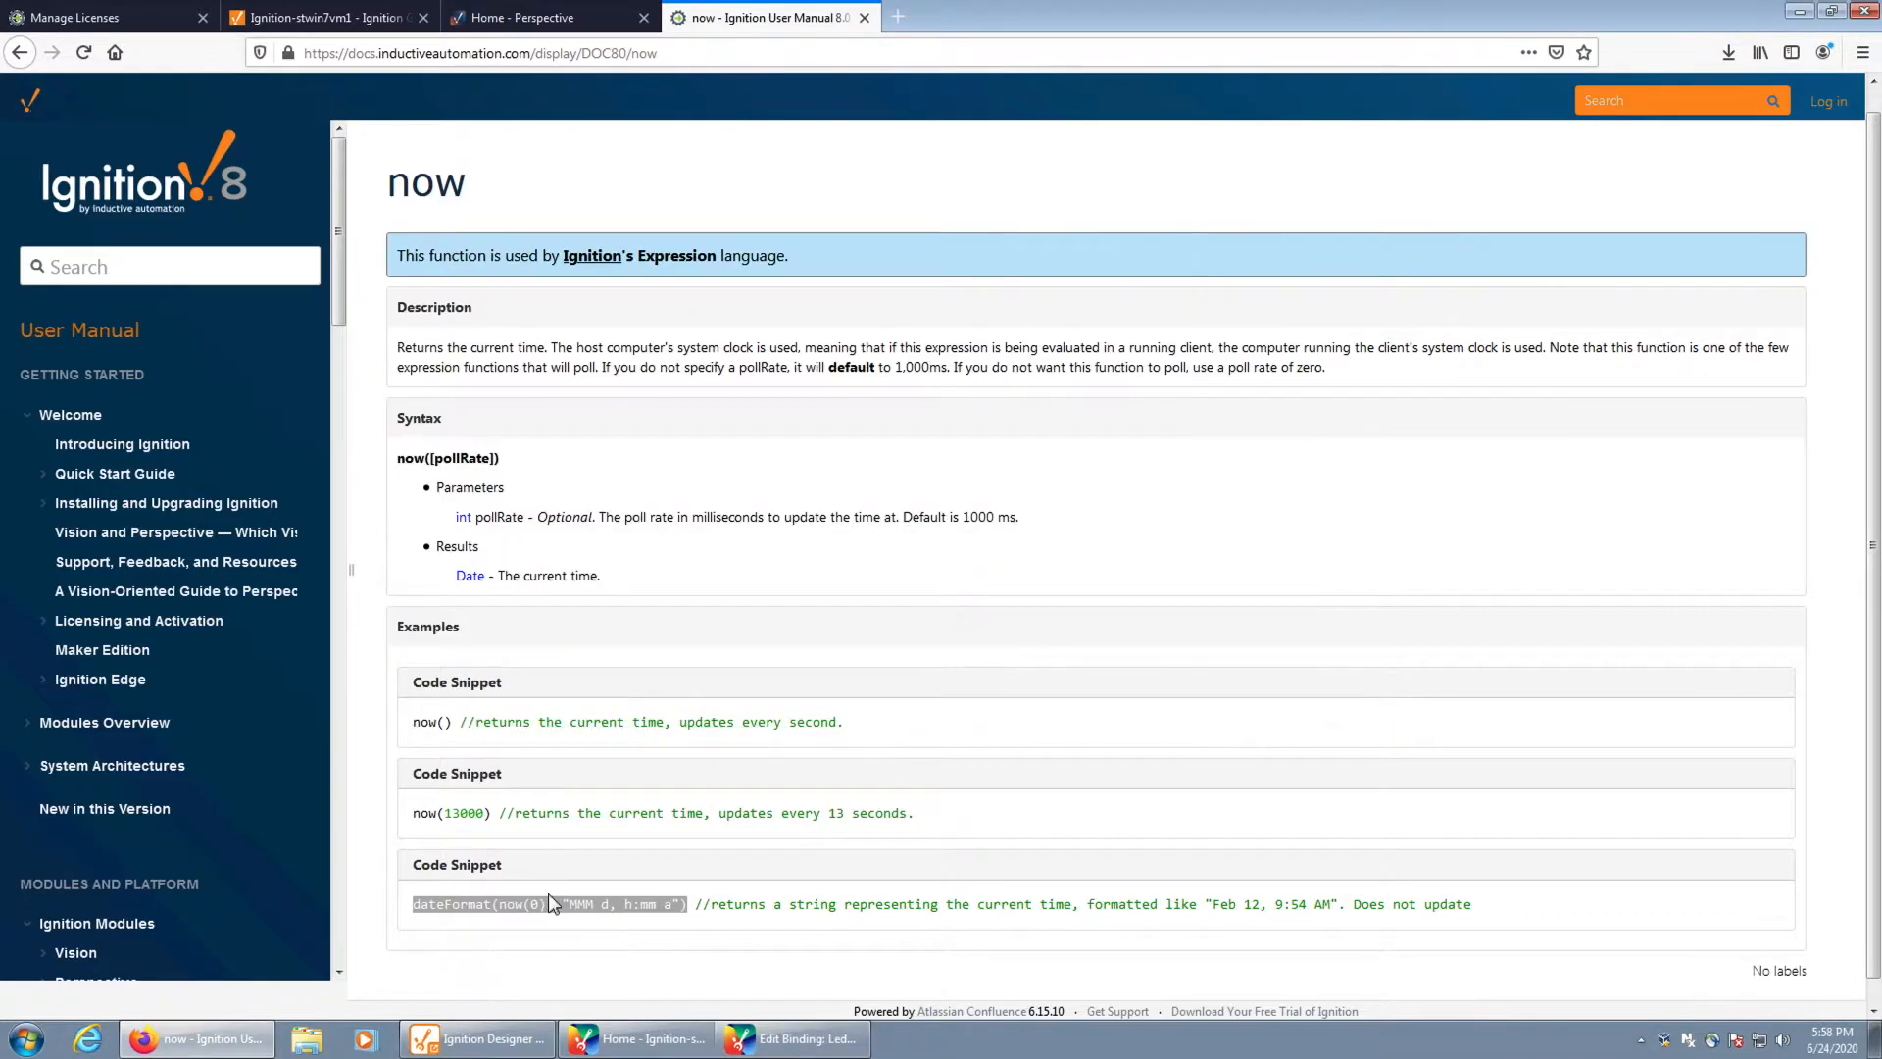
left_click_drag(446, 902, 465, 900)
left_click(464, 893)
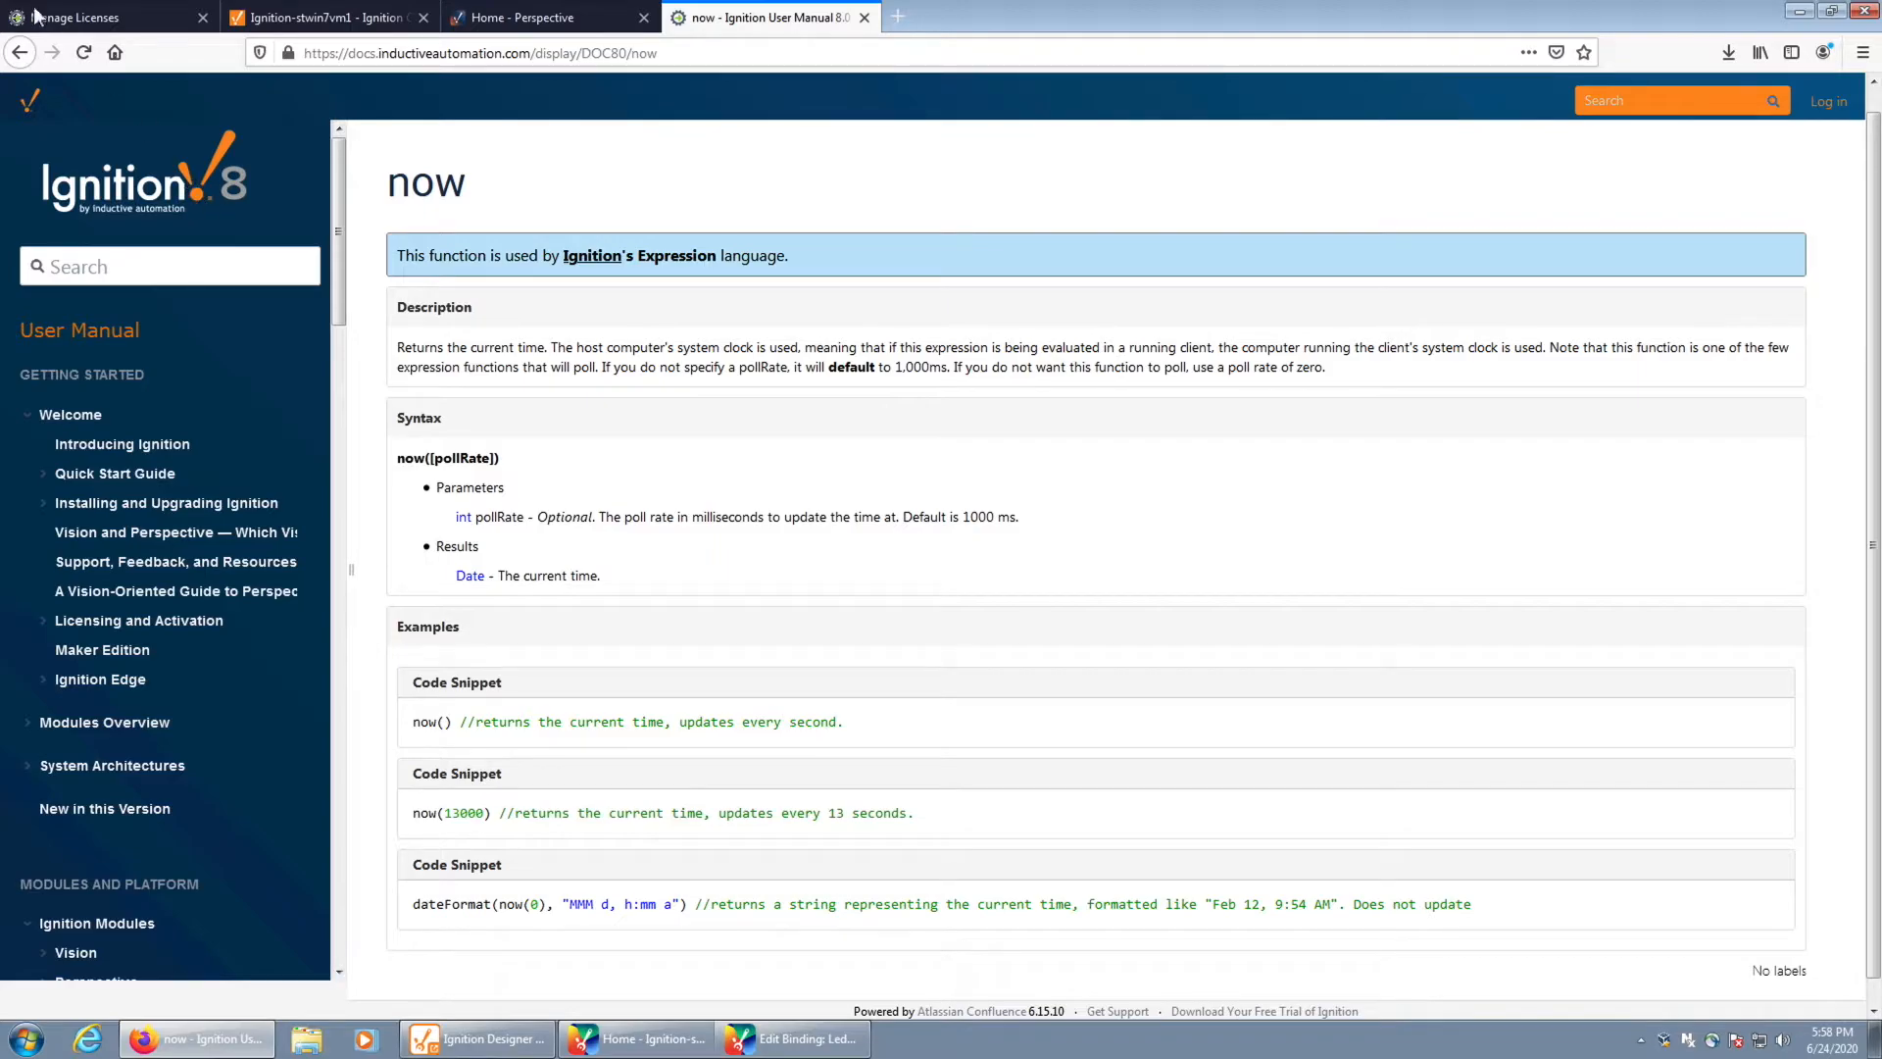
left_click(21, 49)
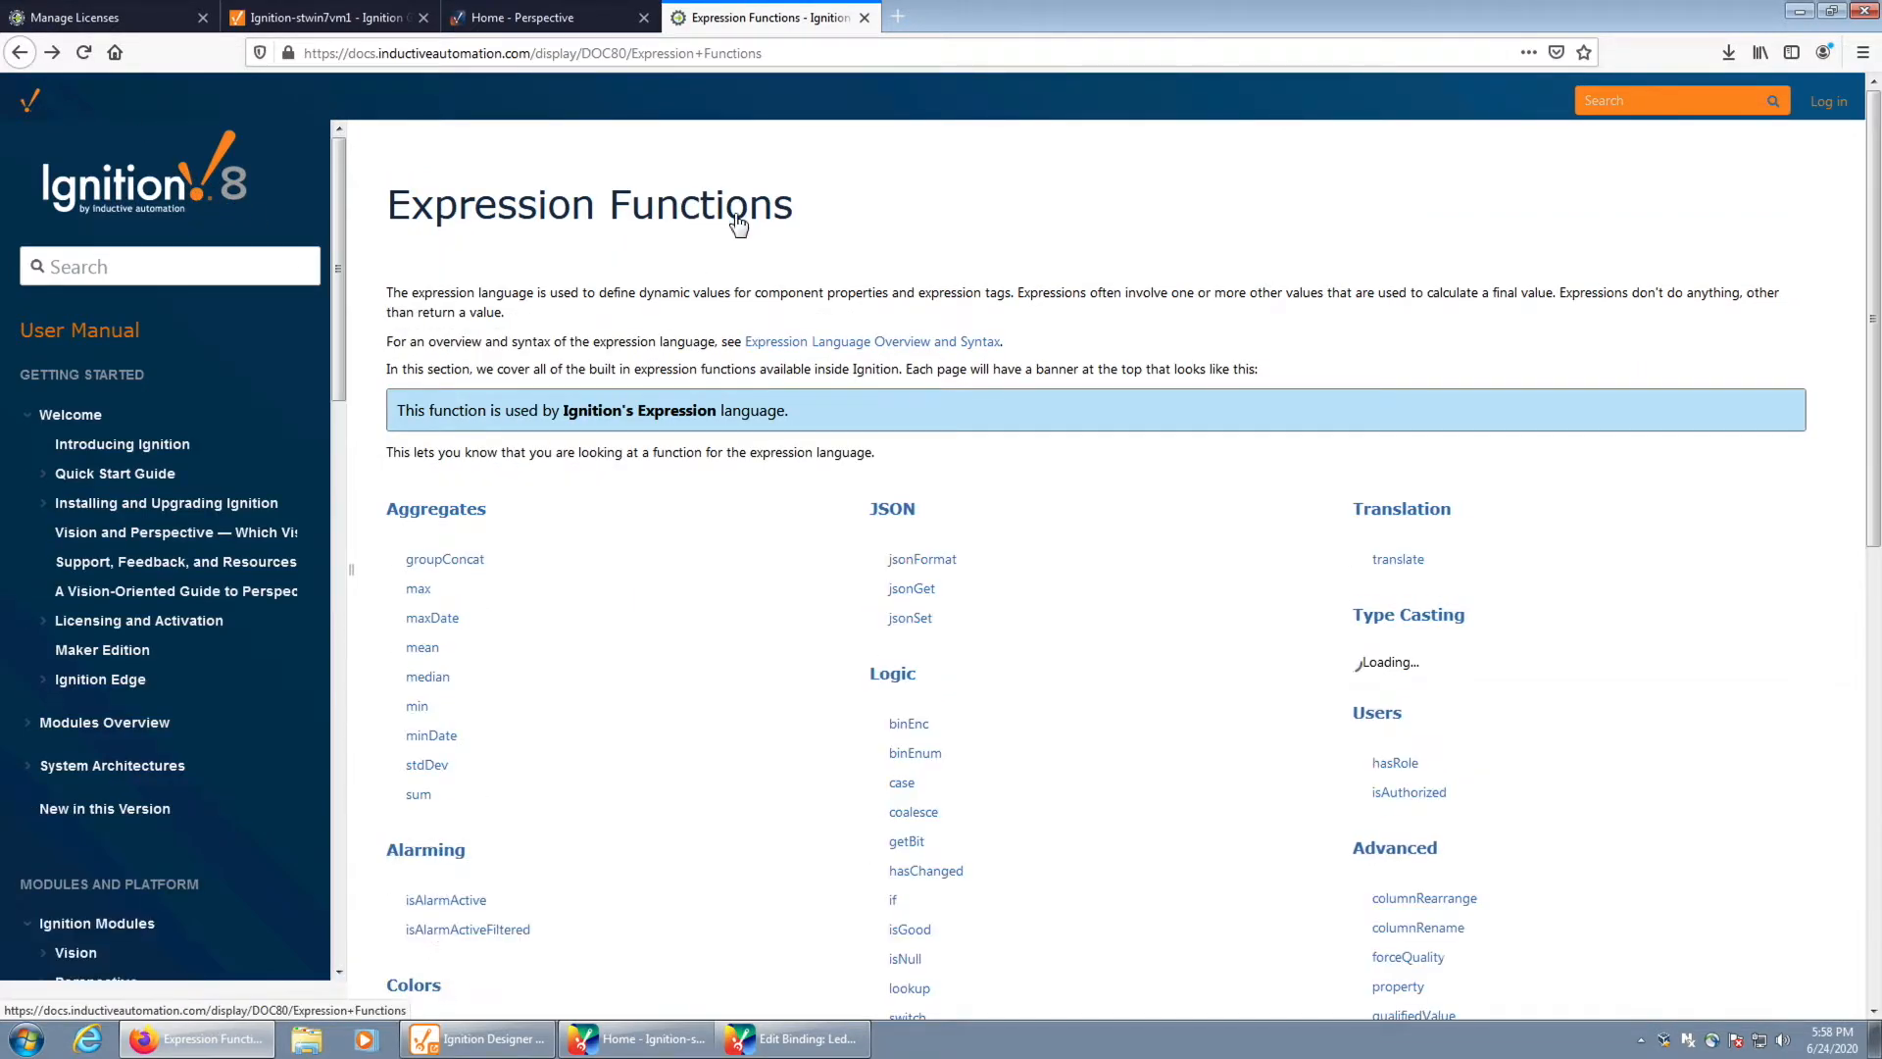
key("super+f")
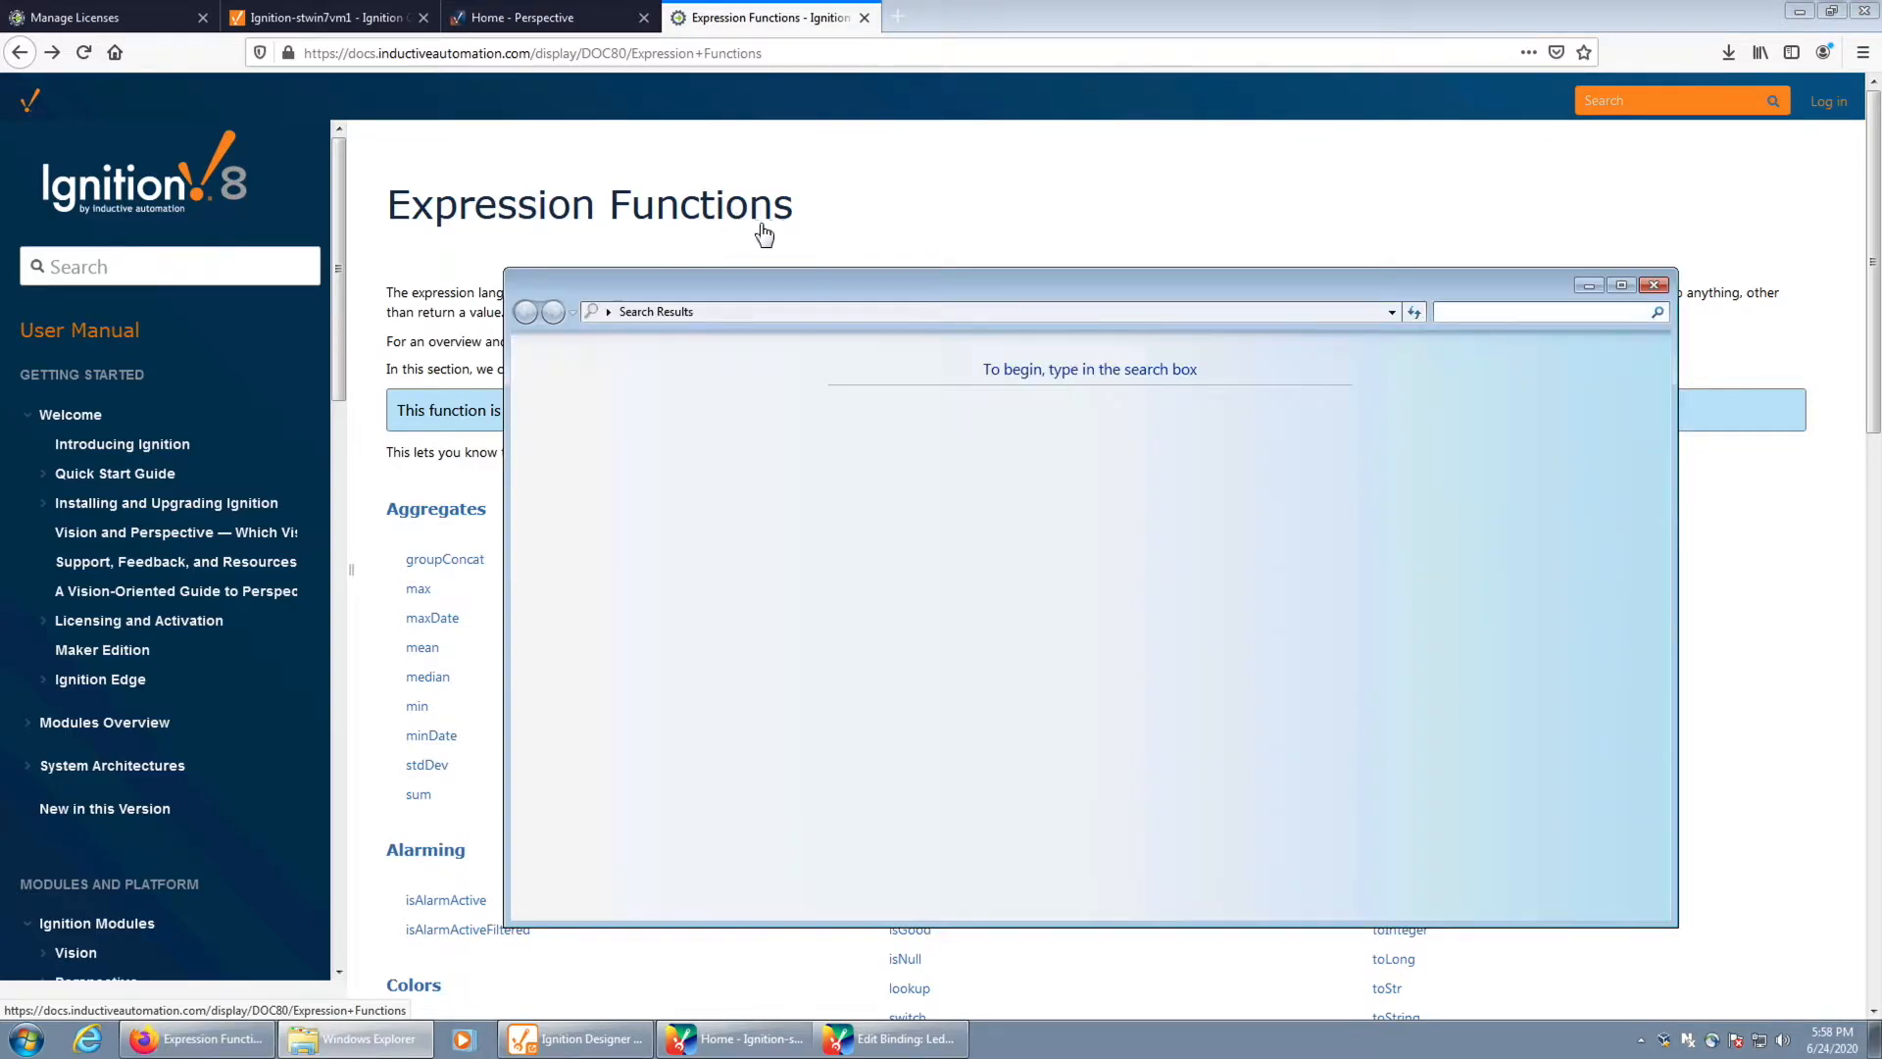
left_click(1654, 285)
key("ctrl+f")
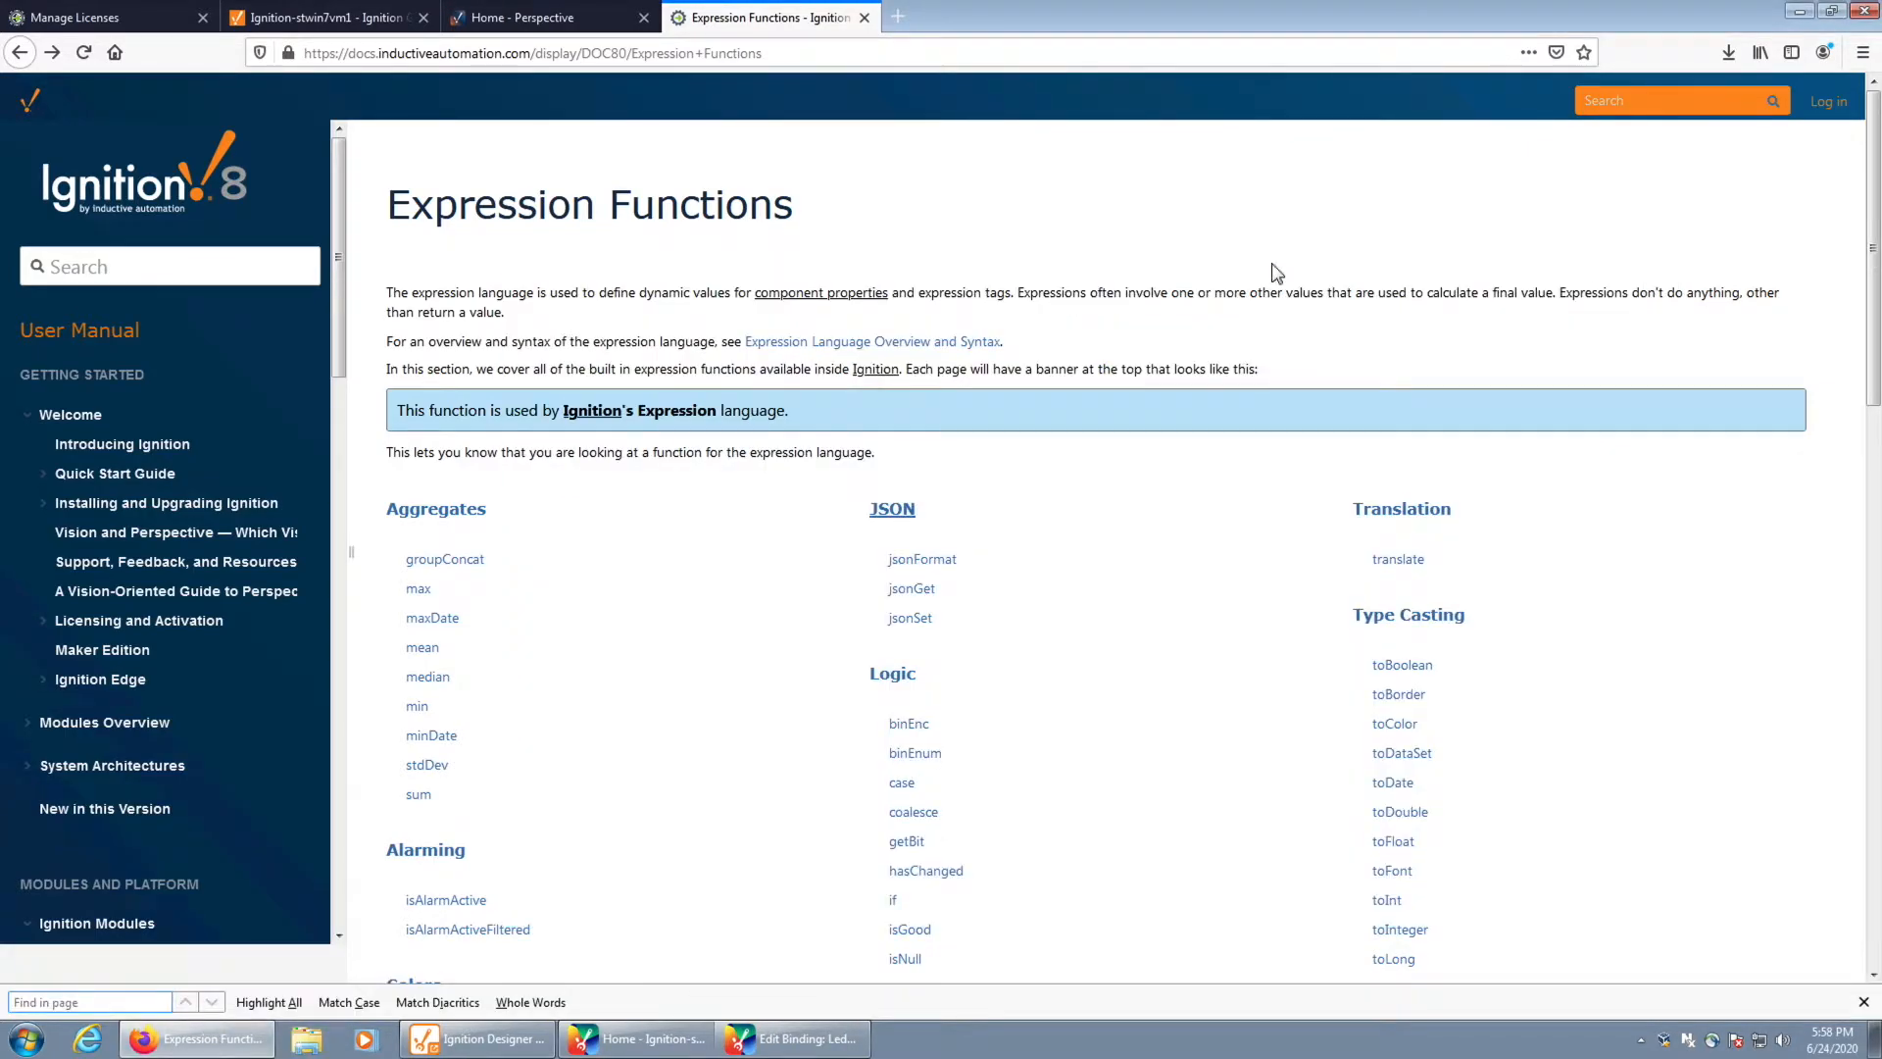
type("dateformat")
left_click(461, 530)
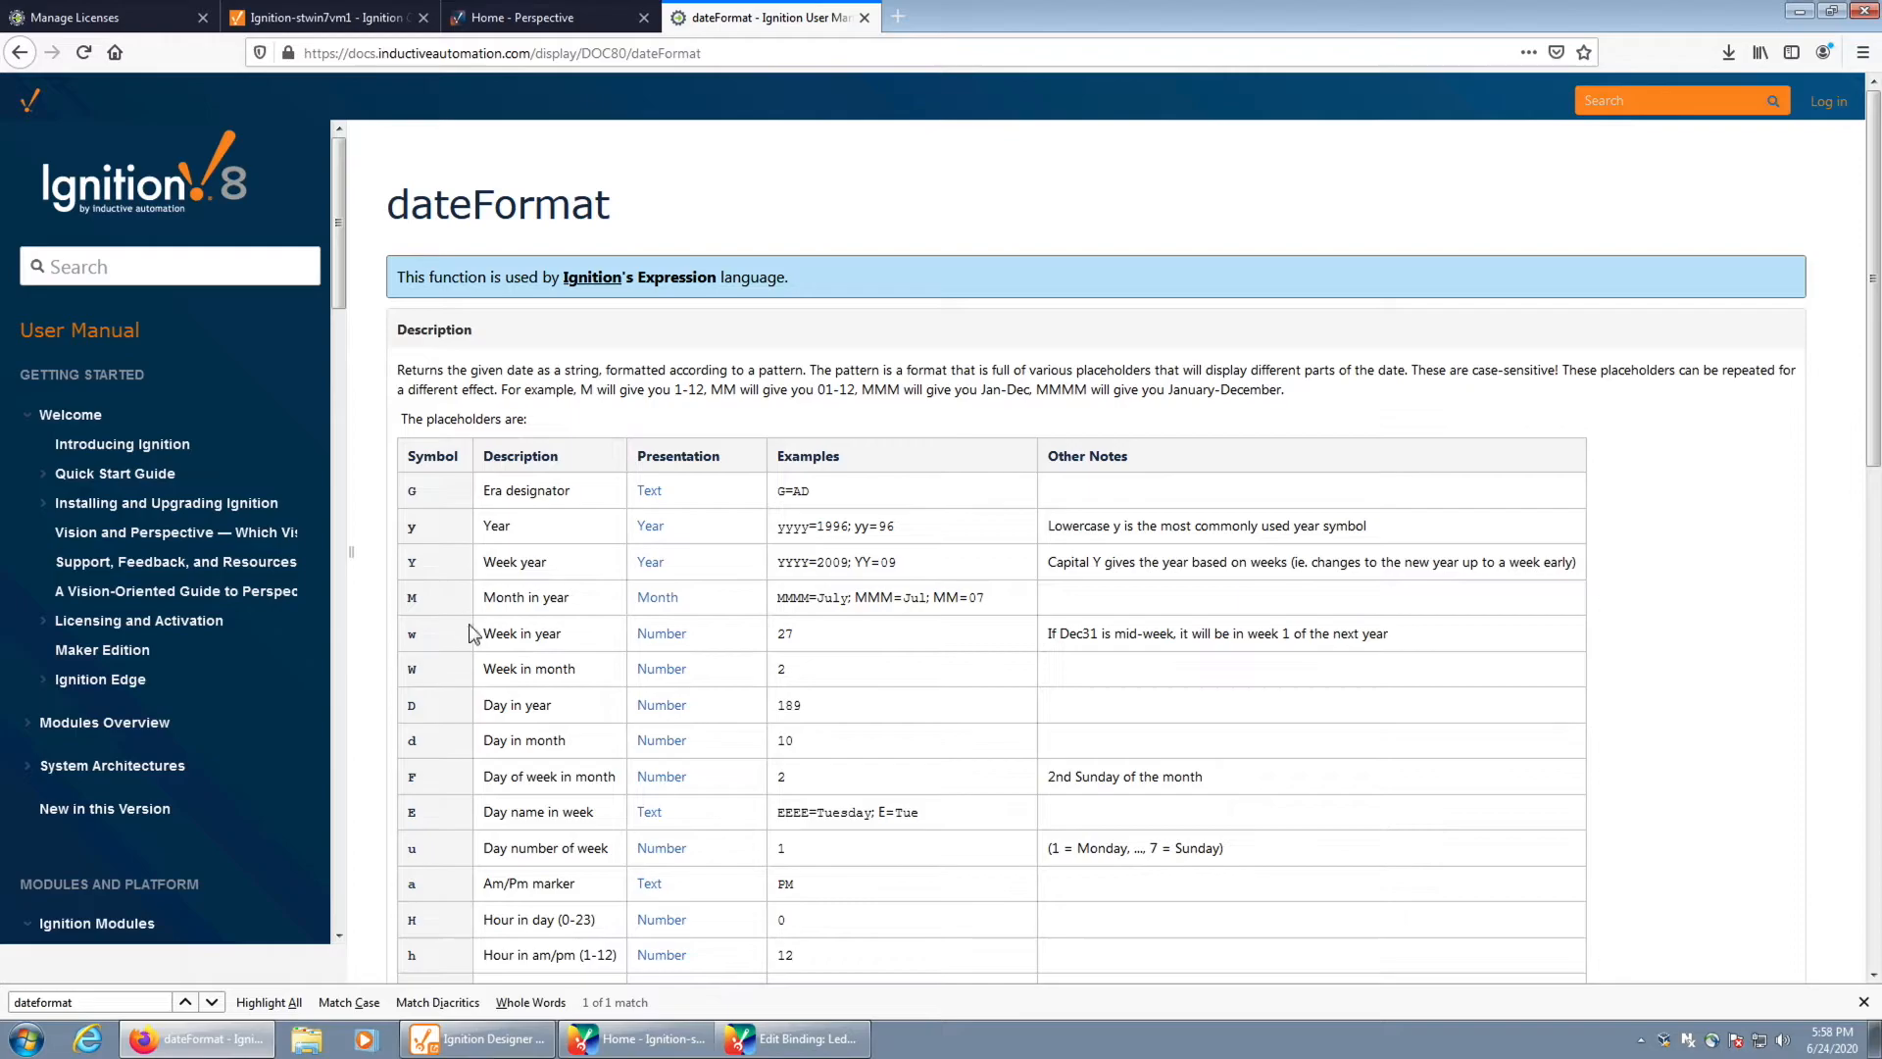
Copy HH:mm:ss from the manual's first dateFormat example and paste it over the date pattern in the LED Display's value expression
scroll(908, 718, "down", 12)
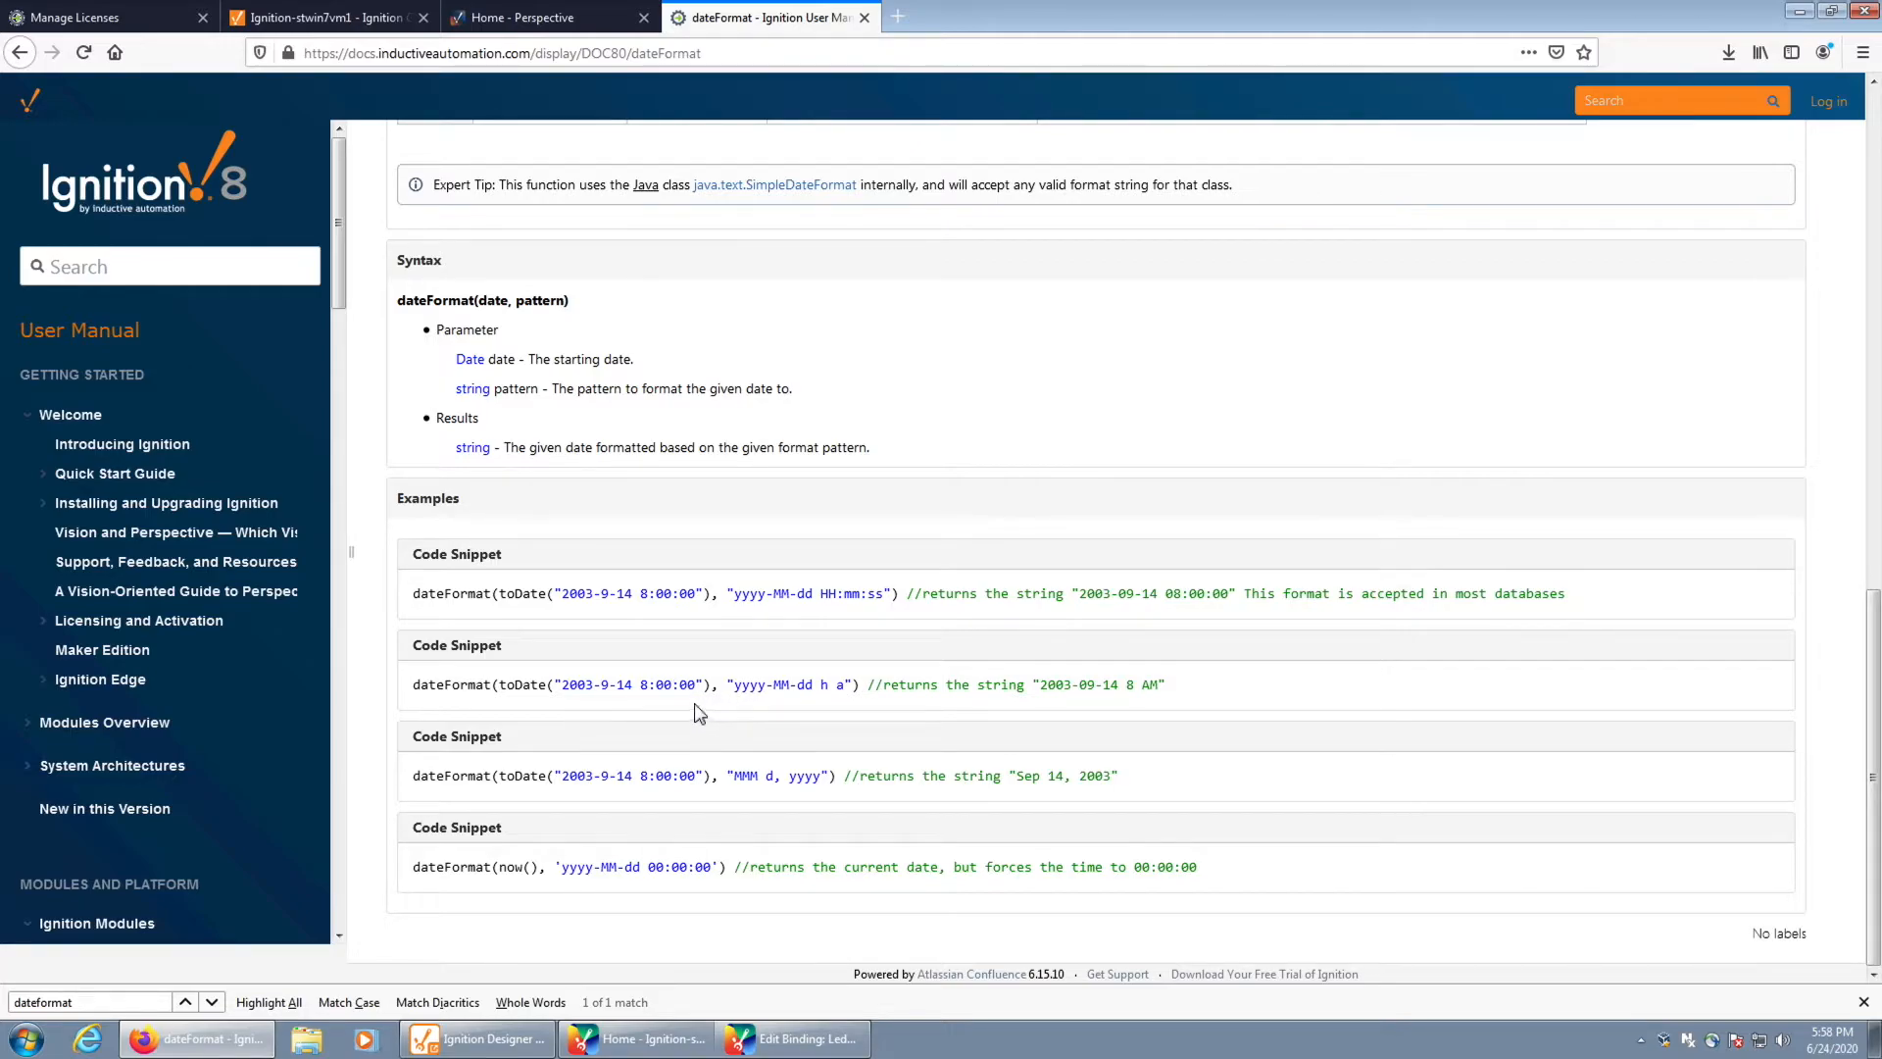
left_click_drag(1166, 594, 1240, 596)
left_click(1240, 596)
left_click_drag(1074, 595, 1158, 596)
left_click(1138, 597)
left_click_drag(826, 593, 883, 594)
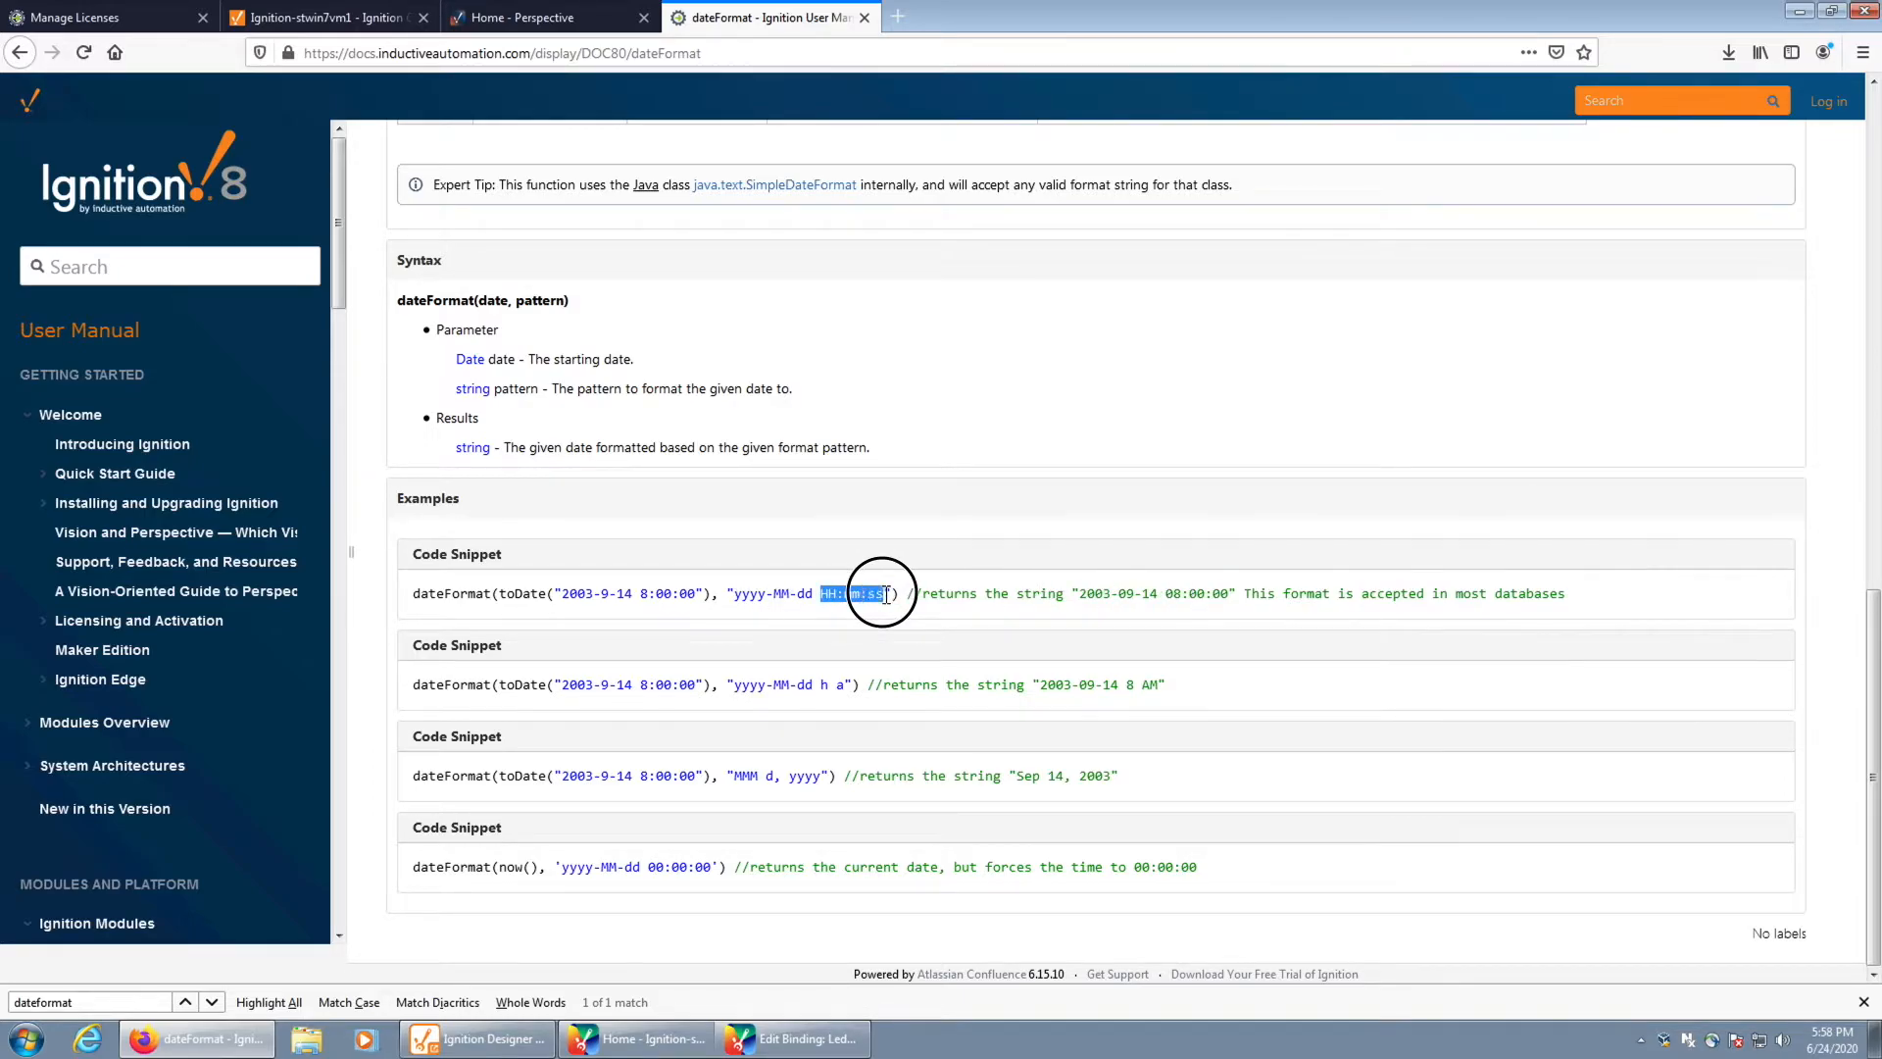
right_click(883, 599)
left_click(894, 611)
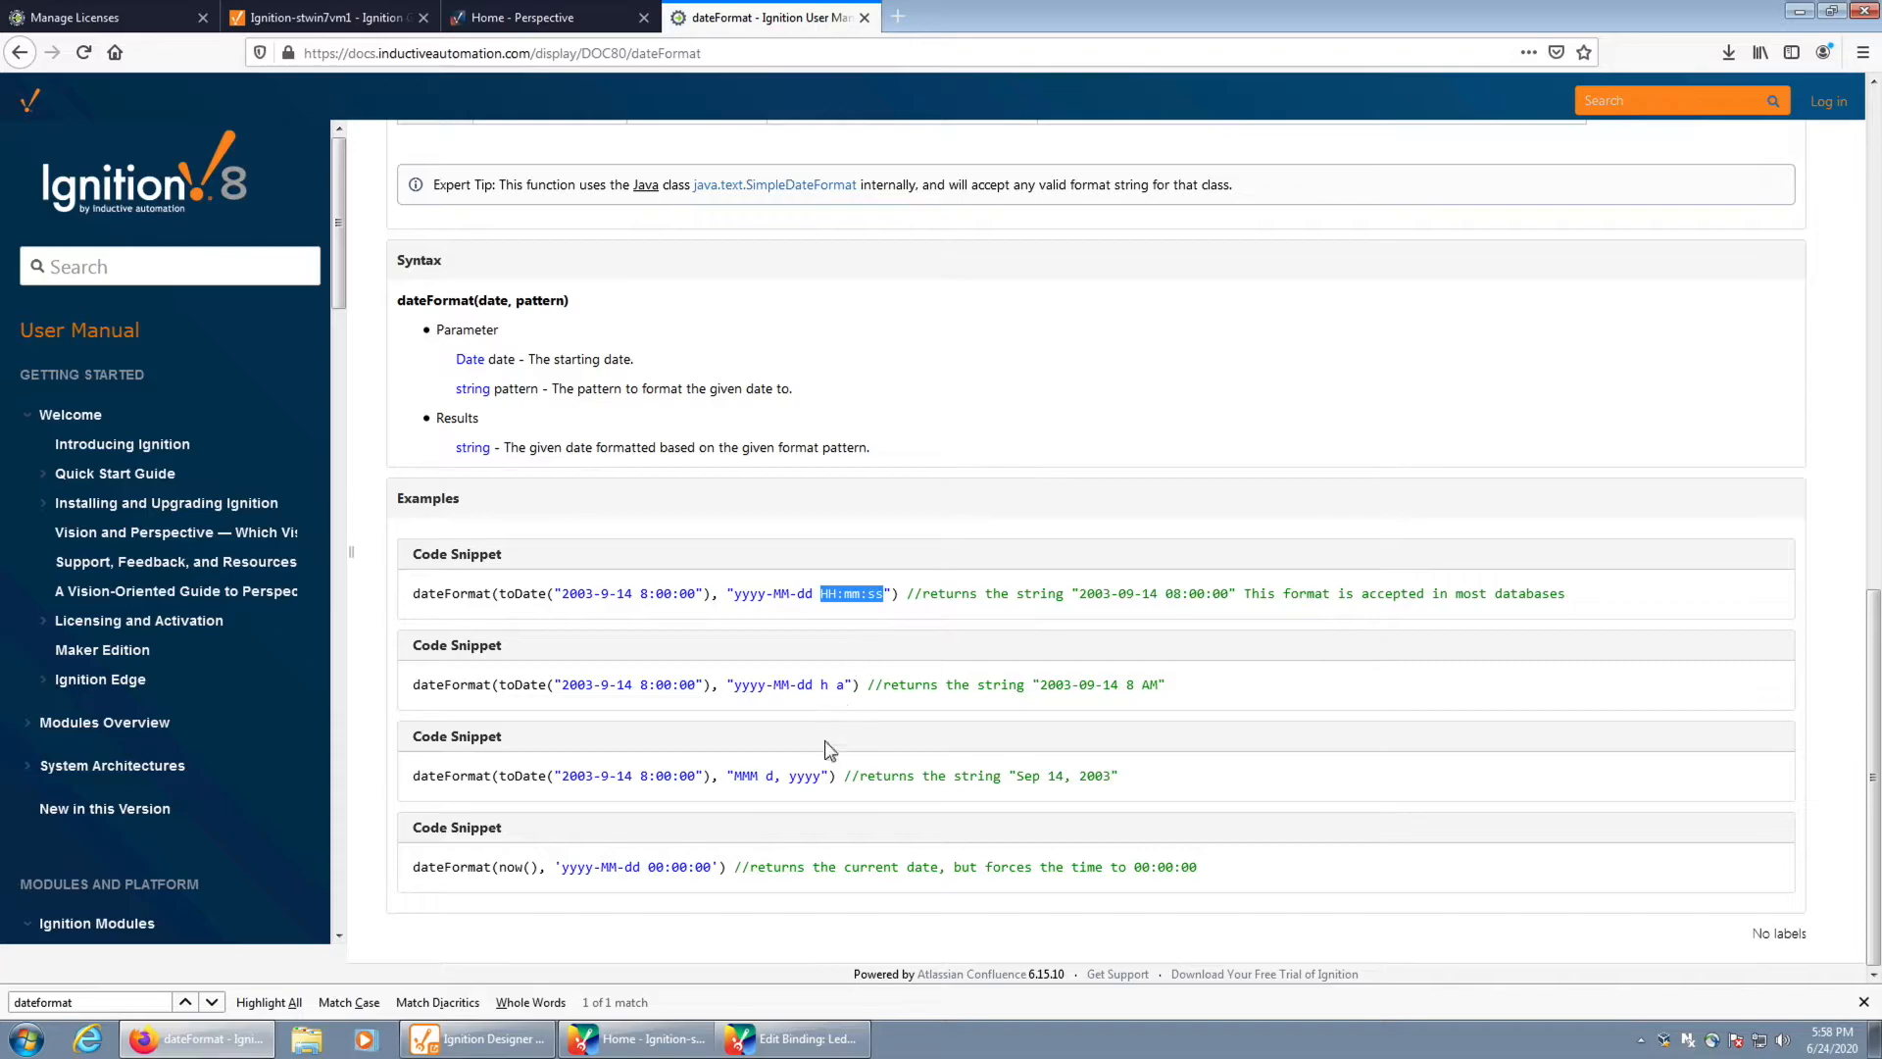
left_click(811, 1031)
left_click_drag(802, 283, 708, 283)
key("ctrl+v")
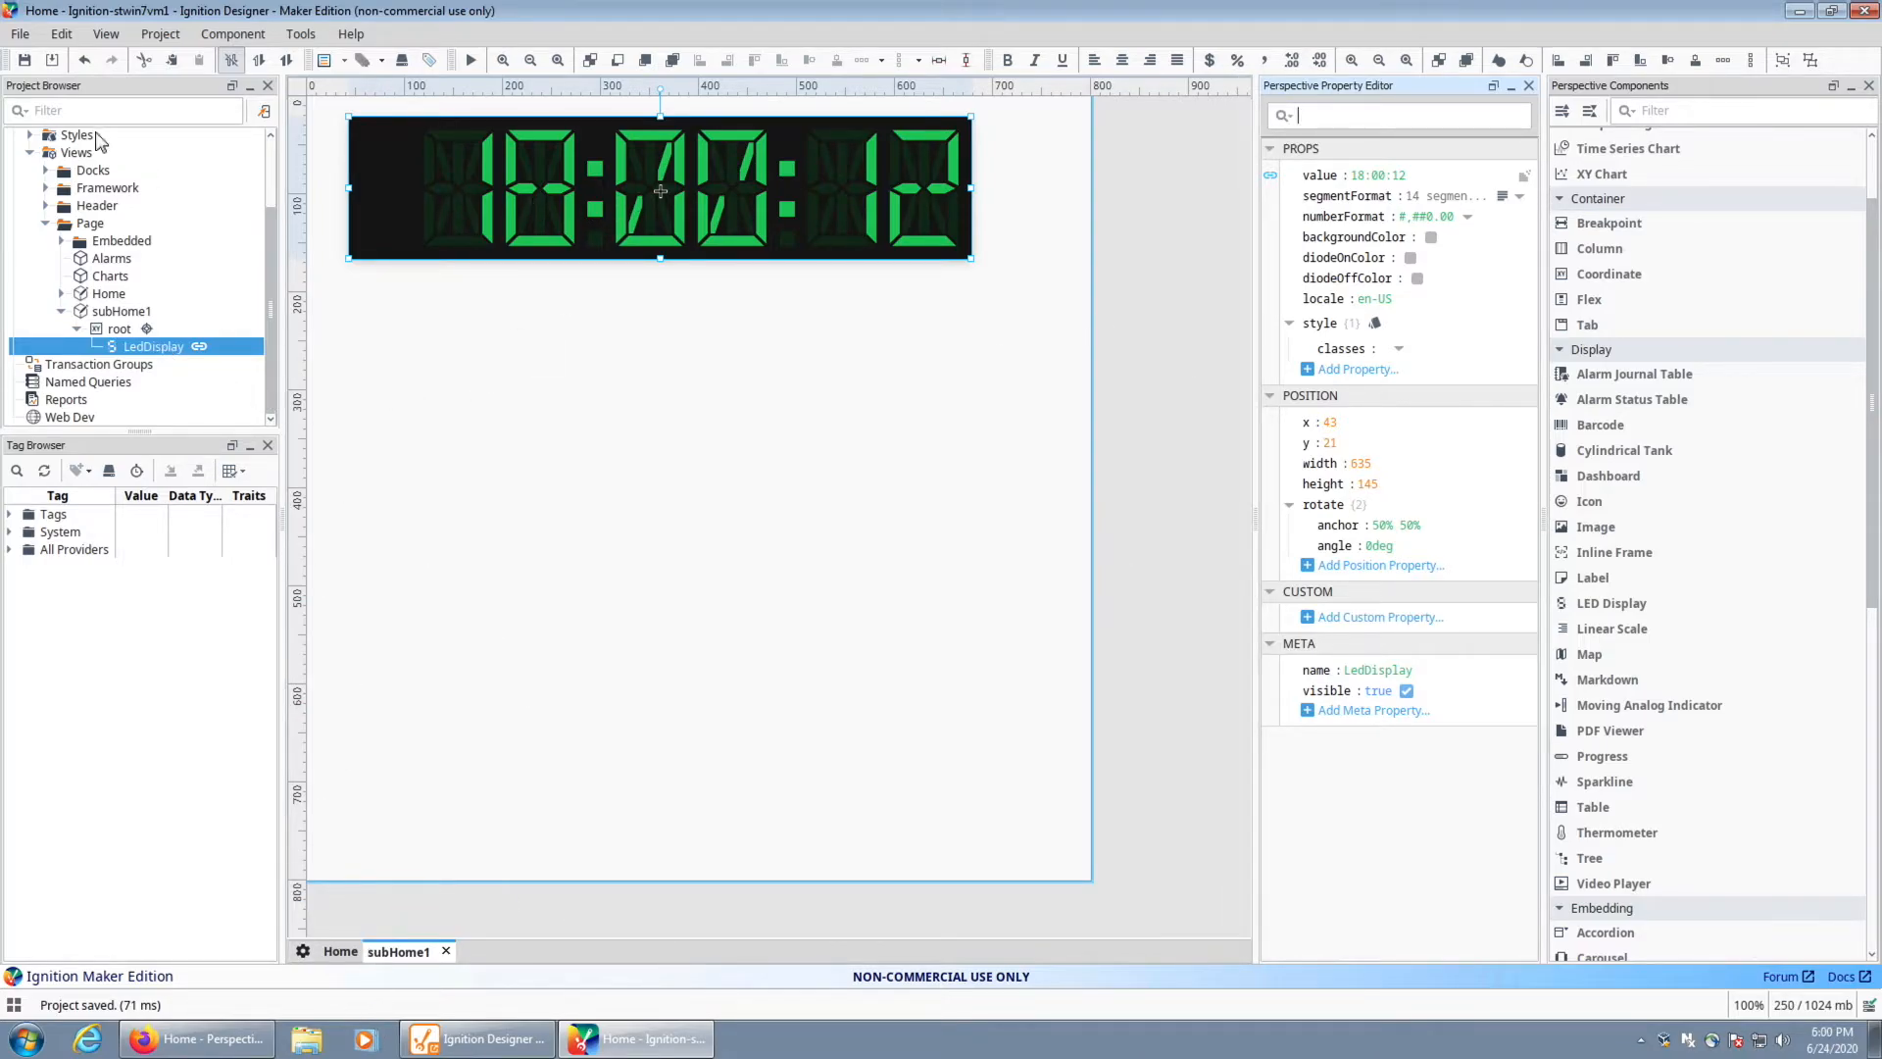
Check the live Home page in the browser, and delete the coordinate container from the Home view in the Designer
left_click(192, 1031)
left_click(635, 1038)
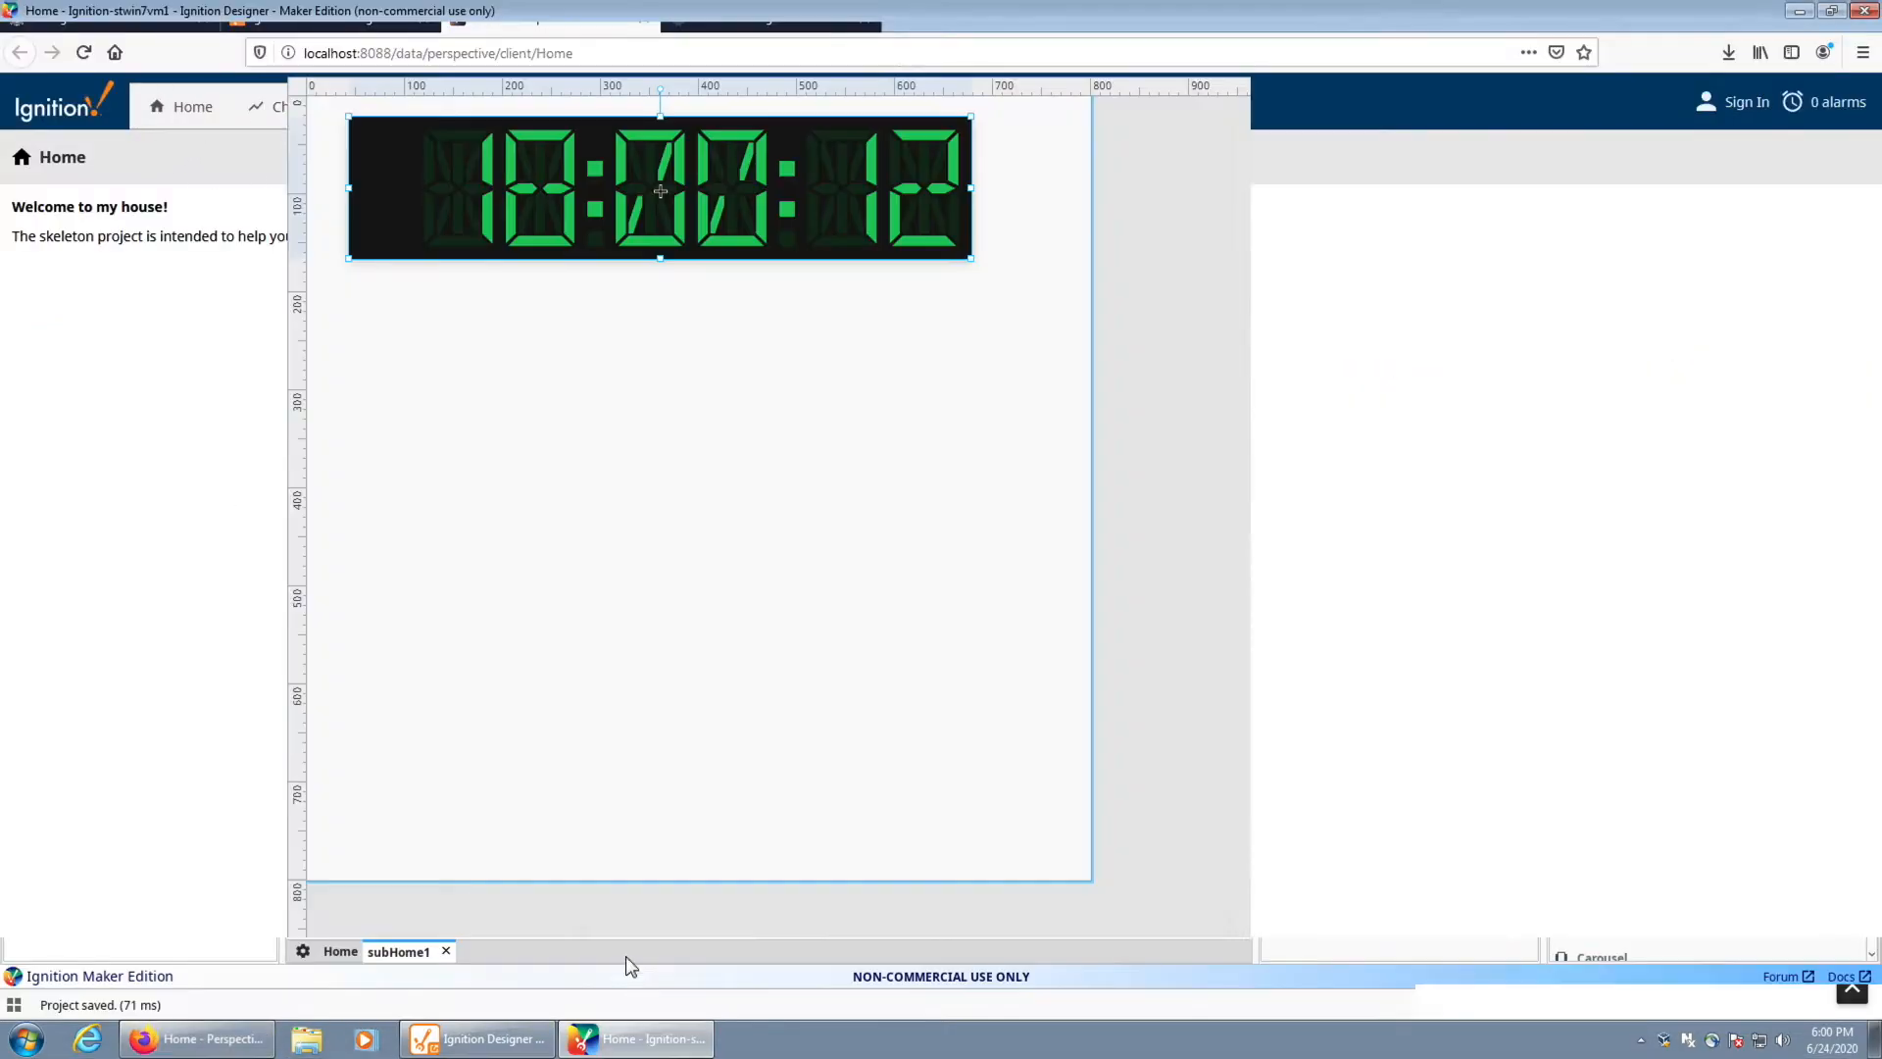
left_click(107, 293)
double_click(108, 293)
left_click(909, 523)
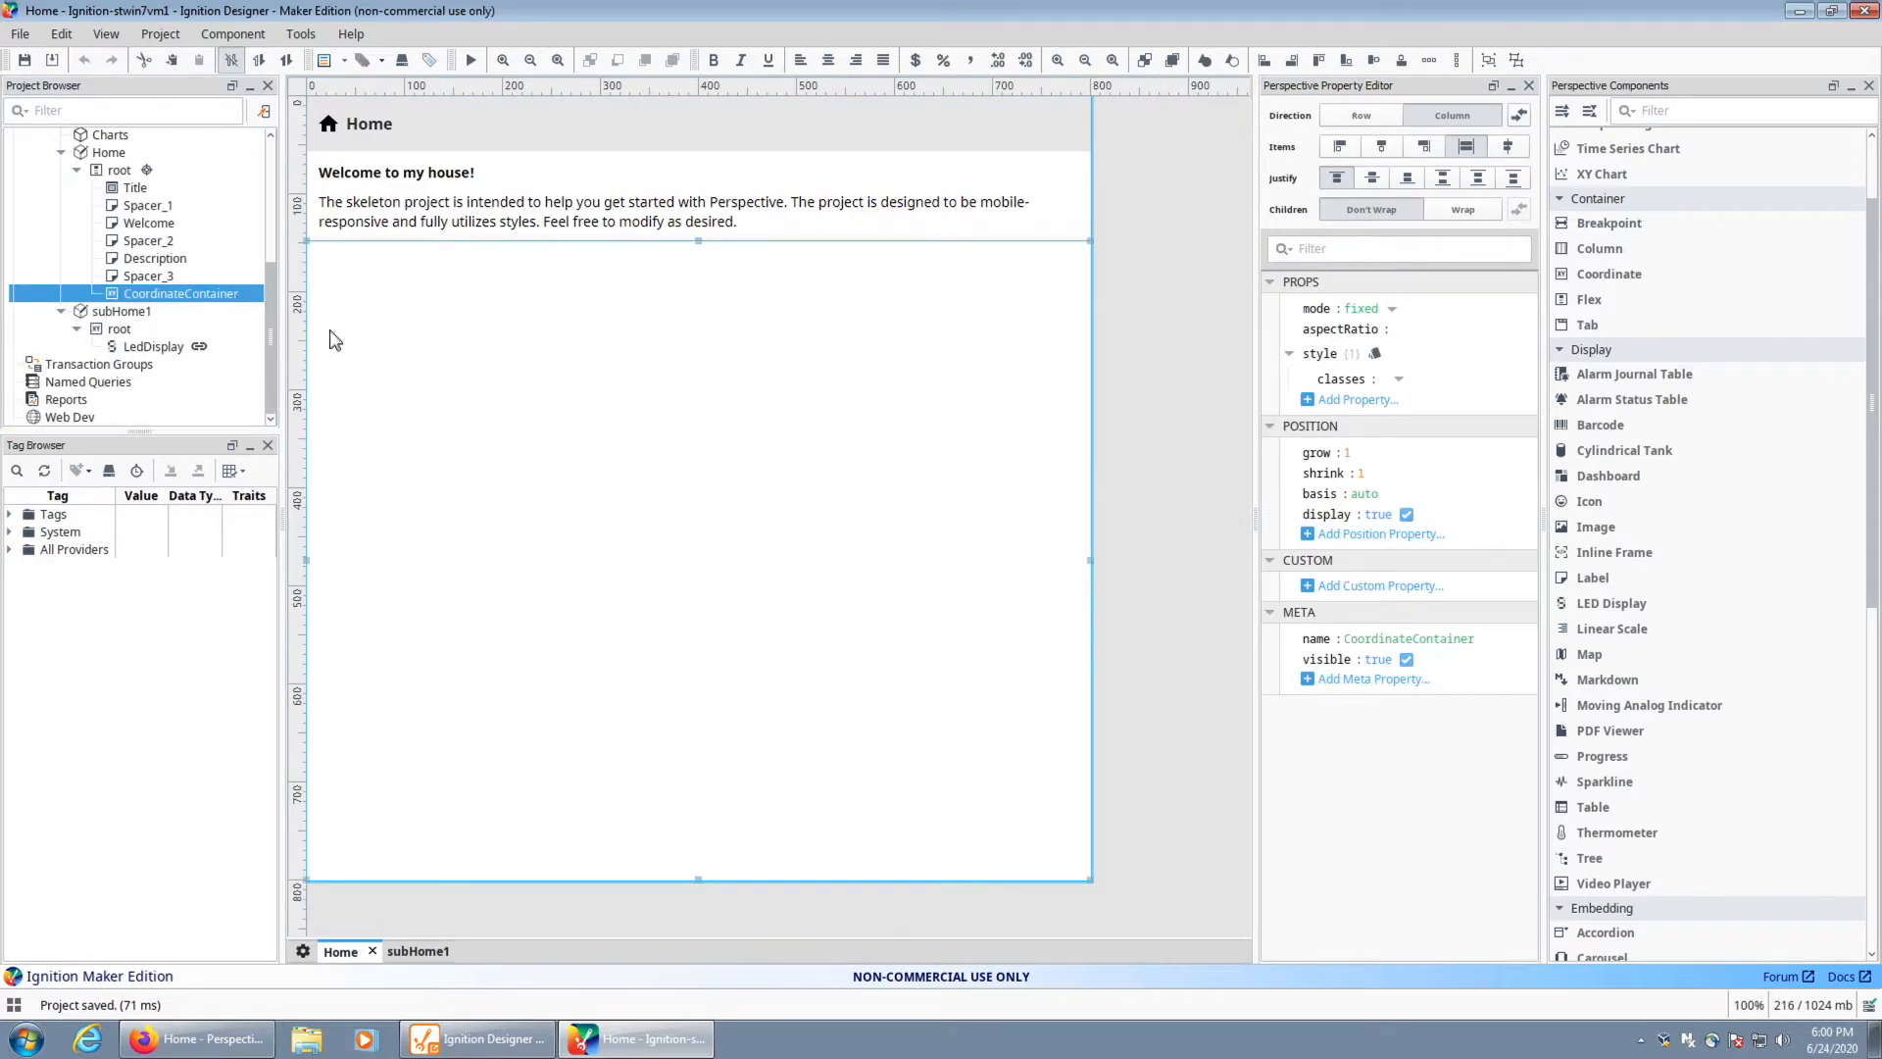
right_click(567, 382)
left_click(670, 487)
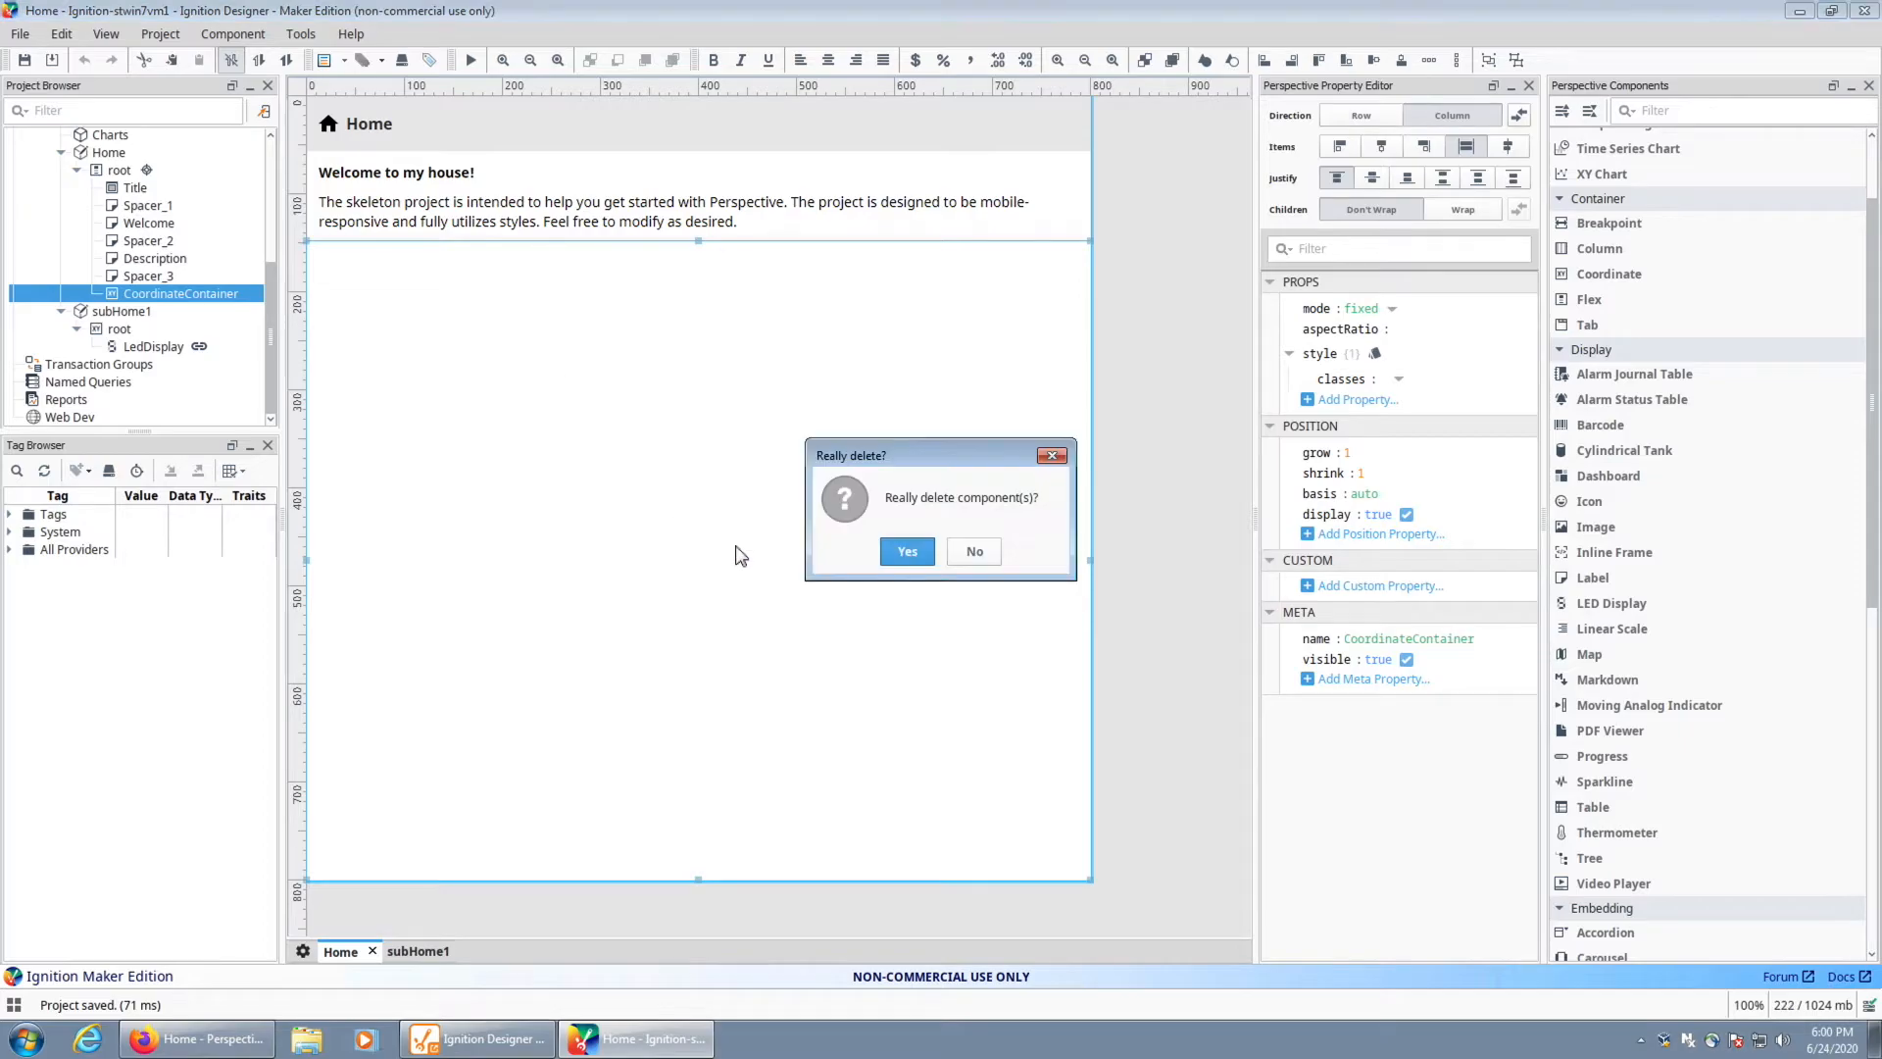
left_click(903, 563)
Add an Embedded View with path Page/subHome1 below the Home view's description, and save the project to check the live page
left_click(1676, 111)
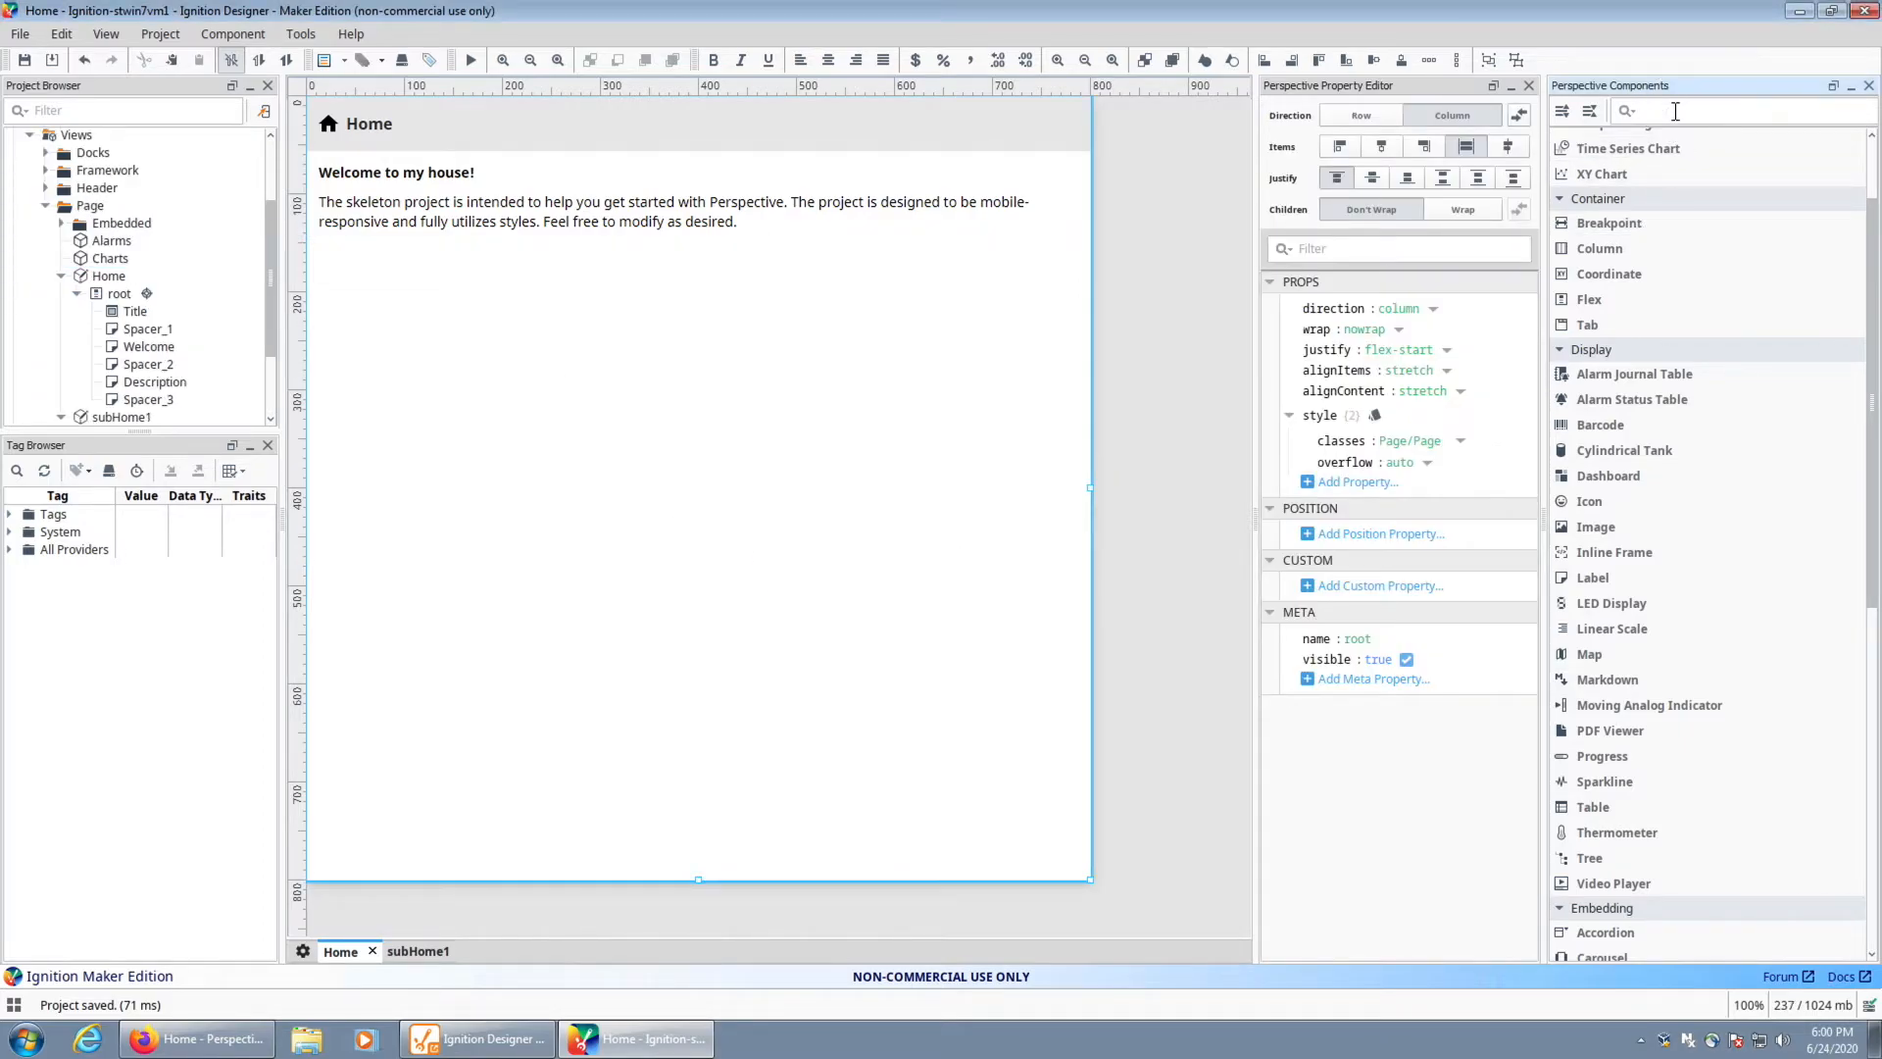
left_click_drag(1695, 213, 549, 365)
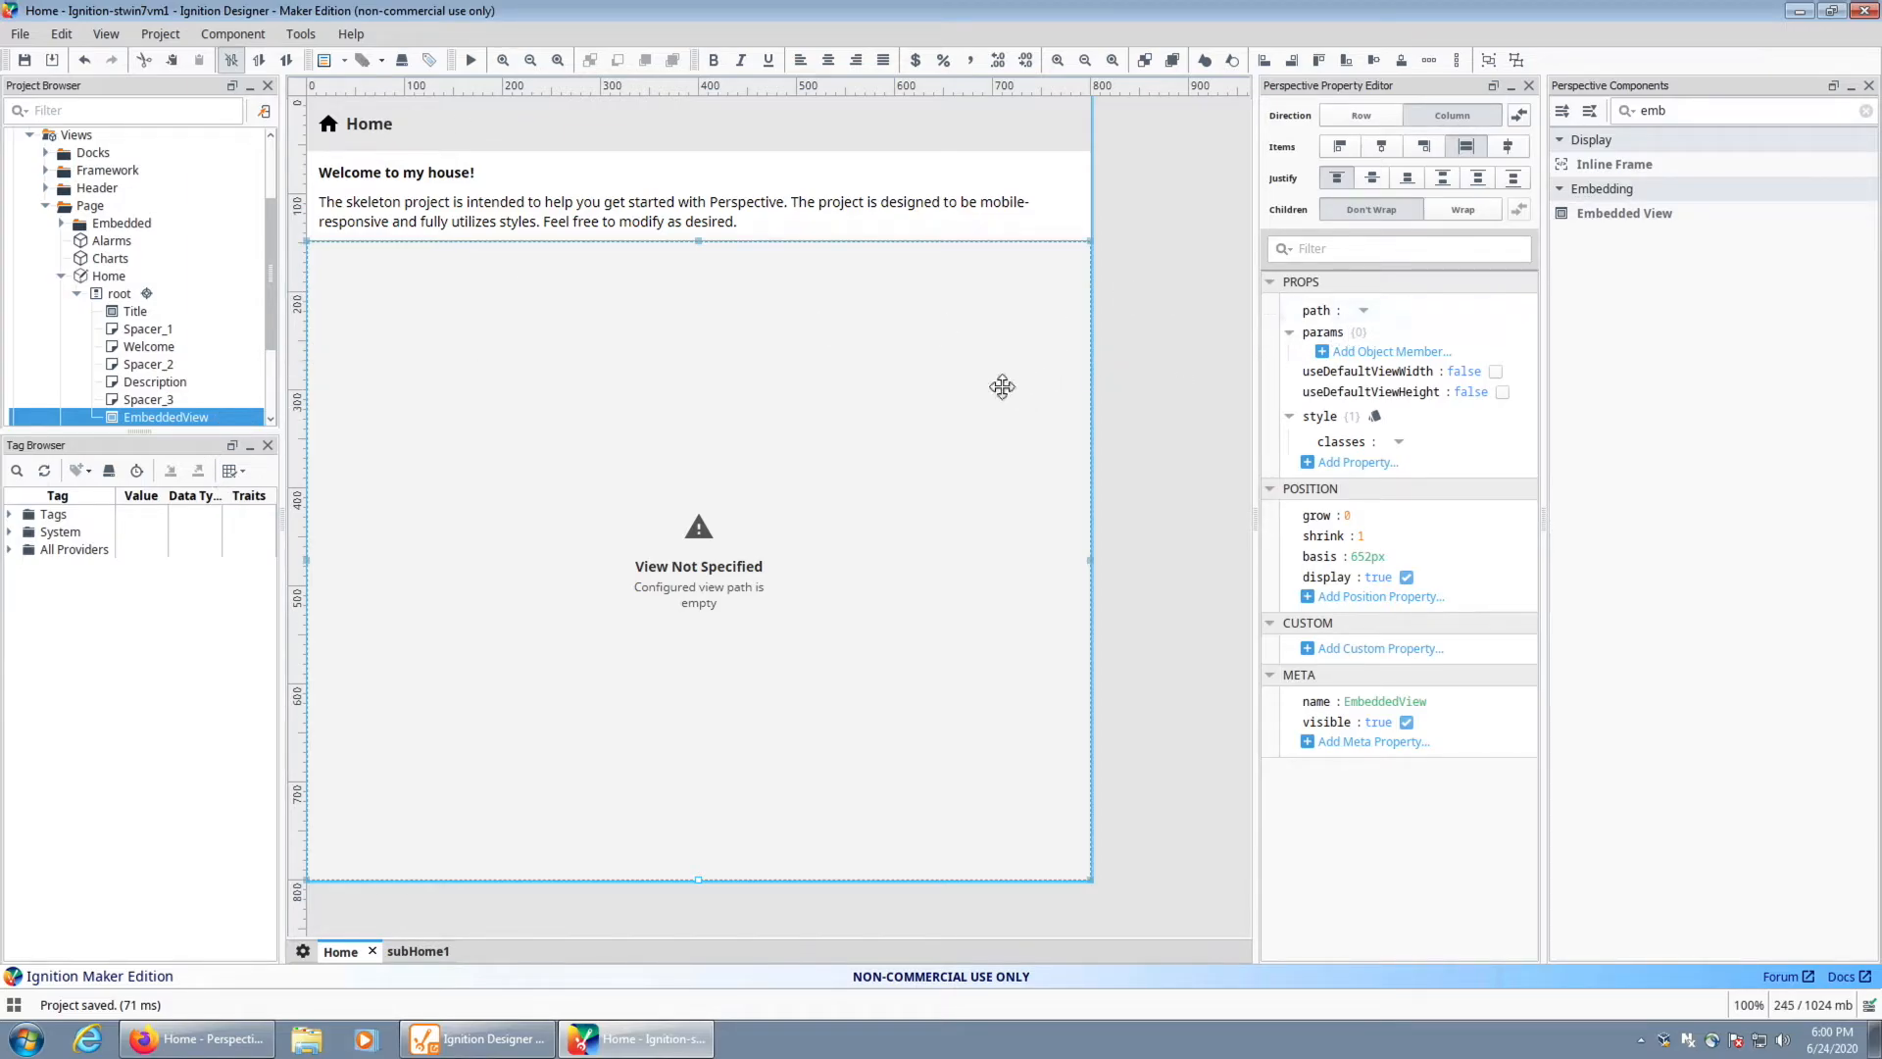
left_click(1363, 310)
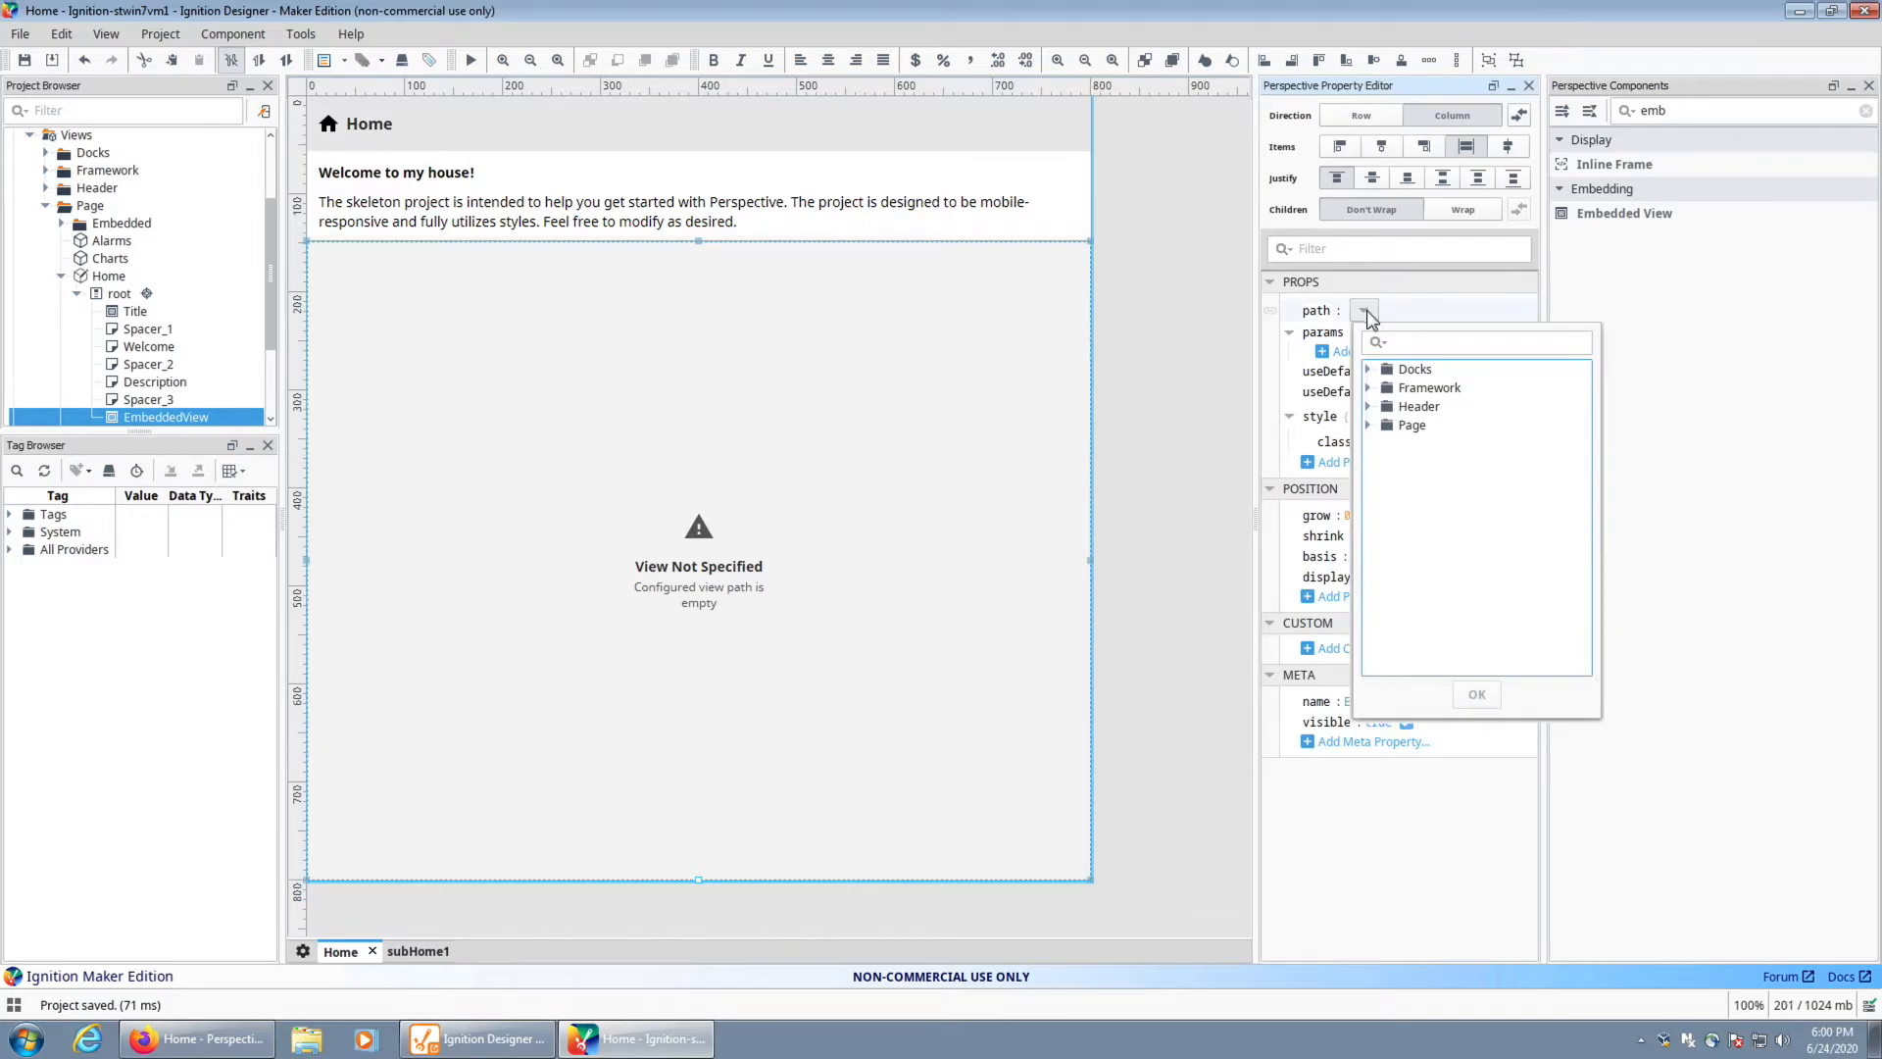
left_click(1371, 425)
left_click(1408, 522)
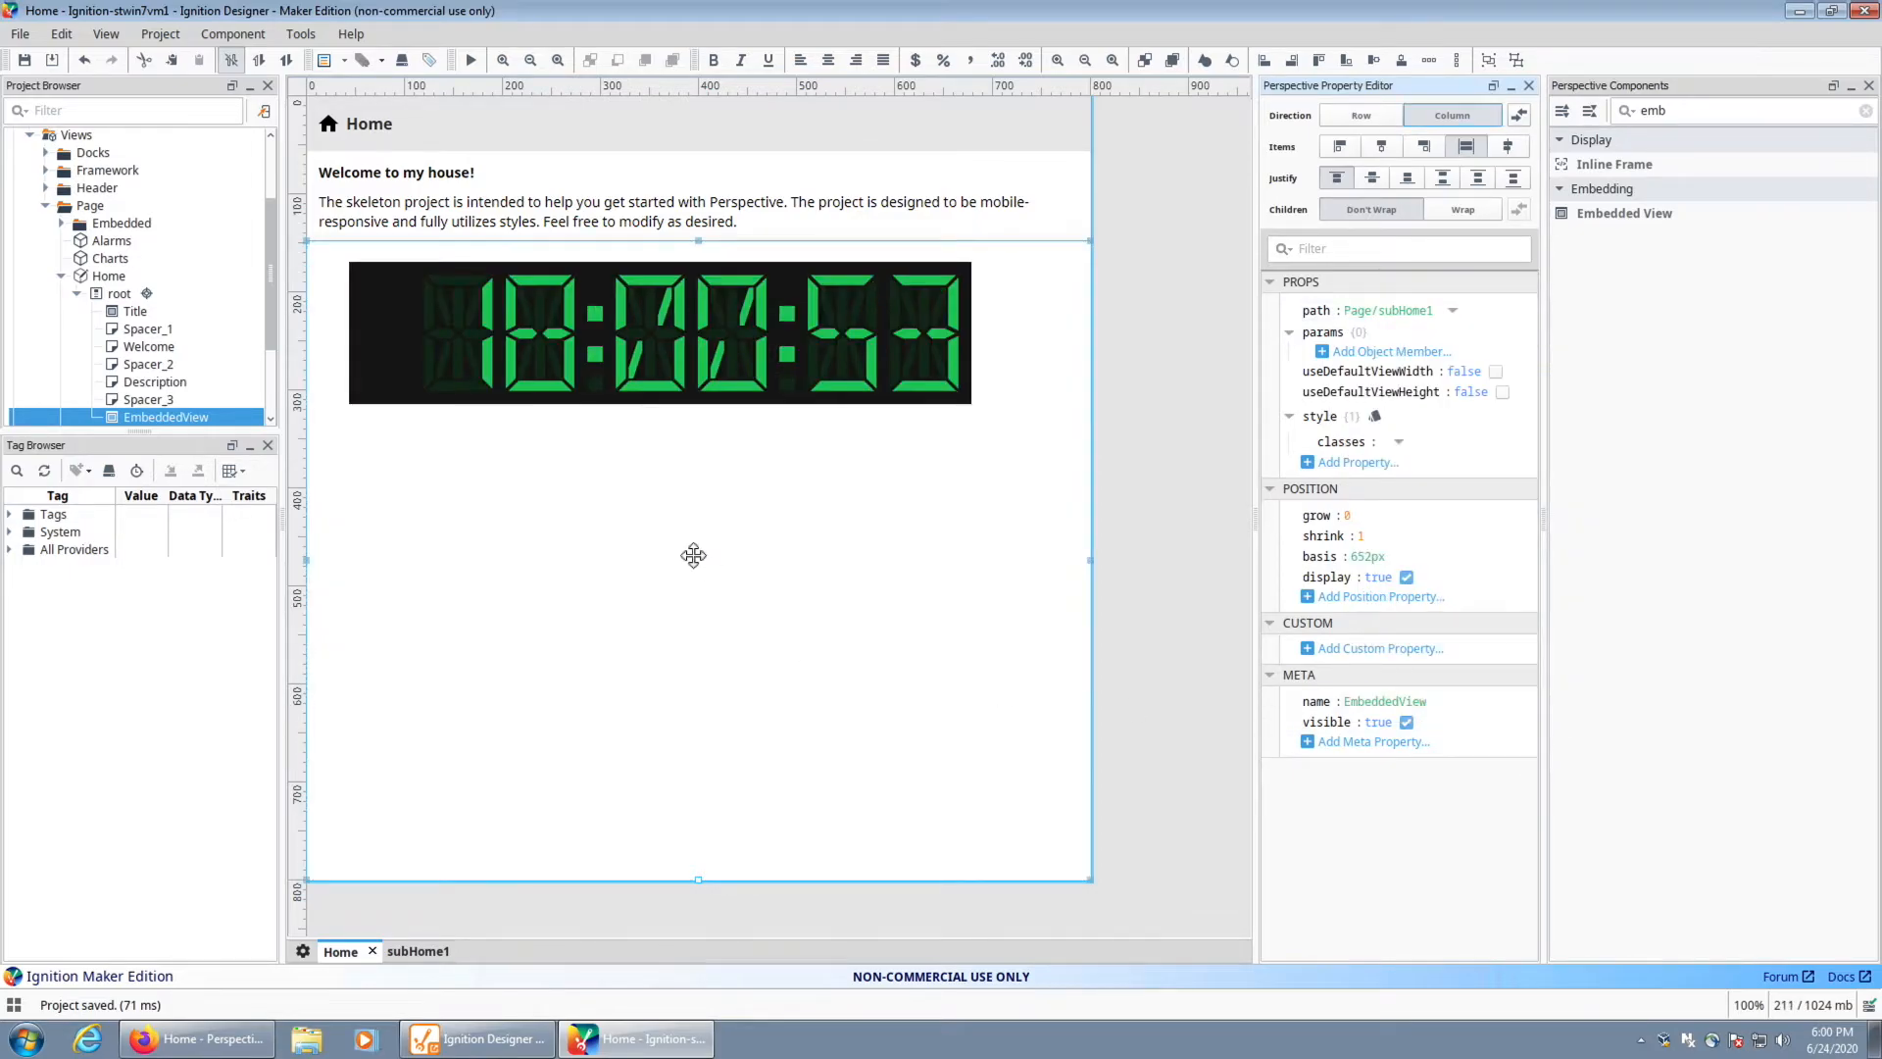
left_click(24, 60)
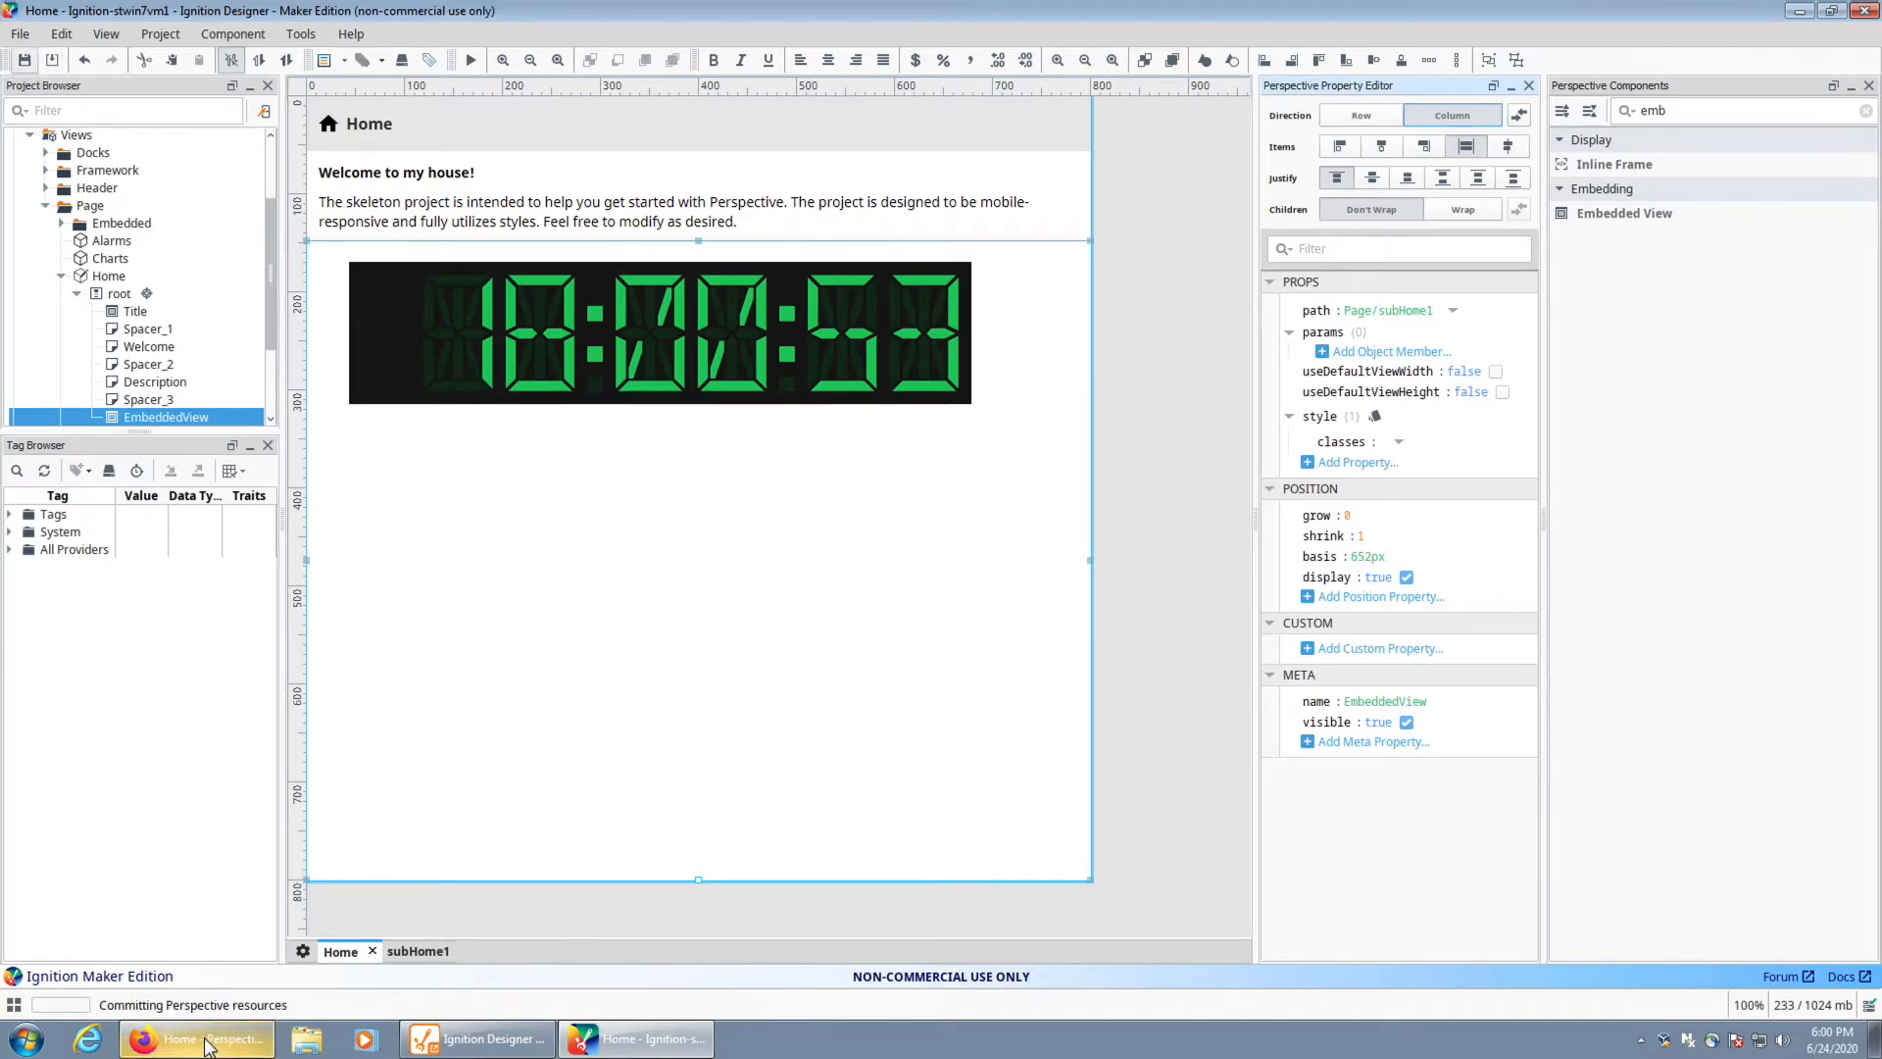
left_click(201, 1039)
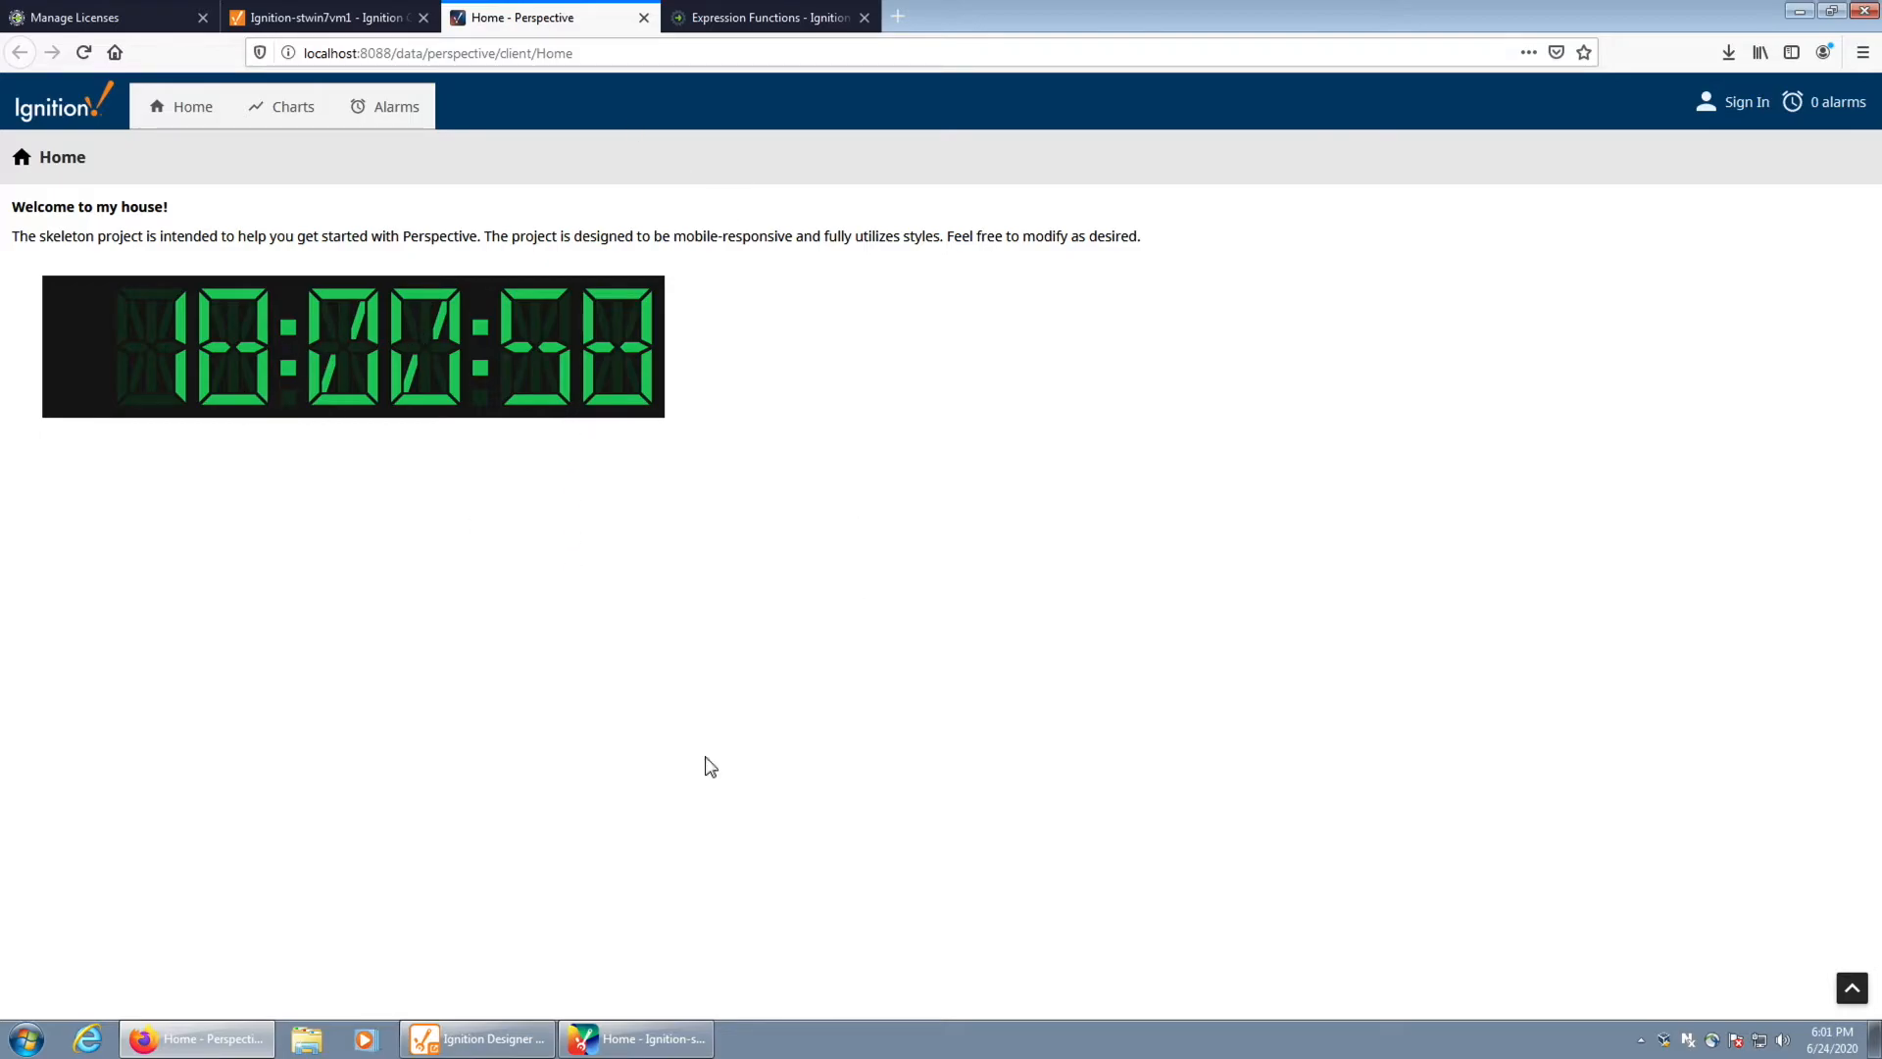
Reopen the now function in the manual and examine its optional poll rate parameter and the first code example
left_click(730, 16)
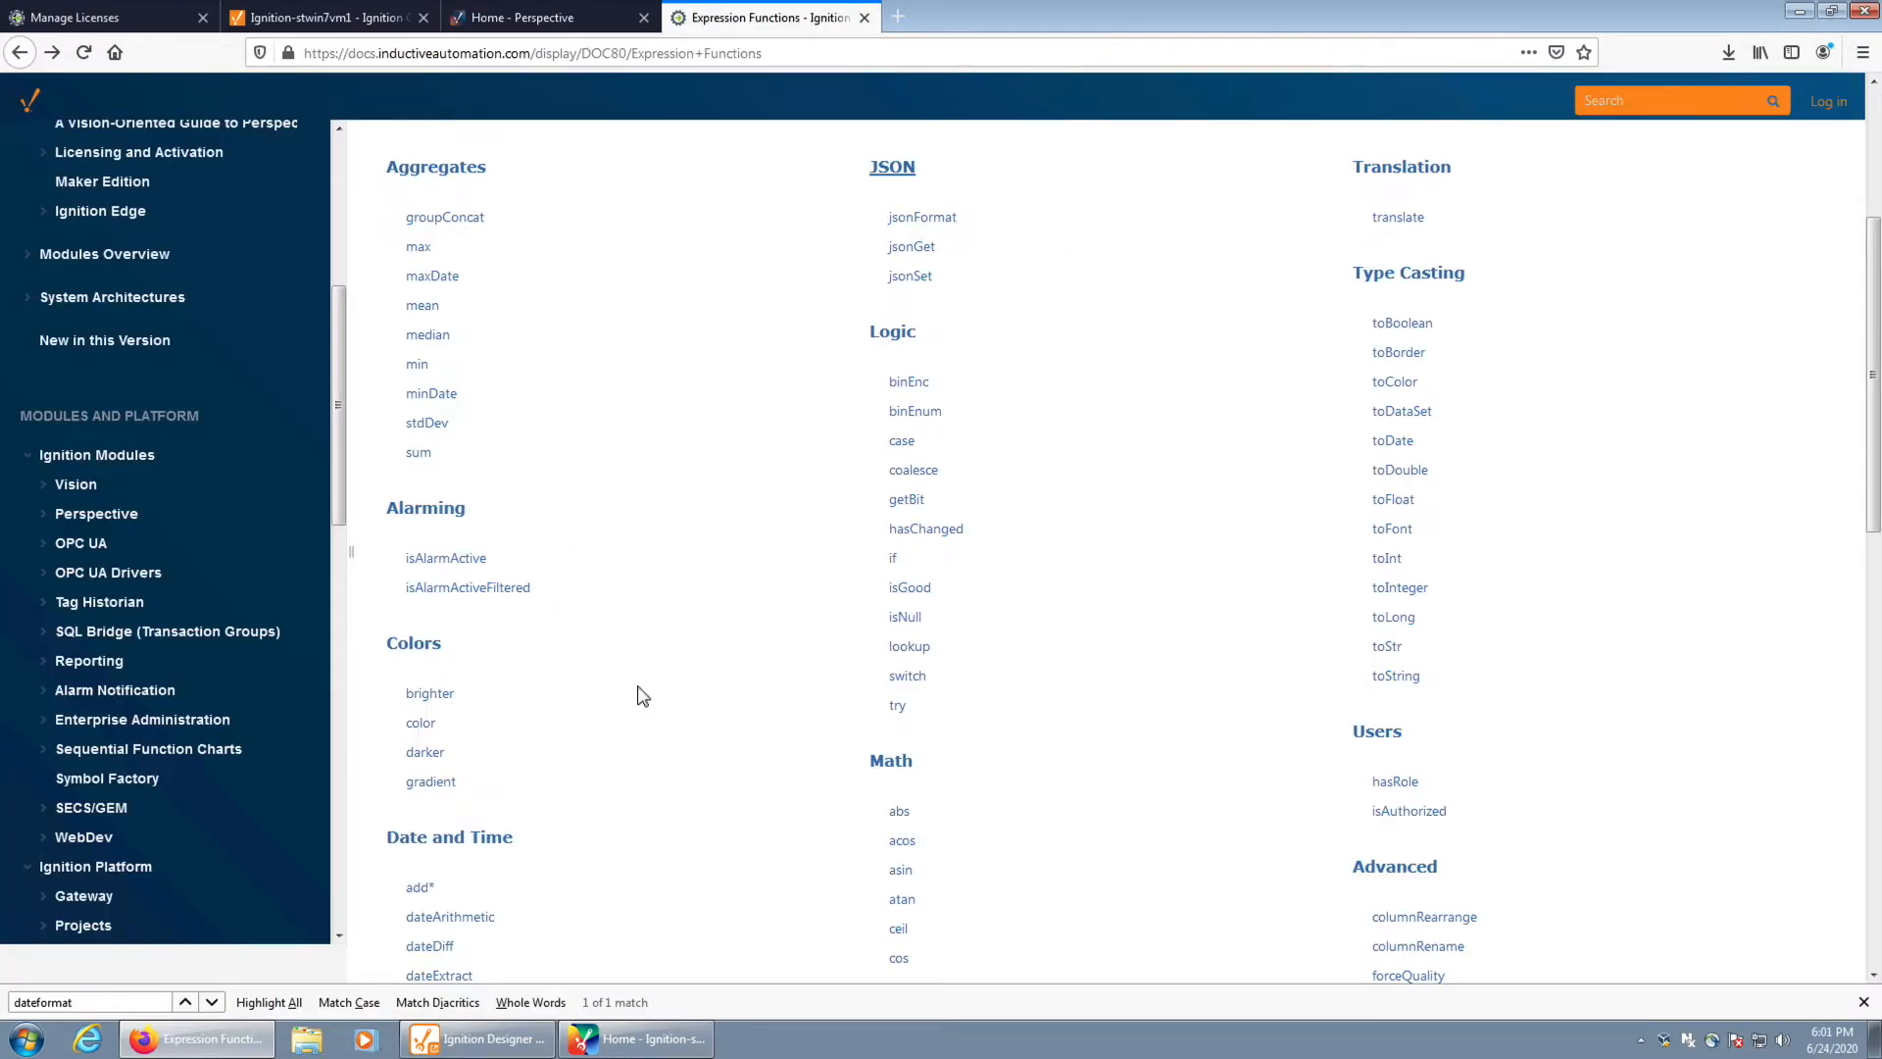
scroll(600, 642, "down", 5)
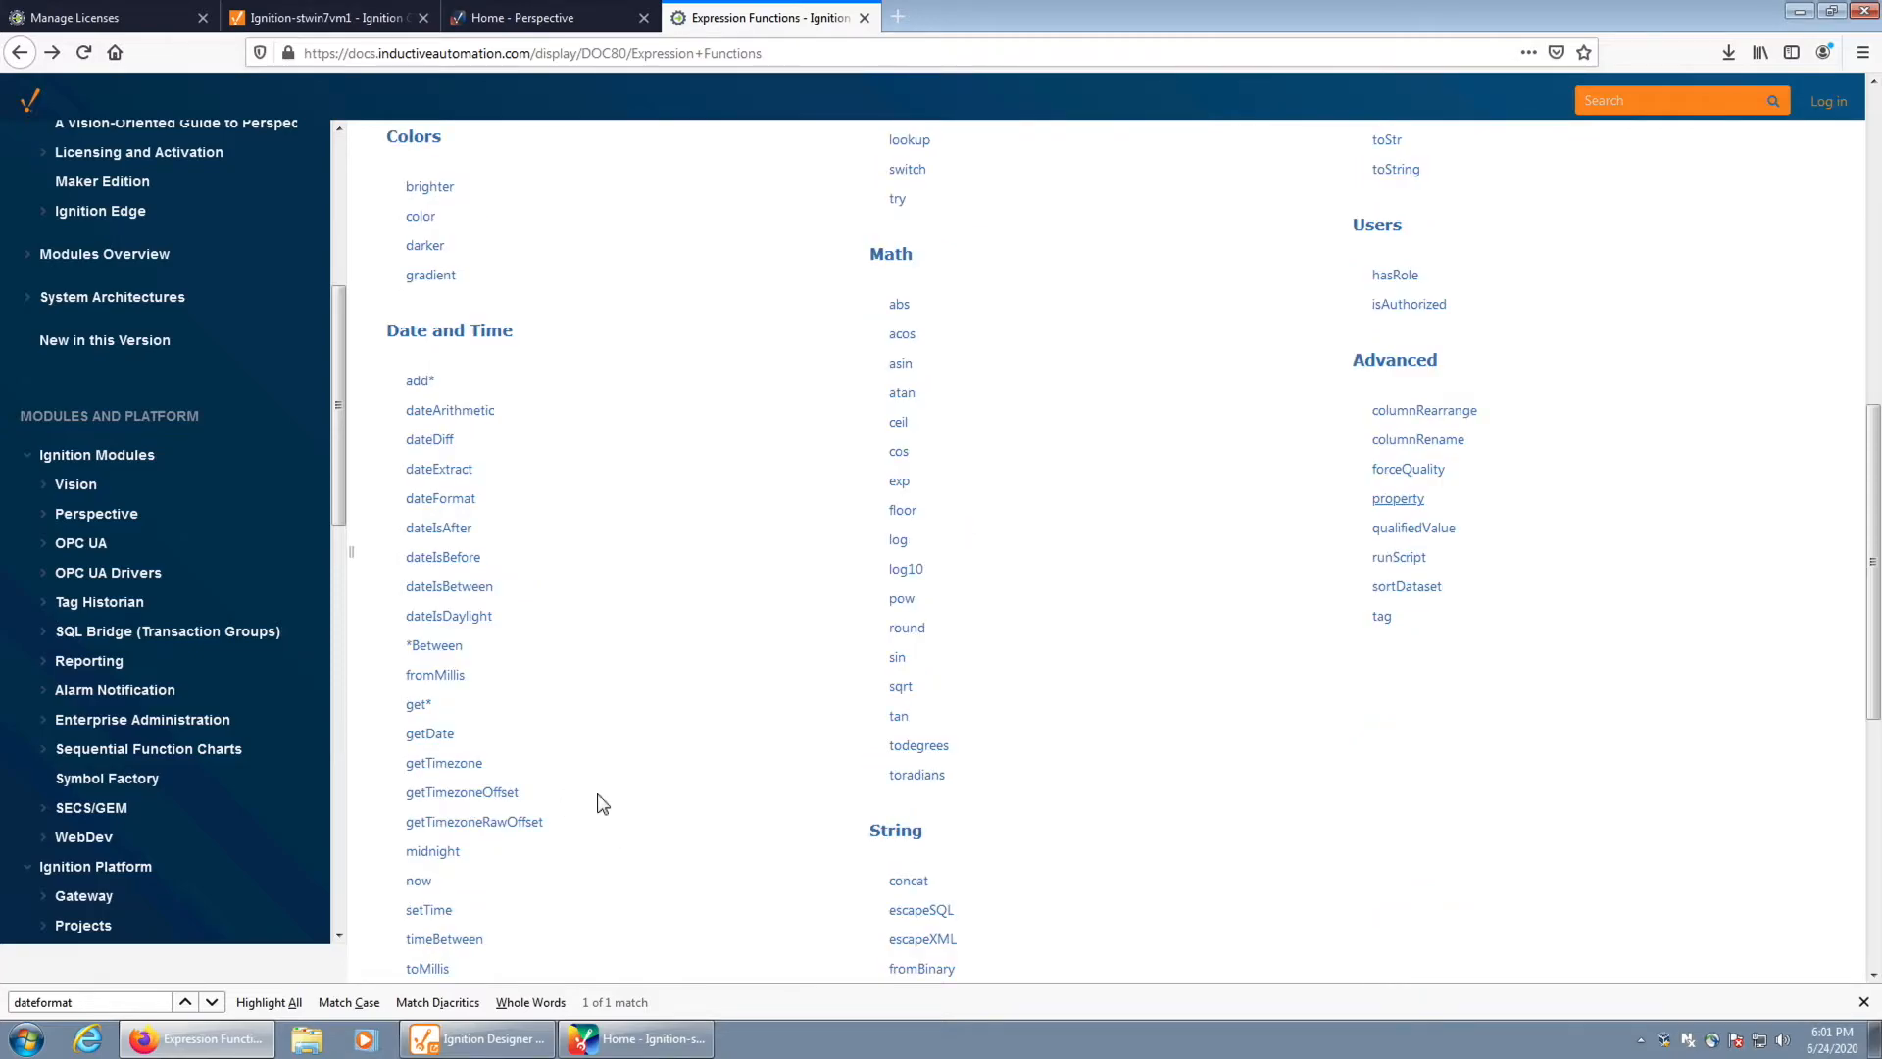
scroll(465, 727, "down", 4)
left_click(429, 468)
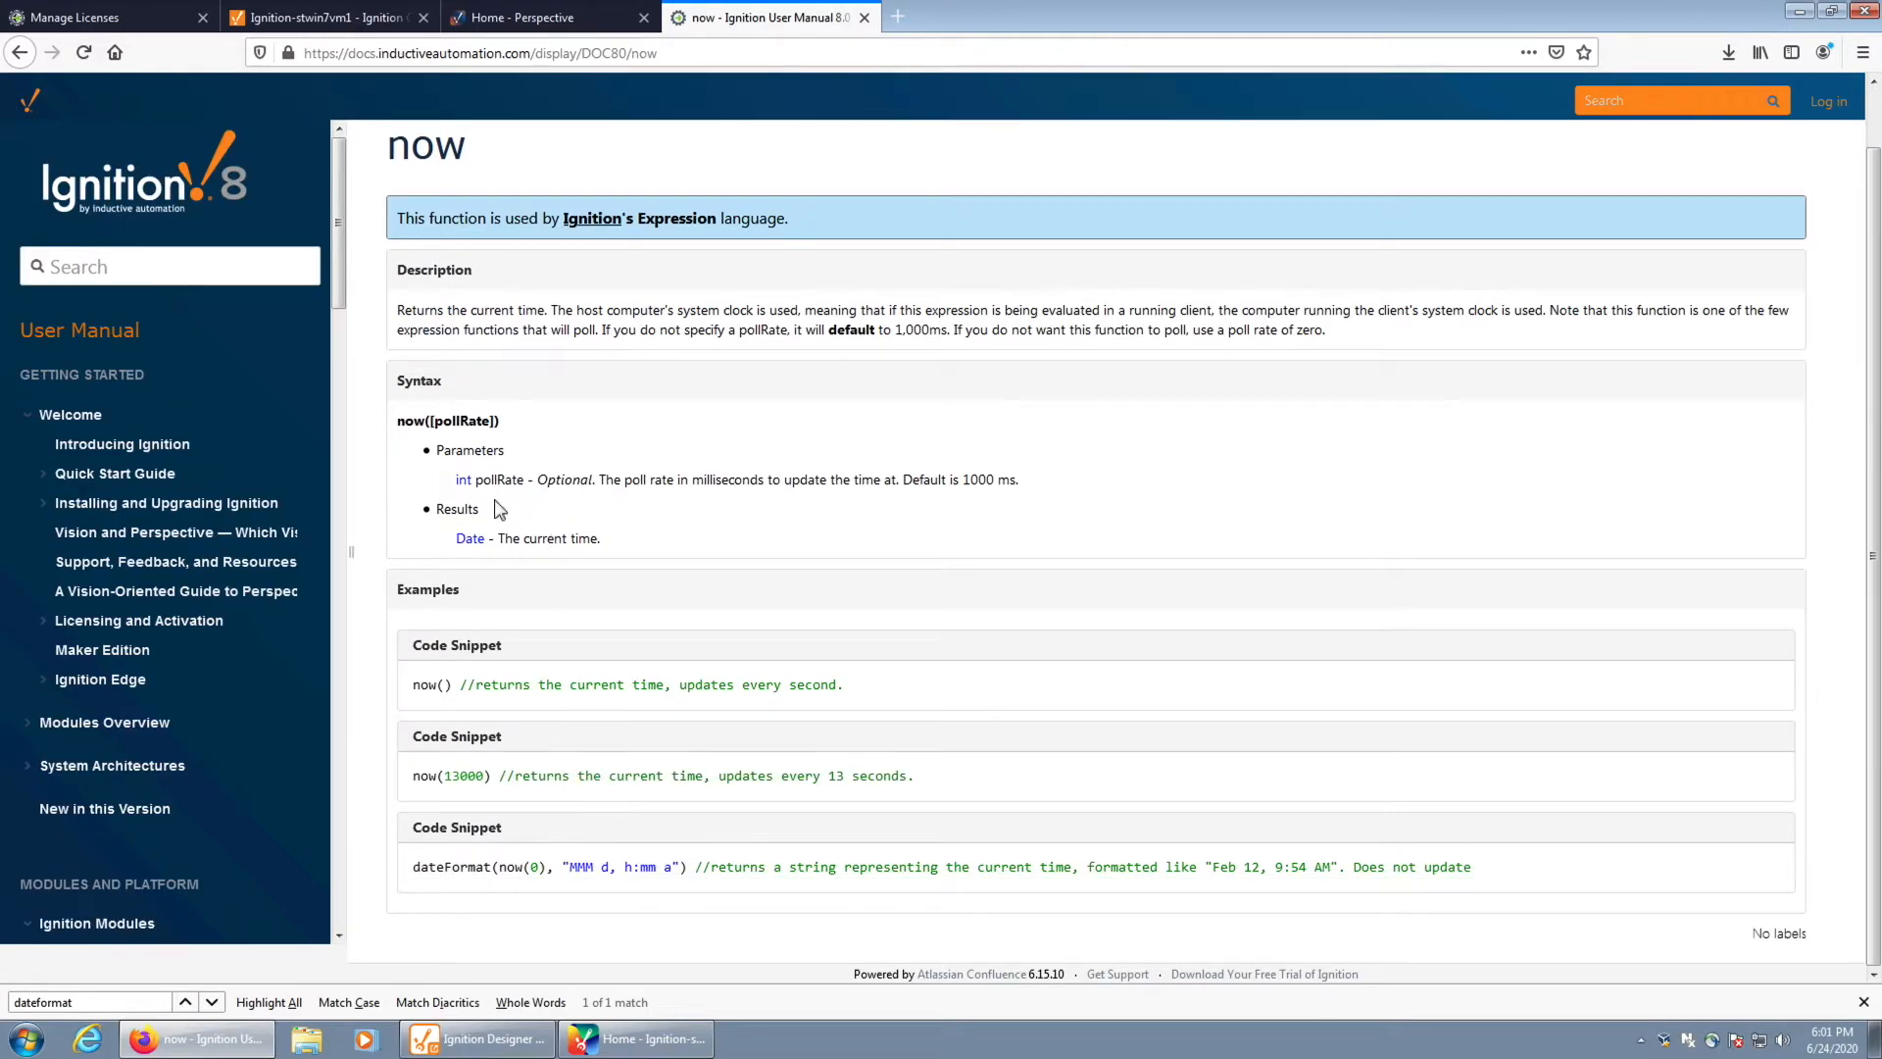
left_click_drag(453, 422, 495, 425)
left_click(487, 426)
left_click_drag(449, 686, 405, 691)
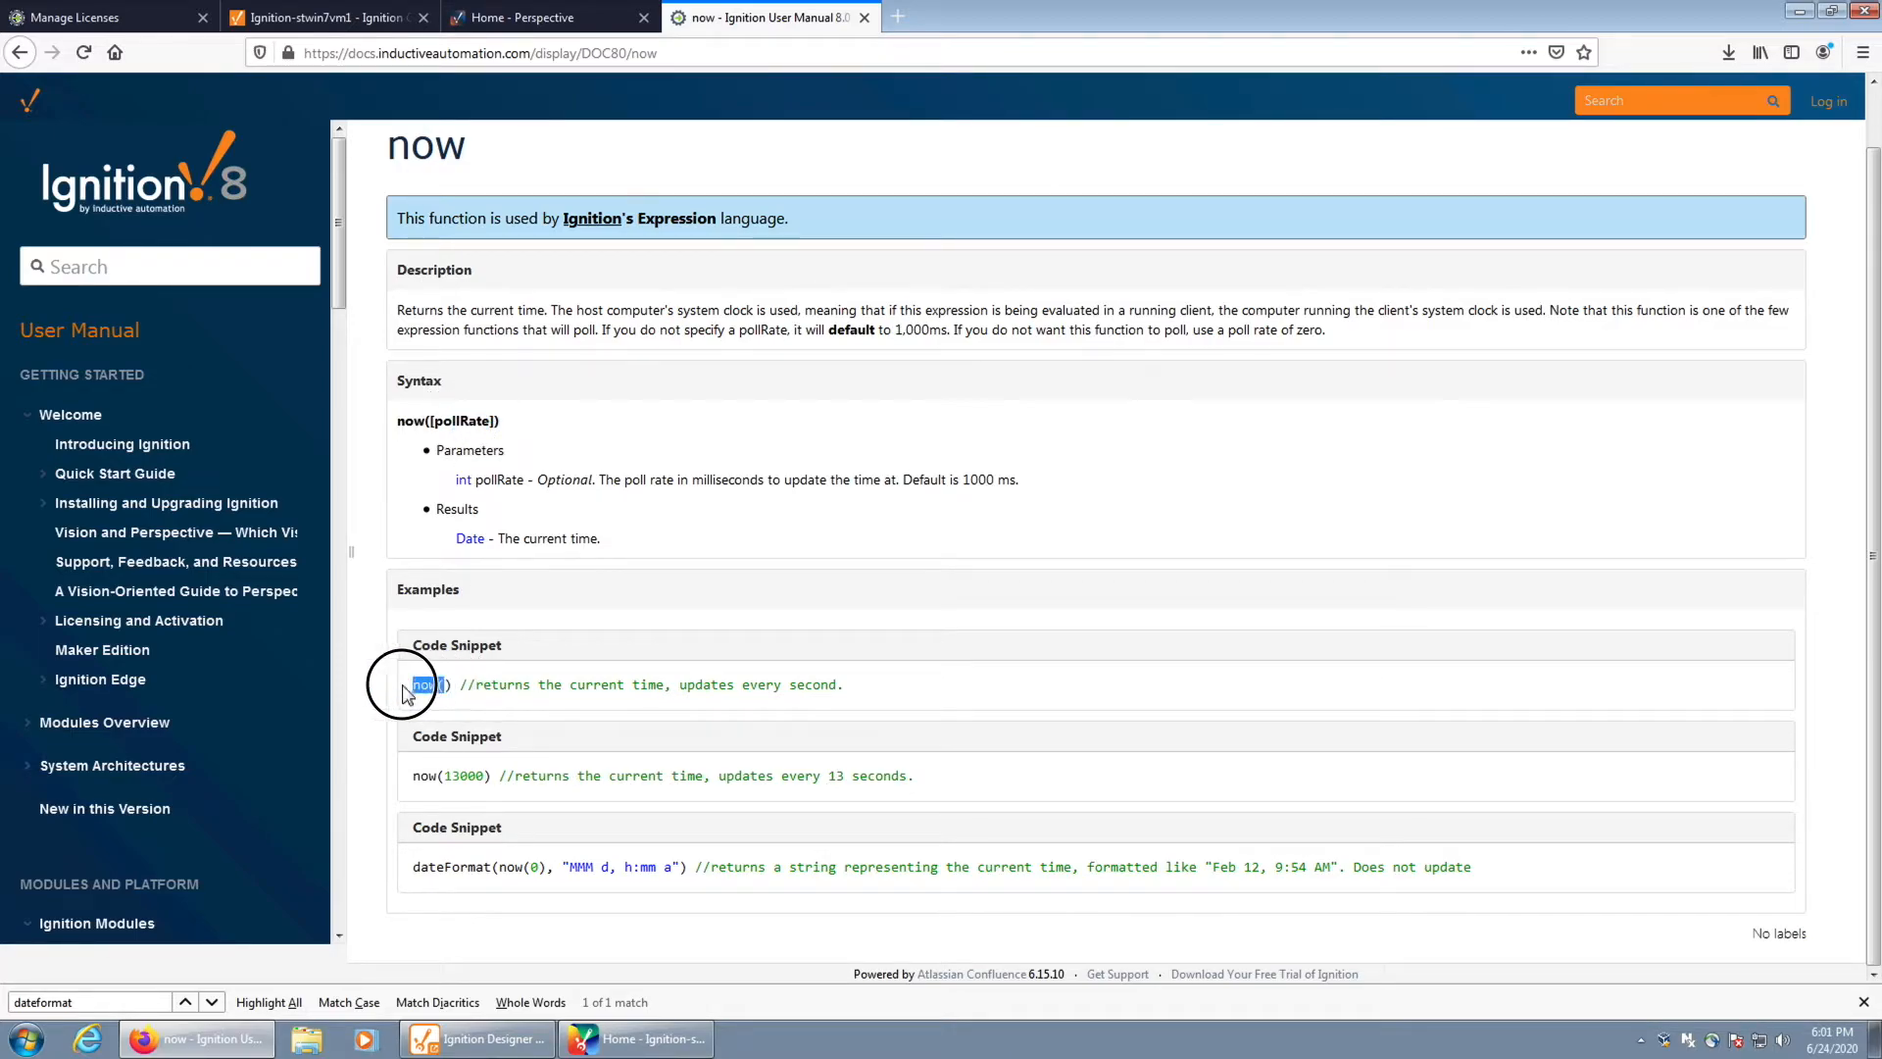
left_click(600, 698)
left_click_drag(523, 689, 718, 678)
left_click(865, 682)
In the Designer's subHome1 view, remove the 0 argument from now in the LED Display's value expression and confirm the binding
left_click(642, 1041)
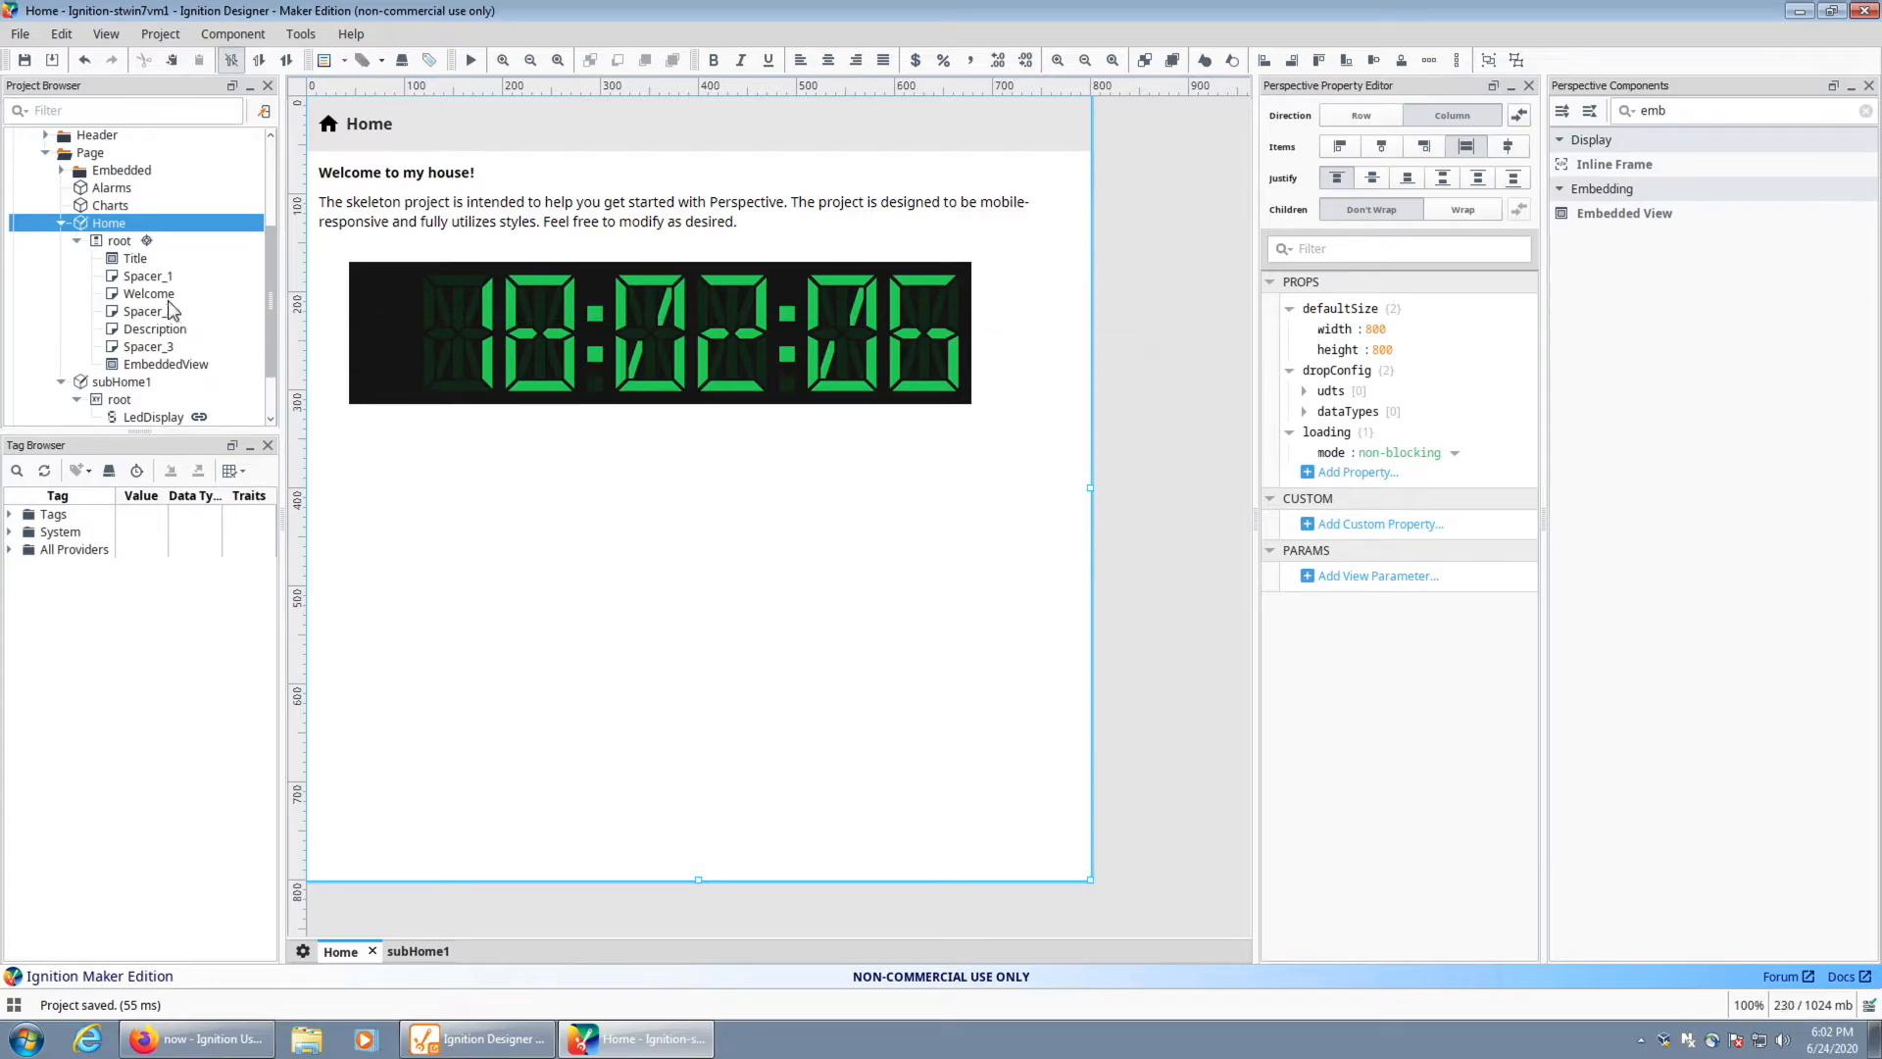
scroll(152, 361, "down", 2)
right_click(130, 313)
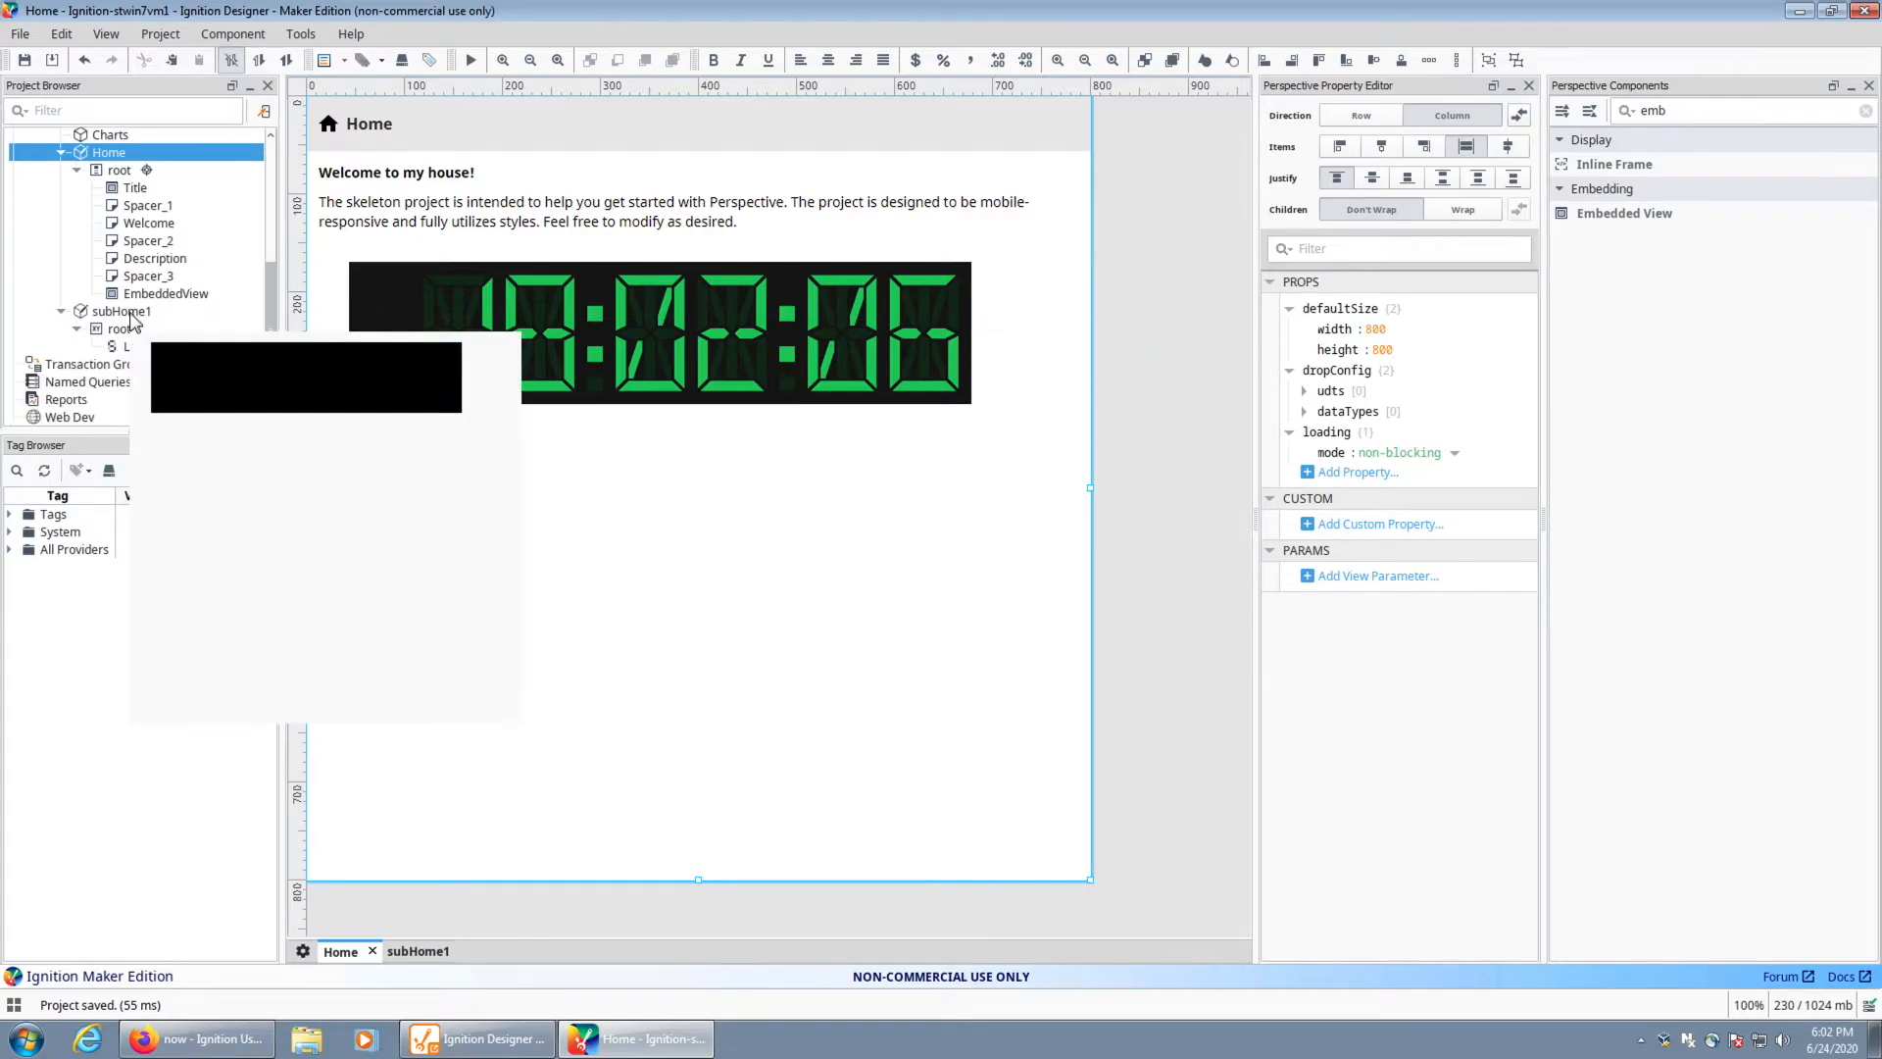
double_click(130, 312)
left_click(716, 162)
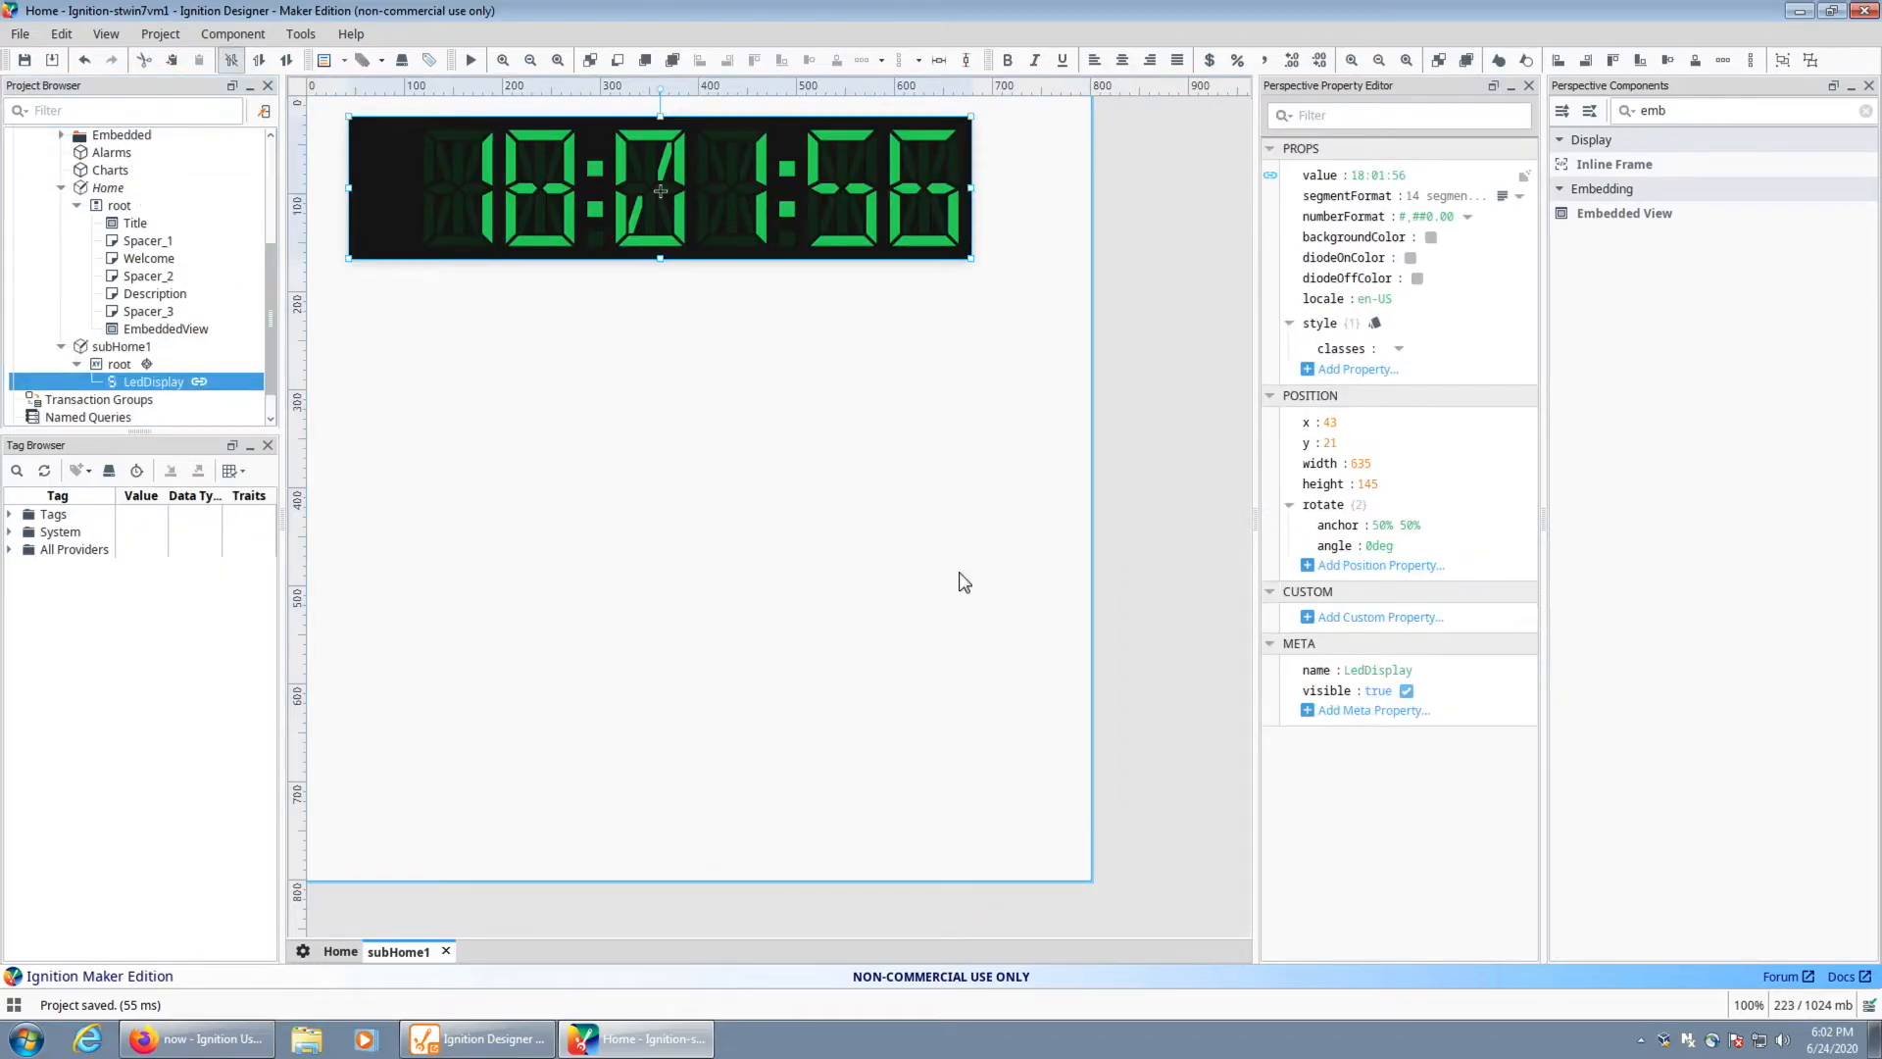
left_click(1272, 177)
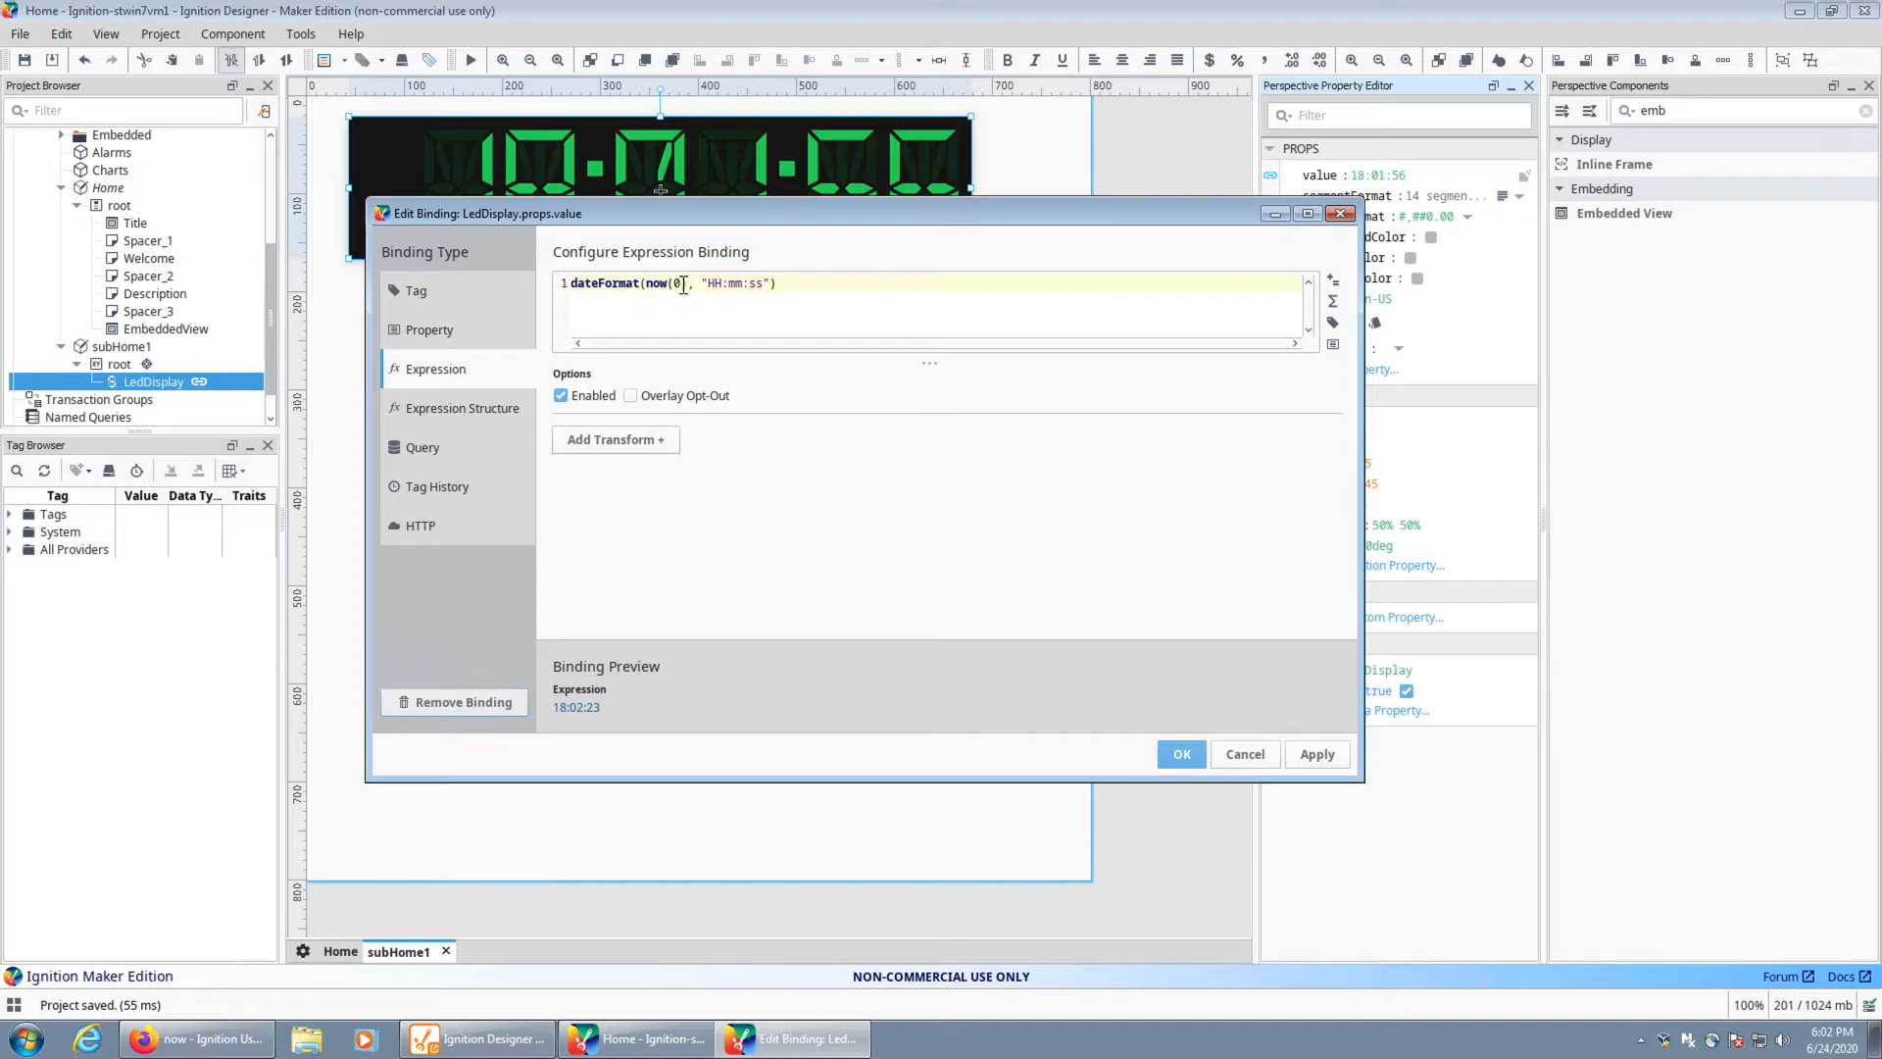
left_click(1182, 754)
Save the project and check the LED clock on the live Home page in the browser
left_click(27, 61)
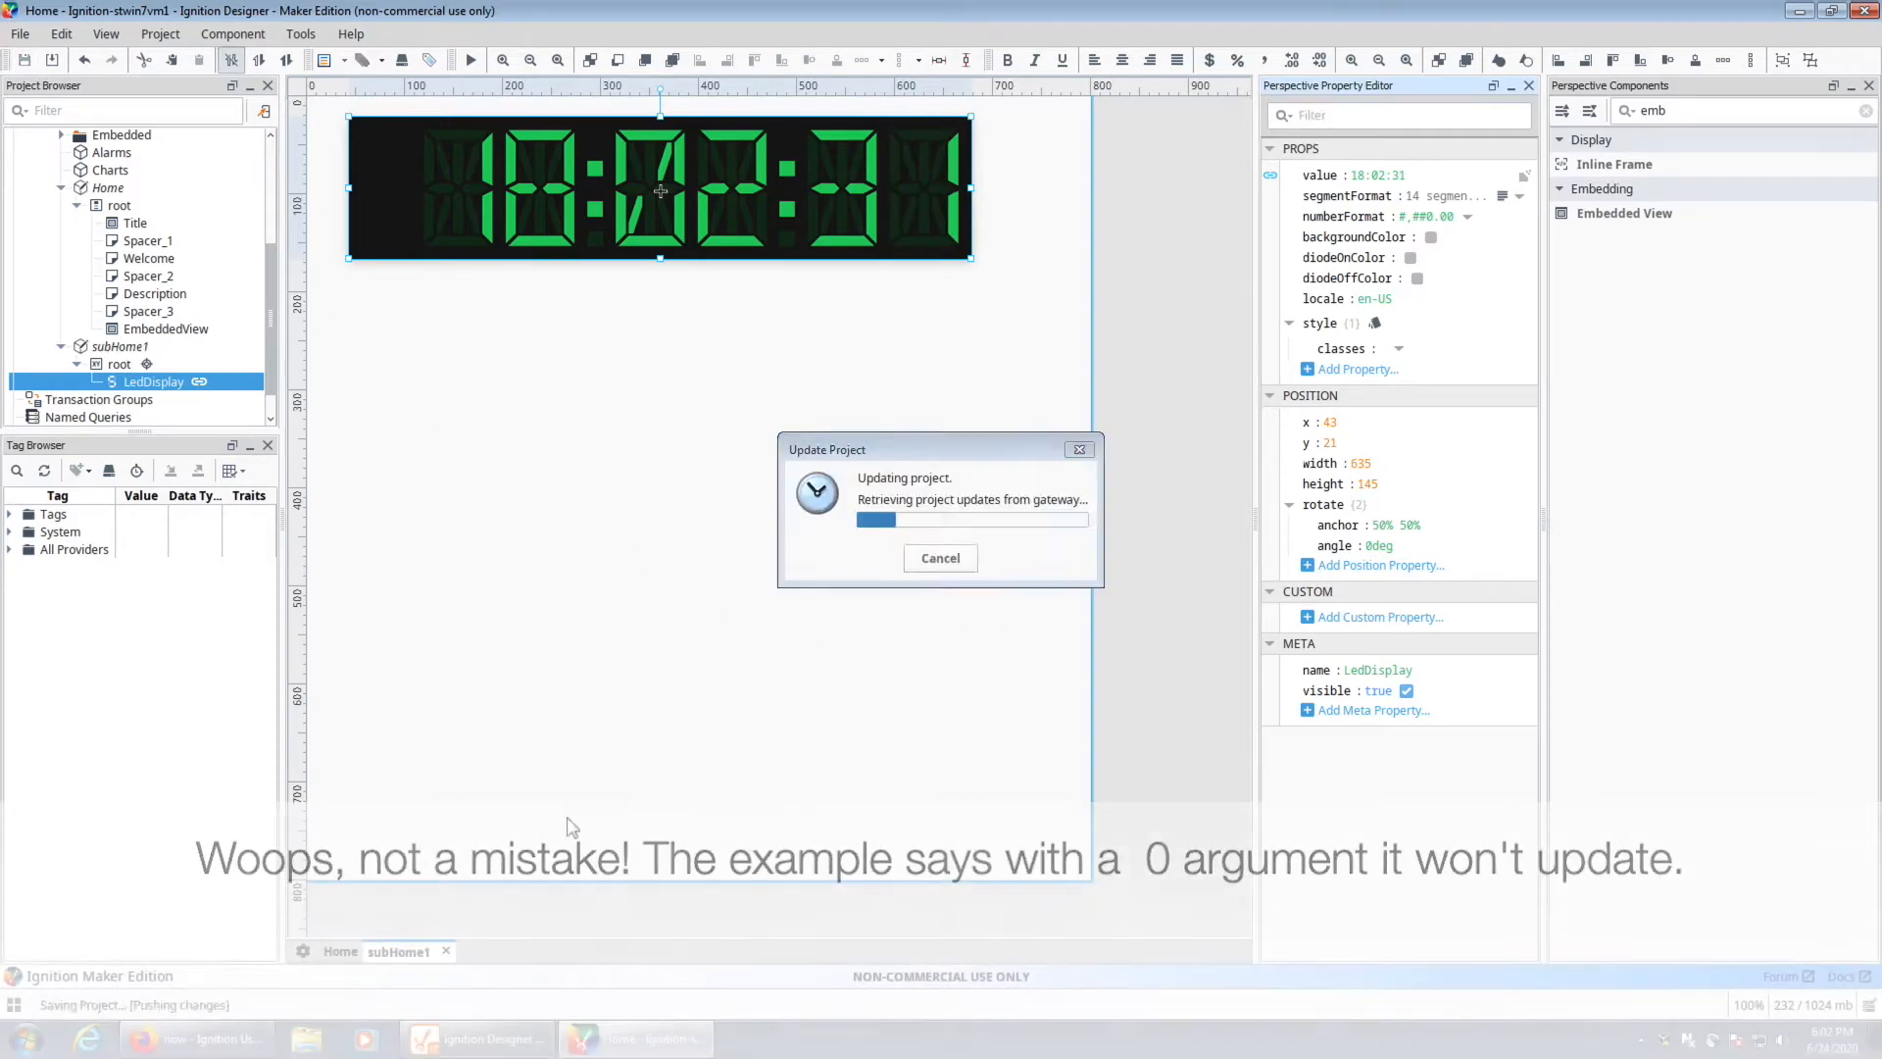
left_click(193, 1038)
left_click(461, 19)
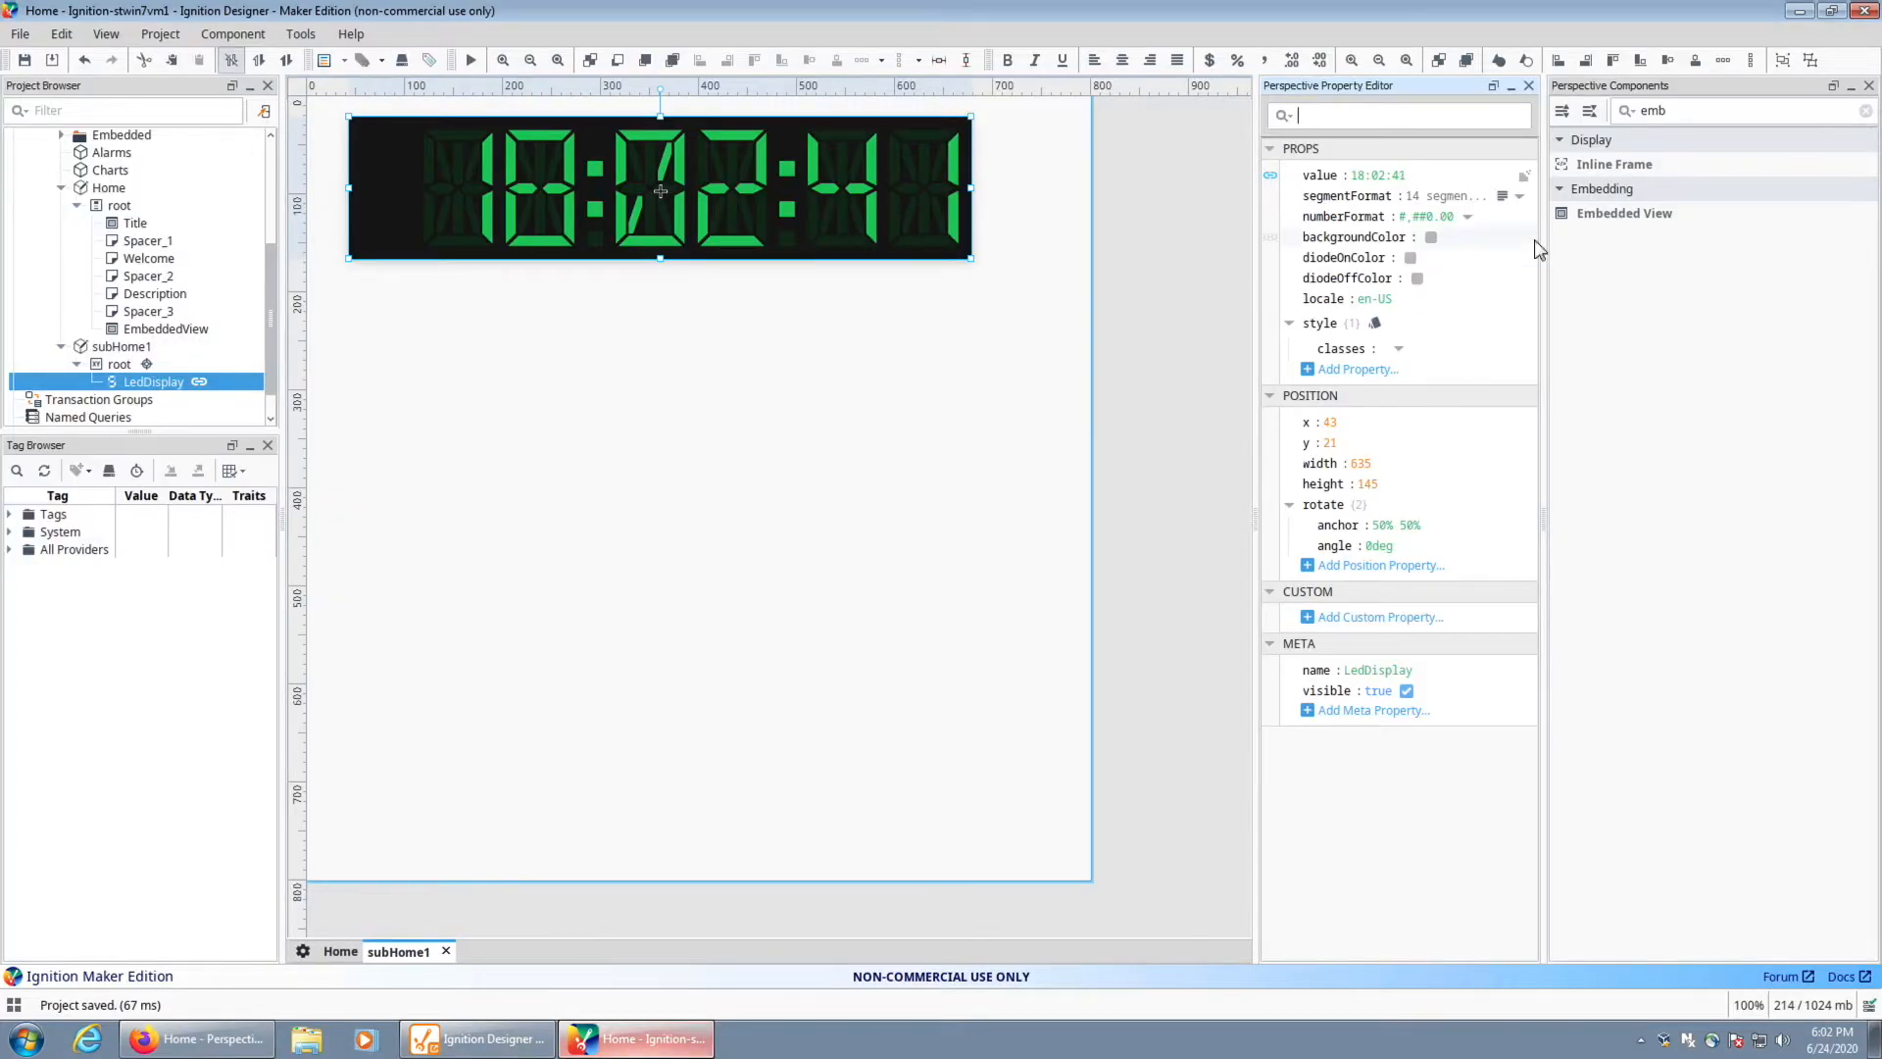
Find the Slider component and place one about 563 wide below the LED Display in subHome1, at about x 43, y 255
left_click(1865, 108)
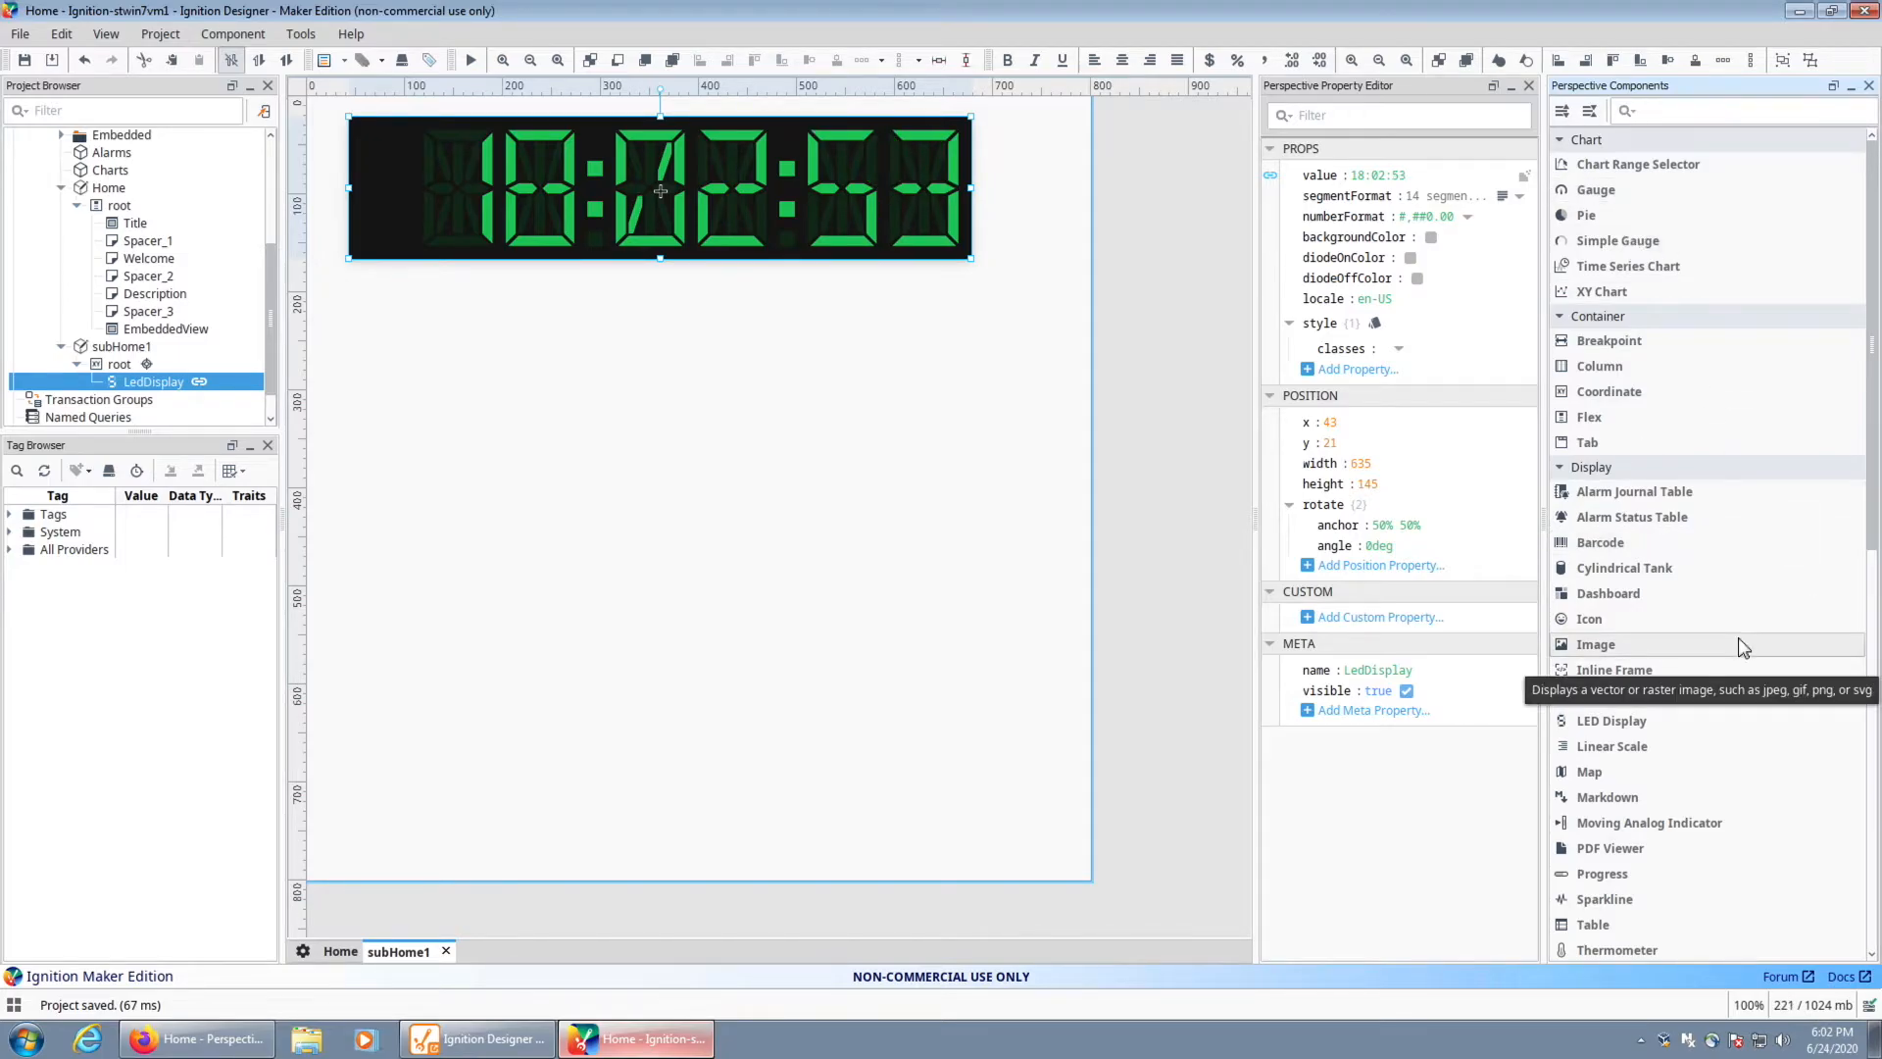
scroll(1738, 637, "down", 3)
scroll(1678, 666, "down", 1)
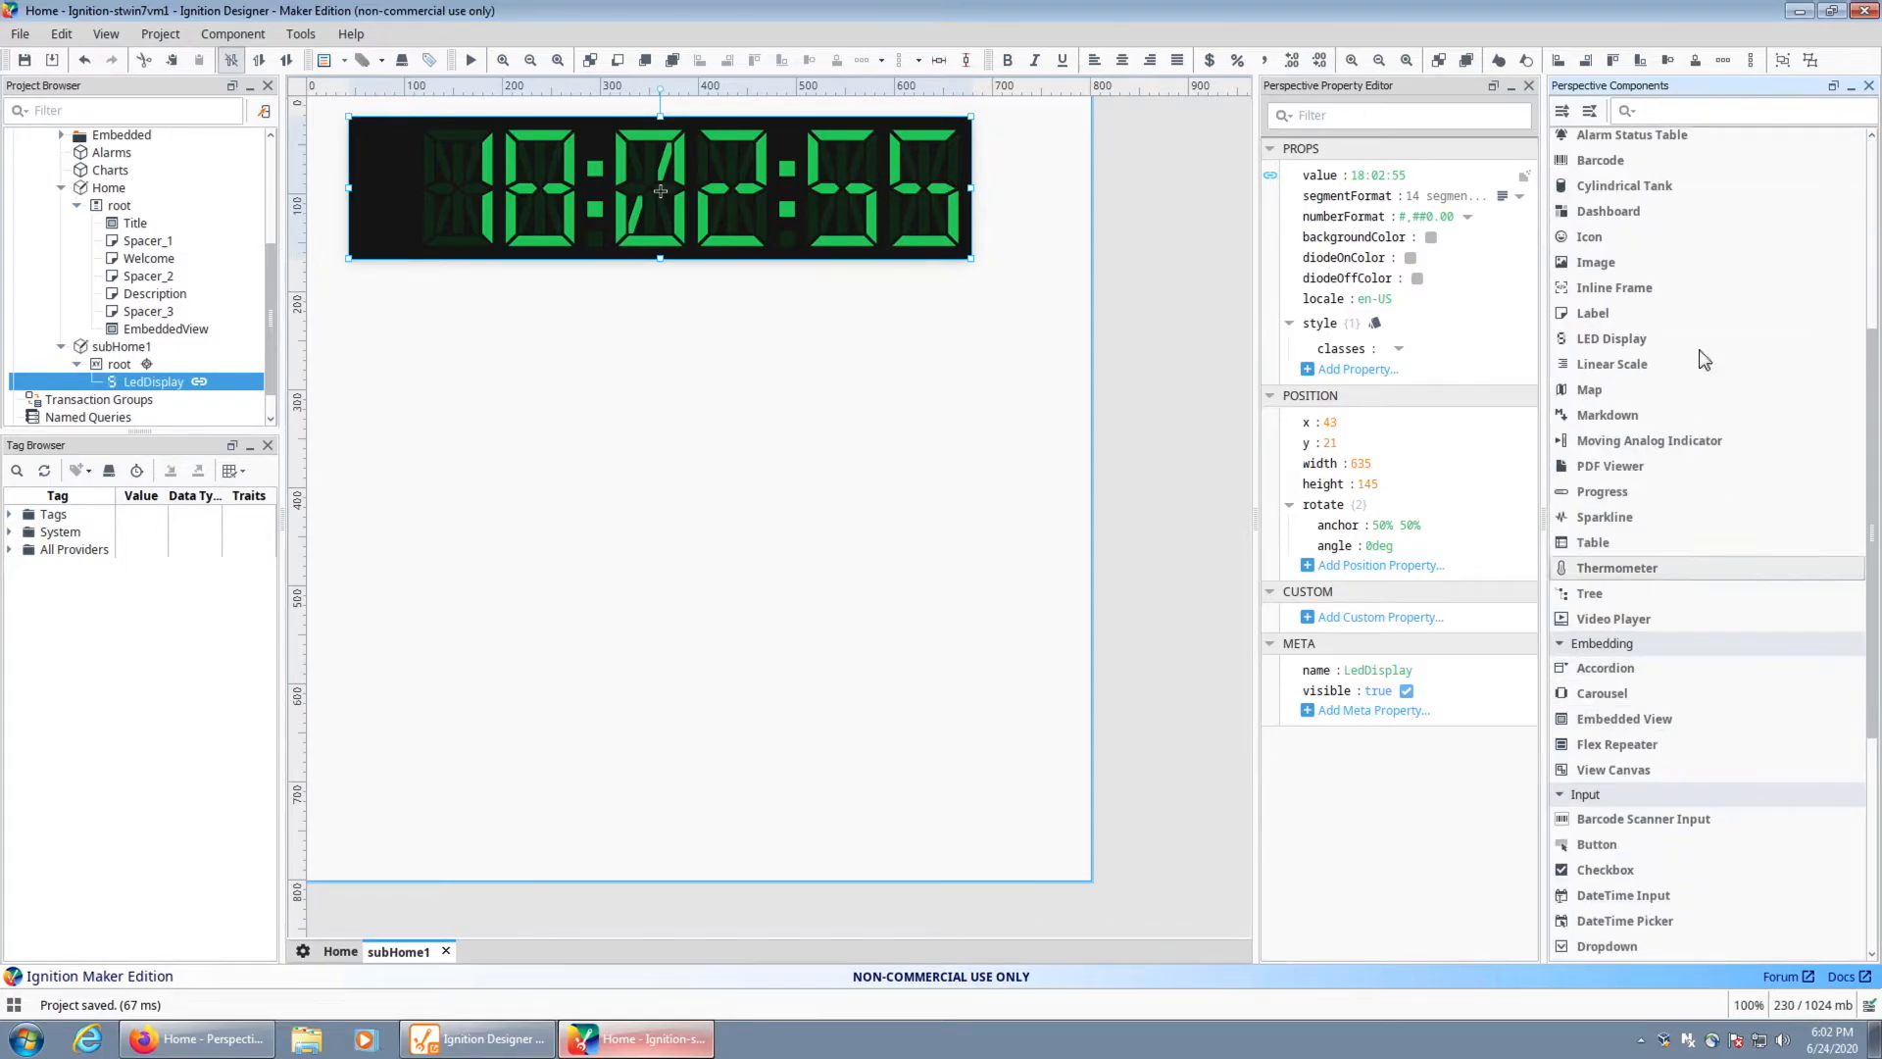
type("slider")
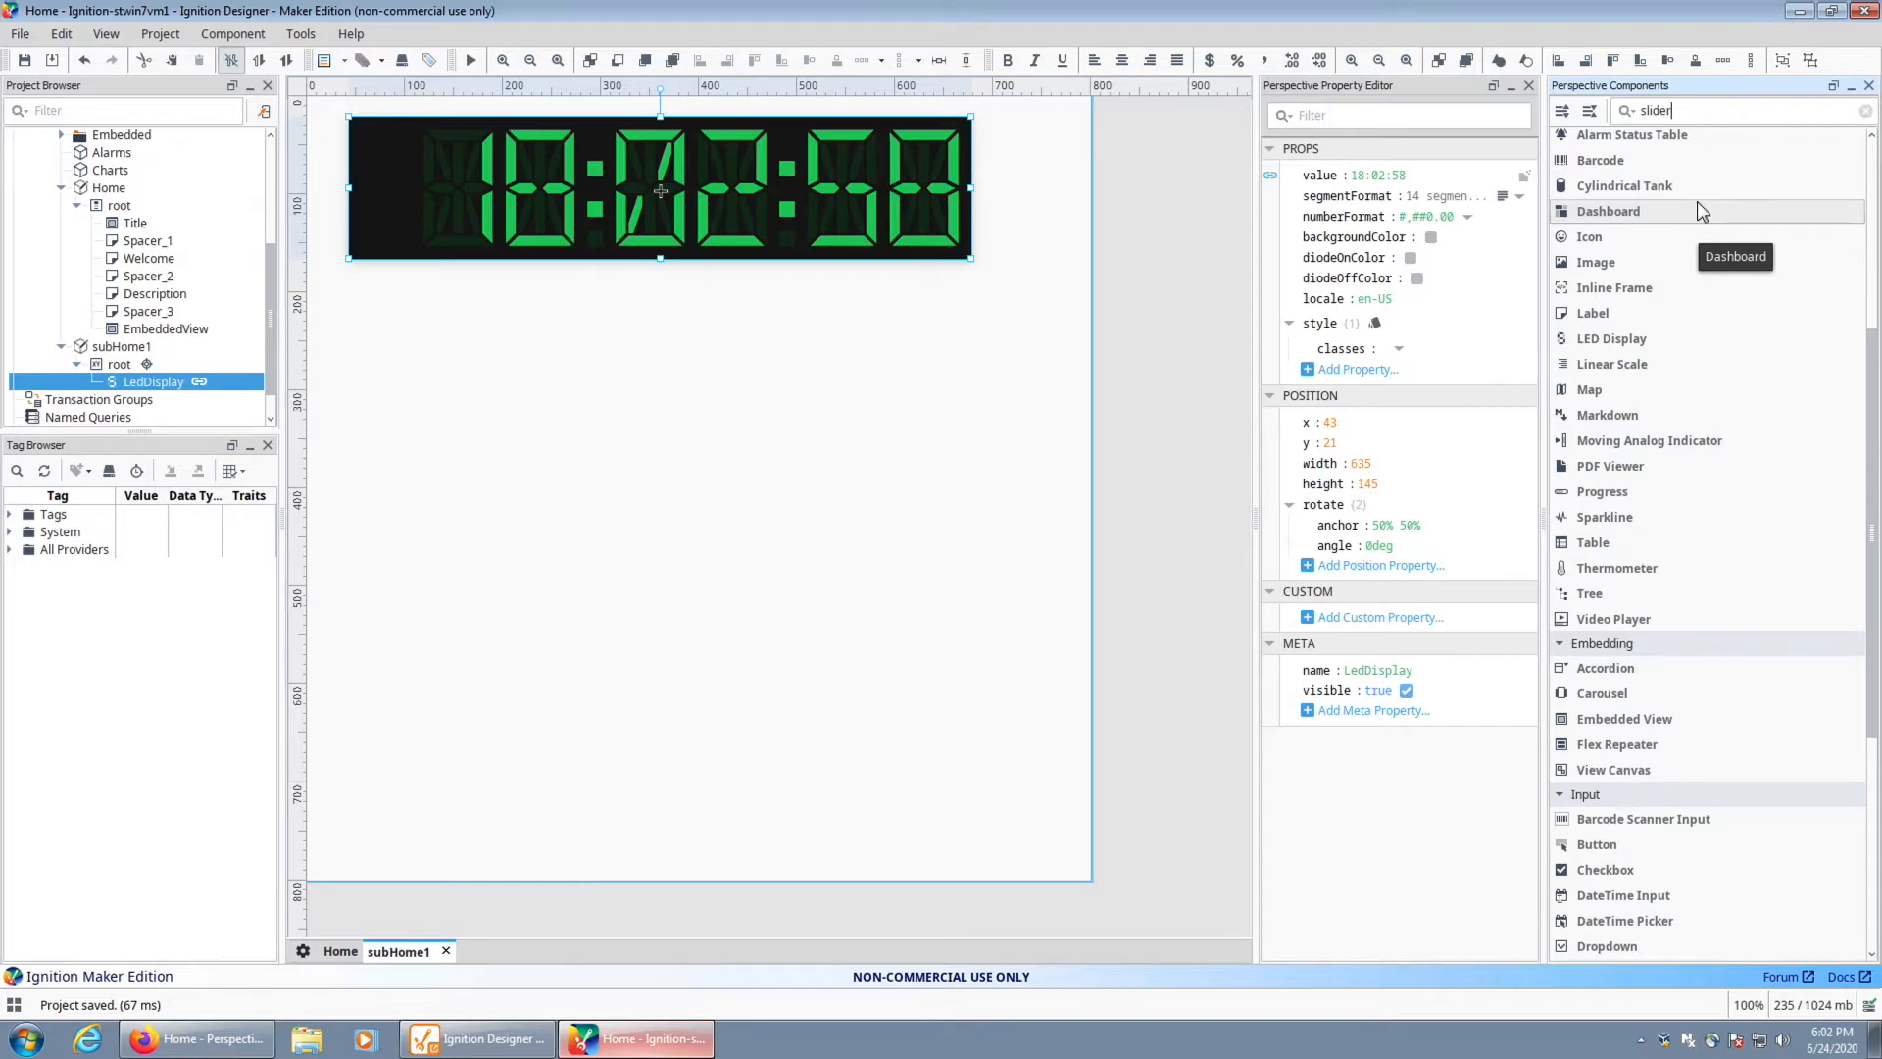
left_click_drag(1597, 164, 355, 367)
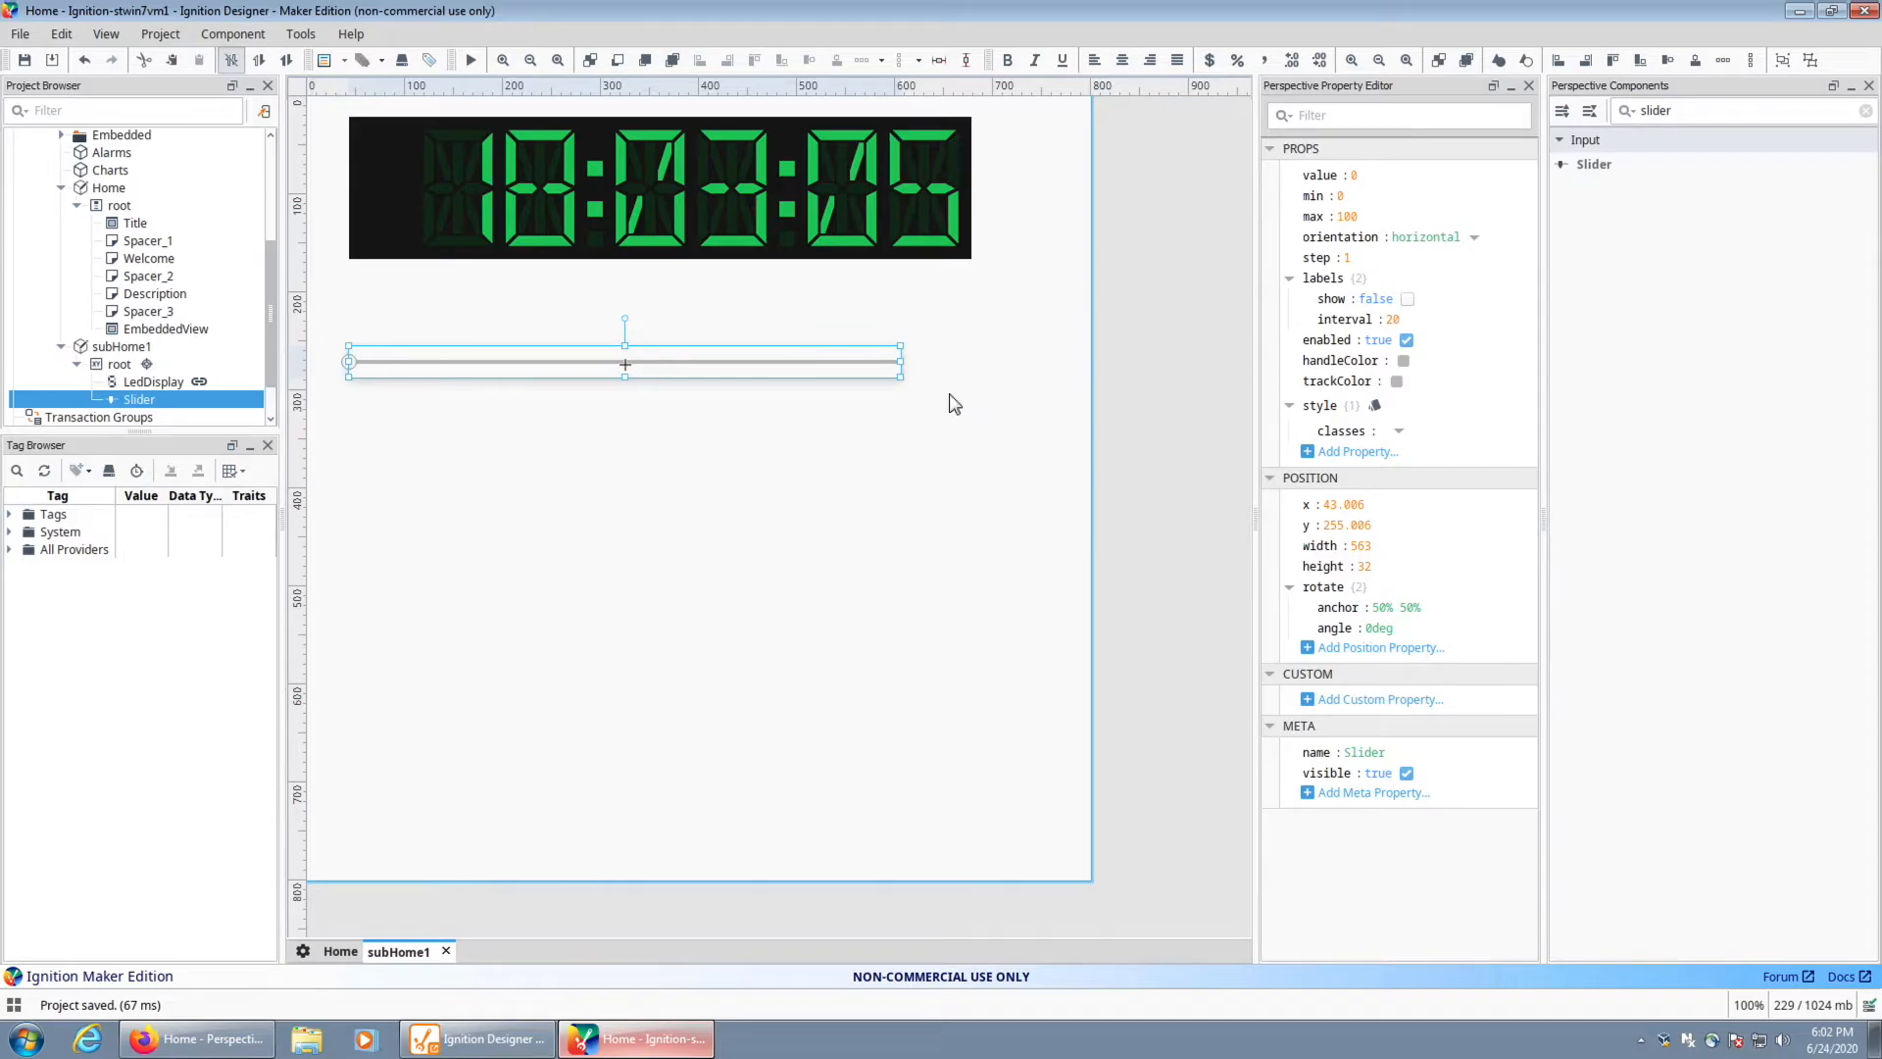
Enlarge the slider to about 678 wide and 59 high, and place a duplicate of it directly below at about y 360
left_click_drag(900, 362, 1013, 362)
left_click_drag(680, 377, 680, 403)
right_click(678, 384)
left_click(686, 422)
right_click(674, 385)
left_click(692, 437)
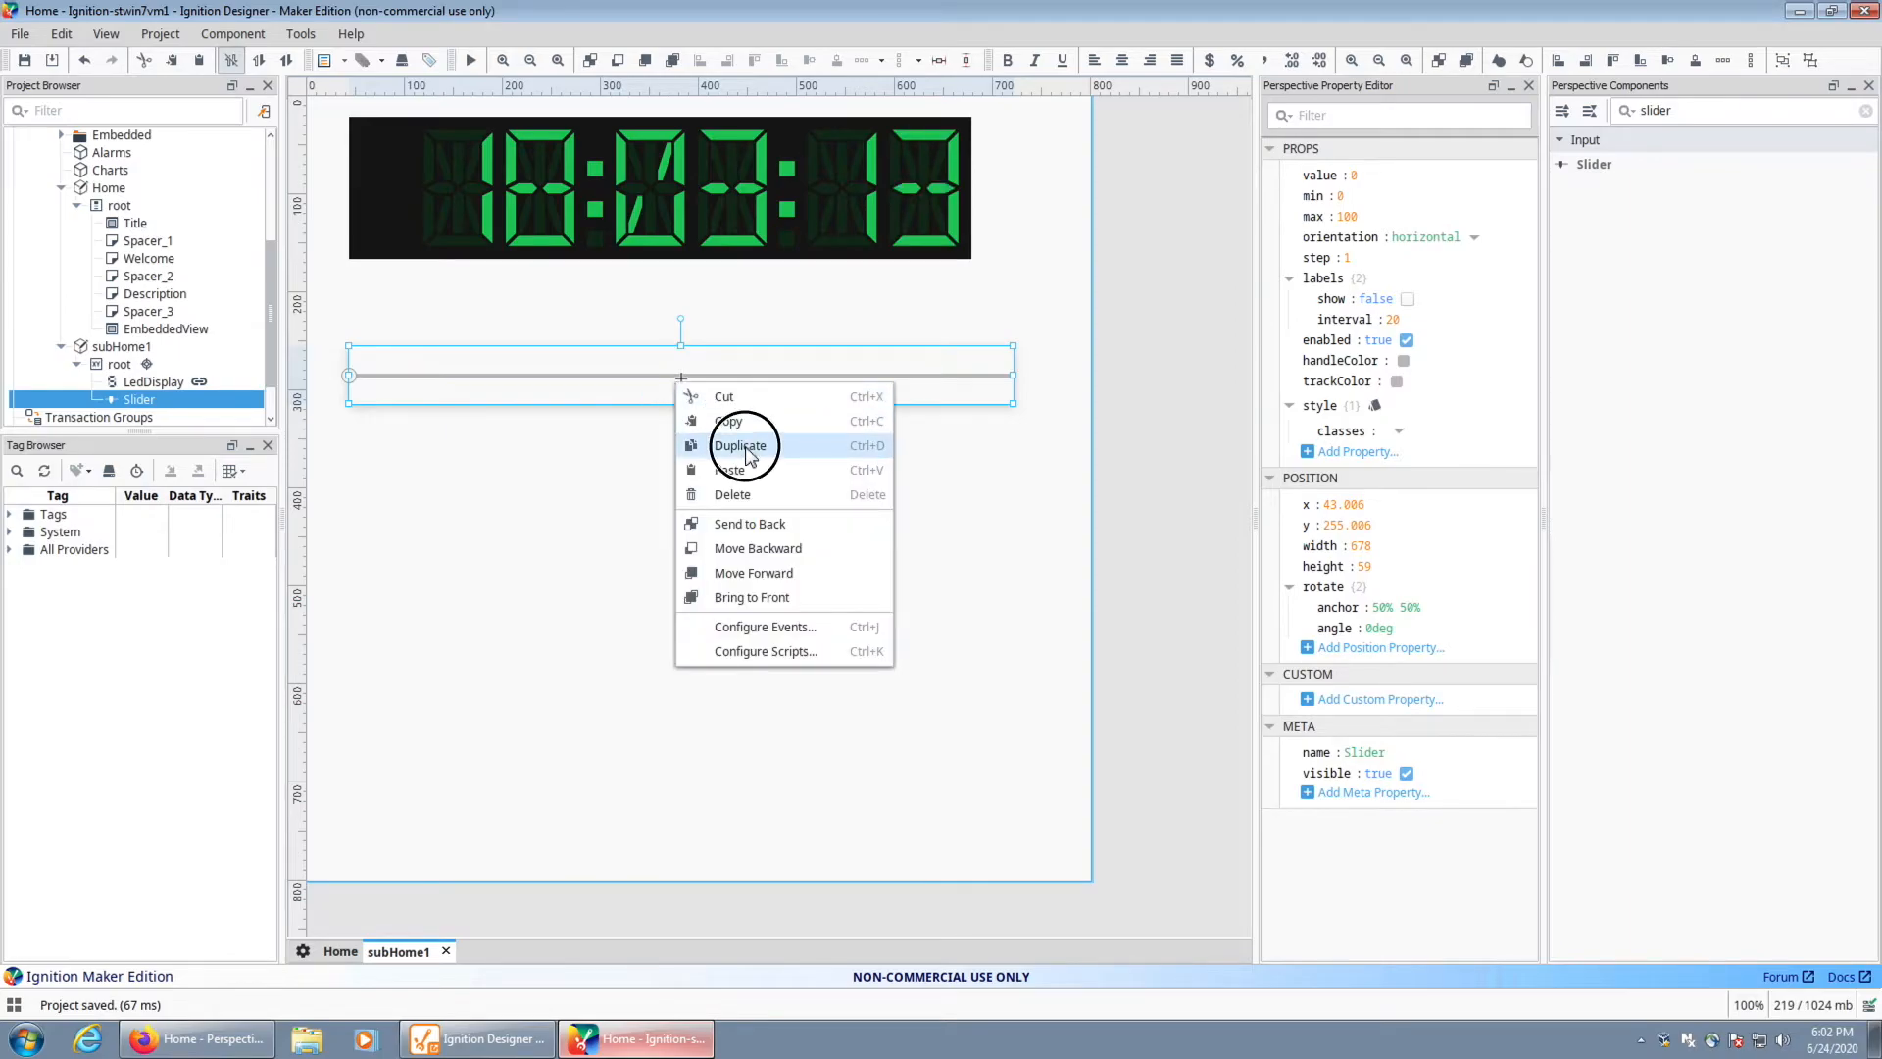
left_click_drag(577, 396, 601, 491)
Find the Label component, place one above the upper slider at about x 368, y 215, and set its text to Number Of Dice
left_click_drag(1711, 113, 685, 319)
type("label")
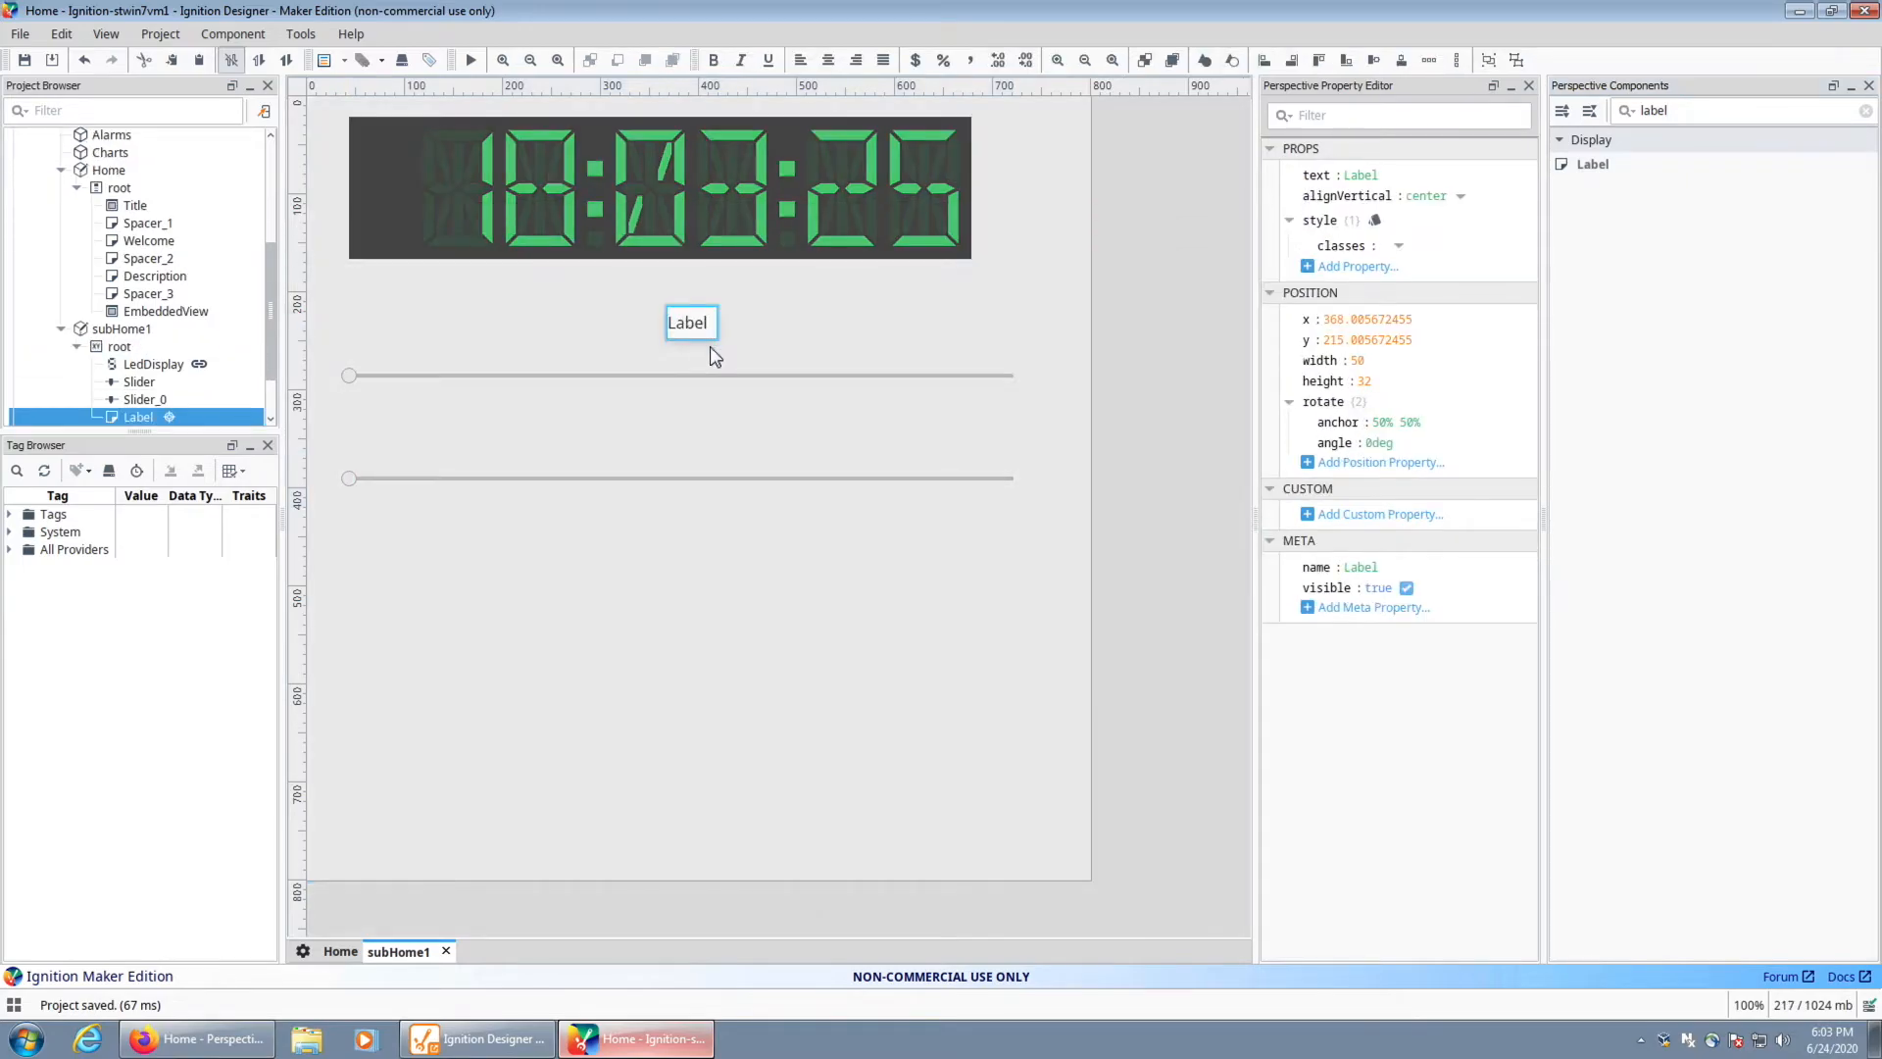
double_click(1384, 179)
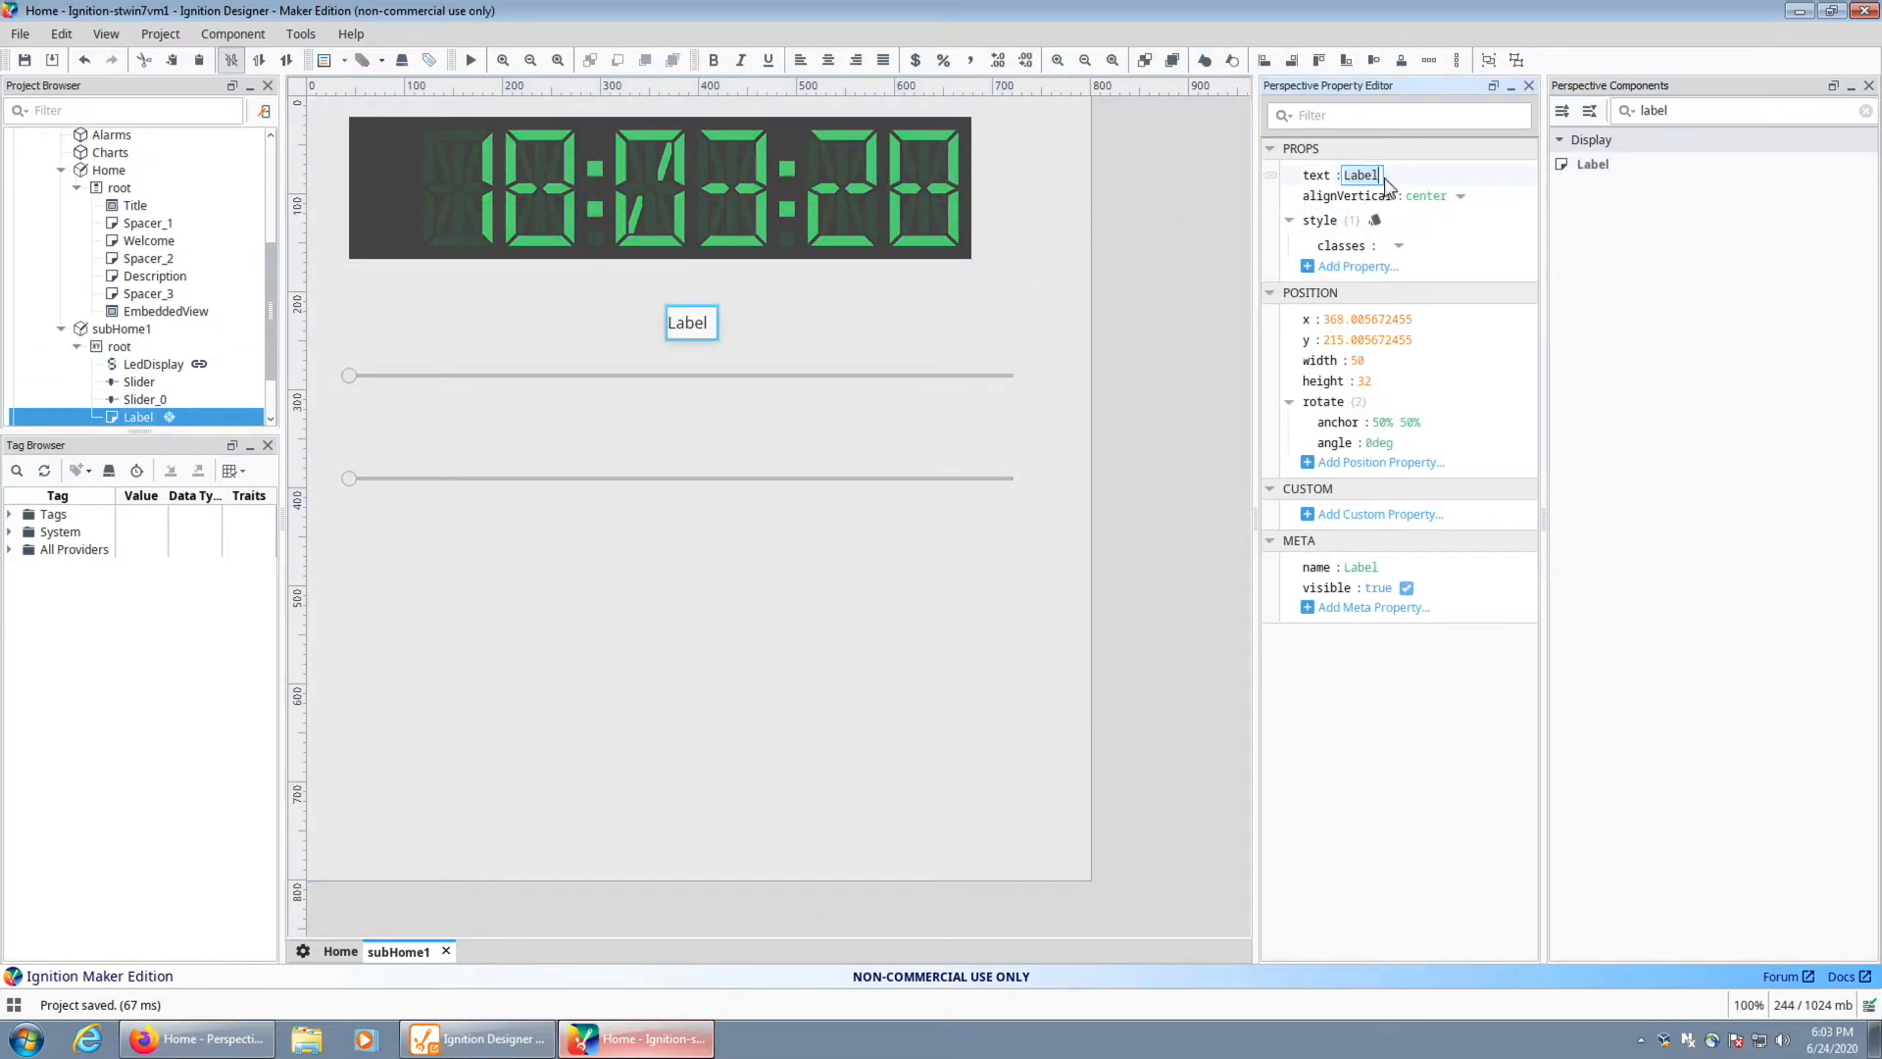
type("Number")
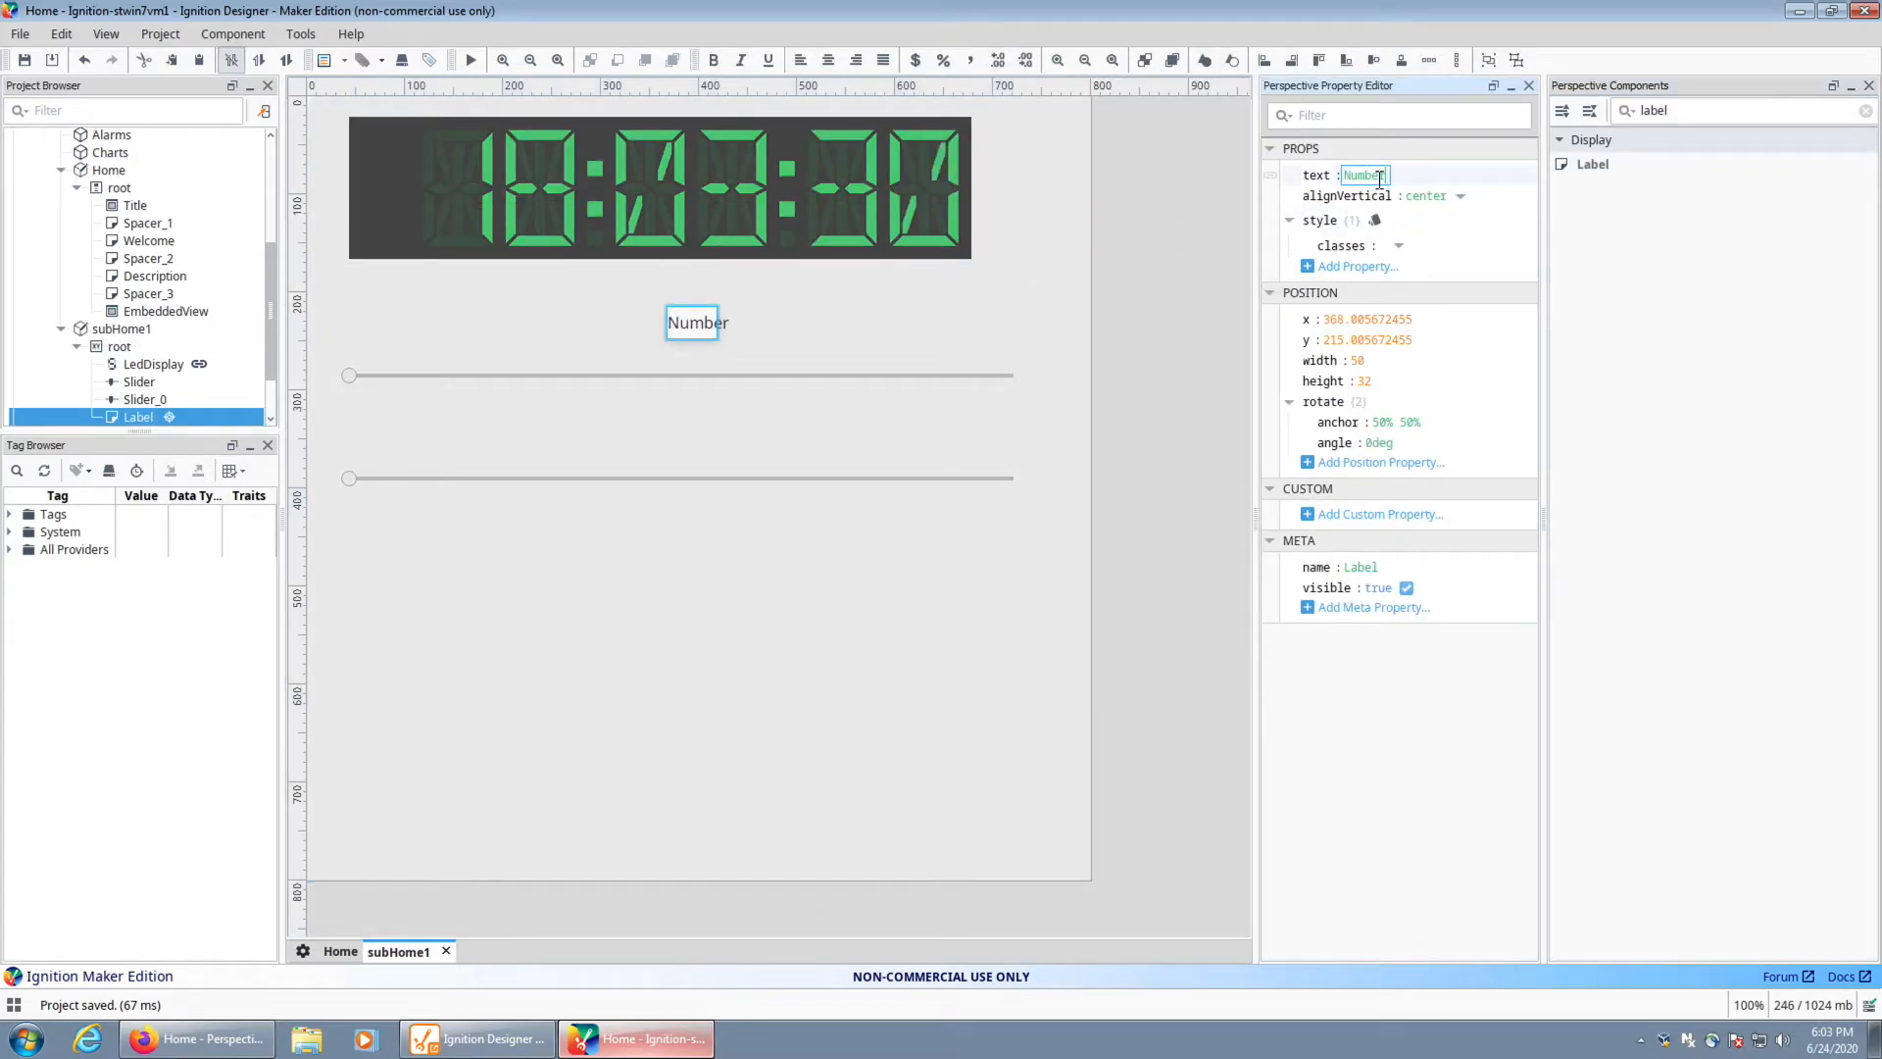
type(" Of C")
key("BackSpace")
type("Dice")
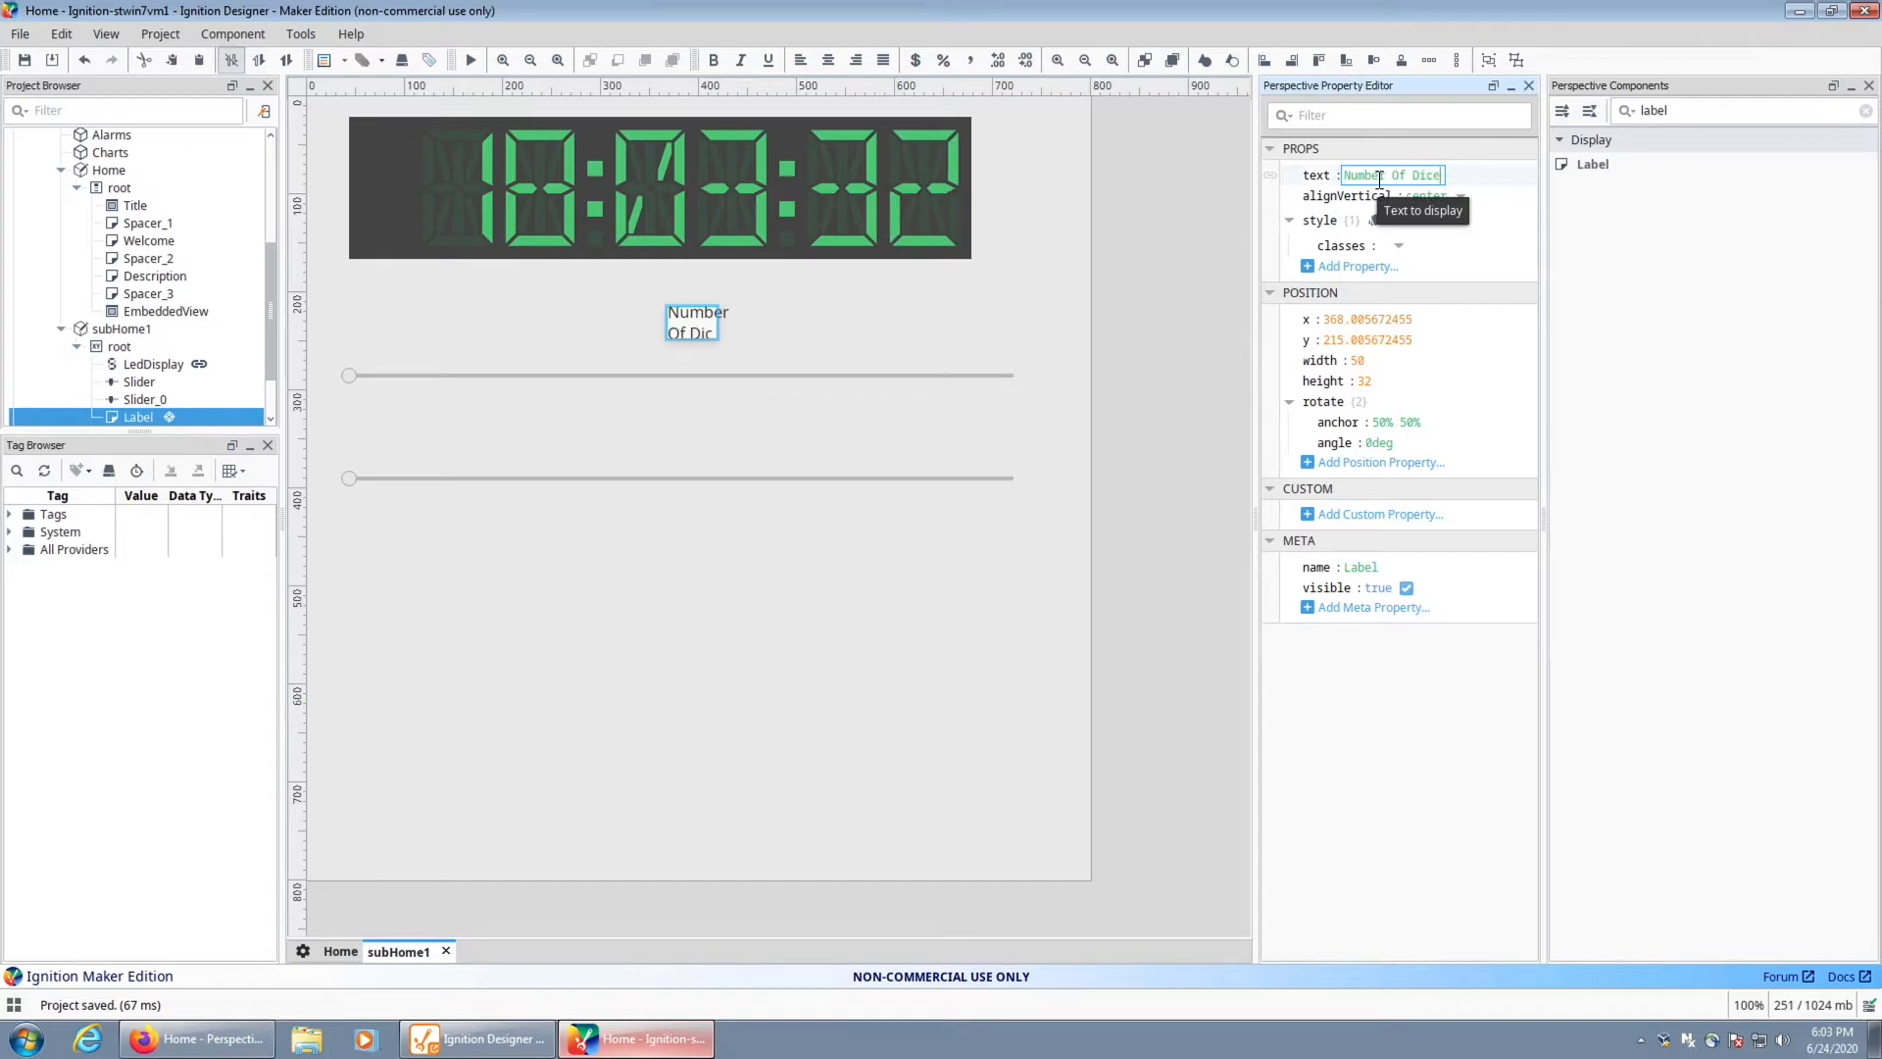
key("Return")
Widen the Number Of Dice label to about 290 on both sides and set its text align style to center
left_click(694, 327)
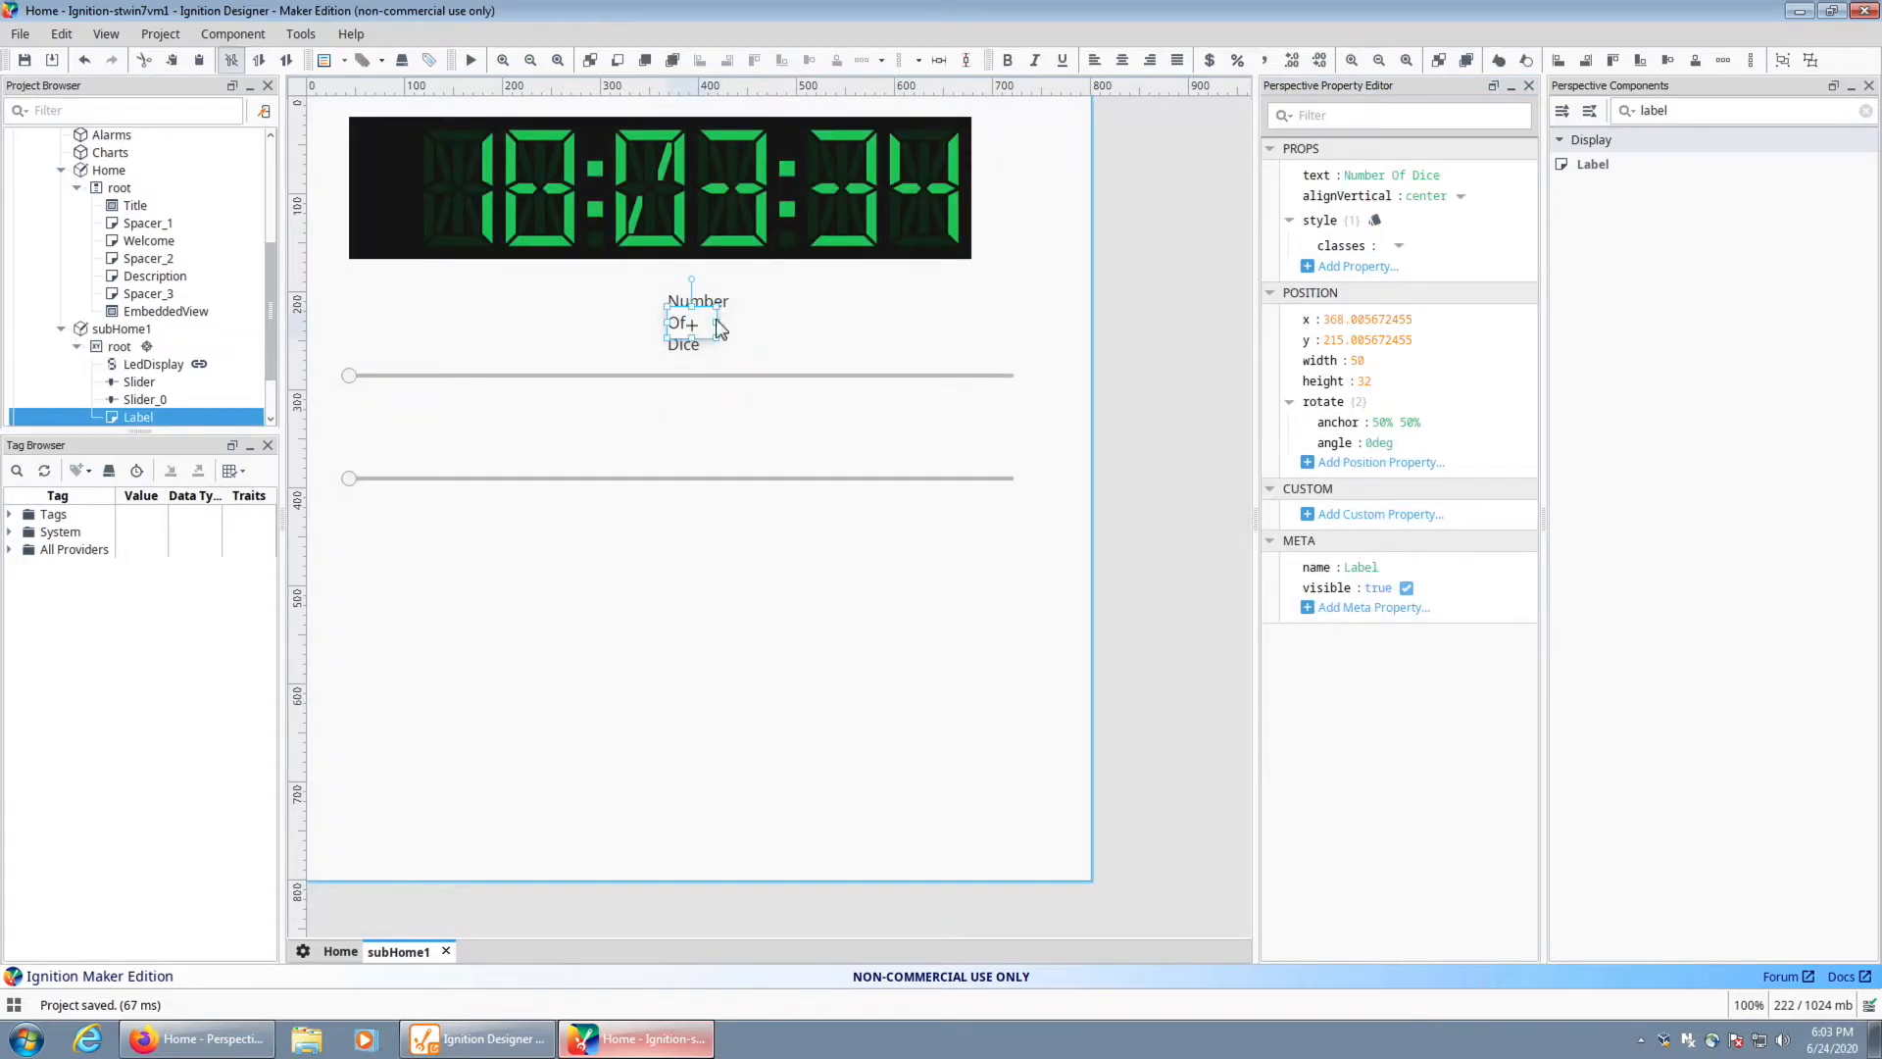
left_click_drag(716, 324, 864, 323)
left_click_drag(667, 323, 581, 324)
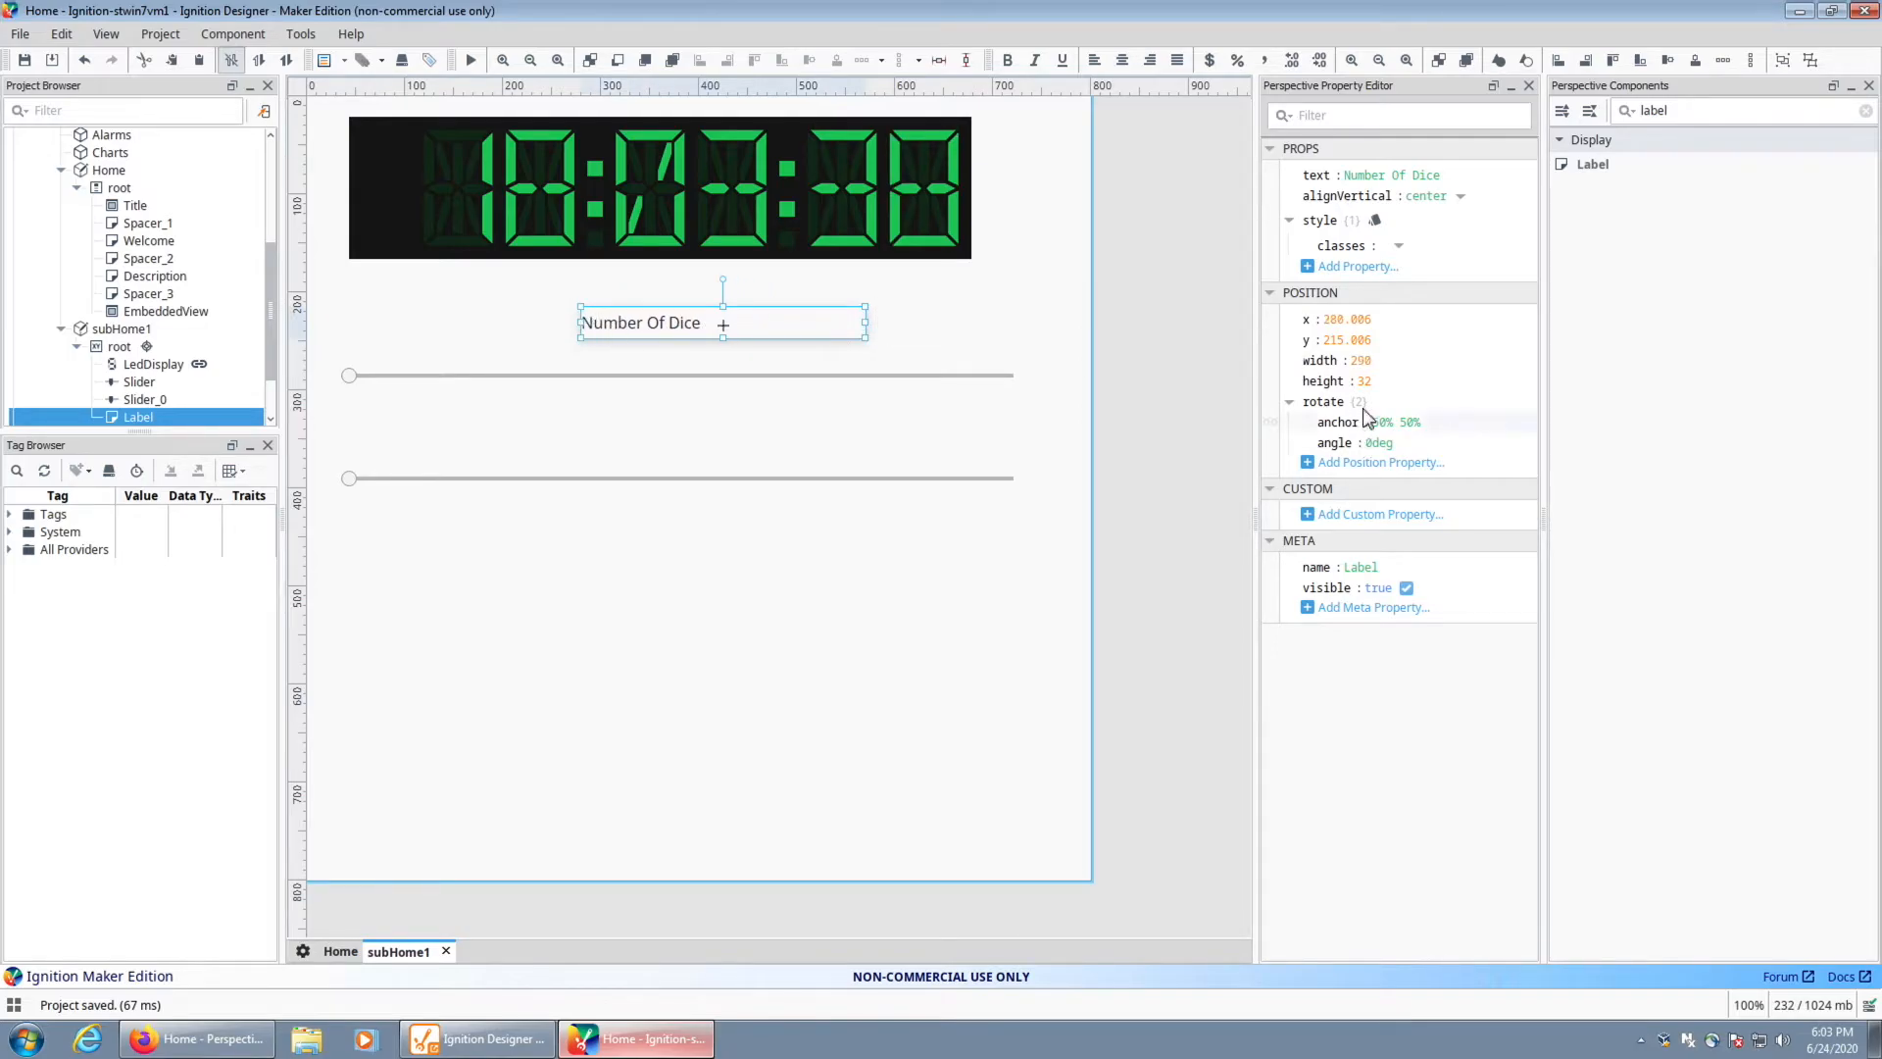
left_click(1399, 246)
left_click(1375, 220)
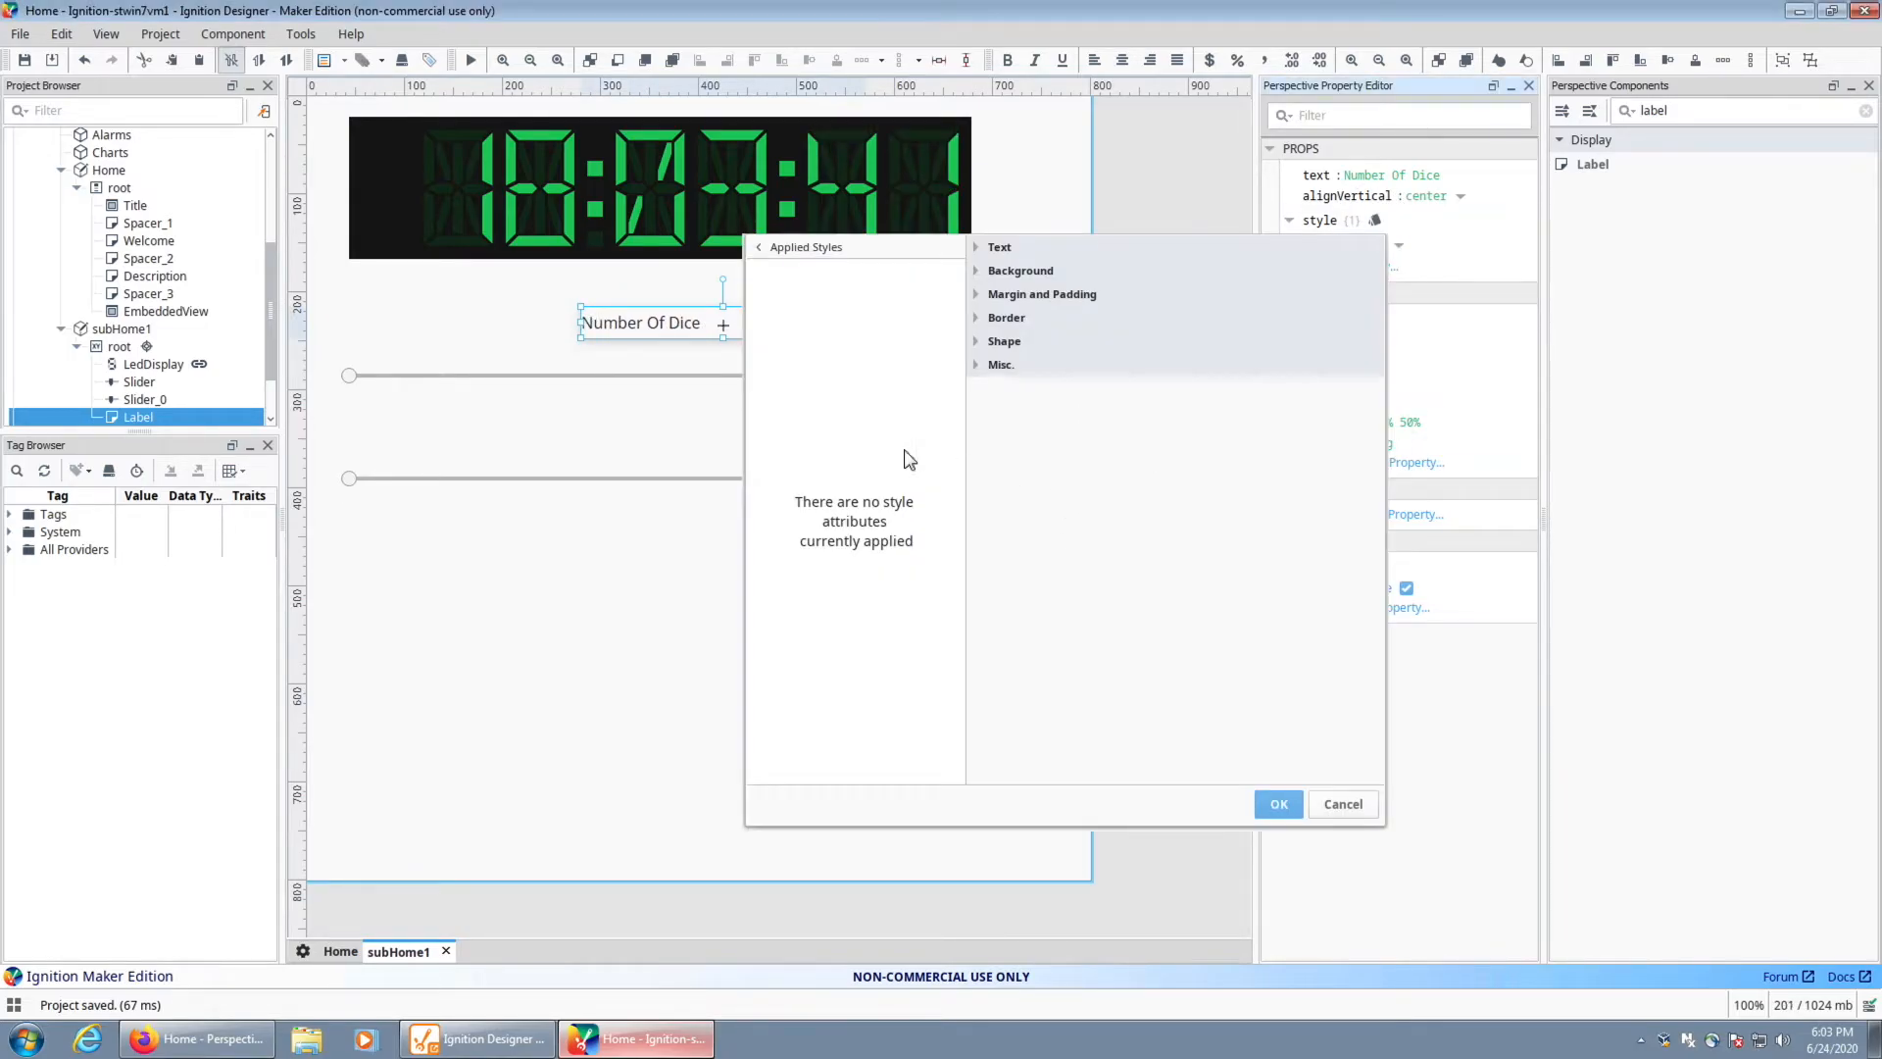
left_click(978, 245)
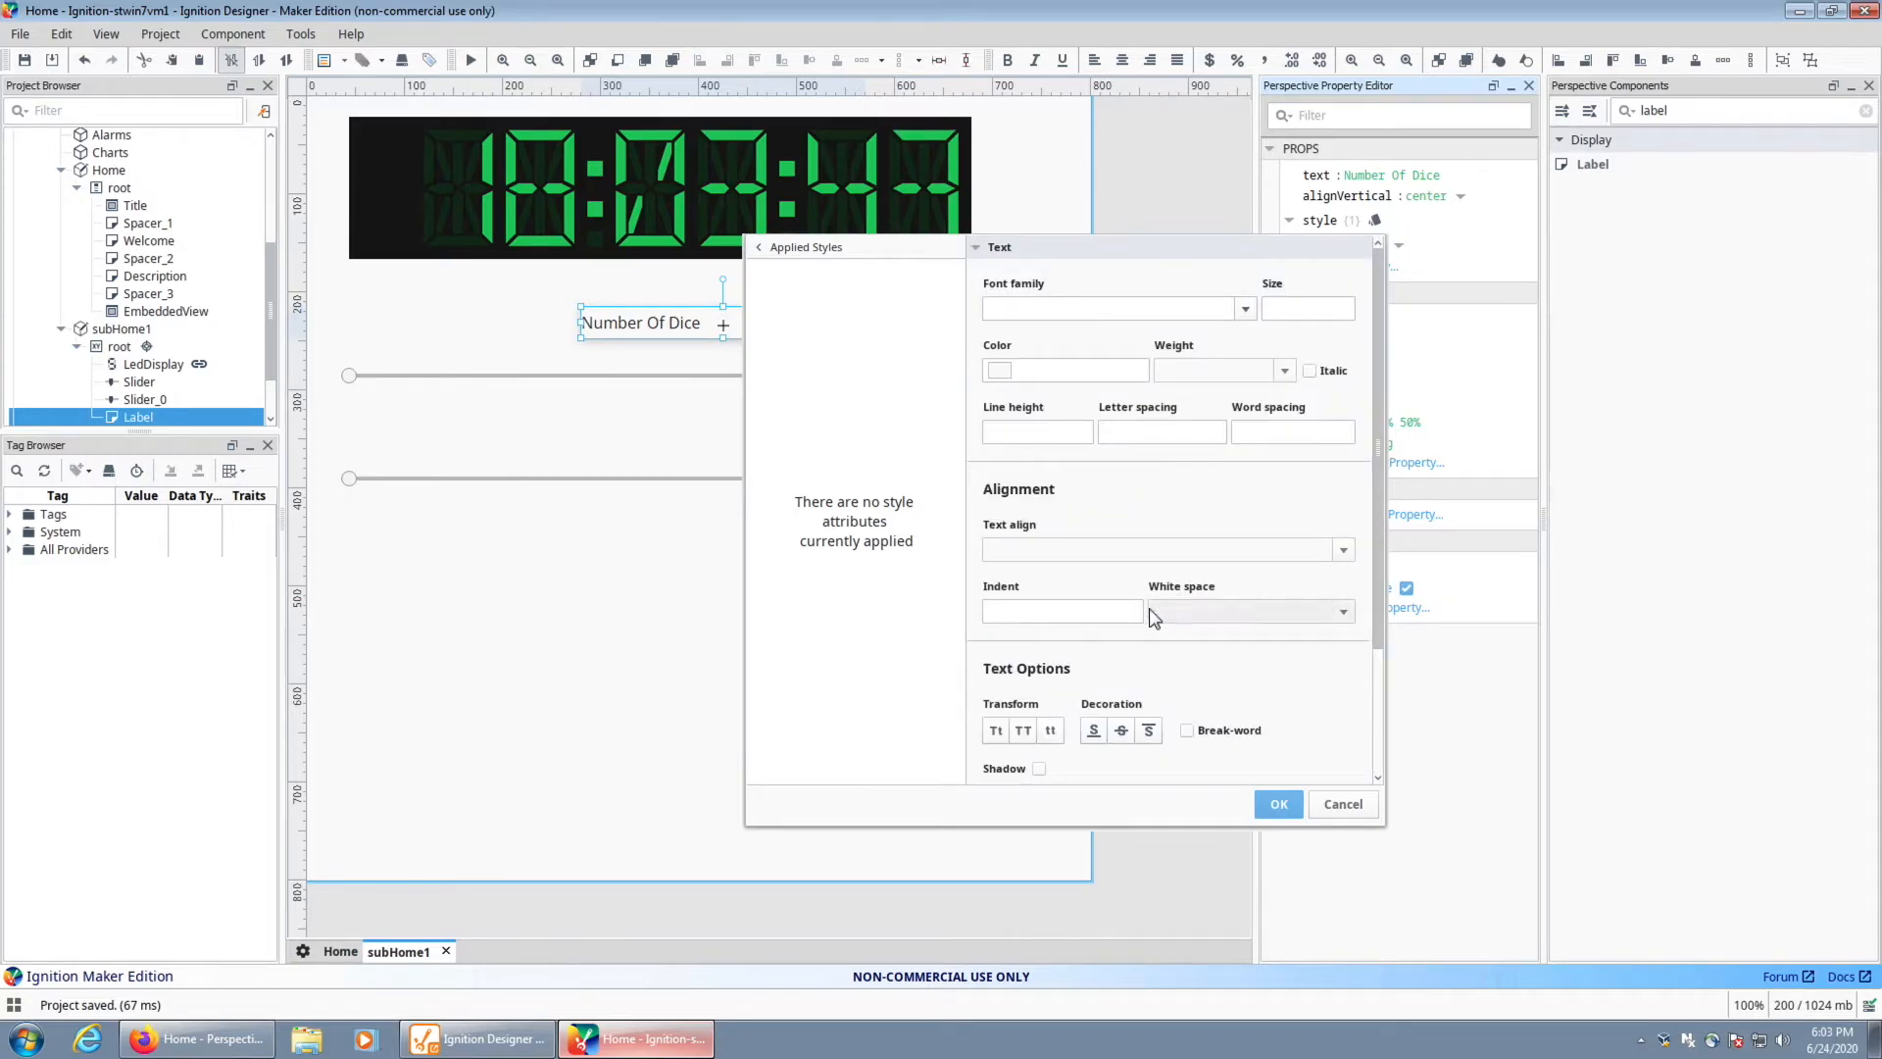
left_click(1095, 551)
left_click(1039, 655)
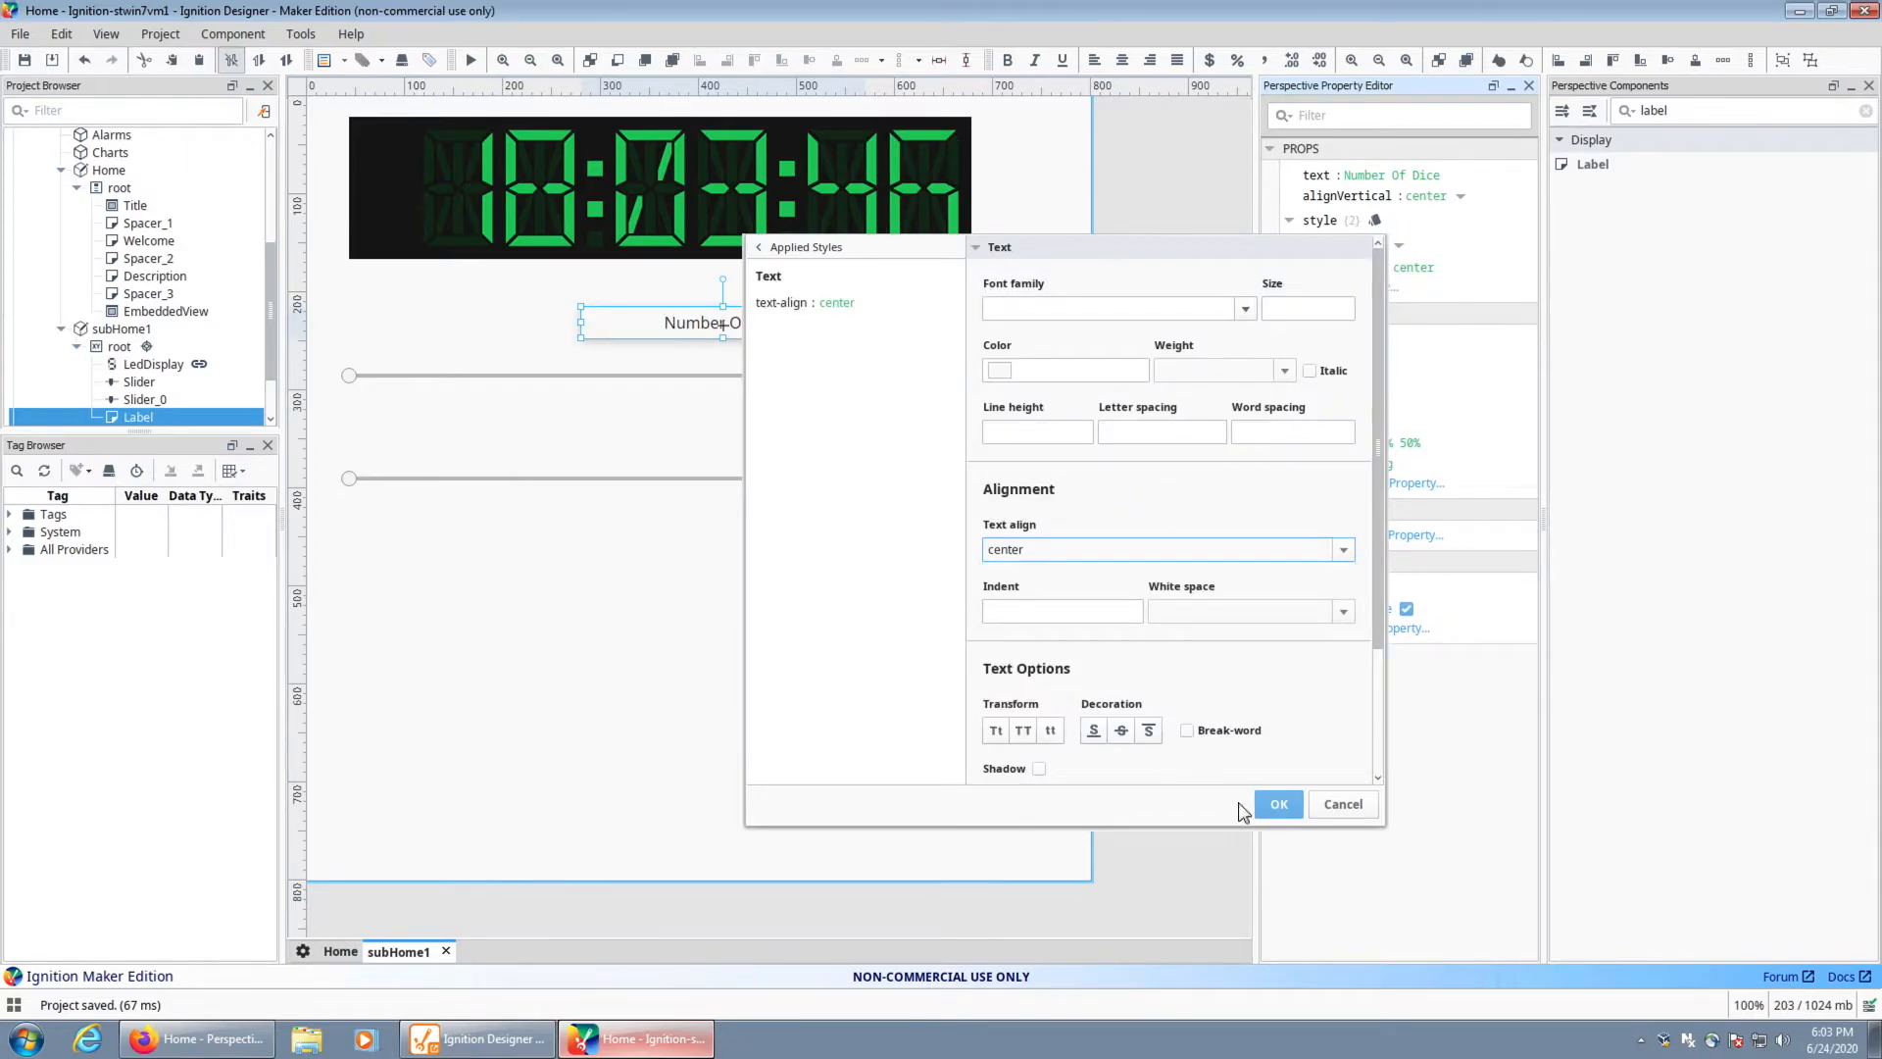
left_click(1279, 804)
Copy the Number Of Dice label and paste it between the two sliders at about x 337, y 319
right_click(920, 318)
right_click(788, 321)
right_click(788, 321)
left_click(821, 361)
right_click(651, 426)
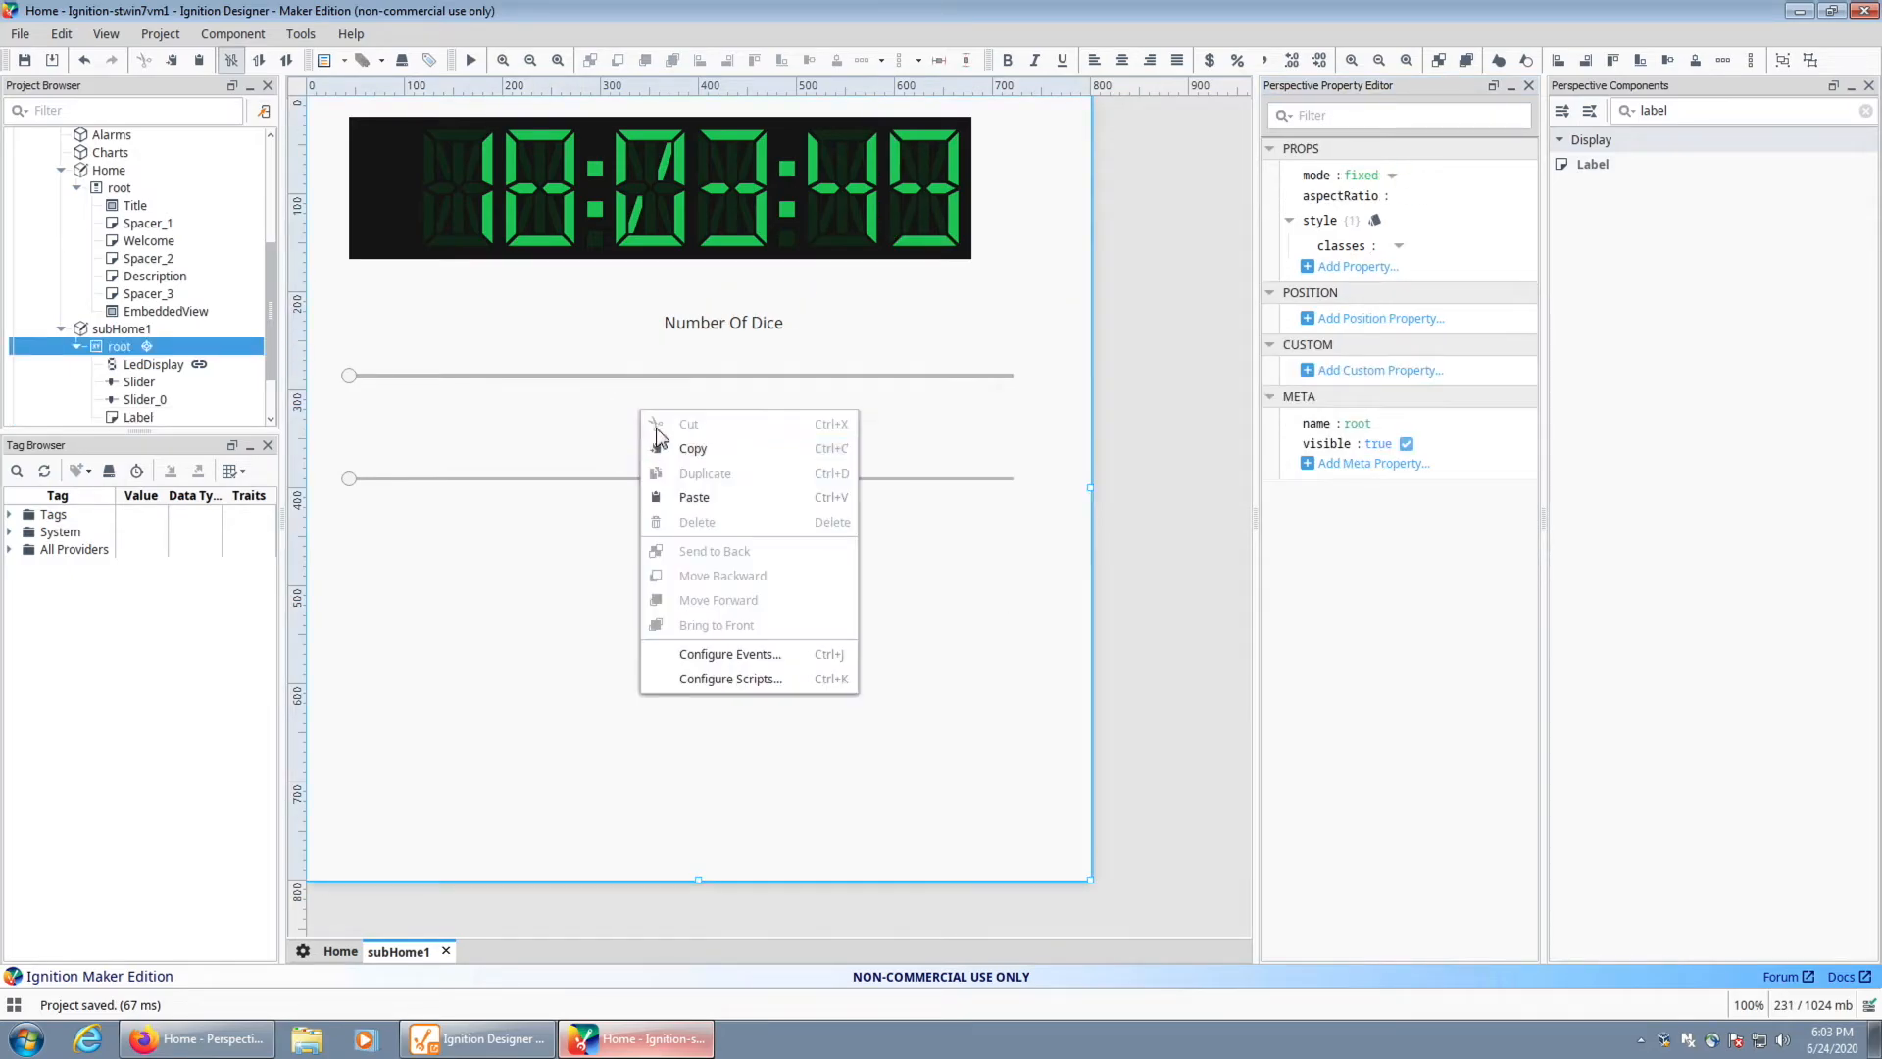
left_click(685, 496)
Change the text of the pasted label between the sliders to Number Of Sides
double_click(722, 429)
double_click(1421, 180)
double_click(1423, 181)
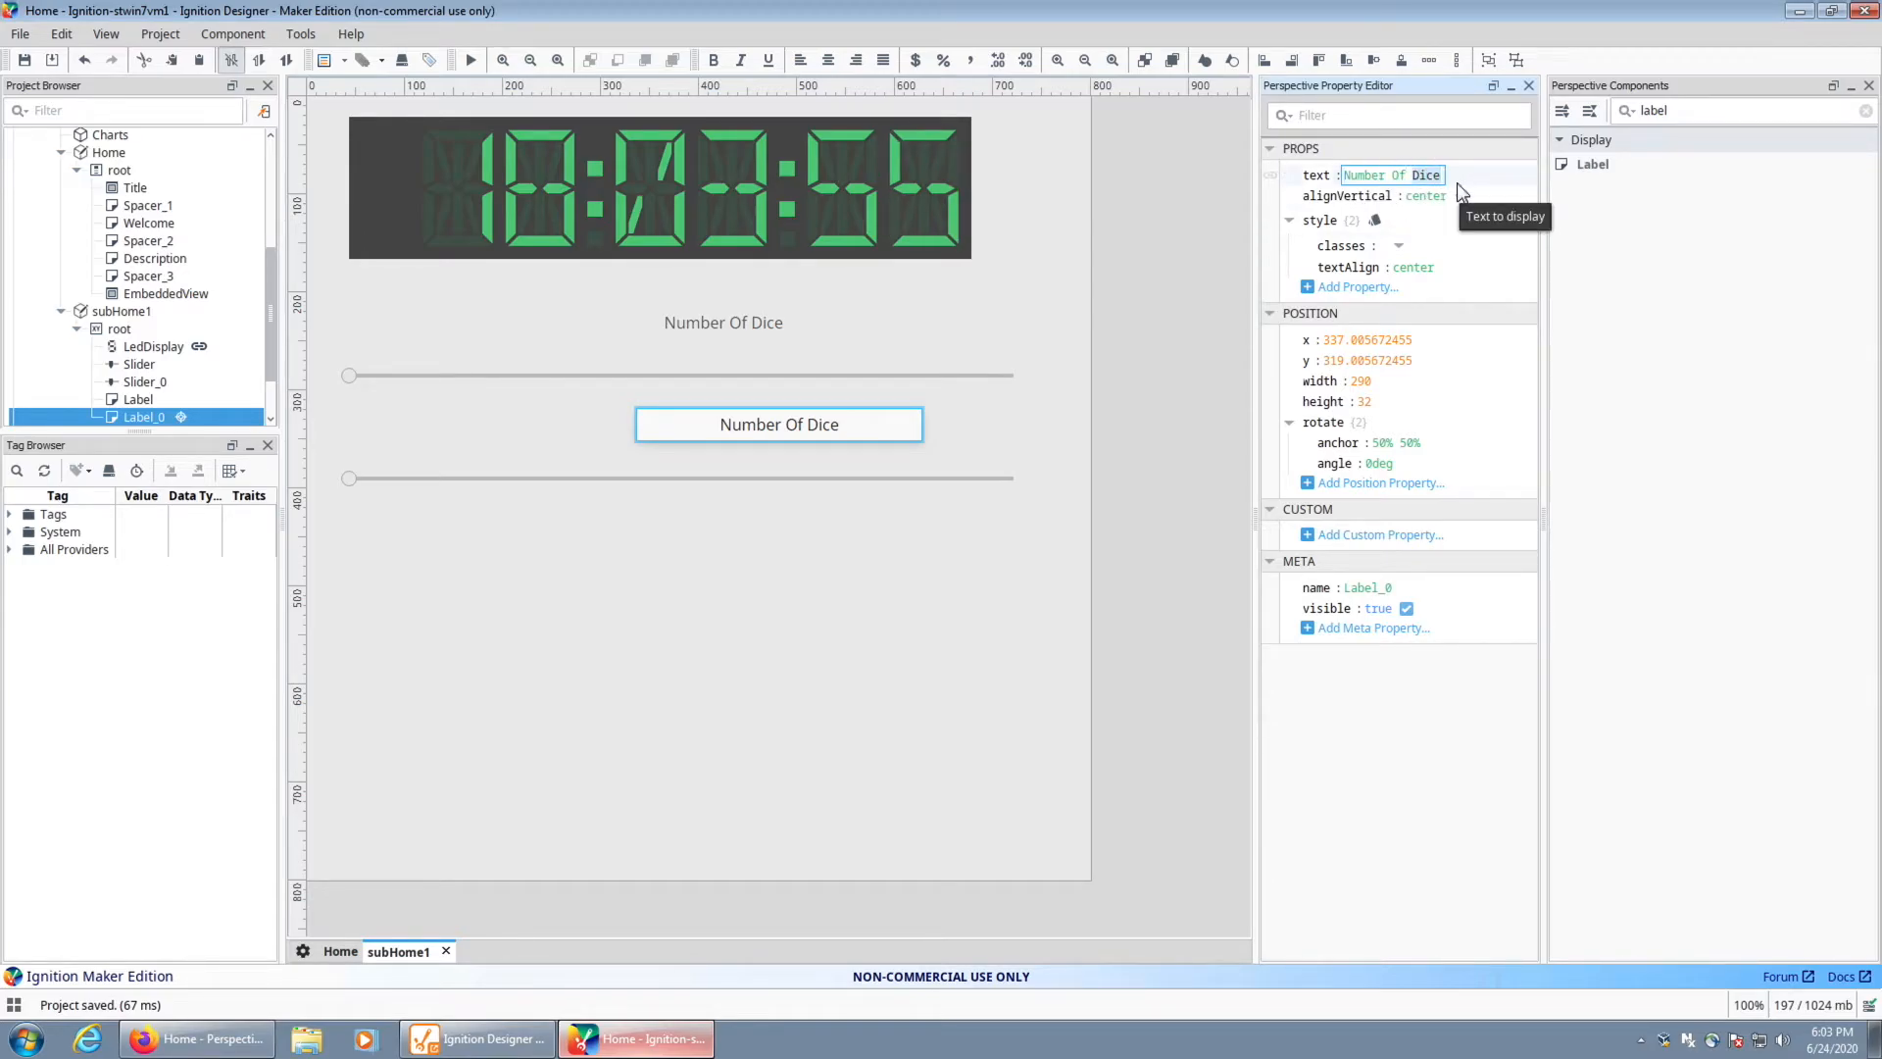
type("Sides")
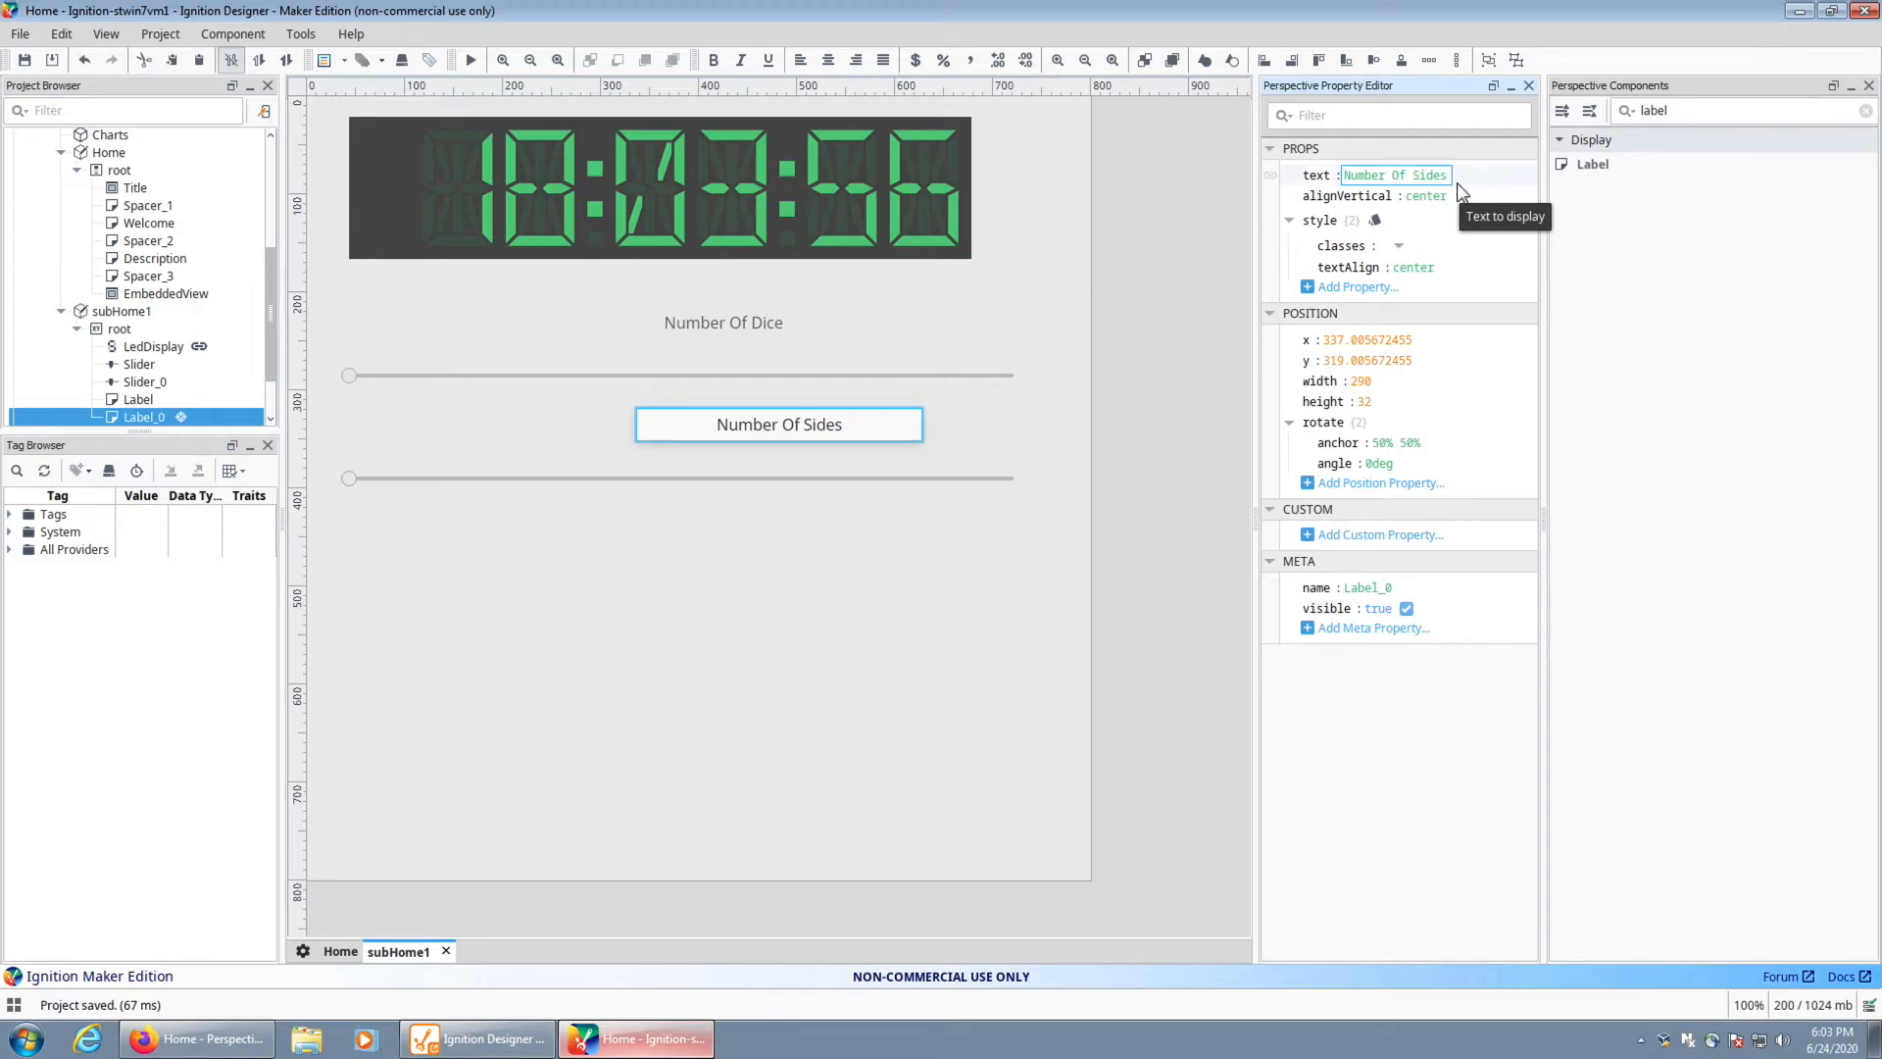
left_click(960, 556)
Select both sliders and both labels and align them on a common horizontal center
left_click_drag(867, 574, 529, 314)
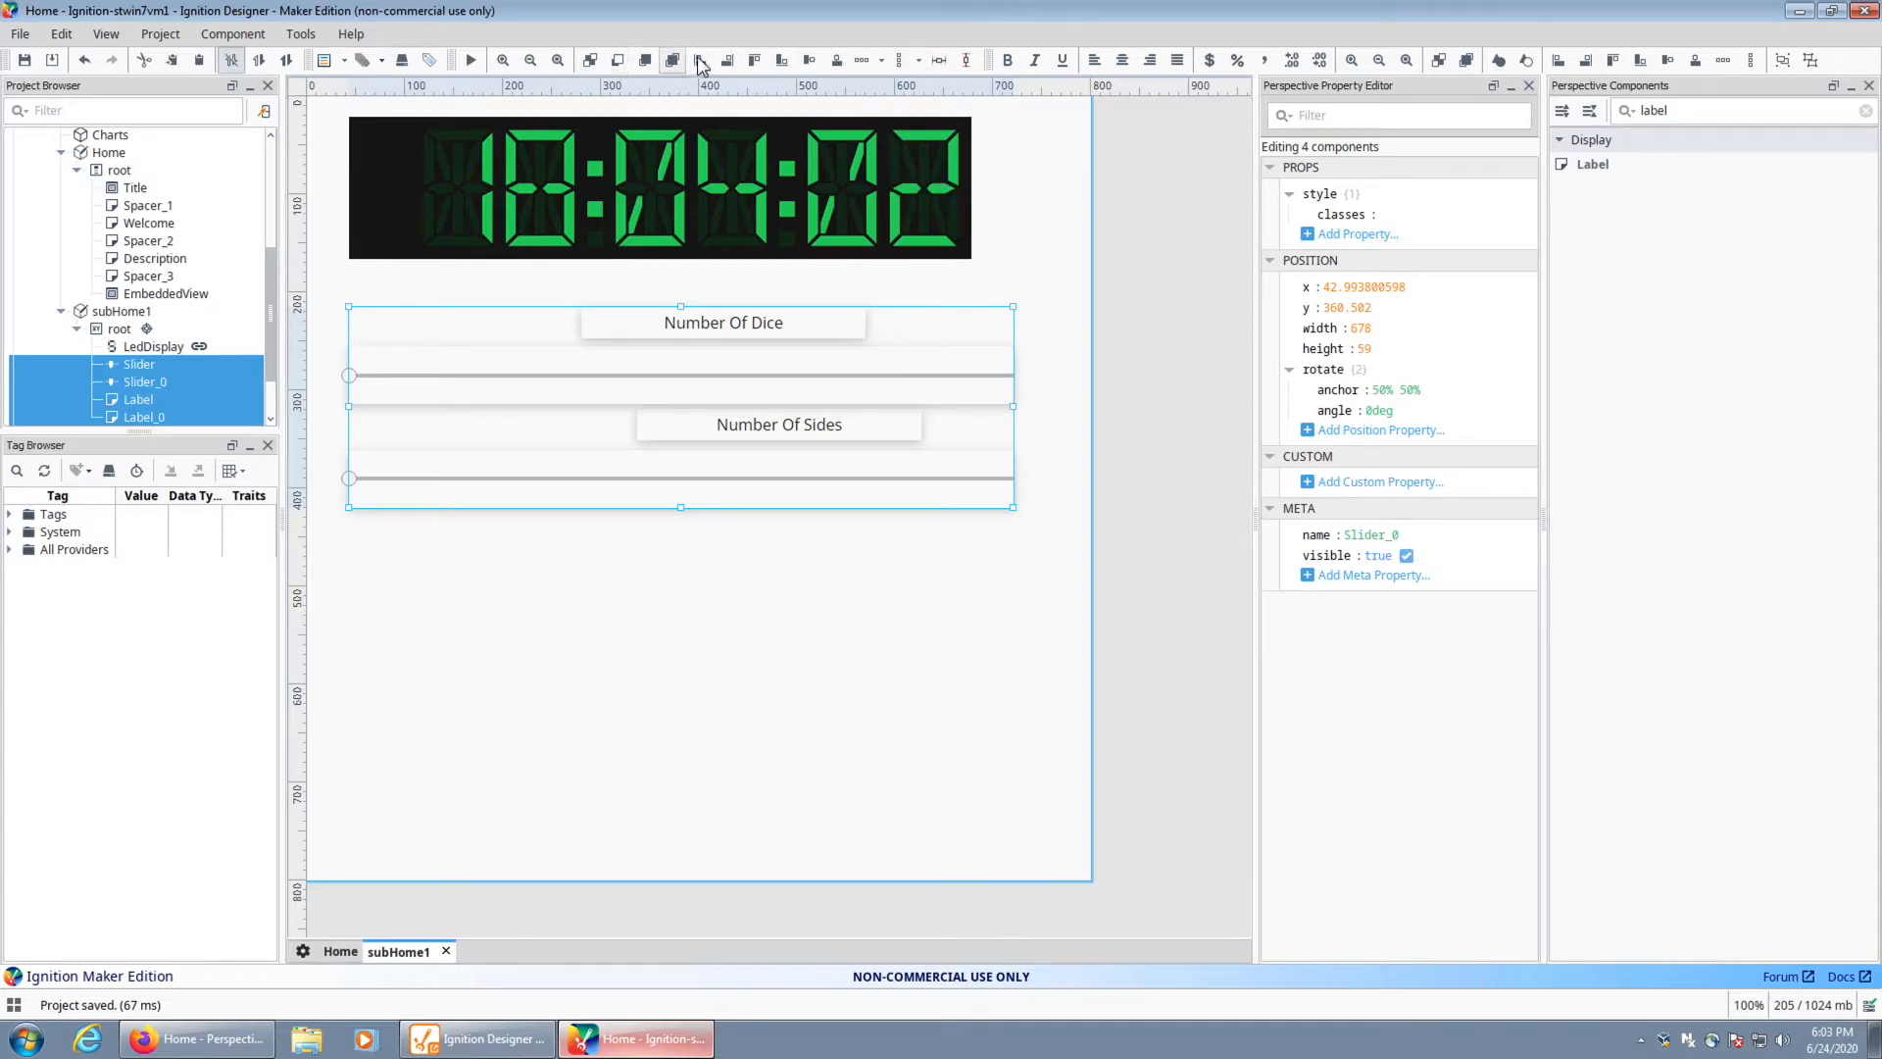
left_click(840, 62)
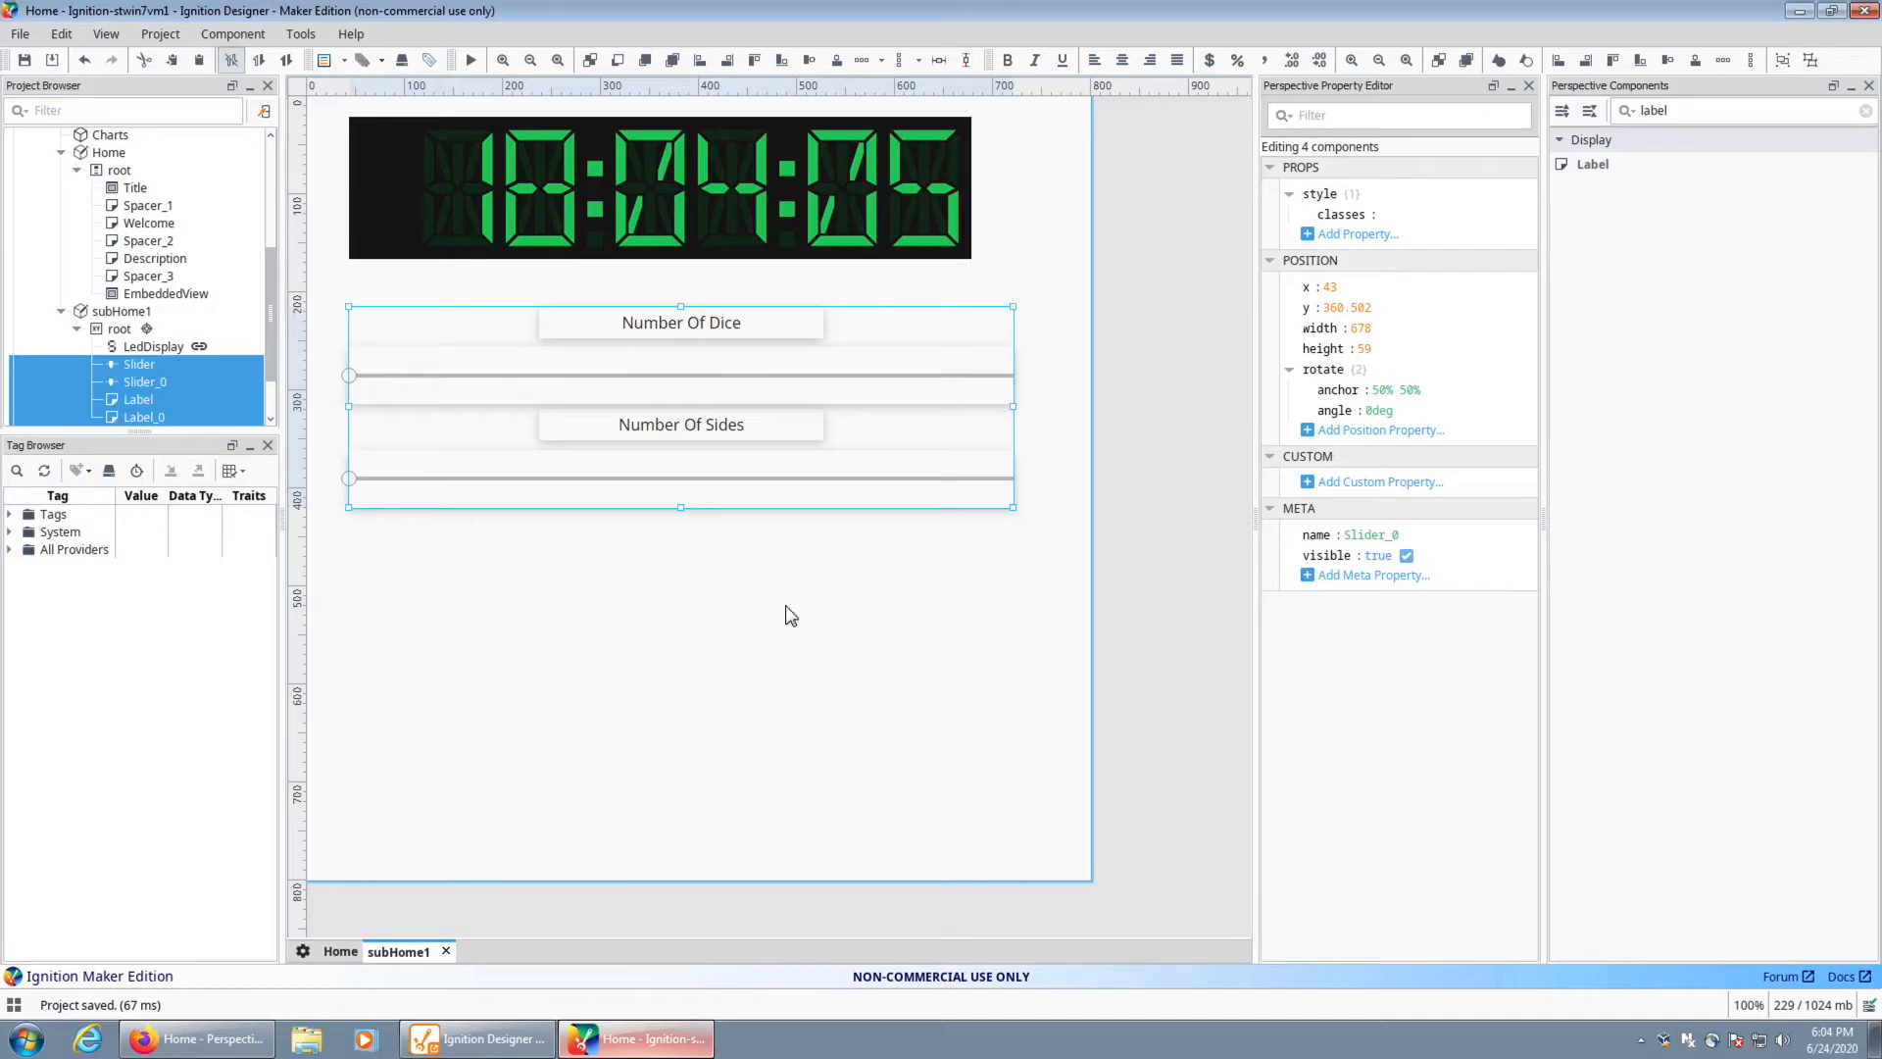
left_click(786, 607)
Configure the Number Of Dice slider with min 1, max 10, labels shown and a label interval of 1
left_click(520, 487)
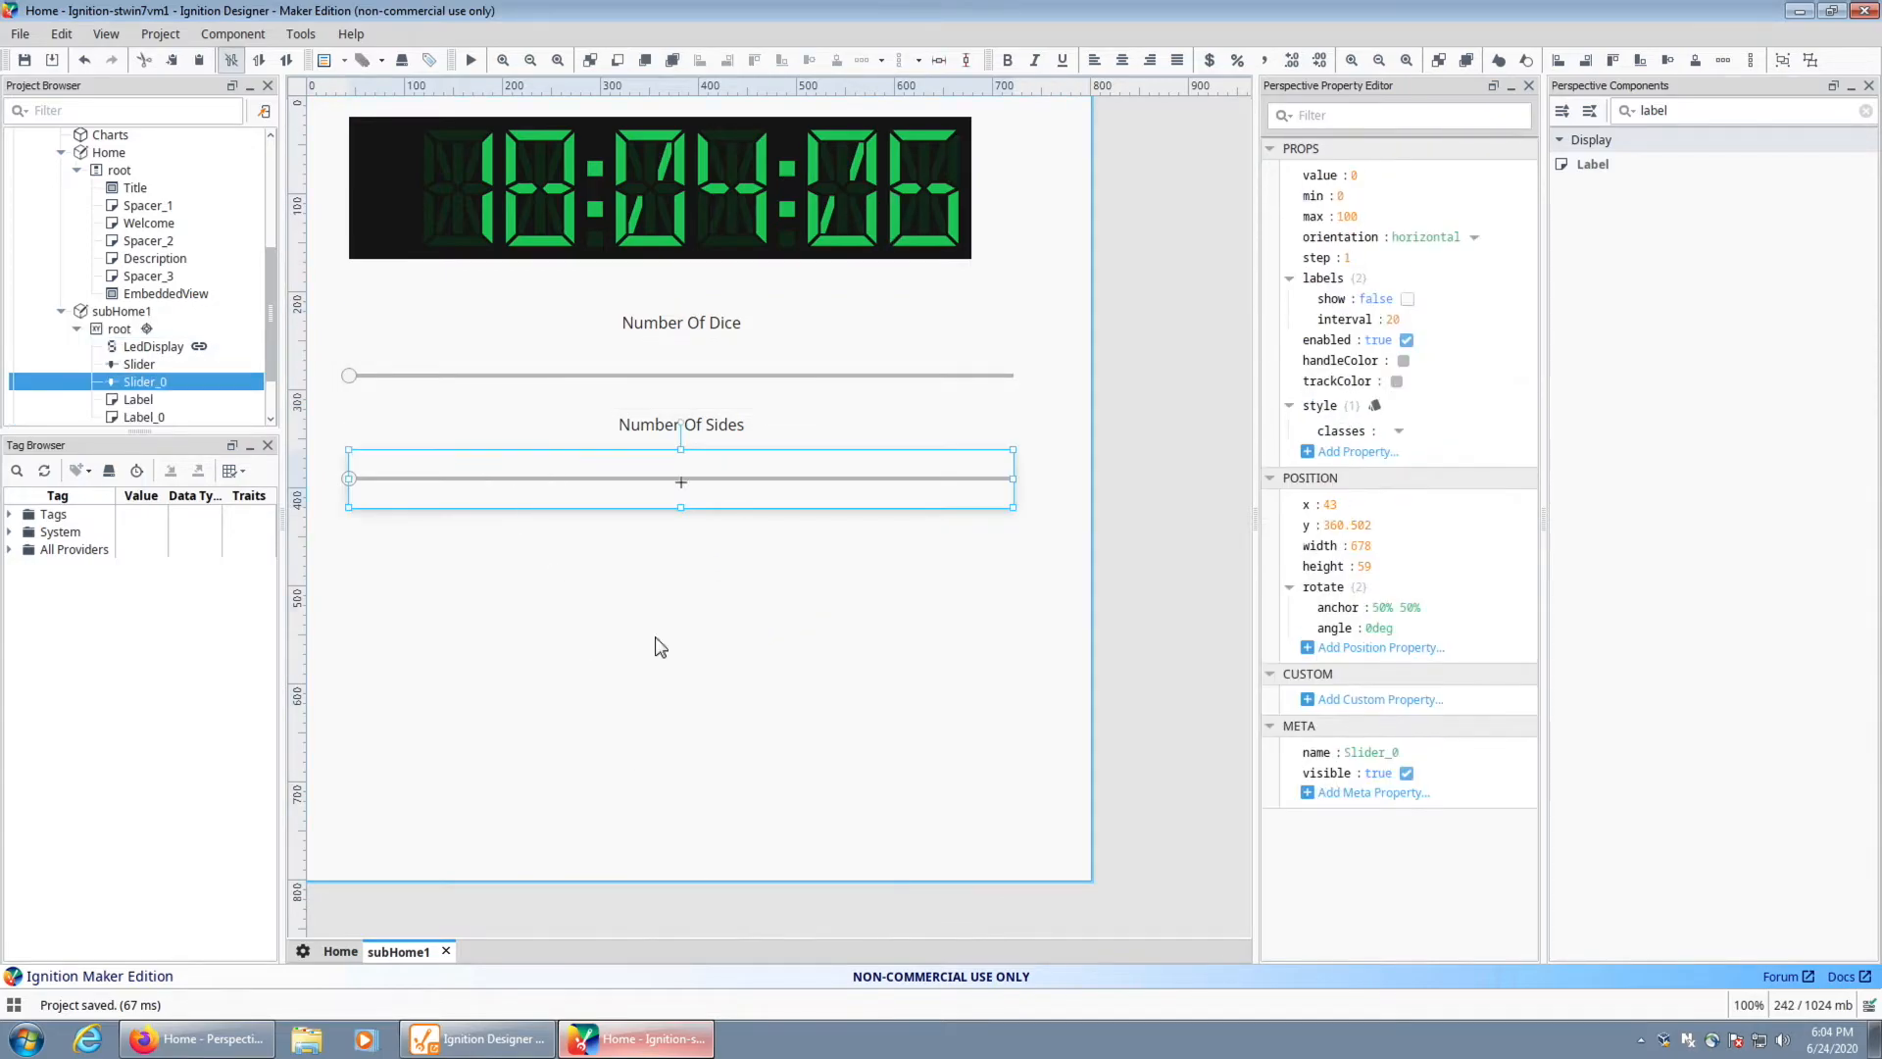
left_click(673, 387)
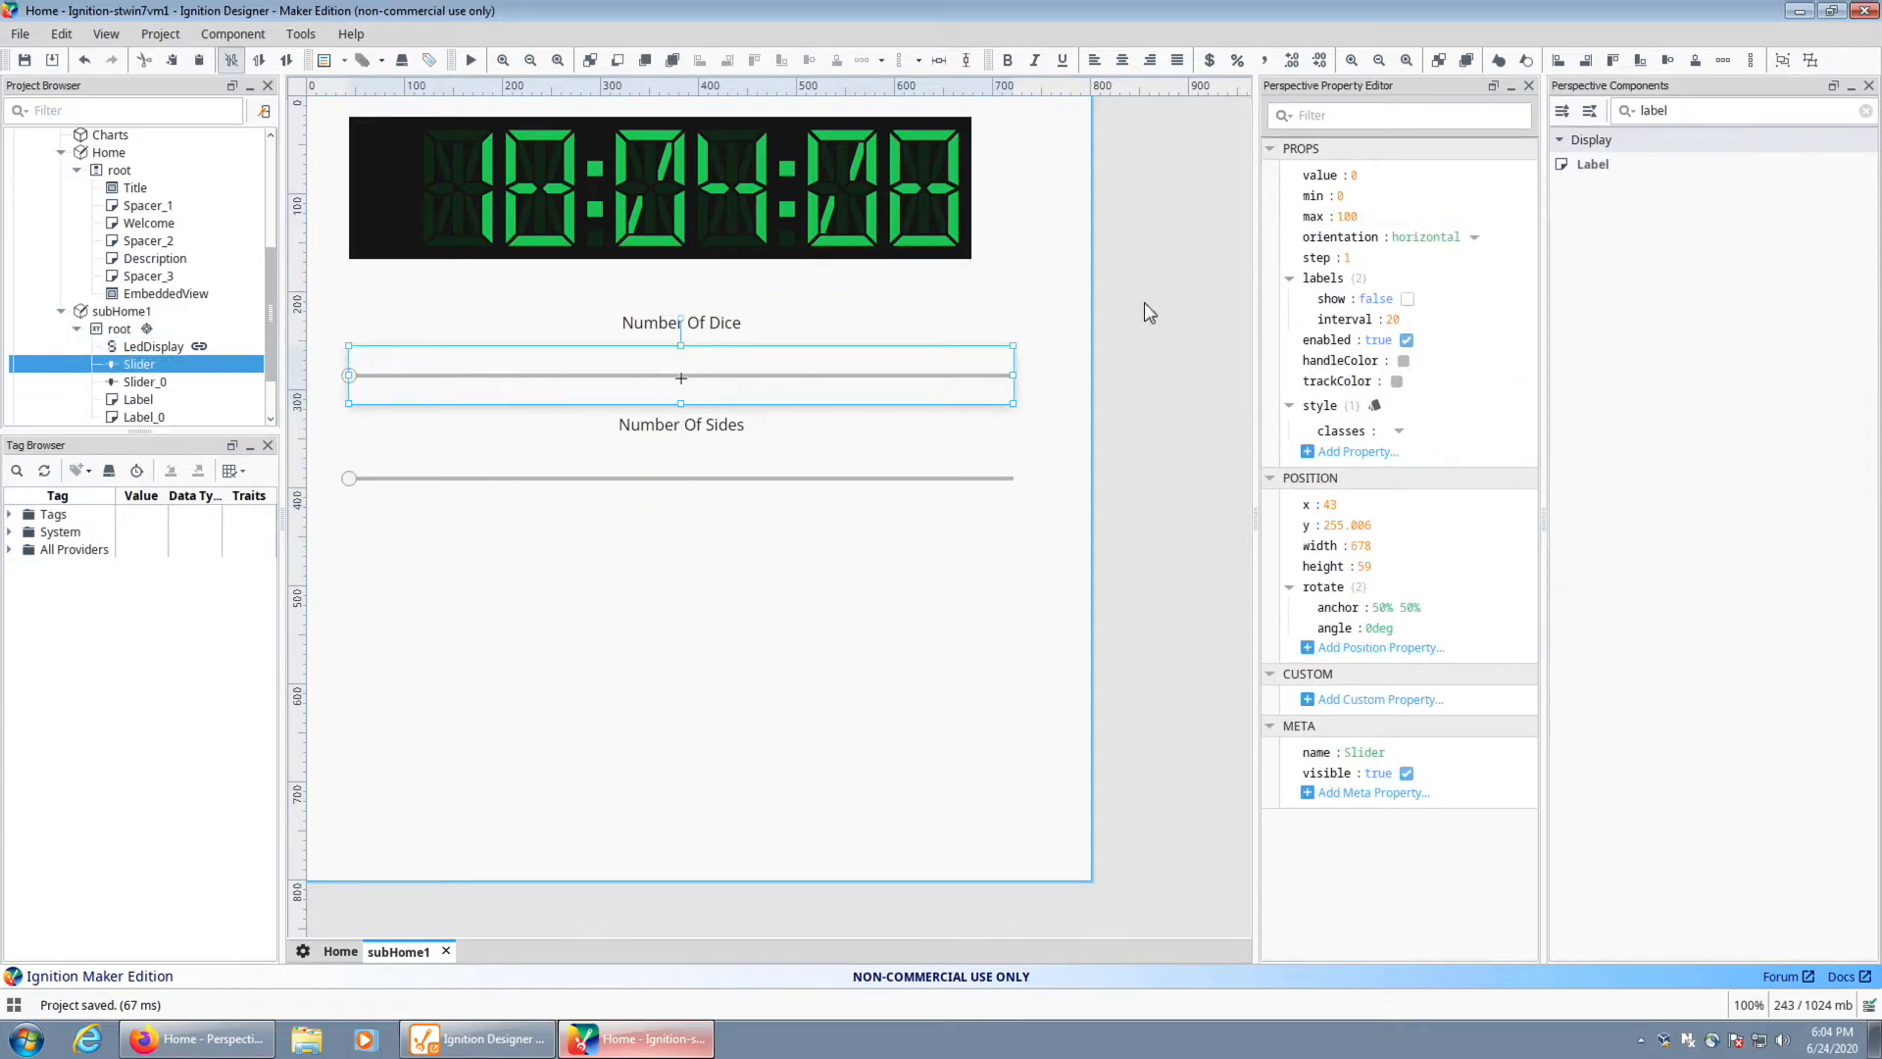
left_click(1351, 197)
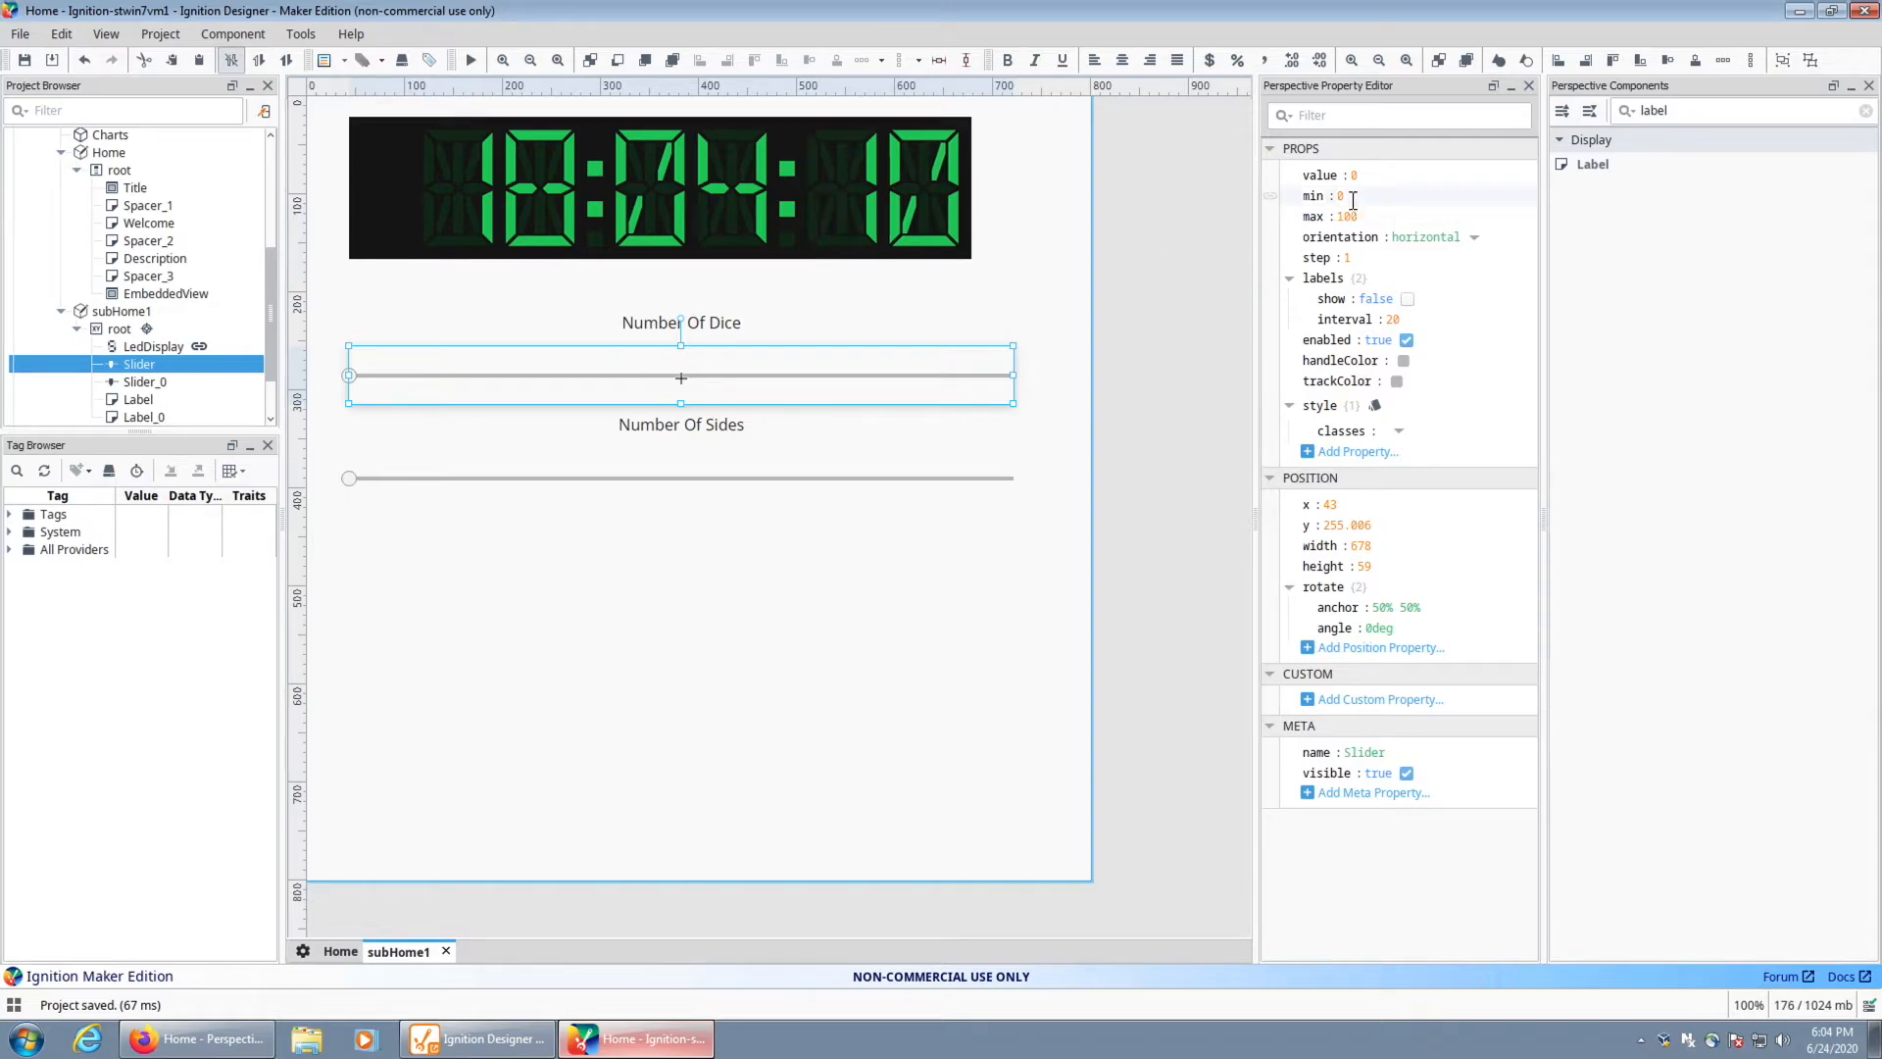
type("1")
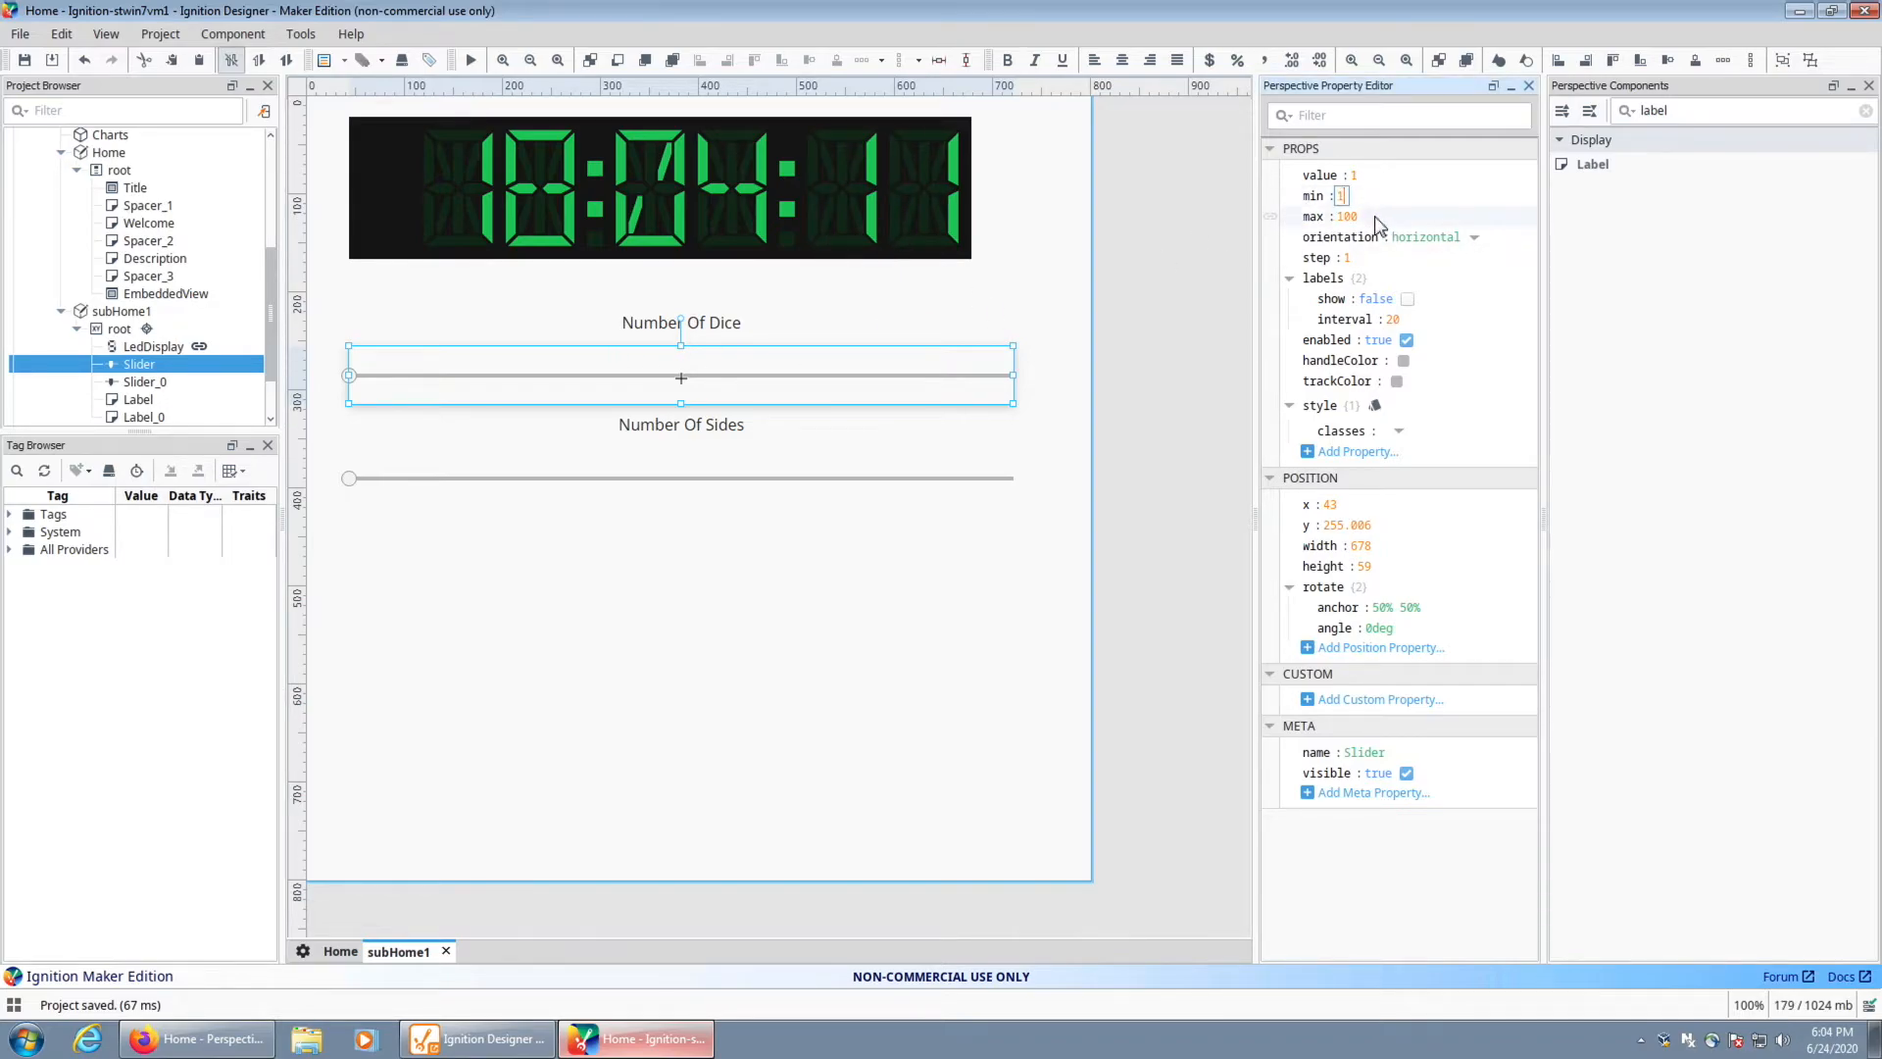
left_click(1349, 217)
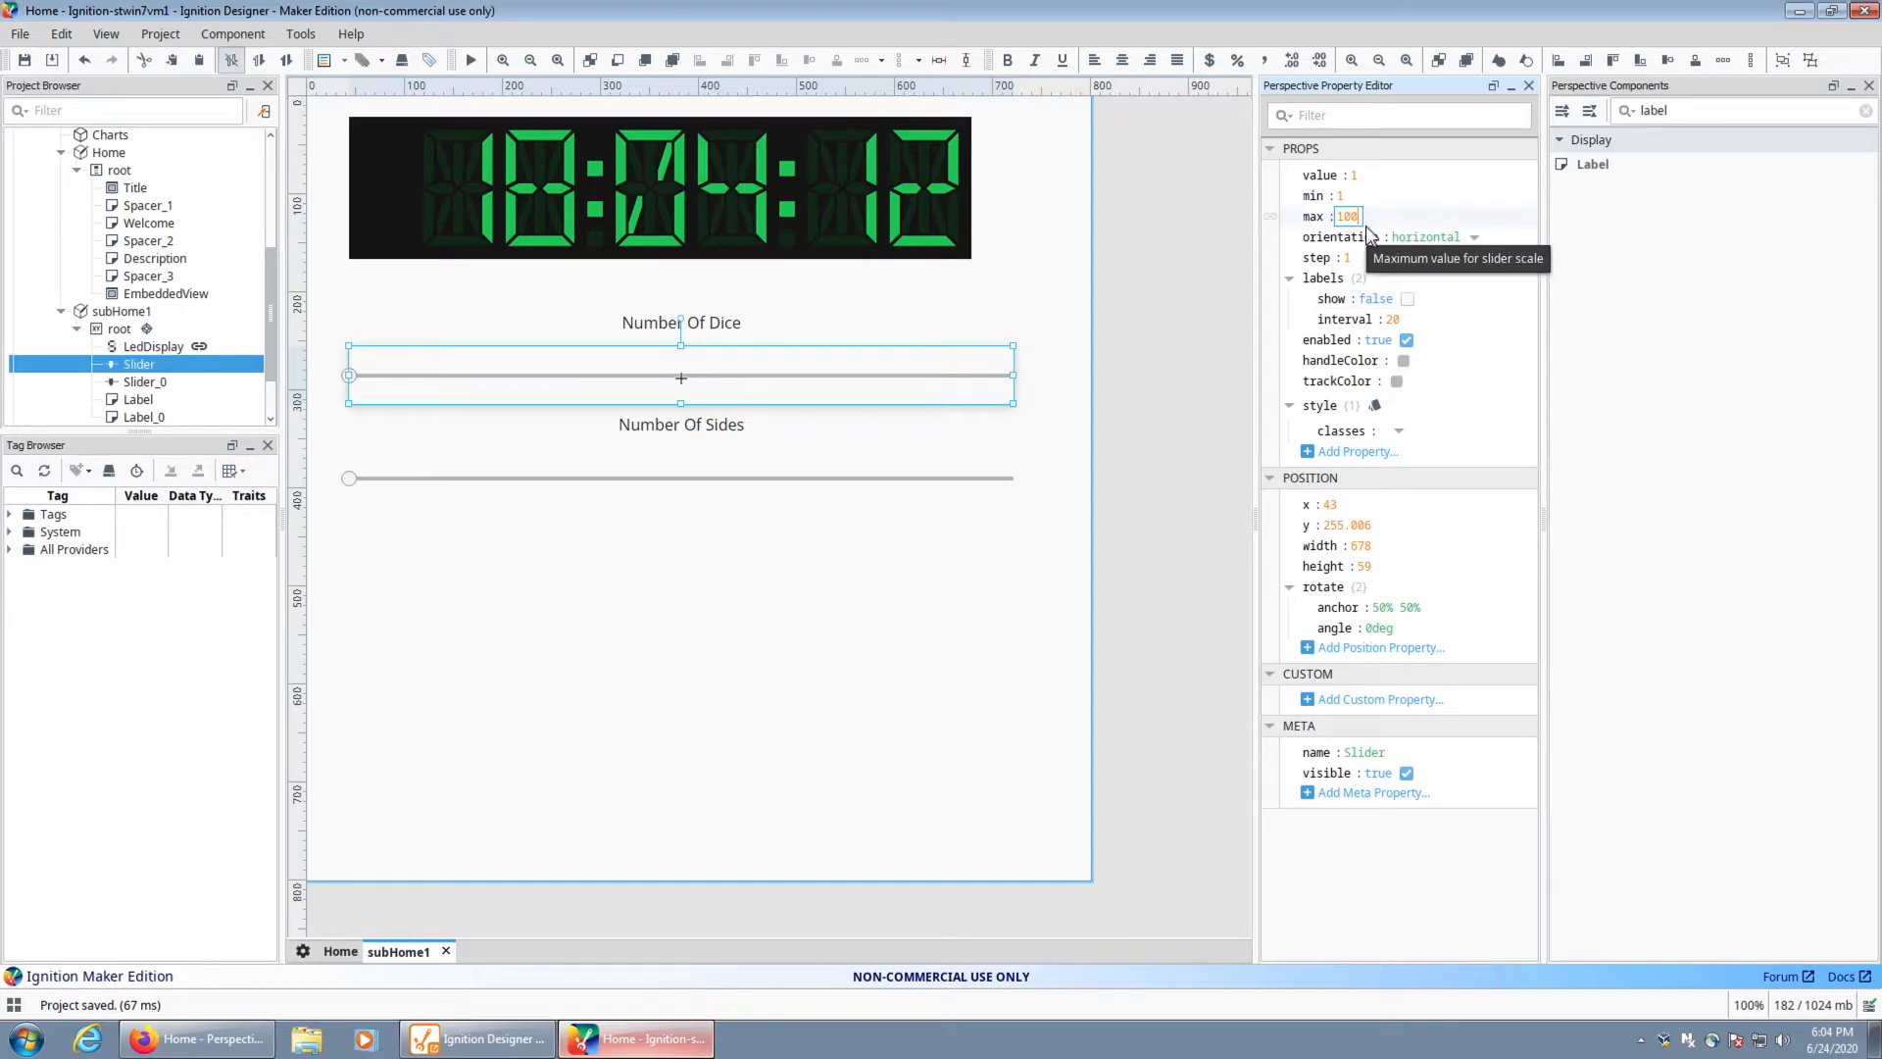
type("10")
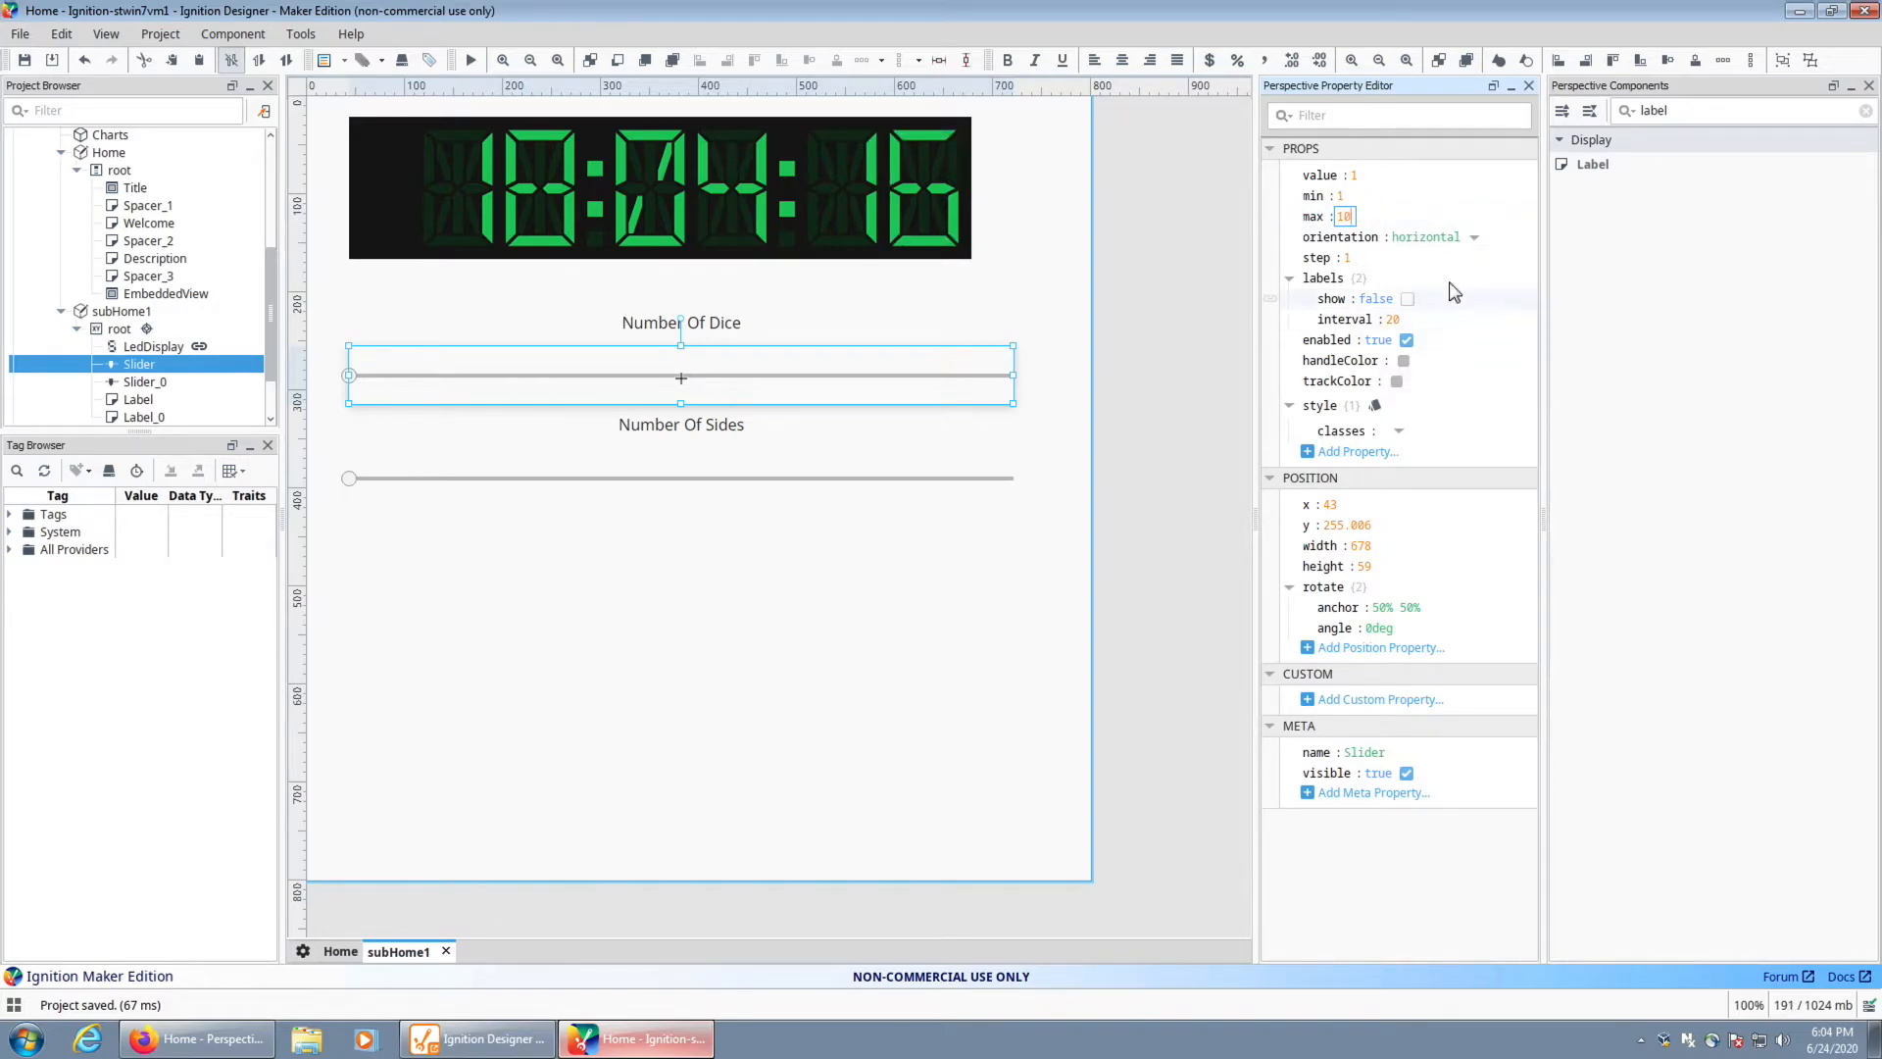
left_click(1408, 302)
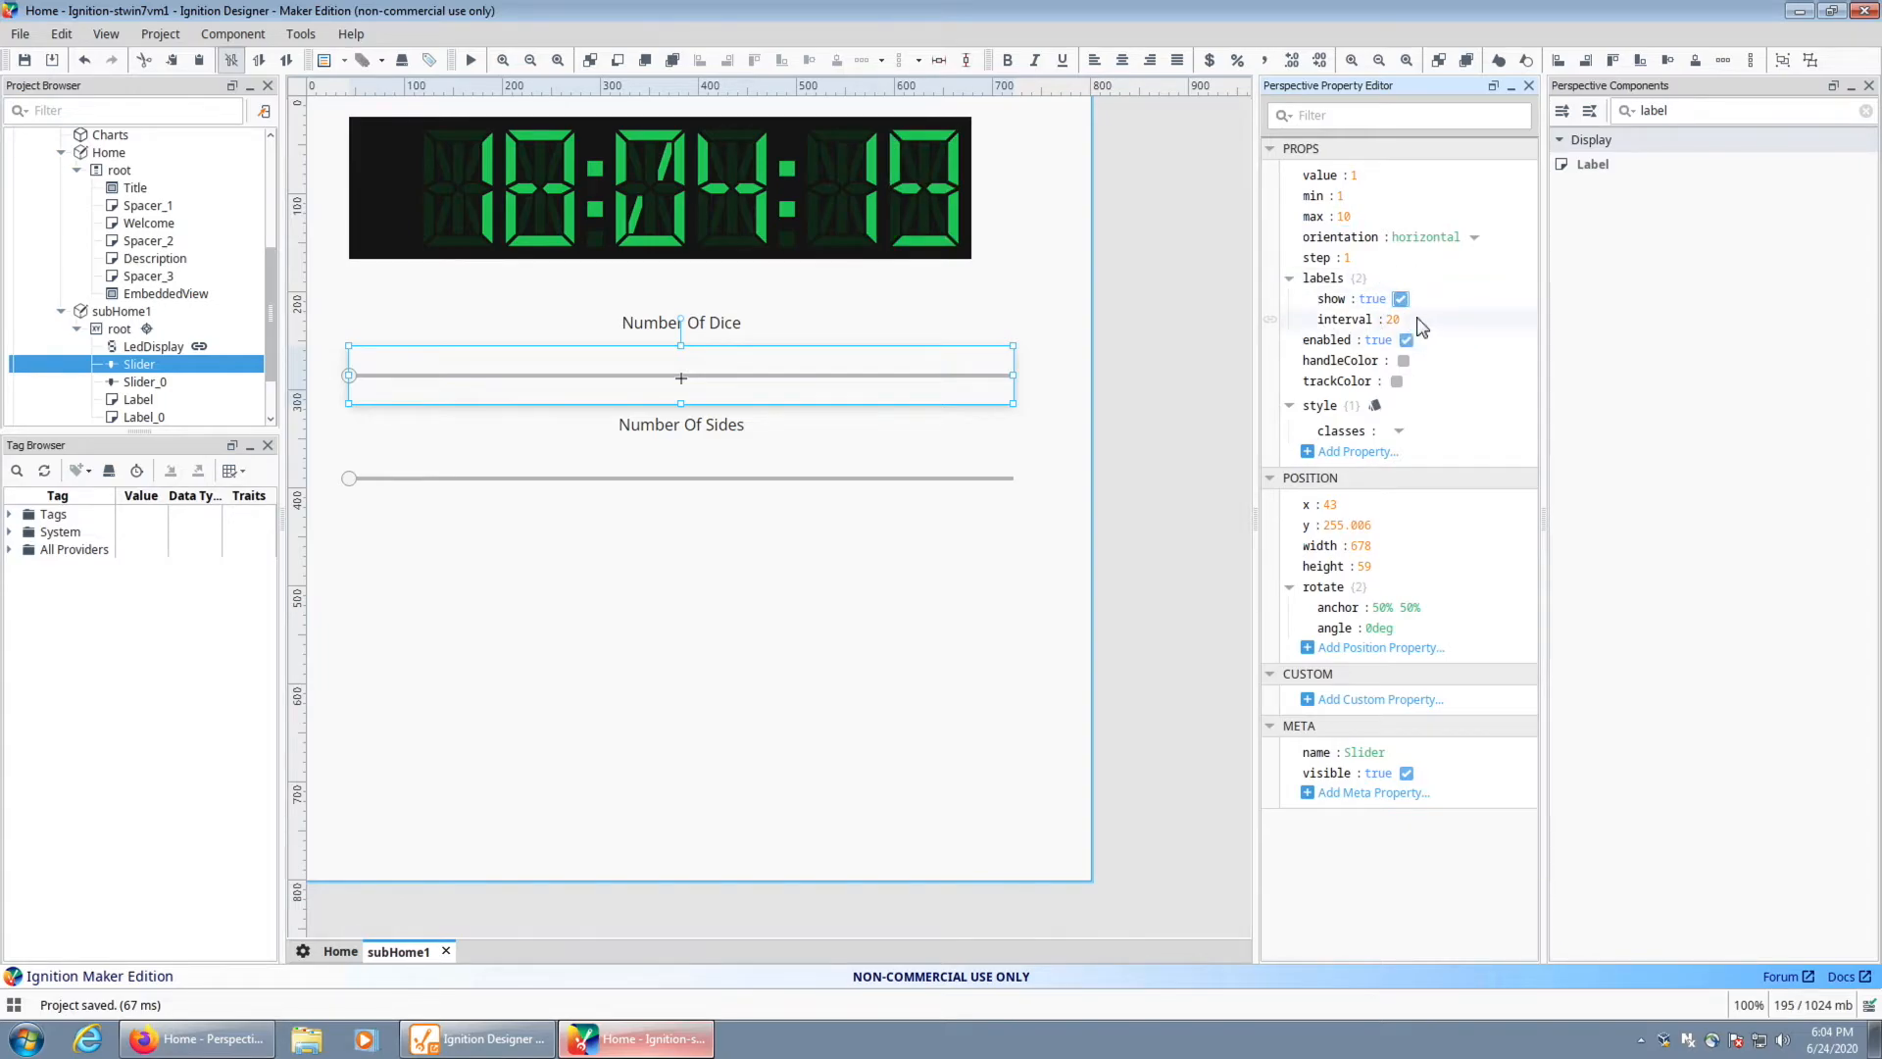
left_click(1411, 320)
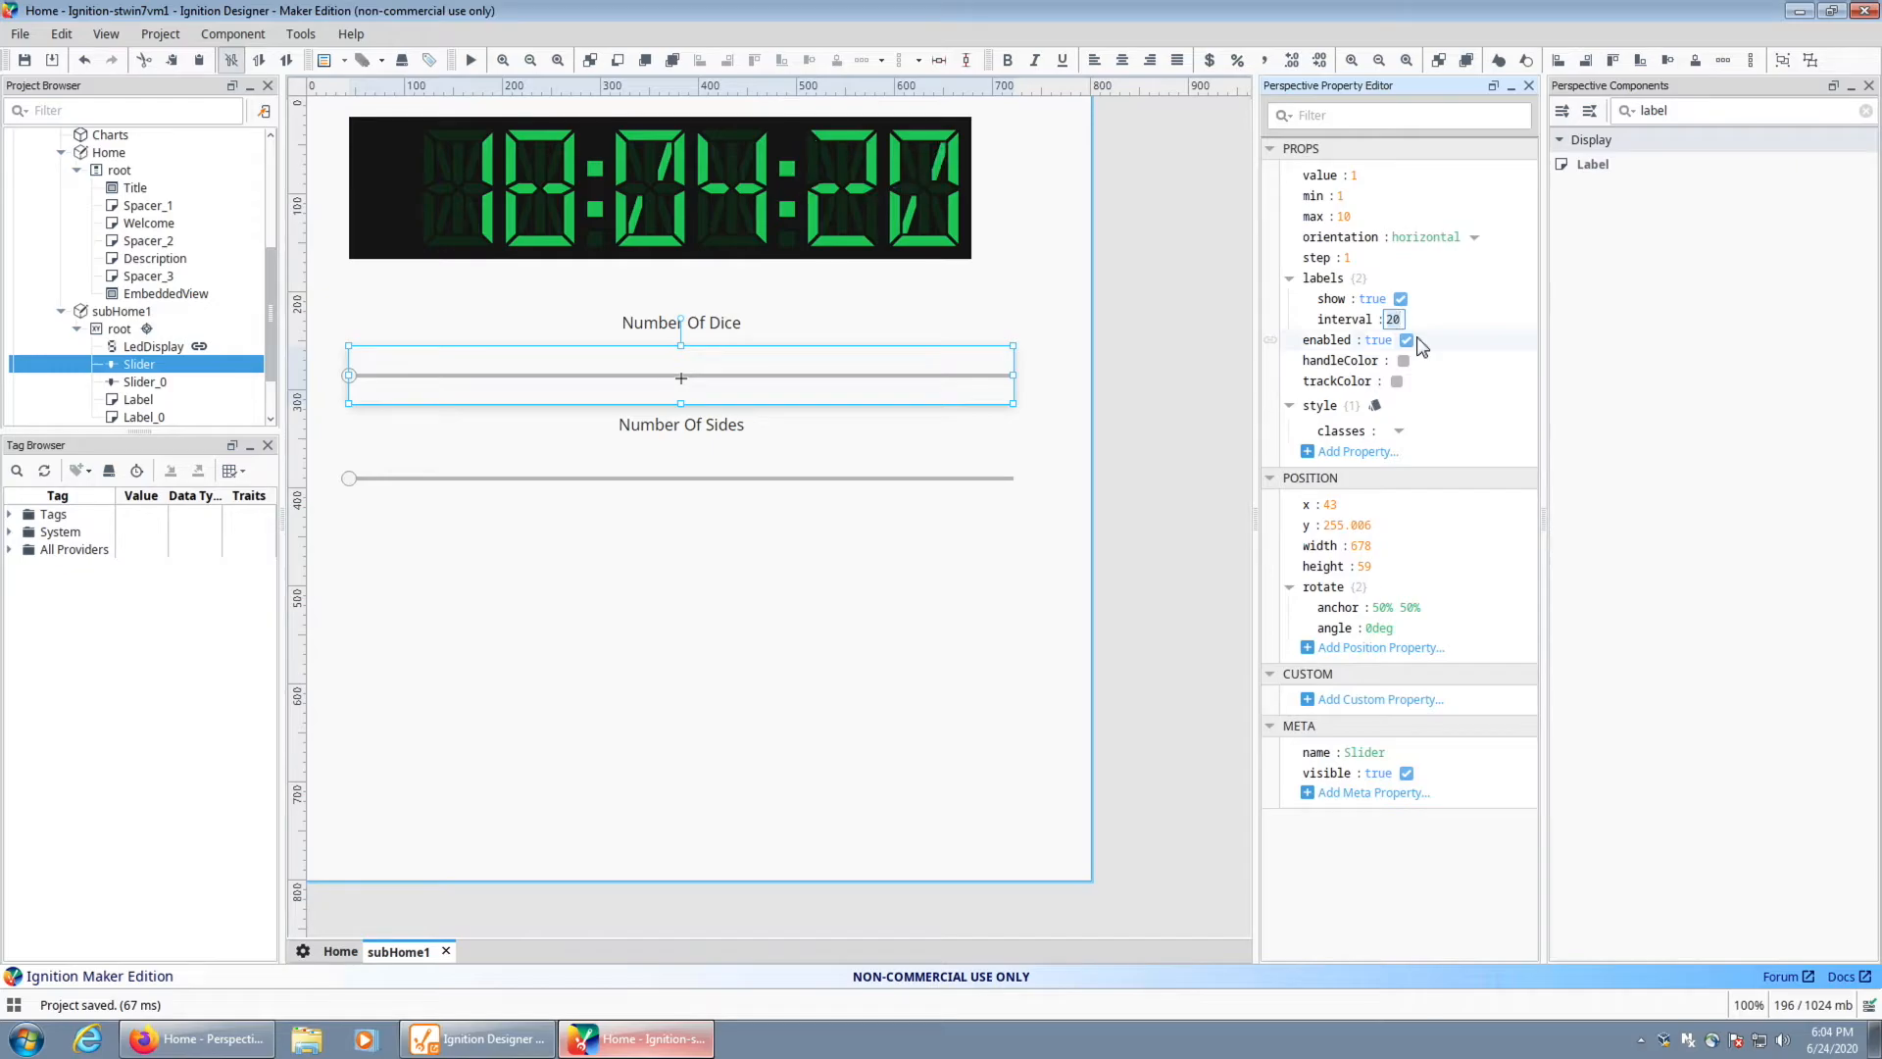
key("BackSpace")
key("BackSpace")
type("1")
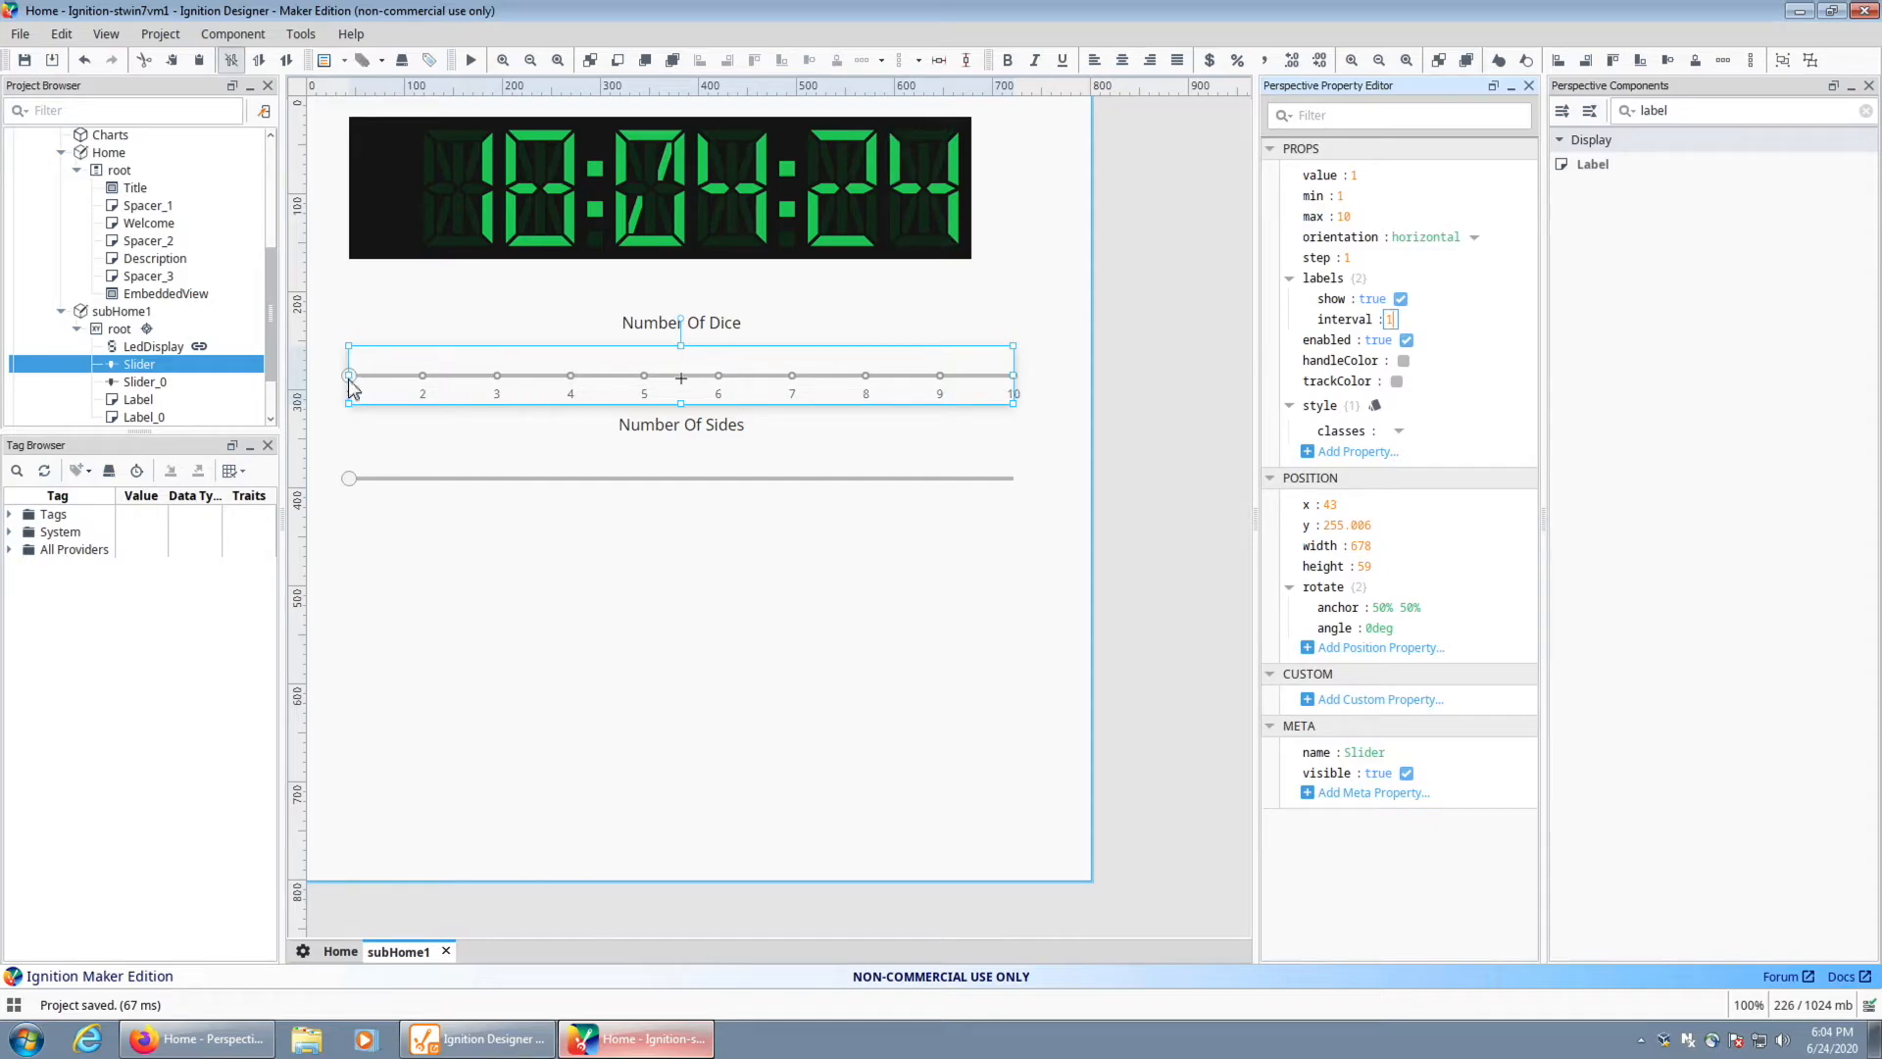
Configure the Number Of Sides slider with min 1, max 20, labels shown and a label interval of 1
left_click(580, 558)
left_click(611, 506)
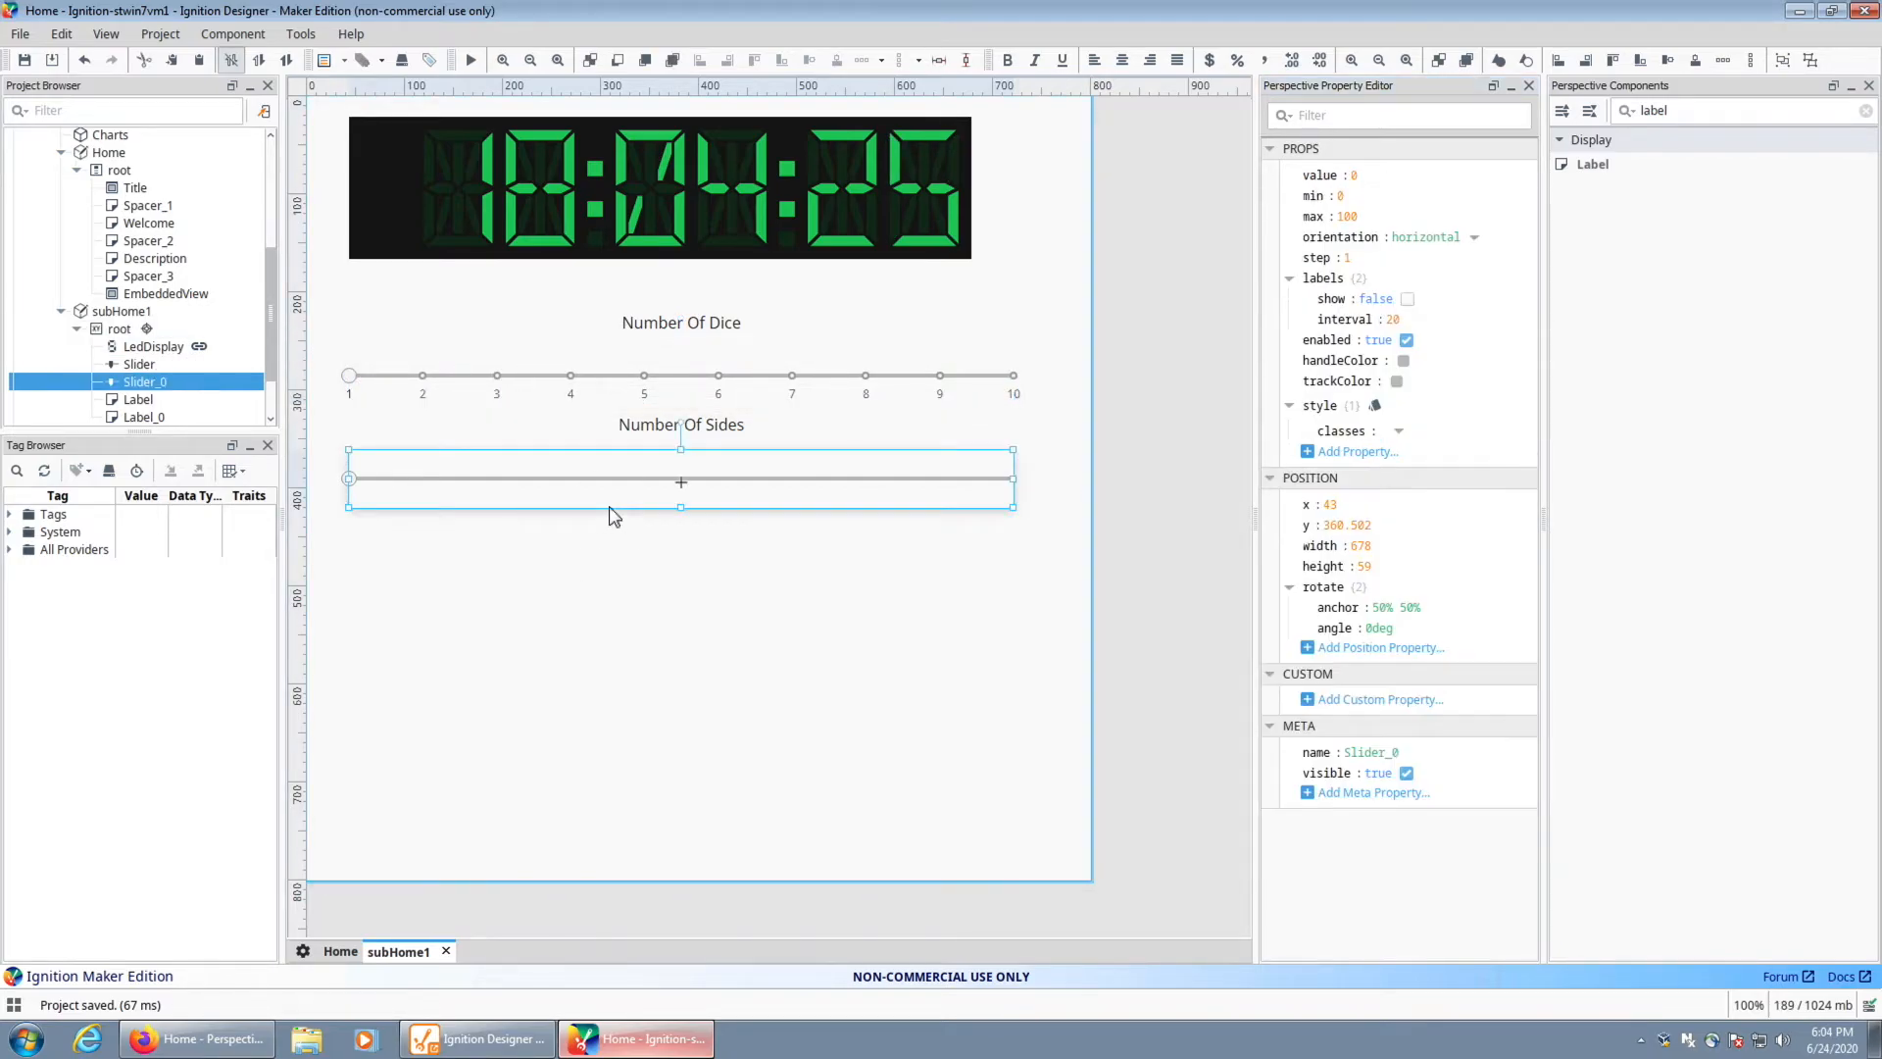
left_click(1340, 195)
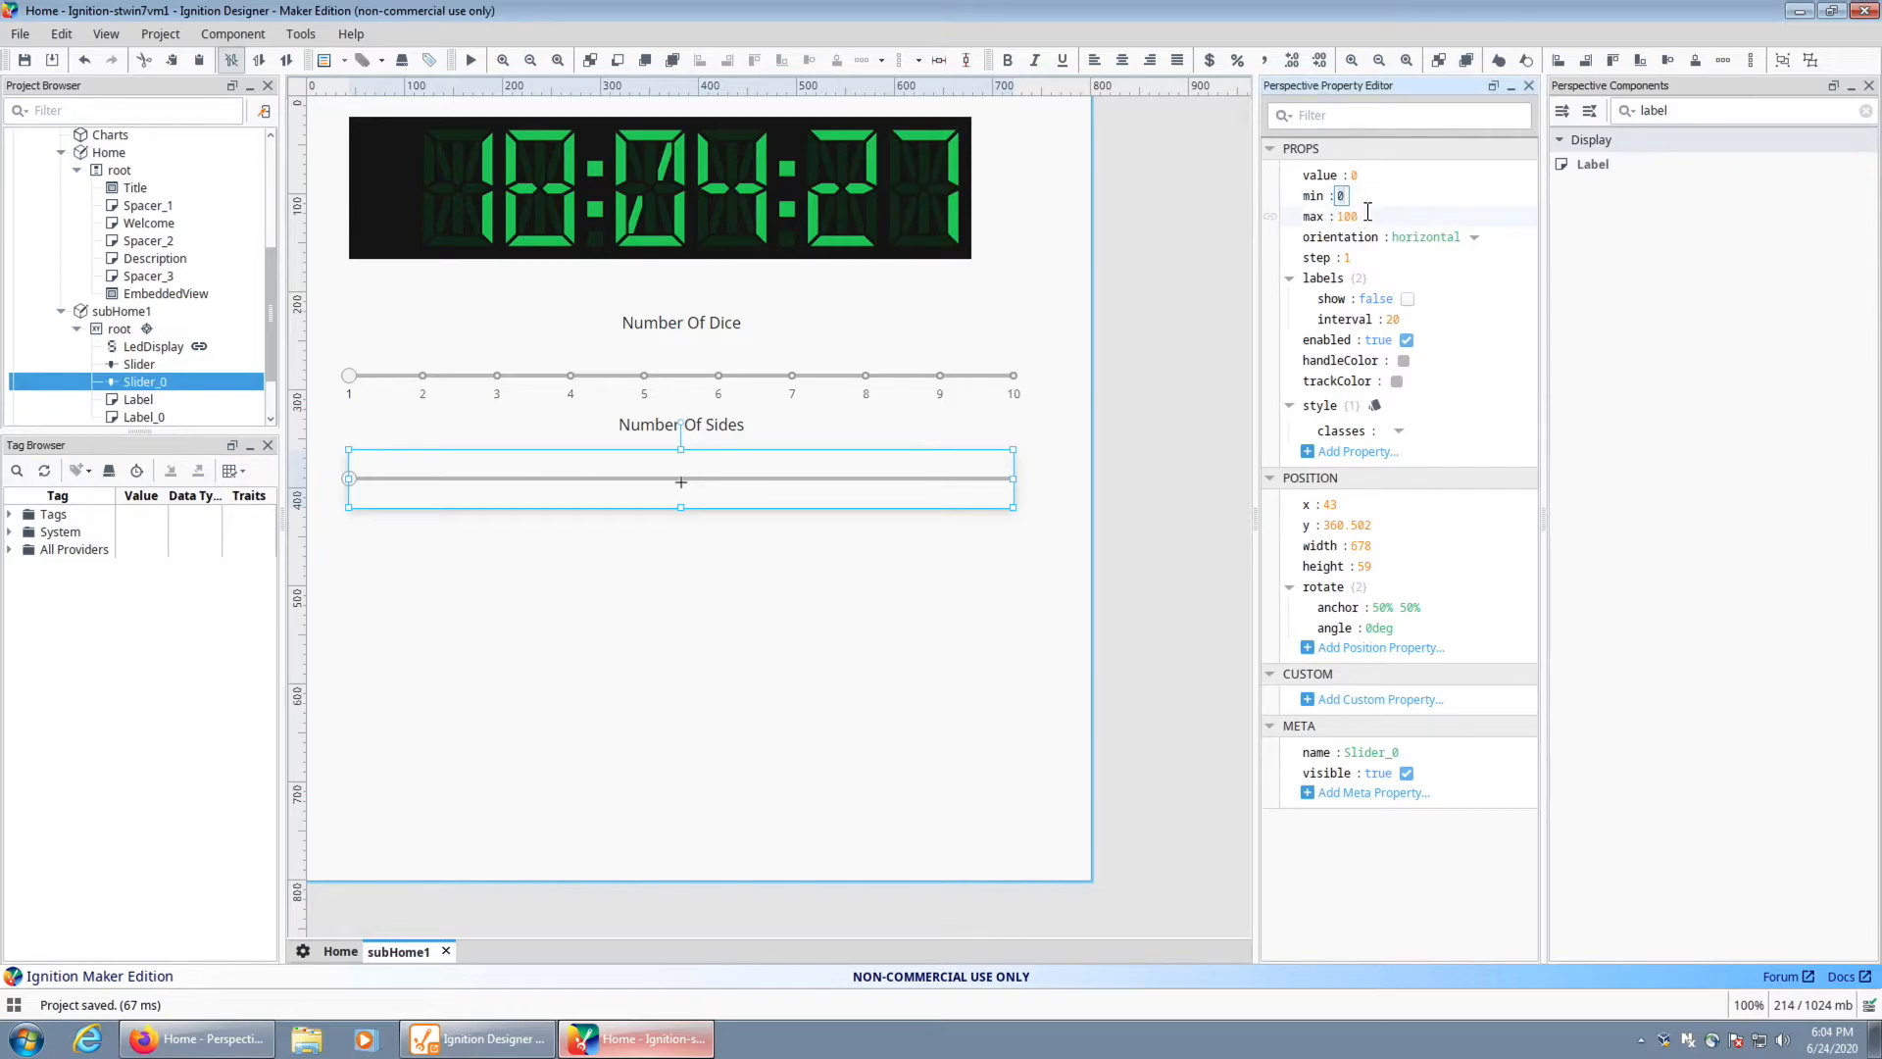
type("1")
left_click(1364, 216)
type("20")
left_click(1349, 257)
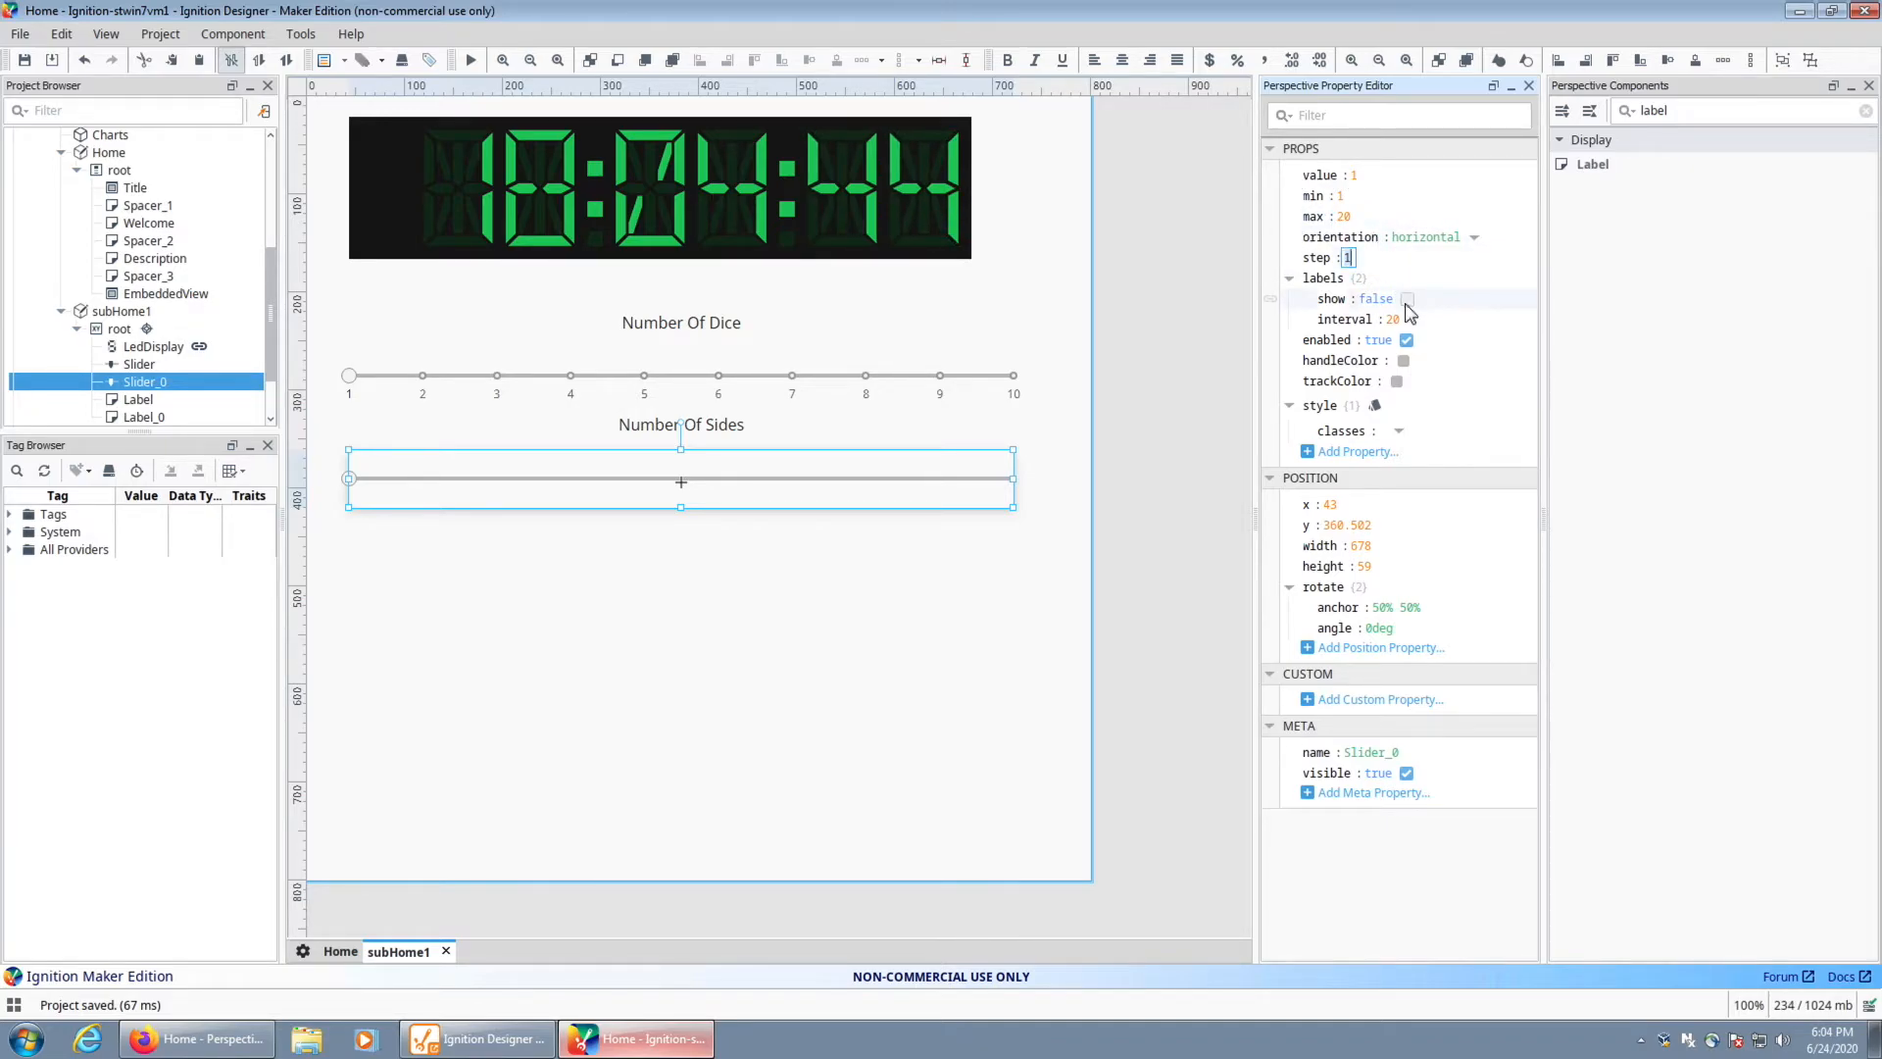
left_click(1407, 299)
type("1")
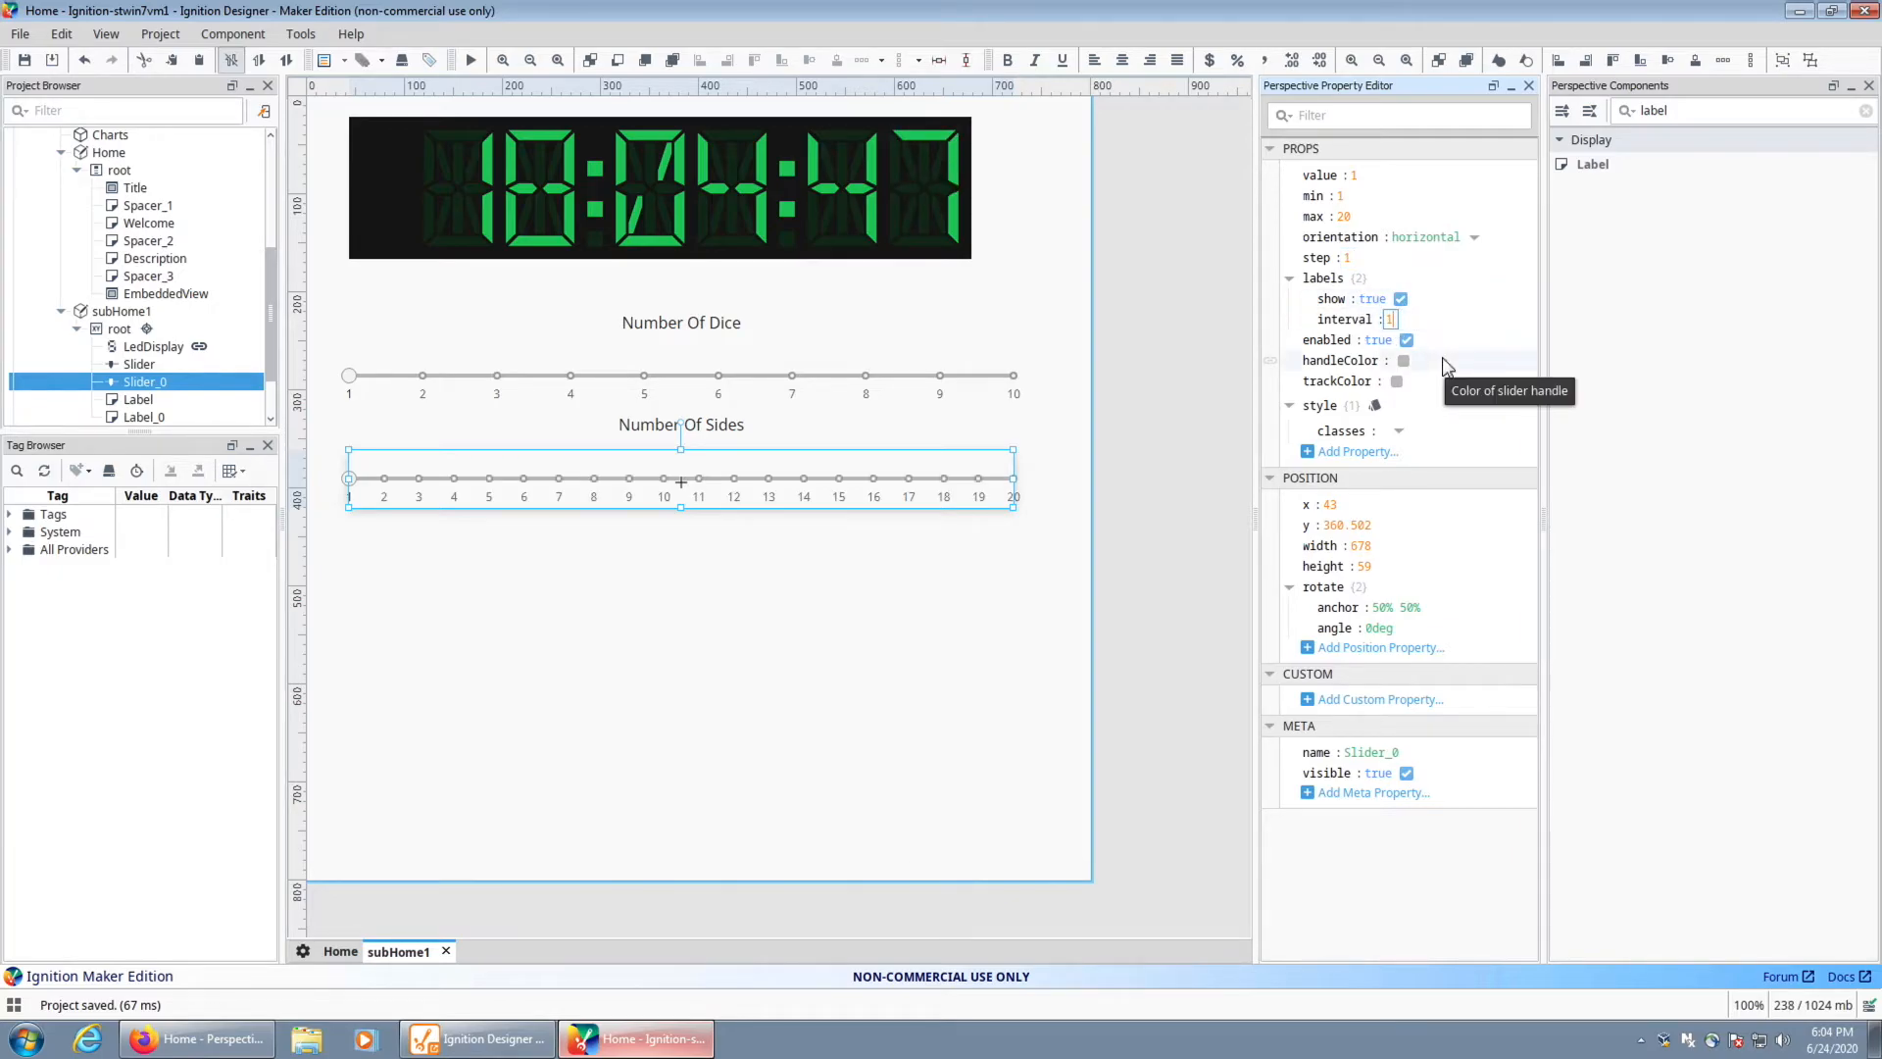
Select the sliders with their labels and shift the Number Of Sides label slightly down to even out the vertical spacing
left_click(588, 578)
left_click(556, 510)
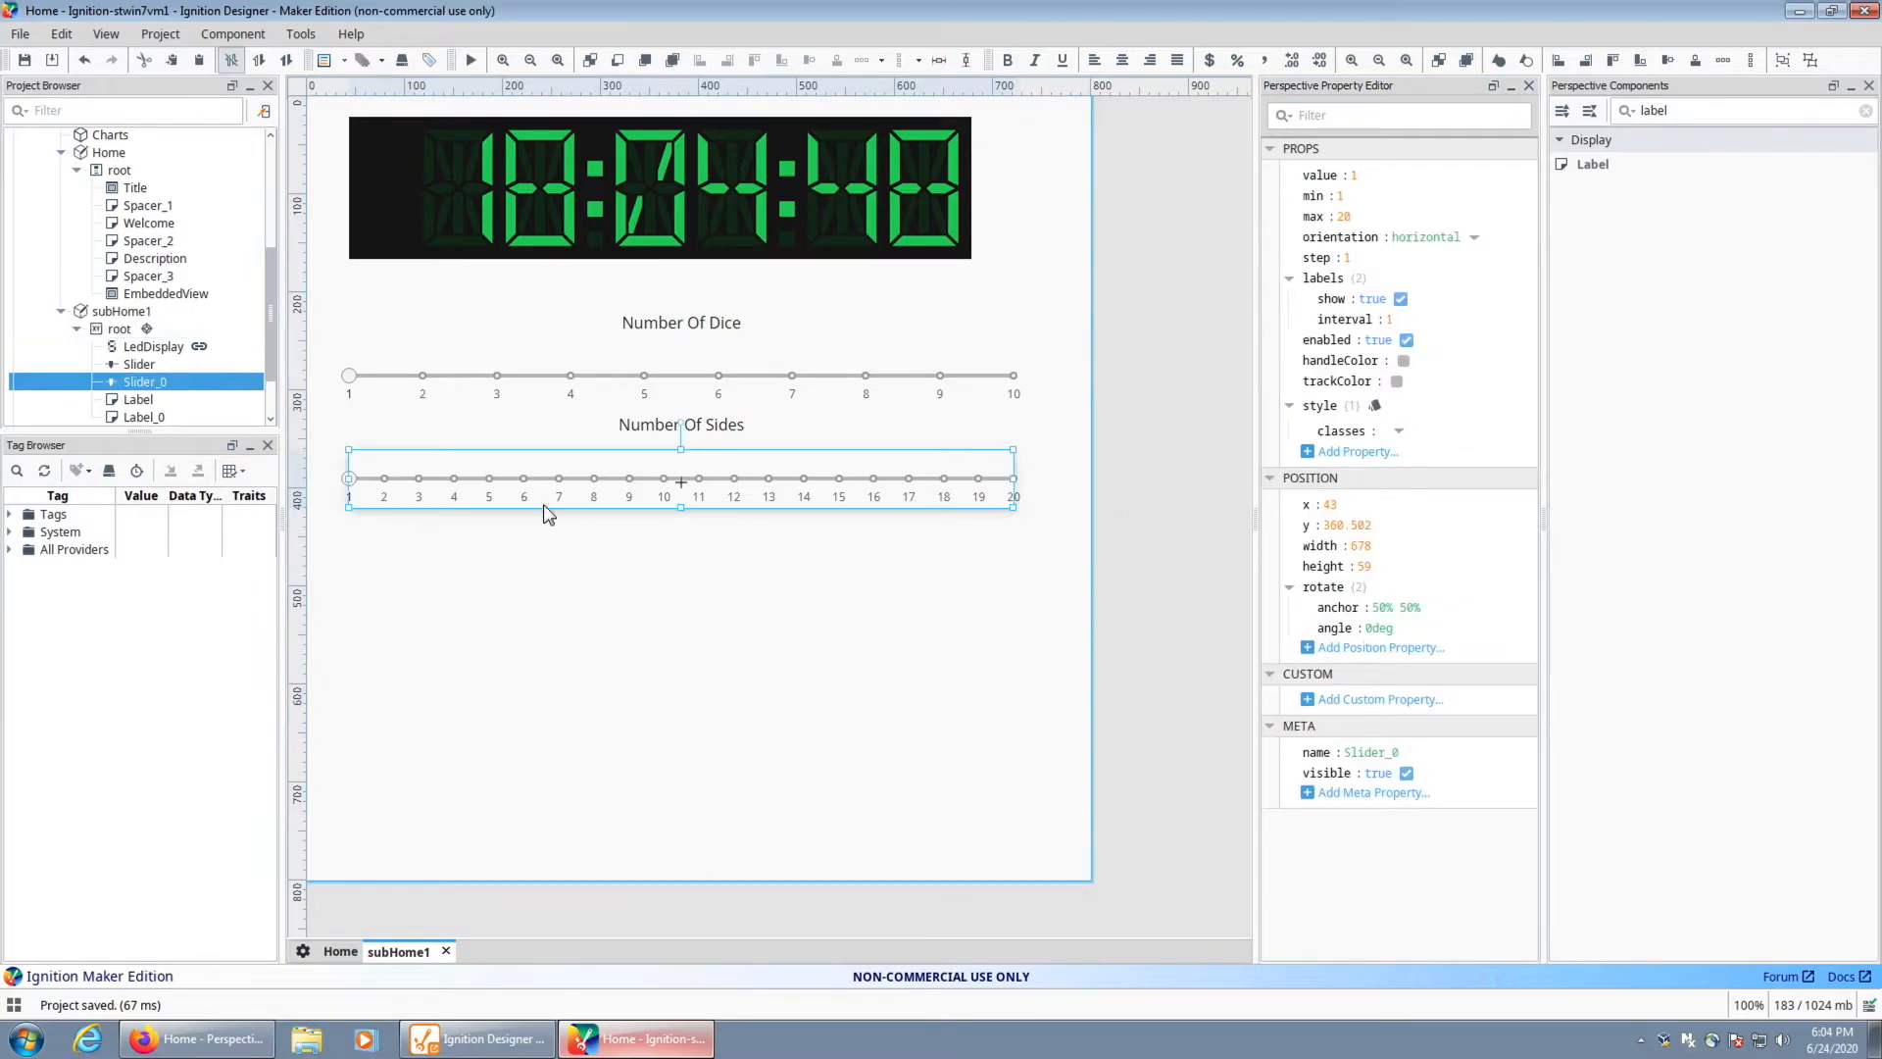
left_click(588, 551)
left_click_drag(784, 585, 609, 334)
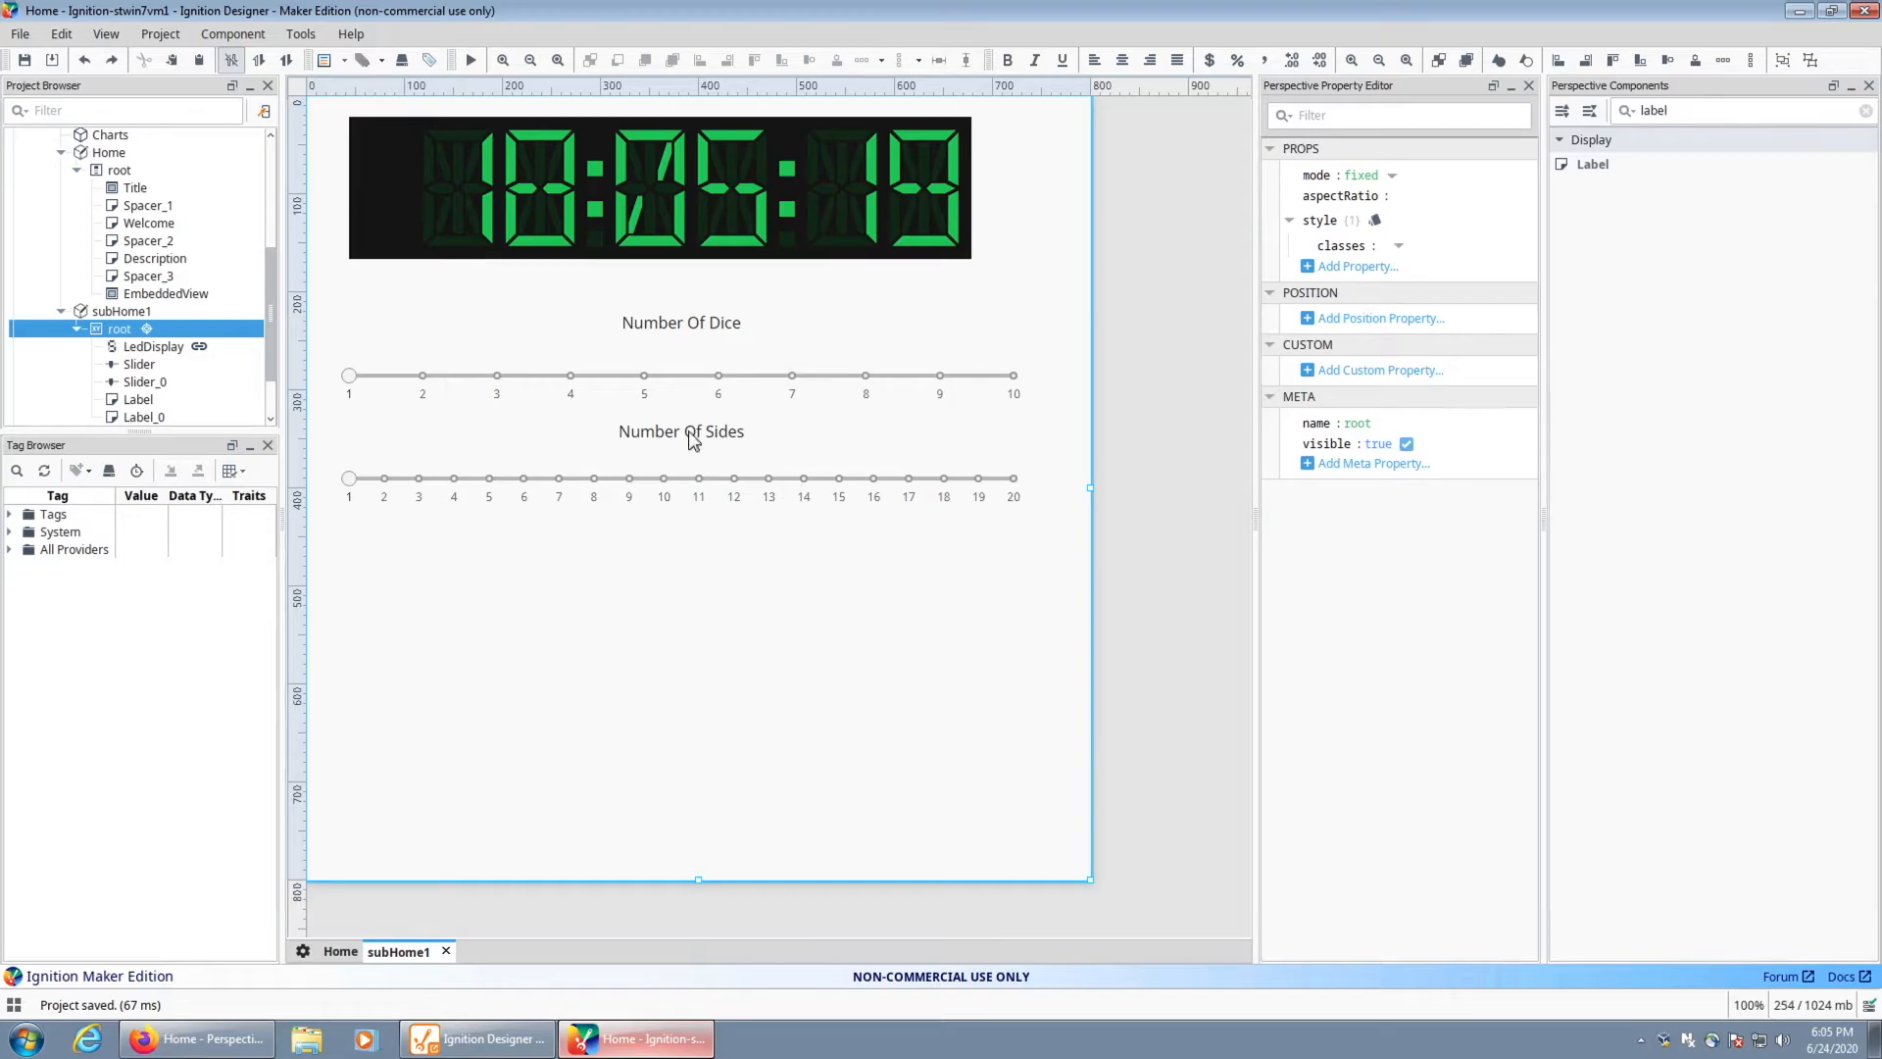
Find the Button component and place one about 275 wide below the sliders, at about x 244, y 472
left_click(1865, 110)
type("bu")
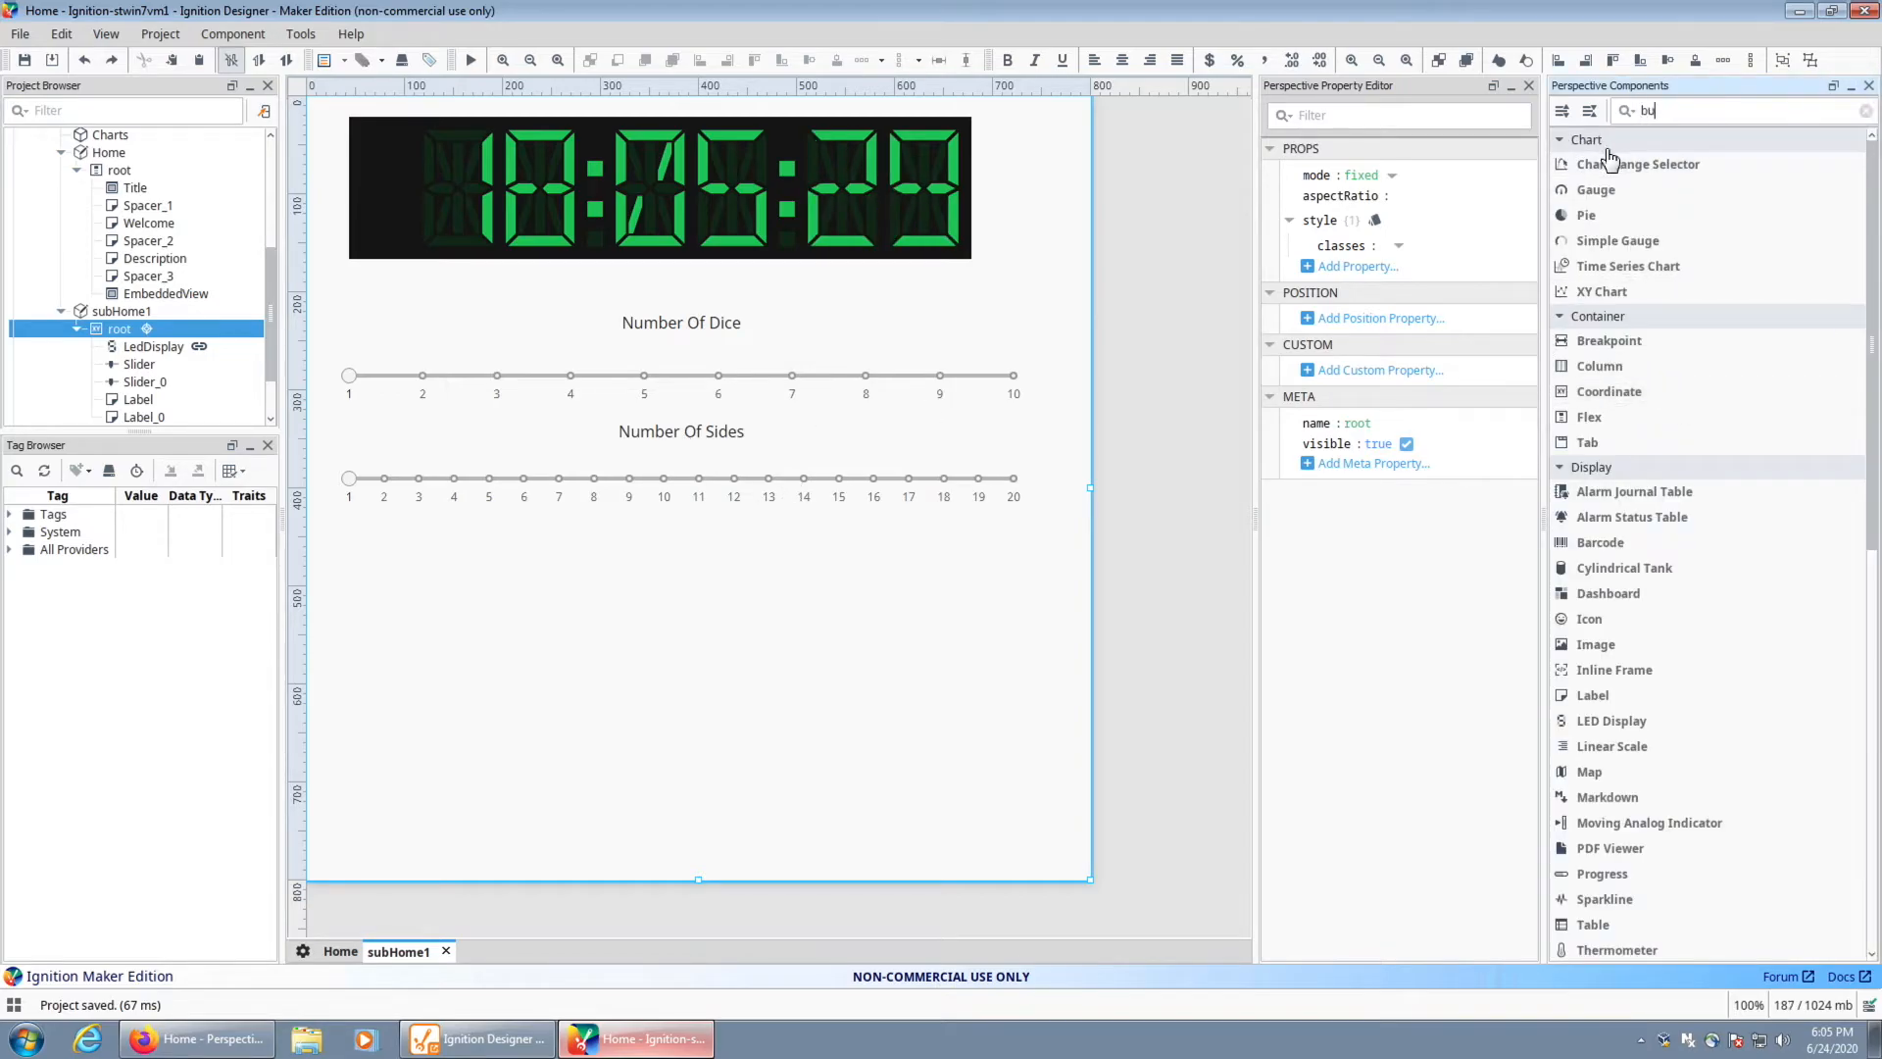
type("tton")
left_click_drag(1600, 163, 817, 579)
left_click_drag(641, 578, 546, 577)
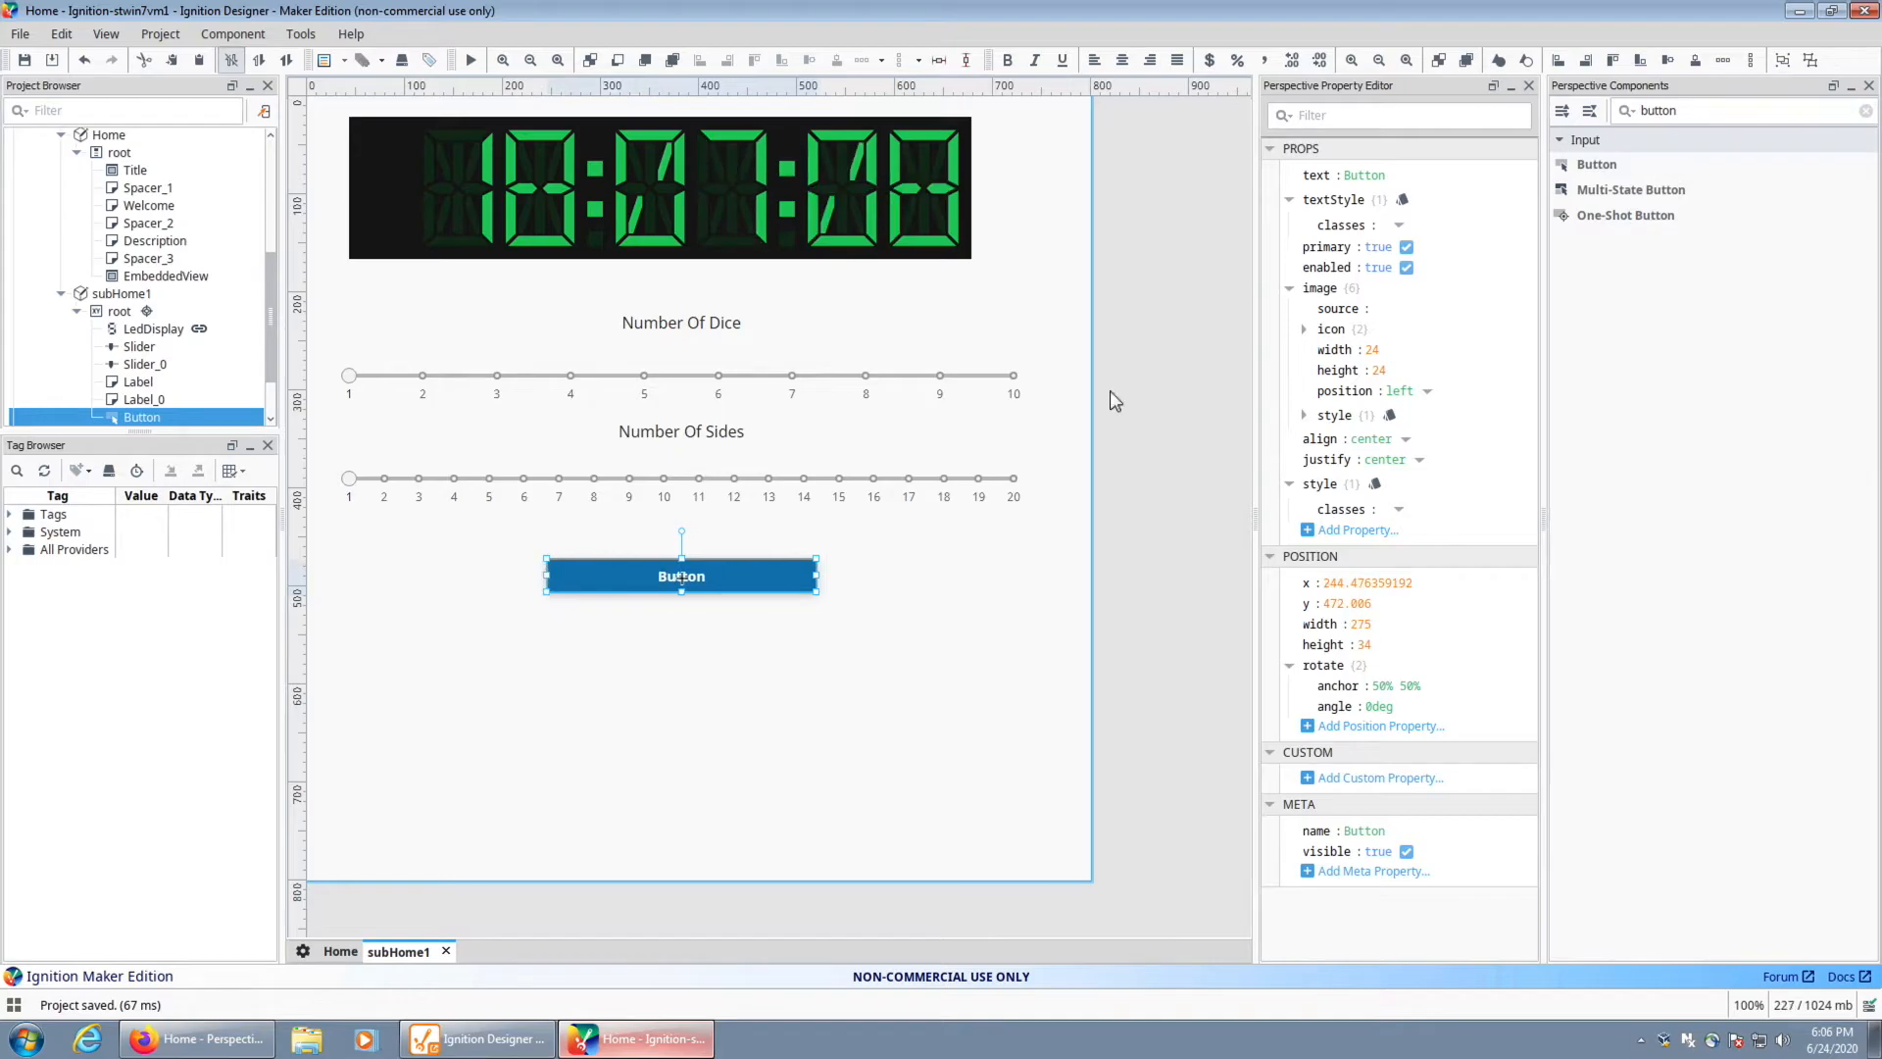
Set the button's text to "Yeet those dice!"
left_click(1356, 174)
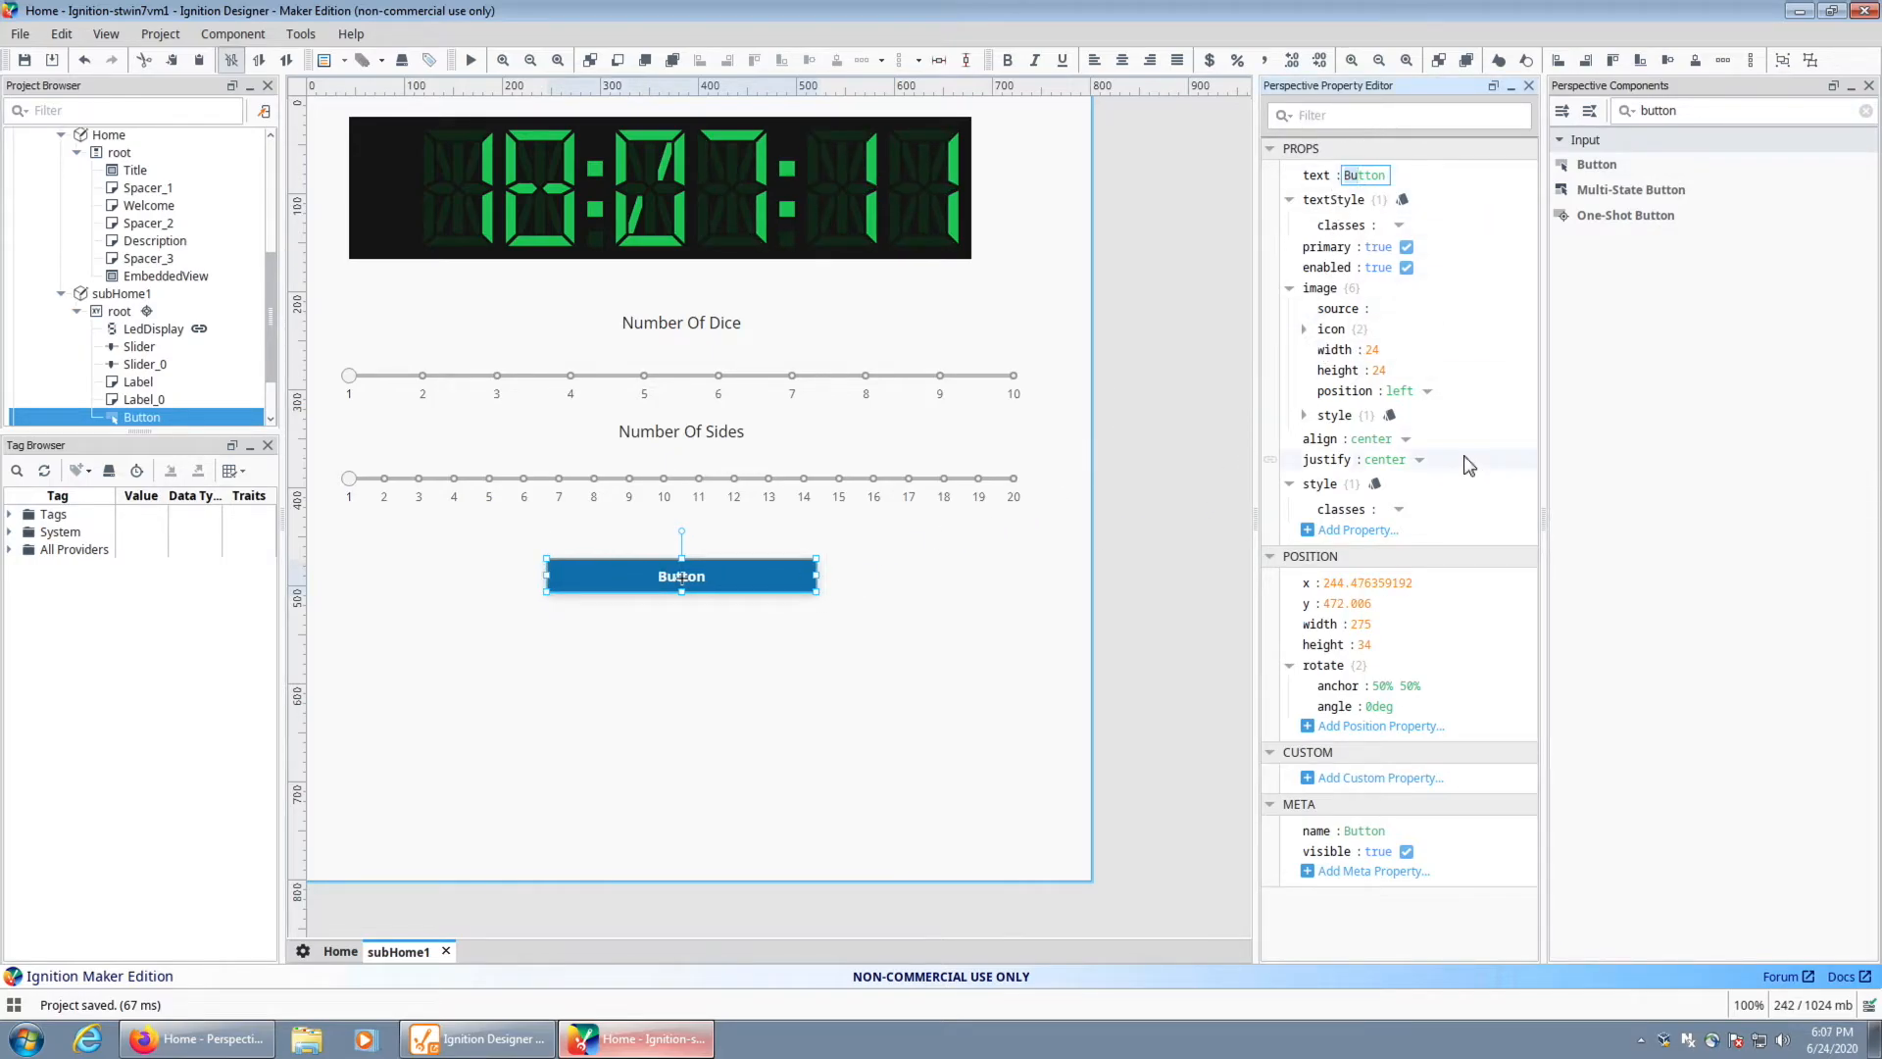
key("BackSpace")
key("BackSpace")
key("BackSpace")
key("BackSpace")
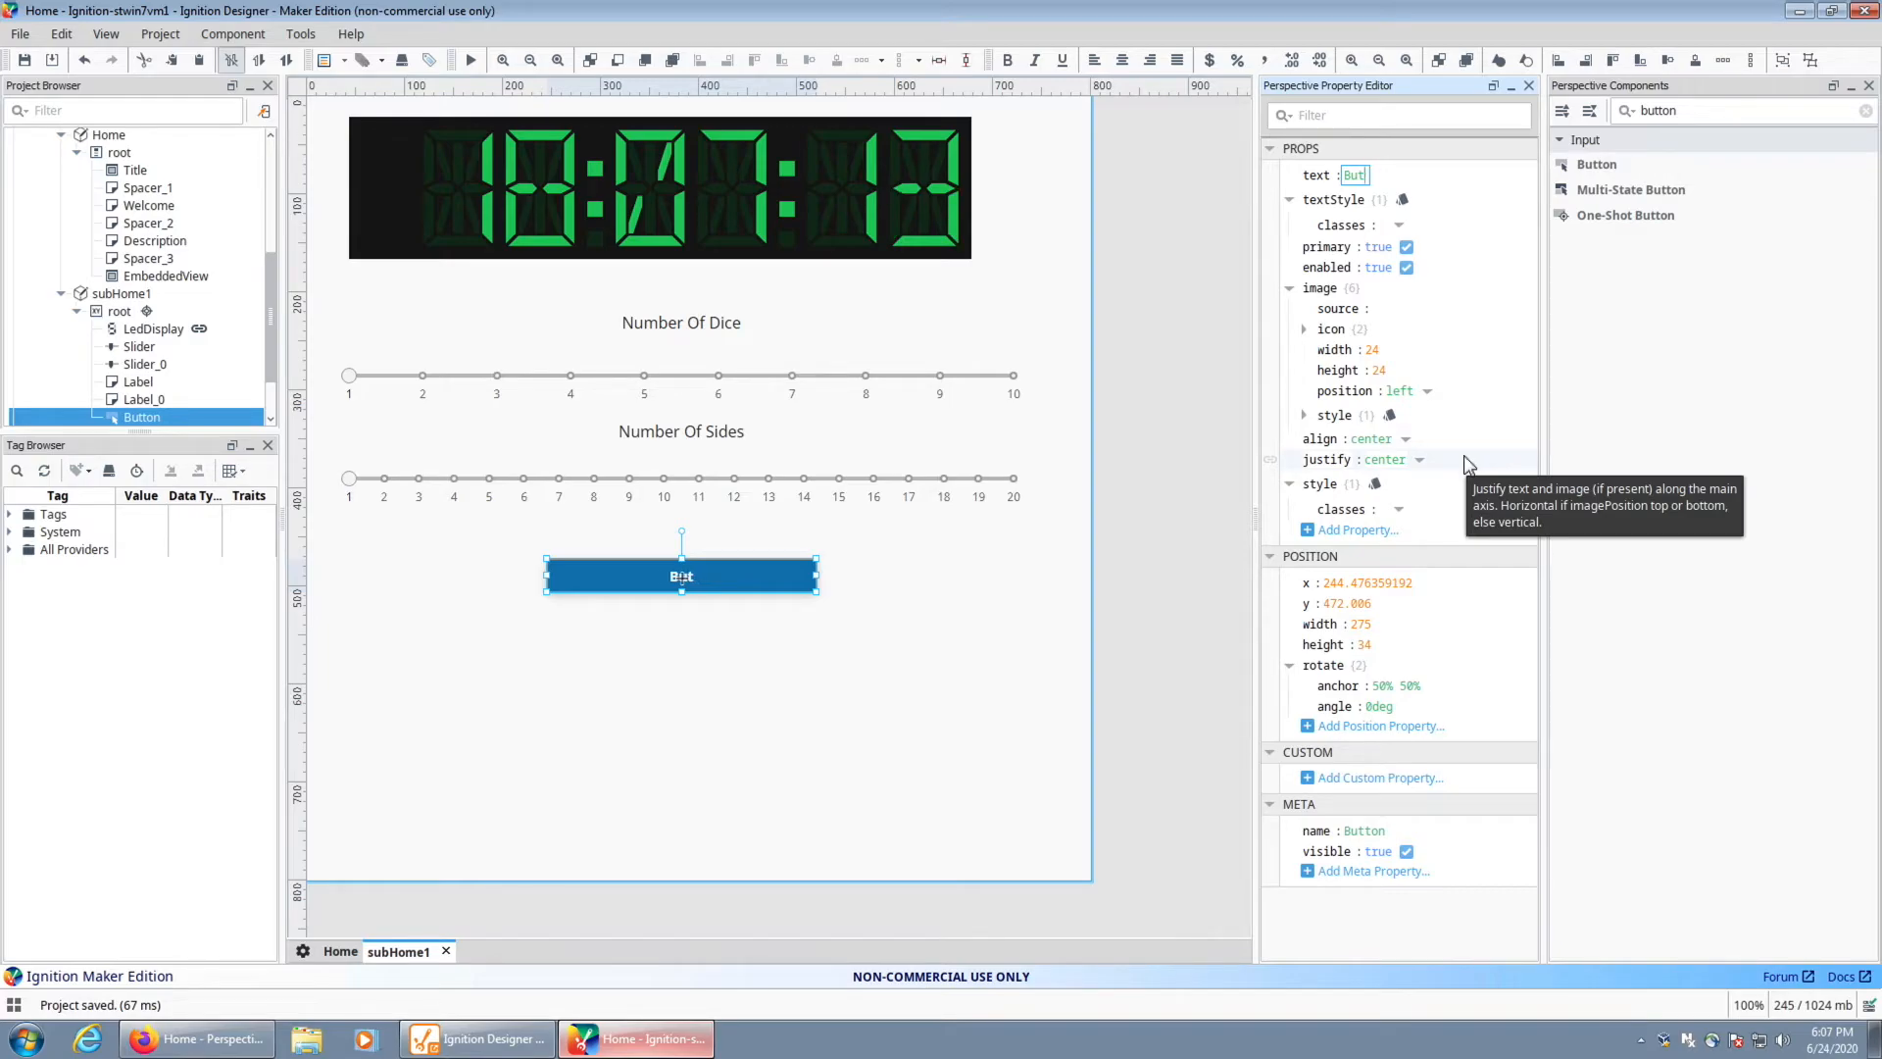
type("Yeet those")
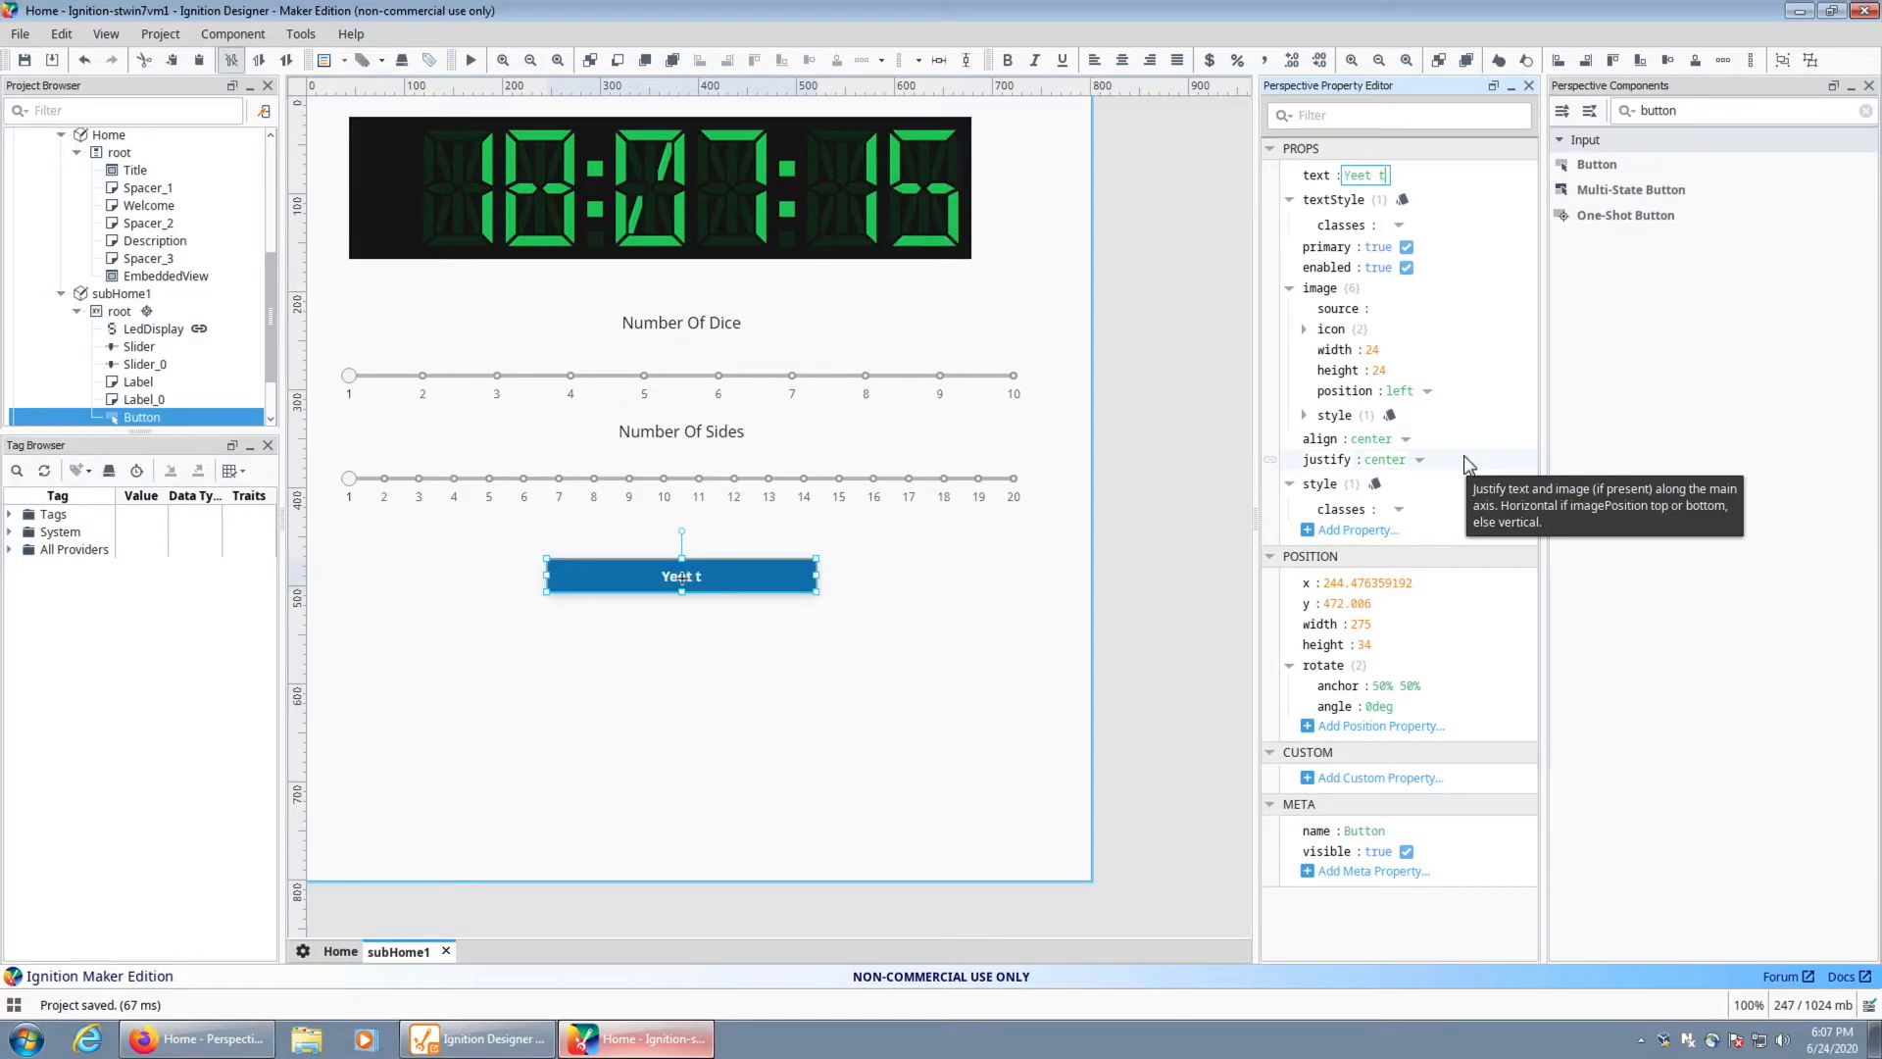
type(" dice!")
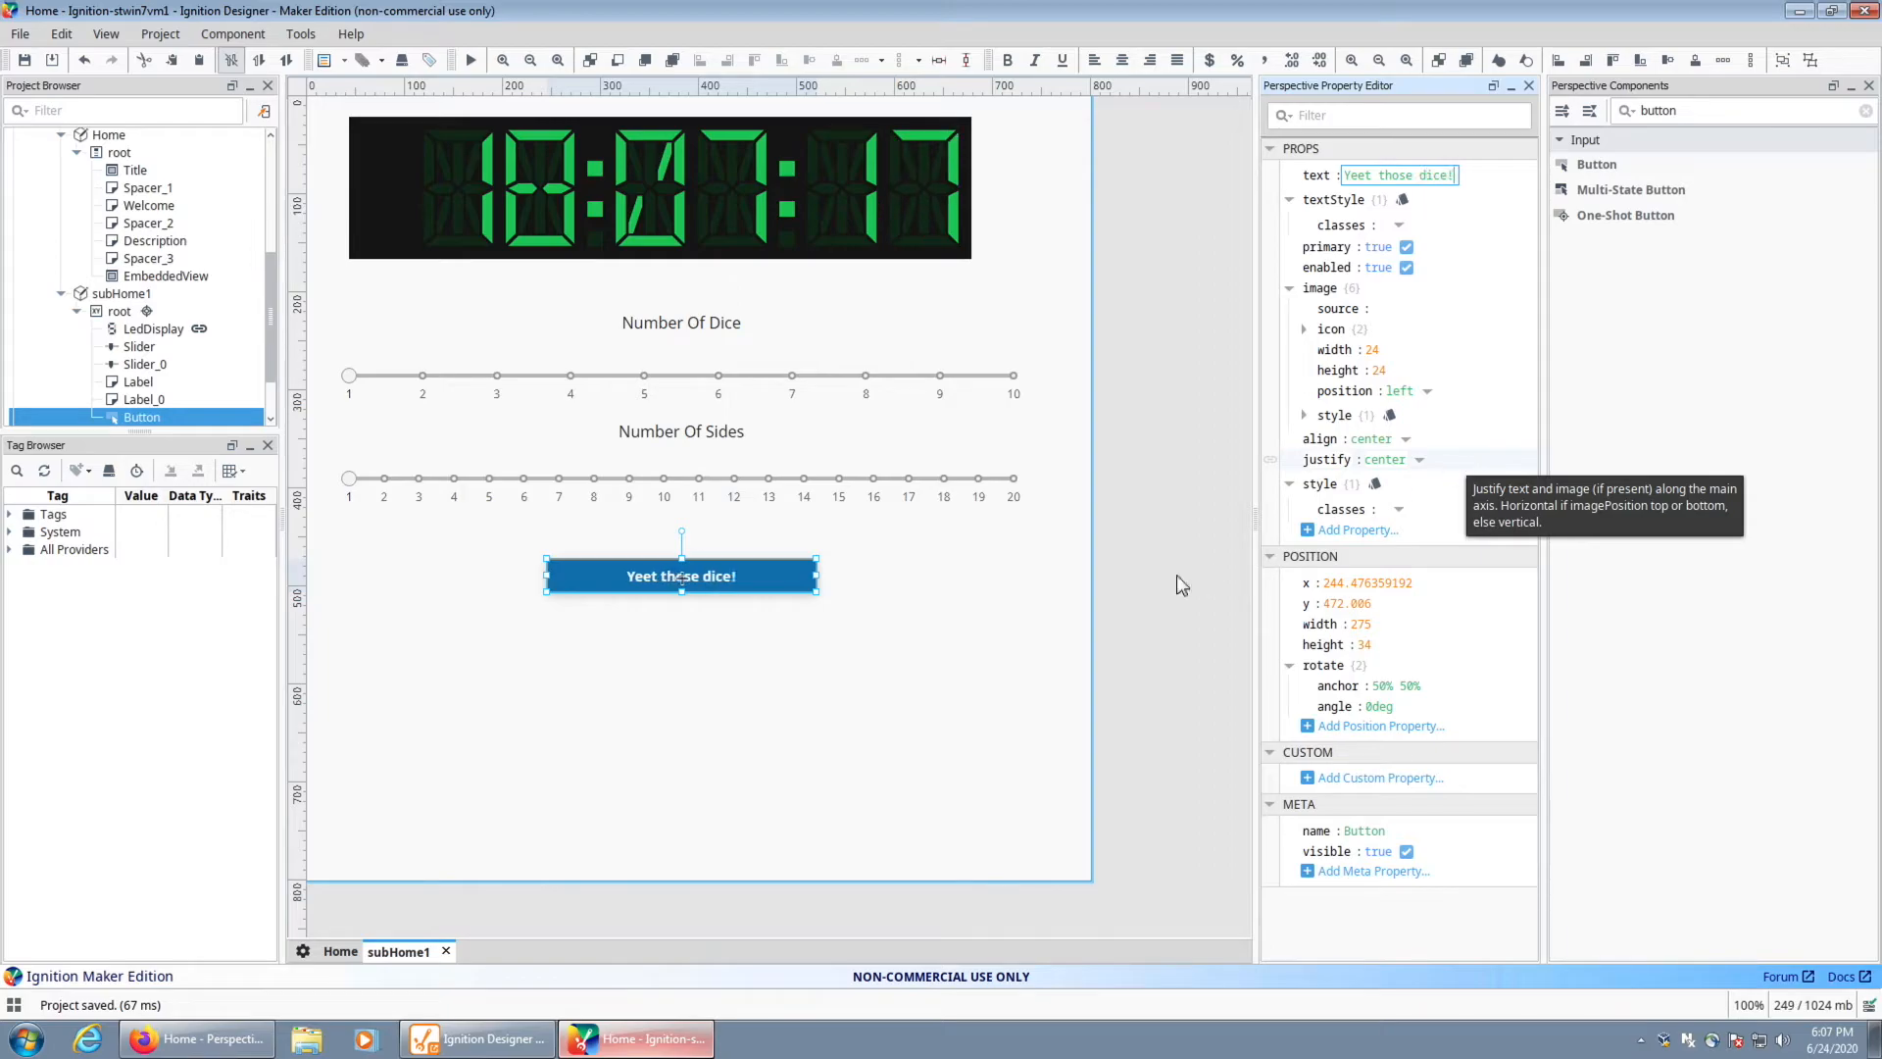
left_click(991, 634)
Find the LED Display component and place one about 305 by 115 below the button, at about x 220, y 533
left_click(1866, 110)
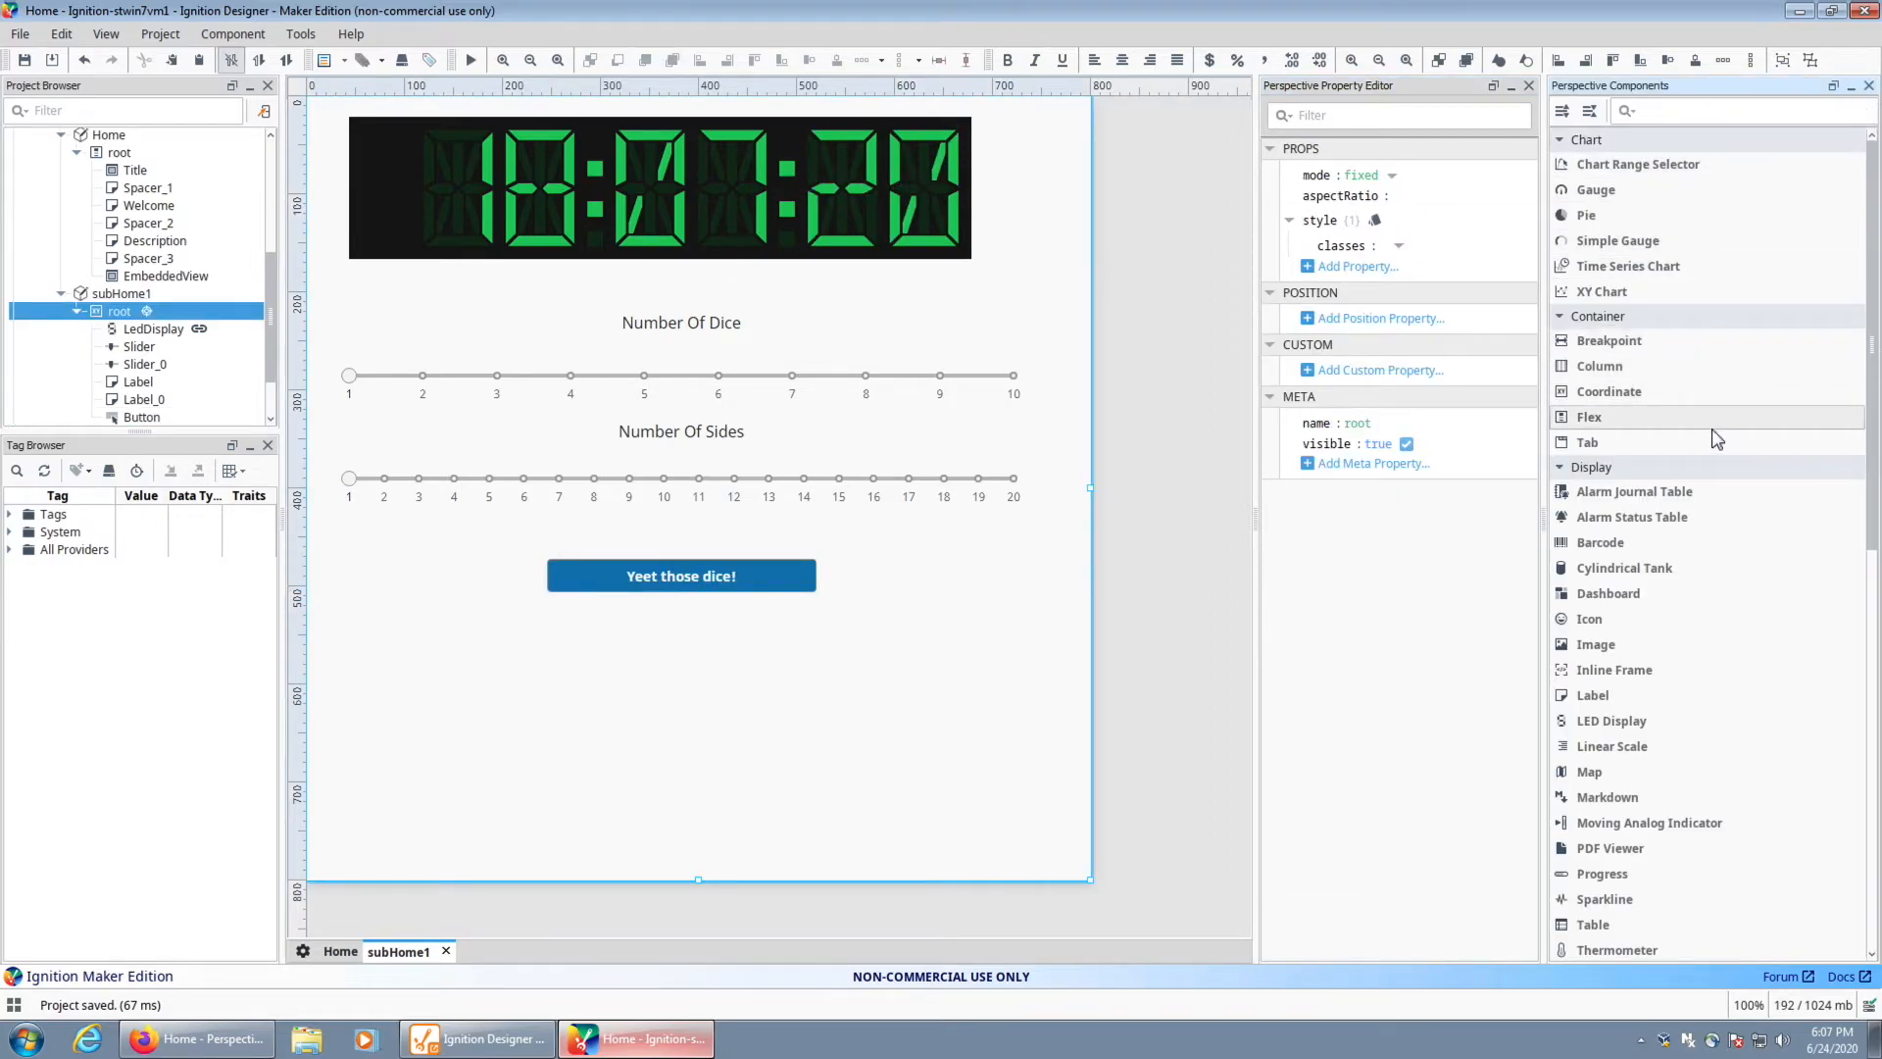
type("segm")
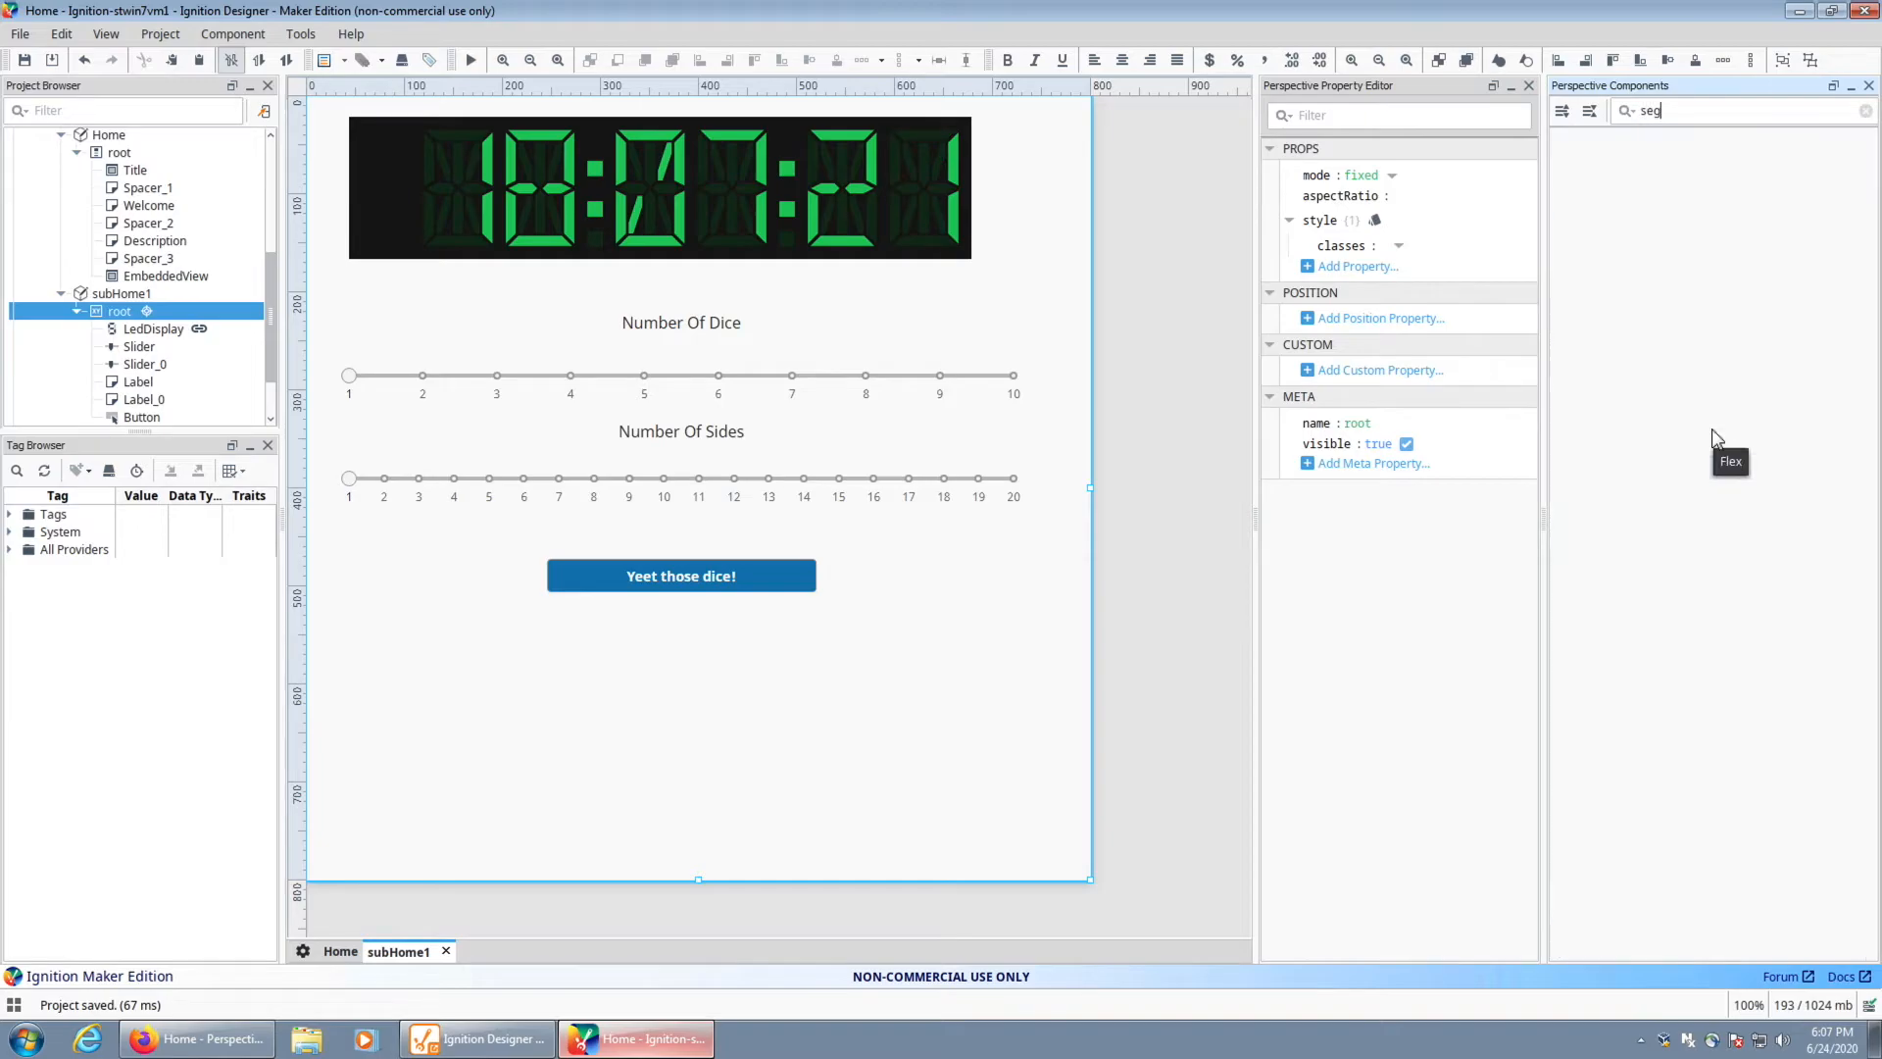
key("BackSpace")
key("BackSpace")
key("BackSpace")
type("led")
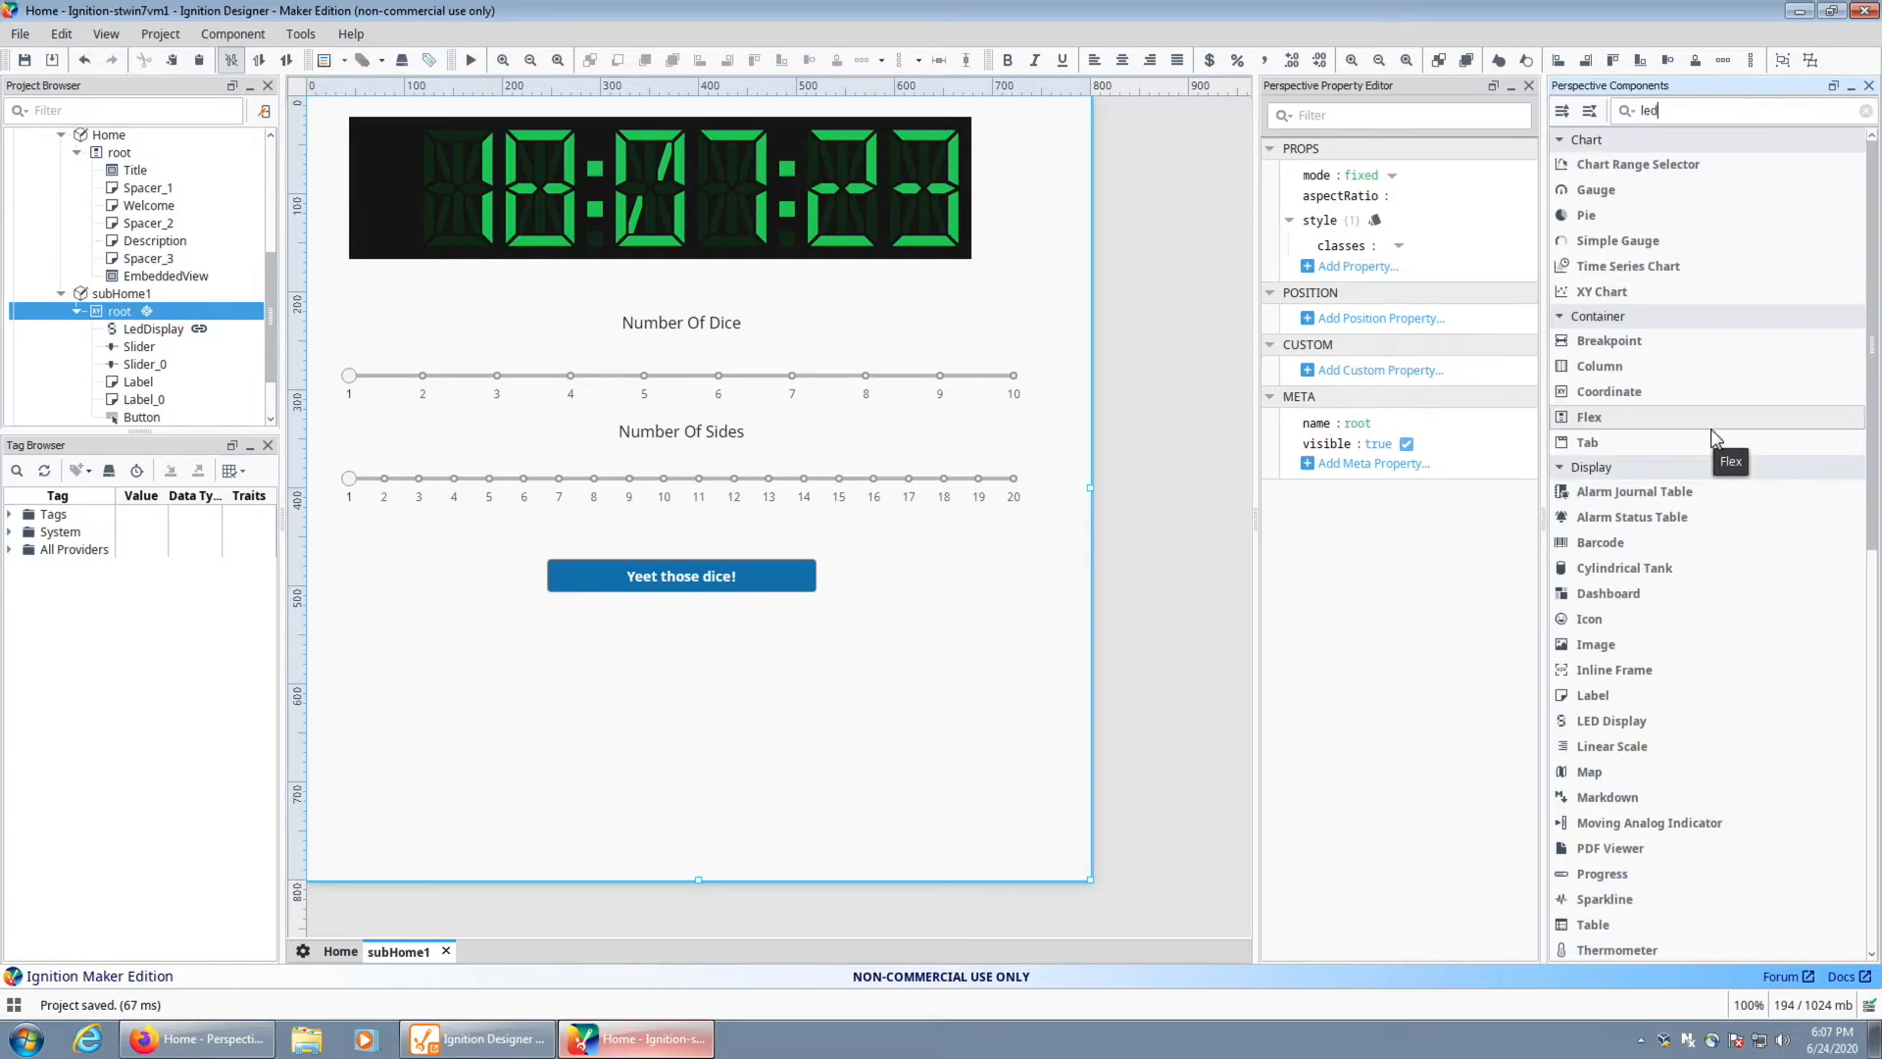
left_click(1643, 181)
left_click_drag(1642, 181, 545, 633)
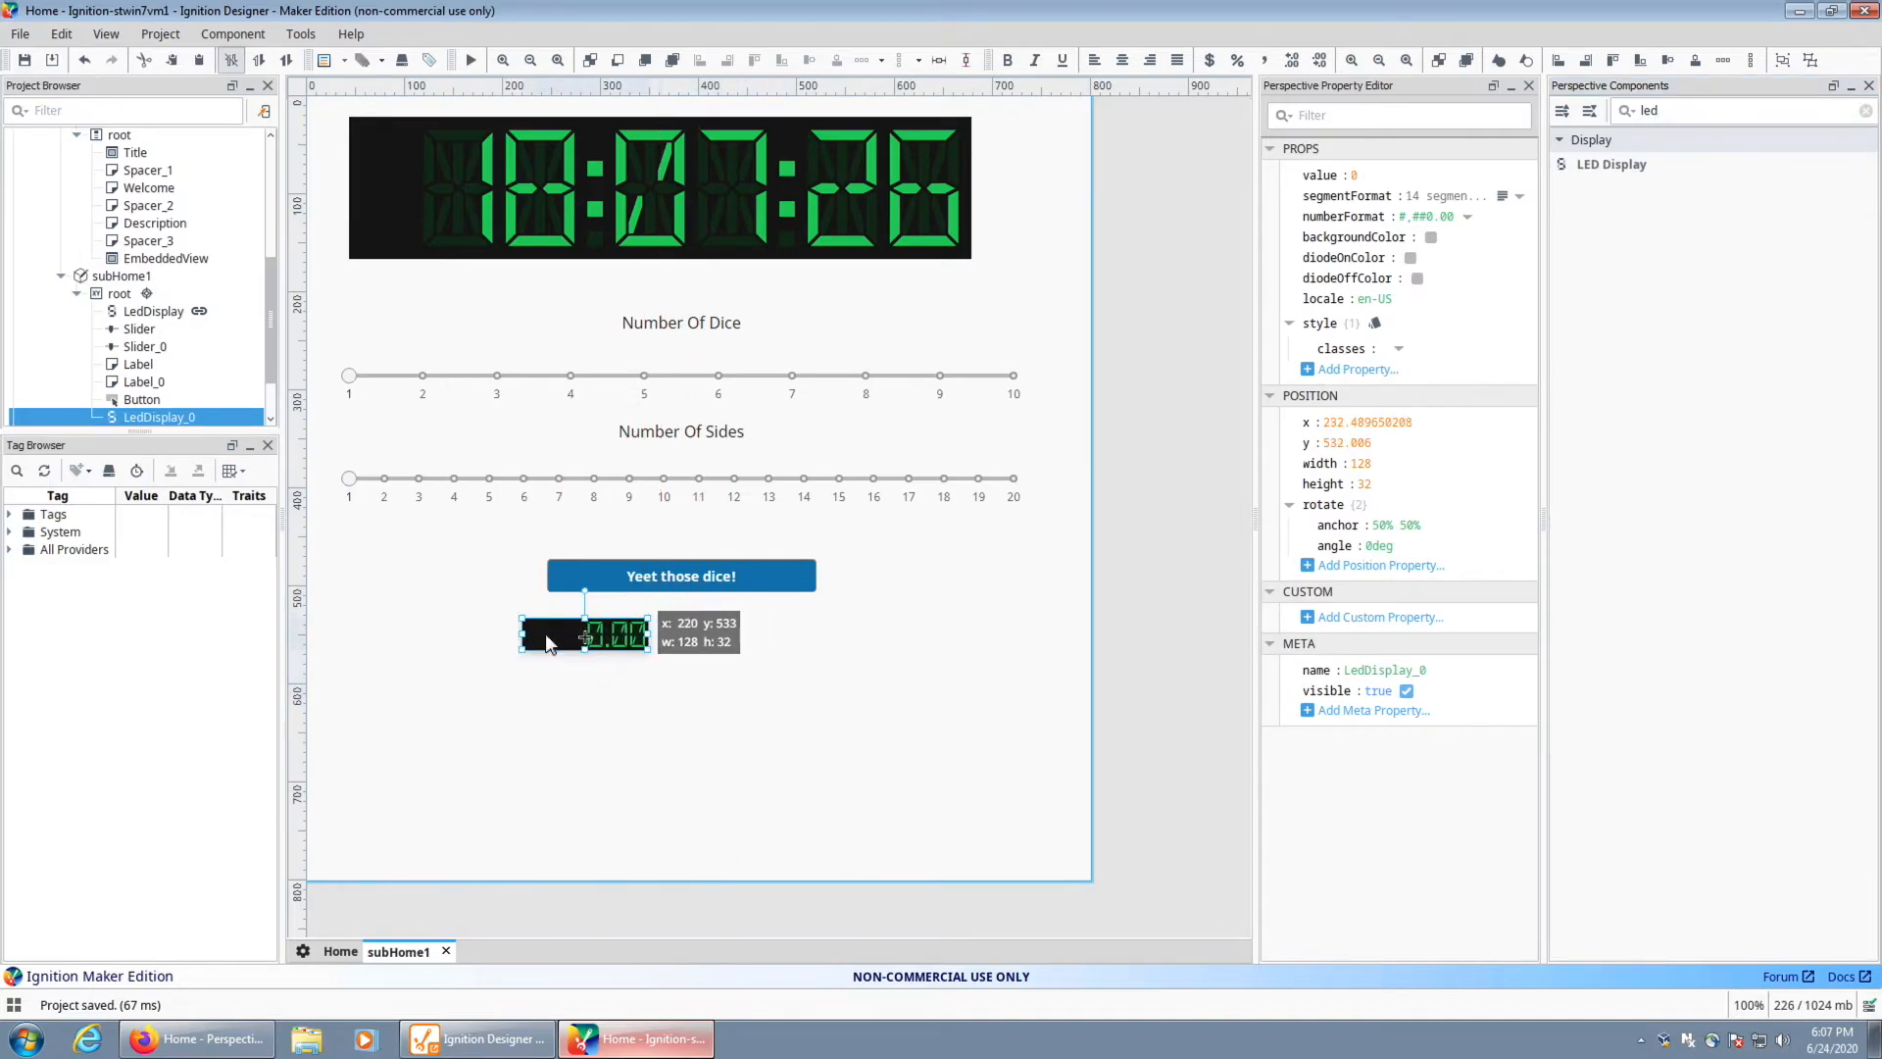
left_click_drag(723, 718, 822, 731)
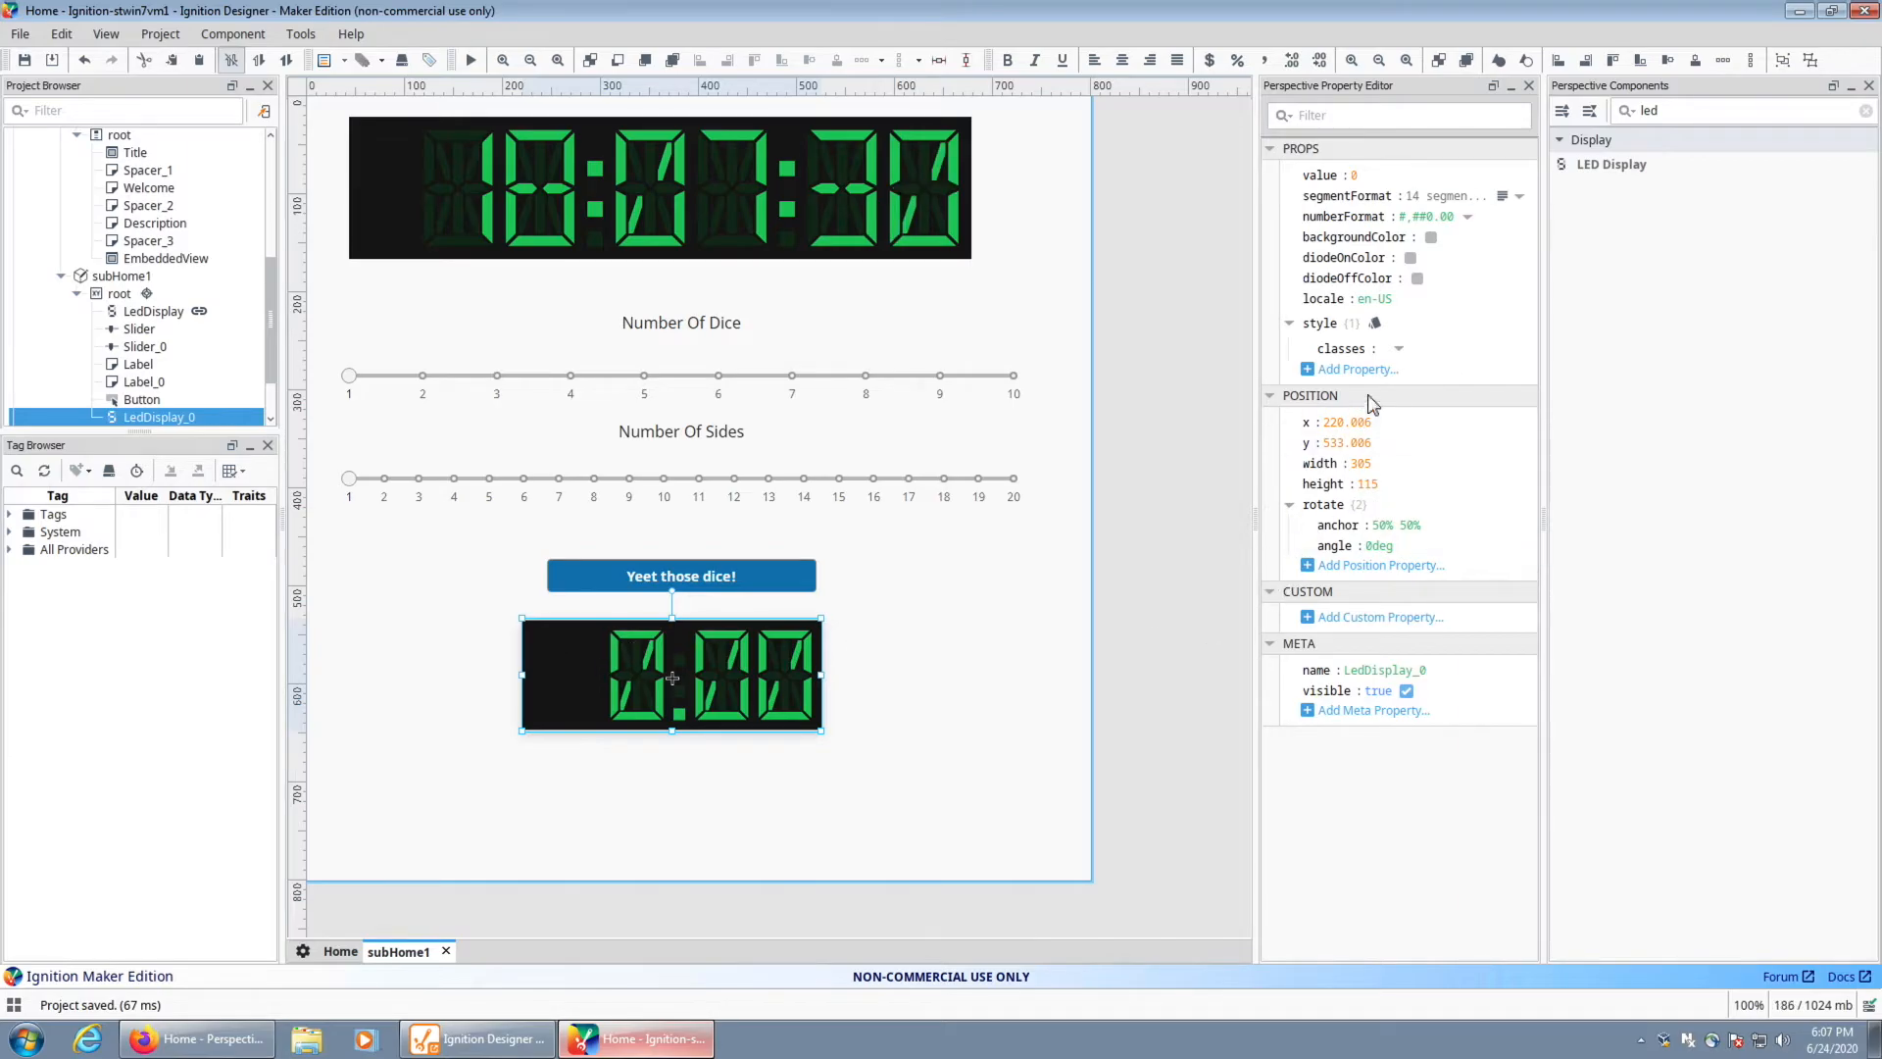
Set the new LED display's segment format to 7 segment and its number format to 00
left_click(1435, 195)
left_click(1519, 197)
left_click(1481, 219)
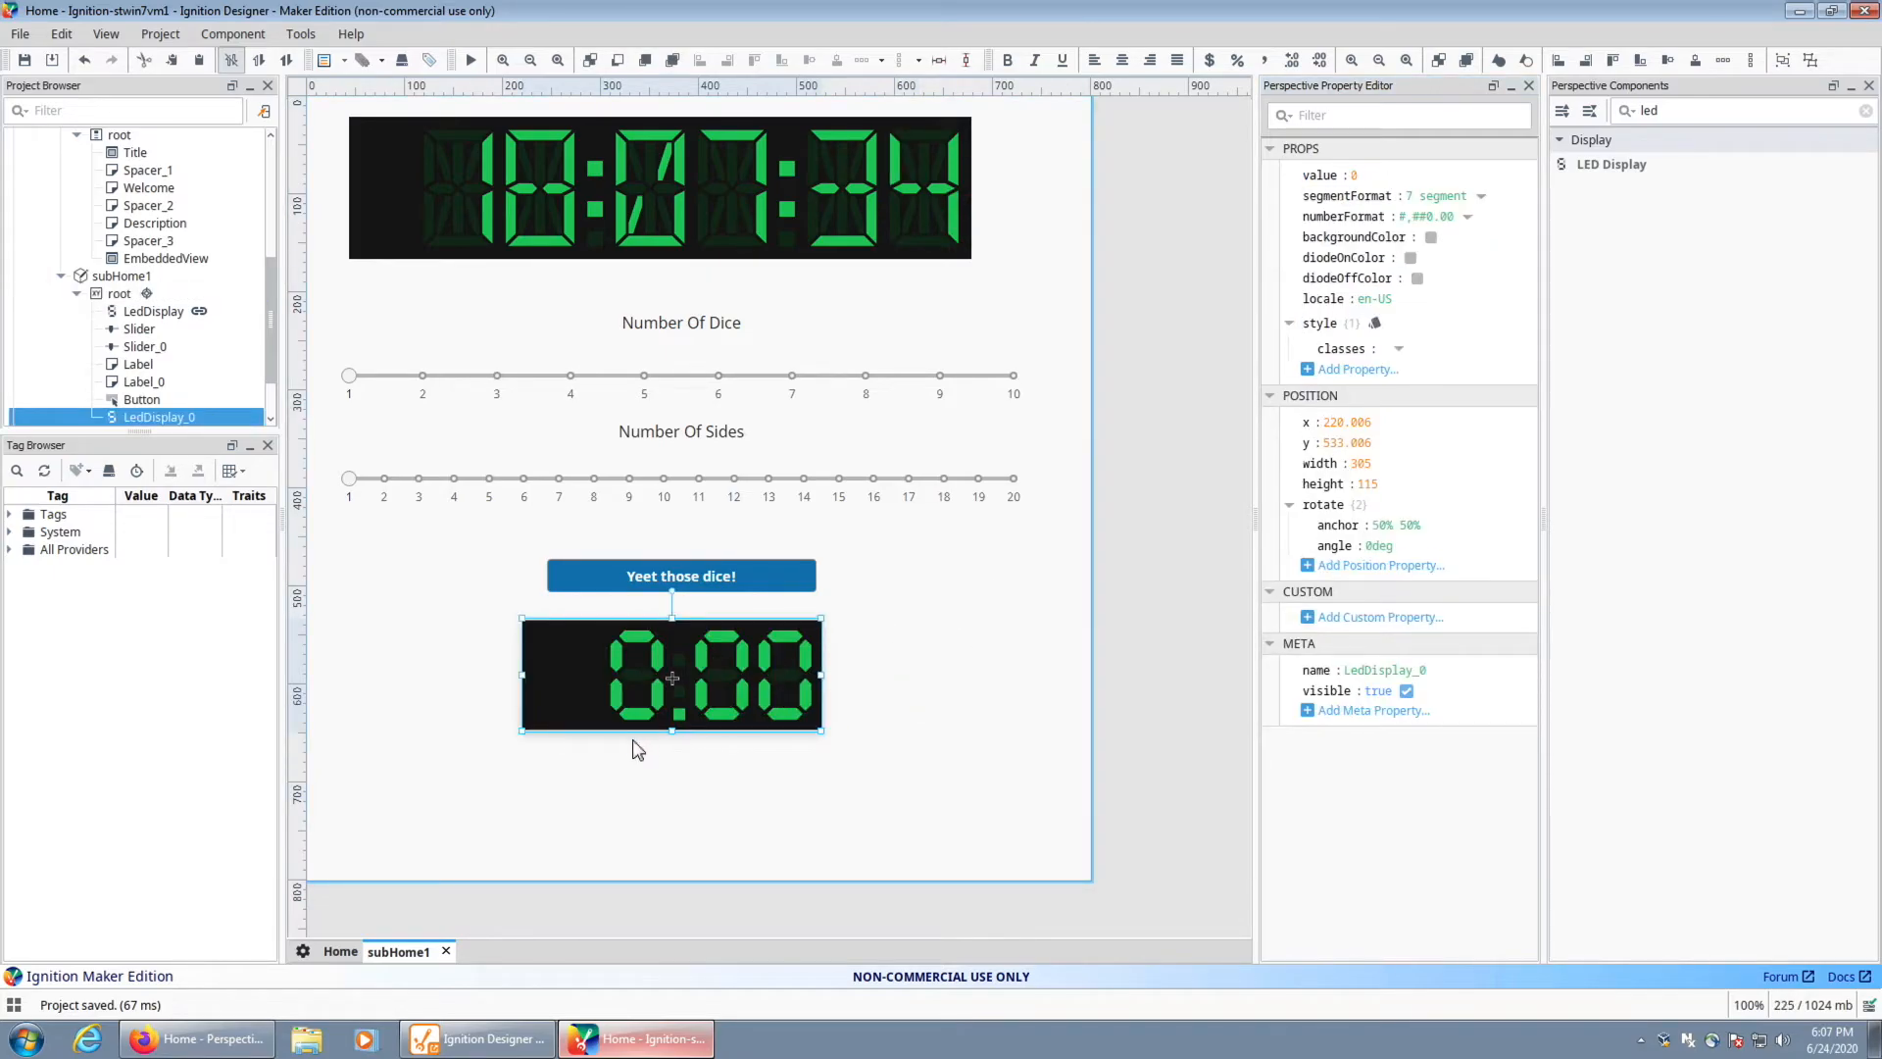
left_click(1431, 216)
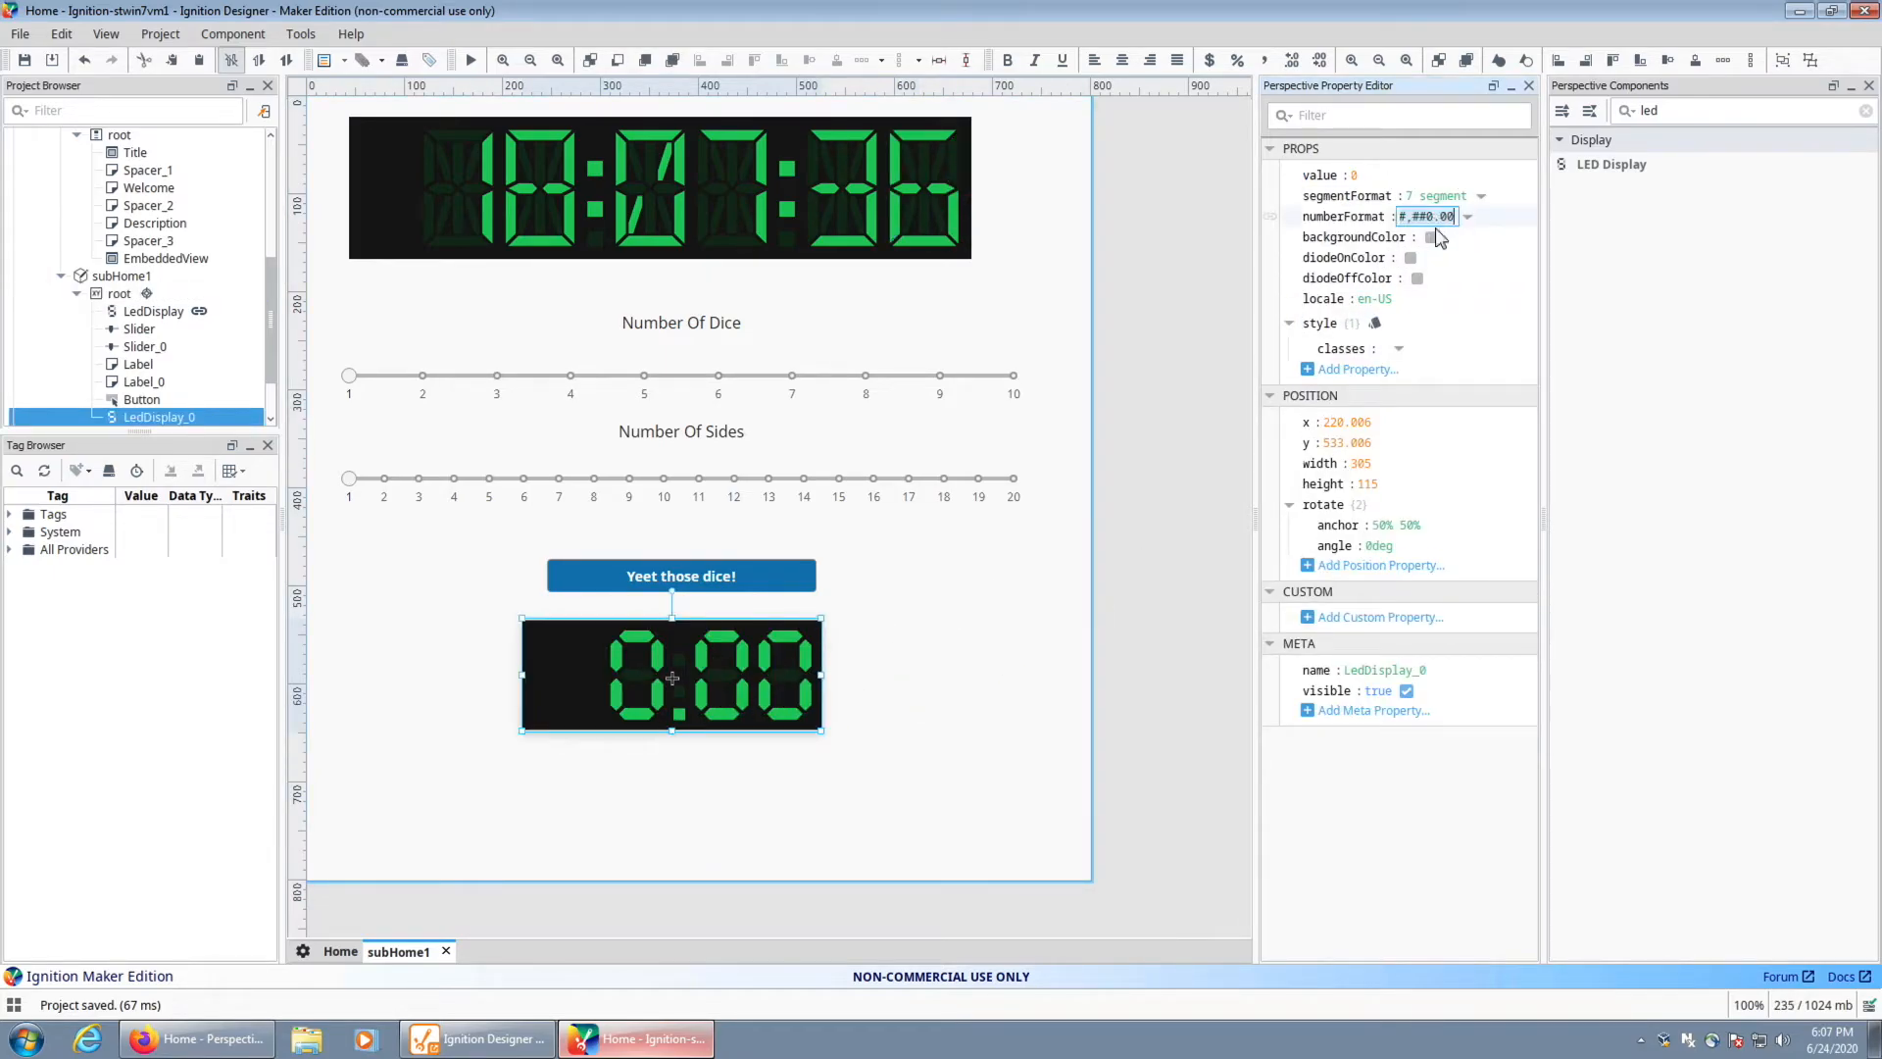
key("BackSpace")
type("00")
left_click(981, 715)
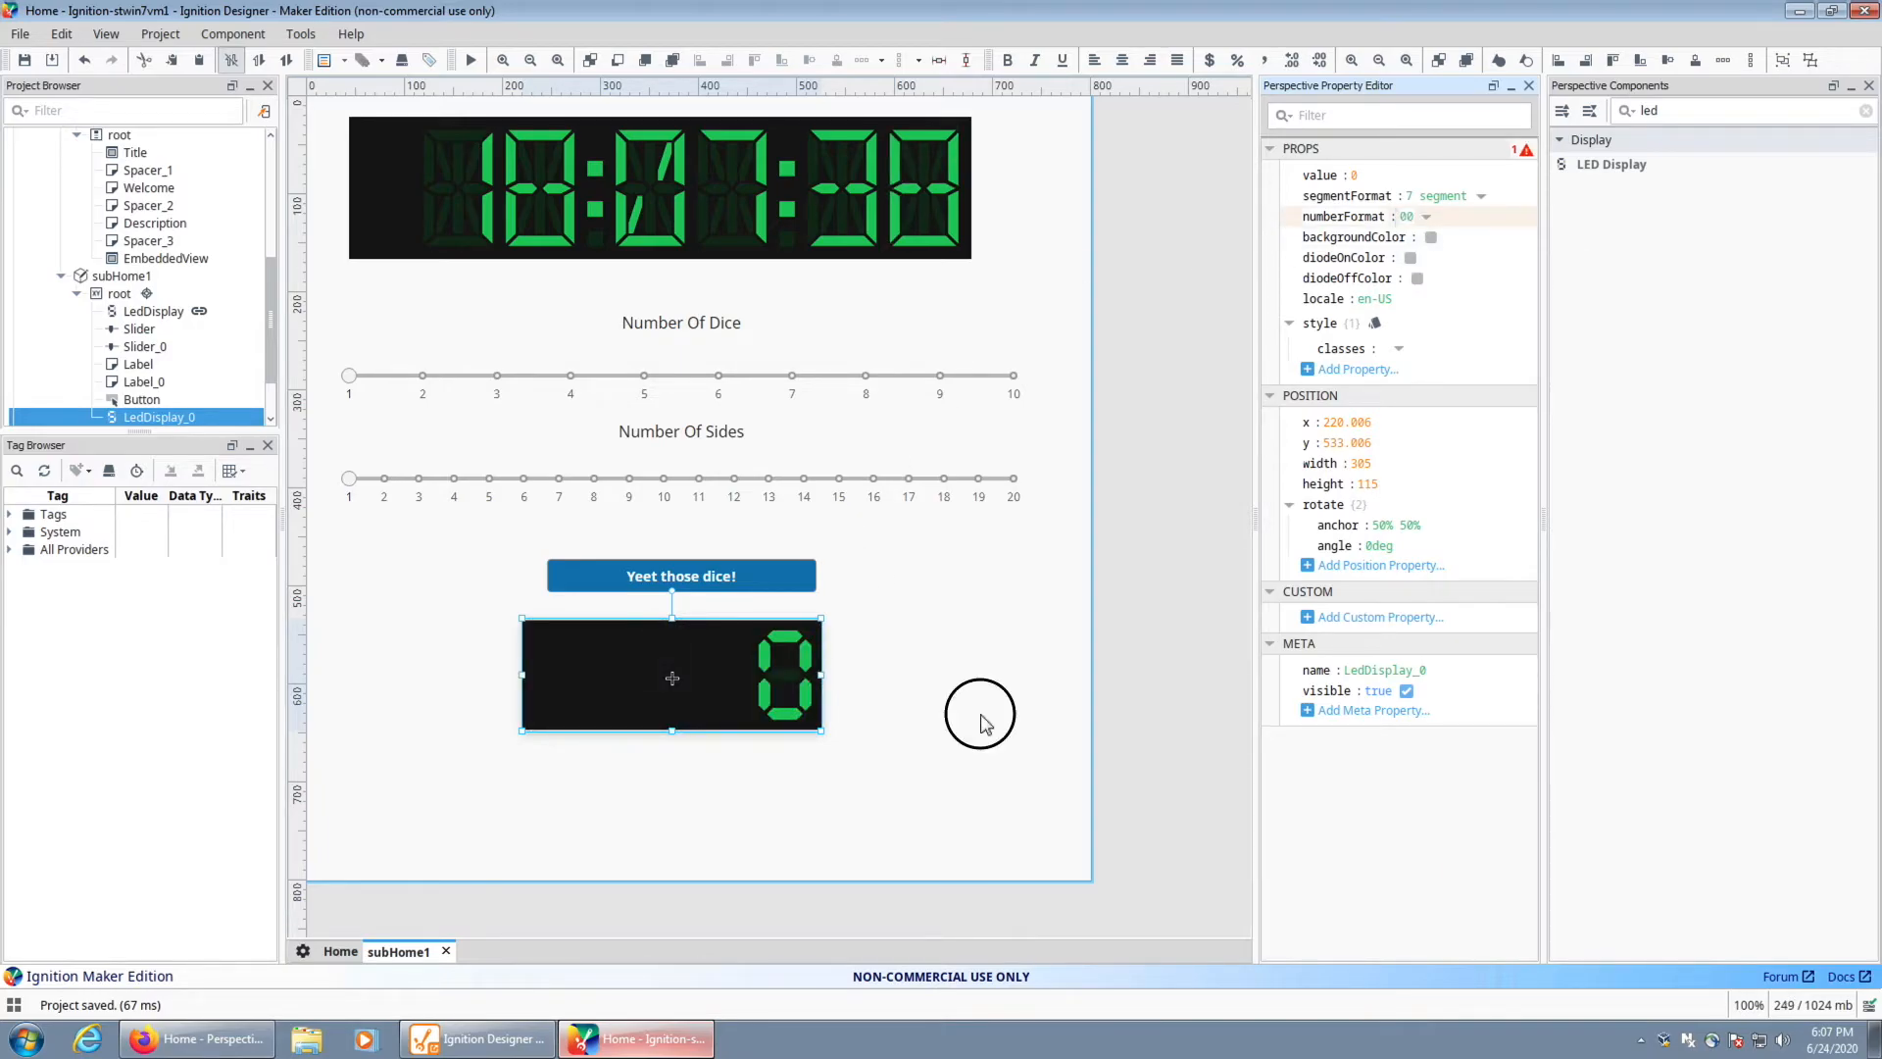
Move the new LED display to about x 229, y 536 so it is centred under the button
left_click(638, 674)
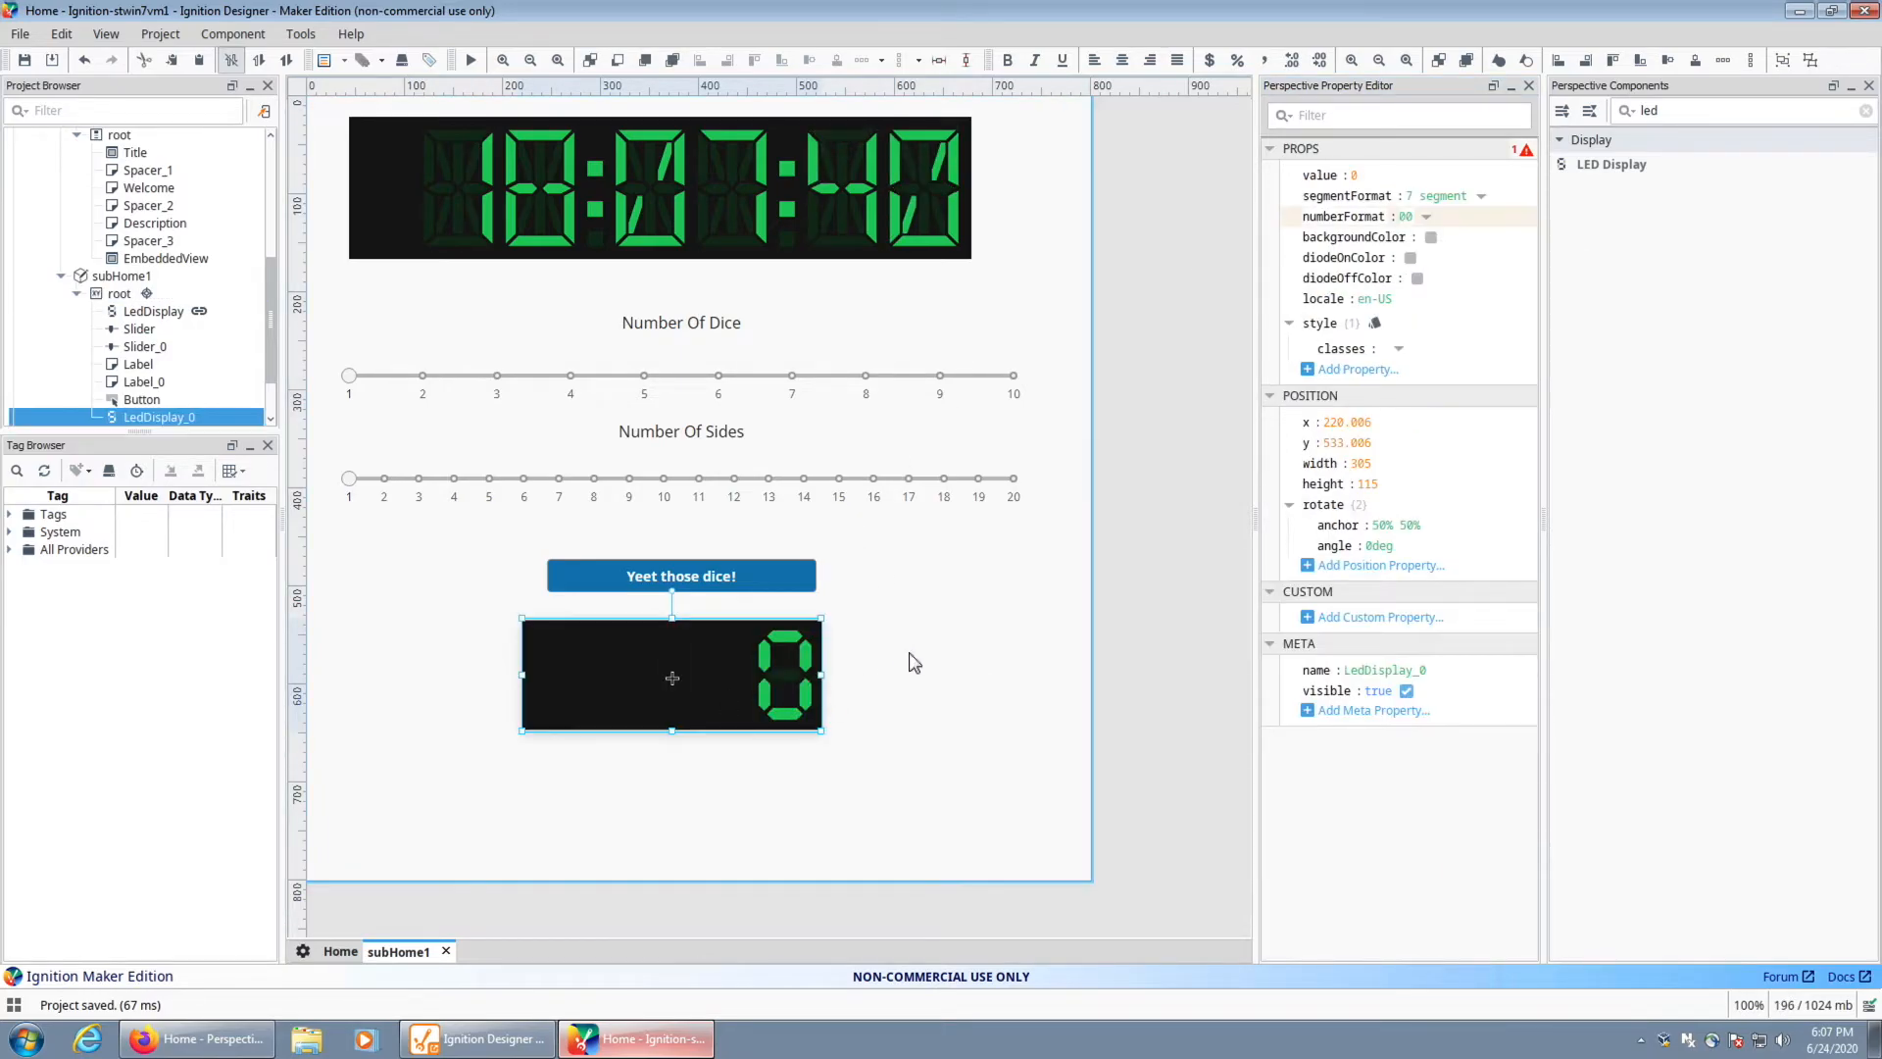
left_click(802, 583)
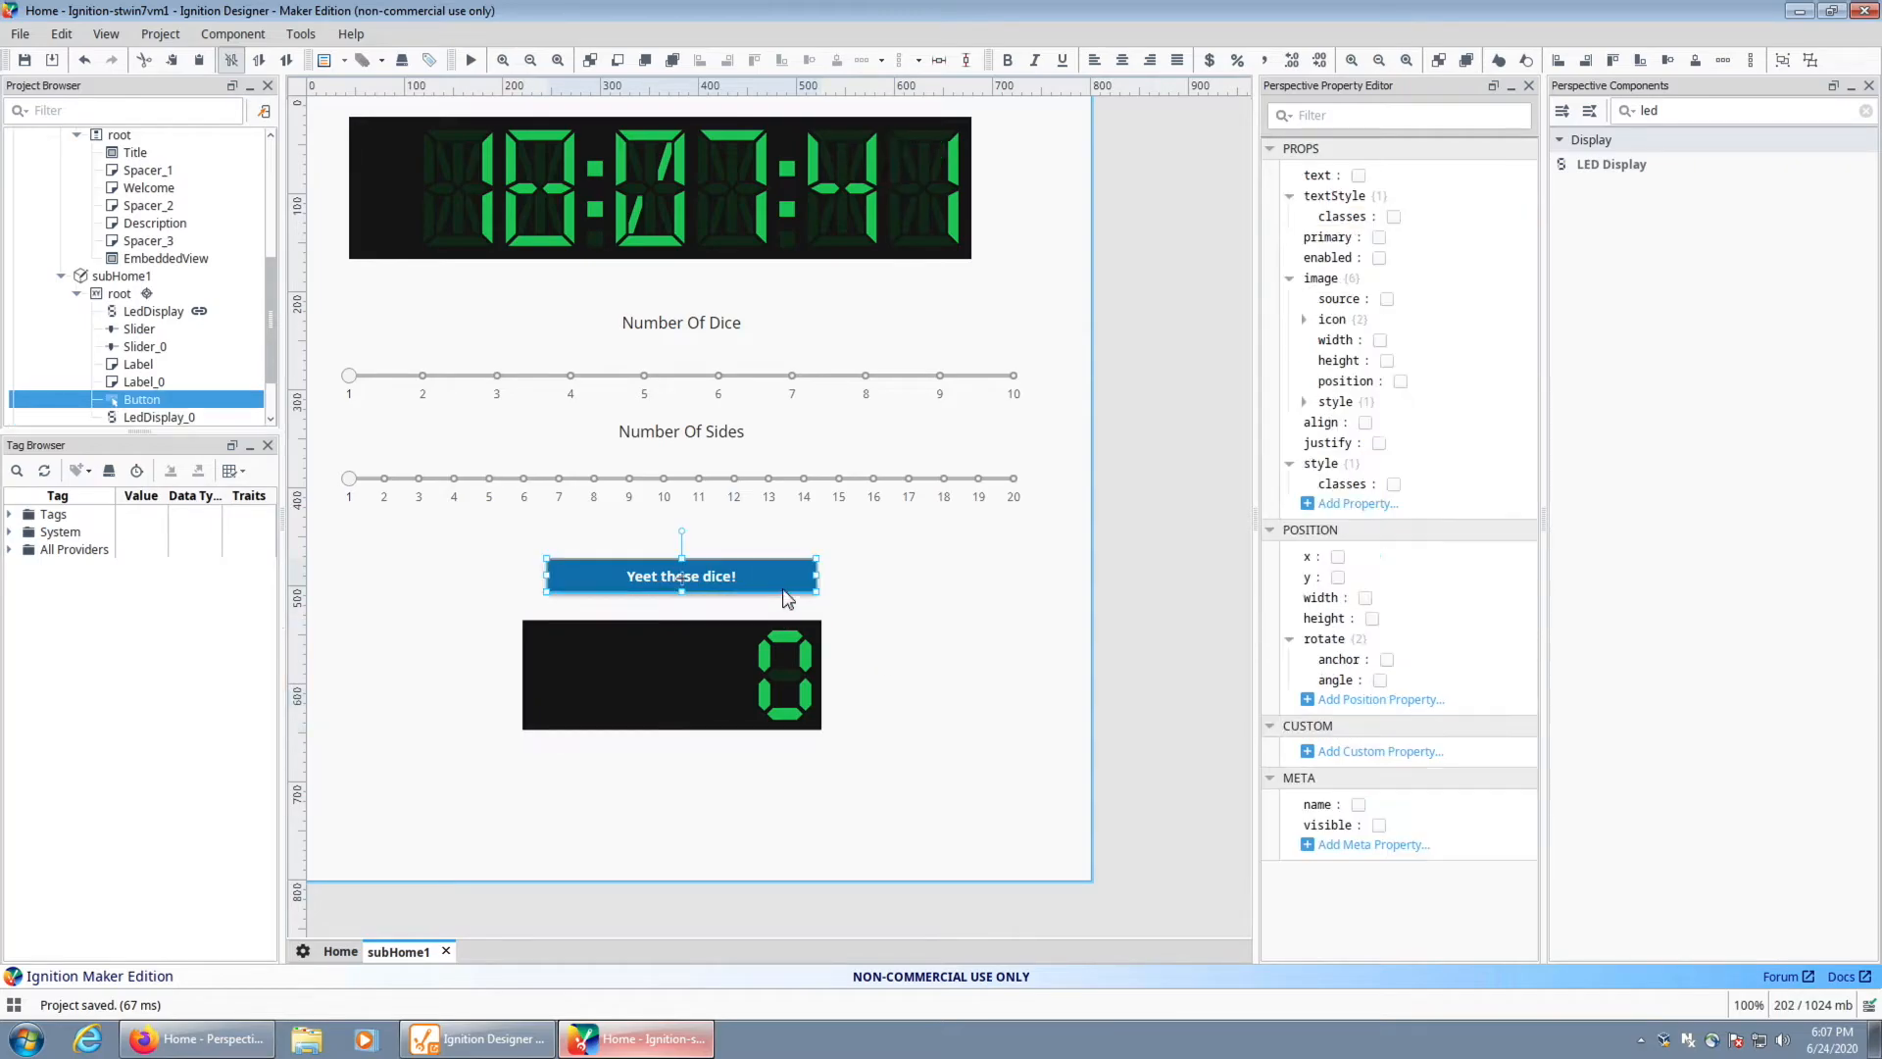
left_click(731, 688)
left_click_drag(732, 688, 737, 692)
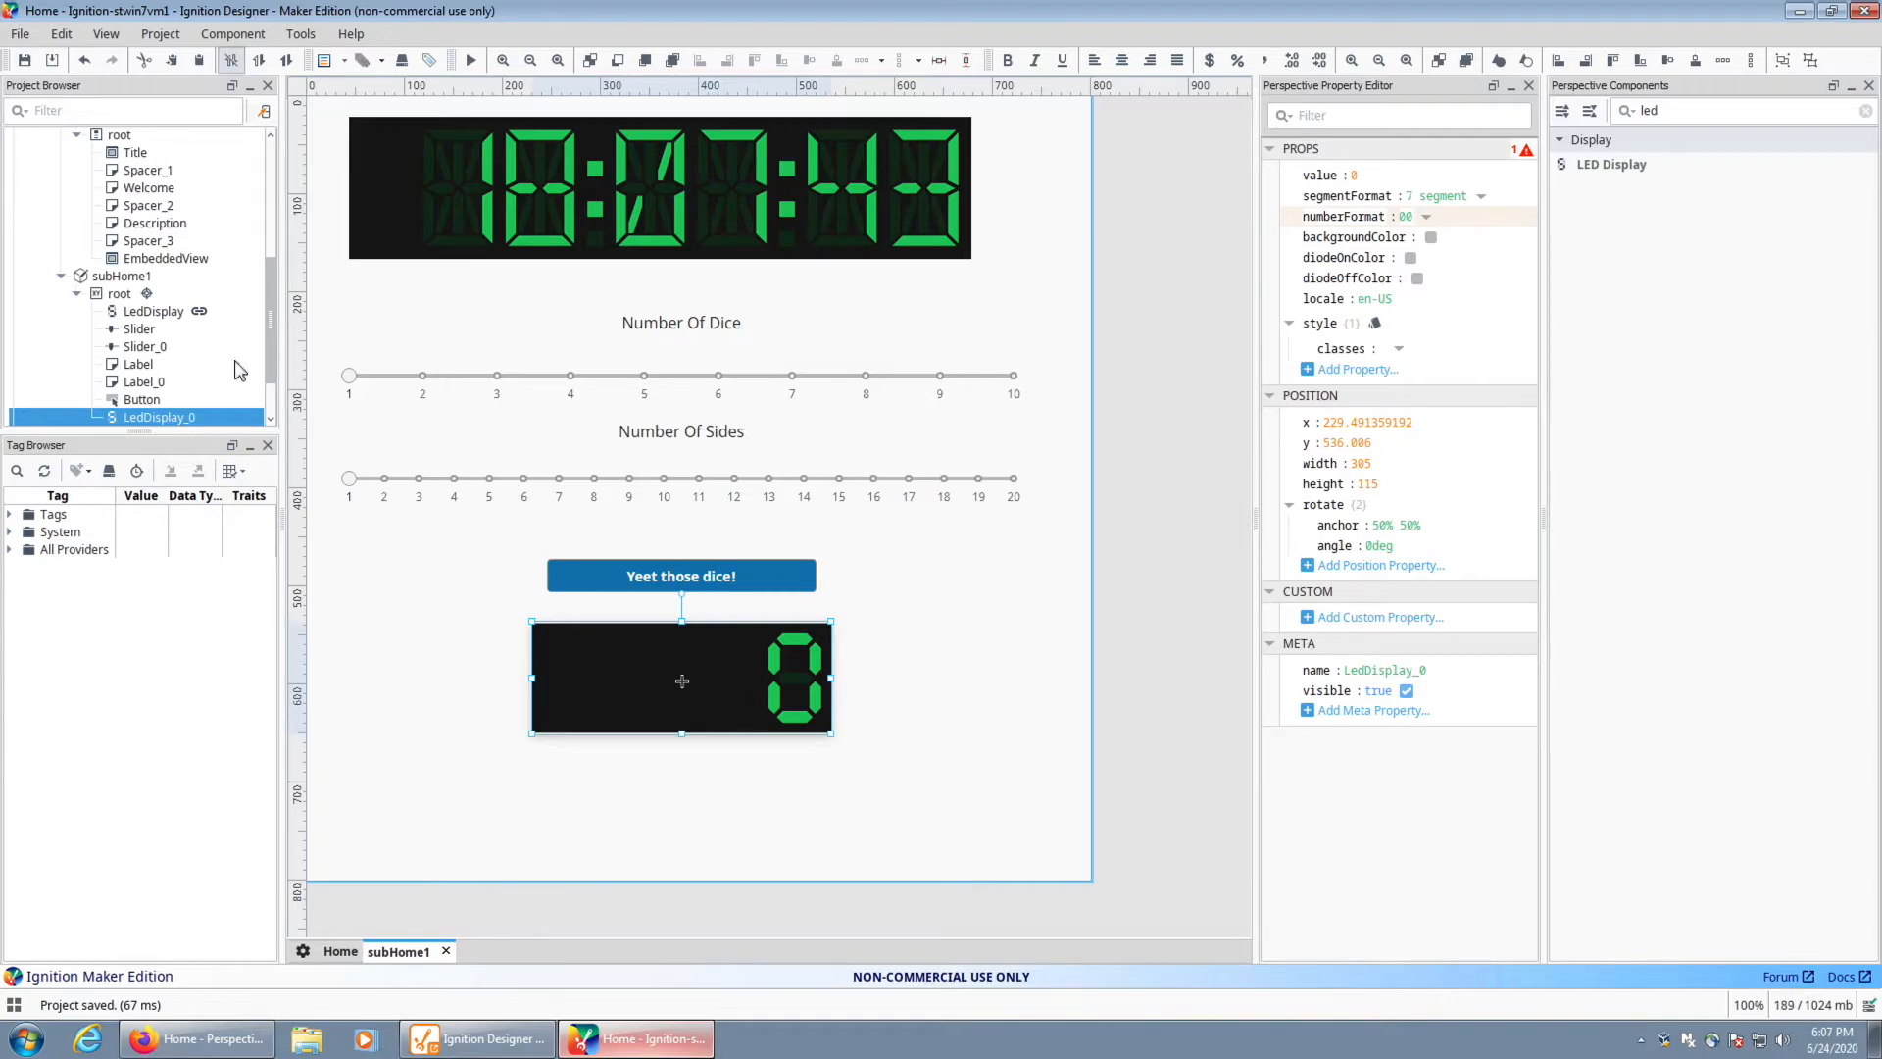
Rename the Number Of Dice slider component as nDice
left_click(139, 330)
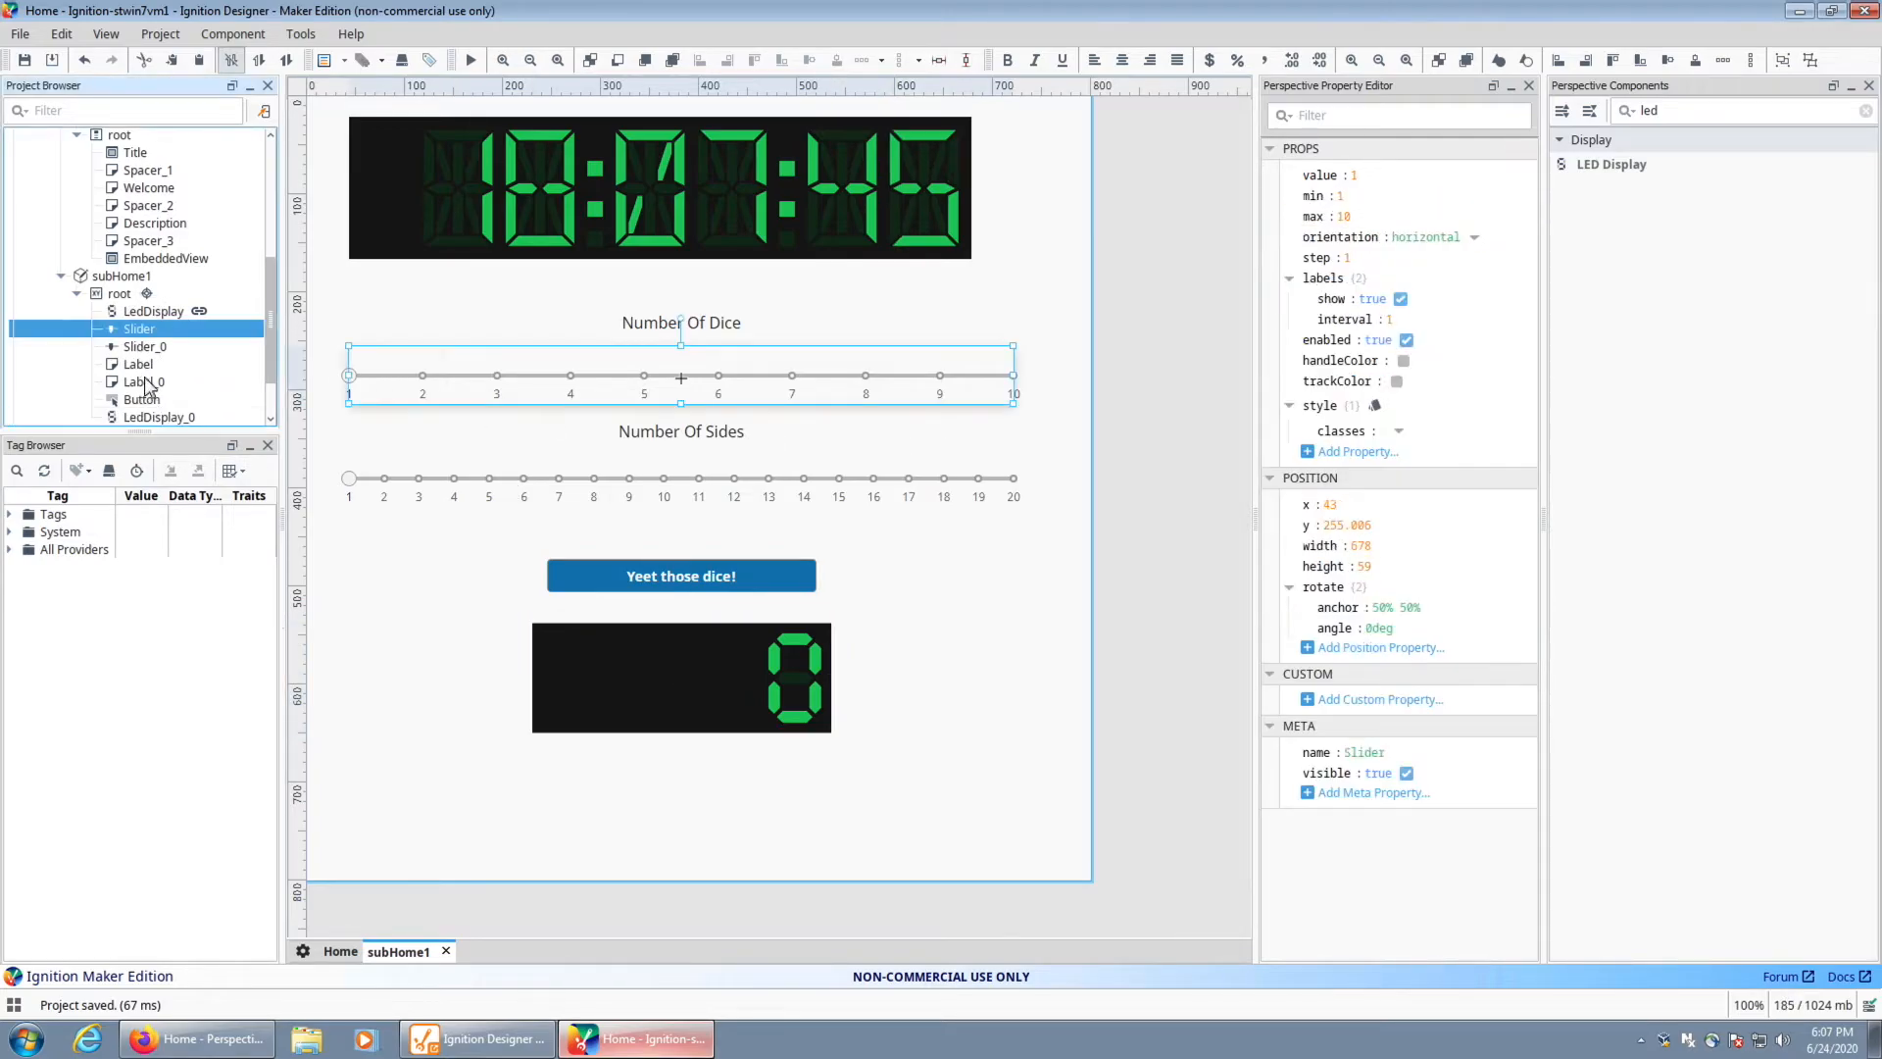
right_click(152, 338)
left_click(197, 380)
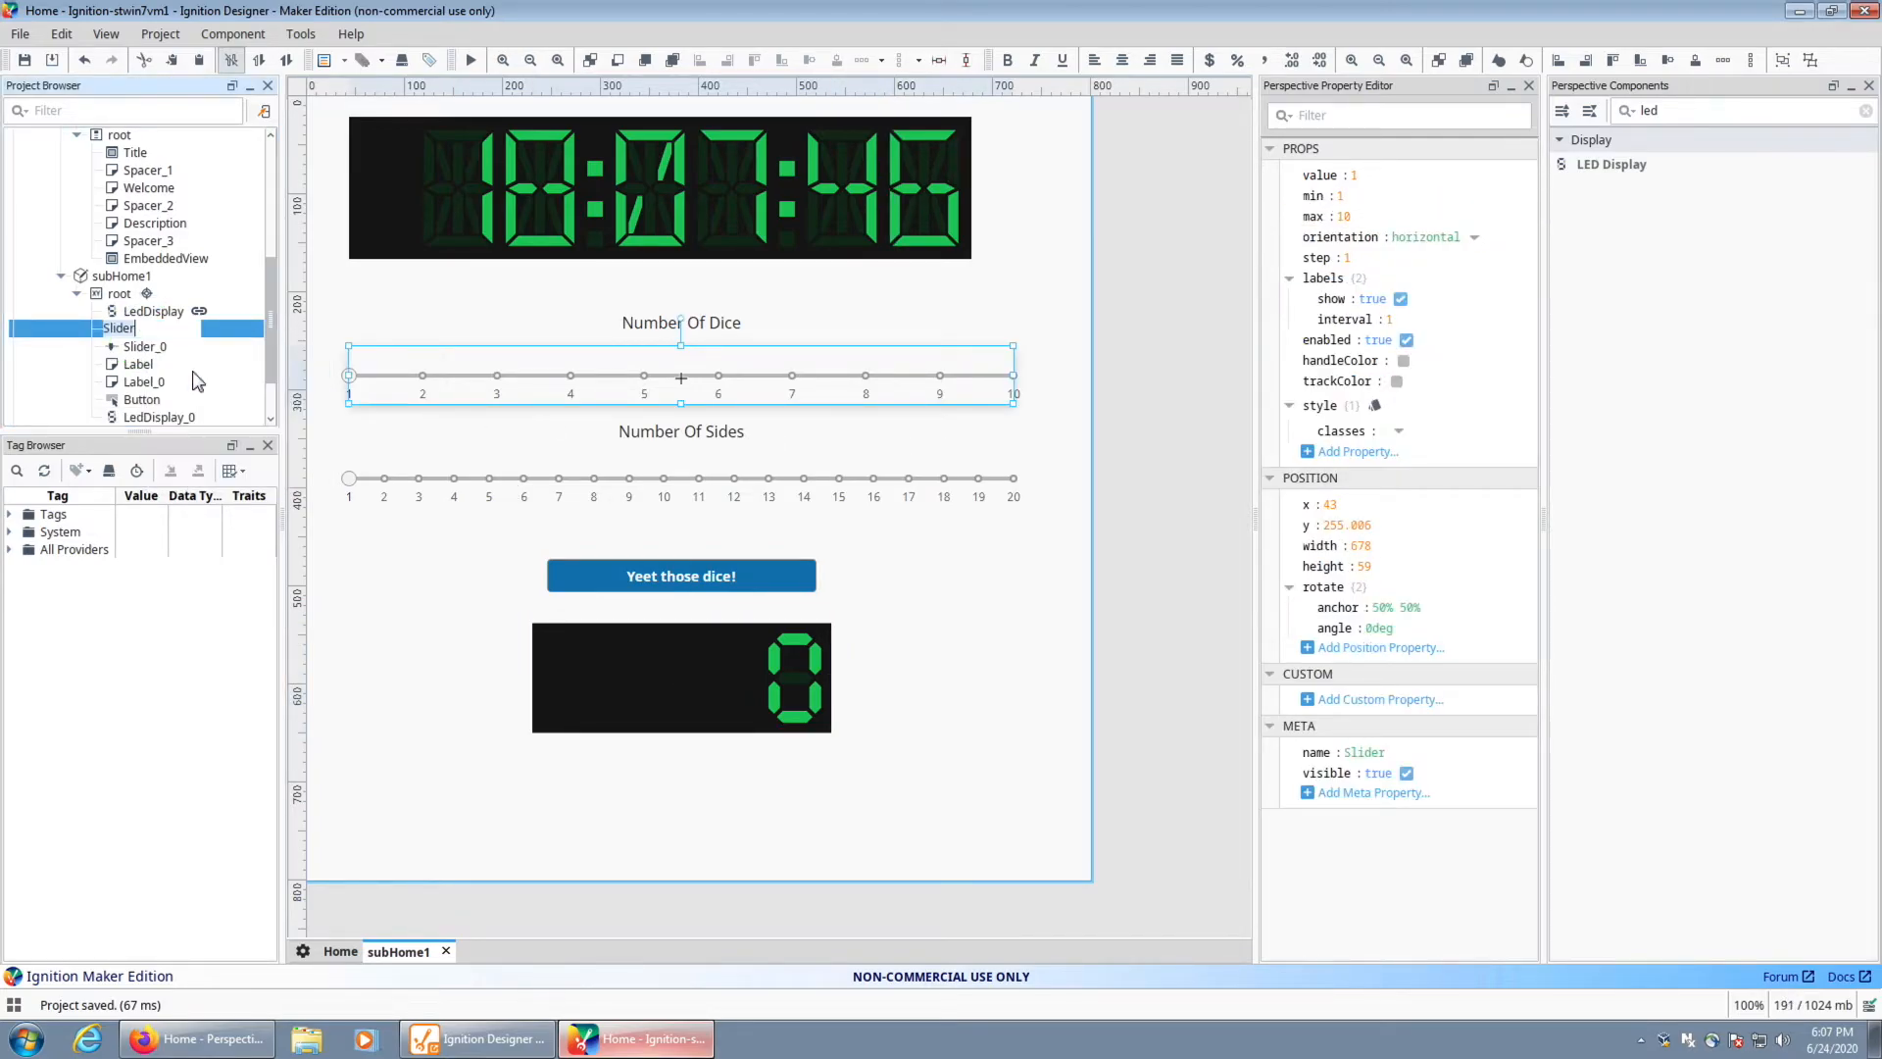
type("n")
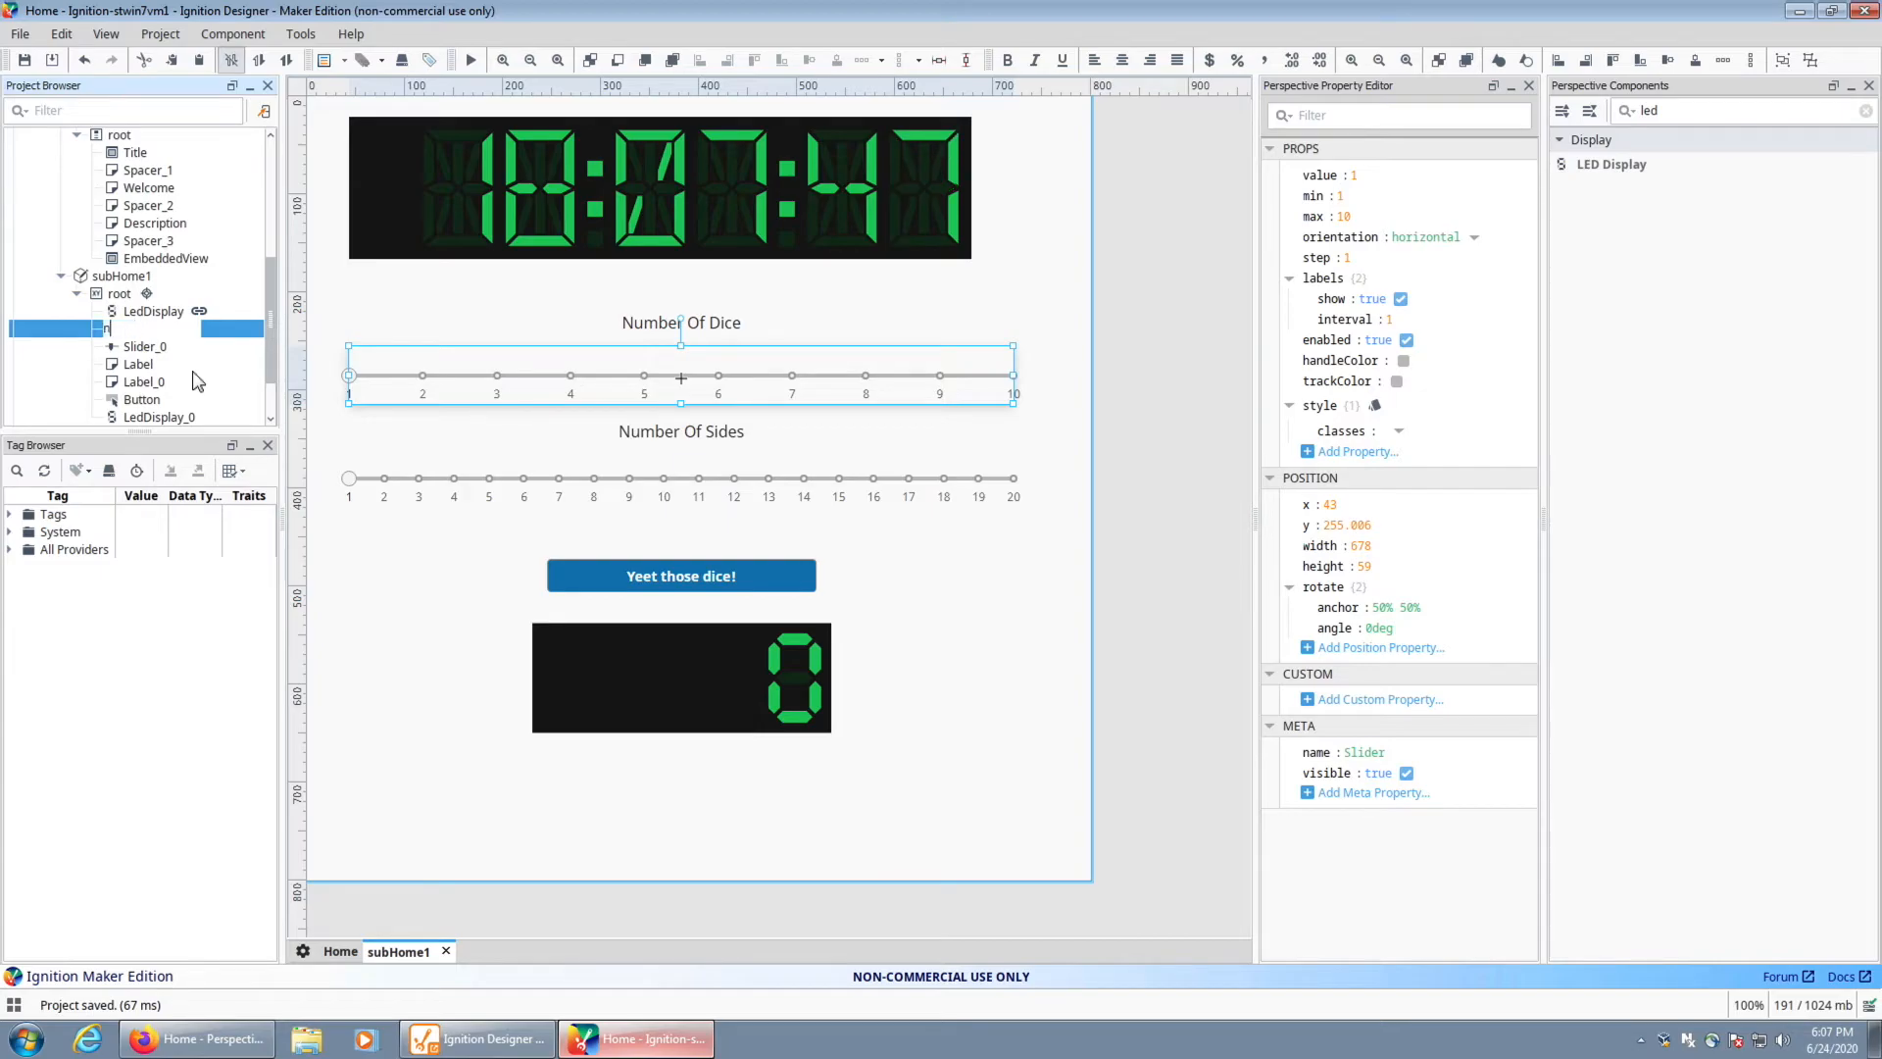
type("D")
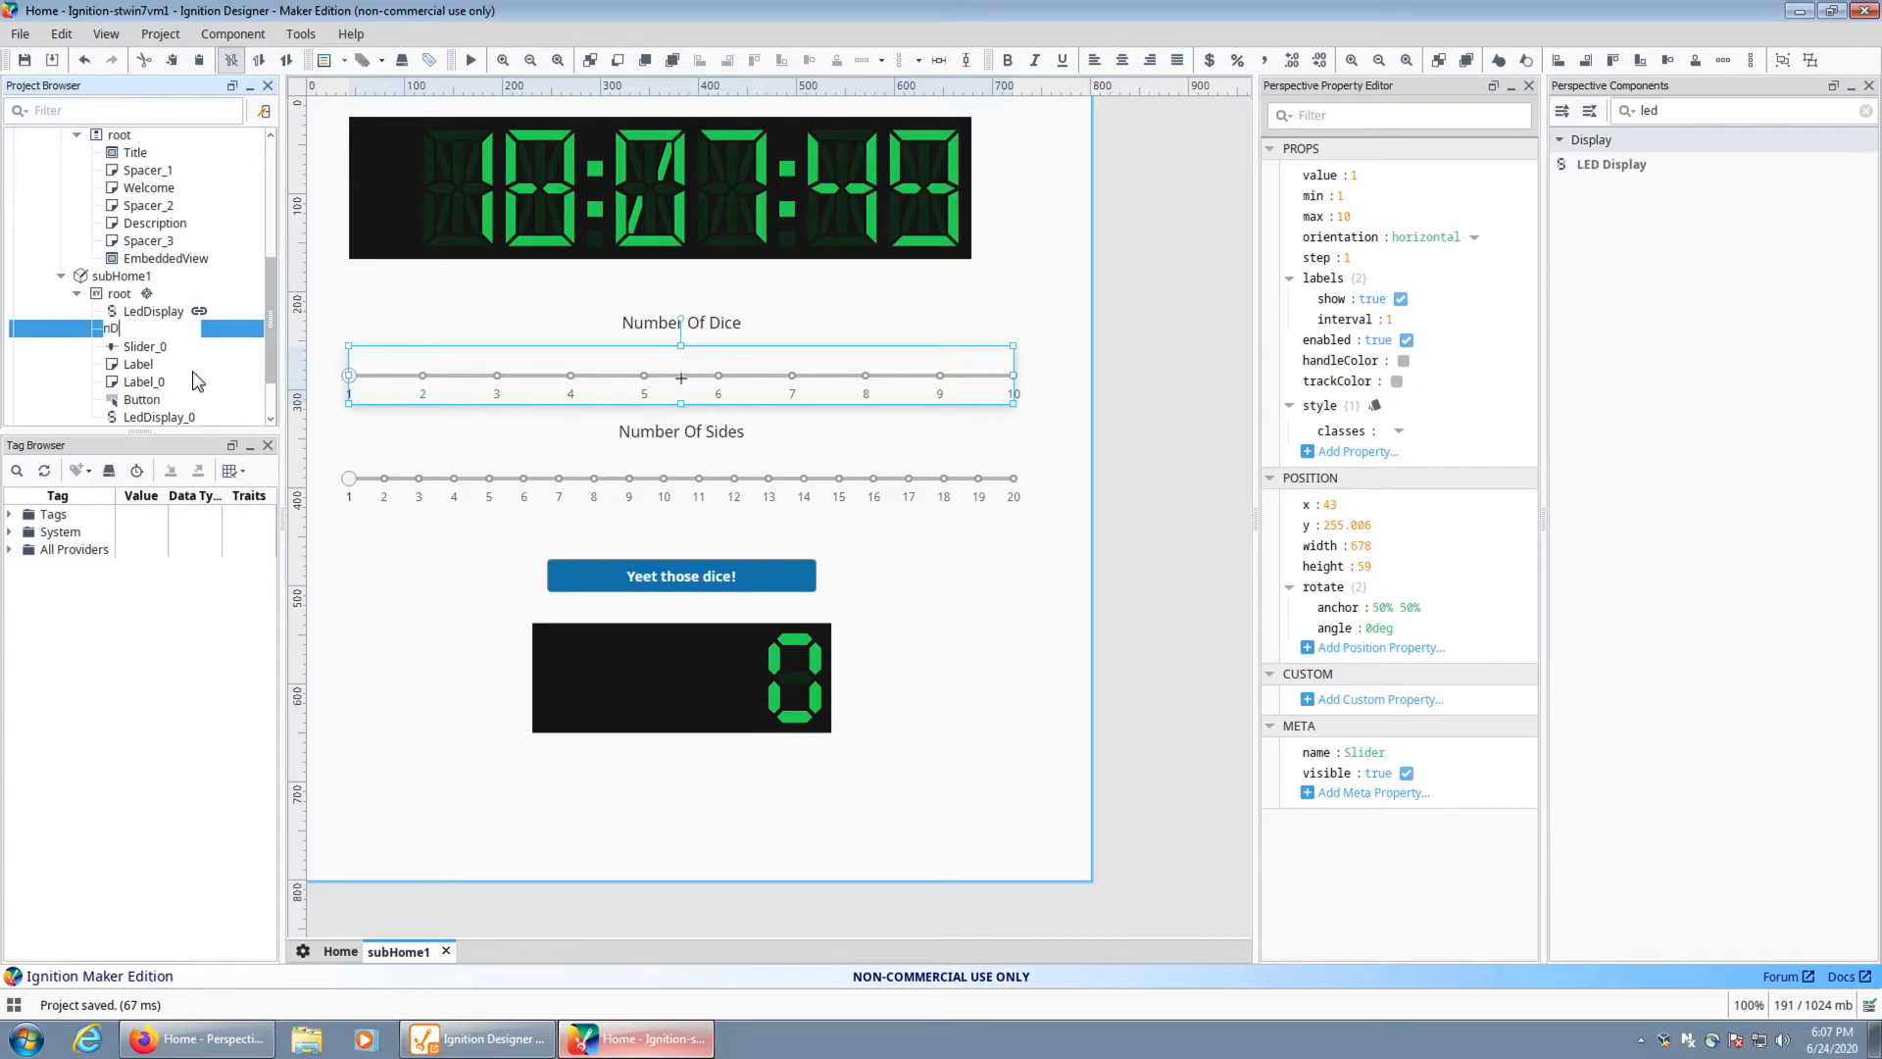
type("ice")
key("Return")
Rename the Number Of Sides slider component as nSides
scroll(162, 367, "down", 3)
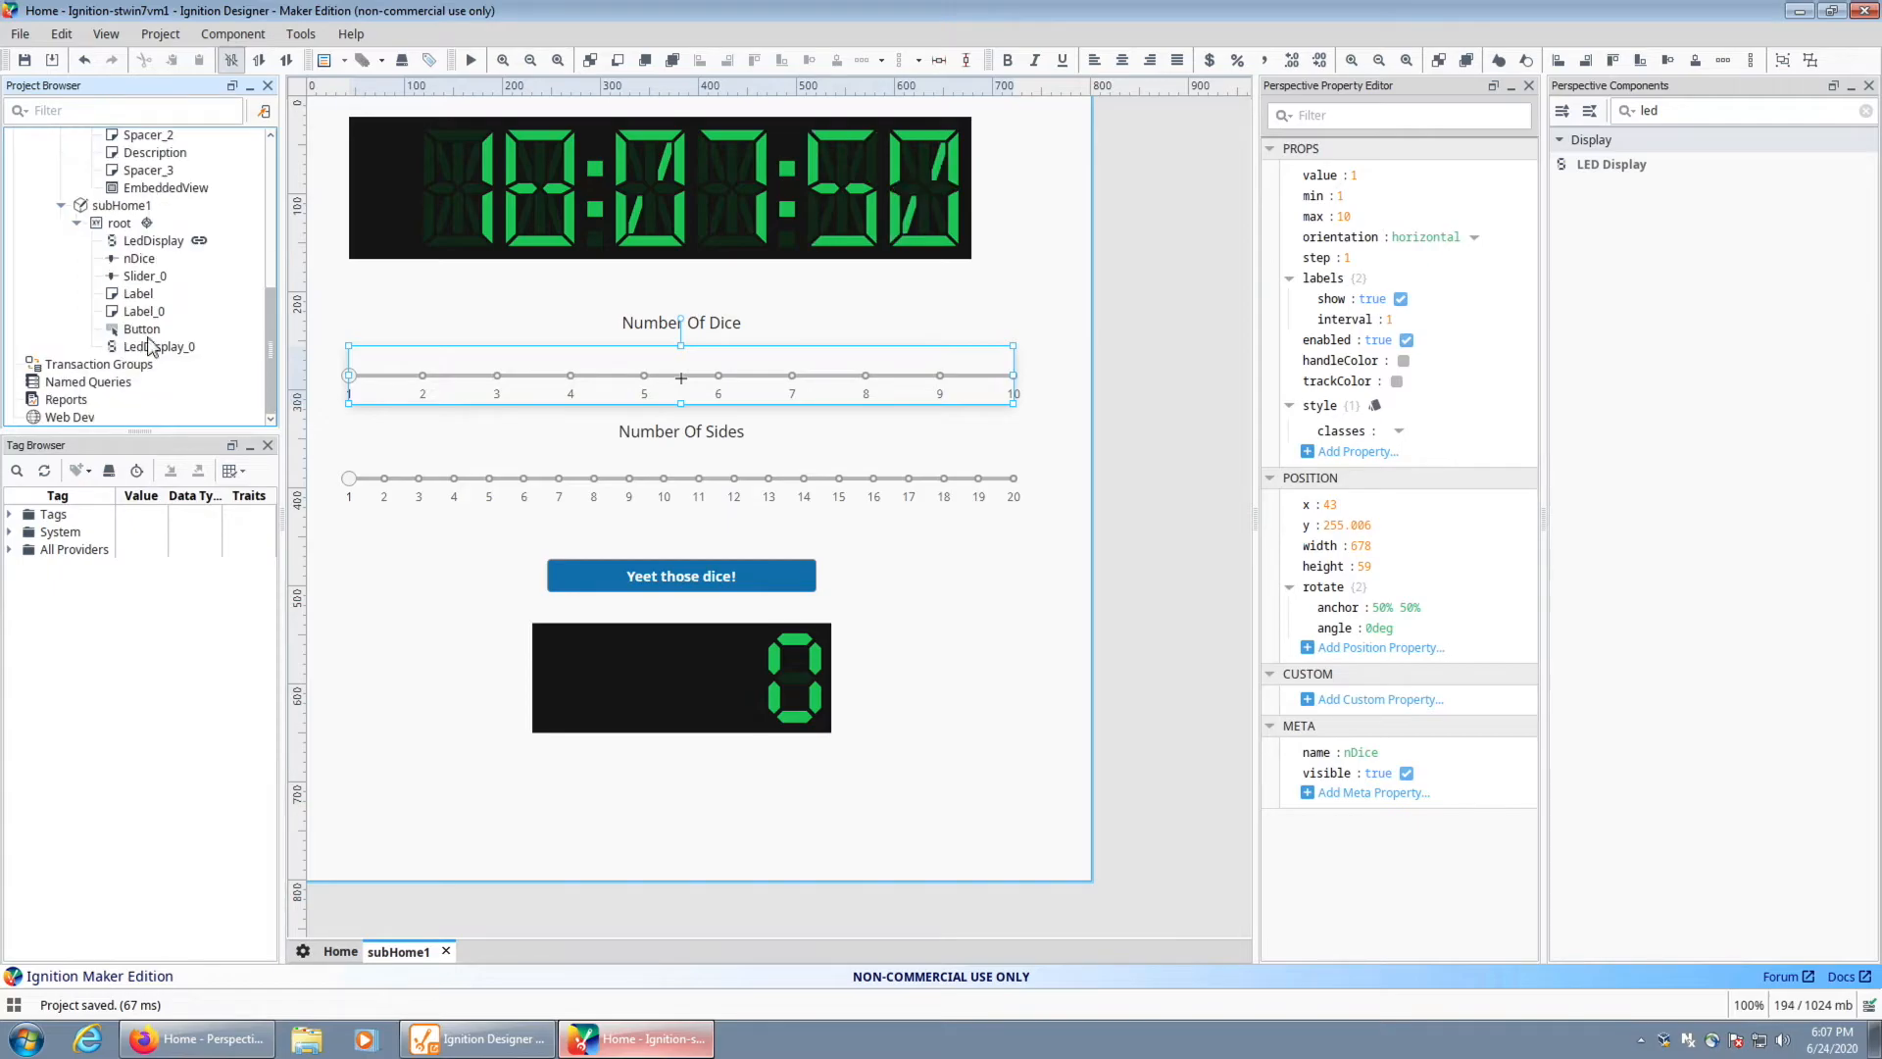
left_click(147, 276)
right_click(149, 277)
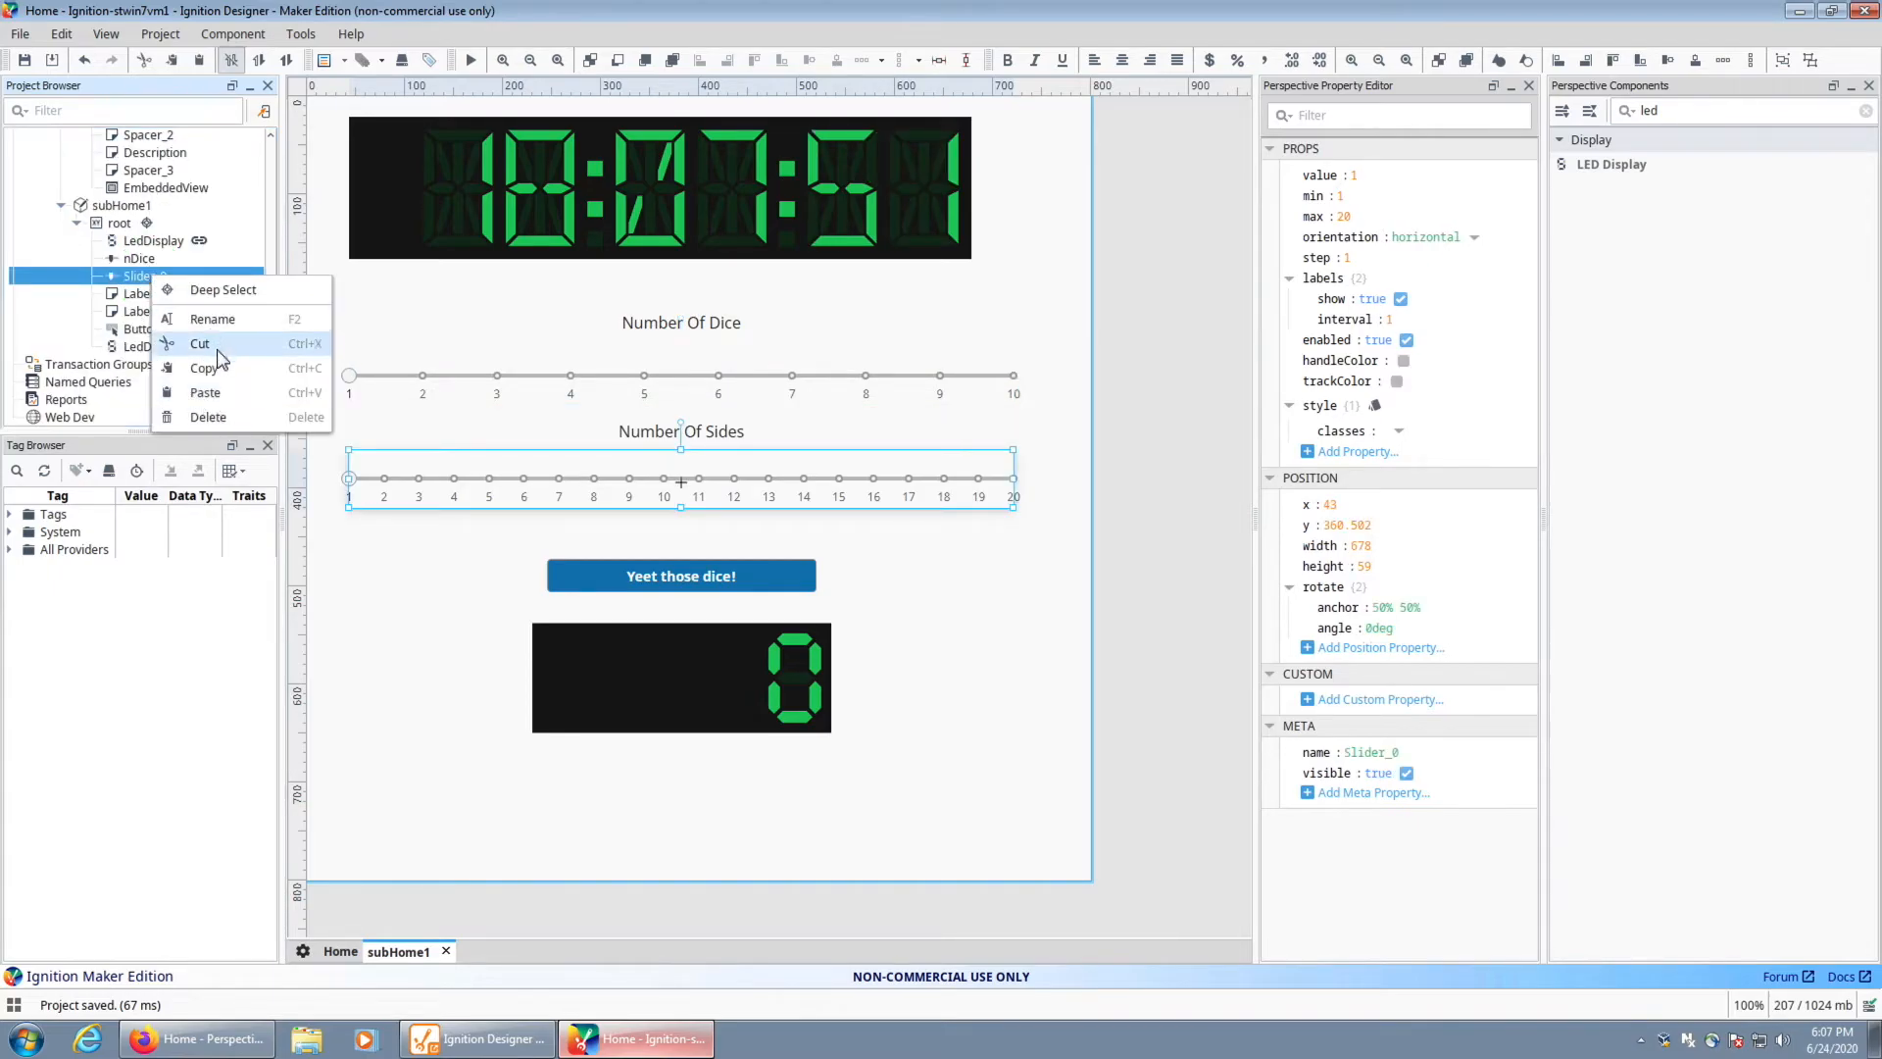
left_click(217, 327)
type("nS")
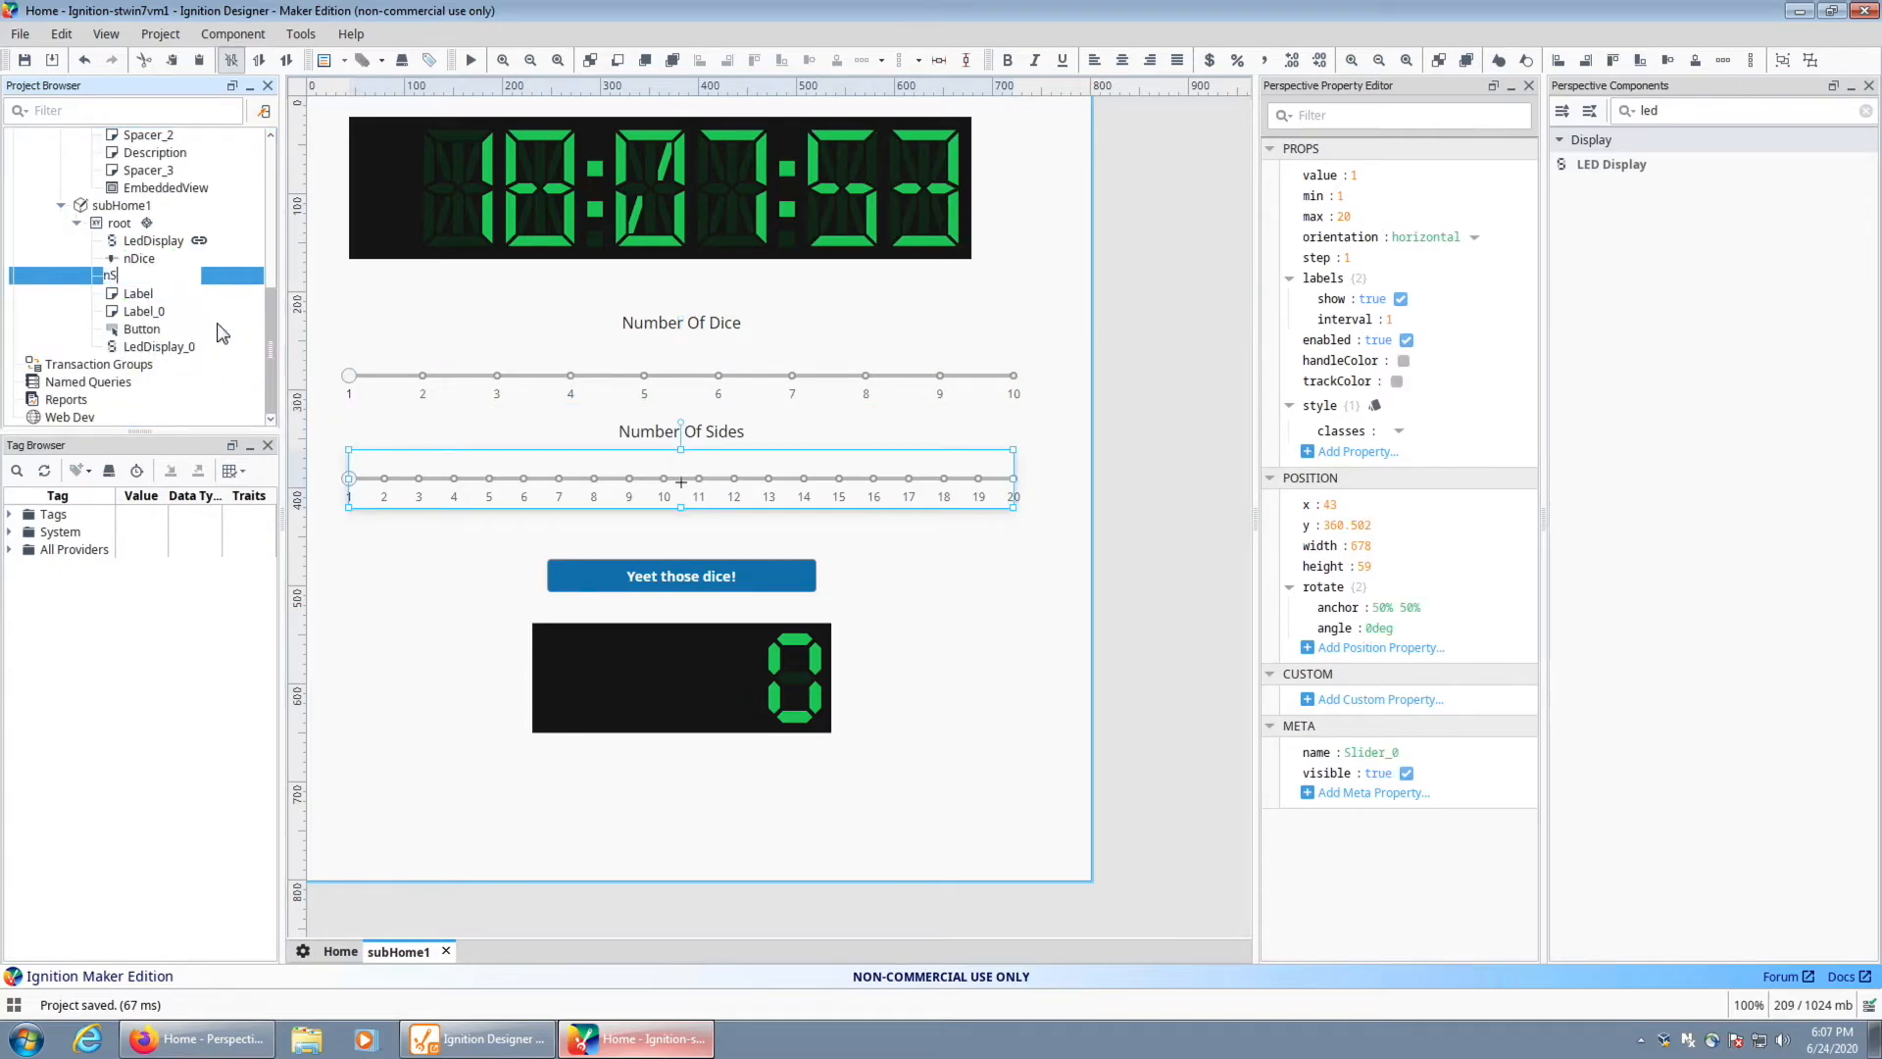
type("ides")
key("Return")
Rename the LED display below the button as Dice Output and save the project
scroll(218, 335, "down", 3)
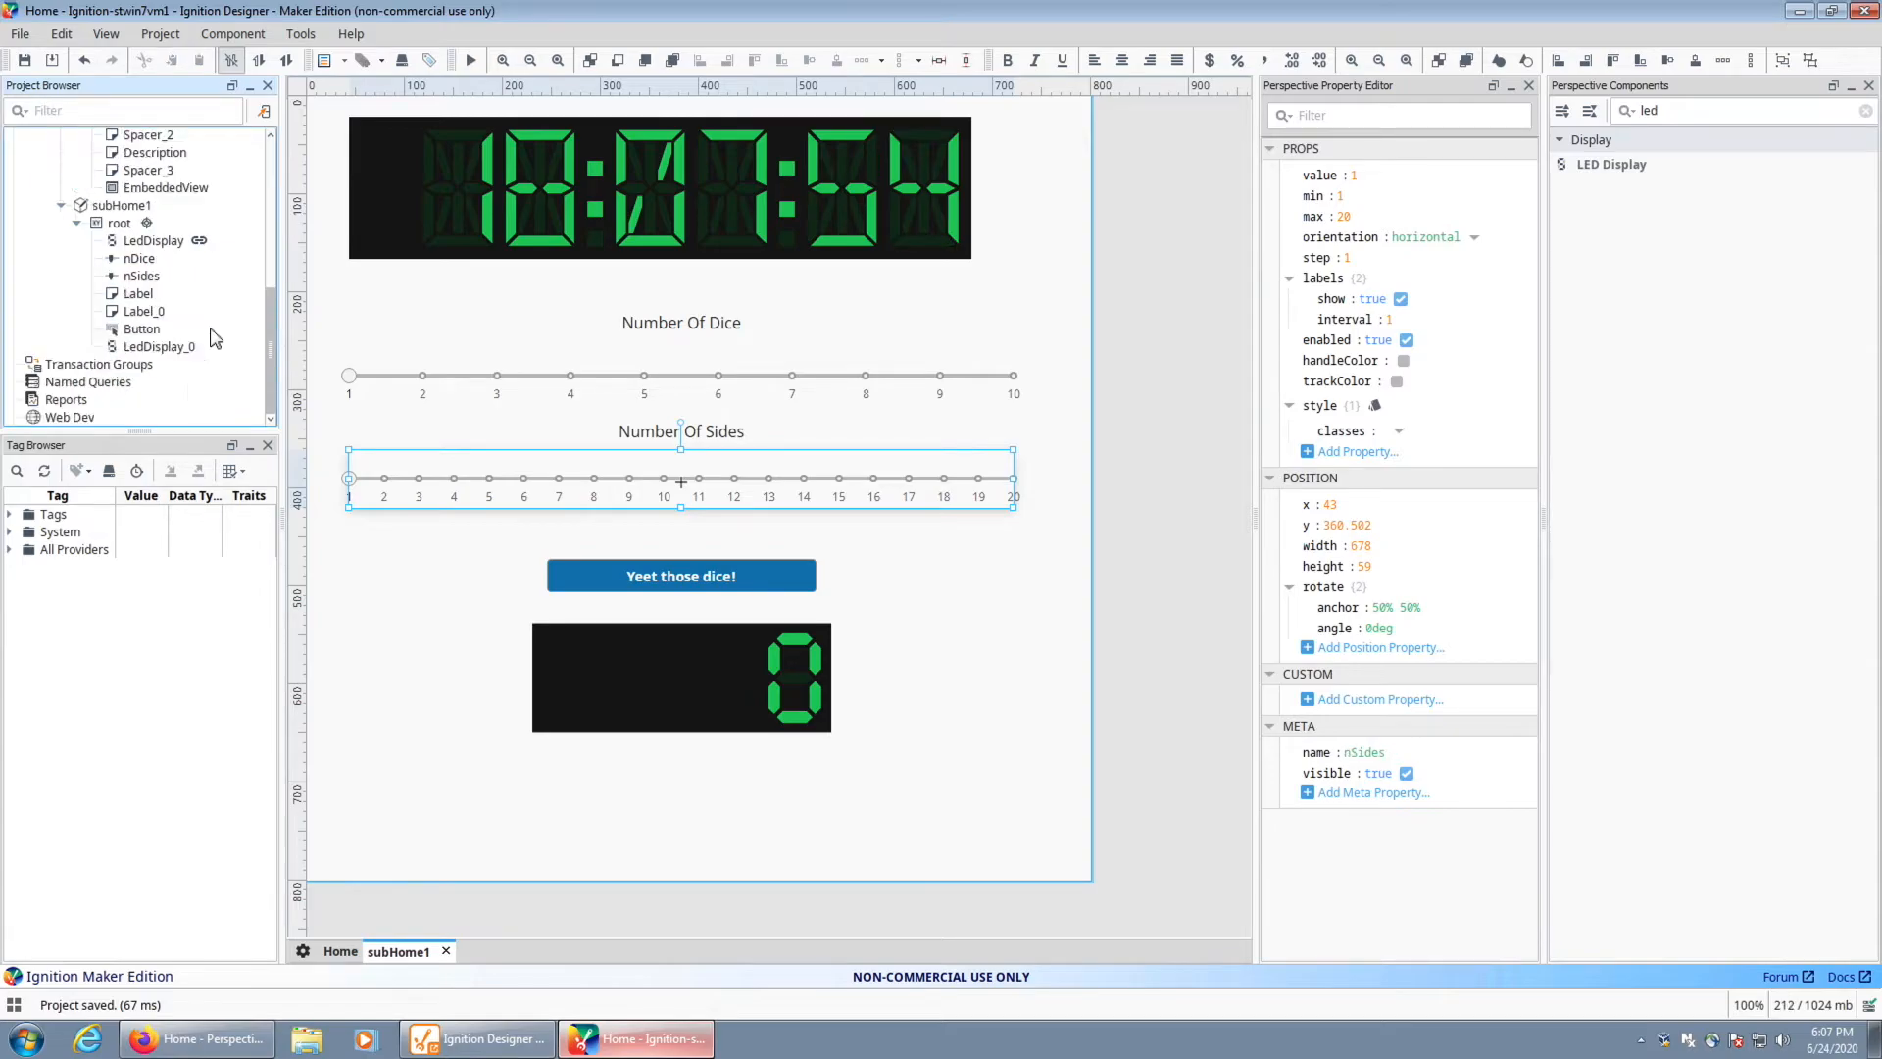
left_click(149, 330)
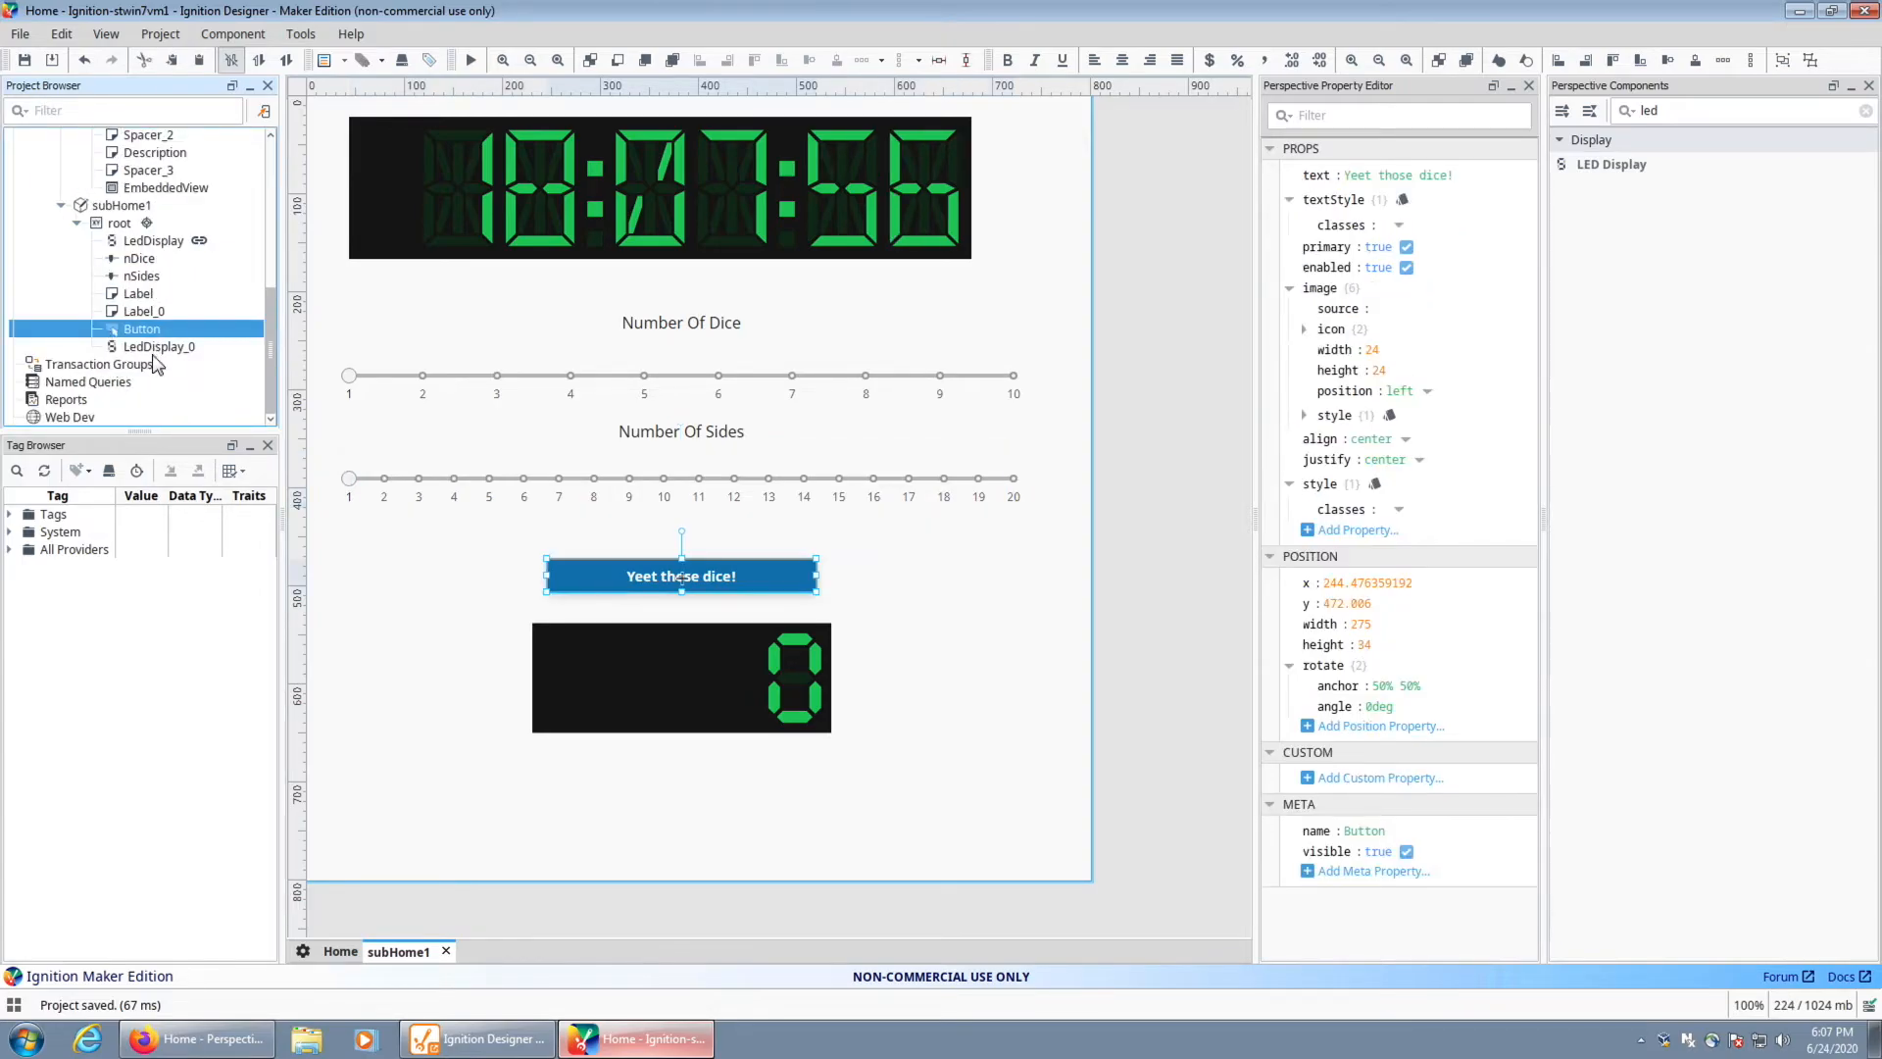
left_click(149, 346)
left_click(149, 332)
left_click(152, 348)
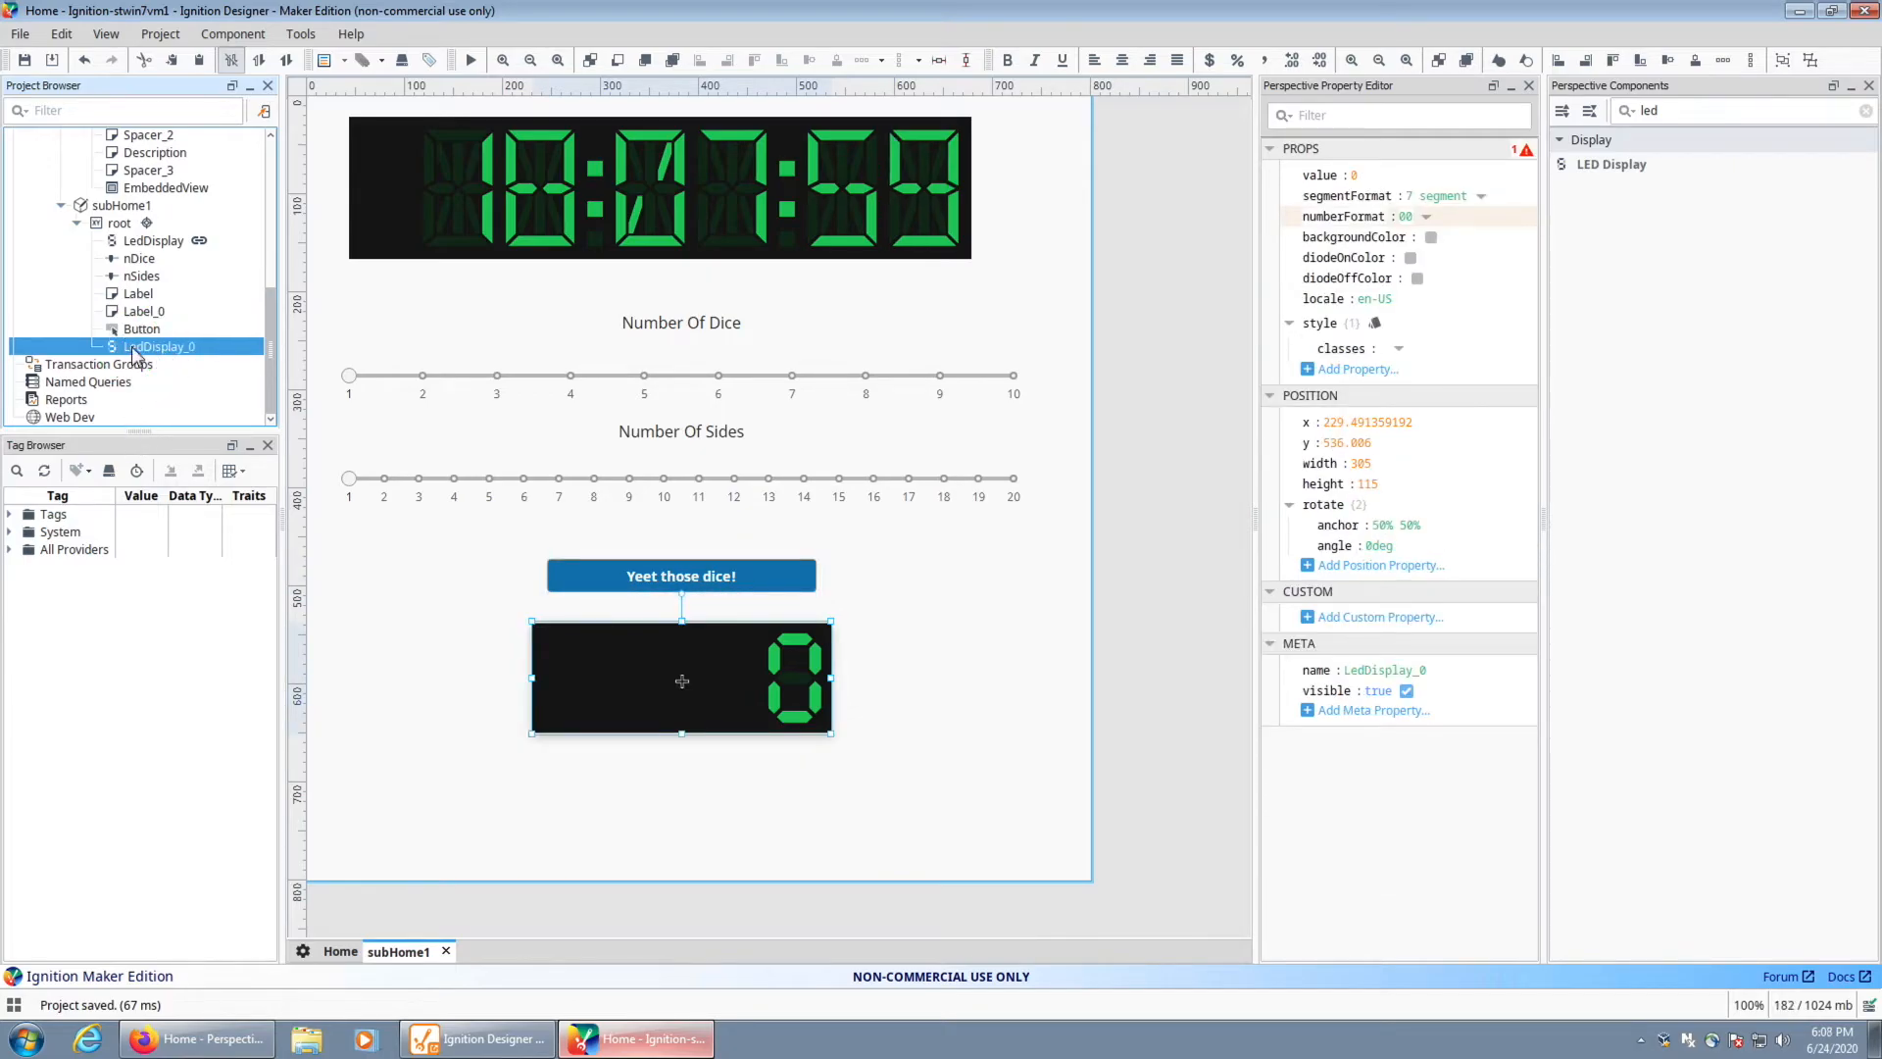
right_click(136, 350)
left_click(195, 390)
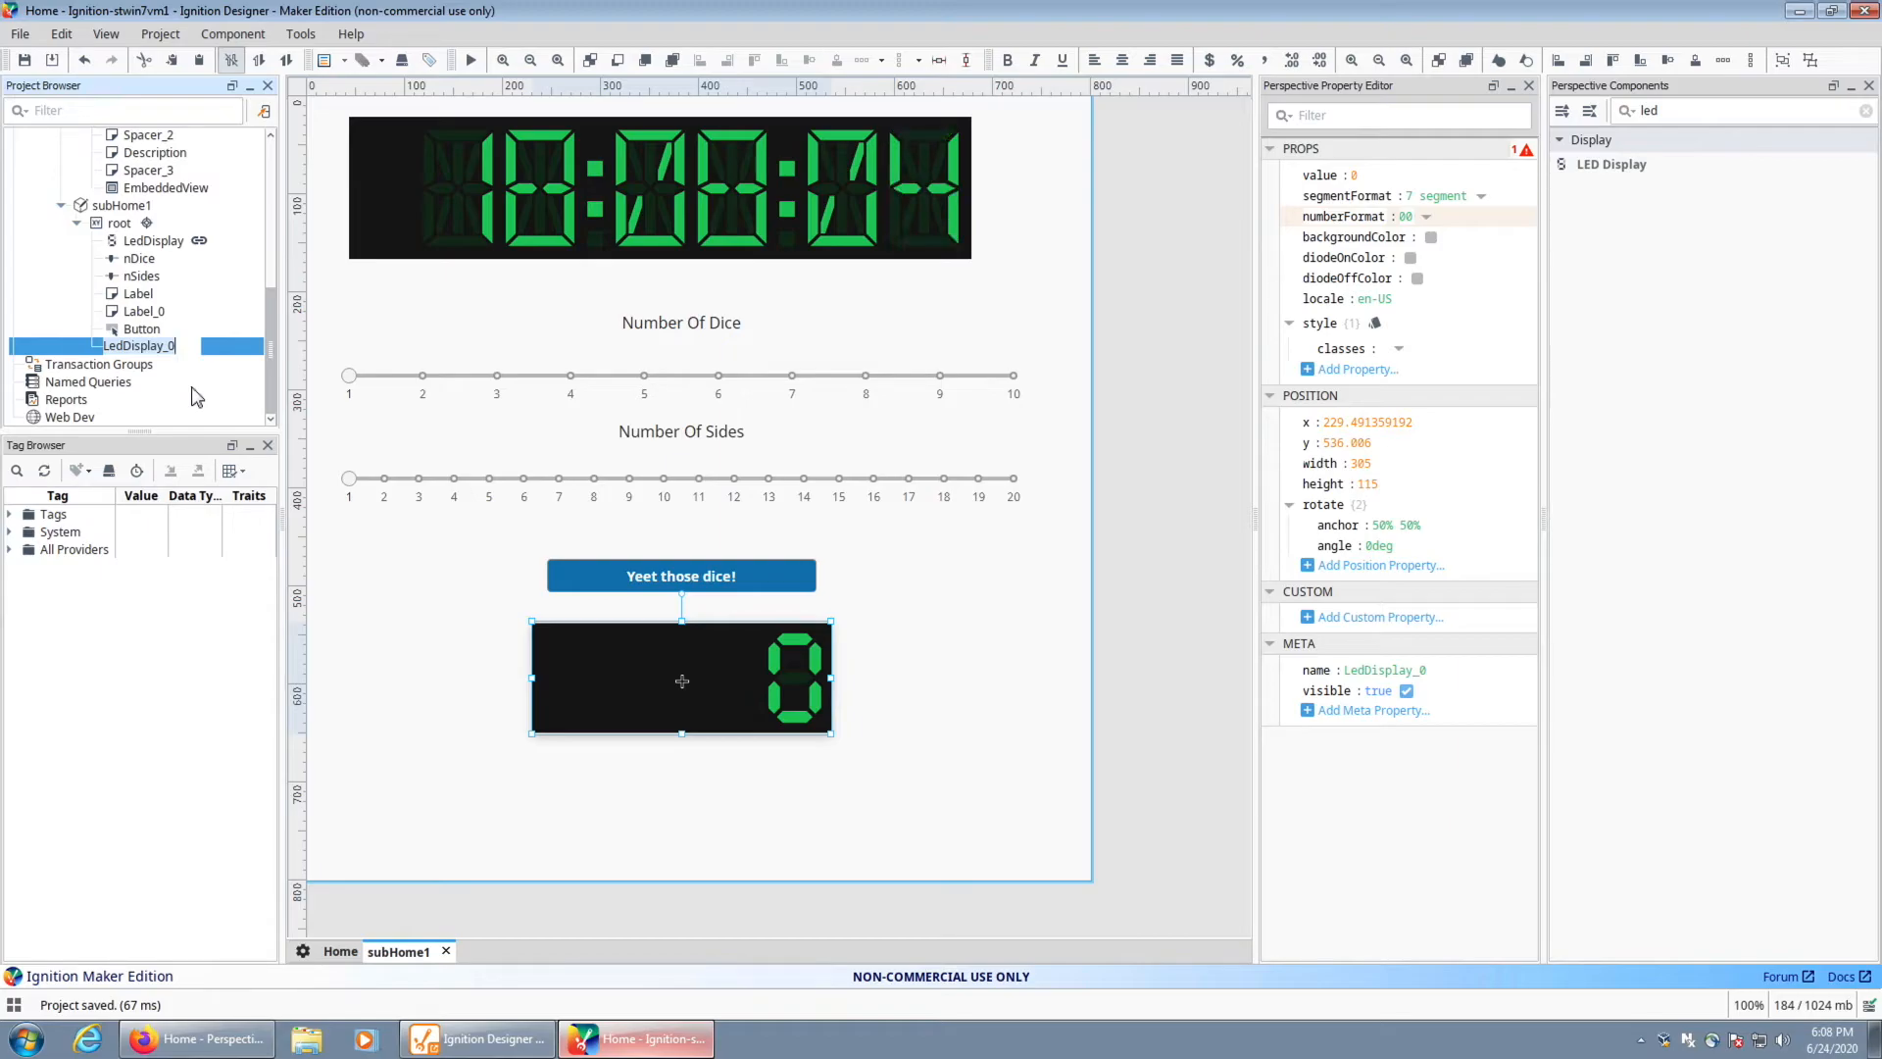
type("DiceO")
key("BackSpace")
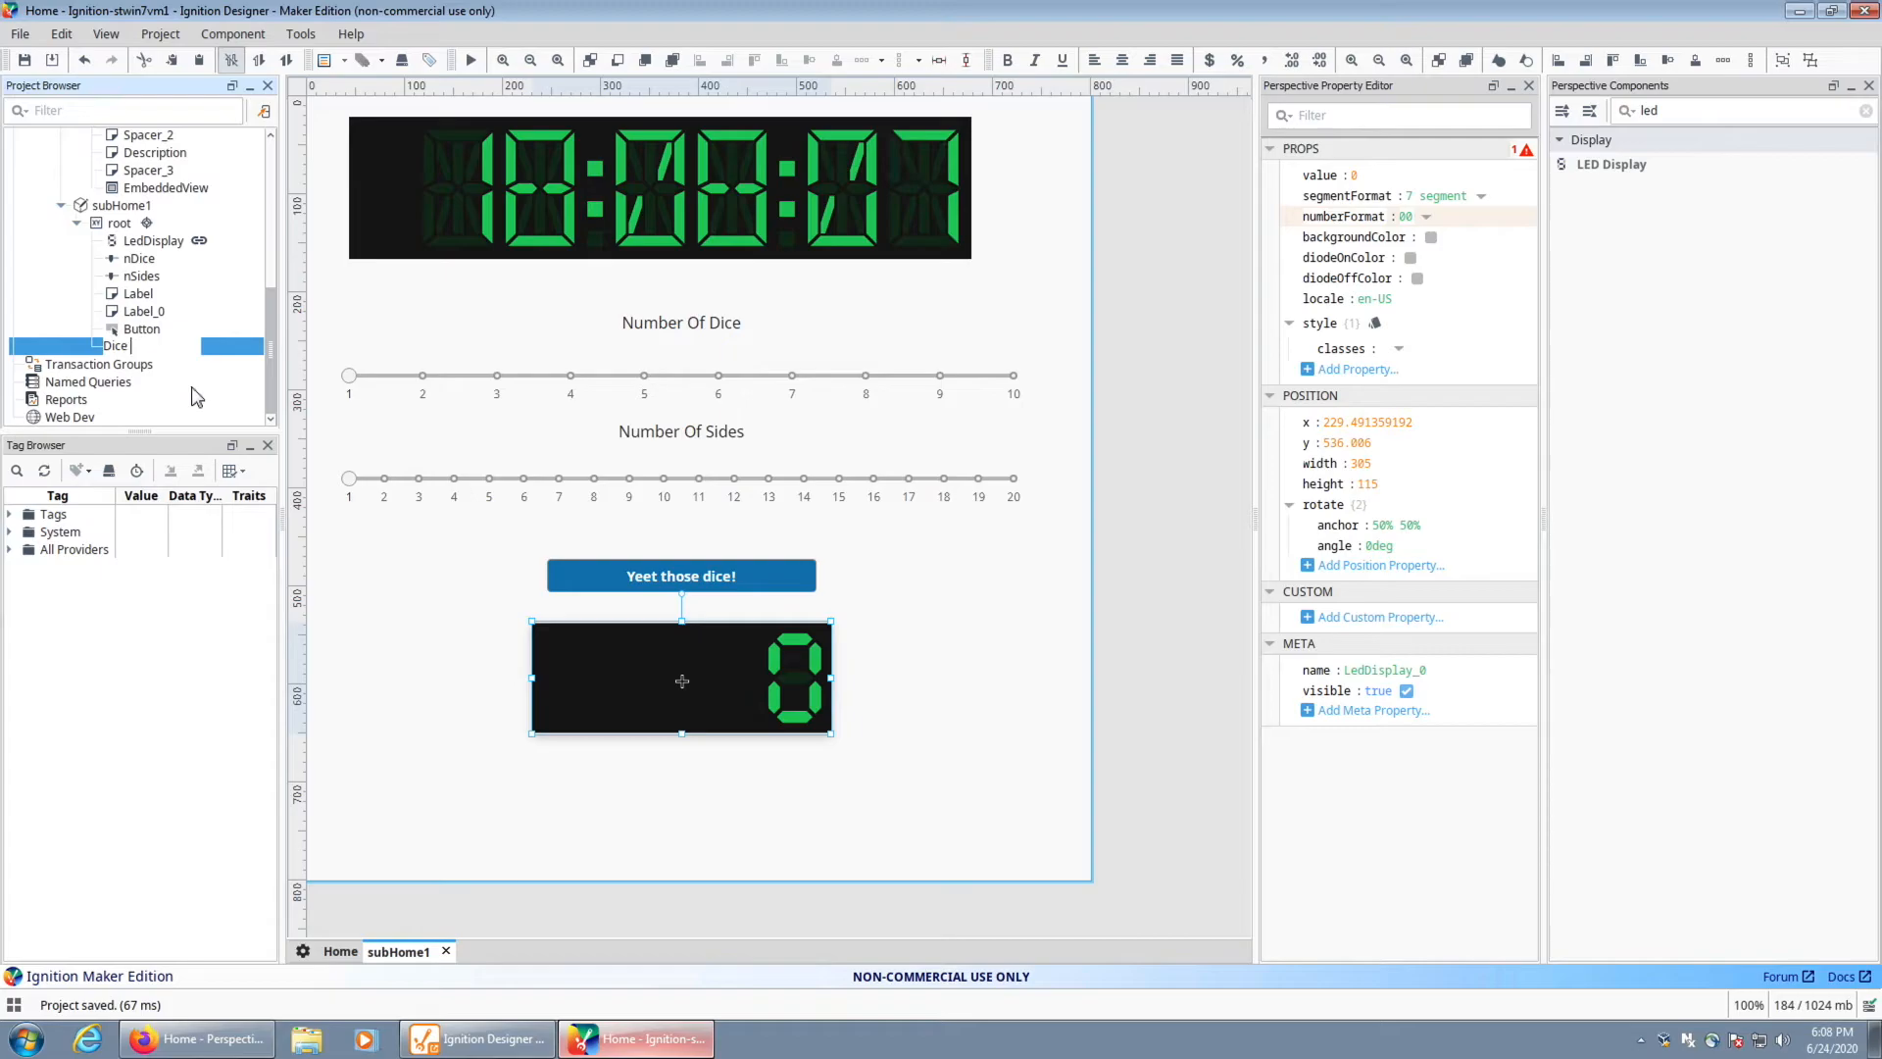
type("Output")
key("Return")
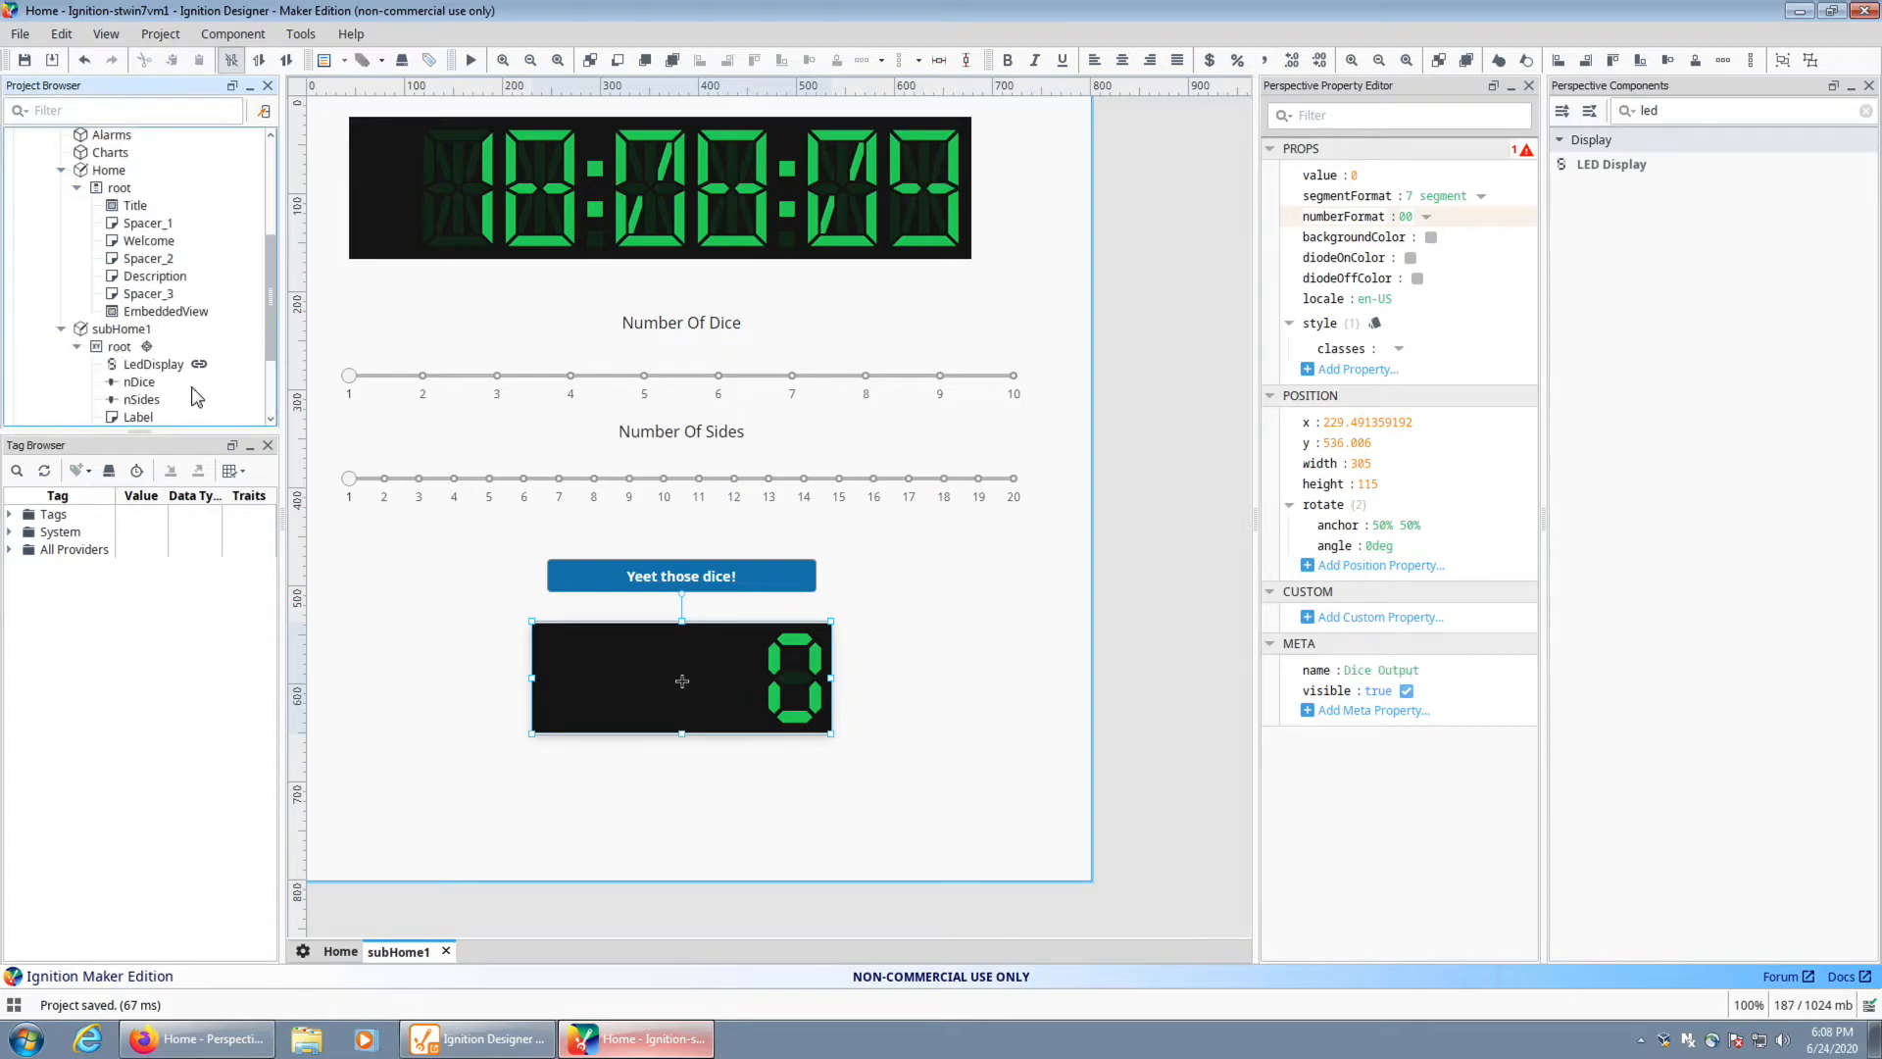
left_click(25, 60)
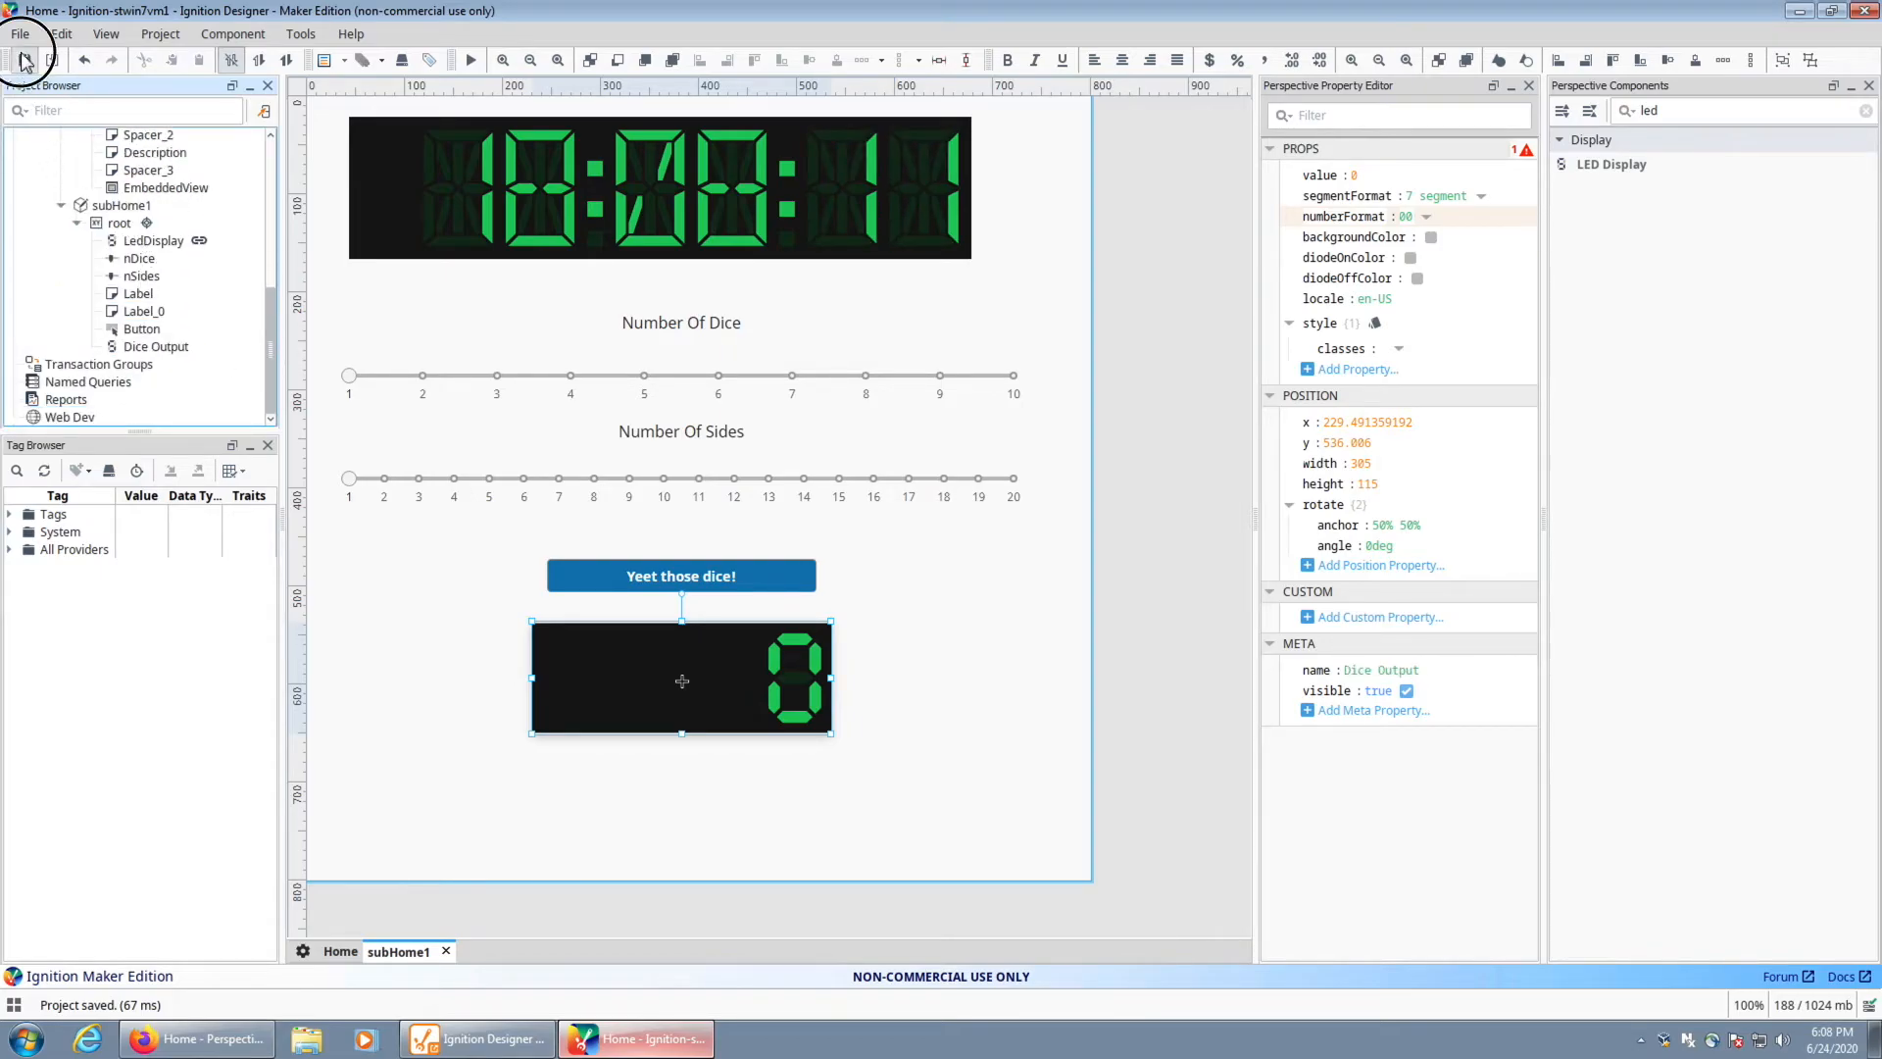
Open the event configuration of the "Yeet those dice!" button and add a Script action to its onClick mouse event
left_click(692, 575)
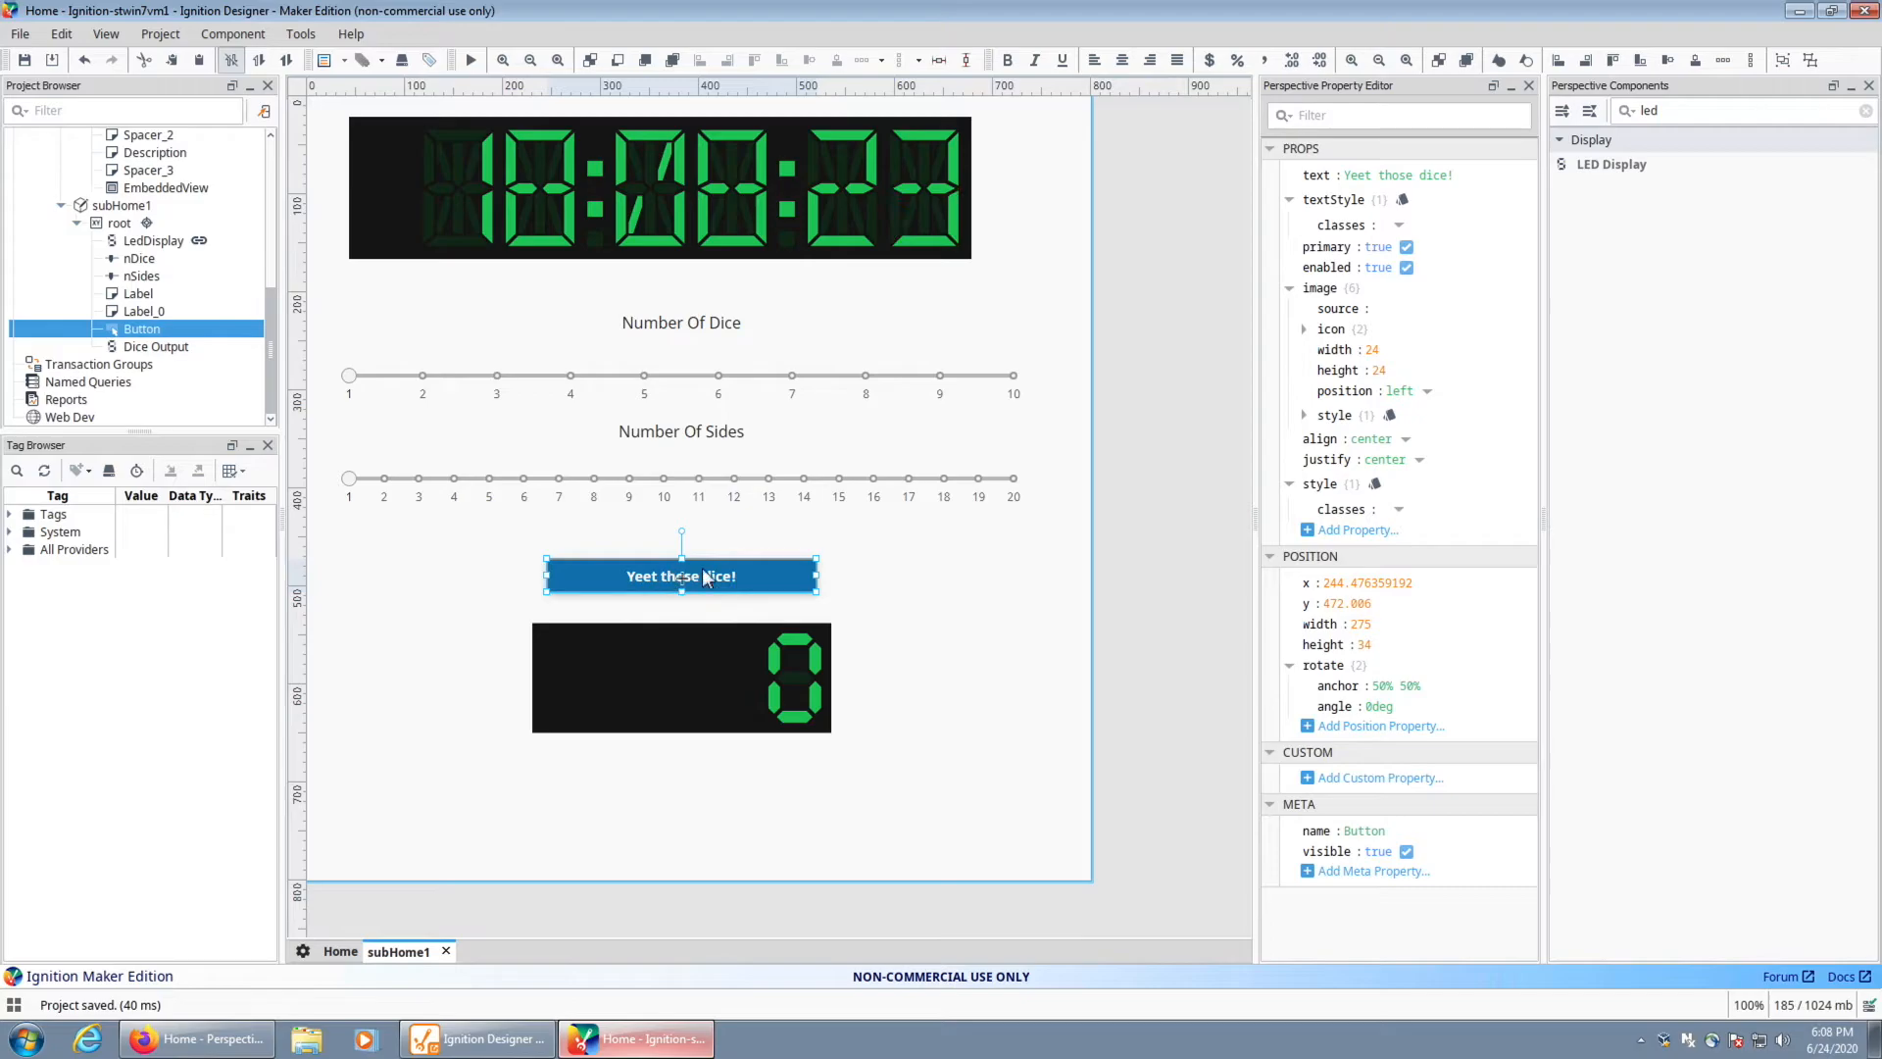
right_click(772, 580)
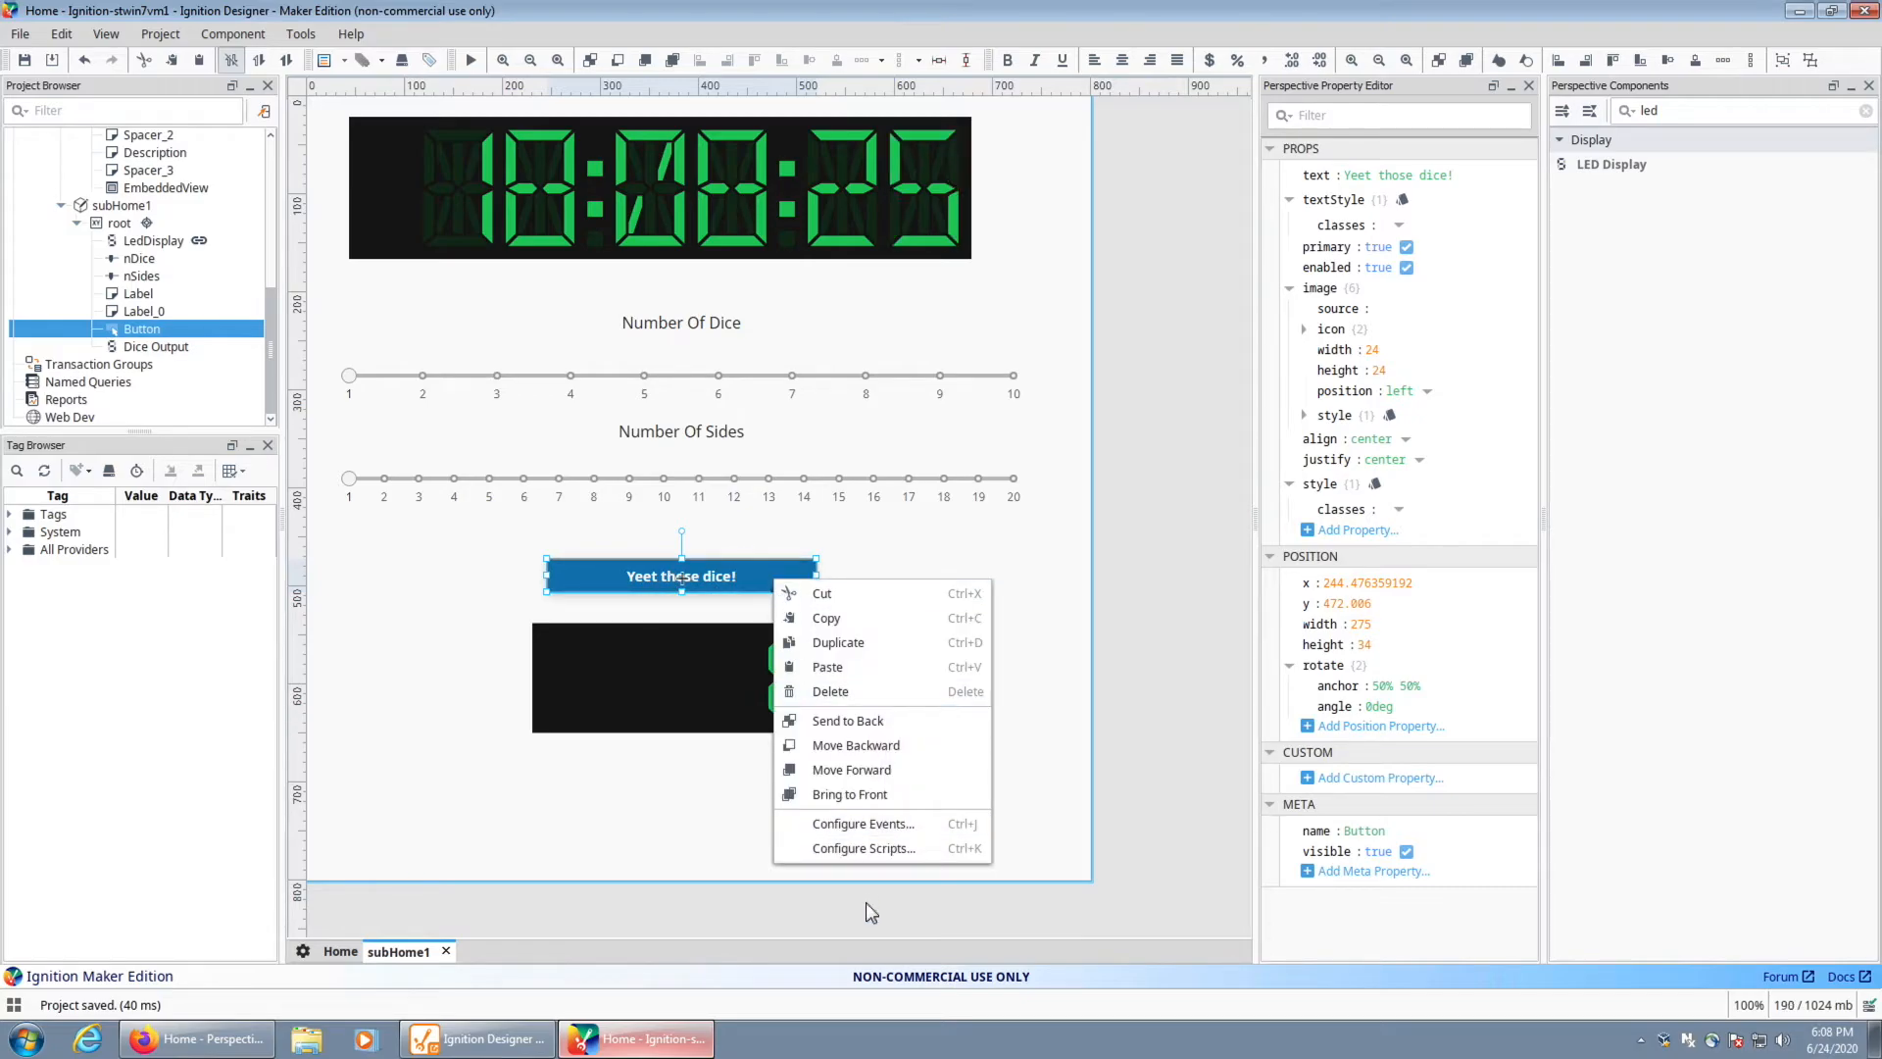
left_click(859, 825)
scroll(588, 460, "down", 2)
scroll(576, 470, "up", 2)
scroll(549, 669, "down", 2)
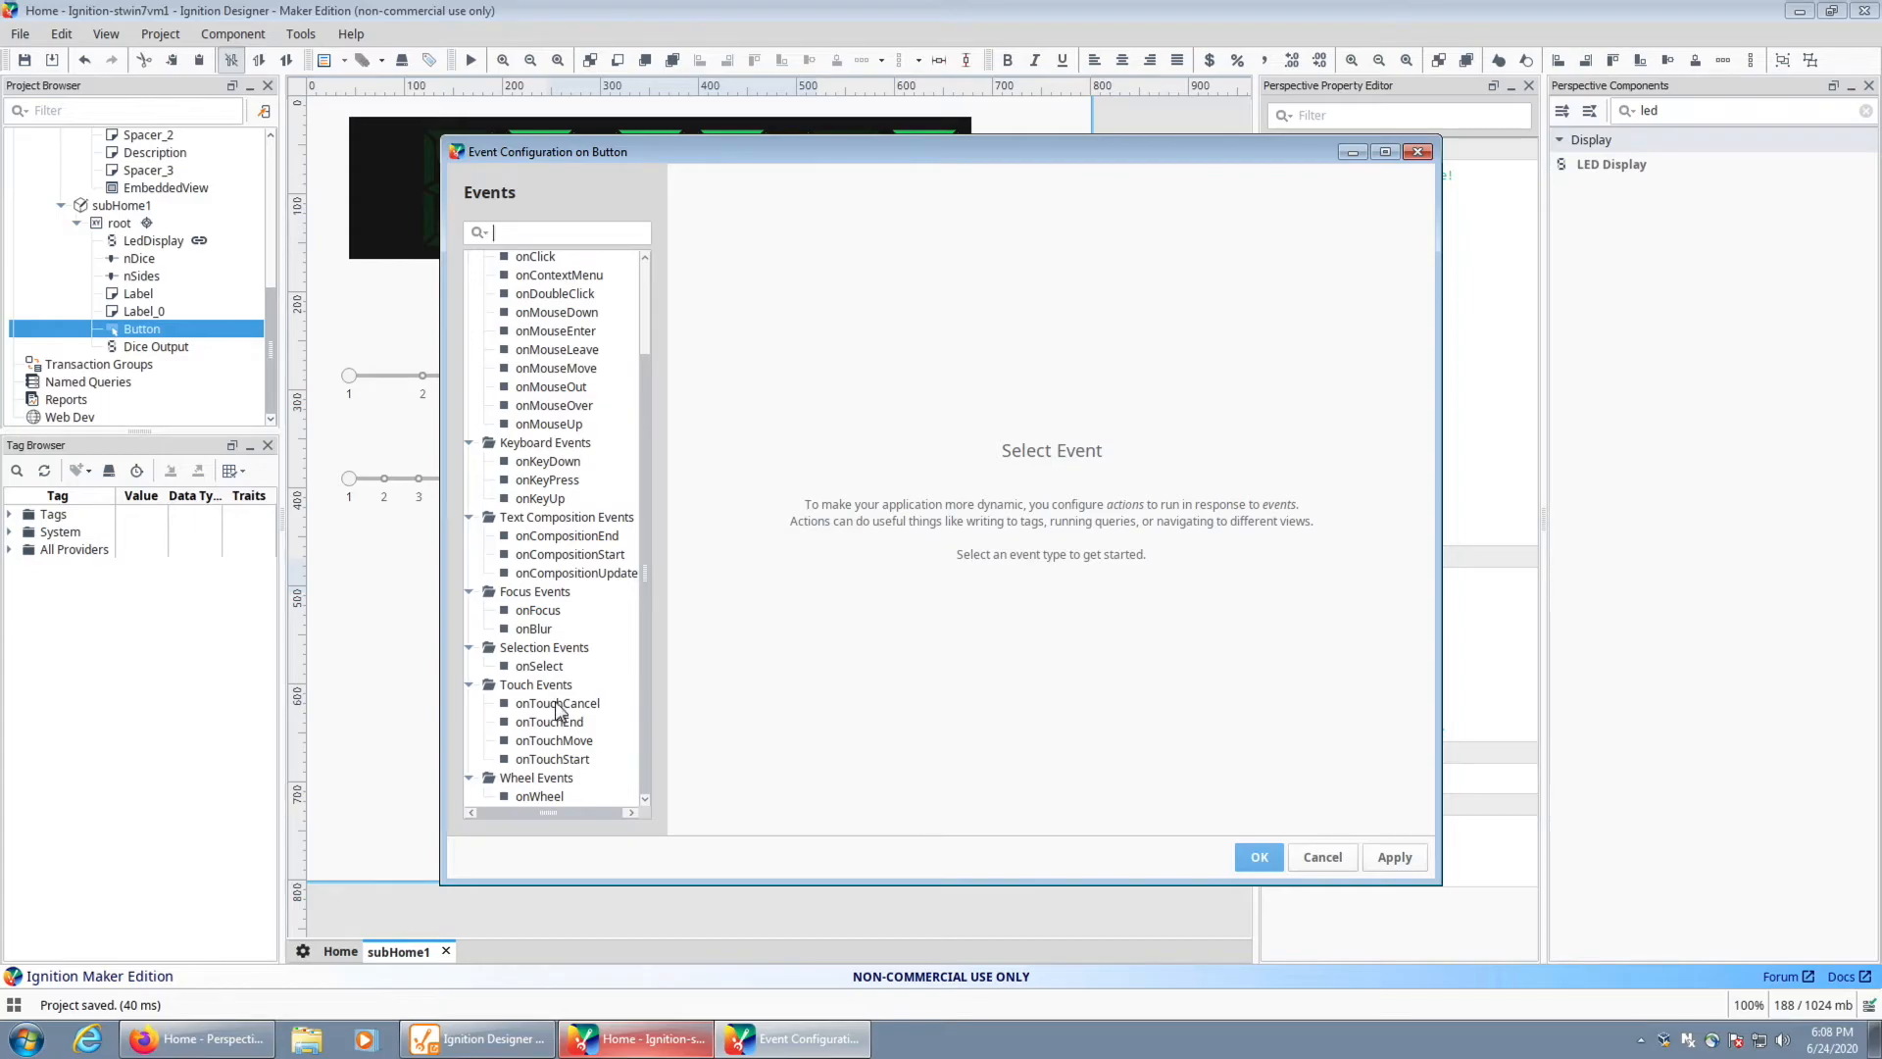
scroll(557, 708, "up", 2)
left_click(535, 372)
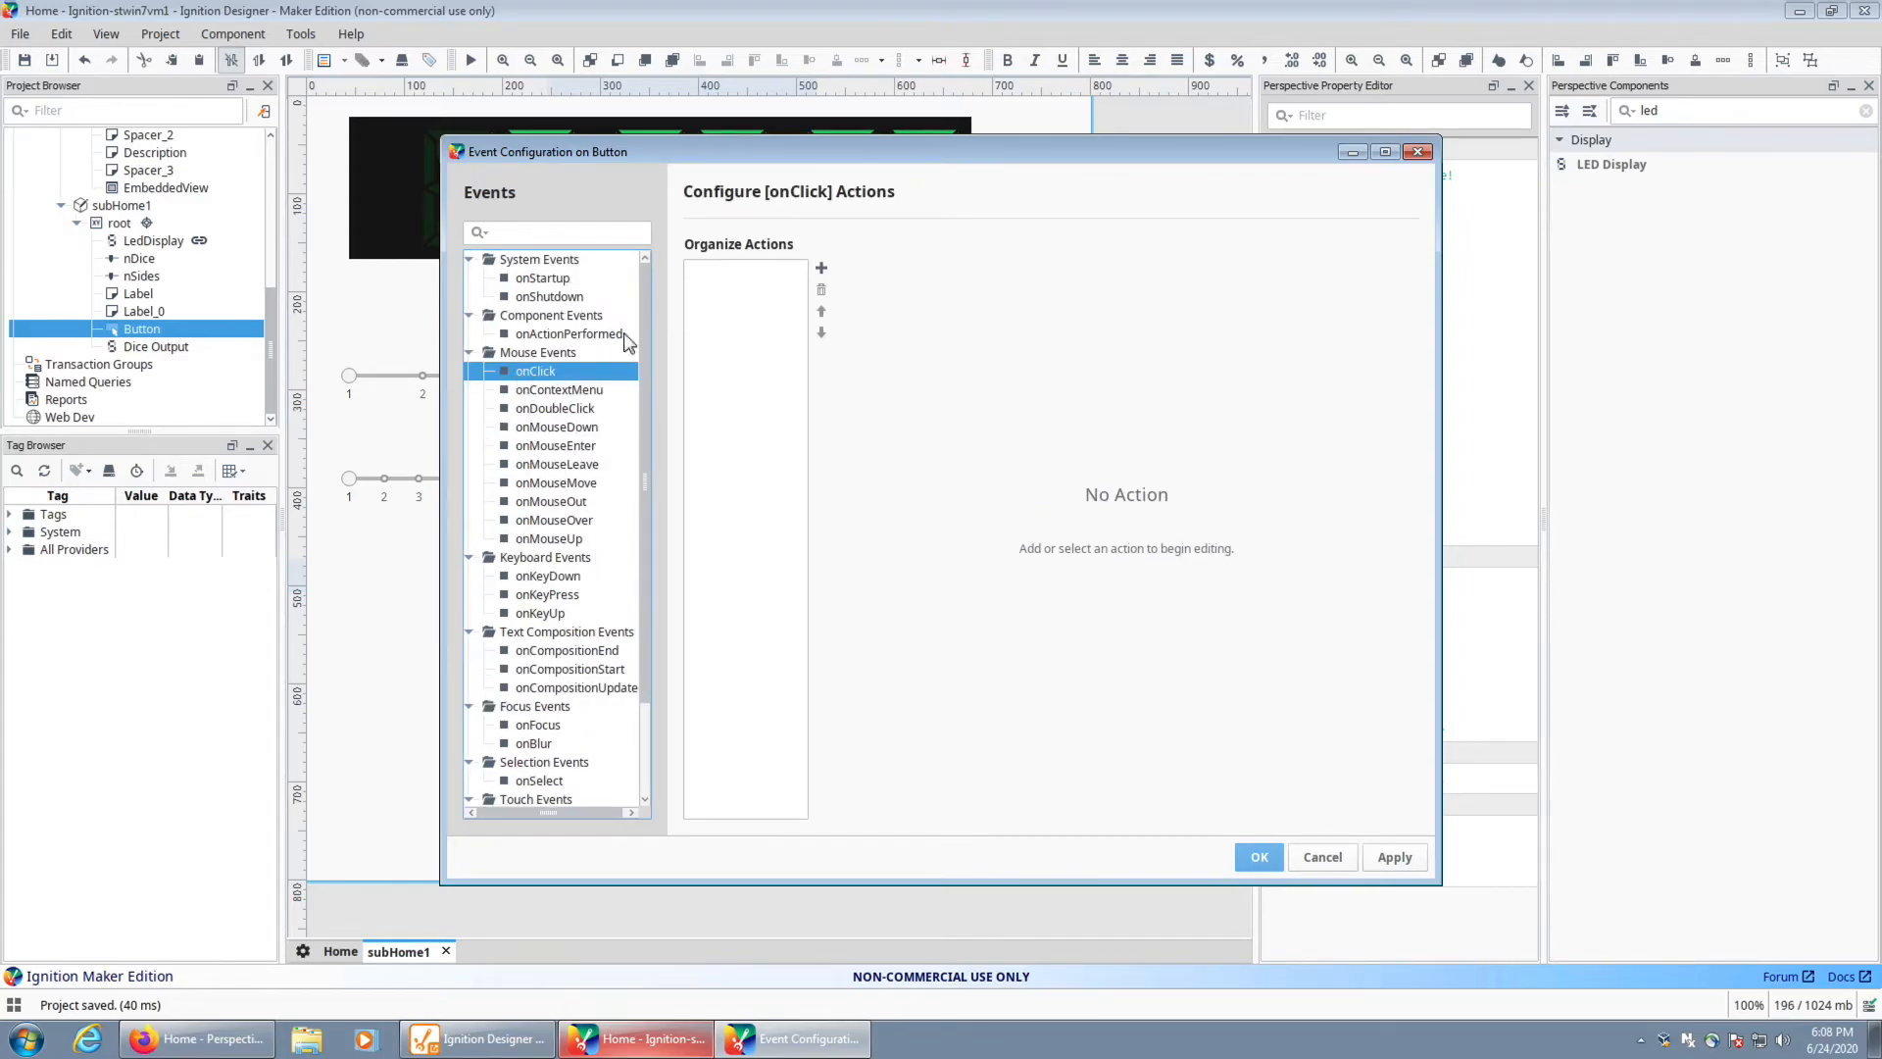
left_click(822, 267)
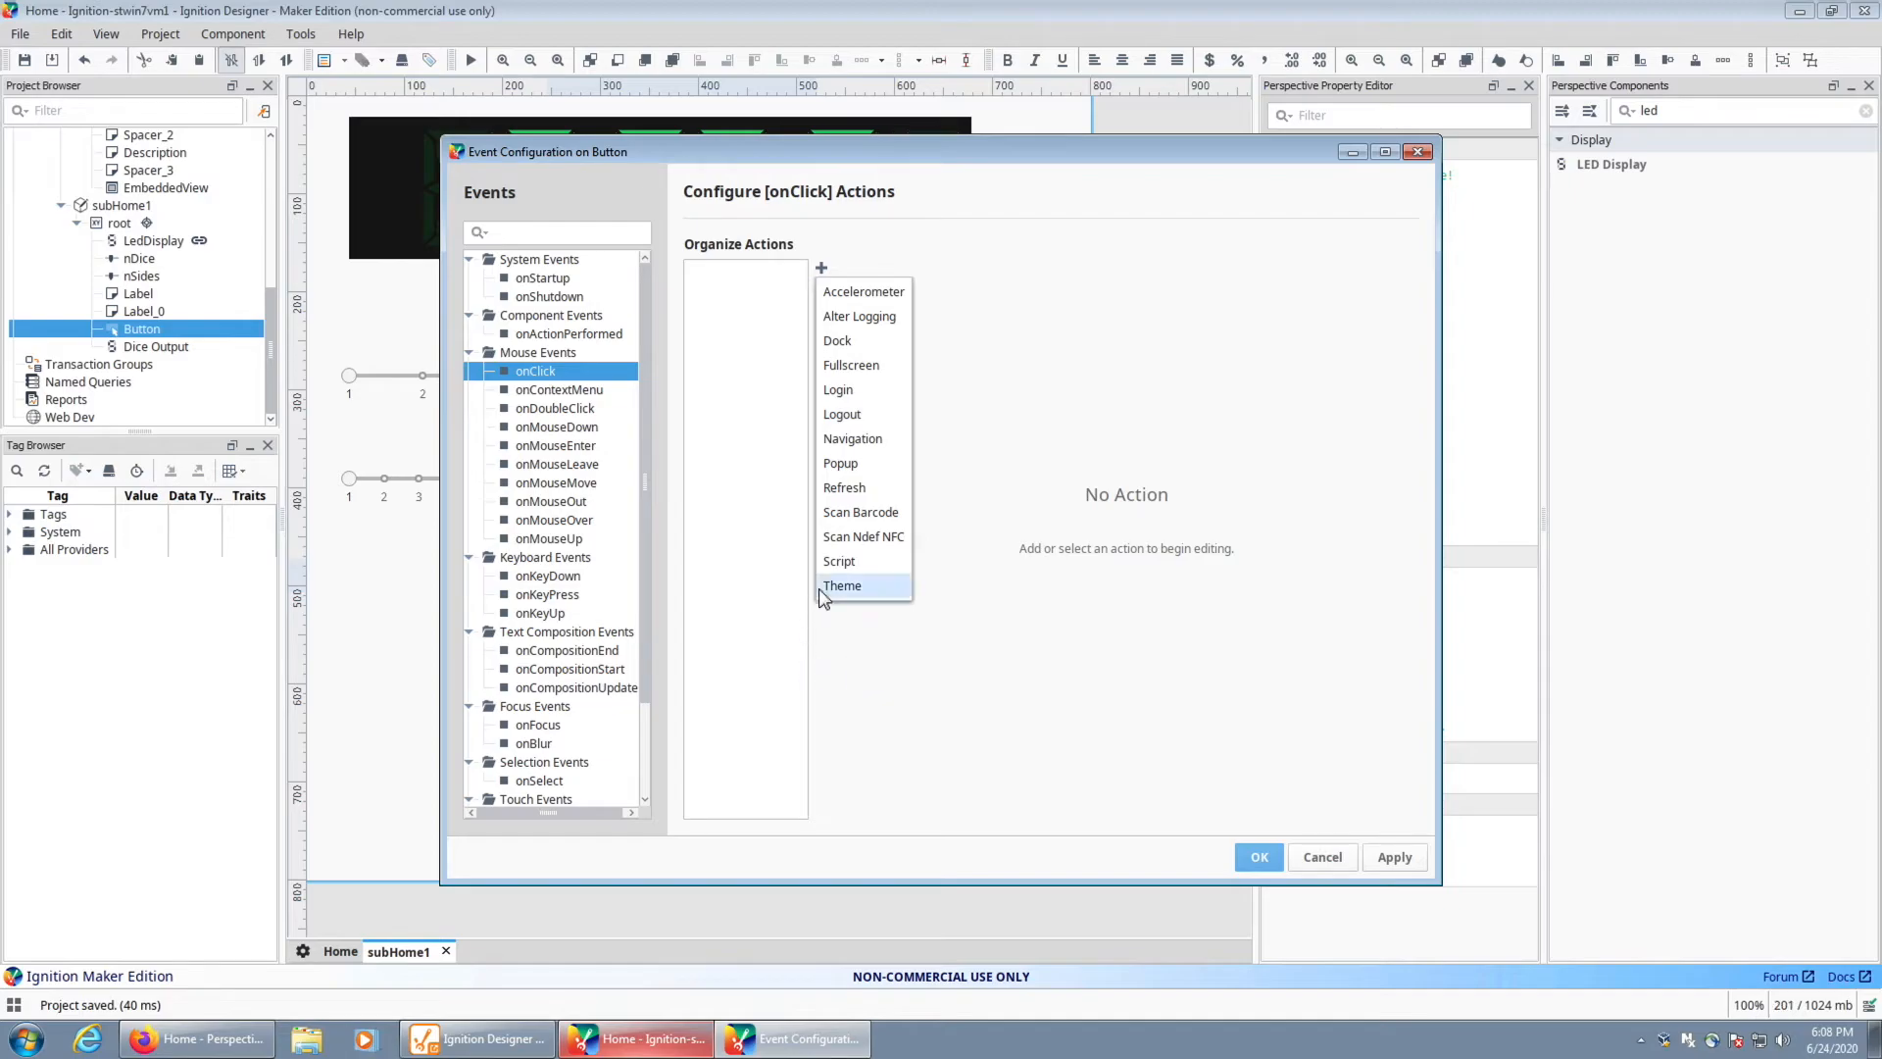
left_click(849, 565)
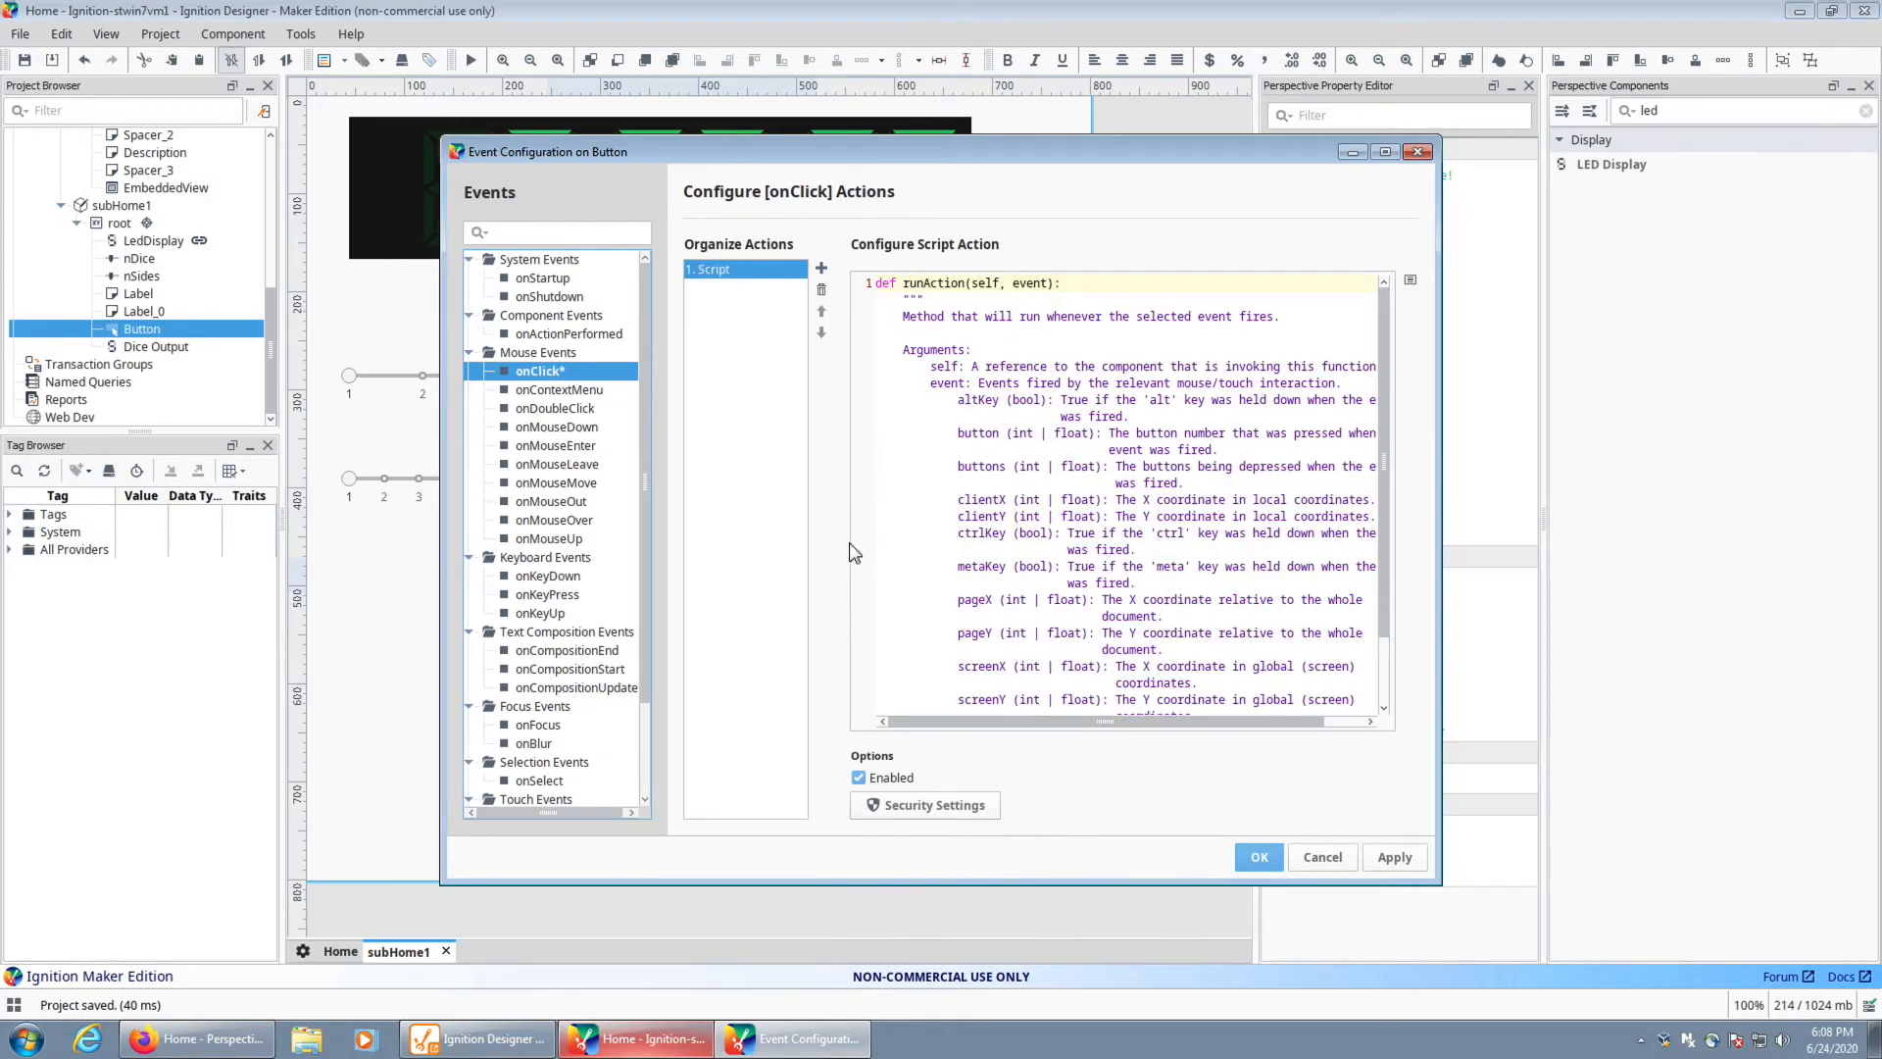
Move and enlarge the Event Configuration window so the whole runAction script template fits, and place the cursor on its empty line
left_click_drag(959, 151, 651, 93)
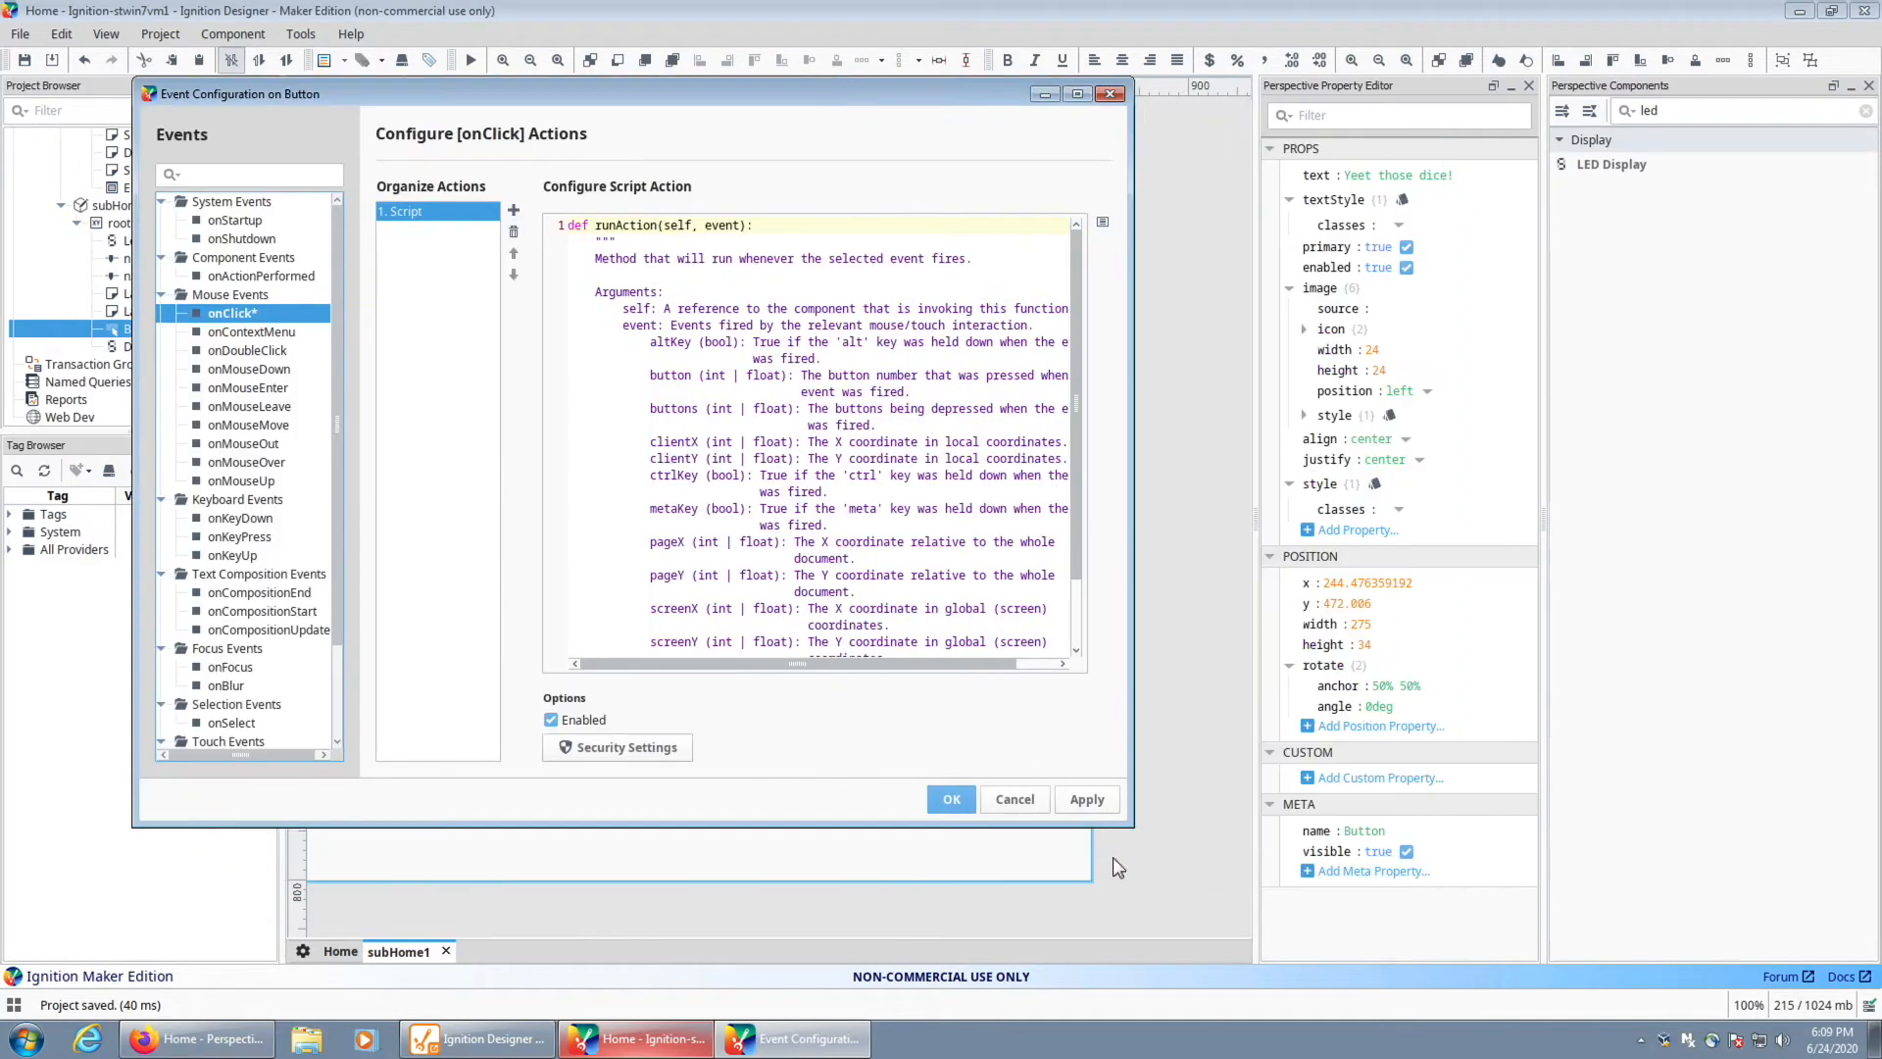
left_click_drag(1132, 826, 1745, 932)
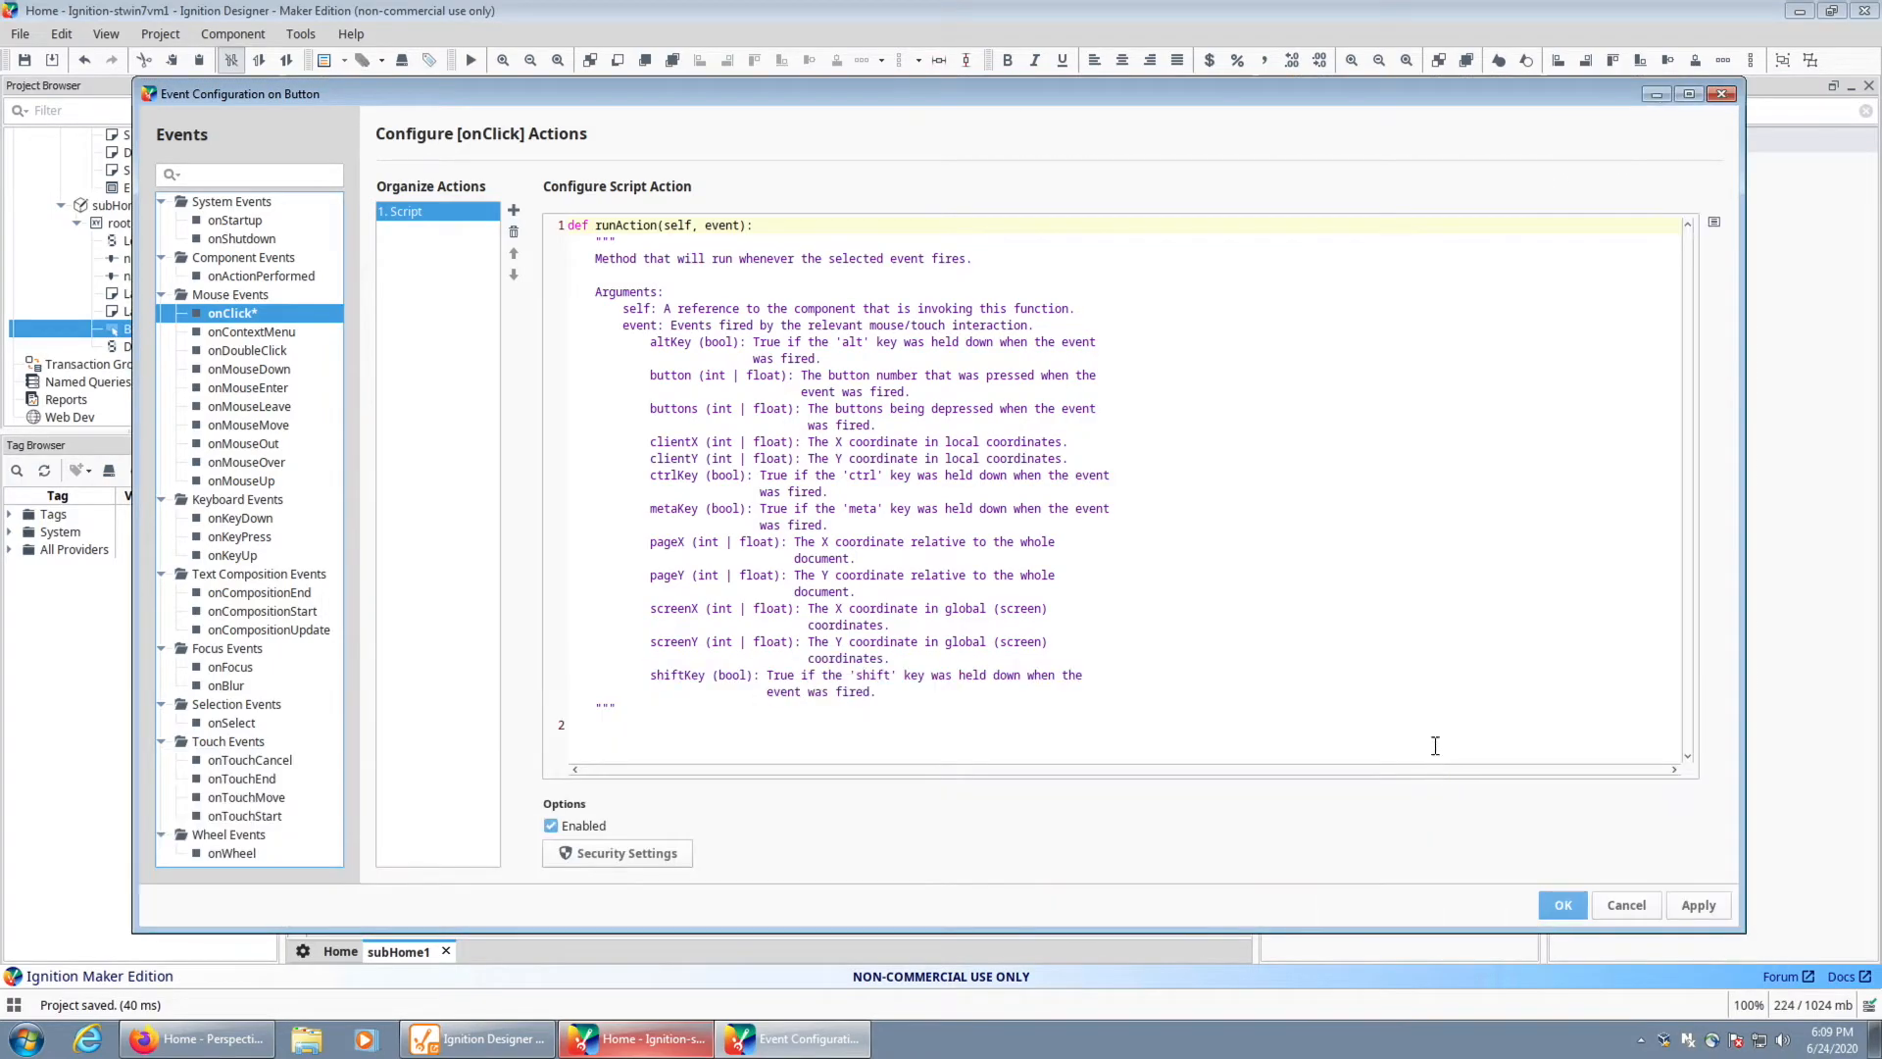
left_click(976, 713)
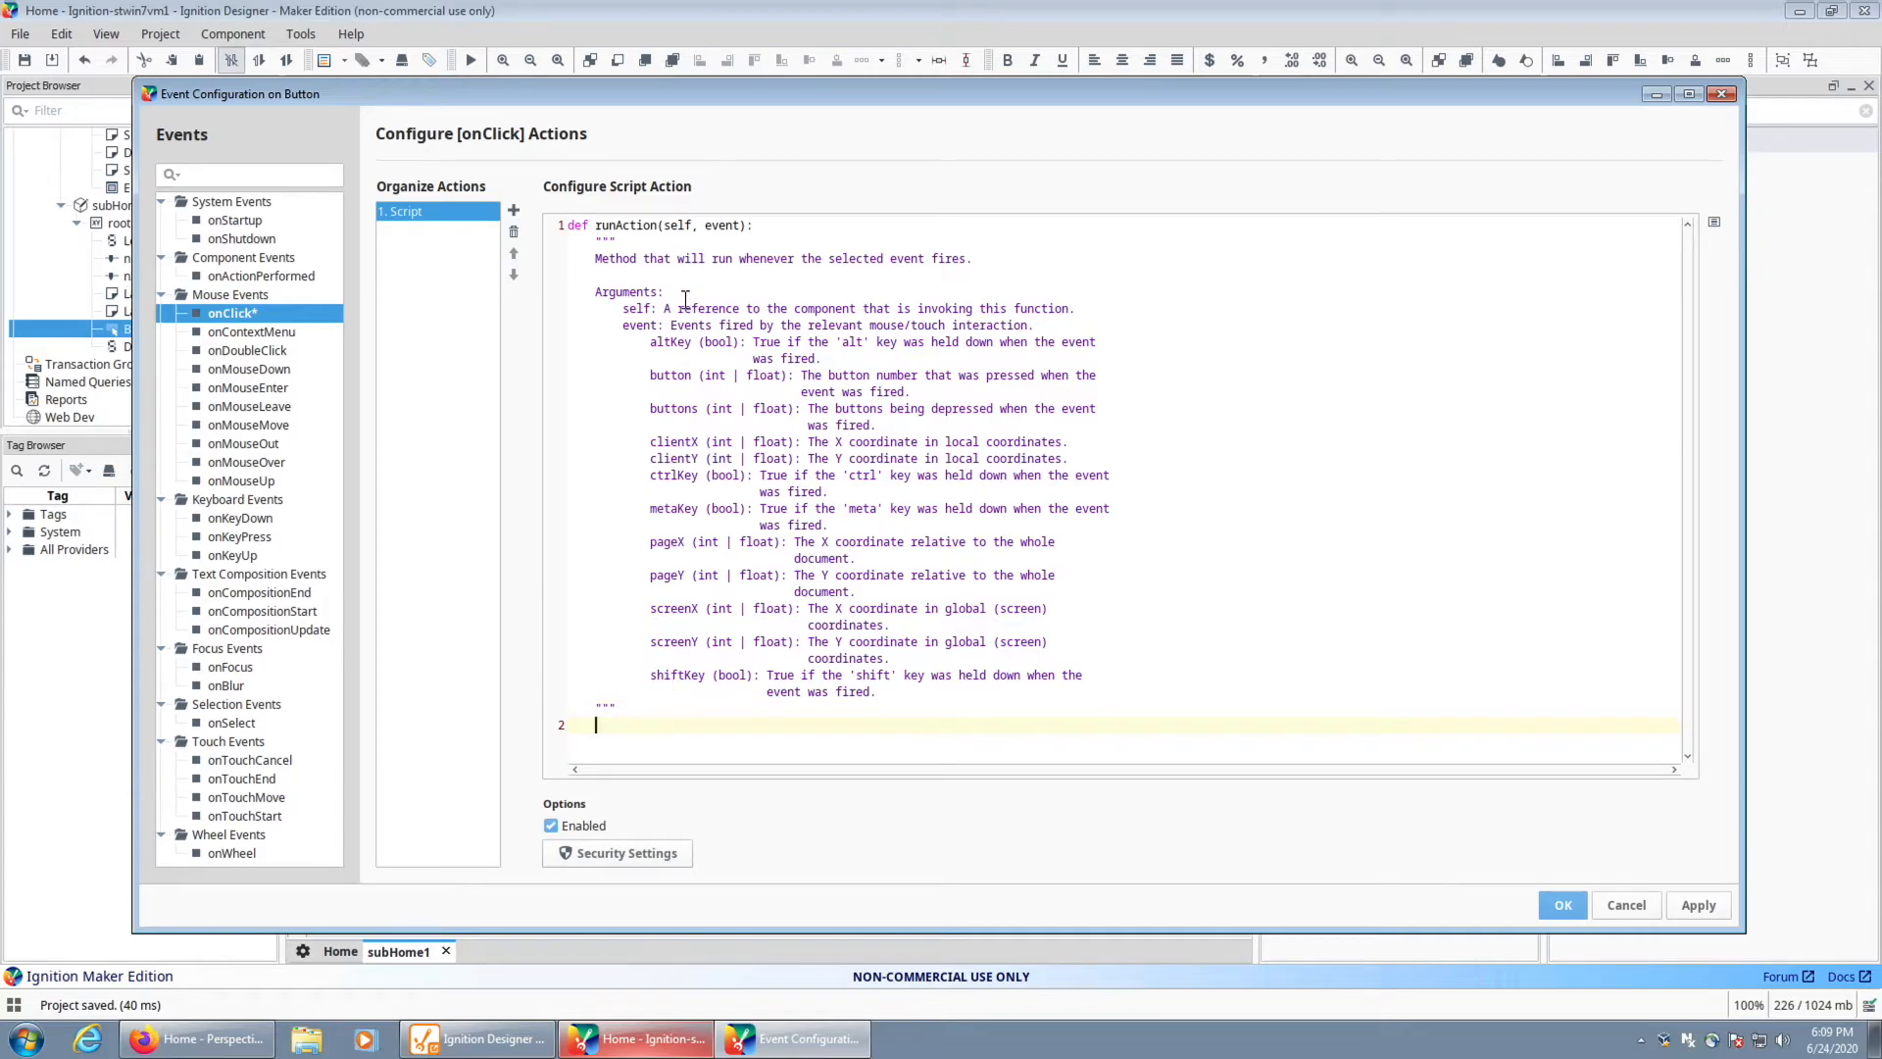
left_click_drag(600, 241, 1008, 631)
left_click(1008, 630)
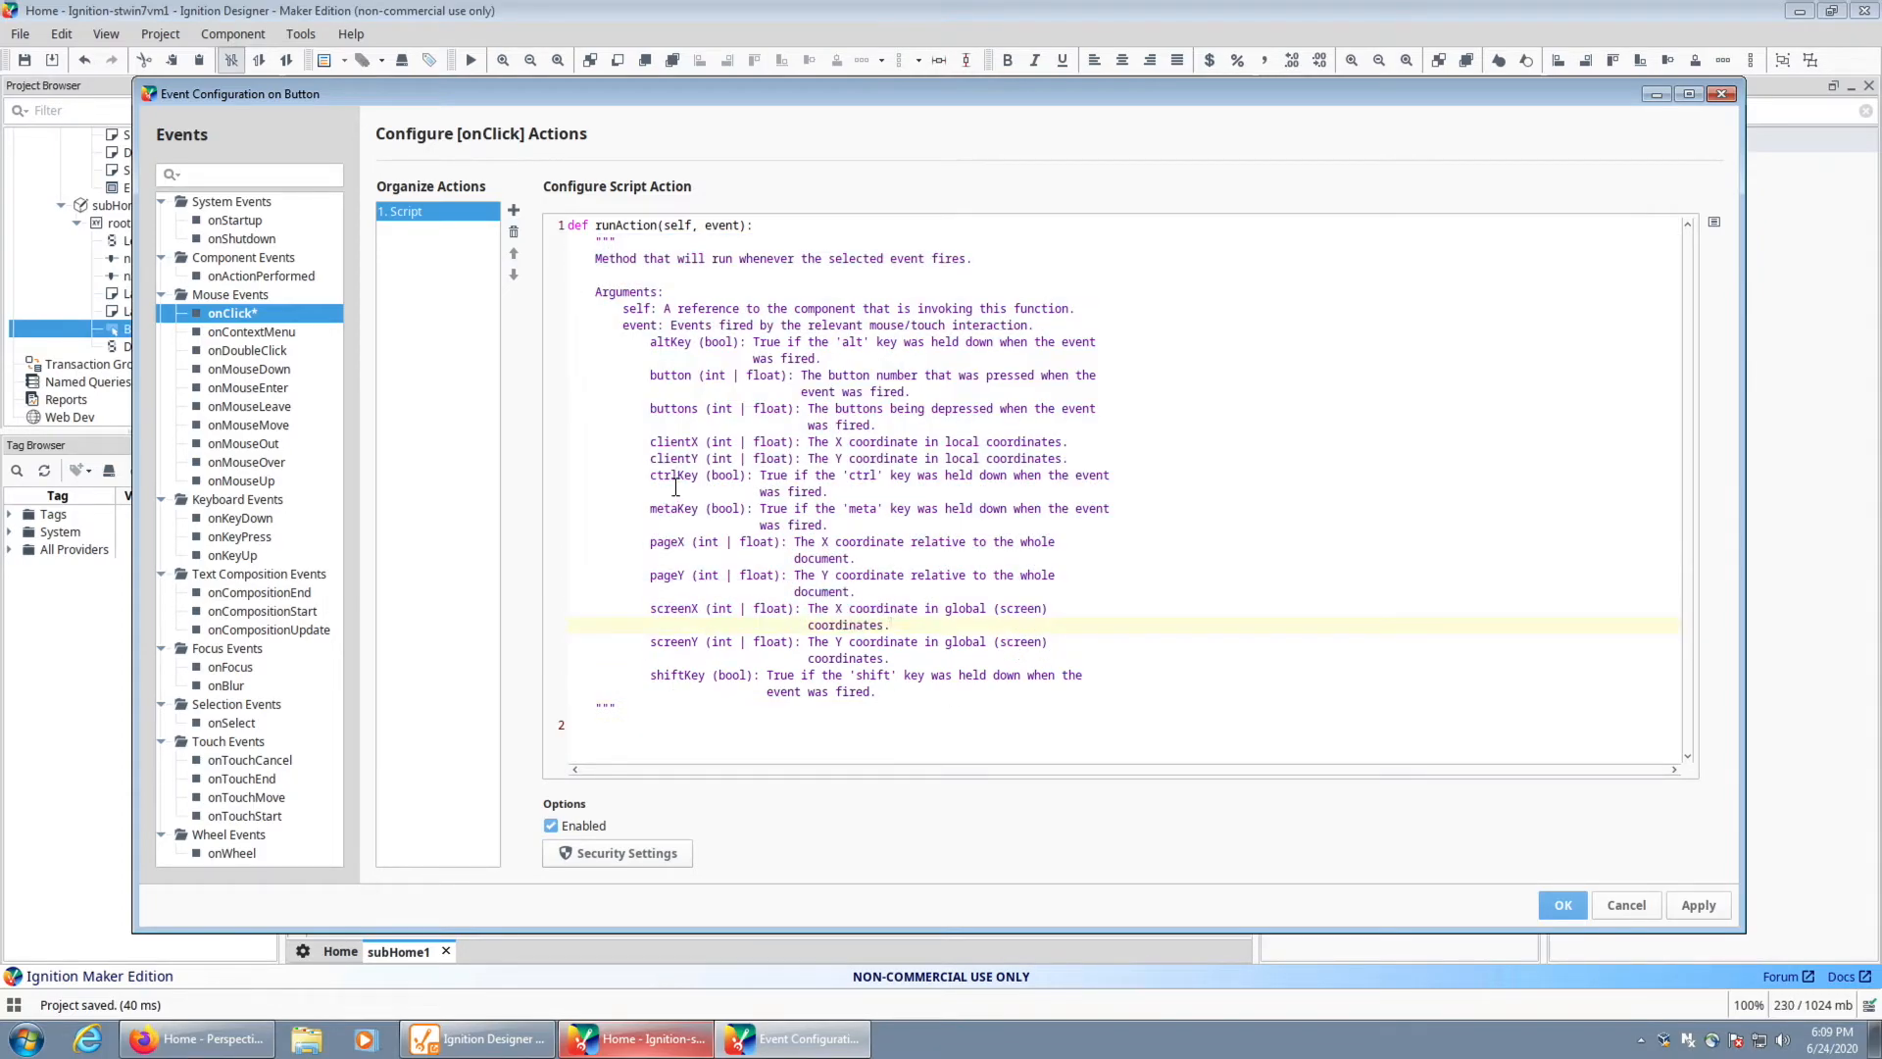
left_click_drag(583, 292, 747, 677)
left_click(747, 676)
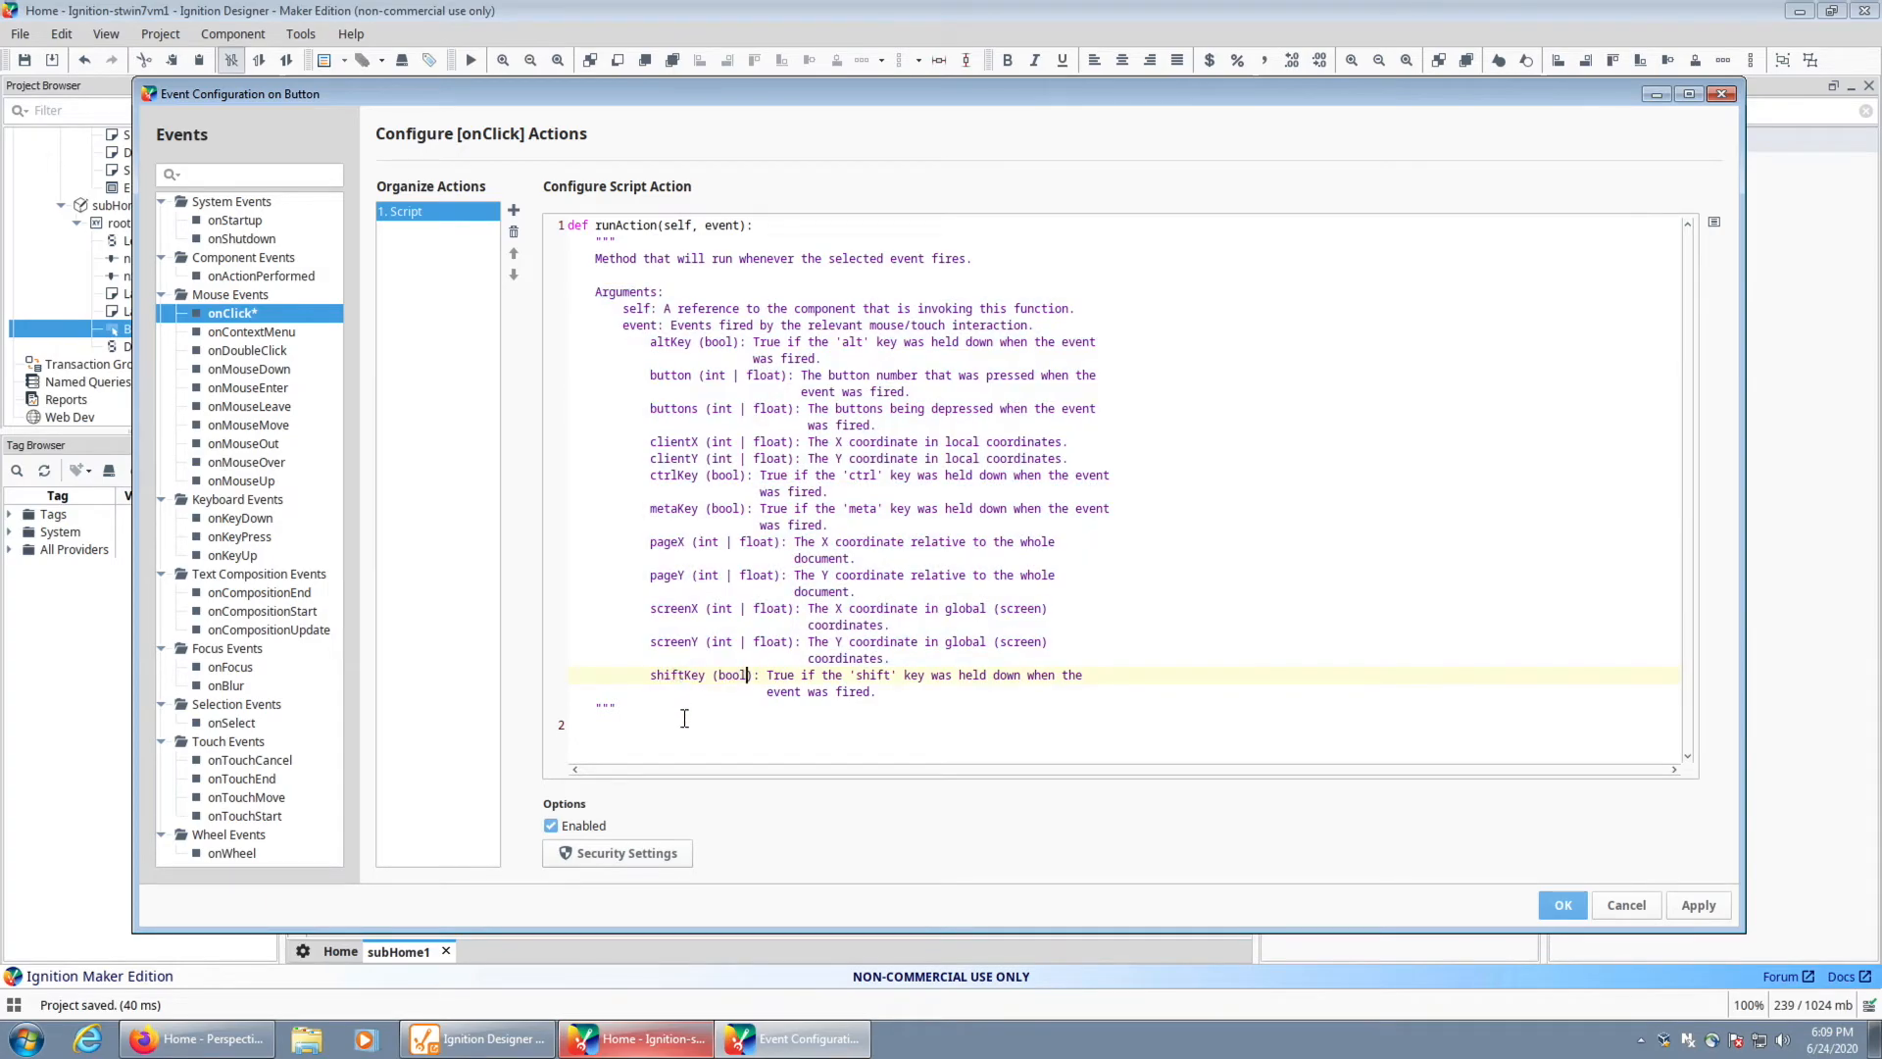
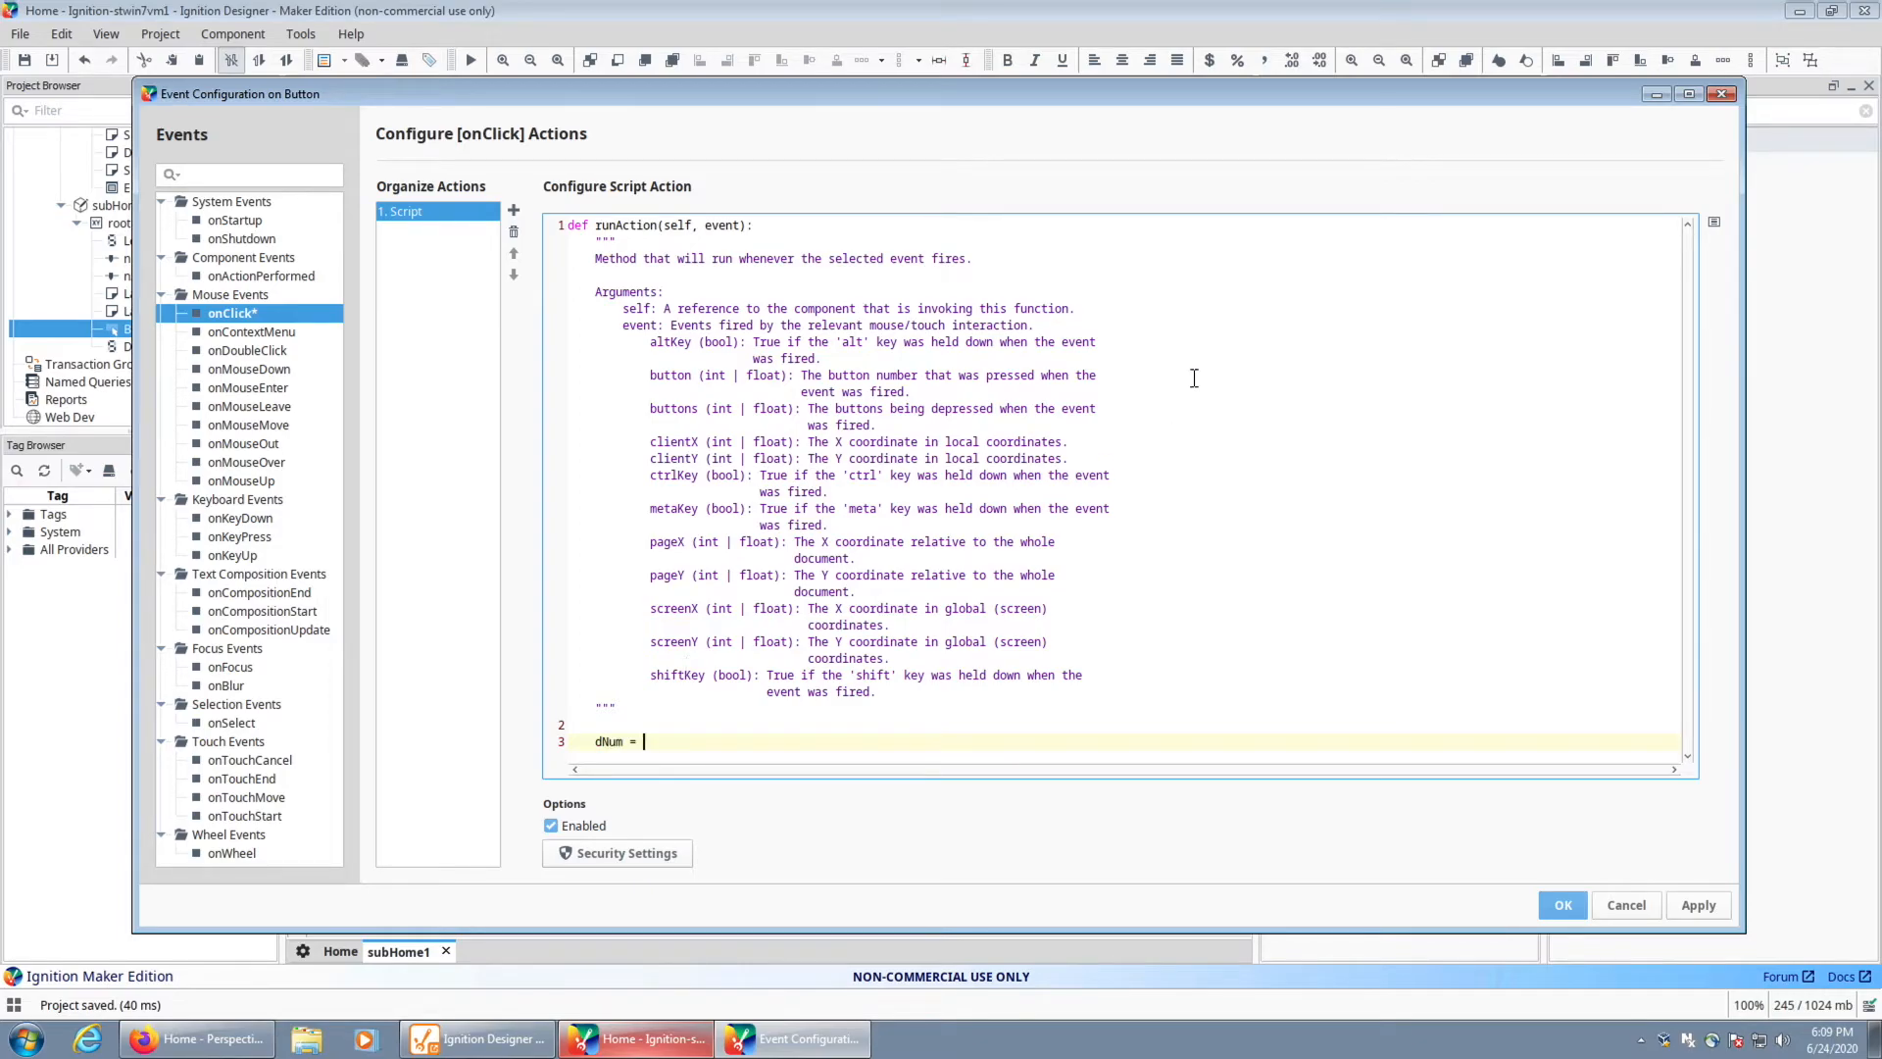
In the onClick script, assign the value property of the nDice slider to the variable dNum, using the property browser
left_click(1716, 221)
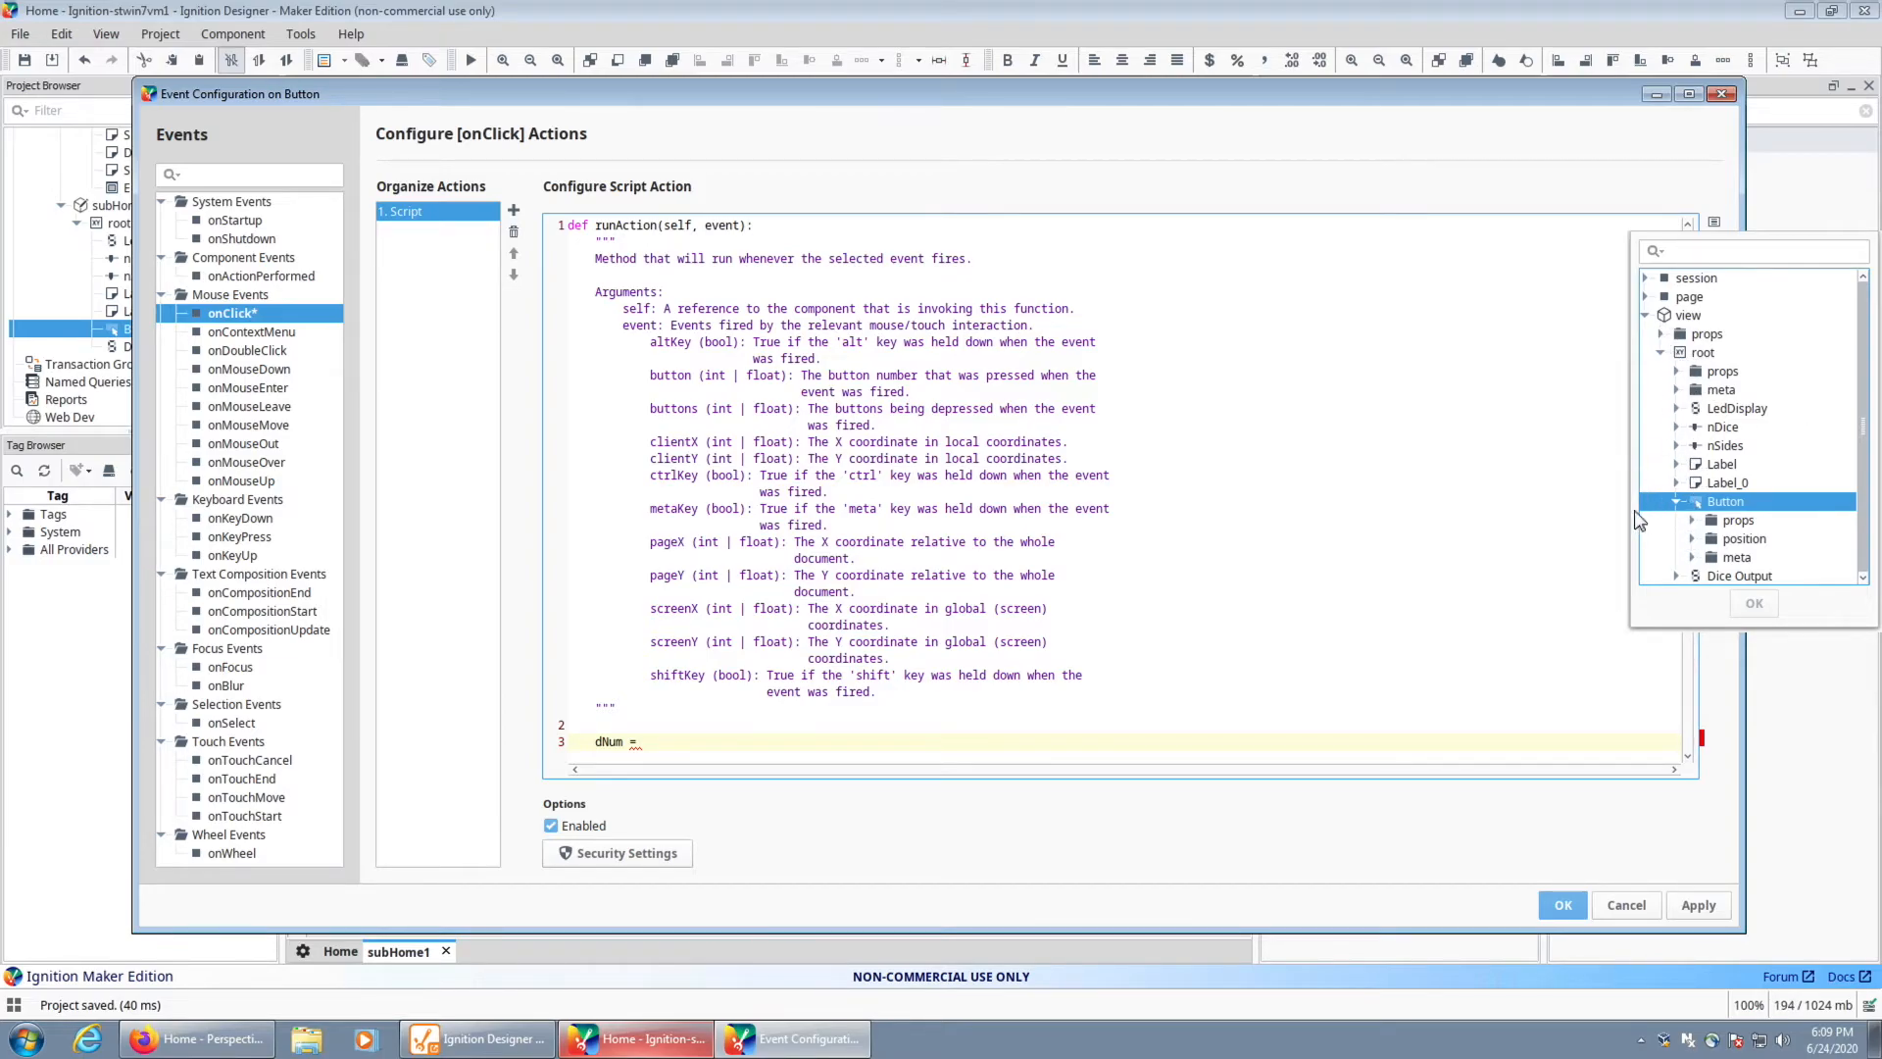
left_click(1676, 428)
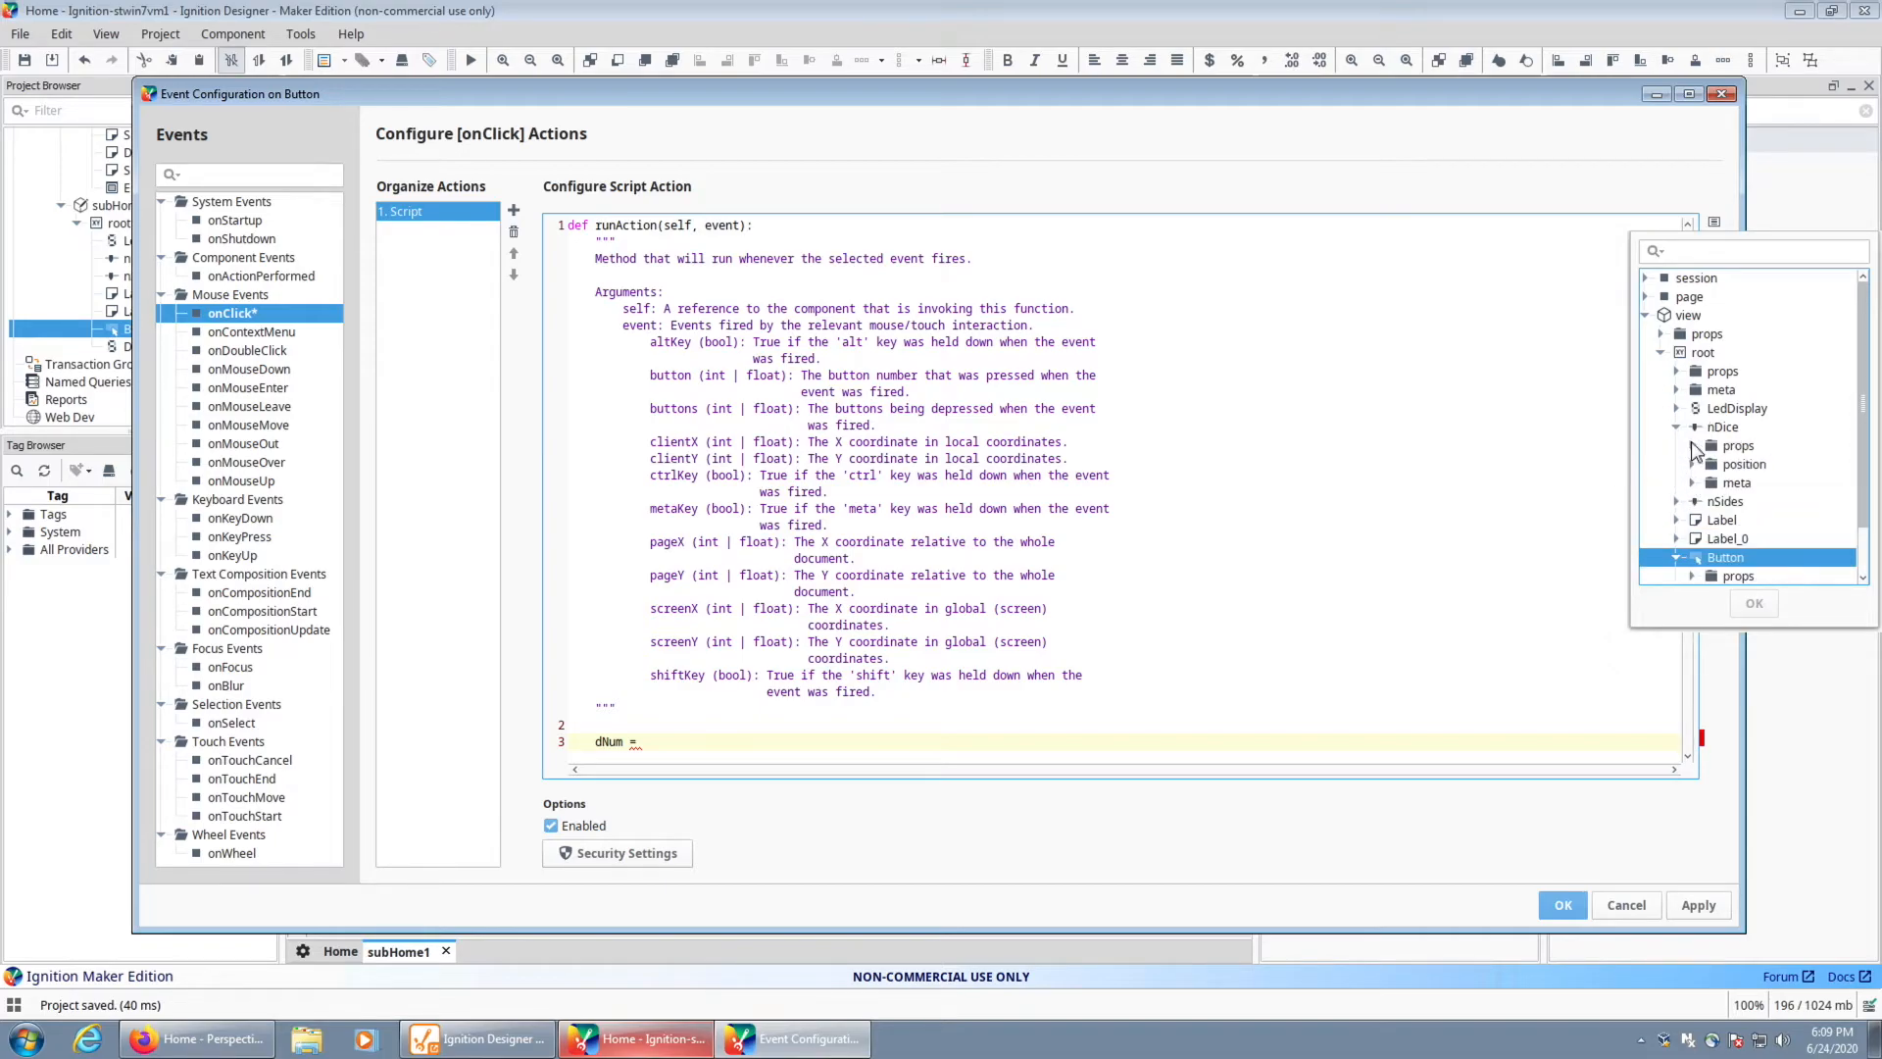
left_click(1692, 447)
left_click(1753, 410)
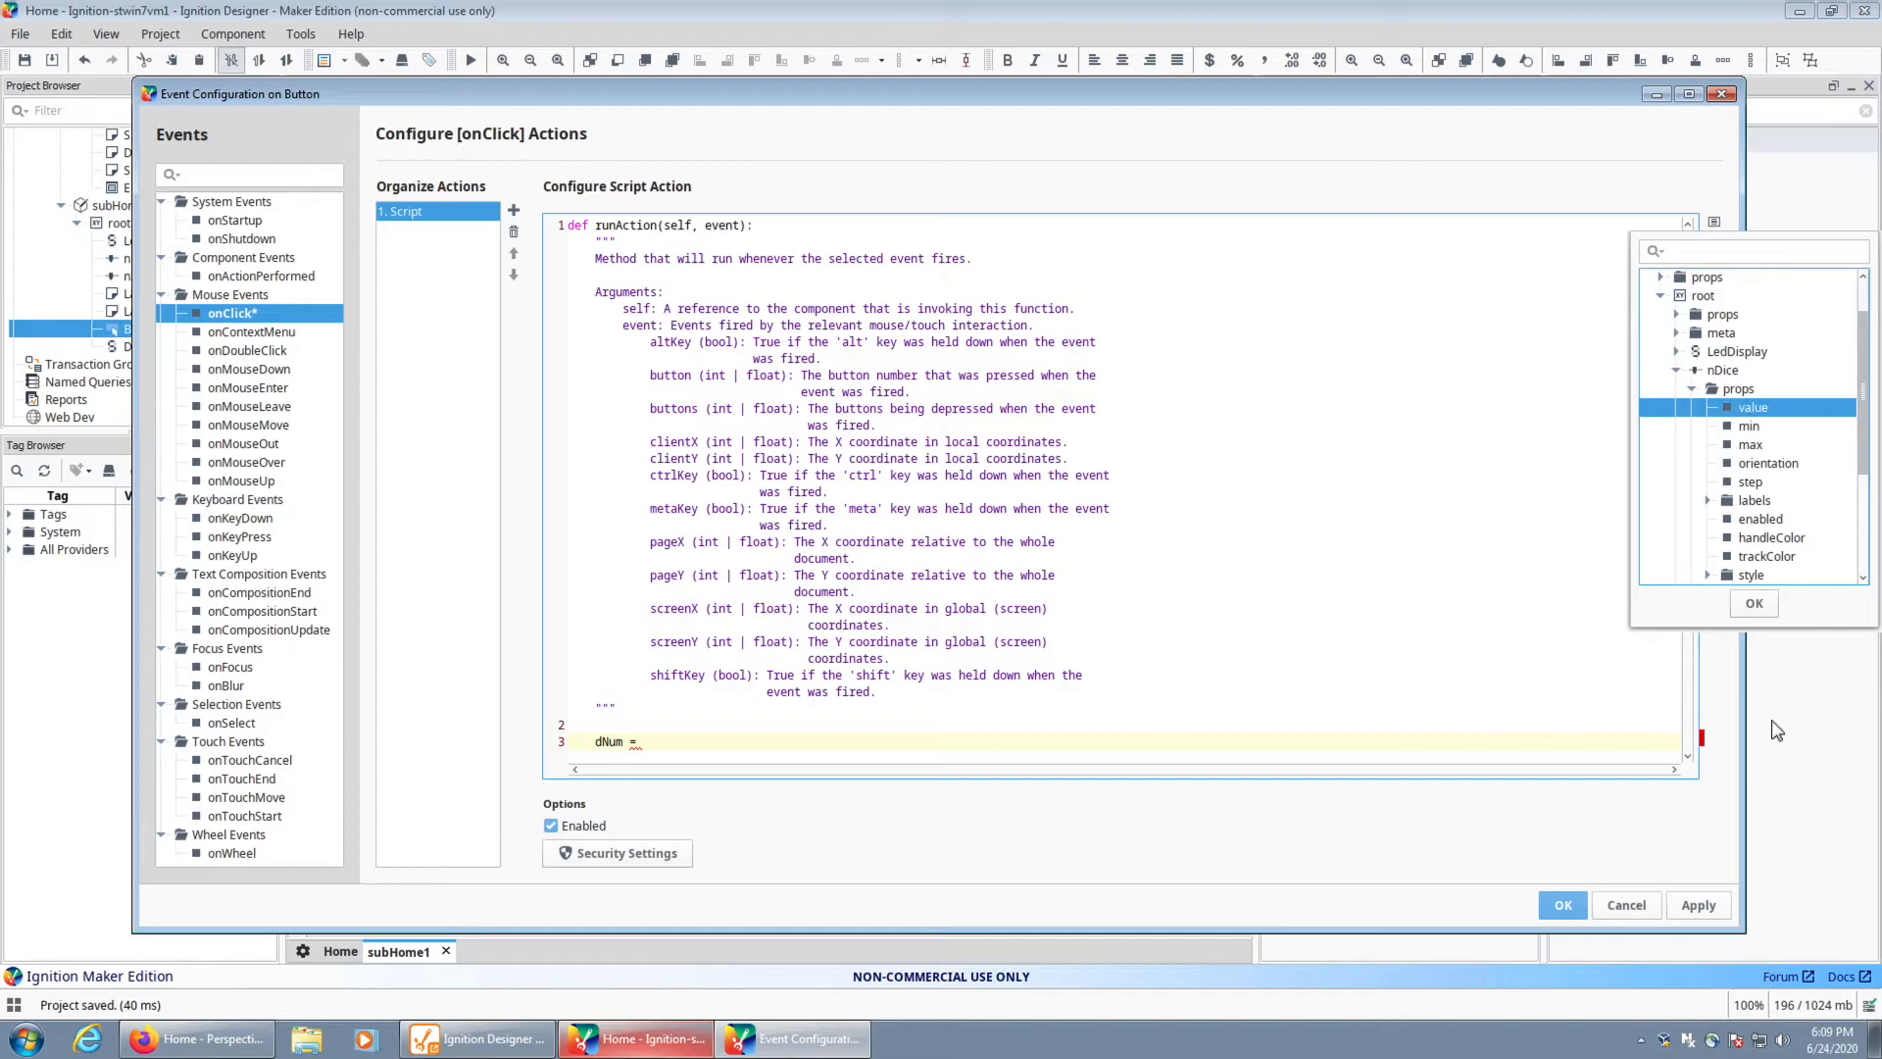
left_click(1753, 603)
key("Return")
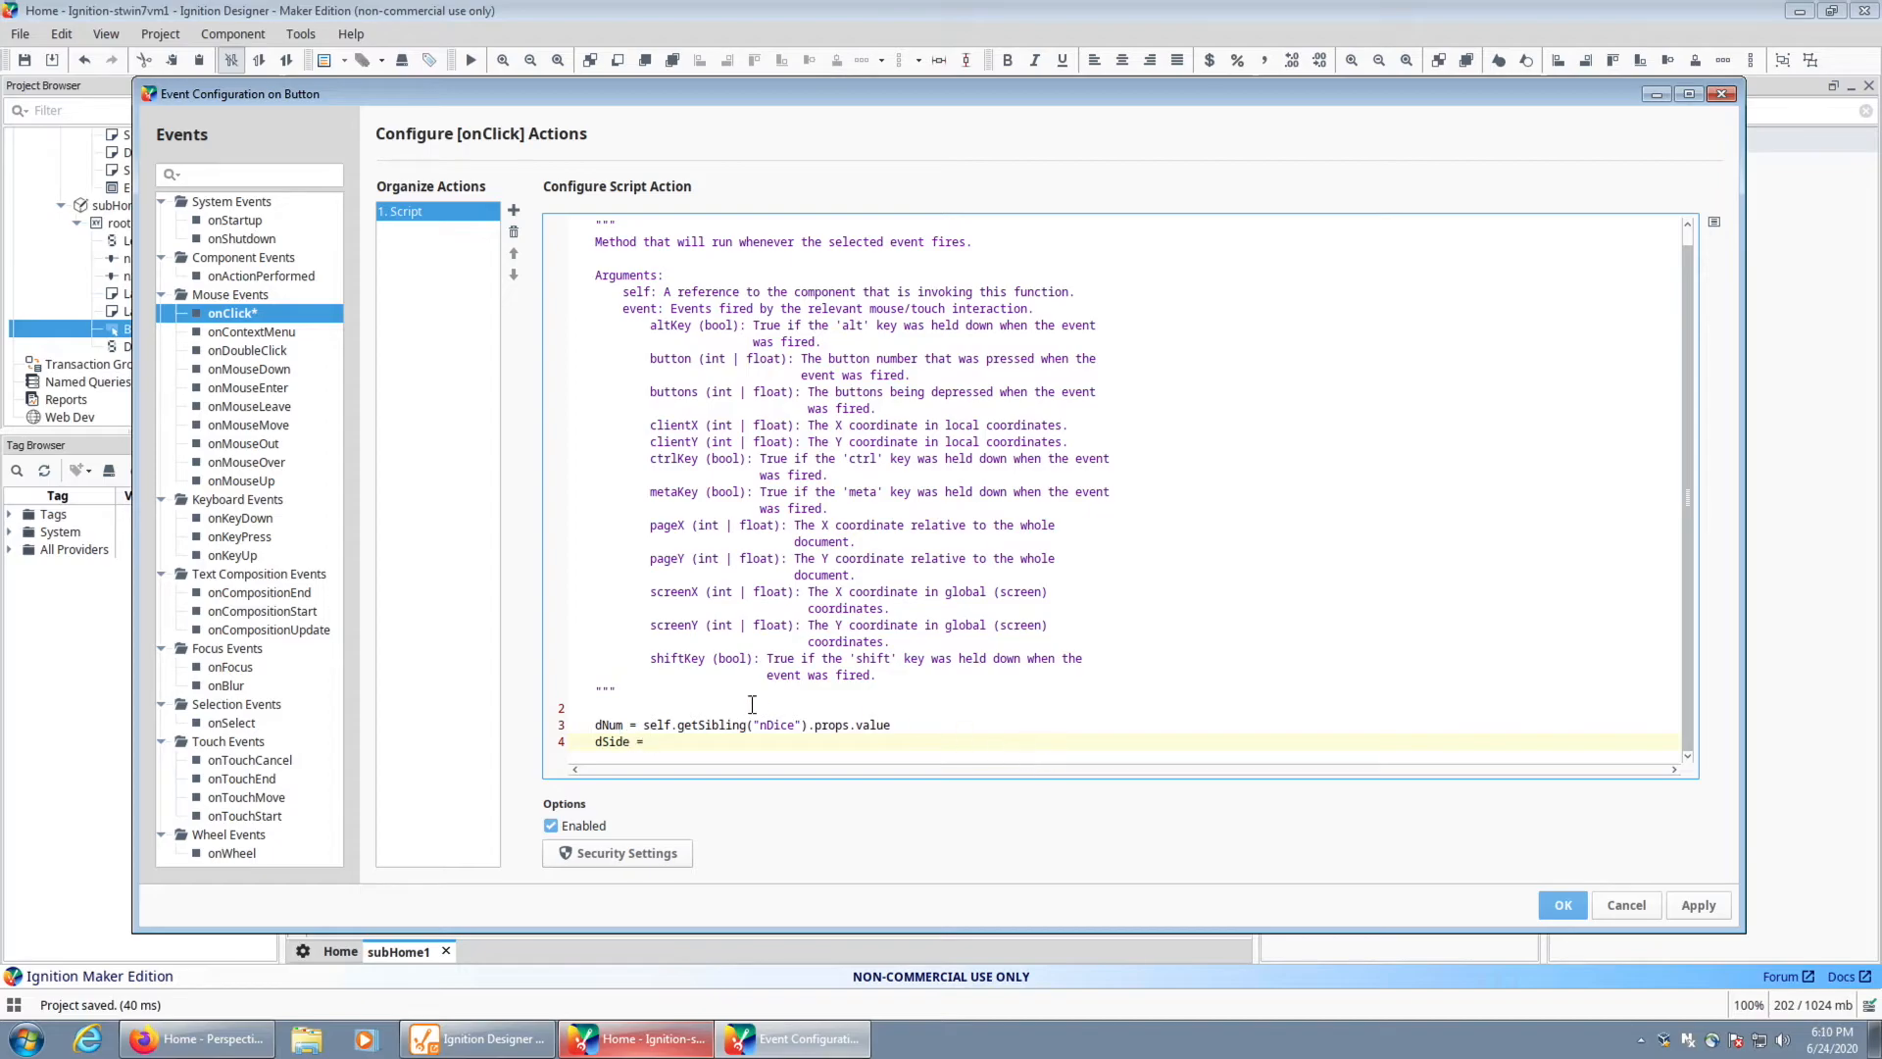
Assign the value property of the nSides slider to the variable dSide, using the property browser
left_click(1714, 222)
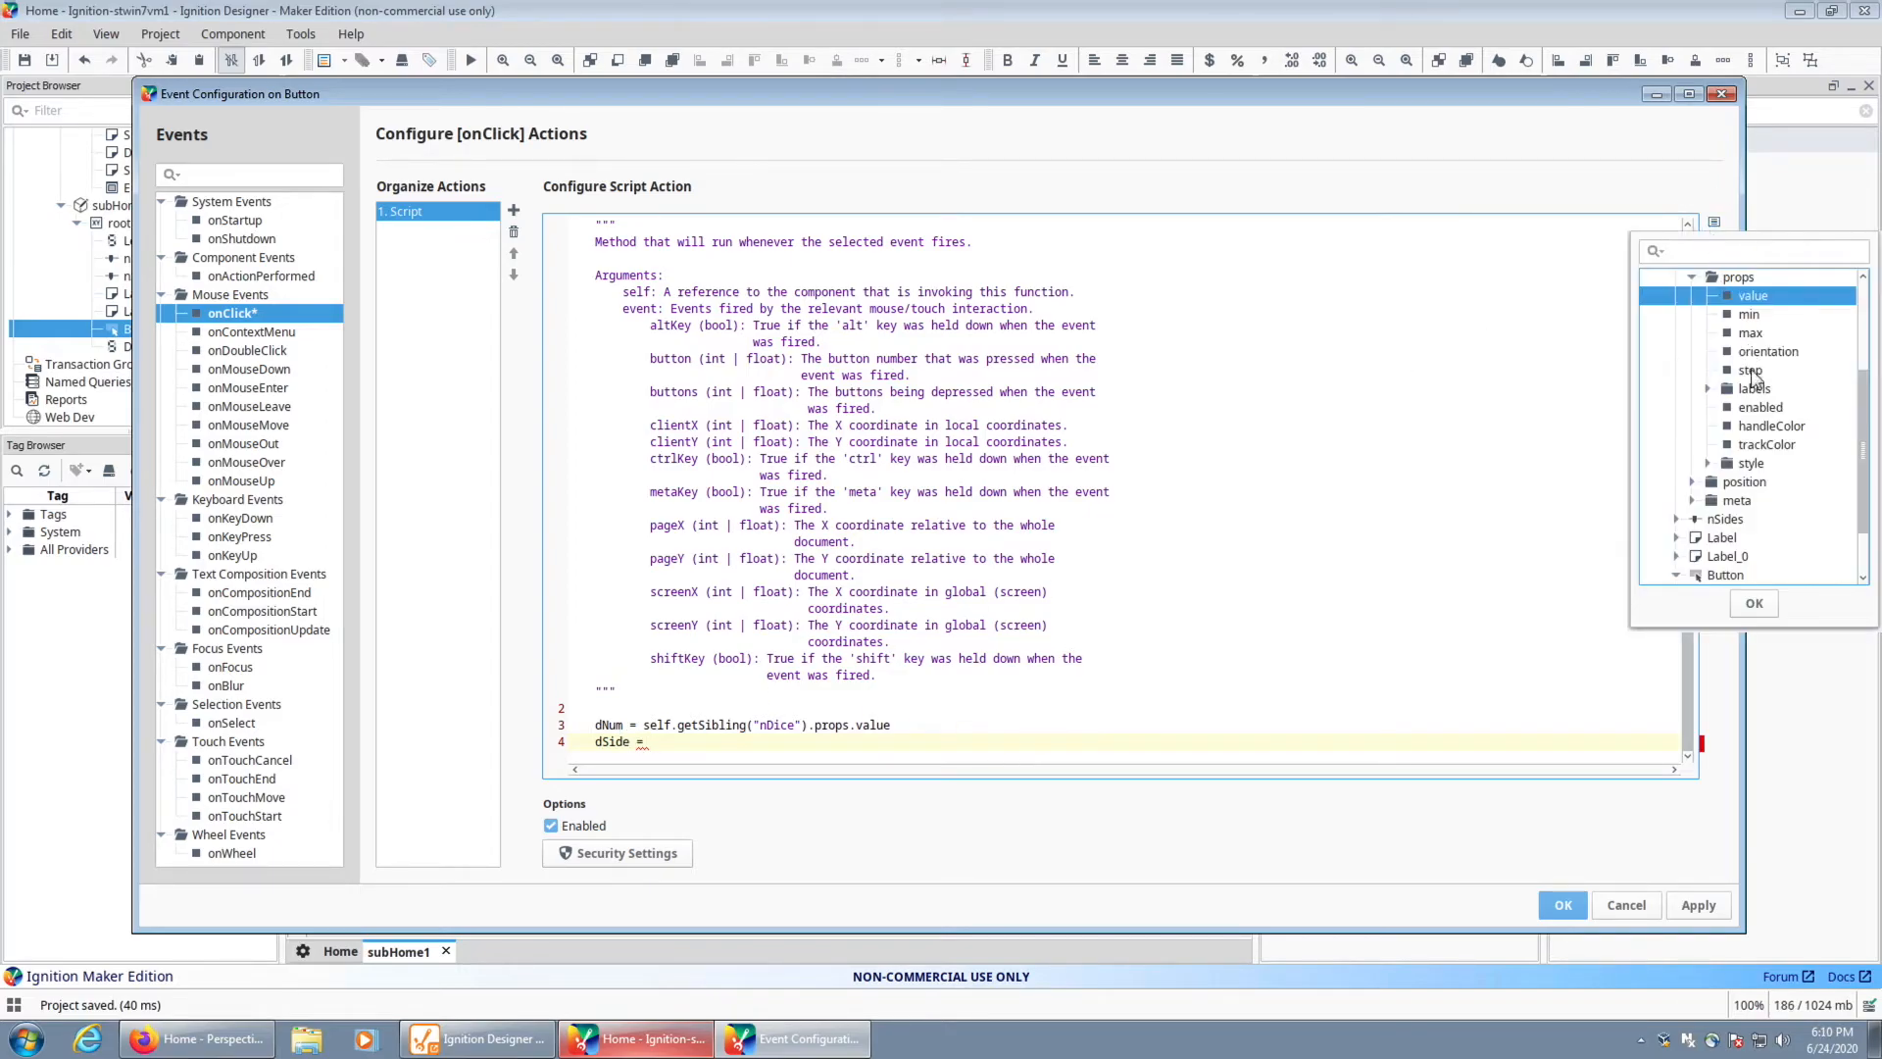
scroll(1708, 377, "down", 2)
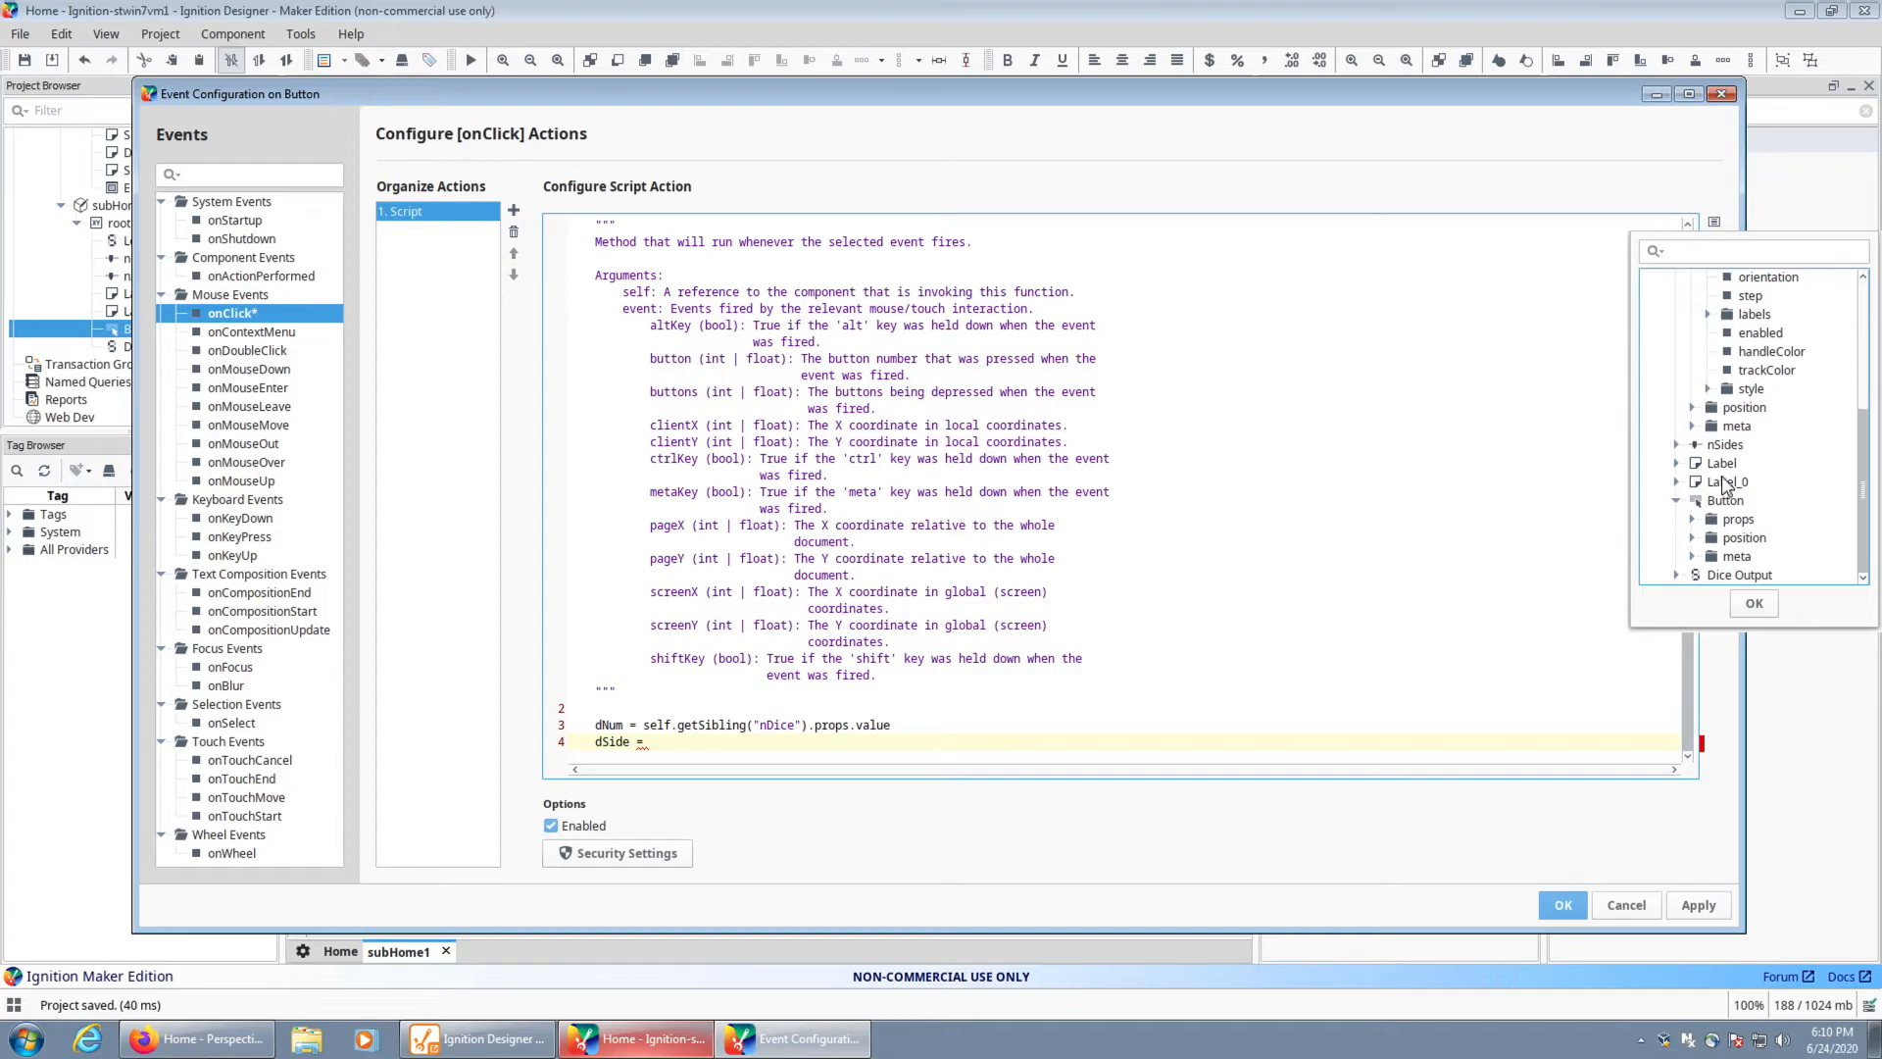
left_click(1676, 444)
double_click(1711, 465)
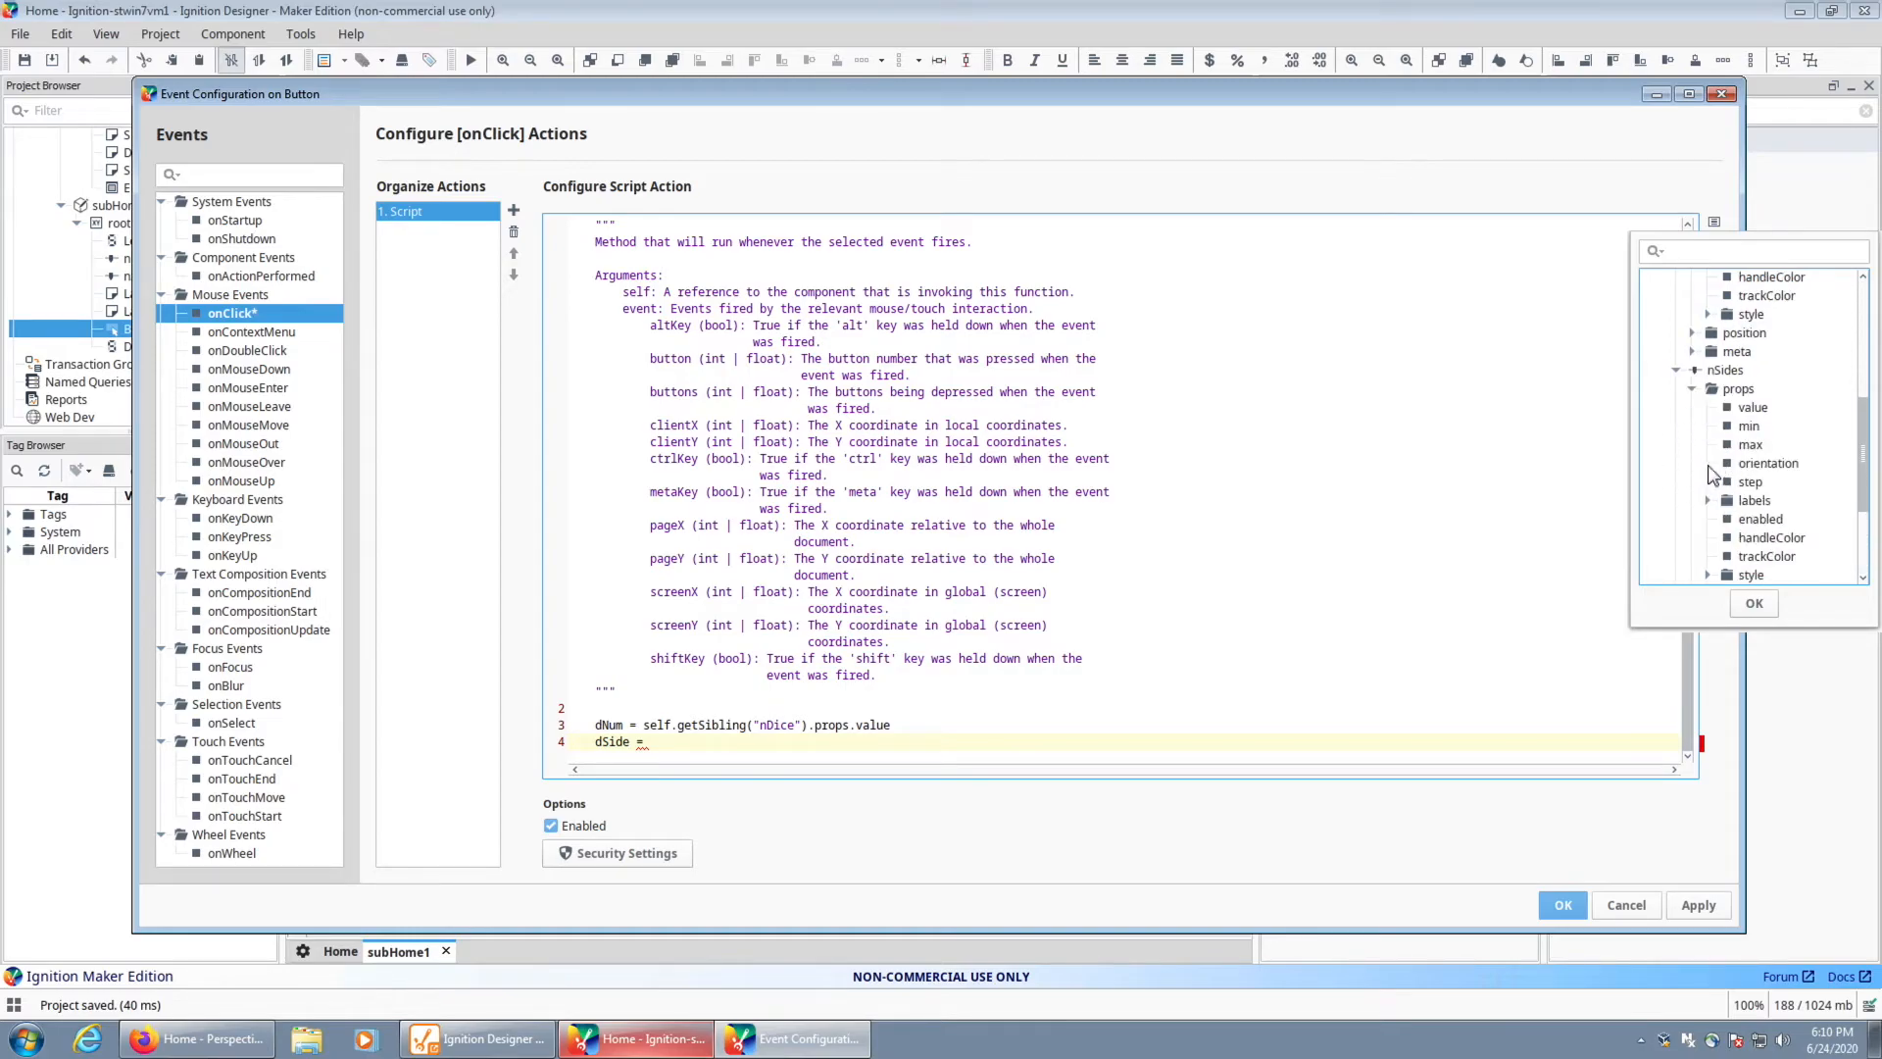
left_click(1752, 407)
left_click(1740, 615)
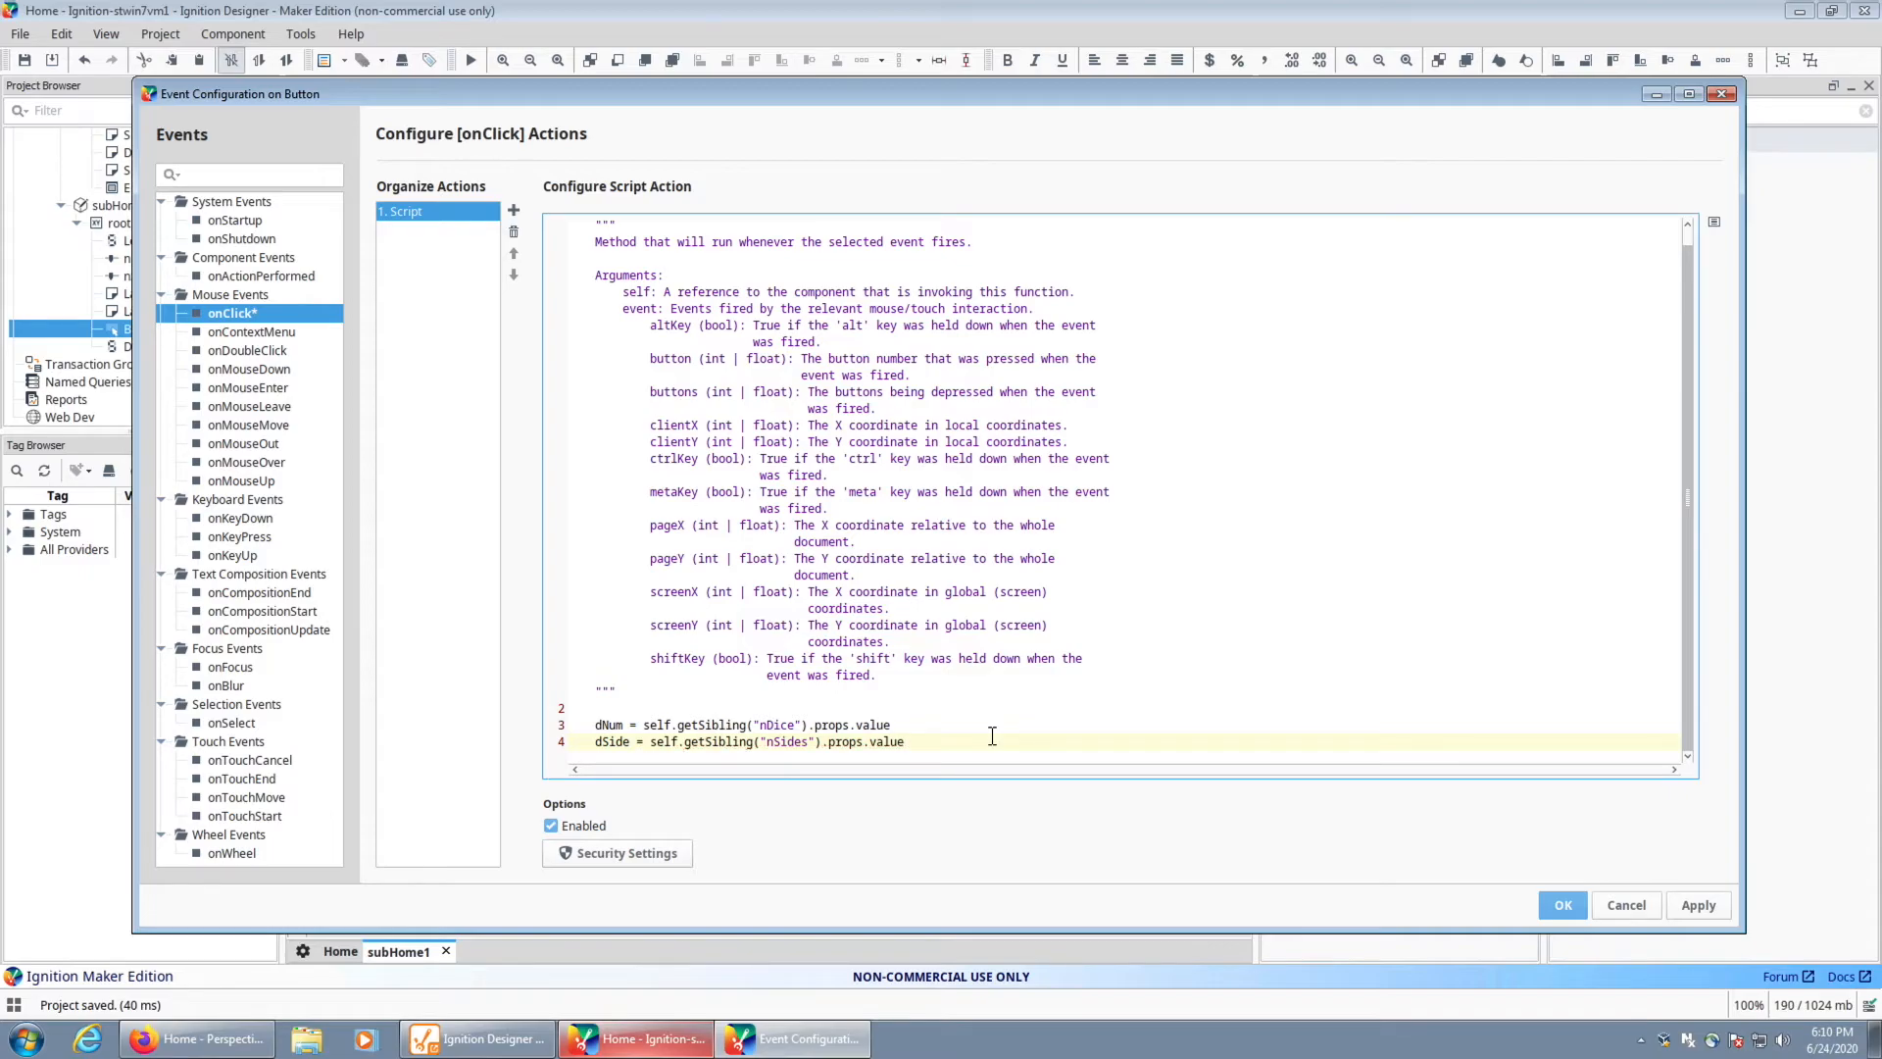
Add the line print dSide below the two variable assignments, separated by a blank line
key("Return")
key("Return")
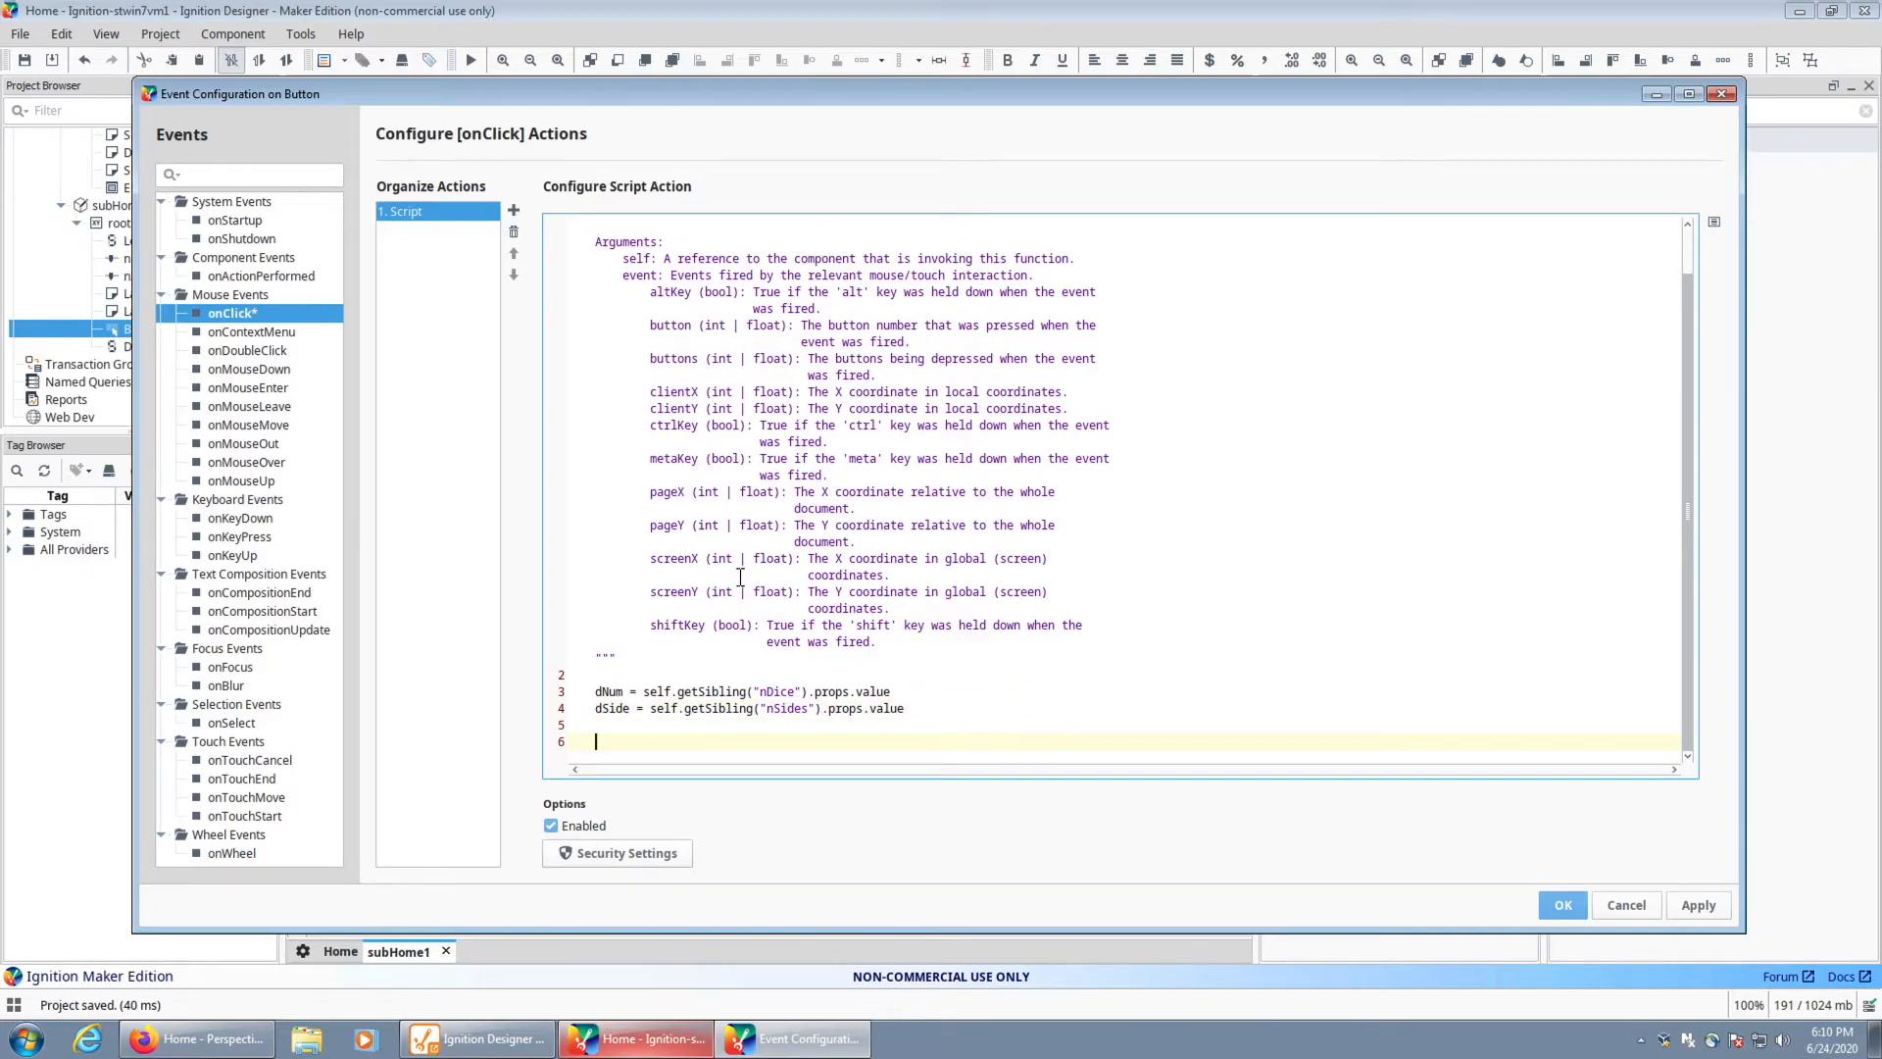
triple_click(635, 735)
left_click(635, 737)
type("print dSide")
Change the print statement to system.perspective.print( dSide ) using code completion, and apply the script
left_click(615, 734)
left_click_drag(598, 736, 635, 739)
left_click(677, 733)
left_click(611, 742)
double_click(611, 742)
key("ctrl+space")
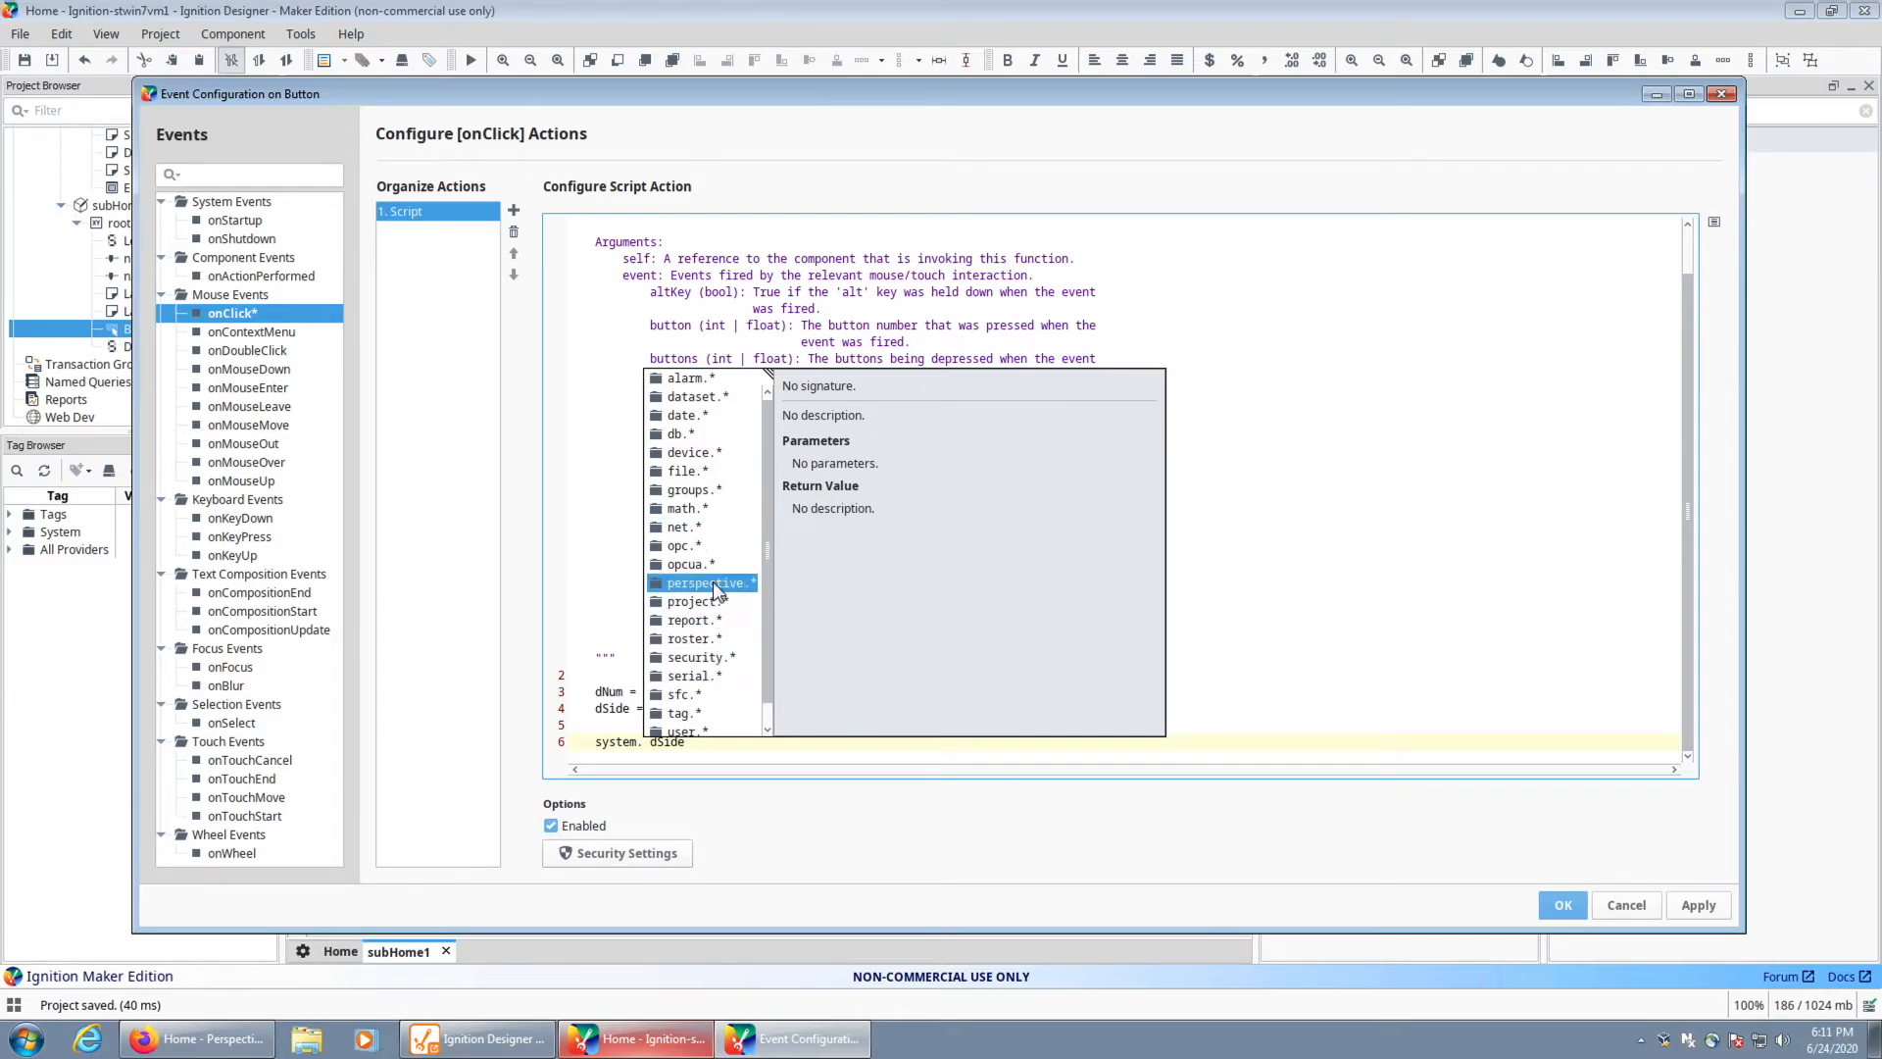
double_click(706, 582)
left_click(765, 601)
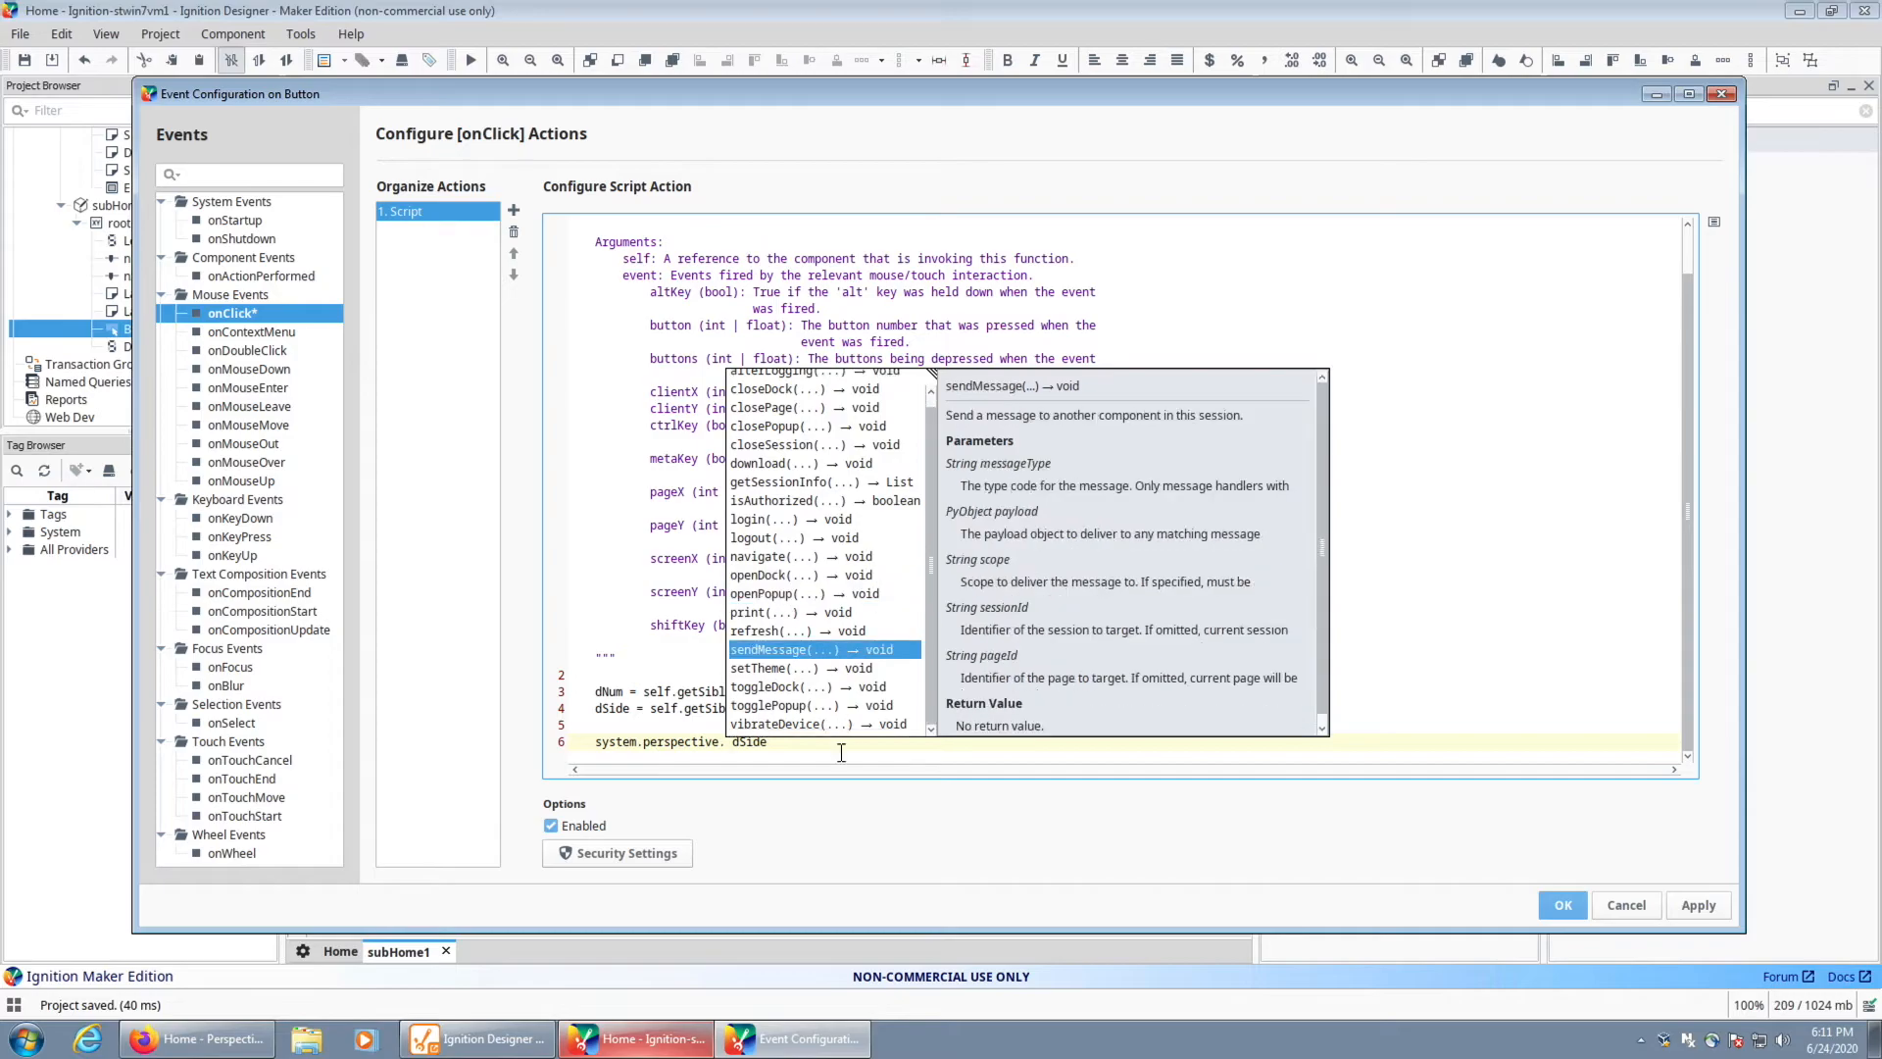
scroll(768, 470, "up", 1)
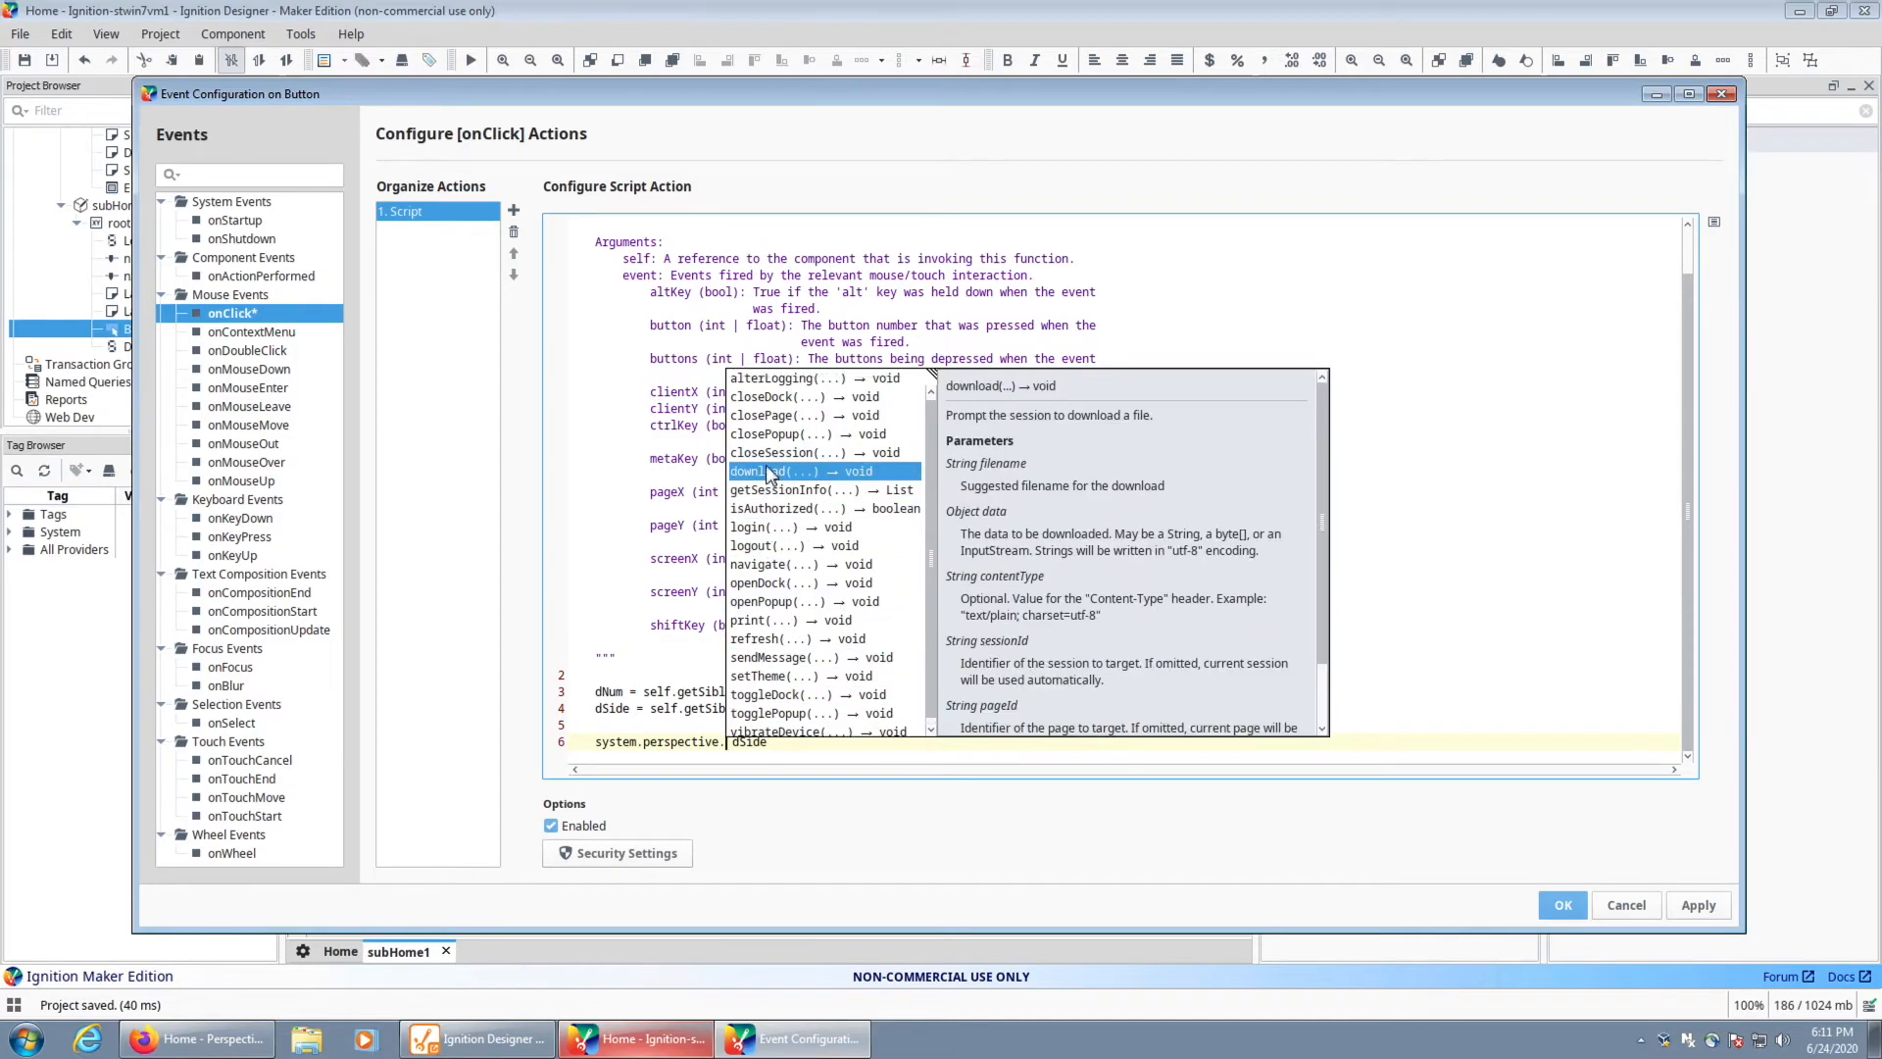
double_click(796, 621)
type("(")
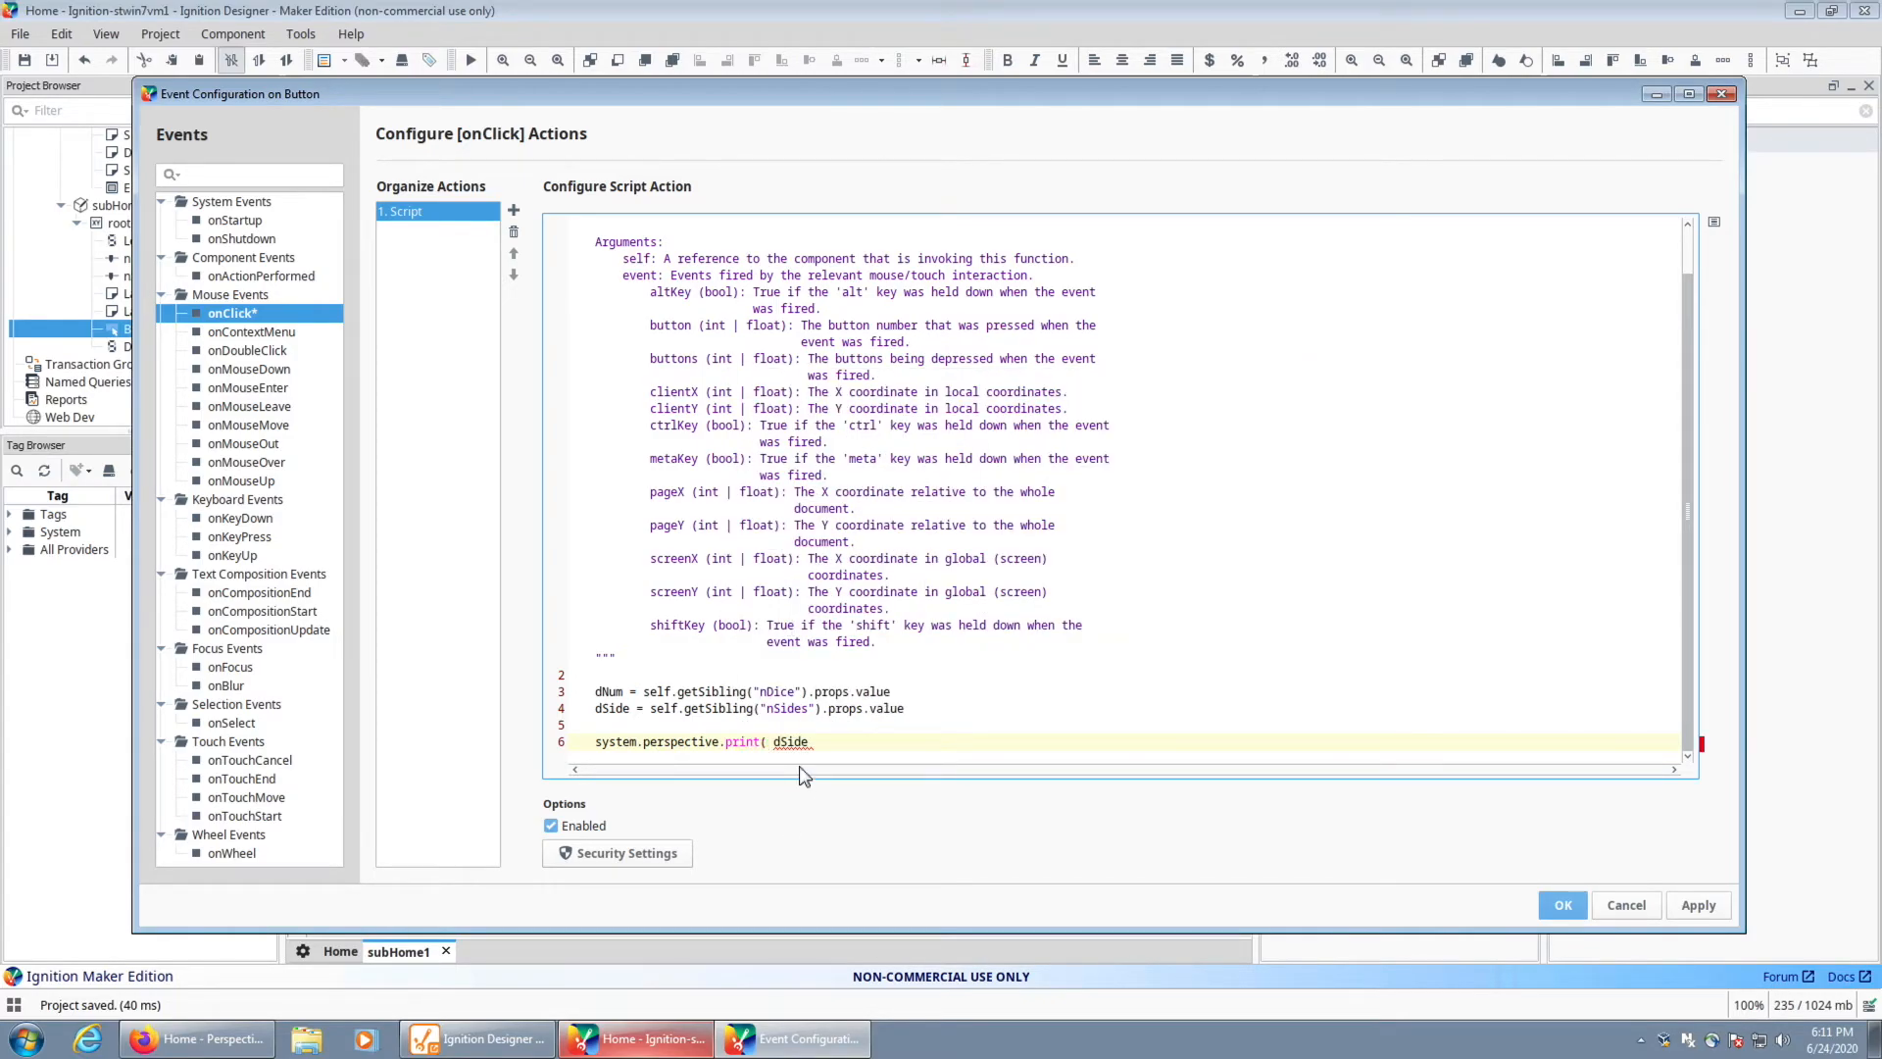
left_click(832, 746)
type(")")
left_click(1681, 907)
Open the Output Console, dock it below the view as a short pane, and clear its log
left_click(1067, 41)
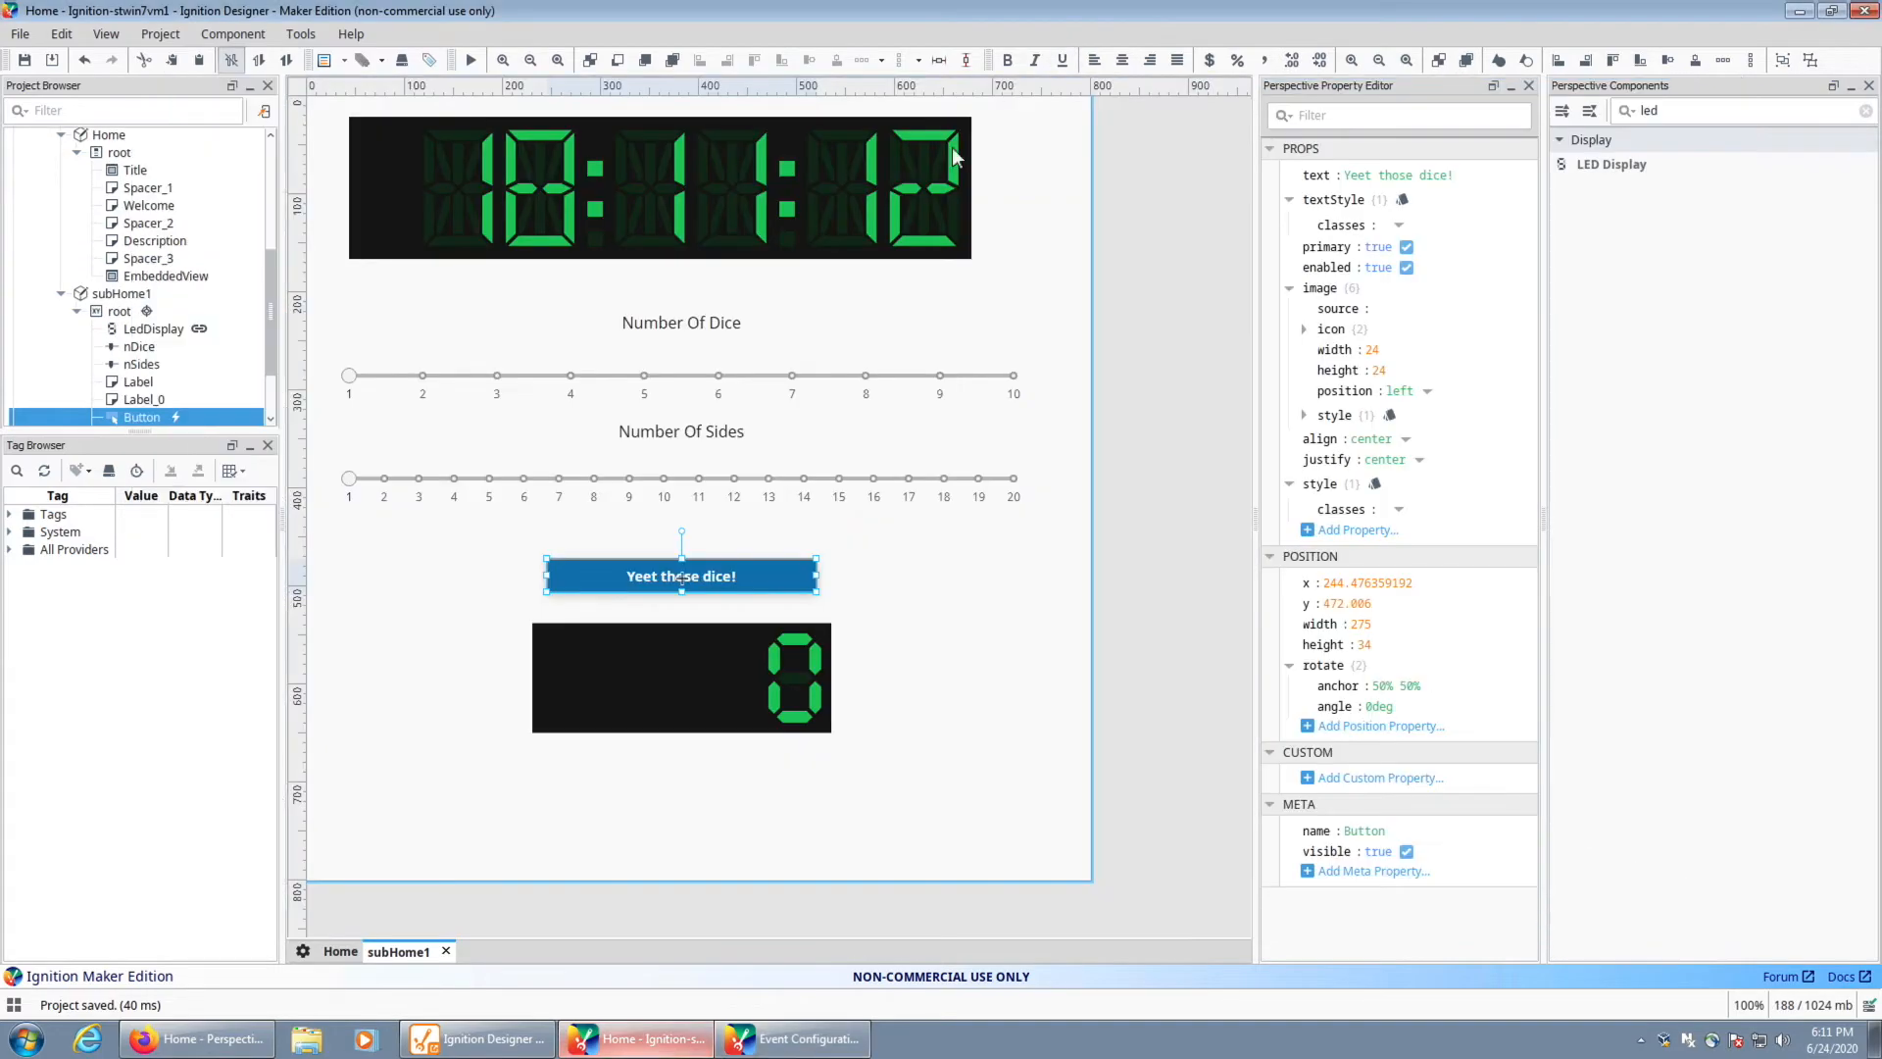
left_click(301, 34)
left_click(323, 61)
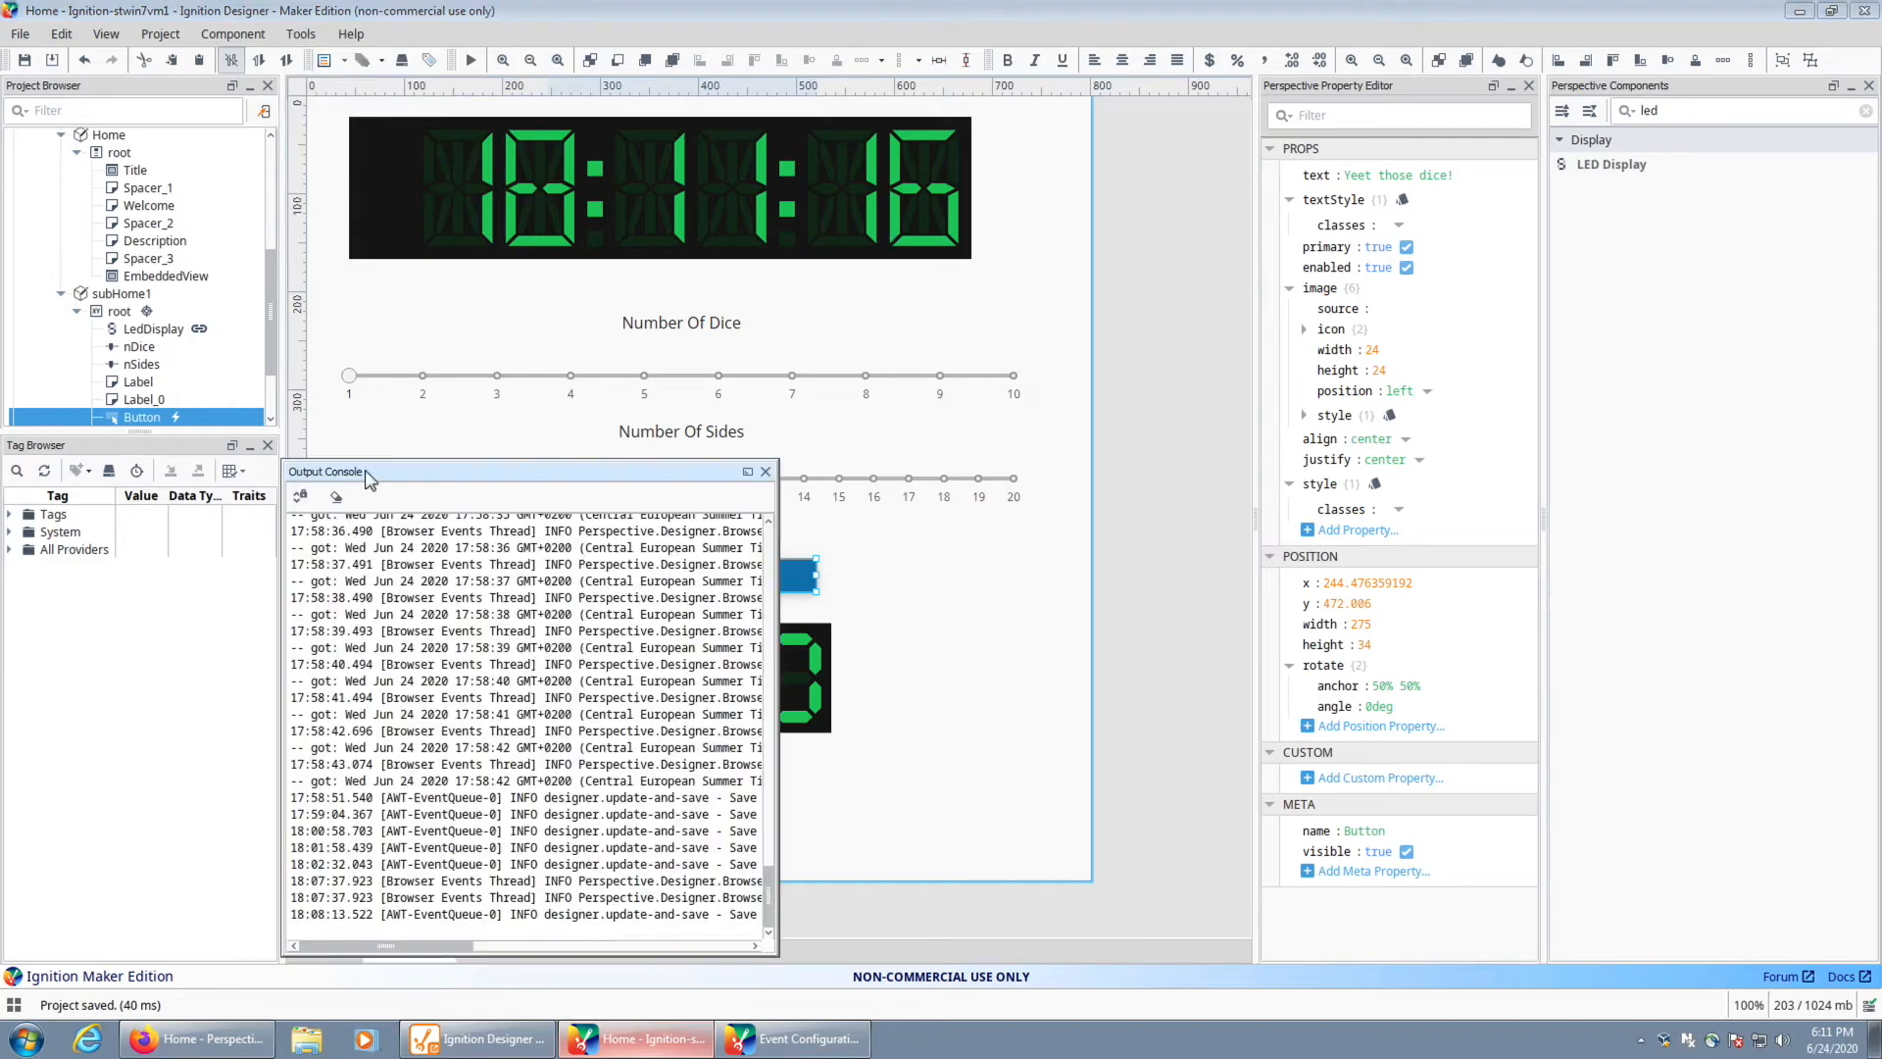
left_click_drag(608, 474, 819, 1029)
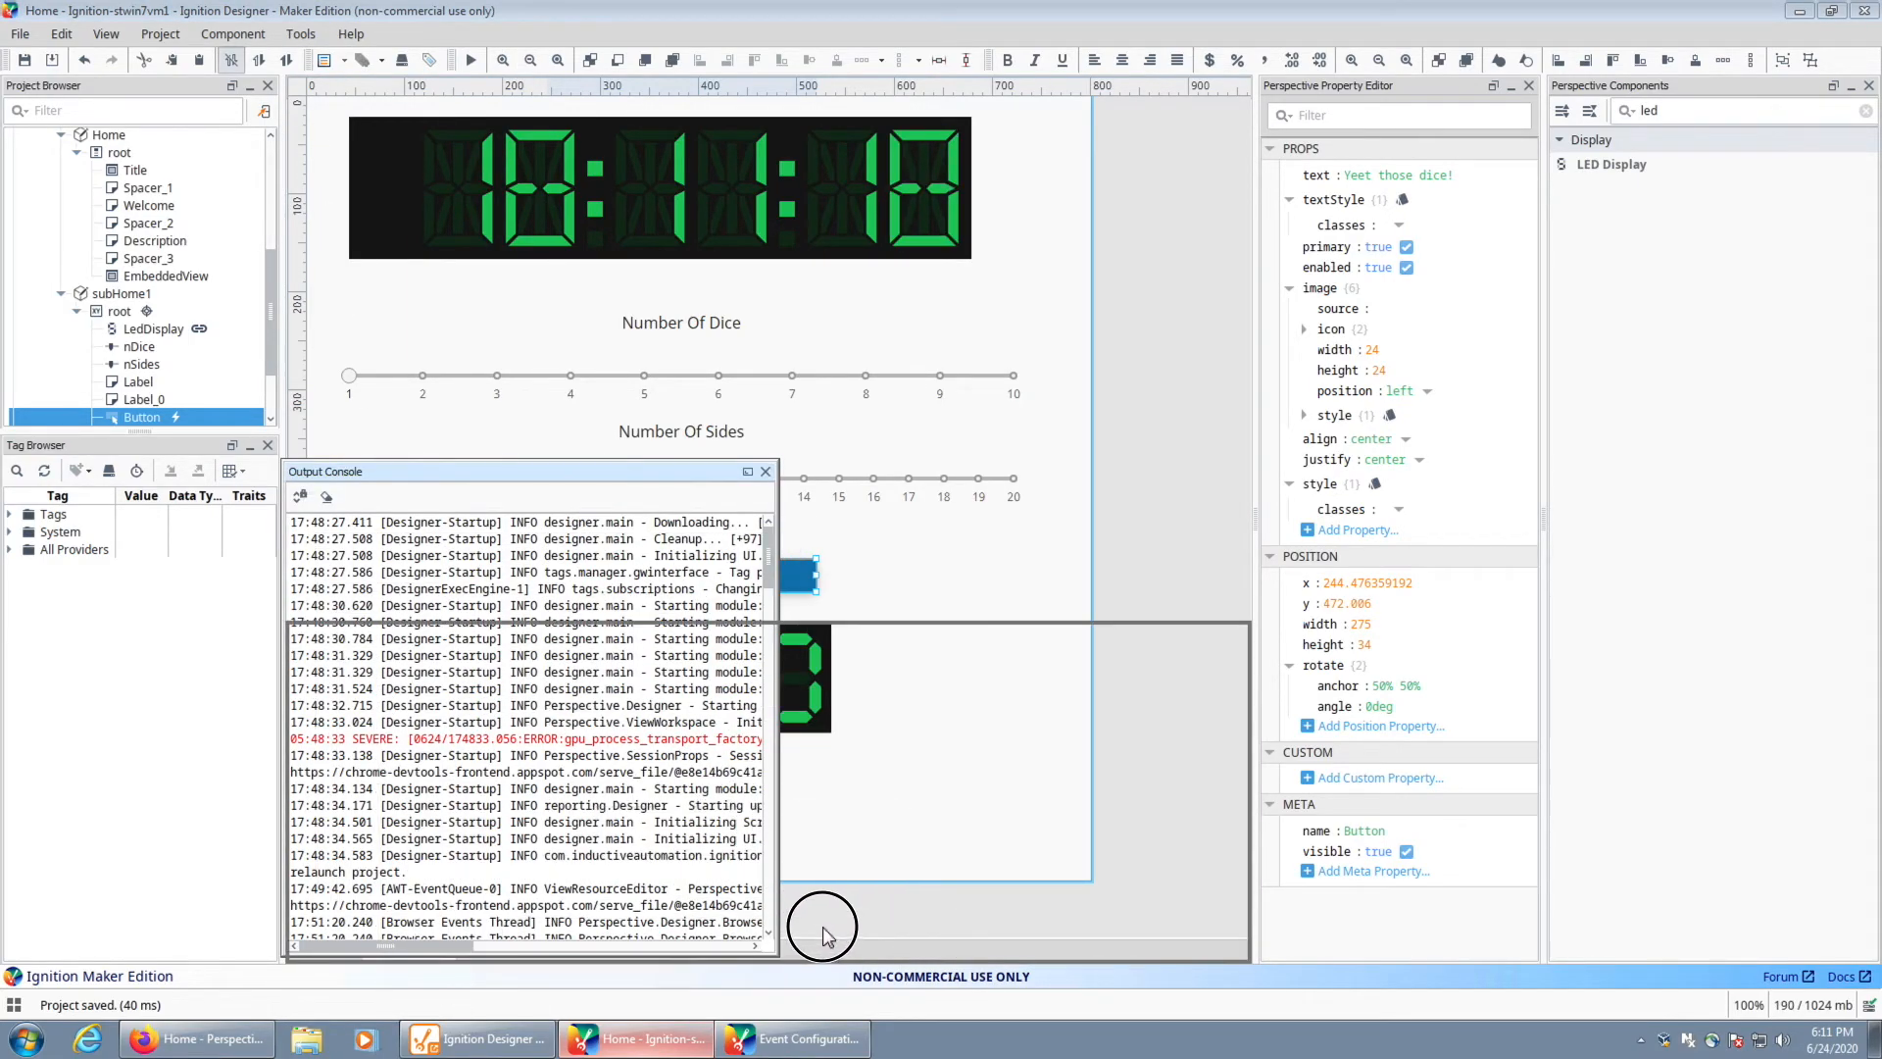
left_click_drag(827, 620, 774, 826)
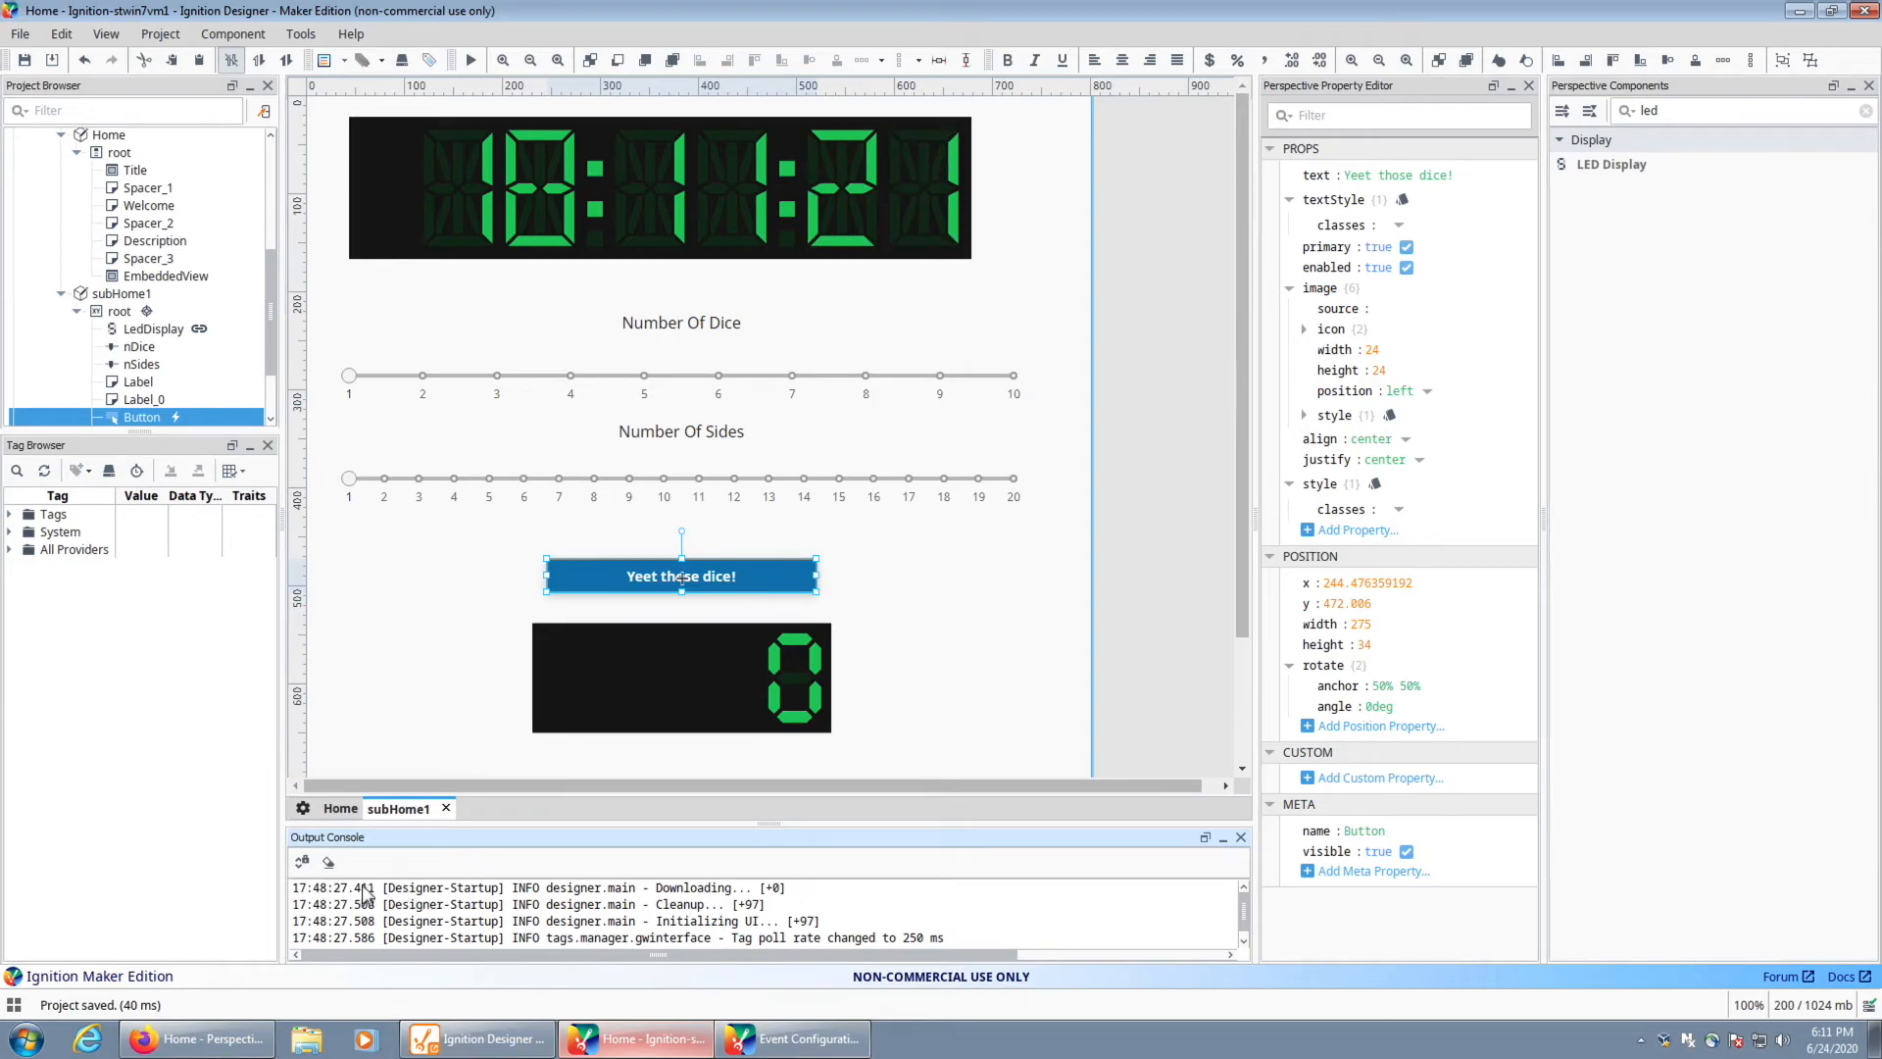
left_click(329, 862)
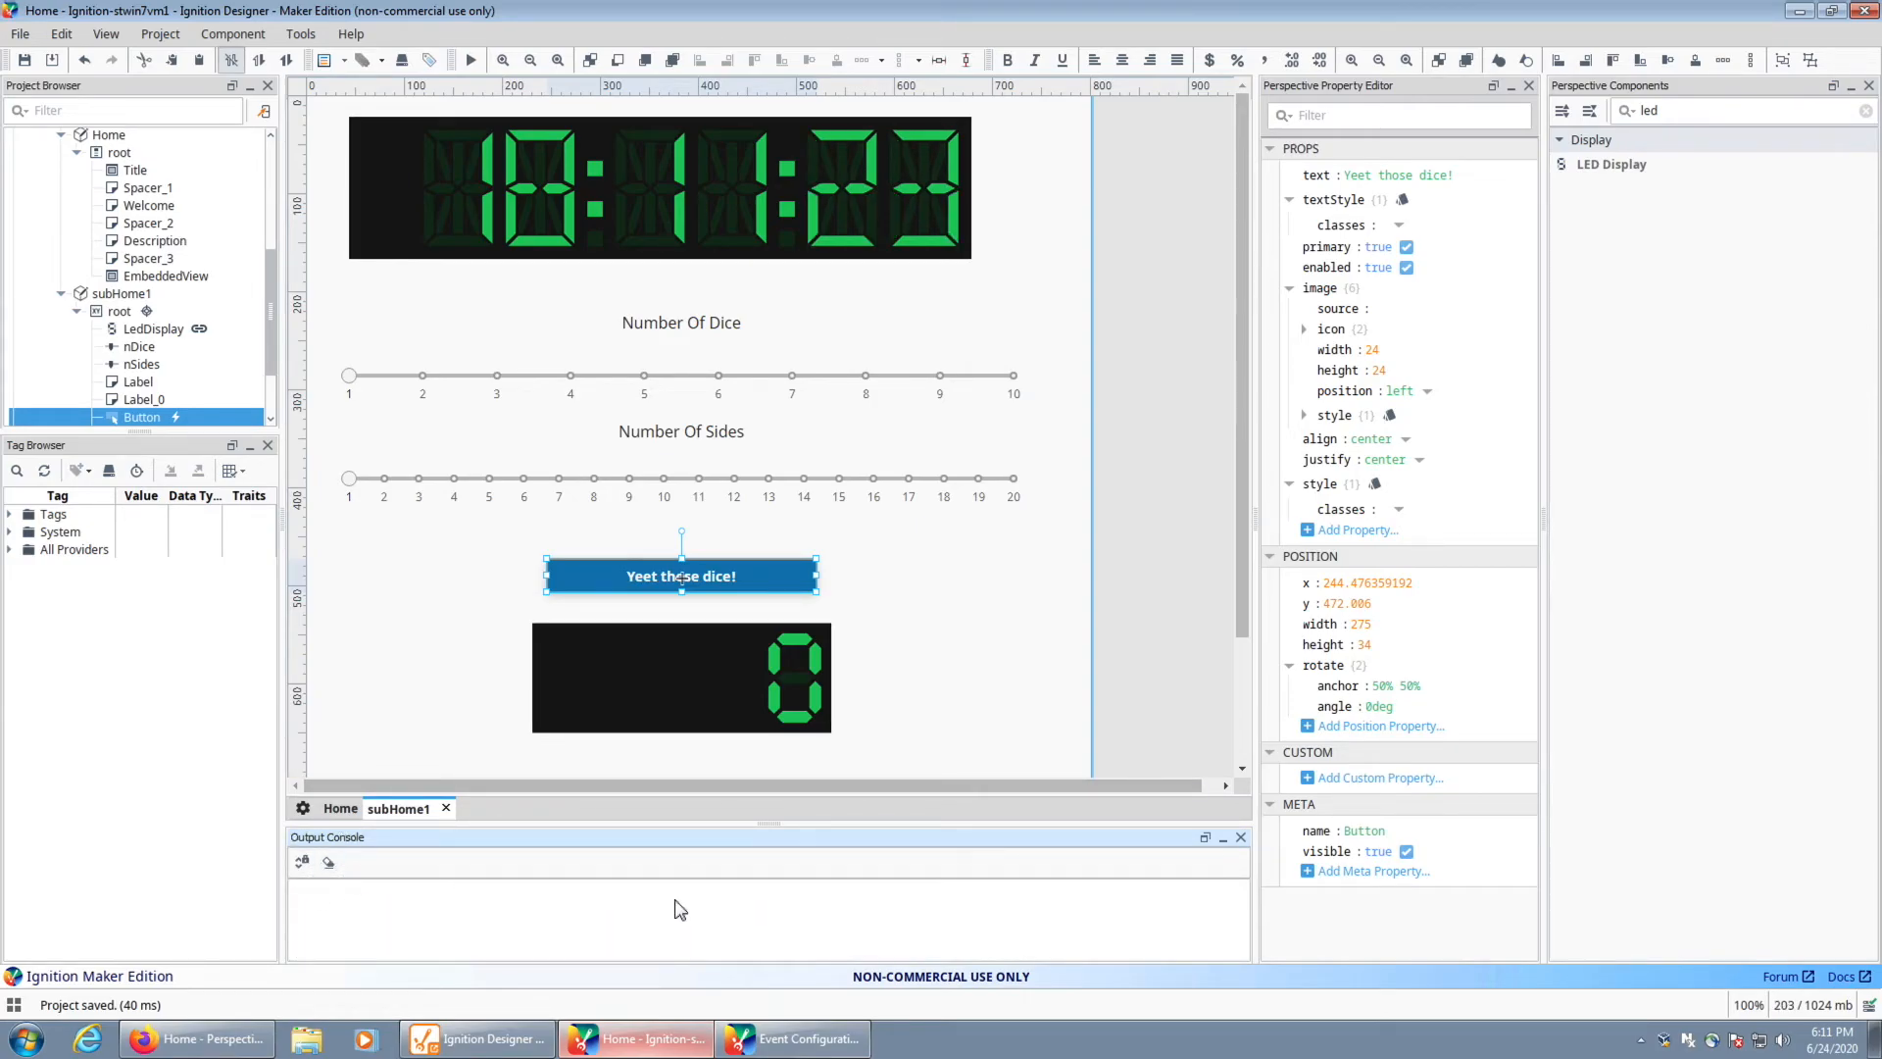
Switch the view to preview mode and test the "Yeet those dice!" button, checking the Output Console
left_click(472, 61)
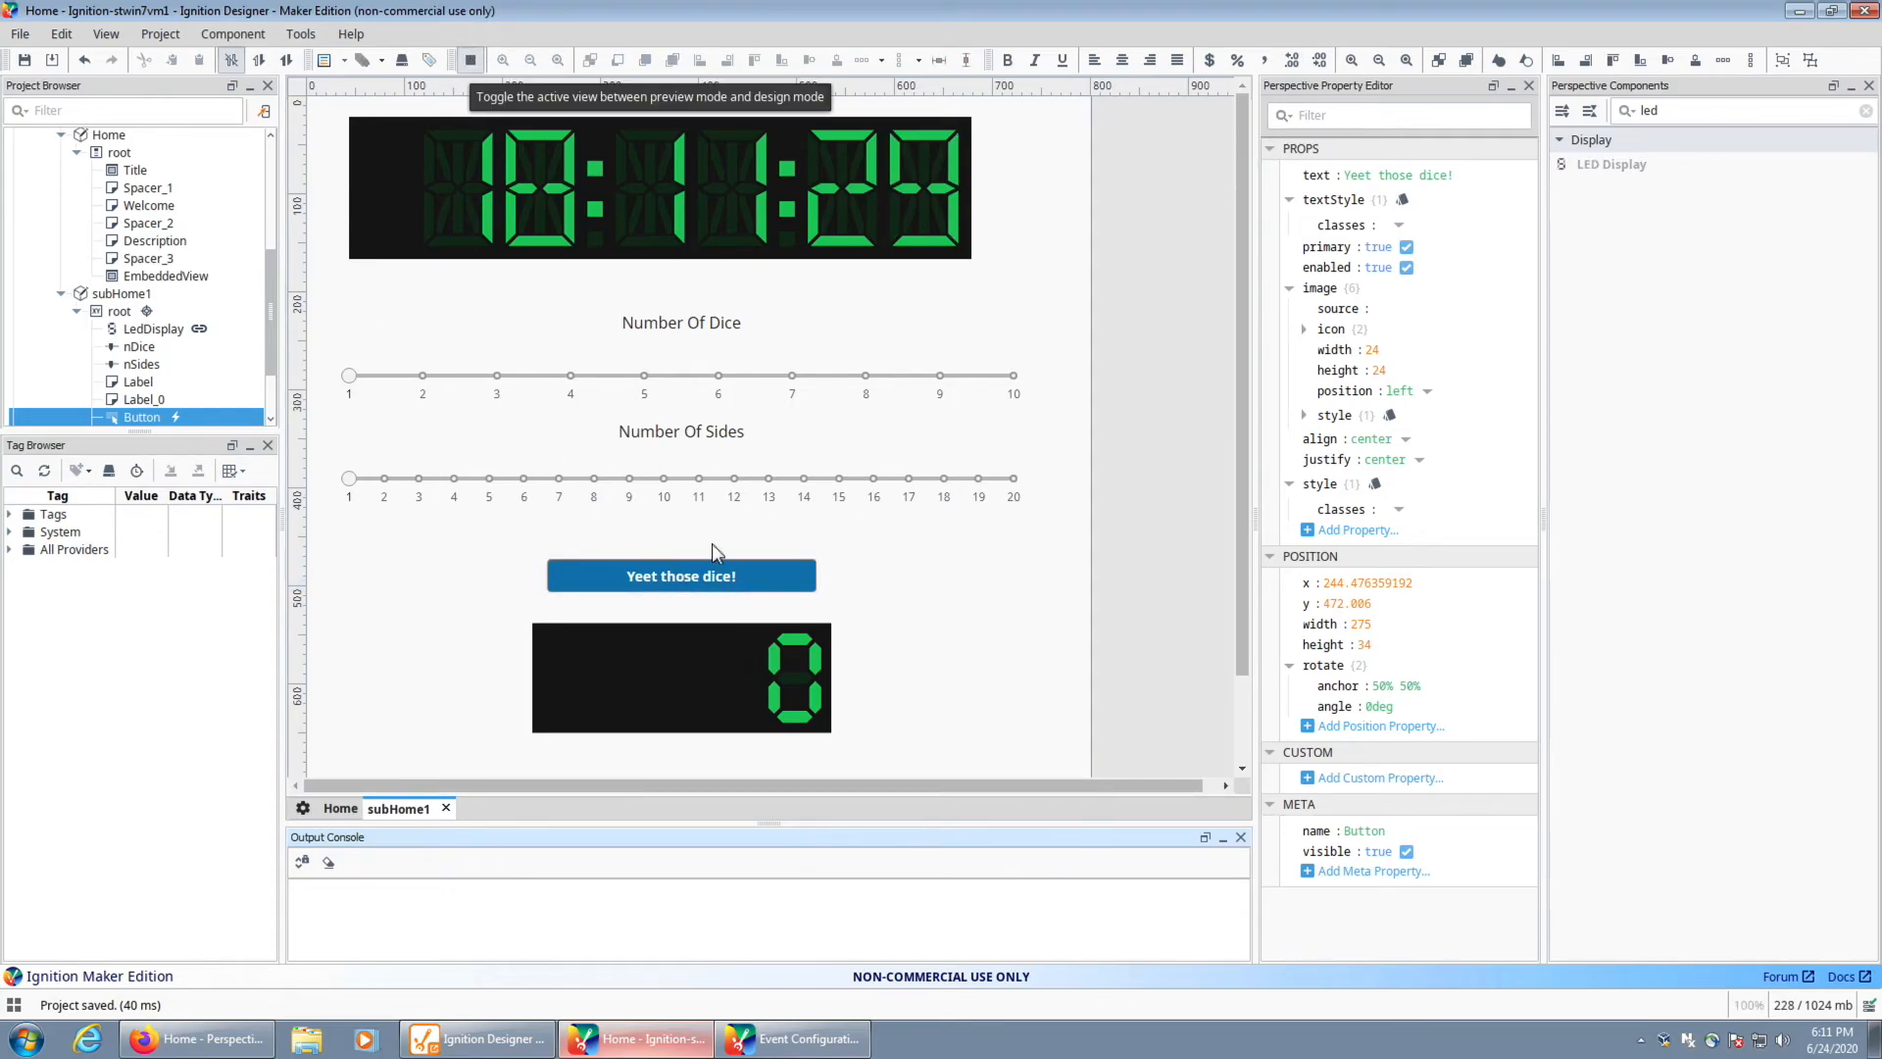
left_click(683, 579)
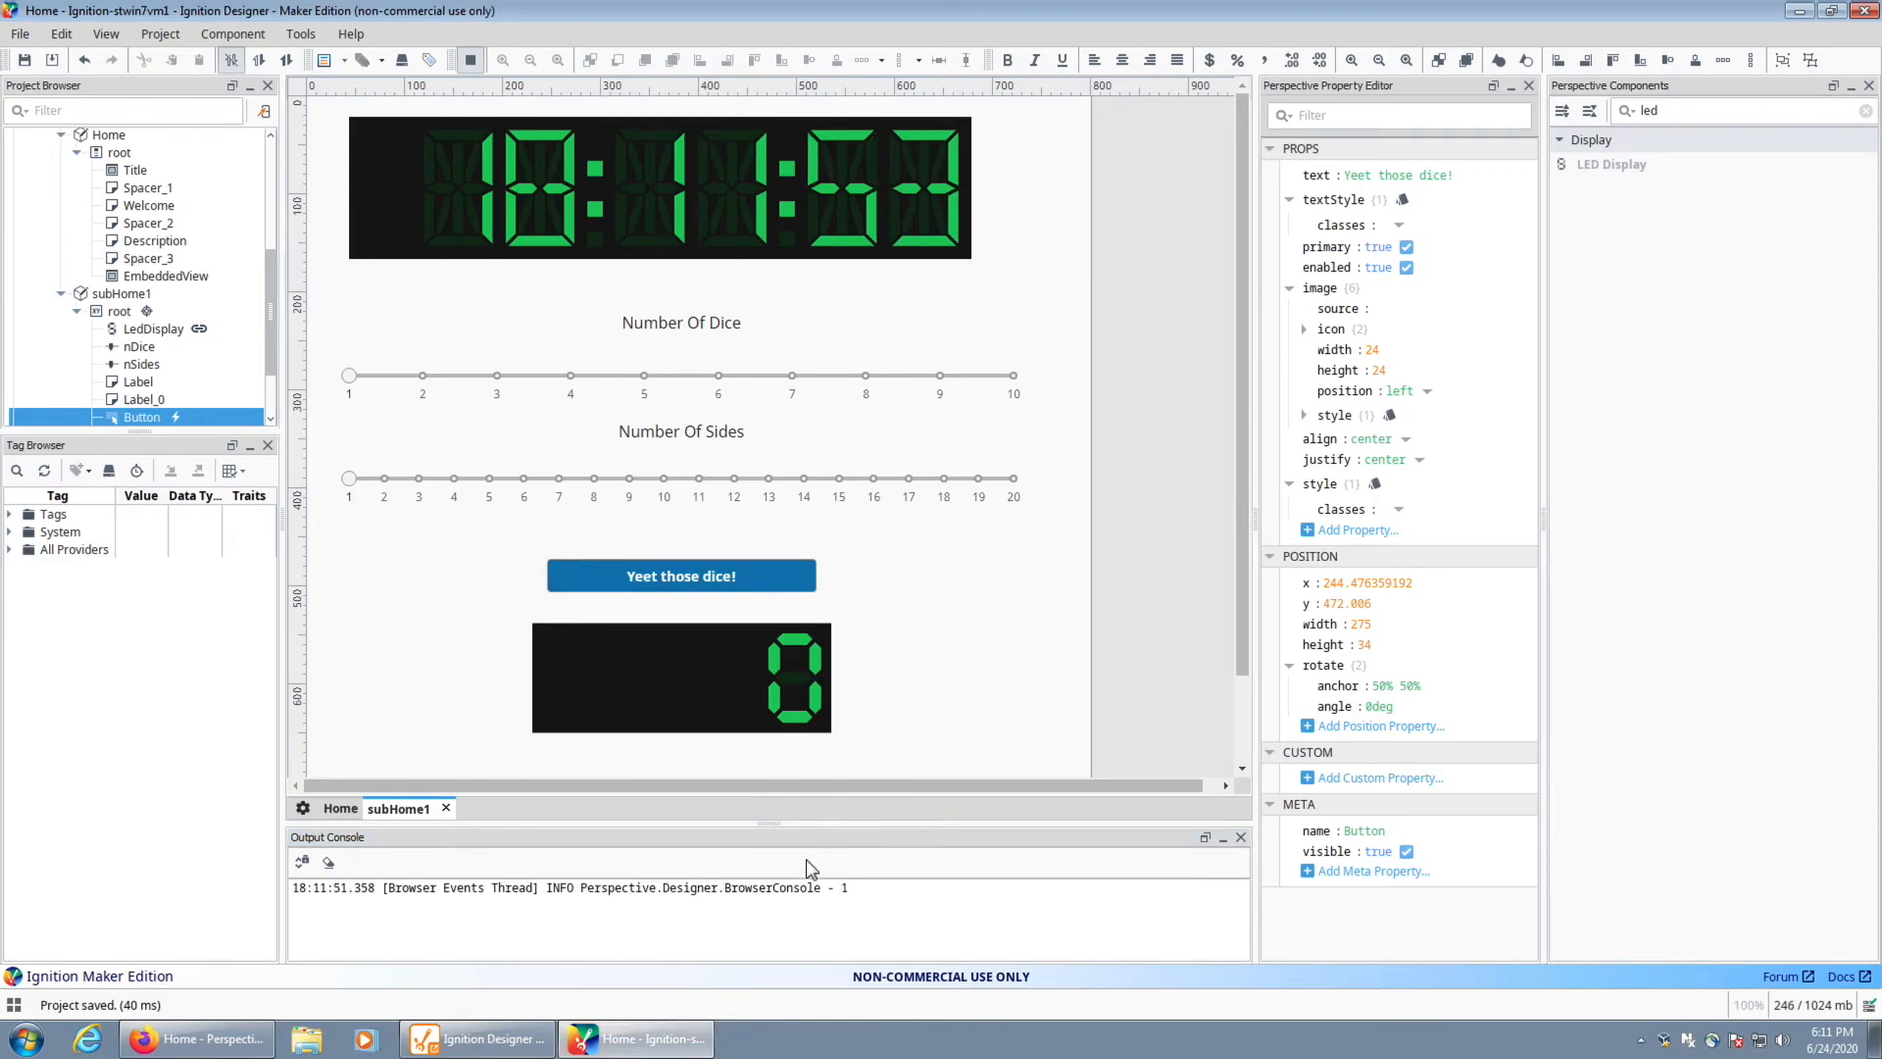
left_click(843, 887)
Set Number Of Dice to 5 and Number Of Sides to 13, run the dice button again and check the console
left_click_drag(351, 376, 644, 376)
left_click(354, 480)
left_click_drag(353, 480, 769, 480)
left_click(675, 576)
double_click(849, 905)
Return to design mode and reopen the event configuration of the "Yeet those dice!" button
left_click(471, 60)
right_click(674, 578)
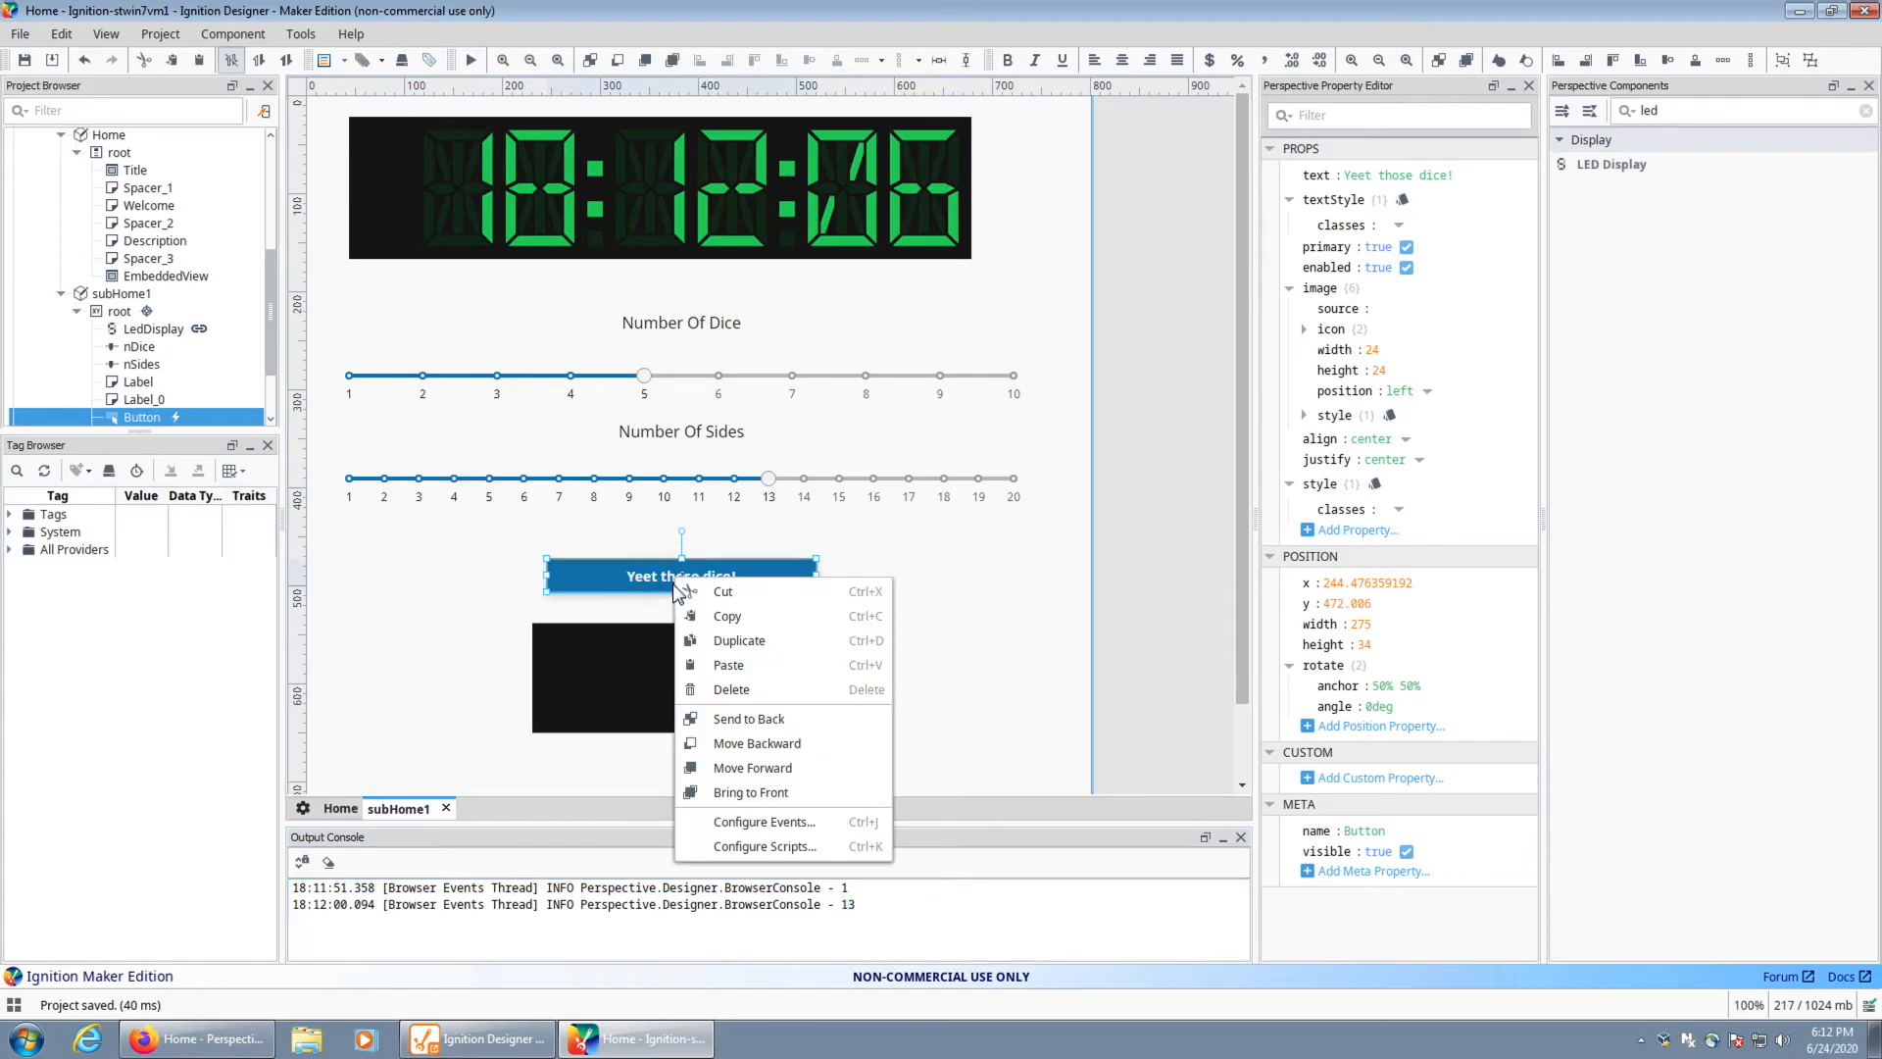
left_click(779, 822)
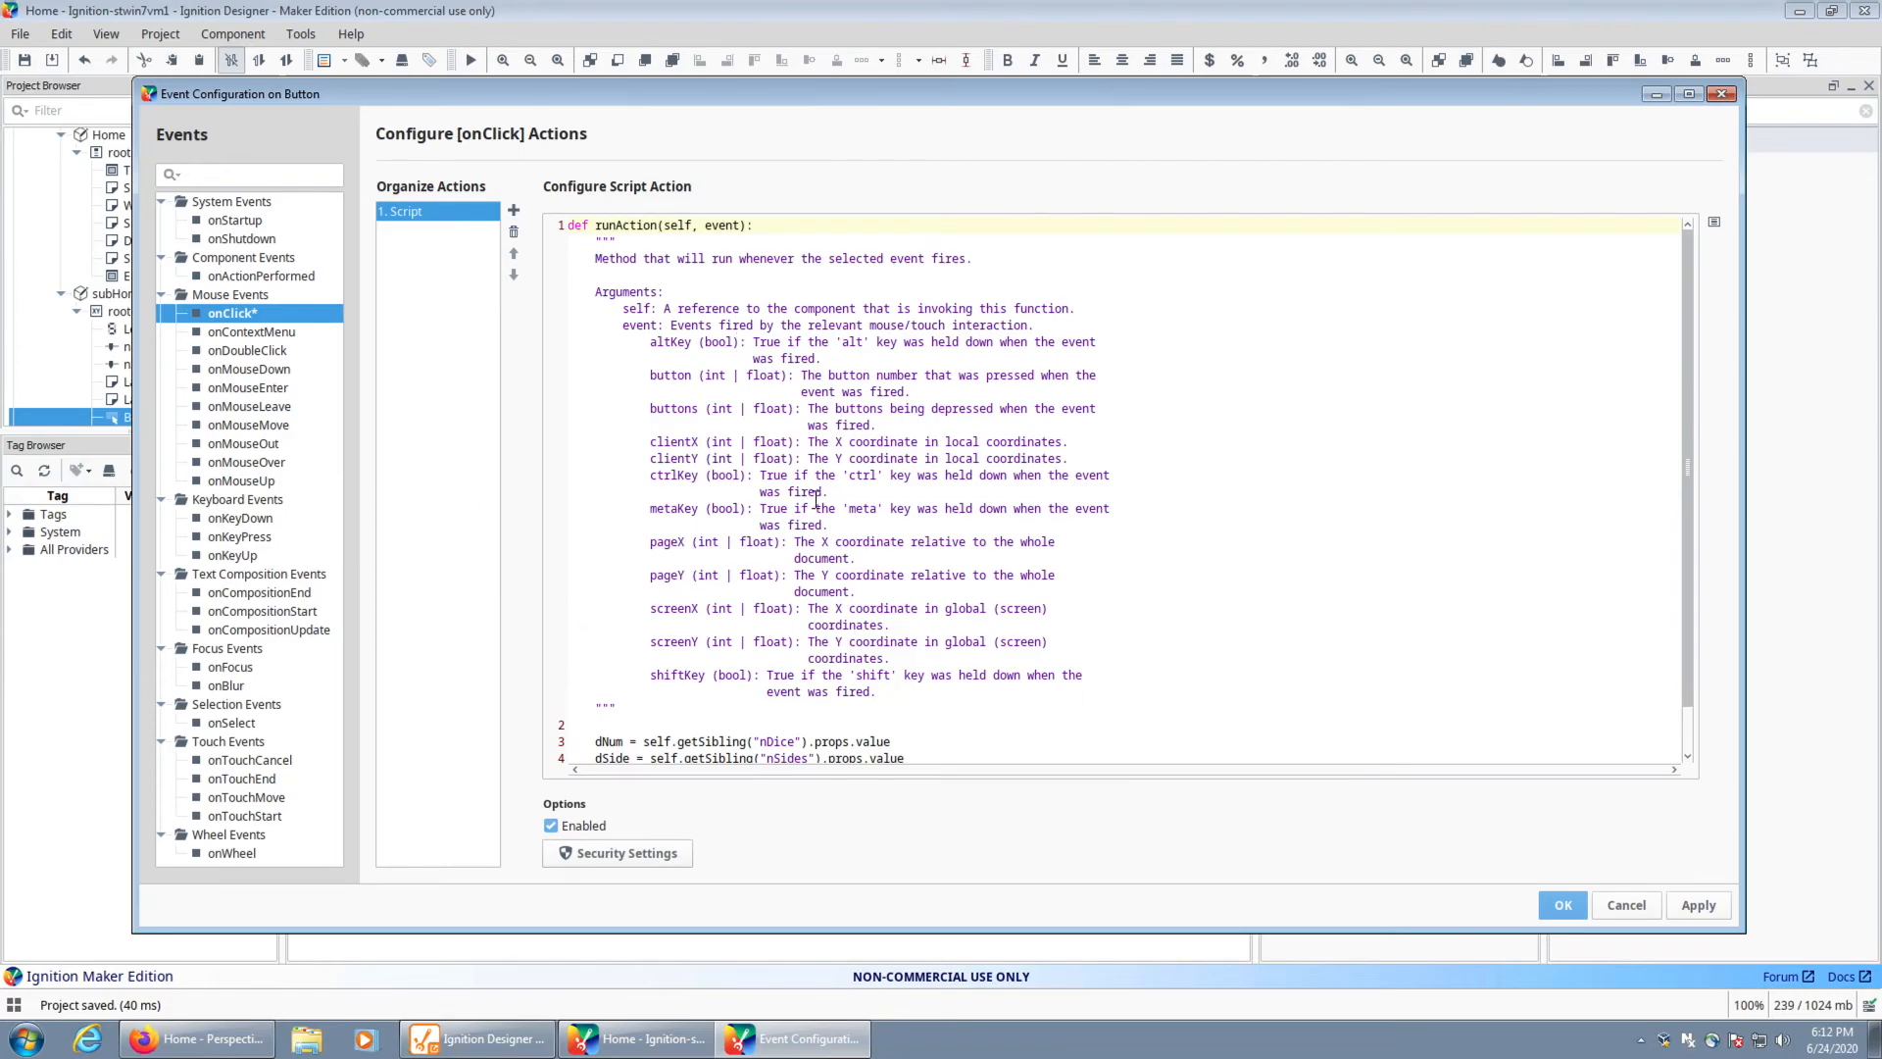
Comment out the system.perspective.print( dSide ) line in the onClick script
scroll(941, 686, "down", 1)
left_click(882, 743)
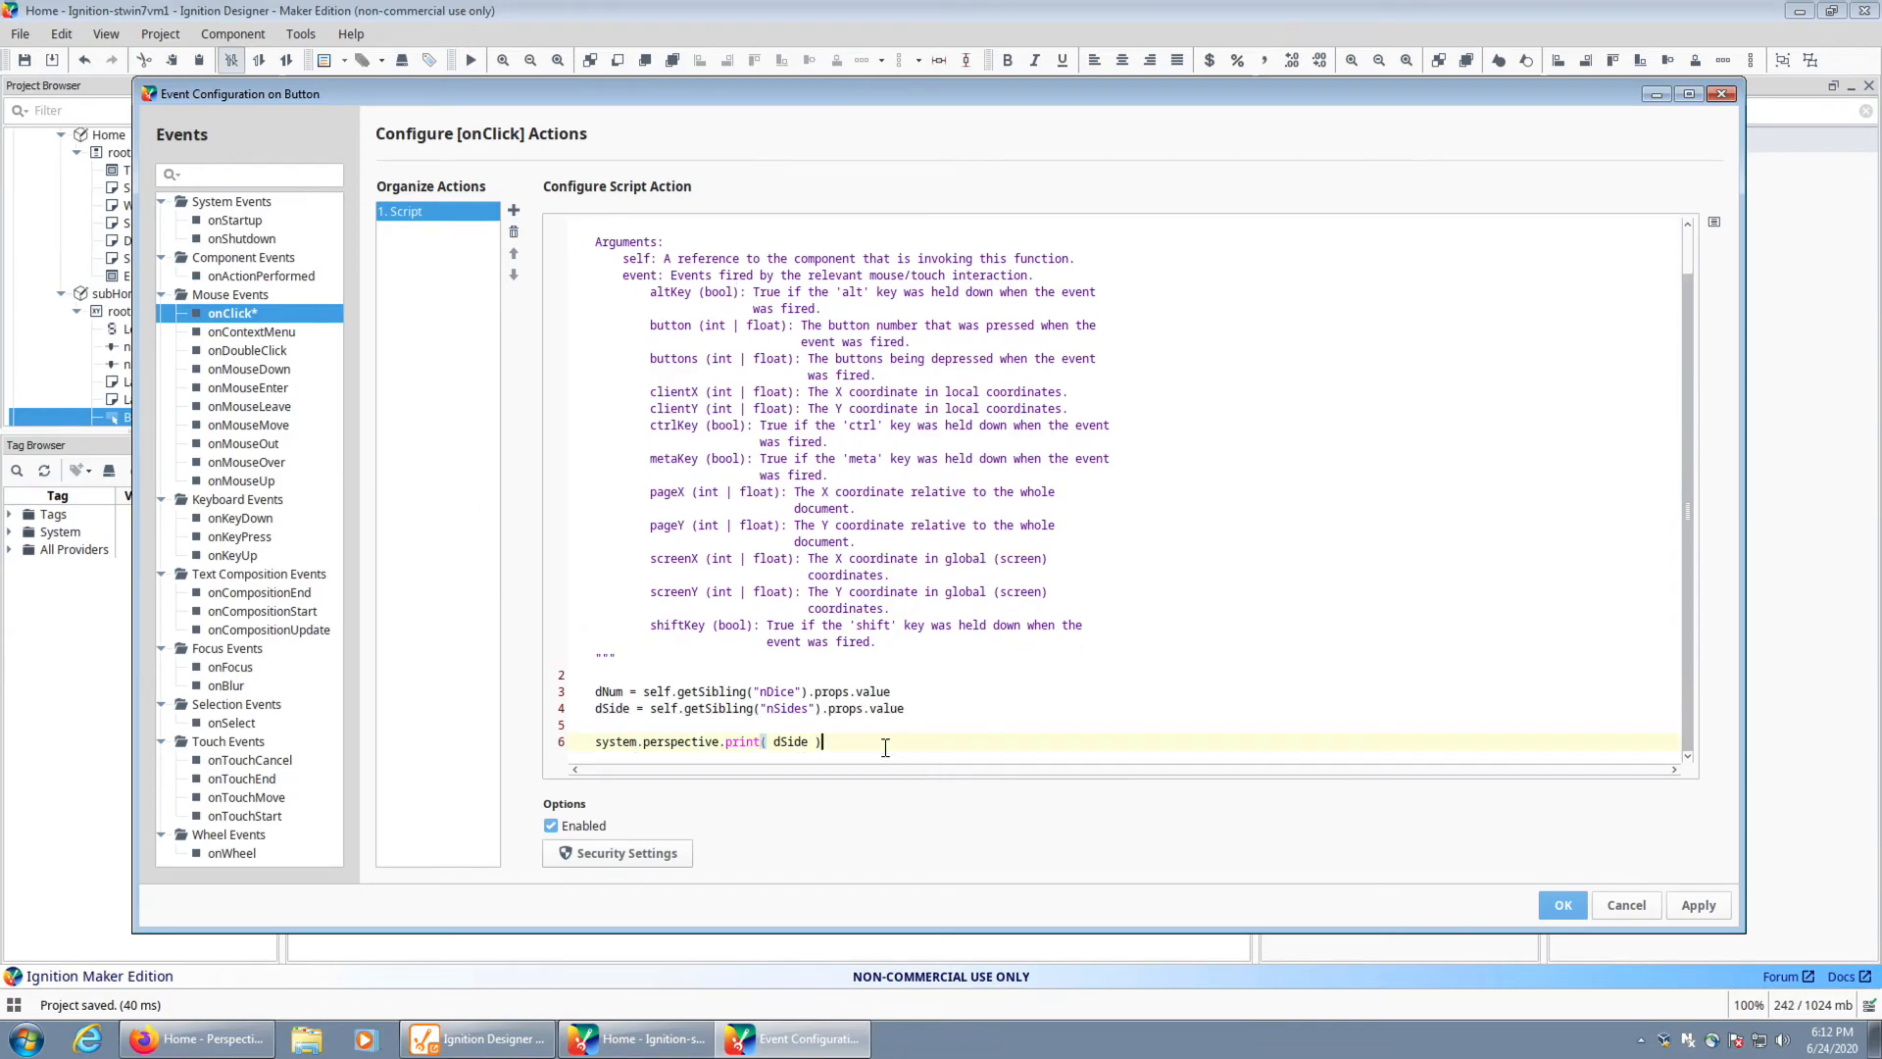
key("Home")
type("#")
left_click(899, 746)
Add an import random statement below the commented line, with blank lines around it
key("Return")
key("Return")
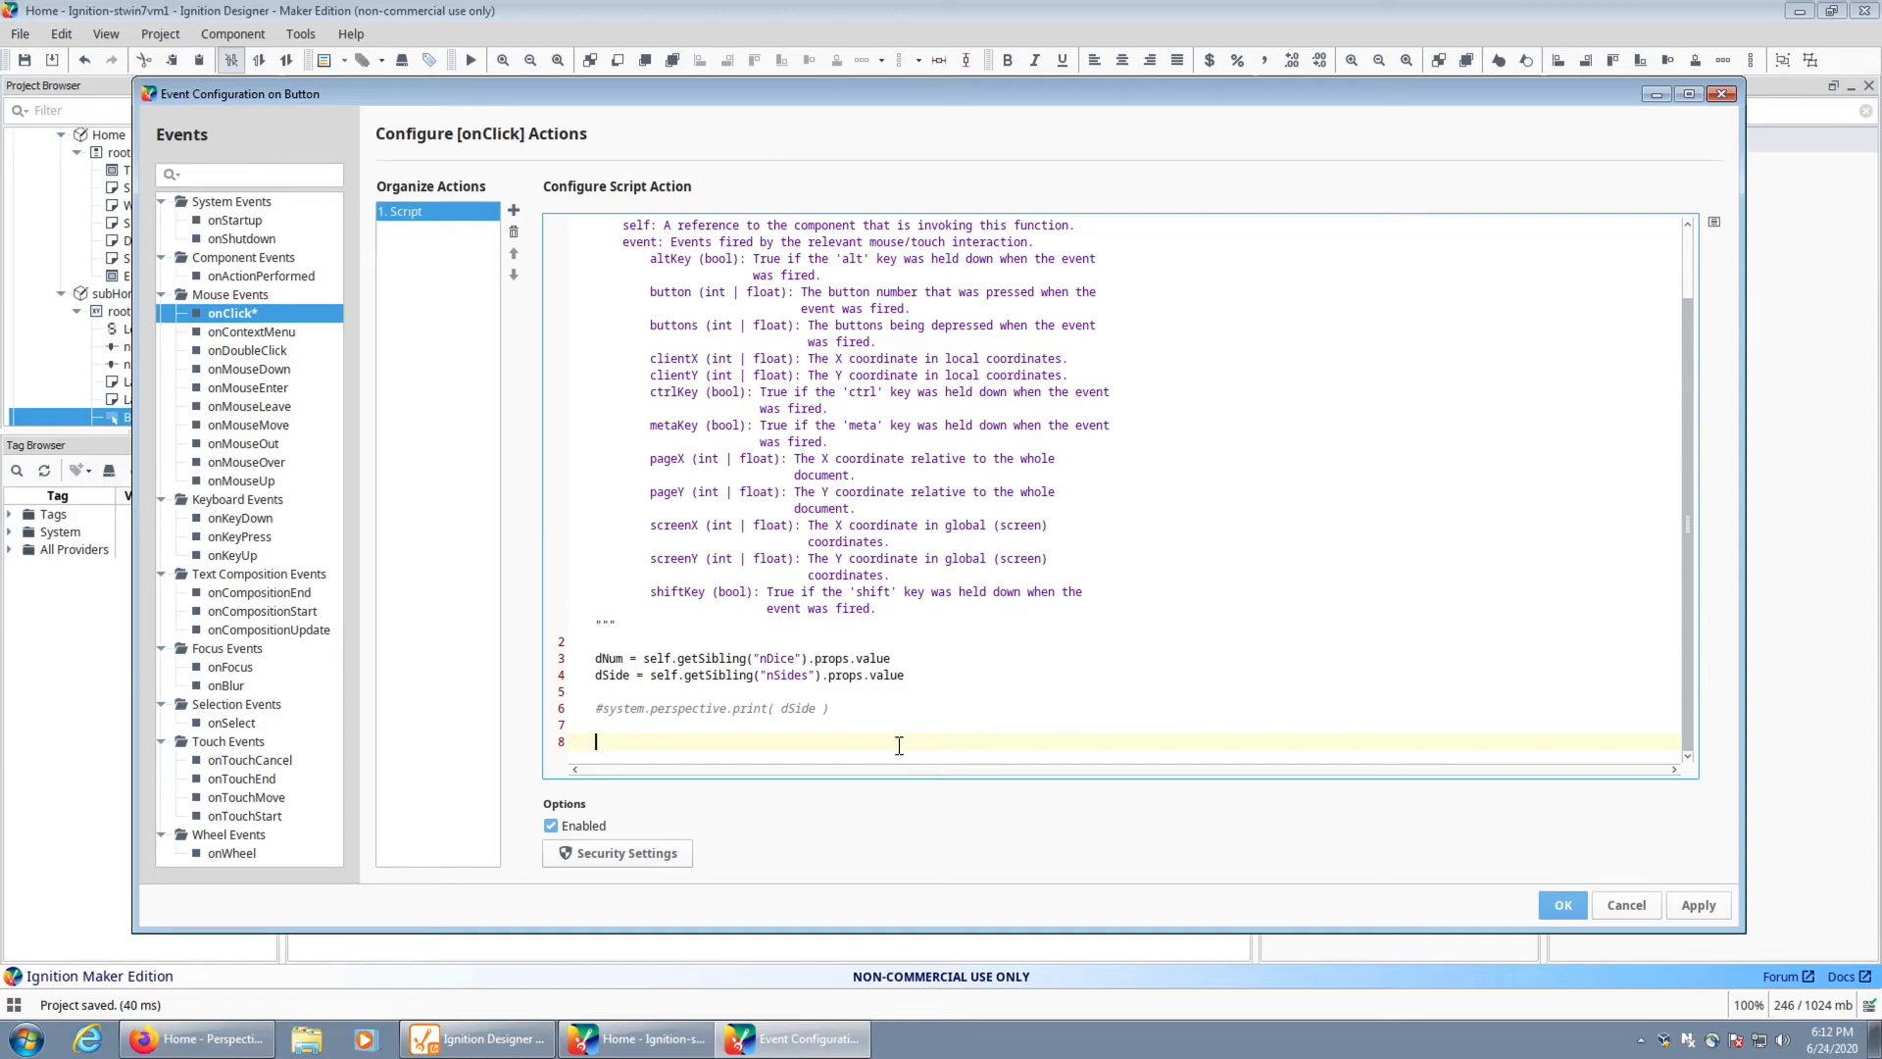
type("import random")
key("Return")
key("Return")
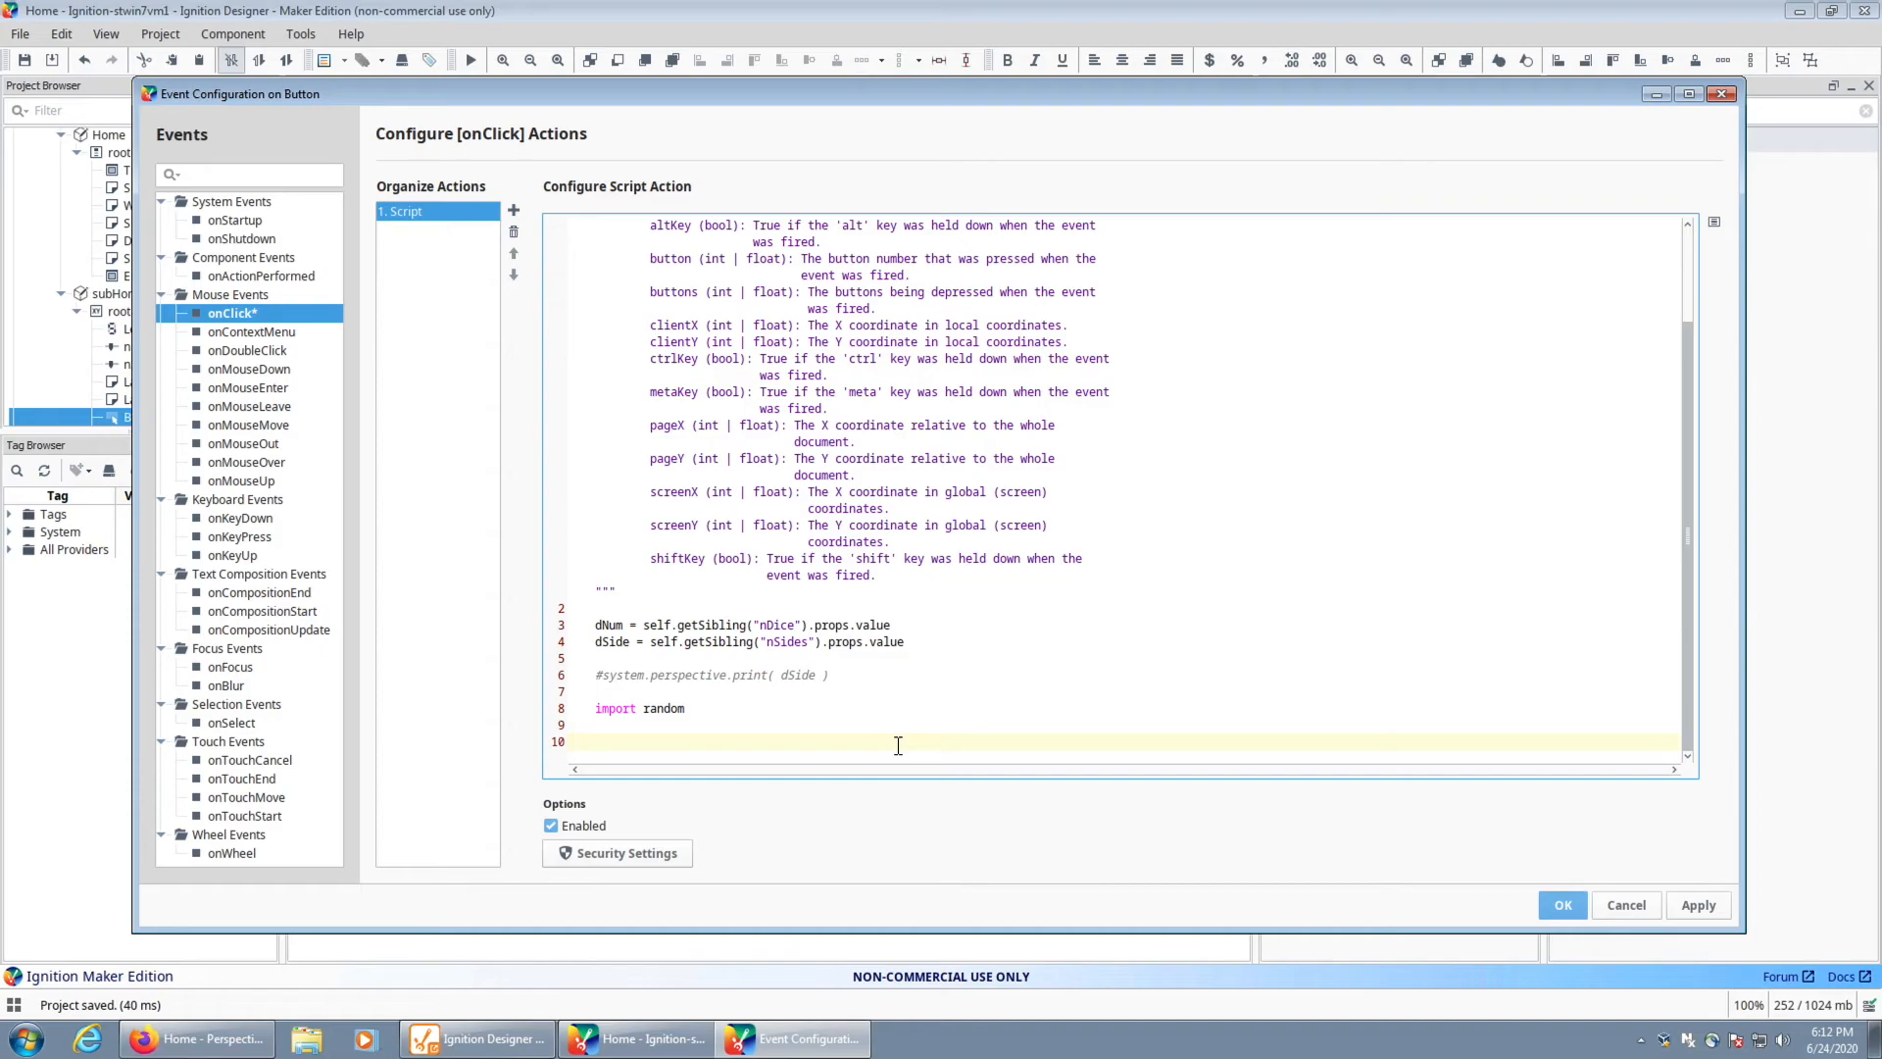
Initialize total = 0 and start the loop for i in range(0, dNum): beneath the import
type("total = 0")
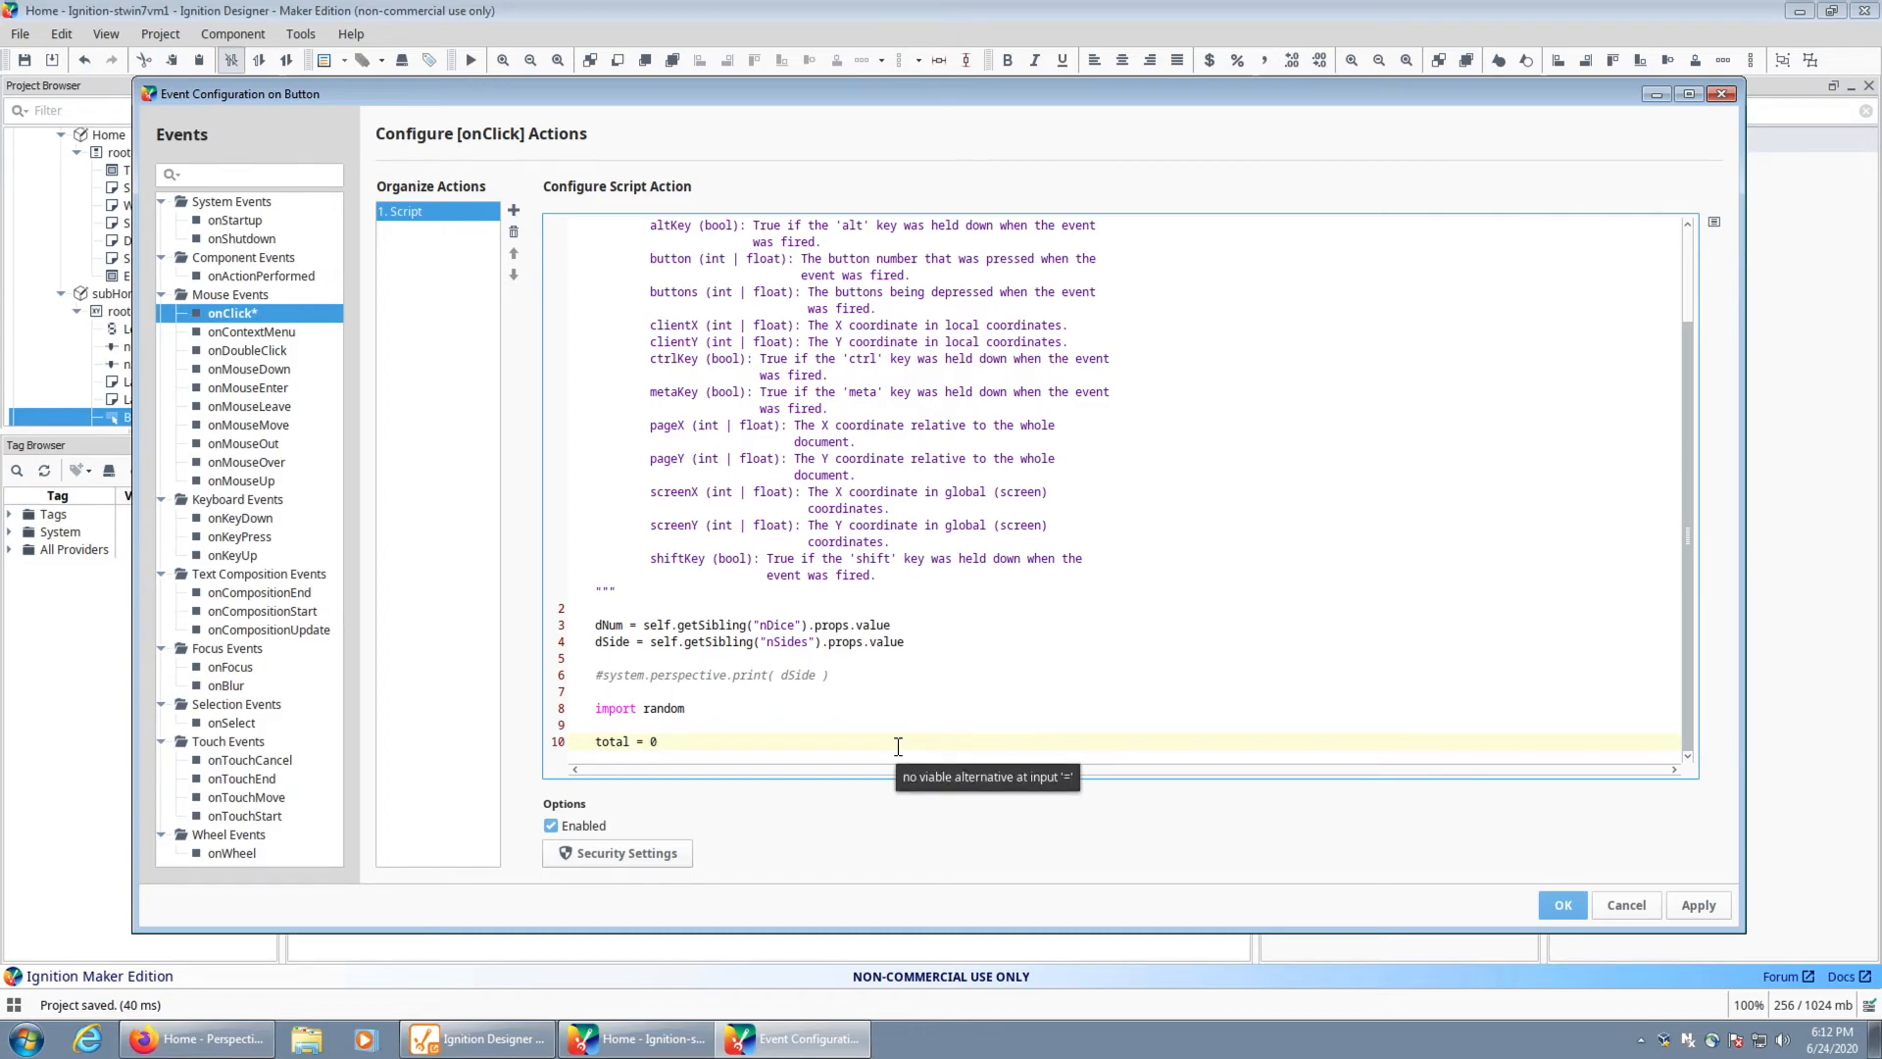
key("Return")
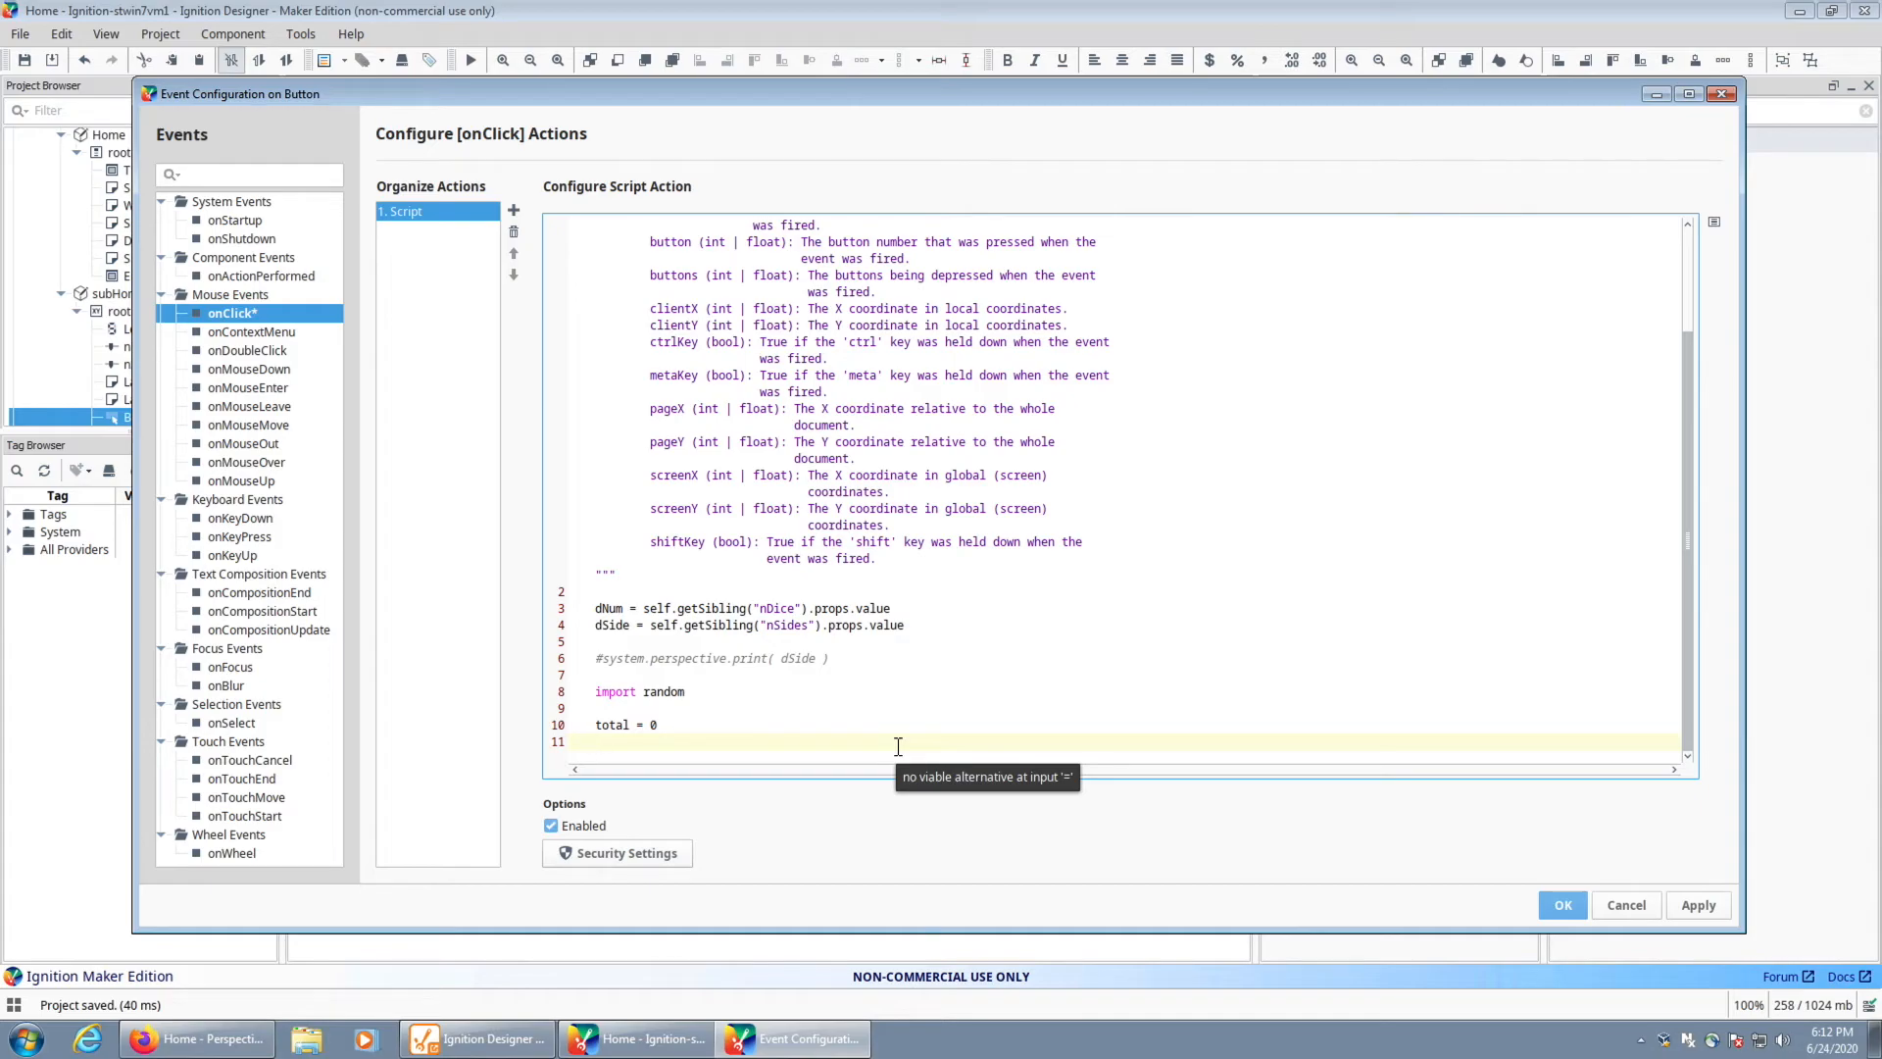
type("for i in range(0, dNum):")
key("Return")
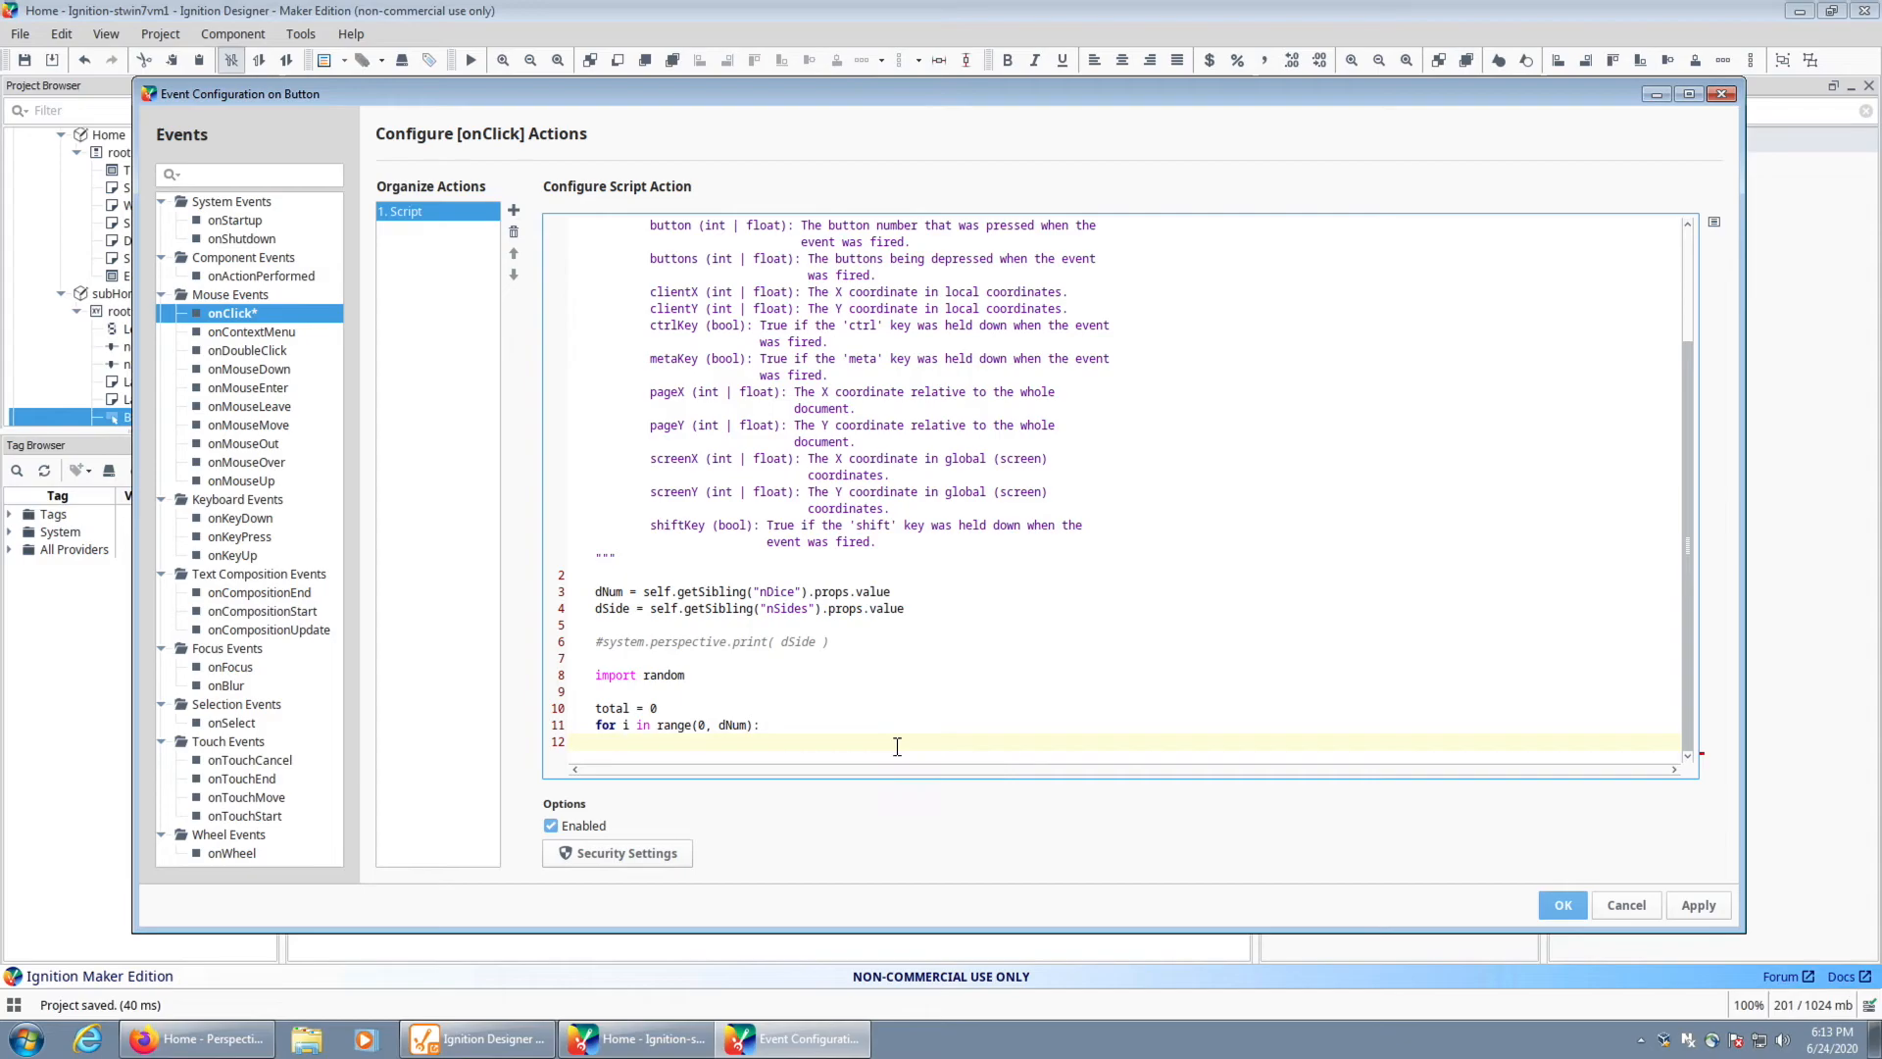
Inside the for loop, add the line total += random.randint(1, dSides)
left_click(713, 726)
left_click(719, 728)
double_click(731, 725)
left_click(731, 743)
type("total +=")
key("BackSpace")
type("= random.randint(1, dSides)")
key("Return")
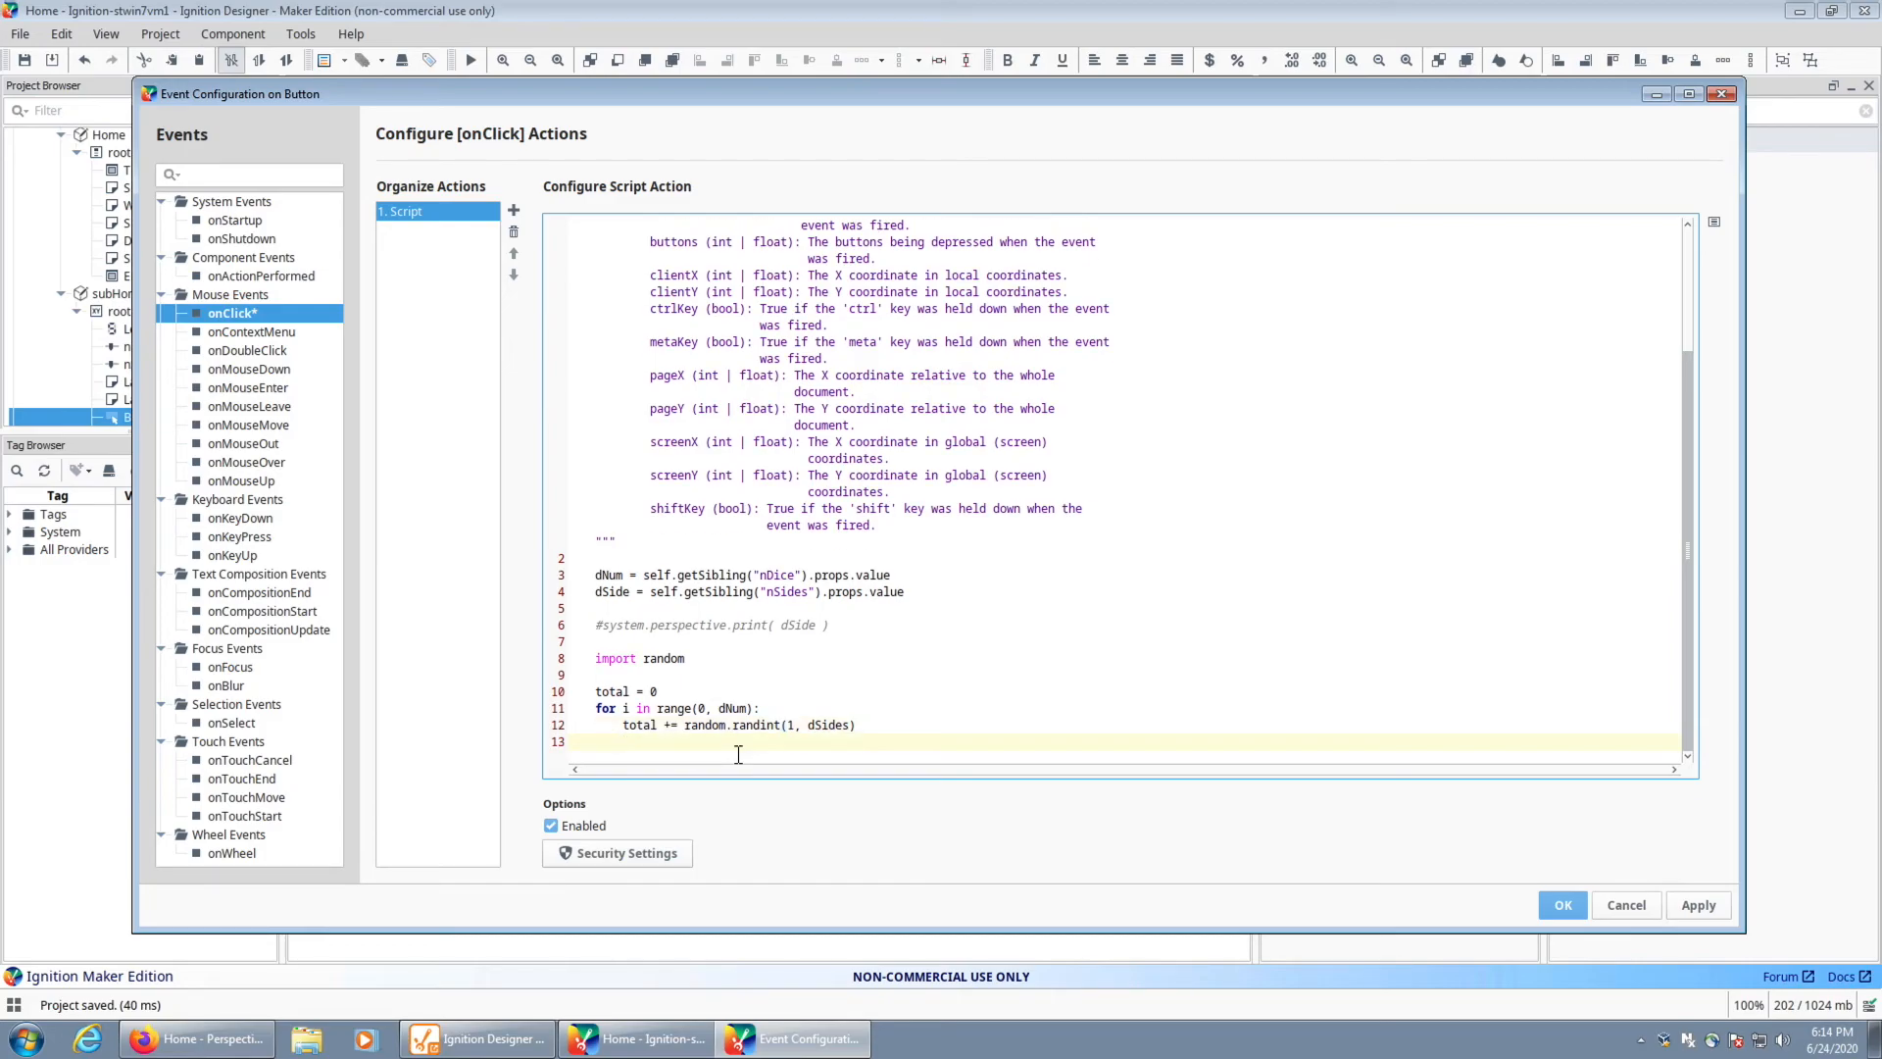
Append self.getSibling("Dice Output").props.value = total below the loop, outside its indentation, and apply the script
key("Return")
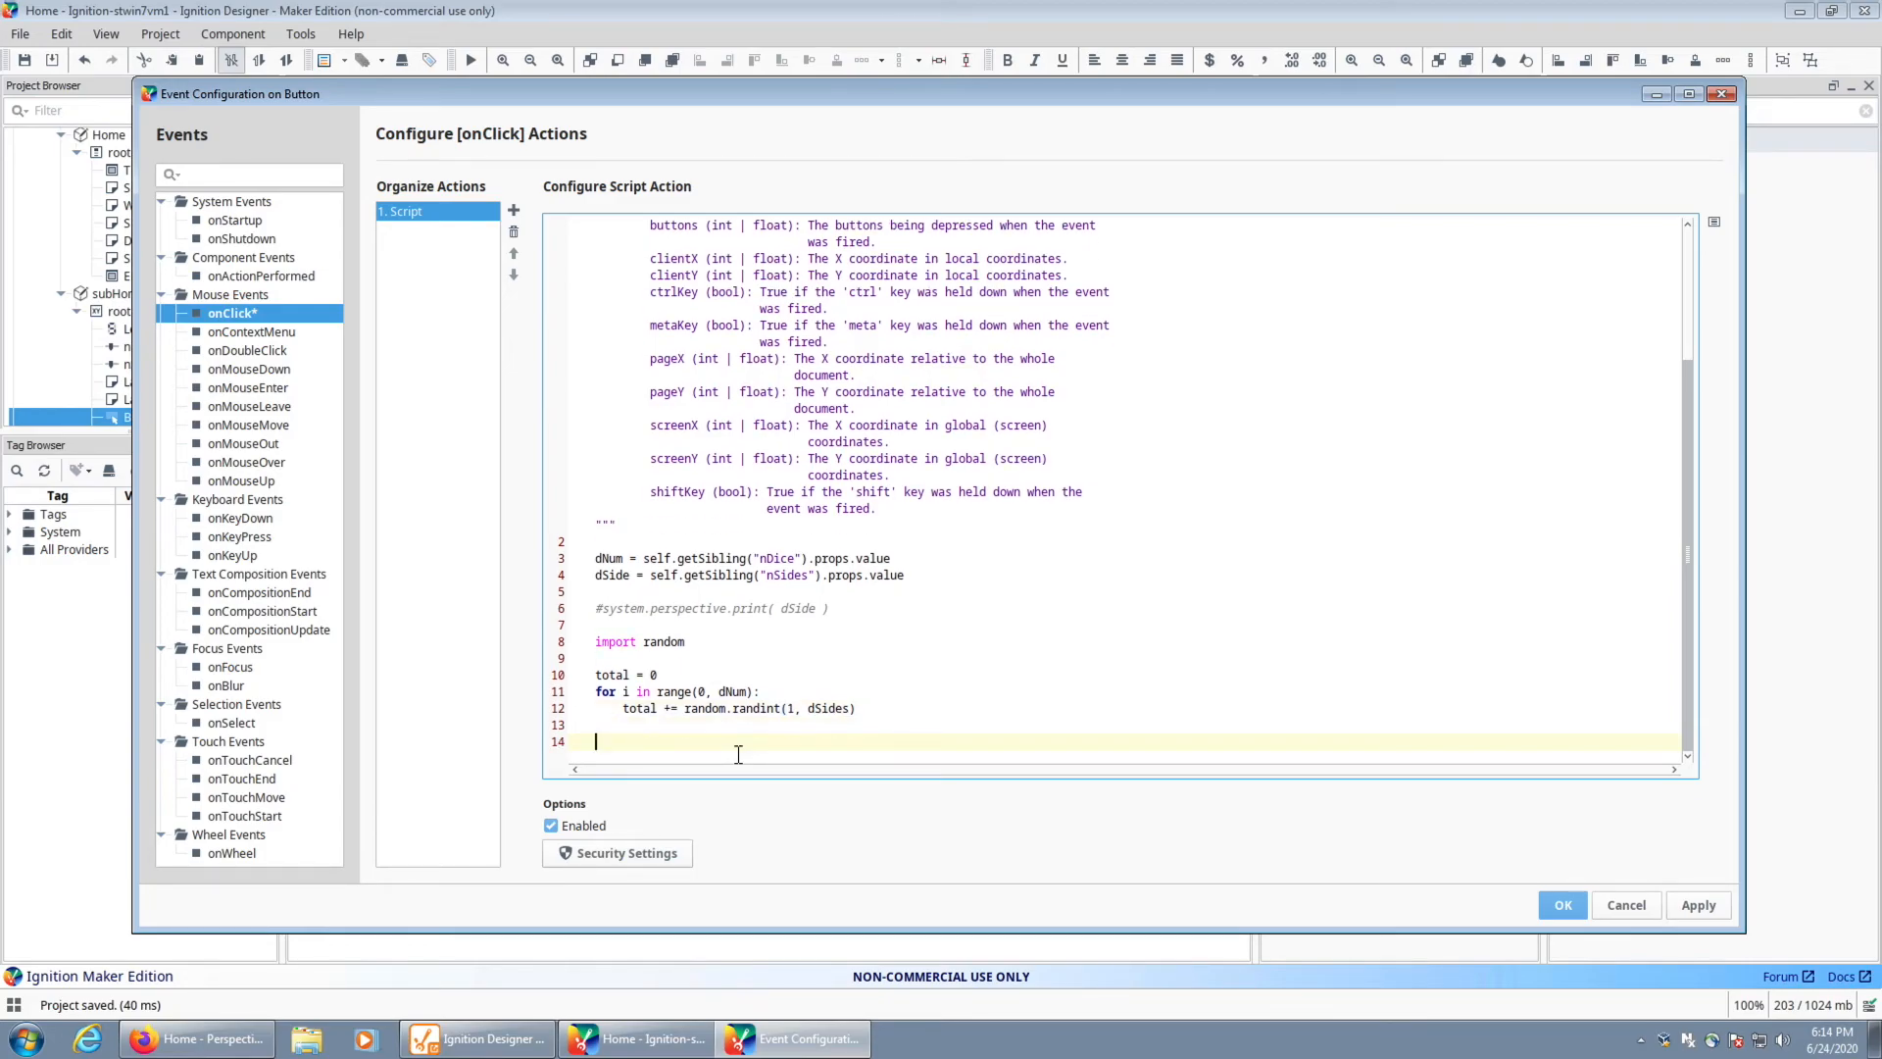
left_click(650, 712)
left_click(655, 751)
left_click(1713, 222)
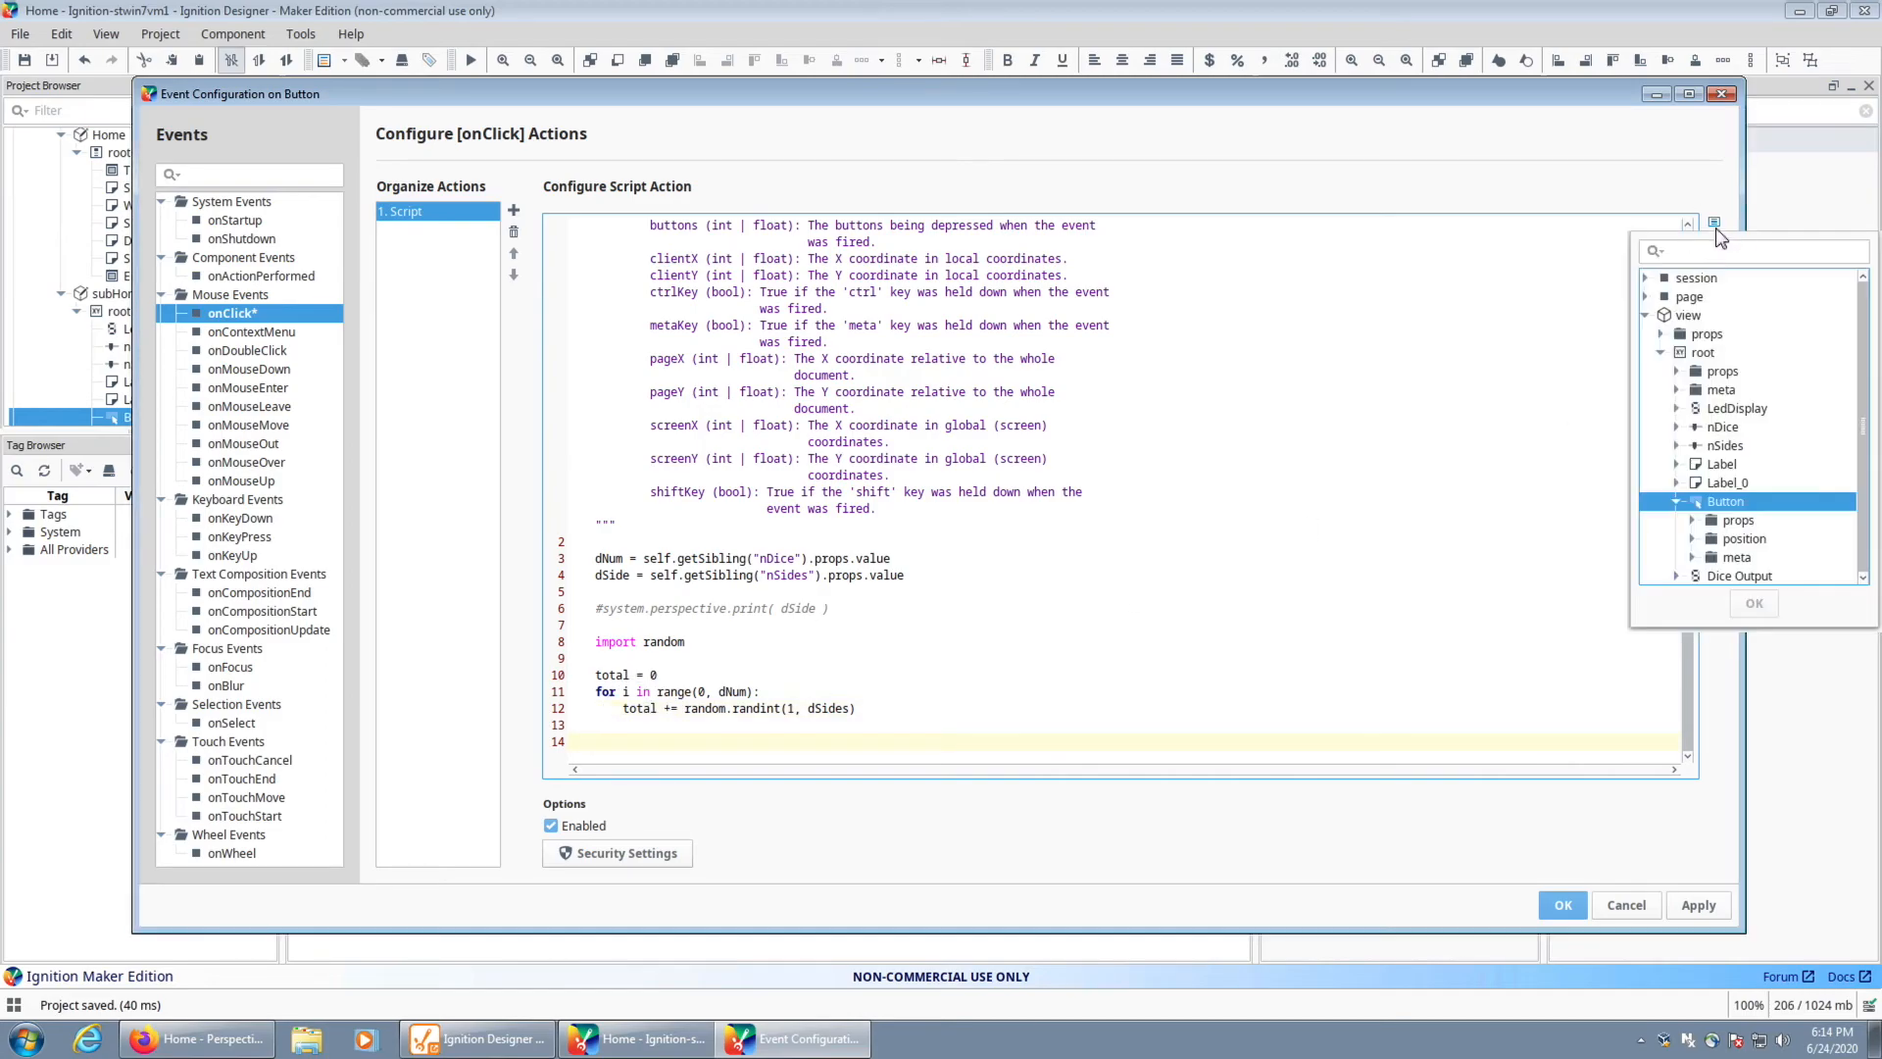
left_click(1680, 577)
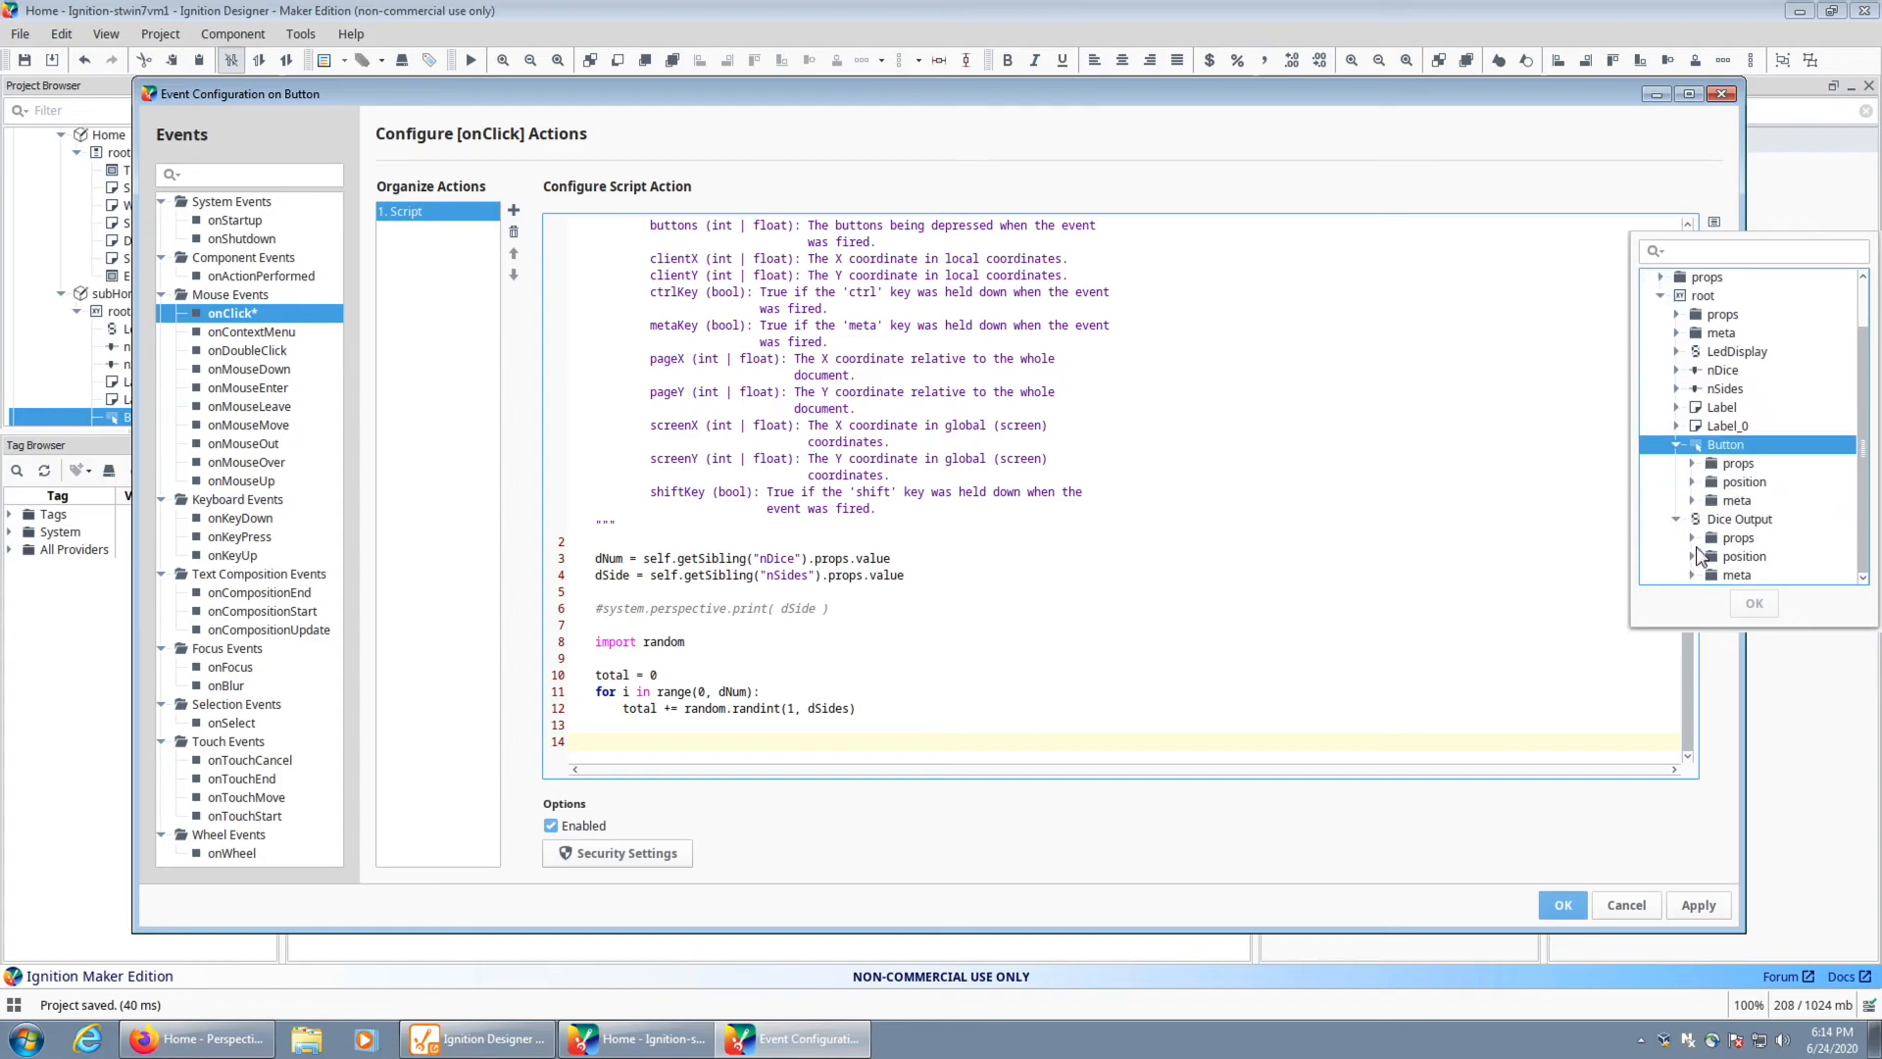
left_click(1690, 537)
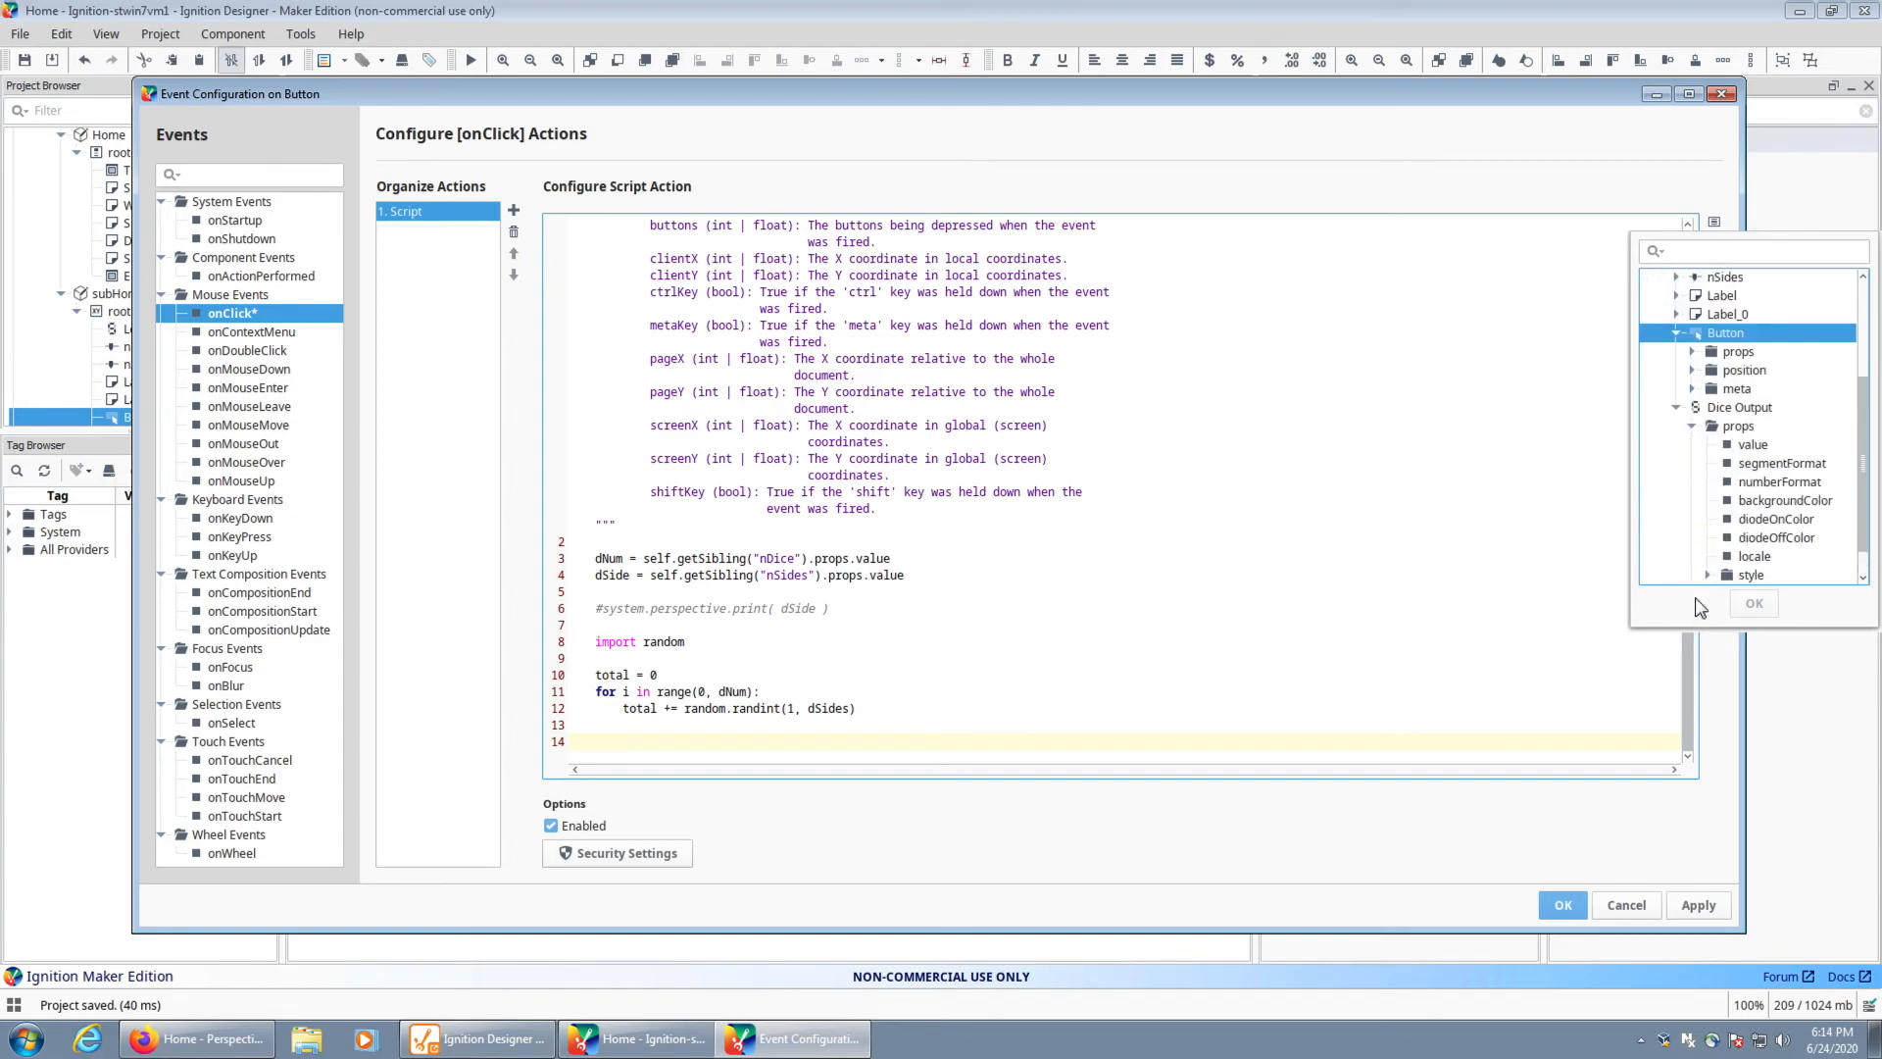
left_click(1754, 446)
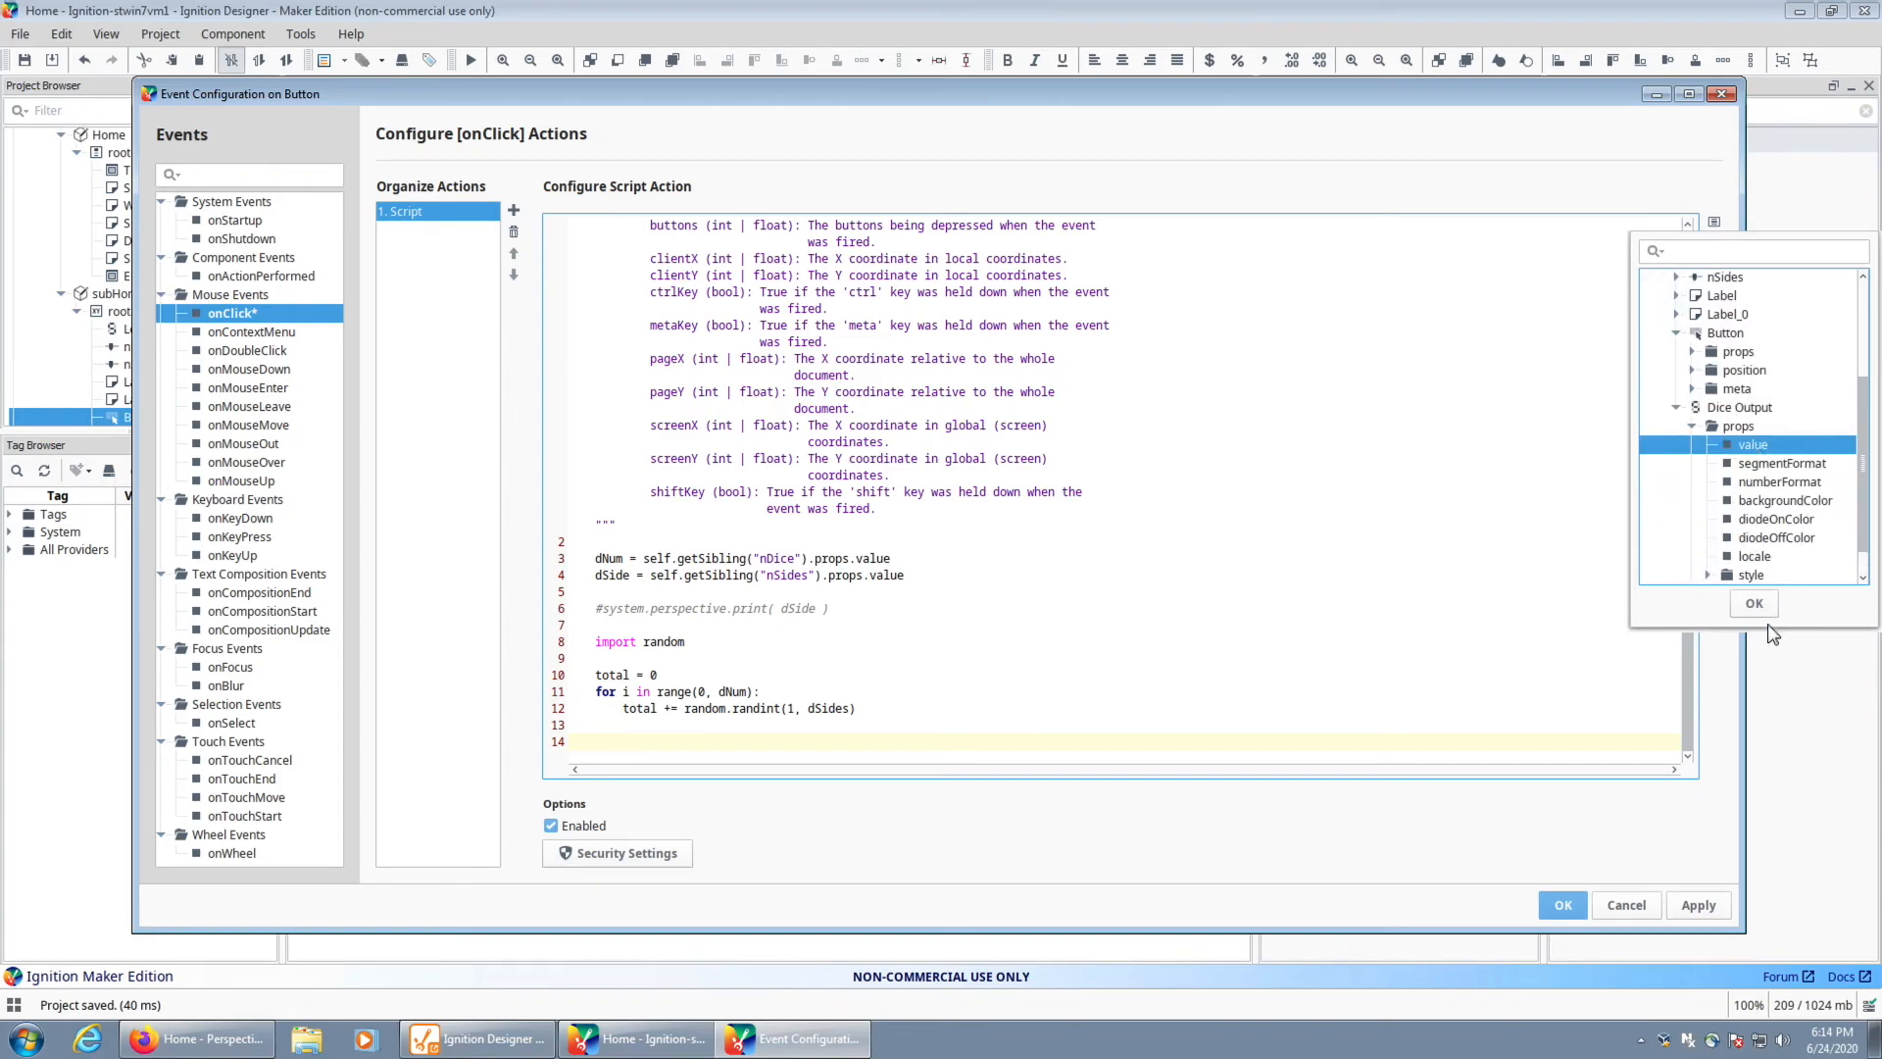
left_click(1755, 603)
type("=")
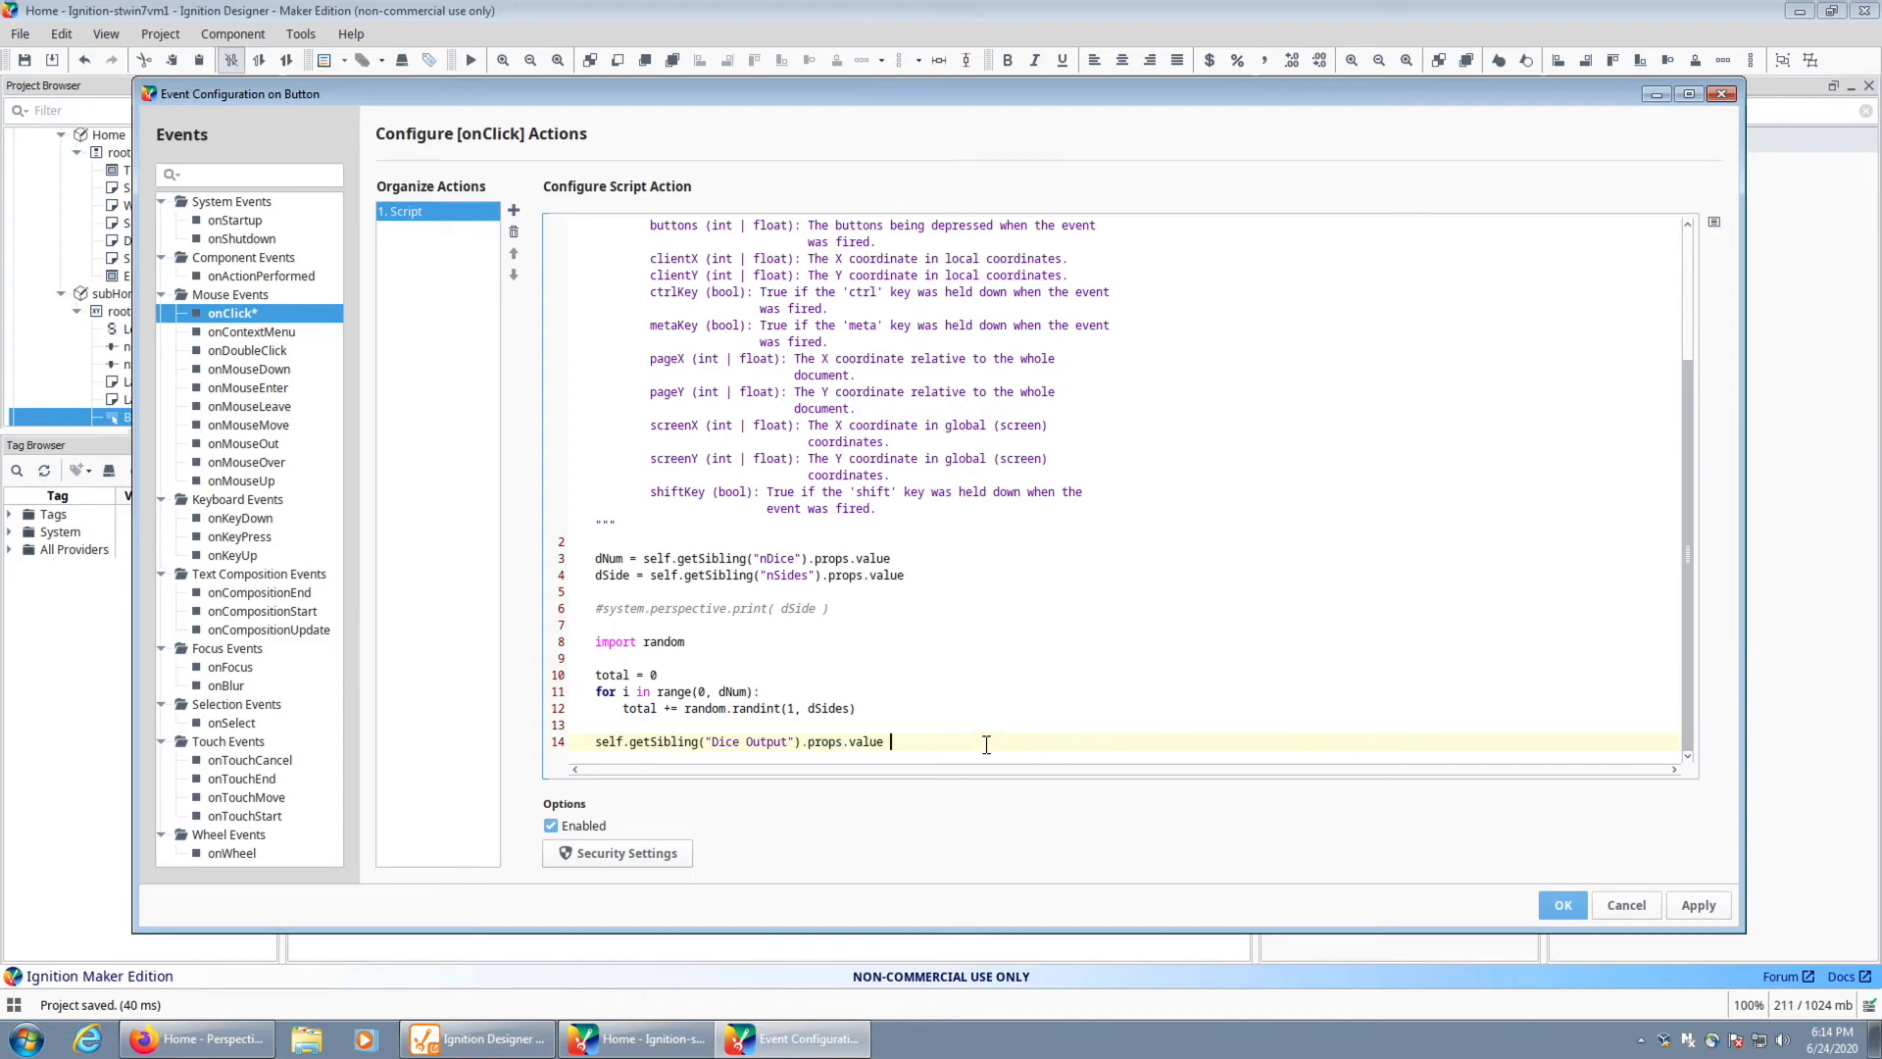
type(" total")
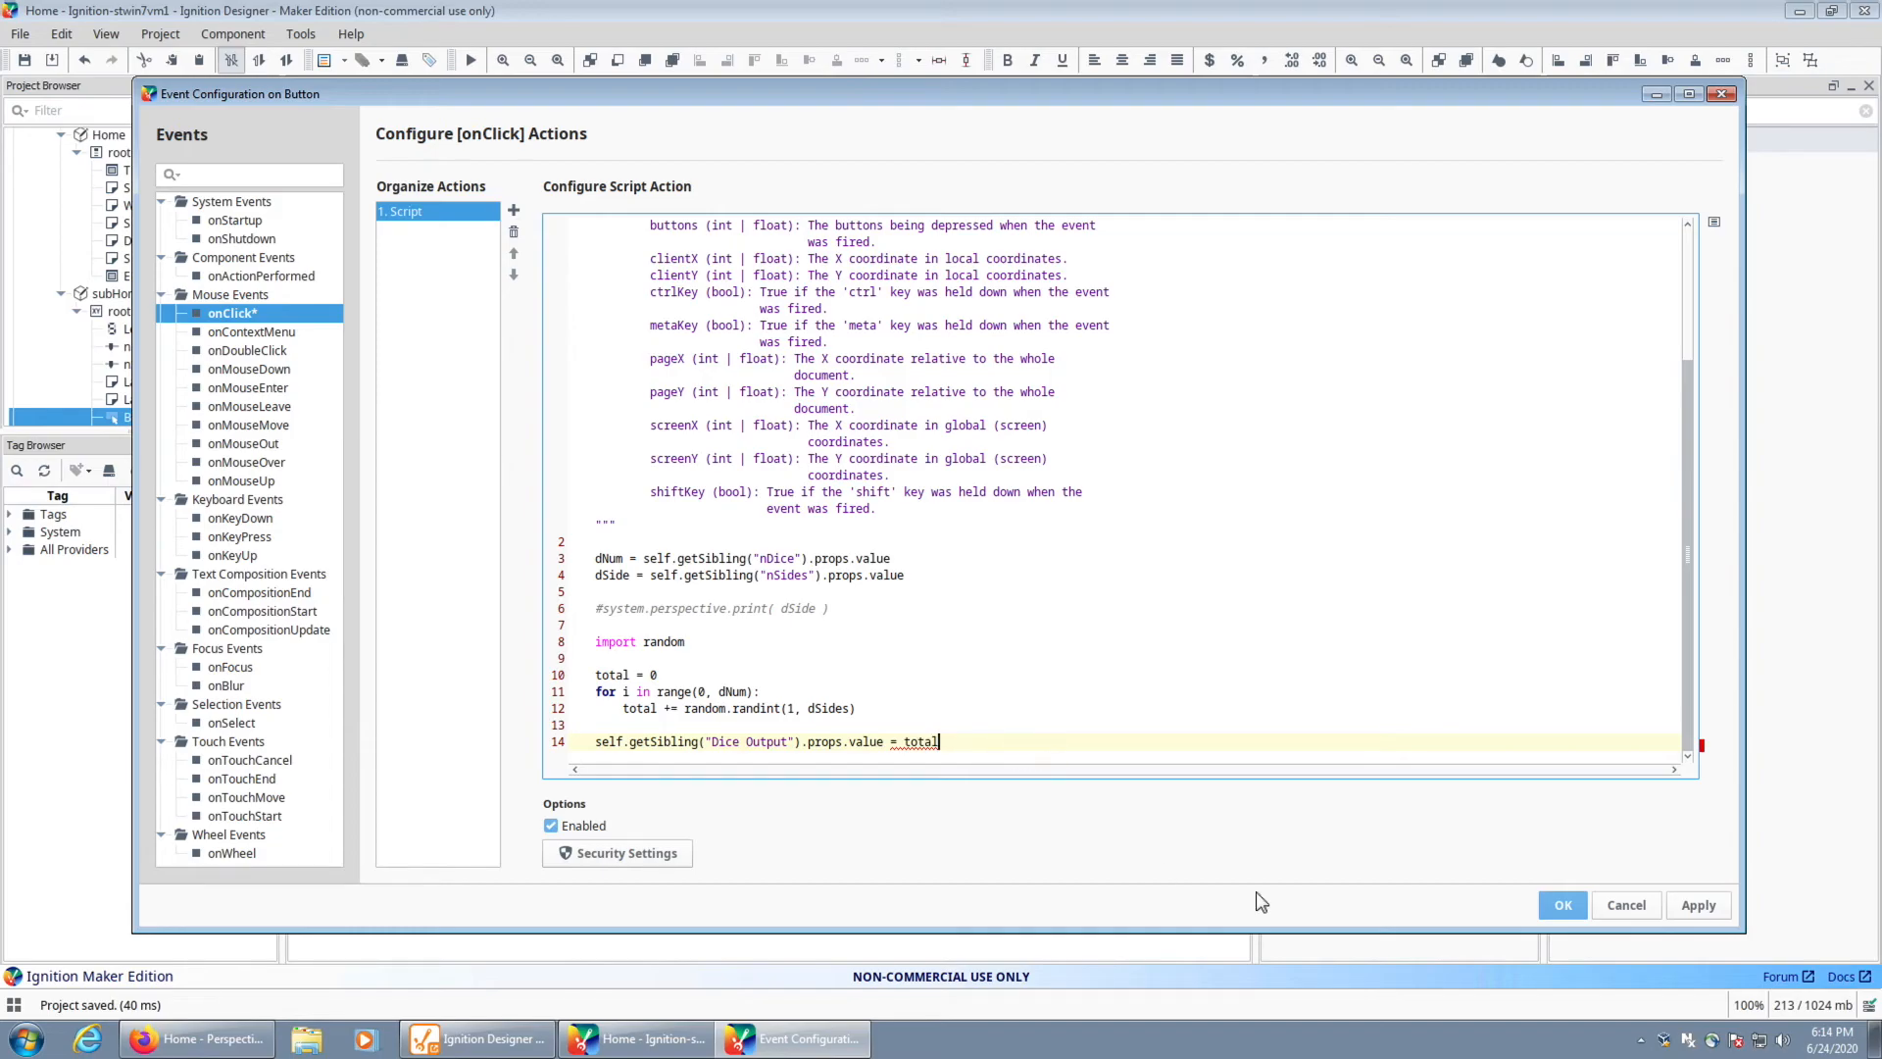
left_click(1561, 904)
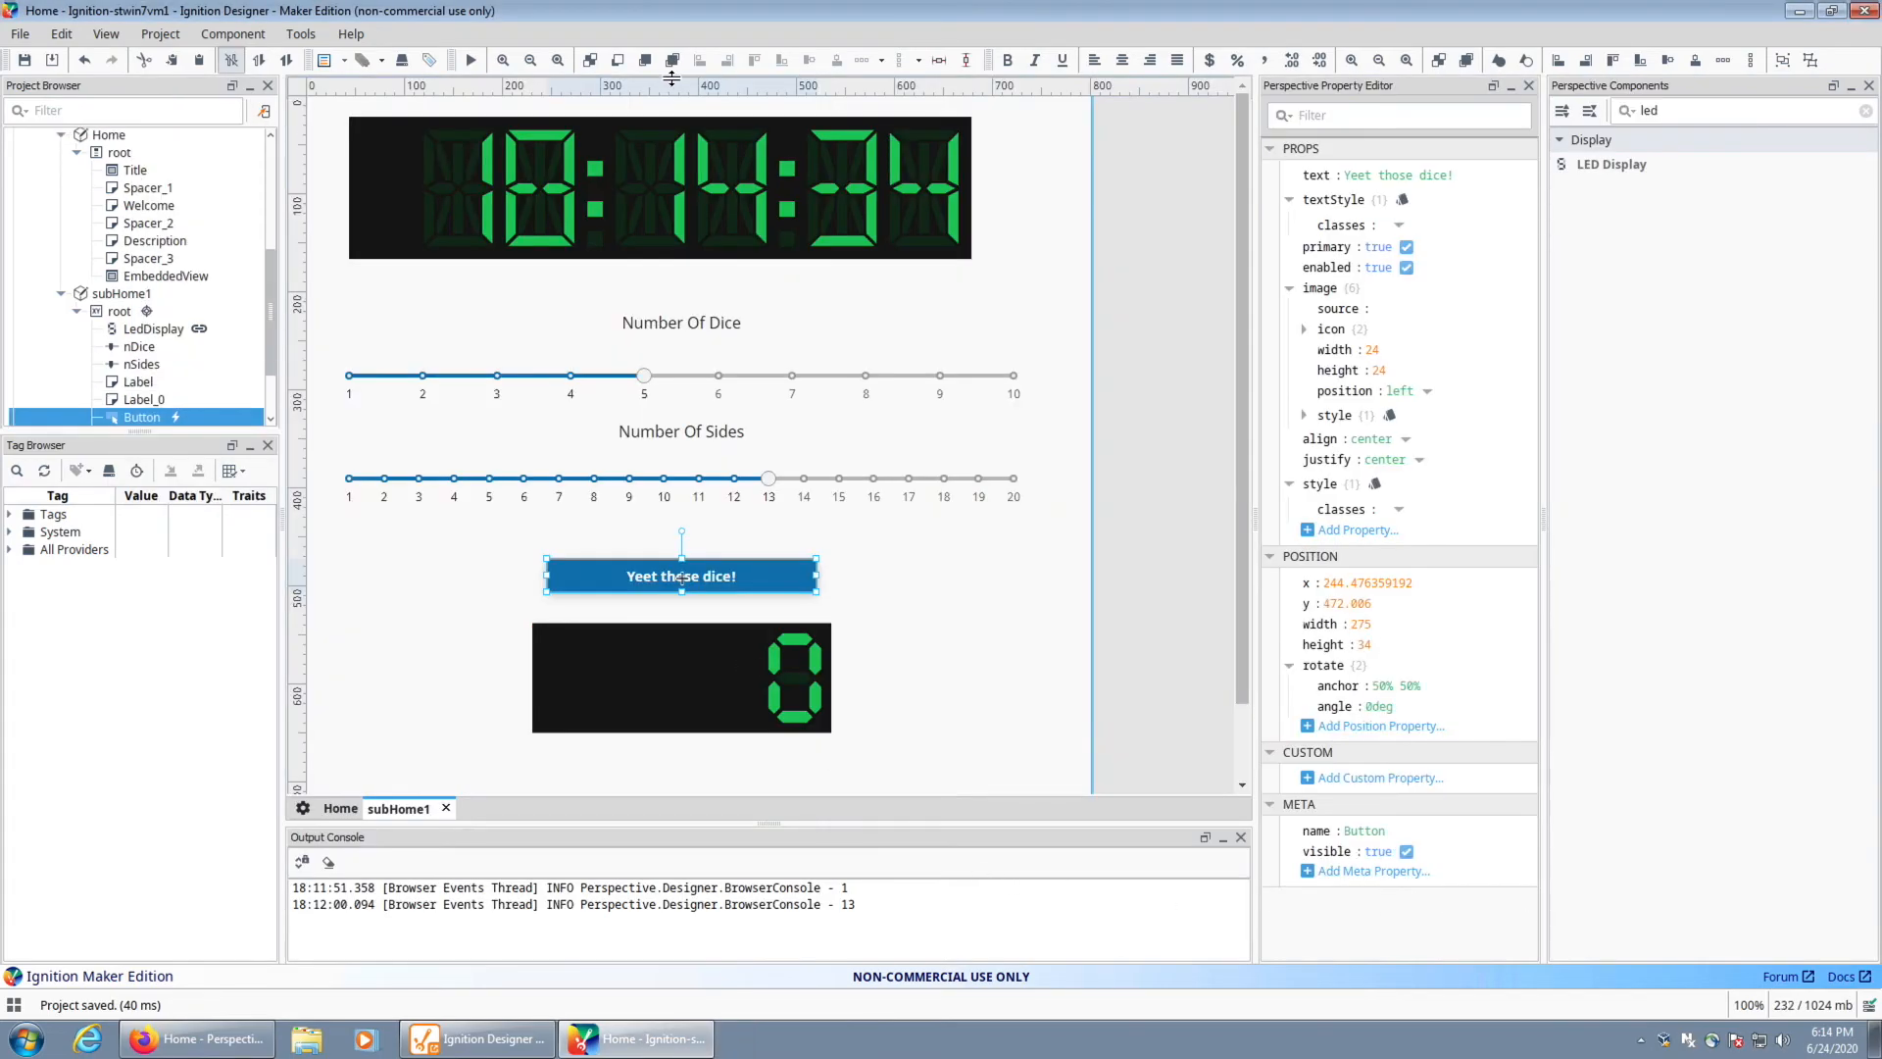
Test the Yeet those dice! button in preview mode and dismiss the resulting dialog
left_click(471, 60)
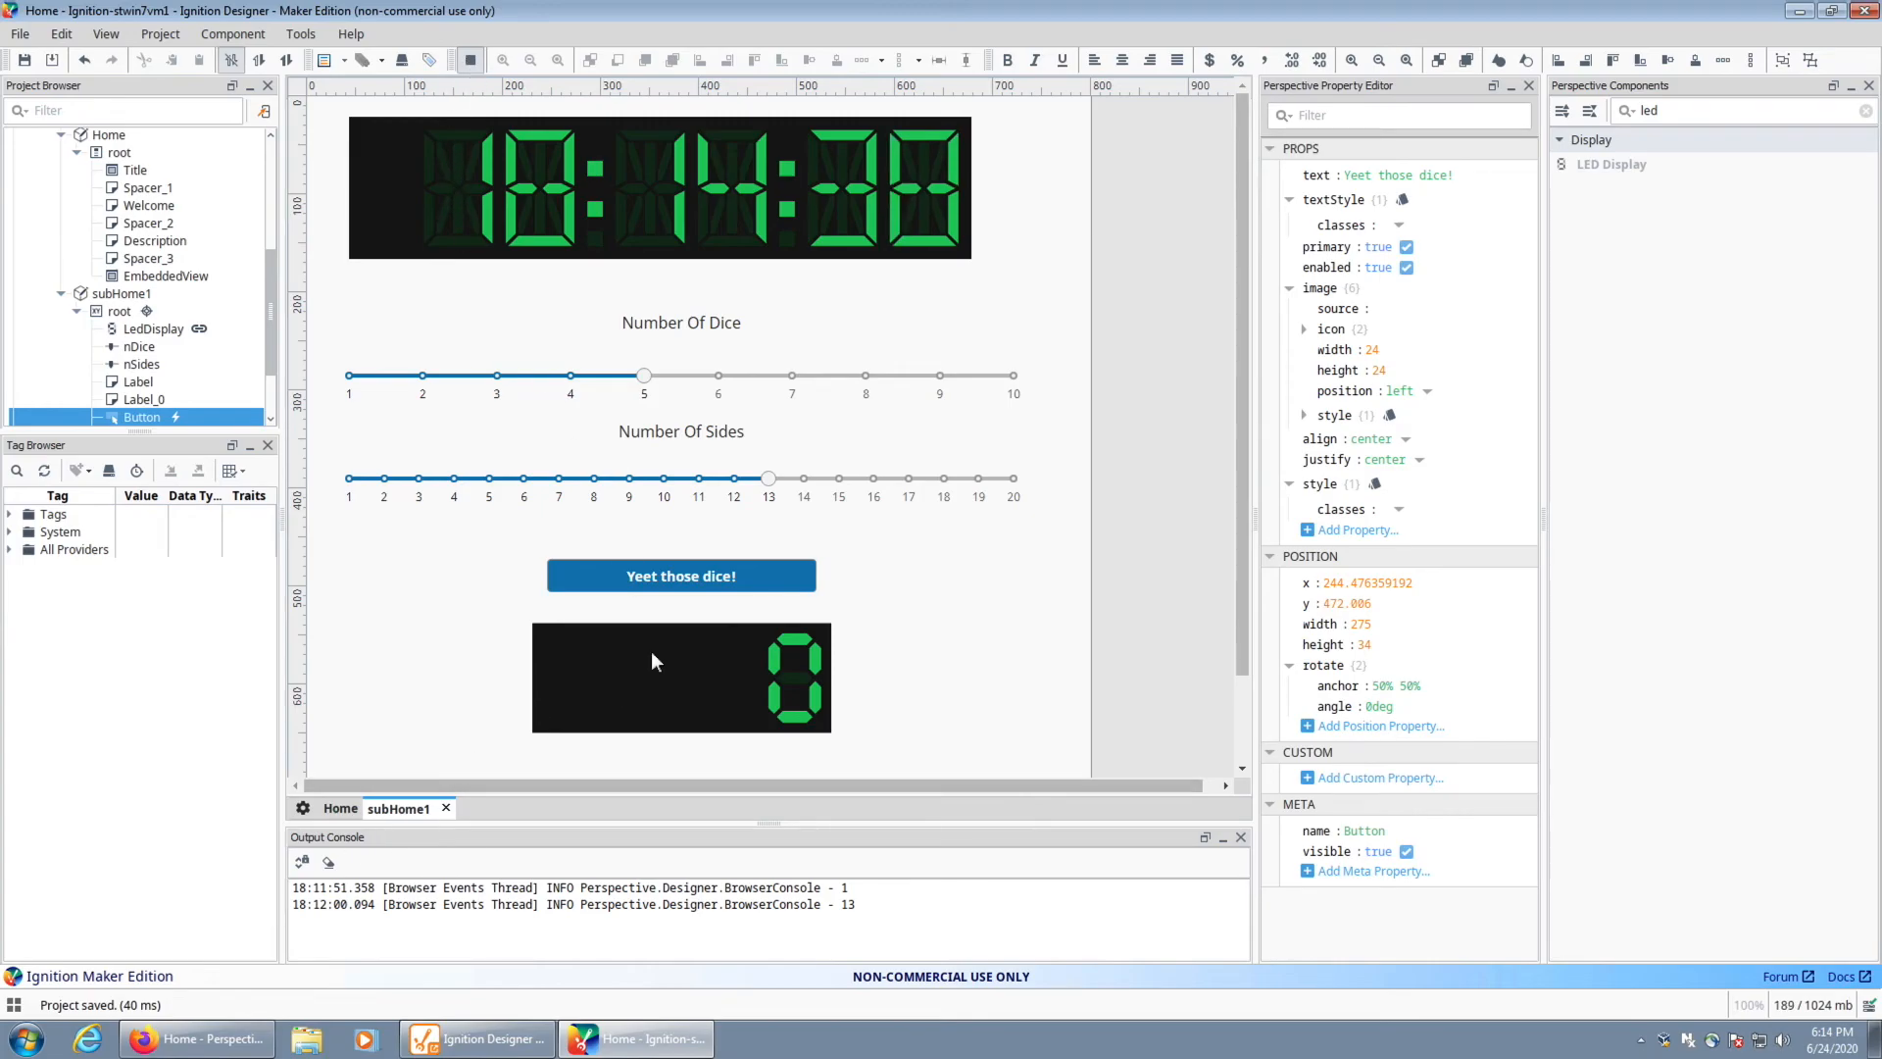
left_click(678, 586)
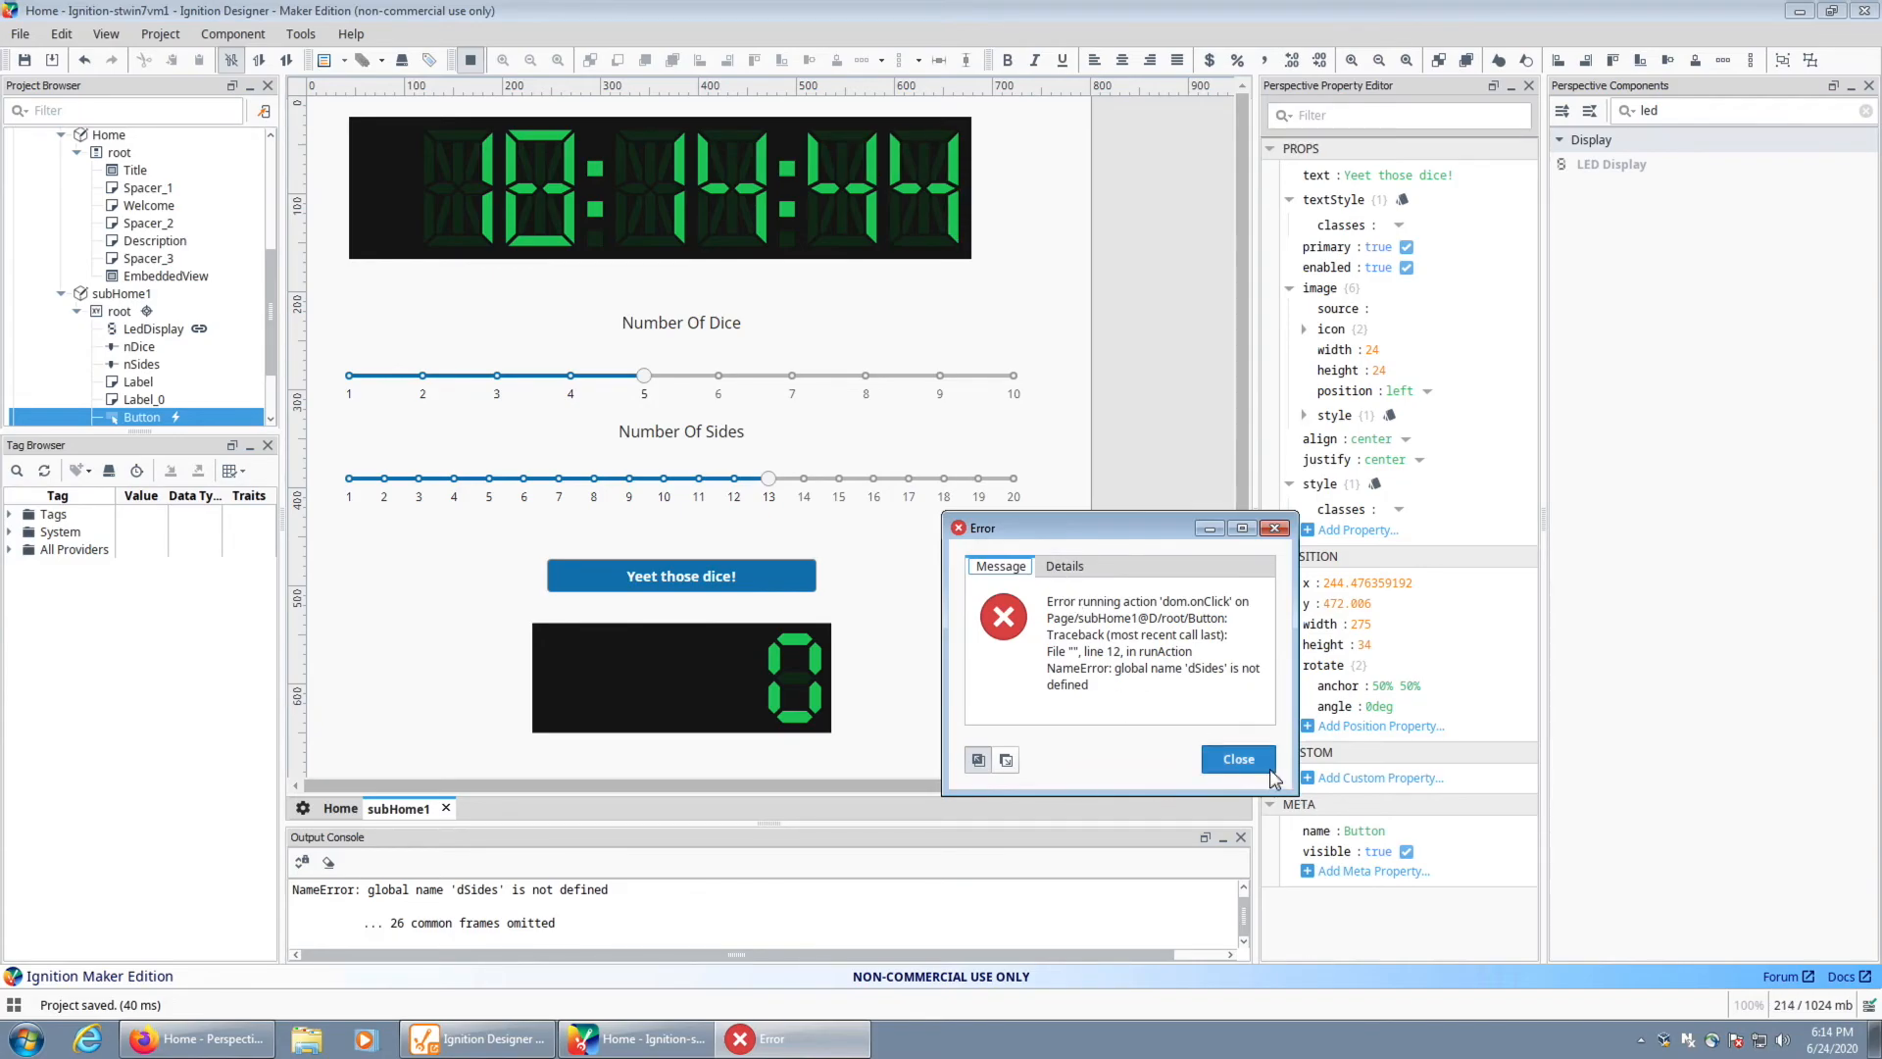
left_click(1238, 760)
Leave preview, reopen the button's onClick script, correct dSides to dSide in the randint call, and apply it
left_click(471, 60)
left_click(690, 574)
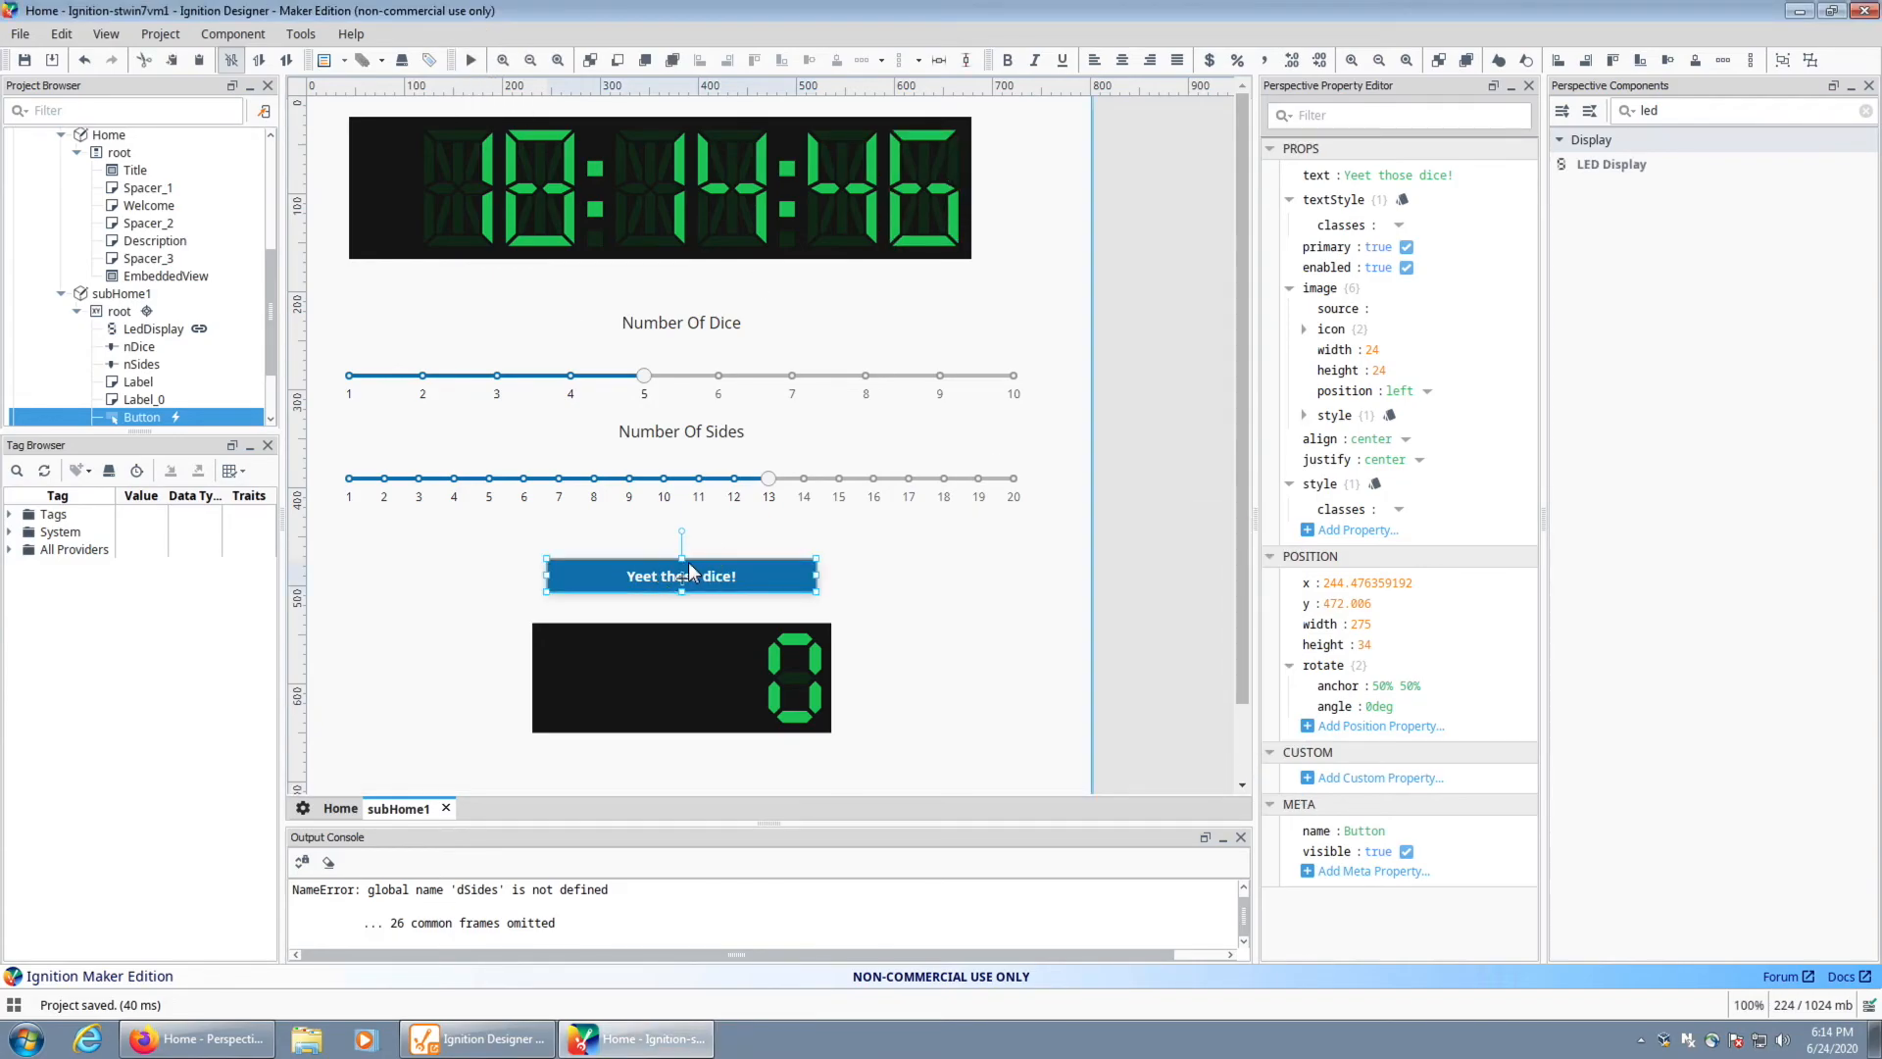
right_click(689, 566)
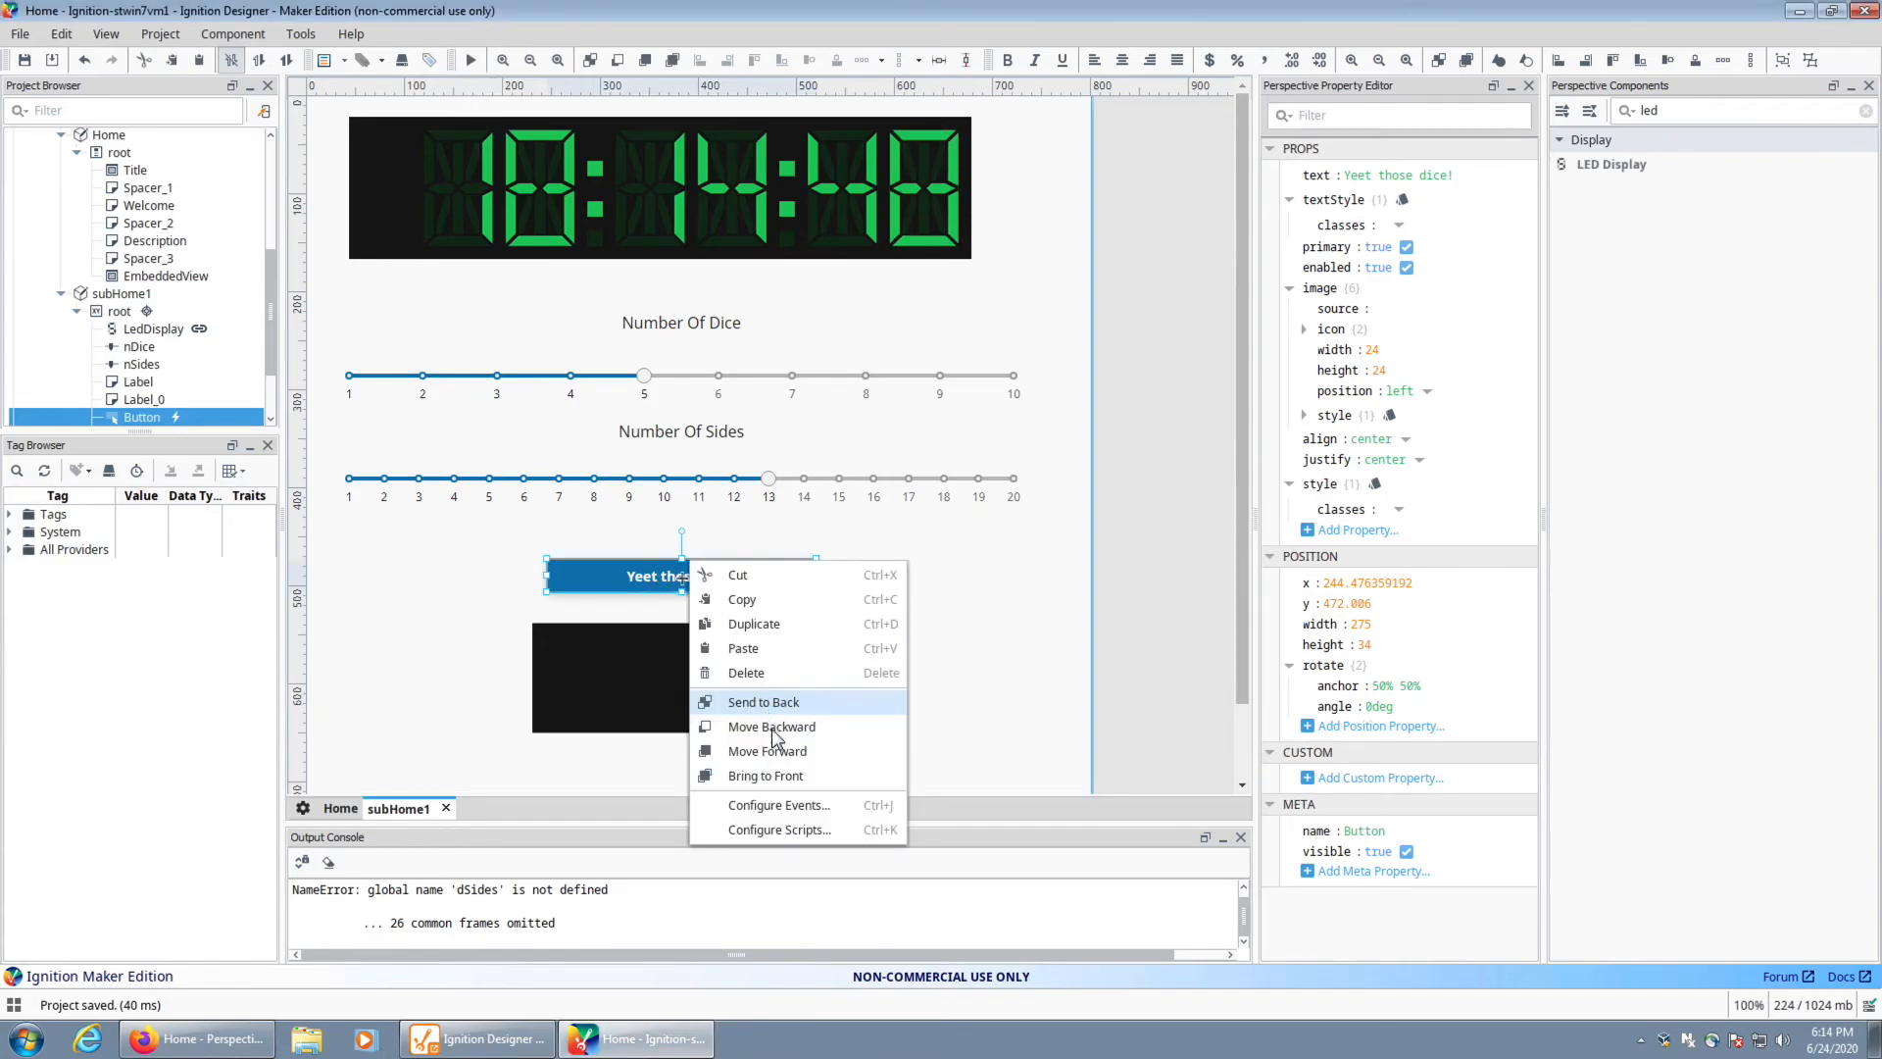
left_click(790, 808)
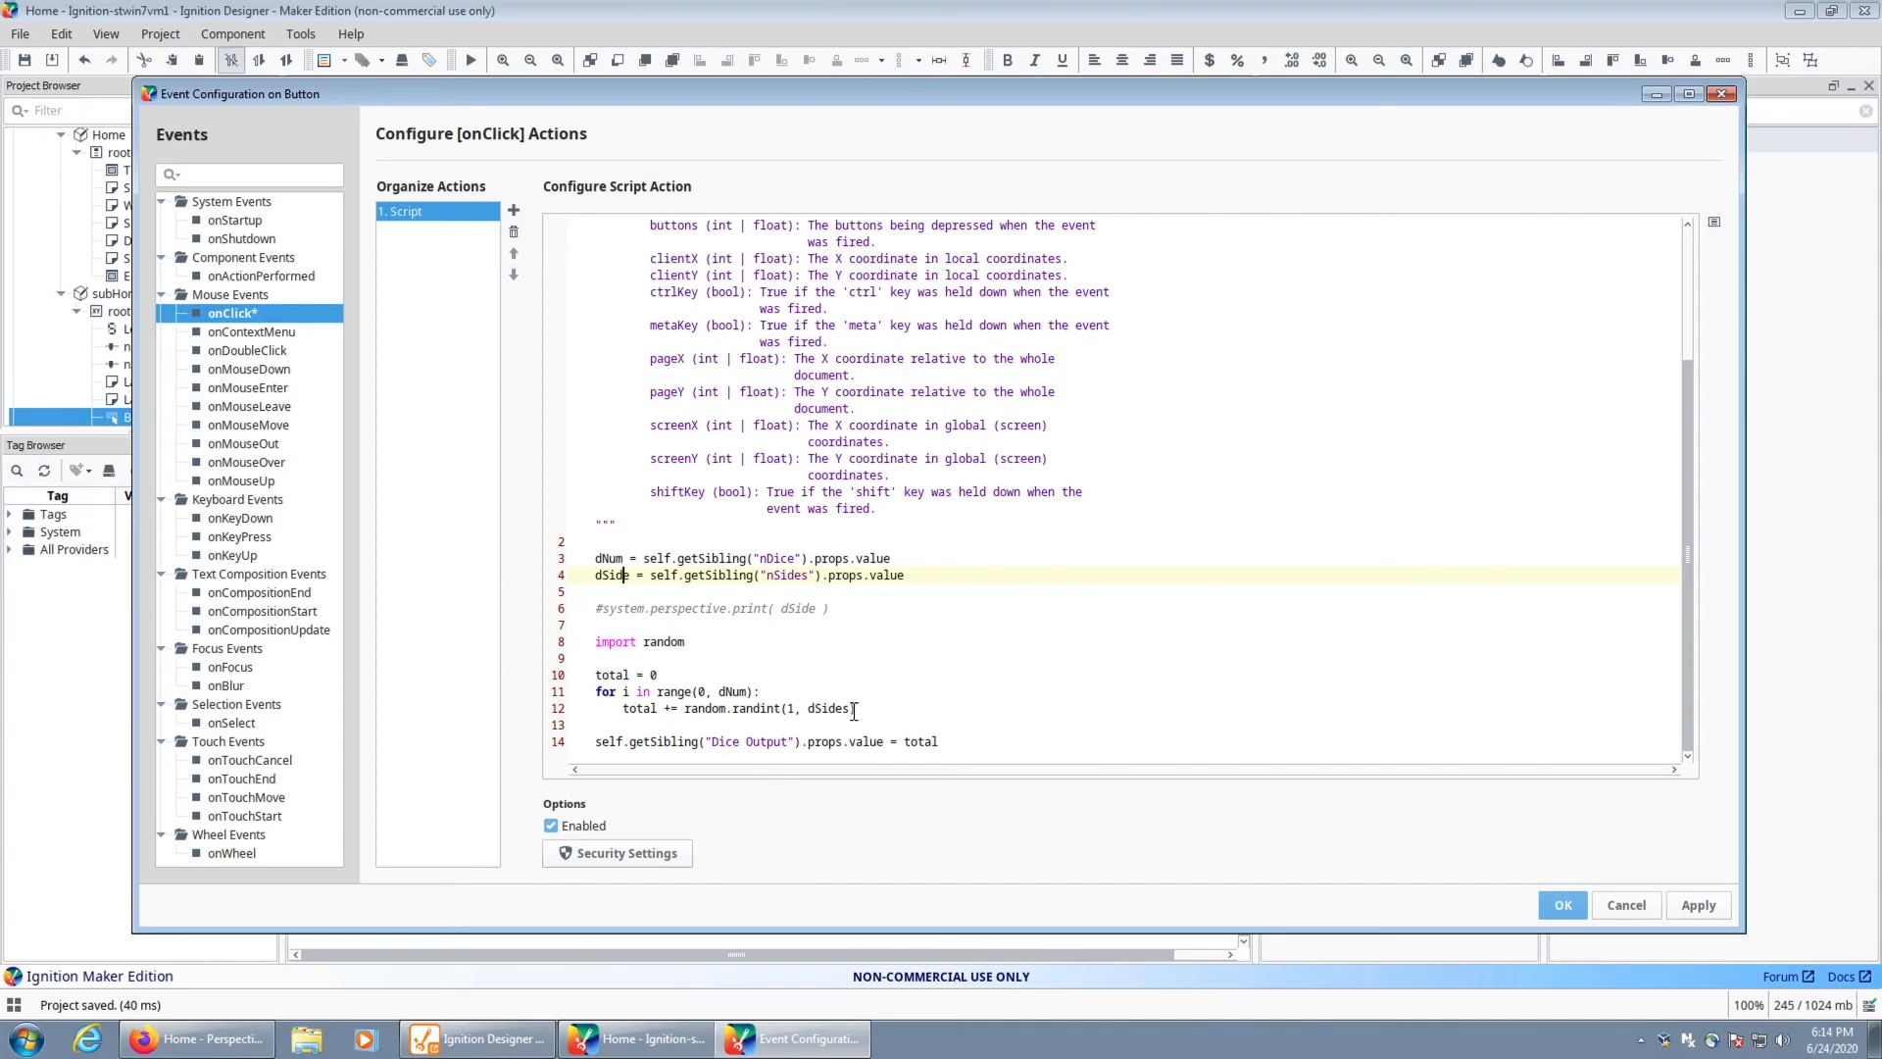
left_click(1563, 905)
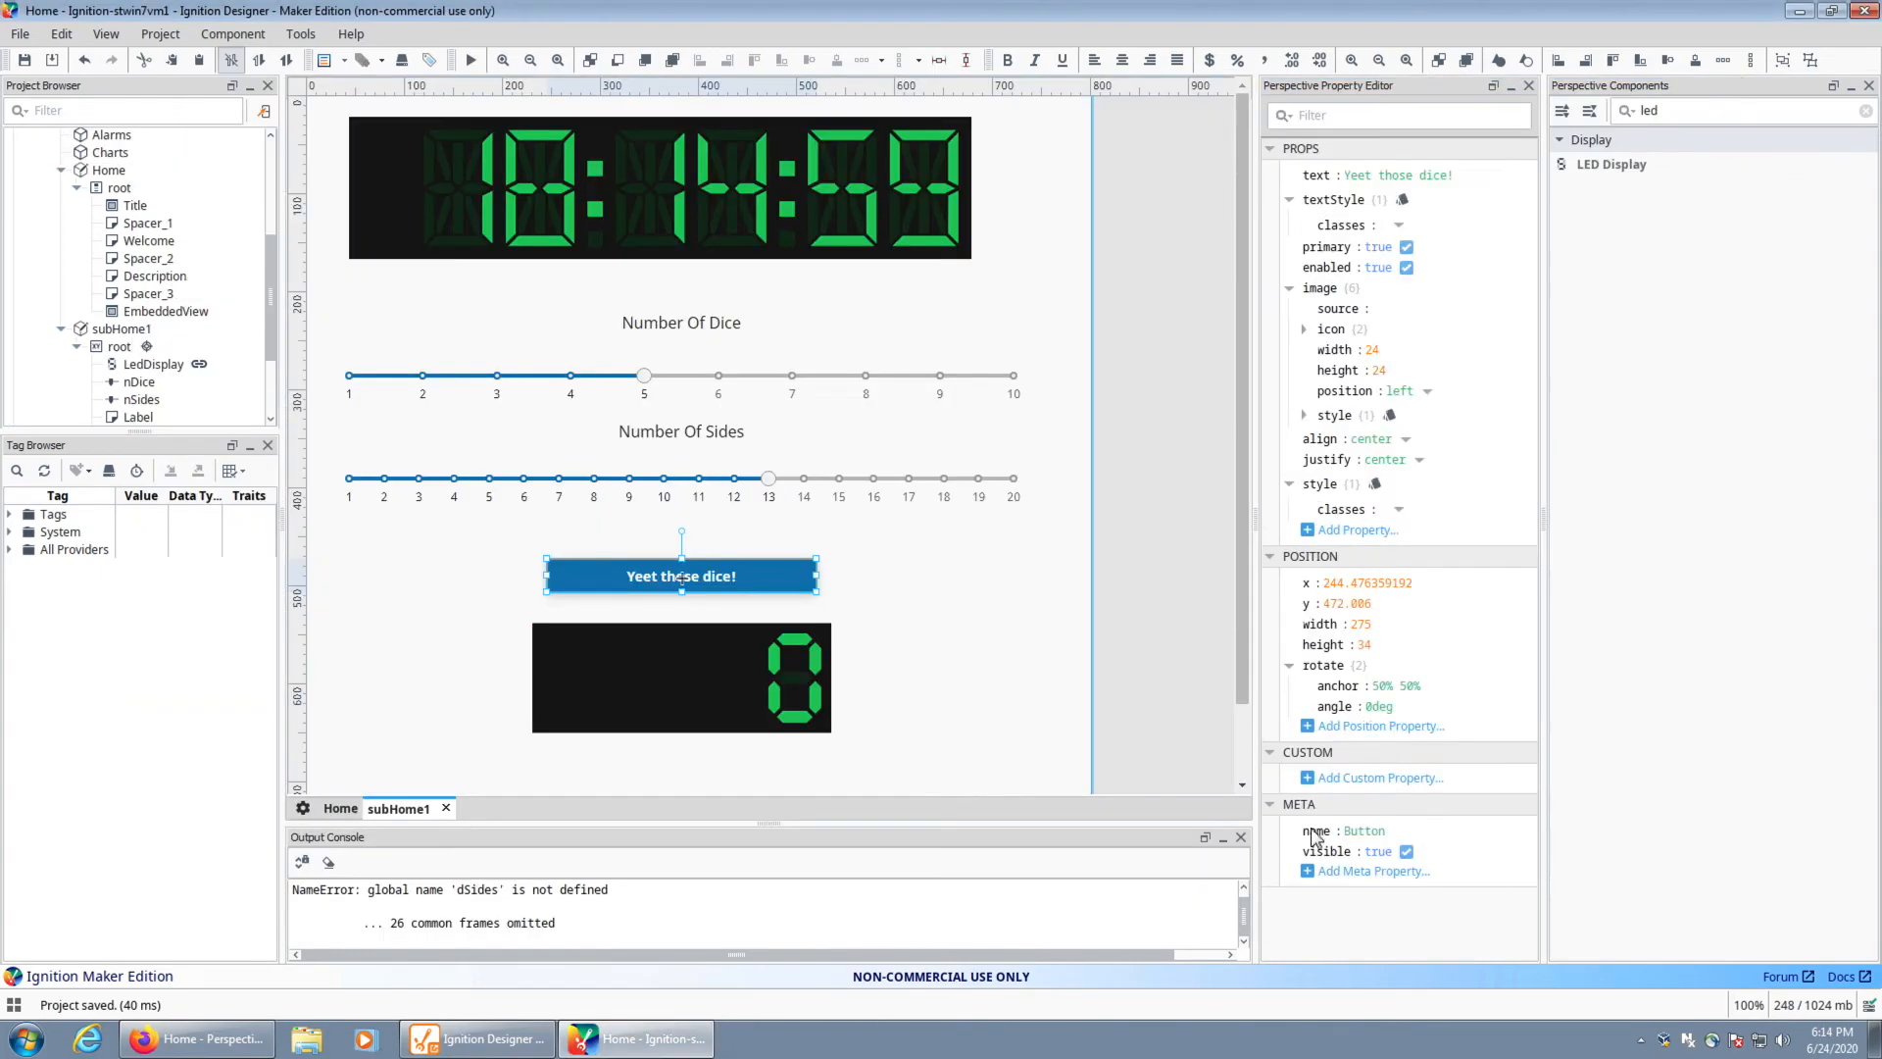
Clear the output console and roll the dice several times in preview mode to test the corrected script
left_click(328, 861)
left_click(470, 60)
left_click(683, 579)
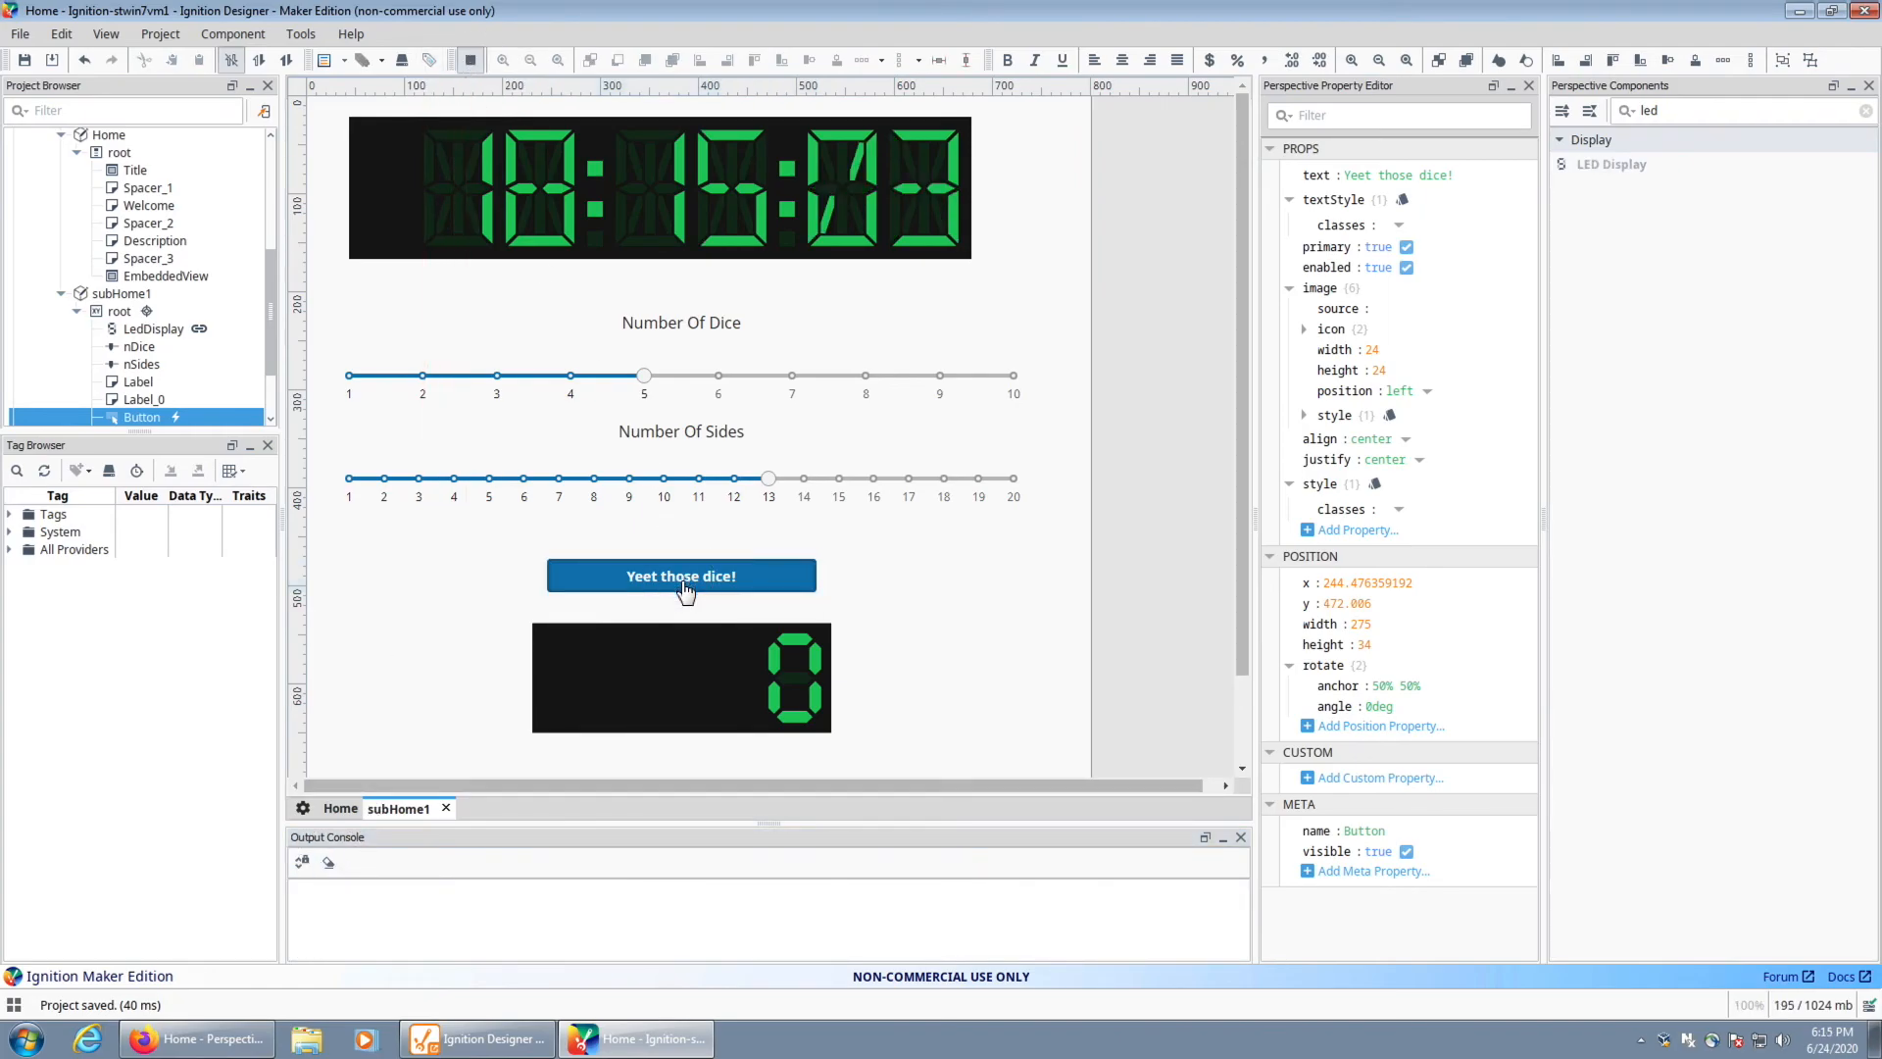
left_click(677, 579)
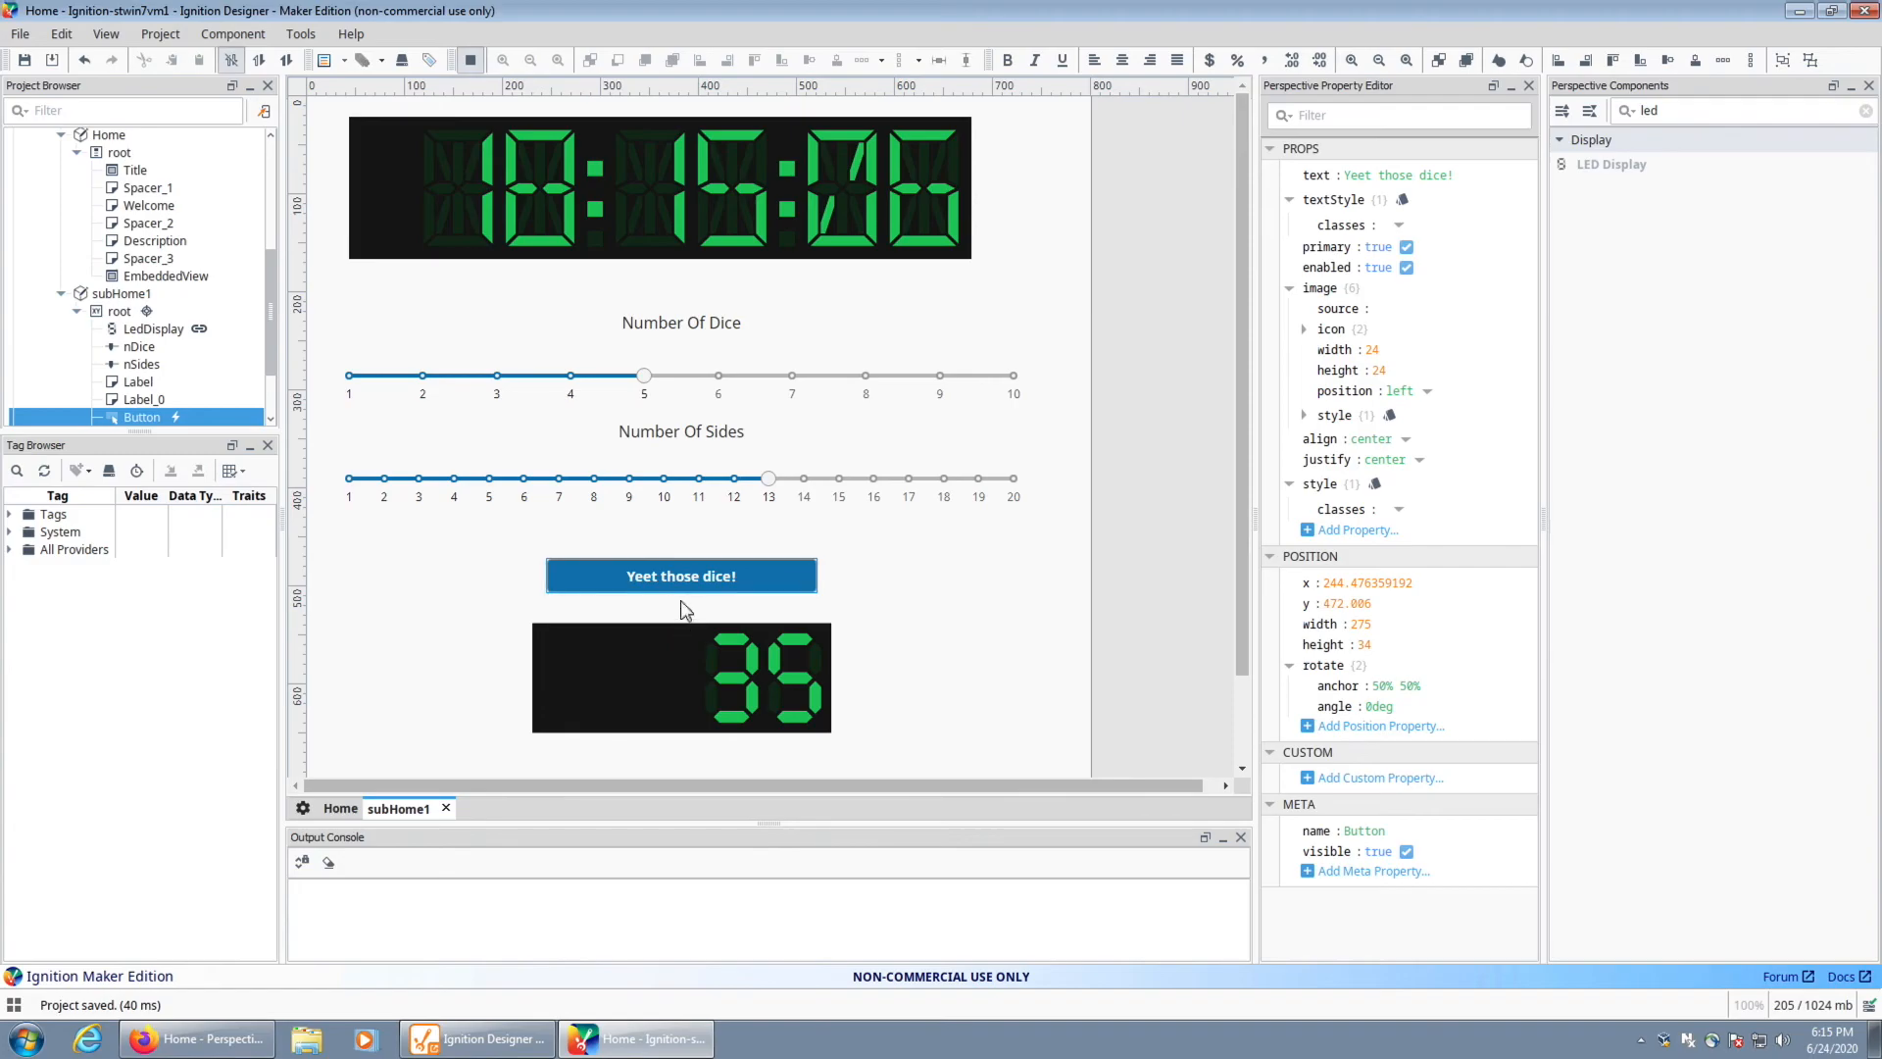
left_click(683, 581)
left_click(683, 554)
left_click(691, 574)
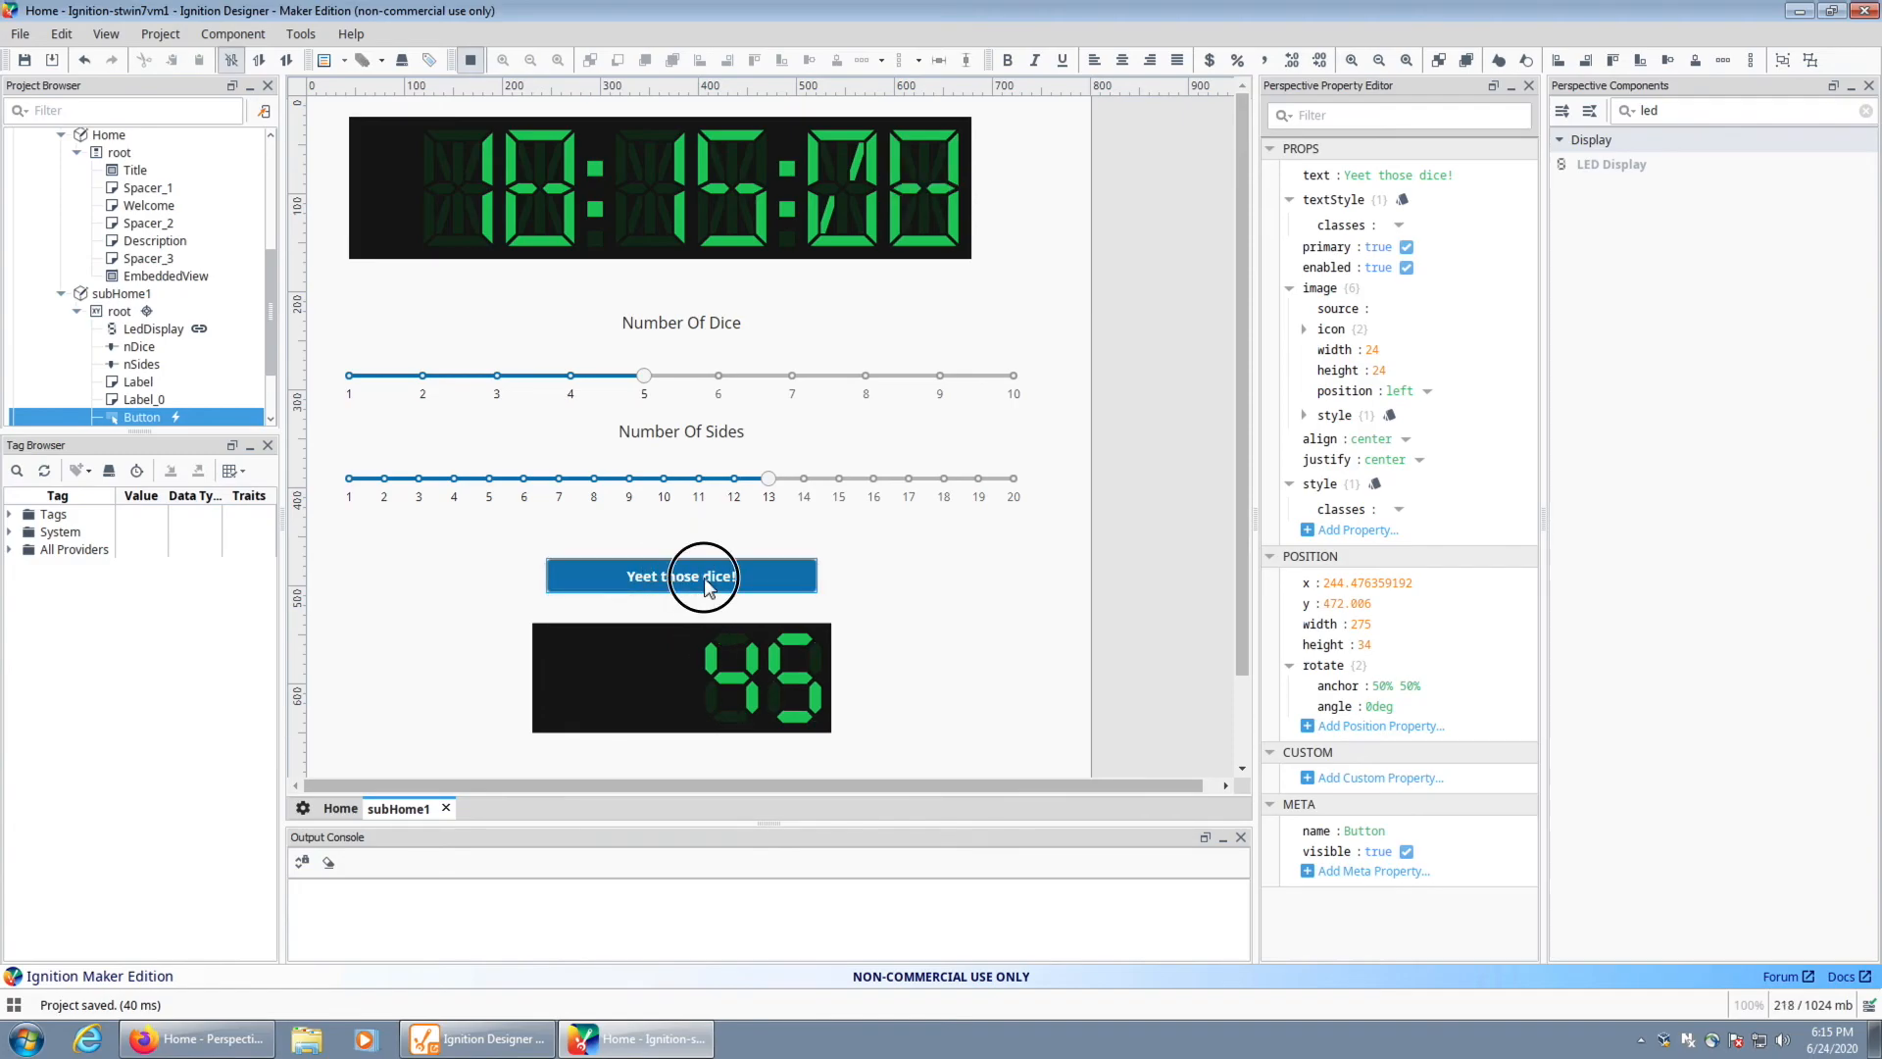
left_click(691, 573)
left_click(691, 574)
Set Number Of Dice to 1 and Number Of Sides to 6 in preview, and roll the dice repeatedly
left_click_drag(614, 380, 349, 376)
left_click_drag(768, 479, 525, 480)
left_click(611, 581)
left_click(611, 580)
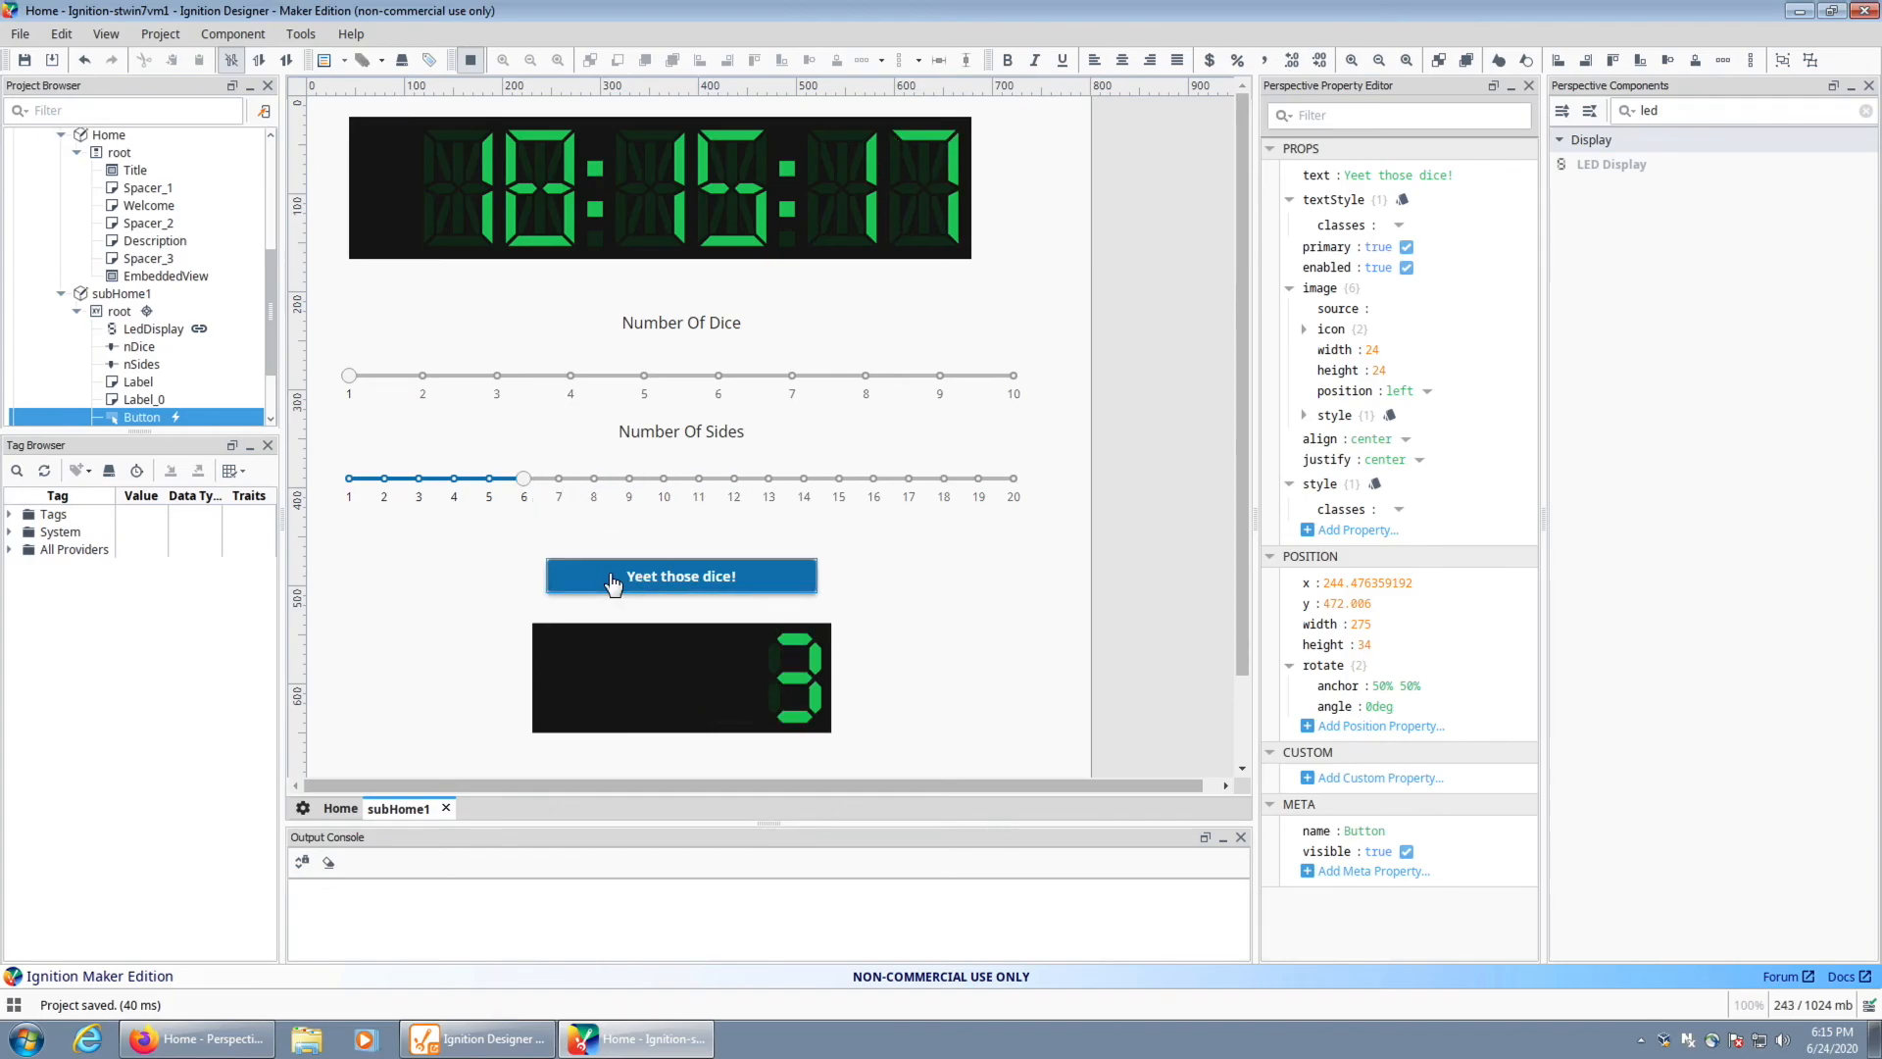
left_click(612, 580)
left_click(612, 580)
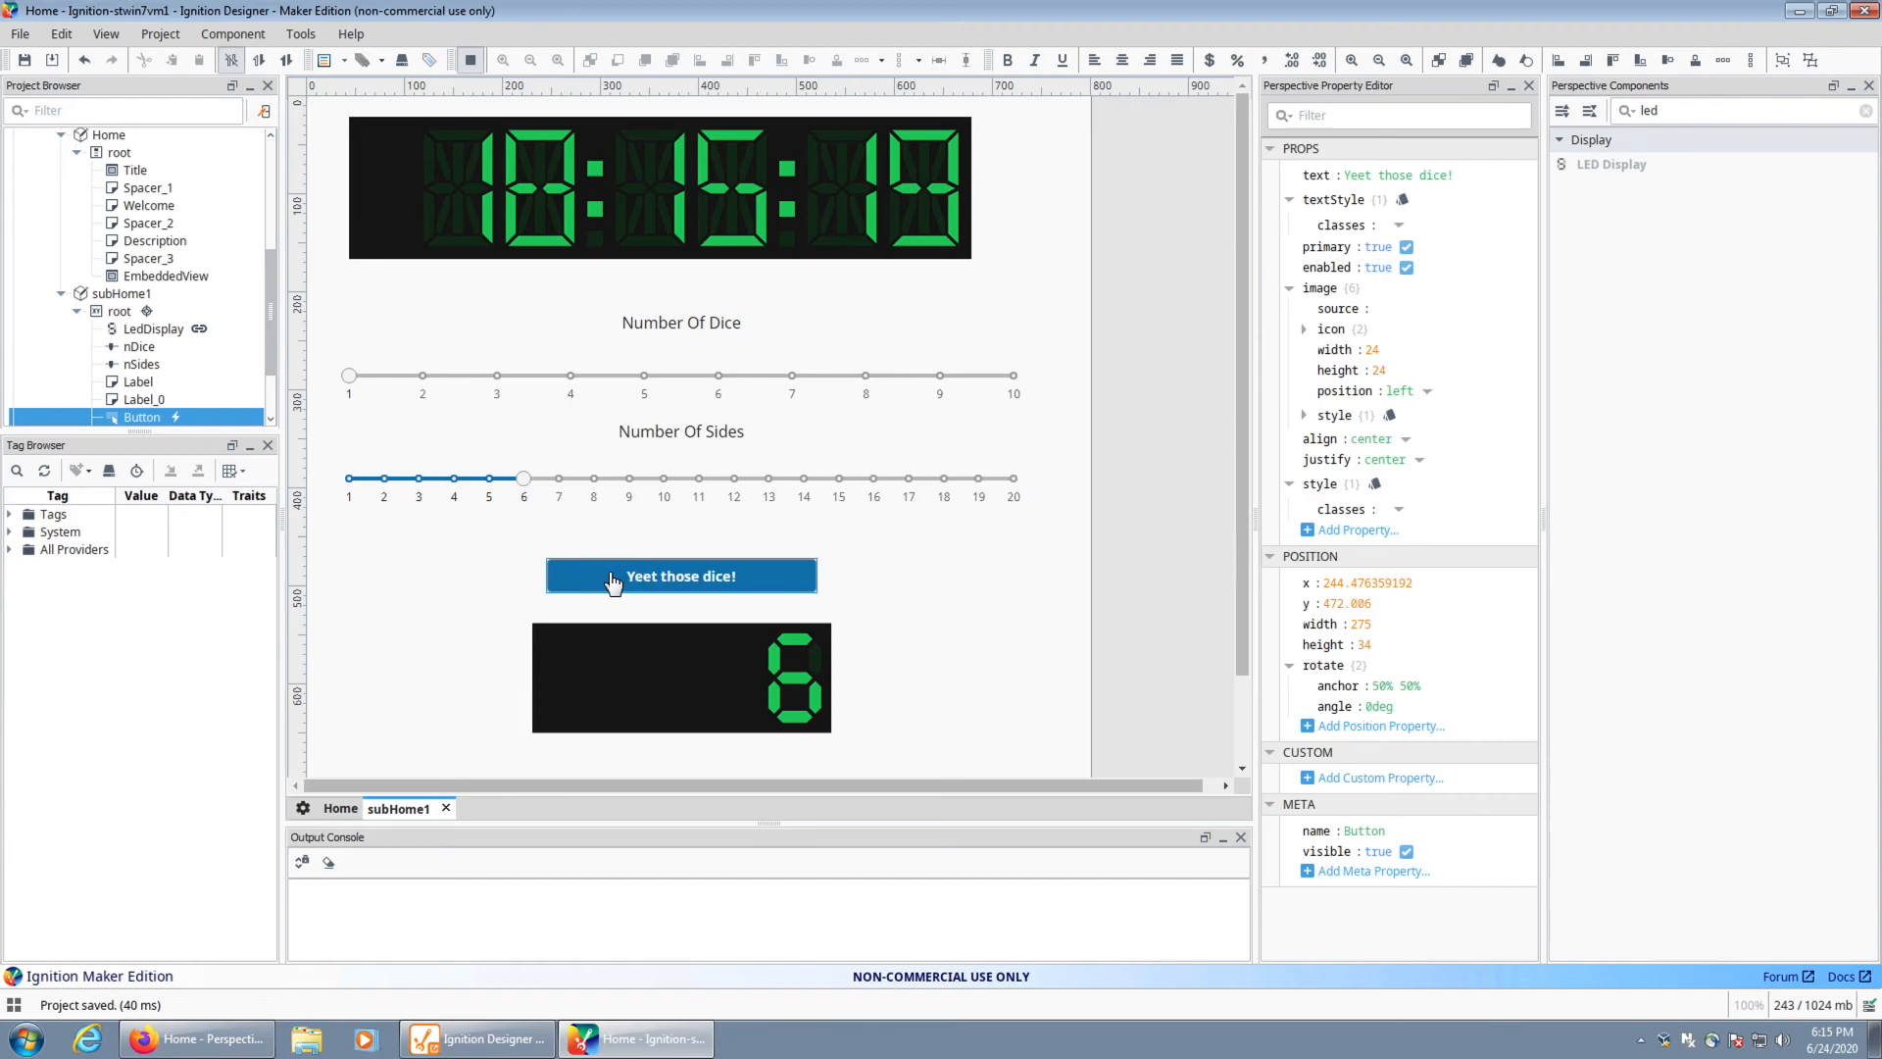
left_click(611, 580)
left_click(611, 580)
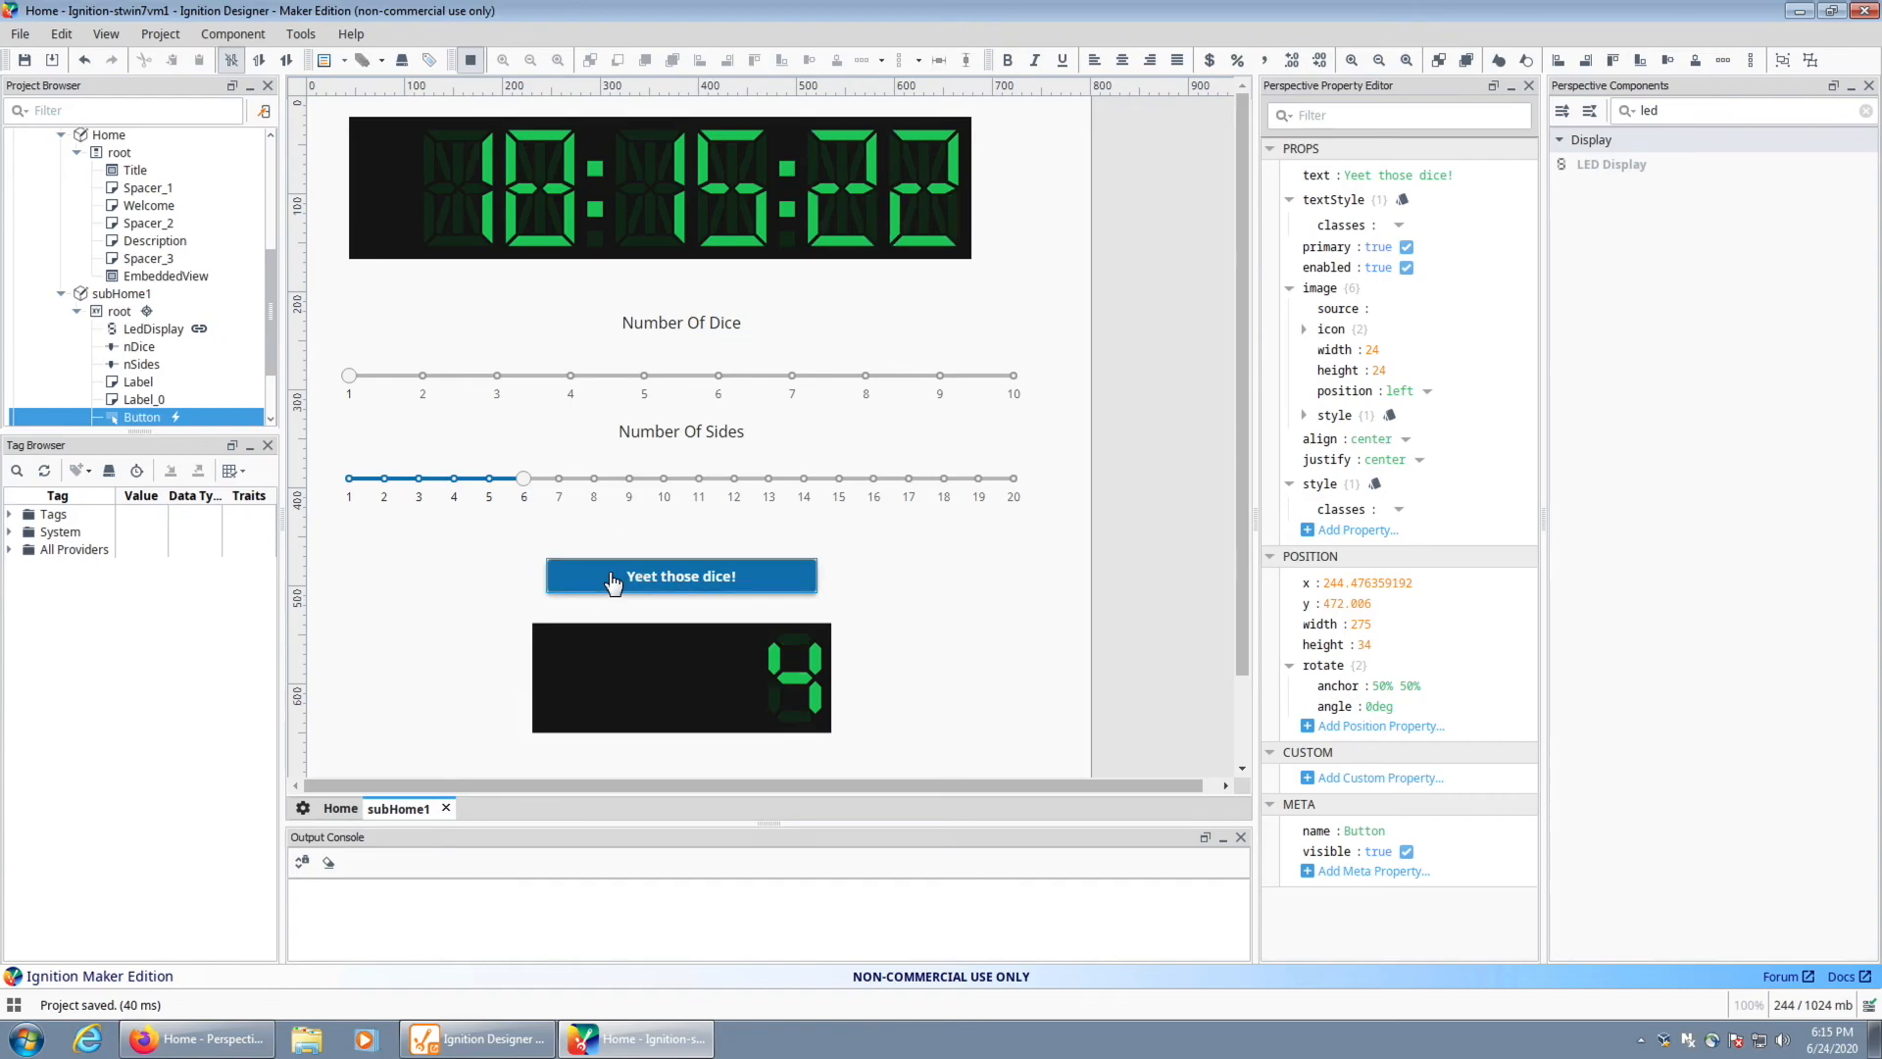
left_click(612, 580)
left_click(612, 580)
left_click(612, 580)
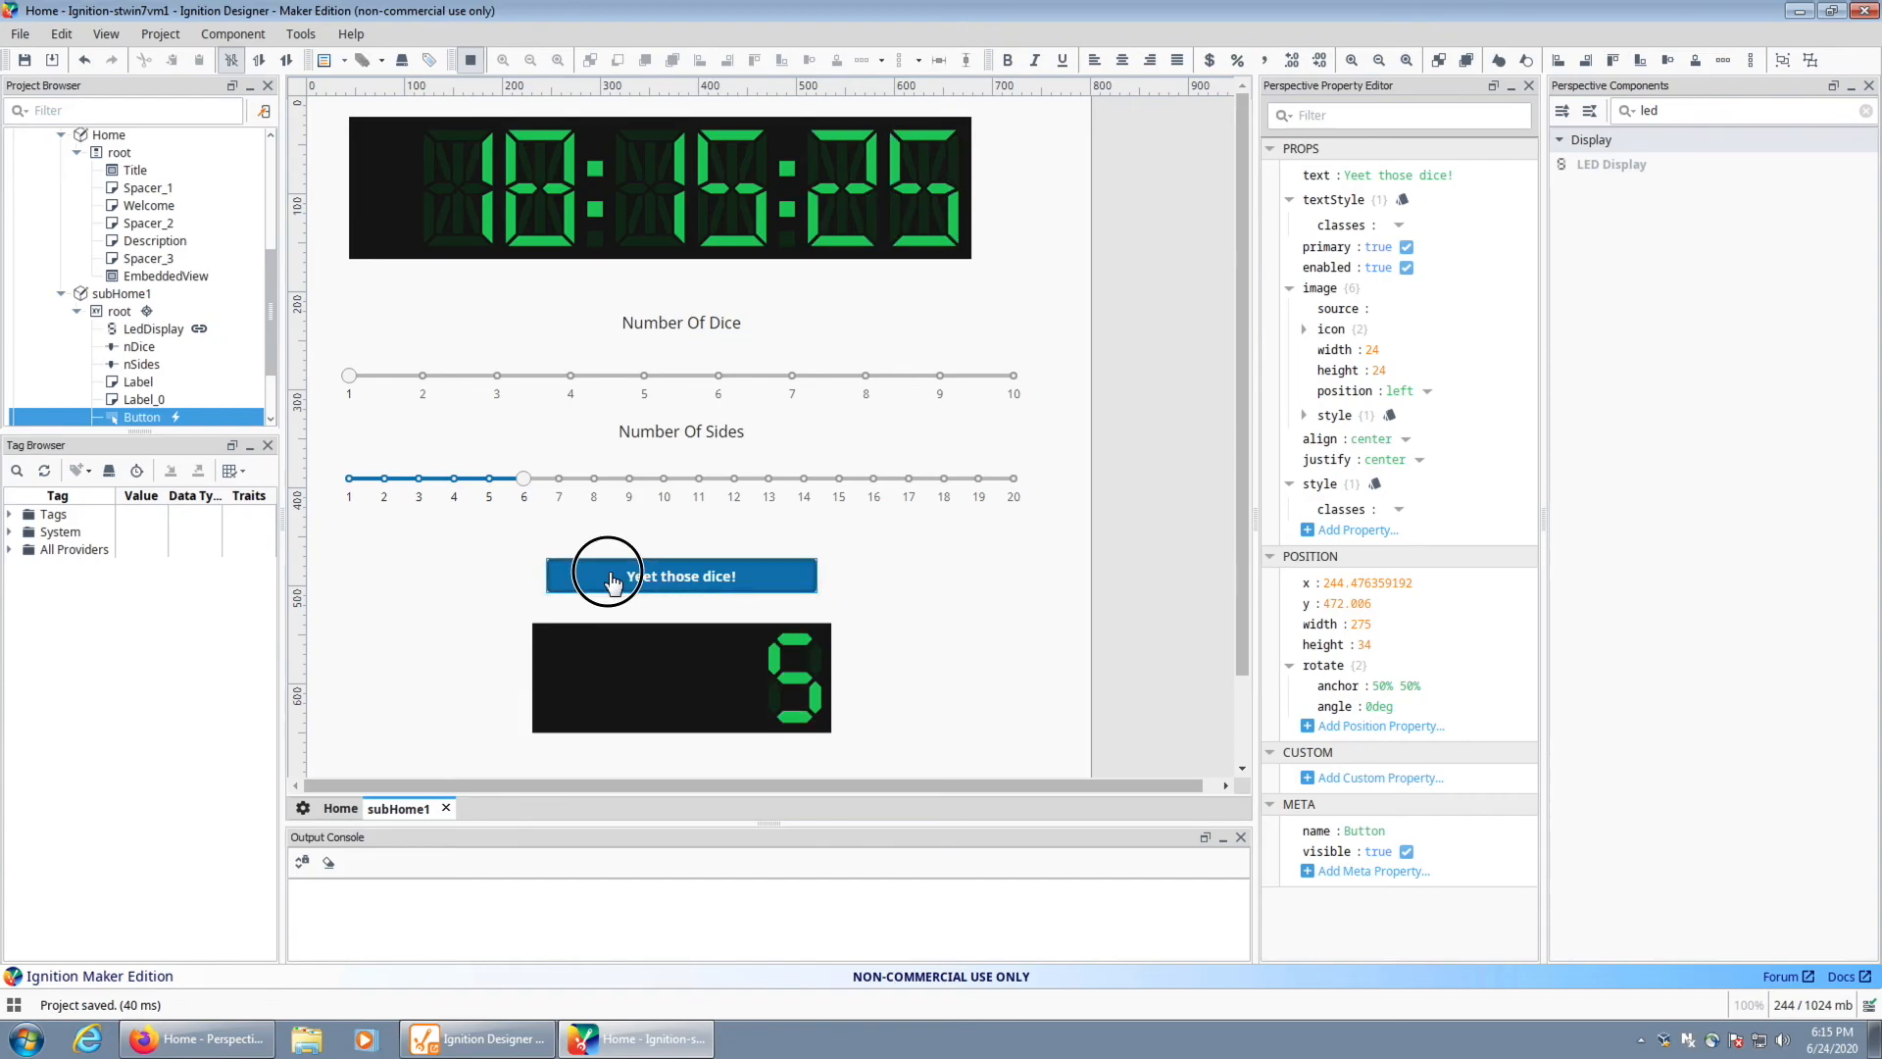
left_click(612, 580)
left_click(611, 581)
left_click(611, 580)
left_click(611, 580)
left_click(612, 580)
left_click(612, 580)
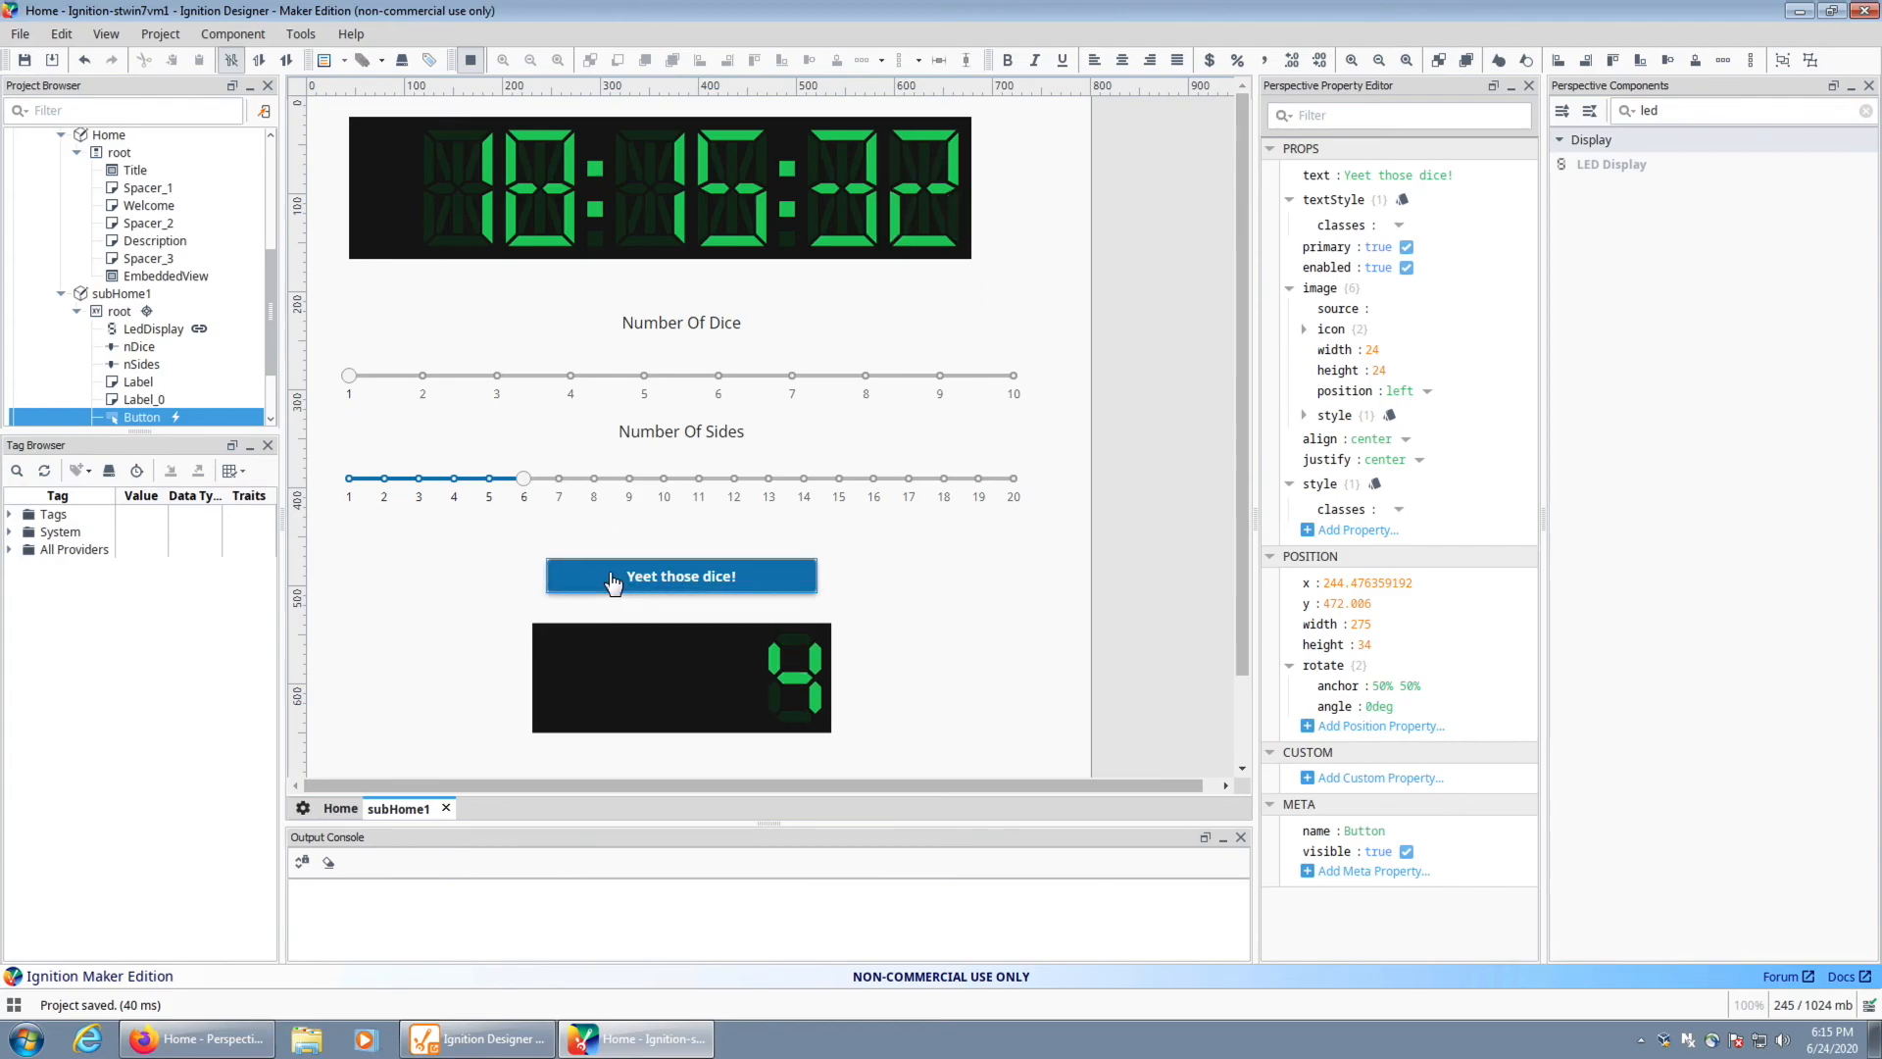
left_click(611, 580)
left_click(611, 581)
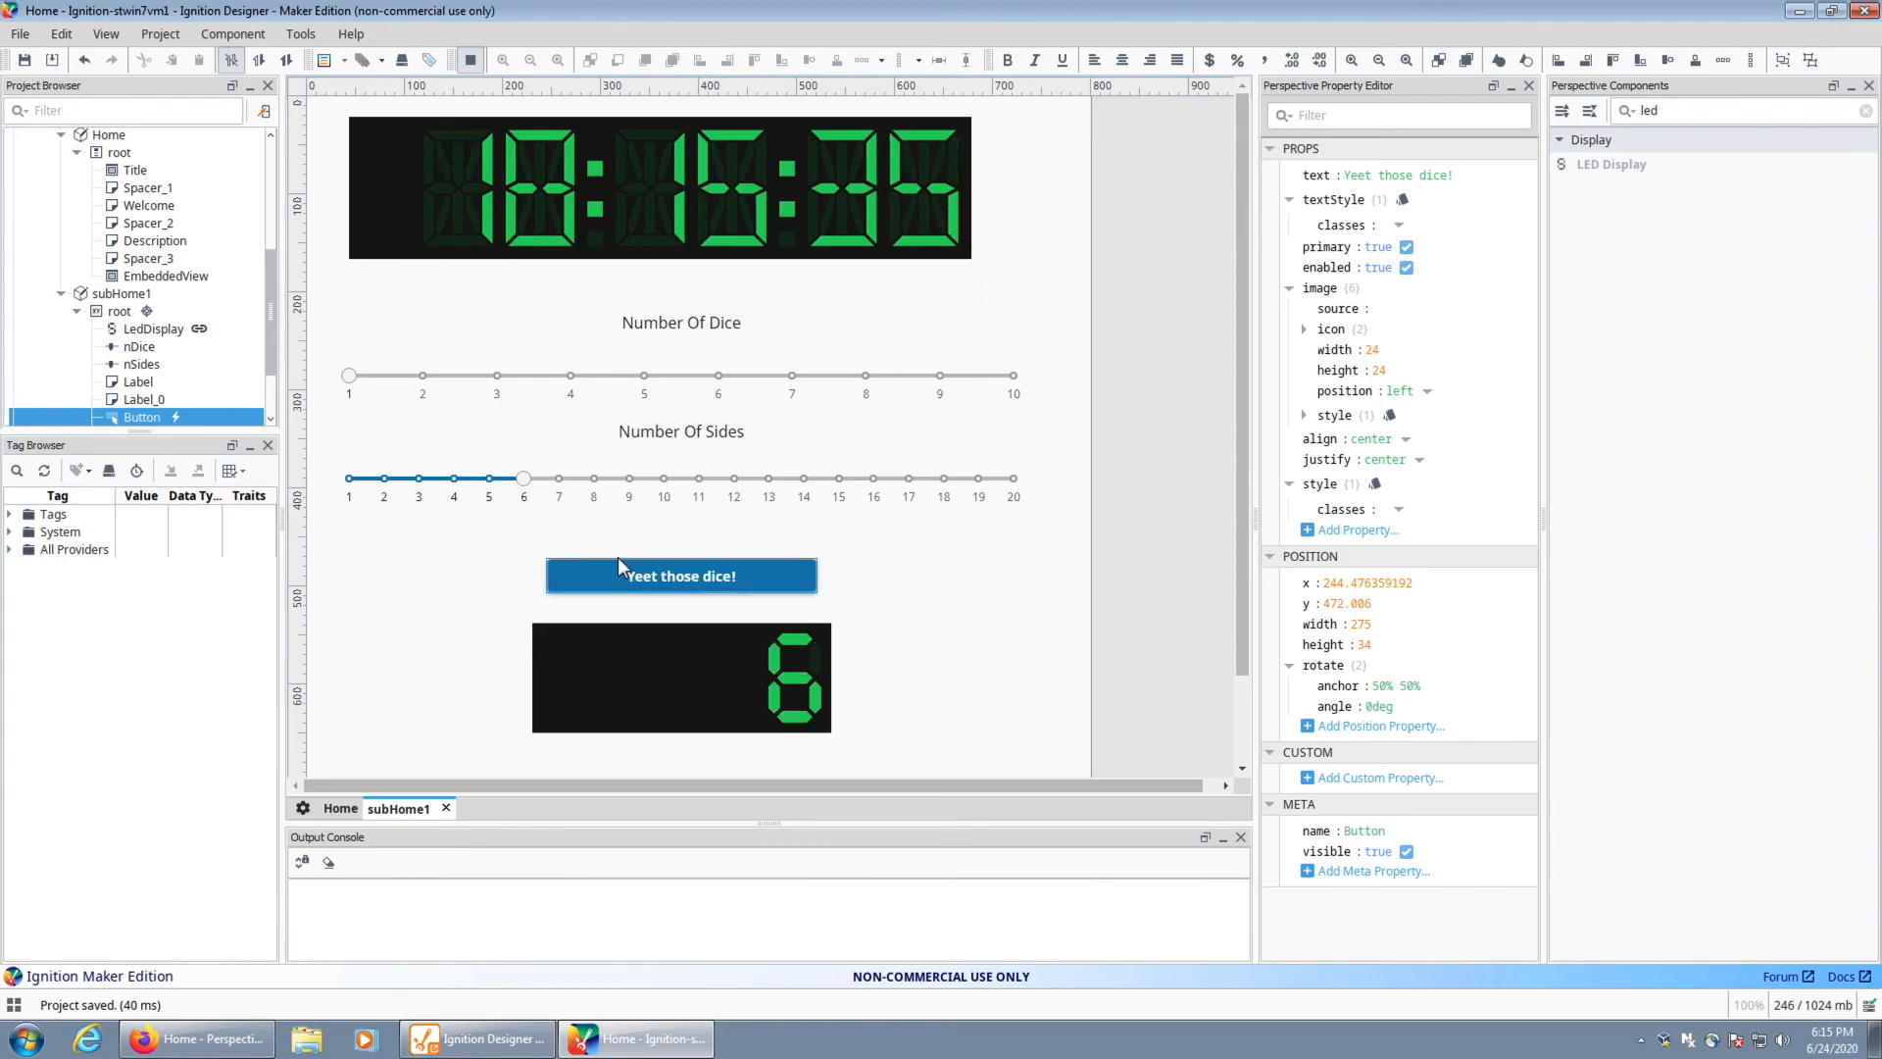
Leave preview and insert the loop header for i range(0,500): above the dNum line in the button's onClick script
left_click(470, 60)
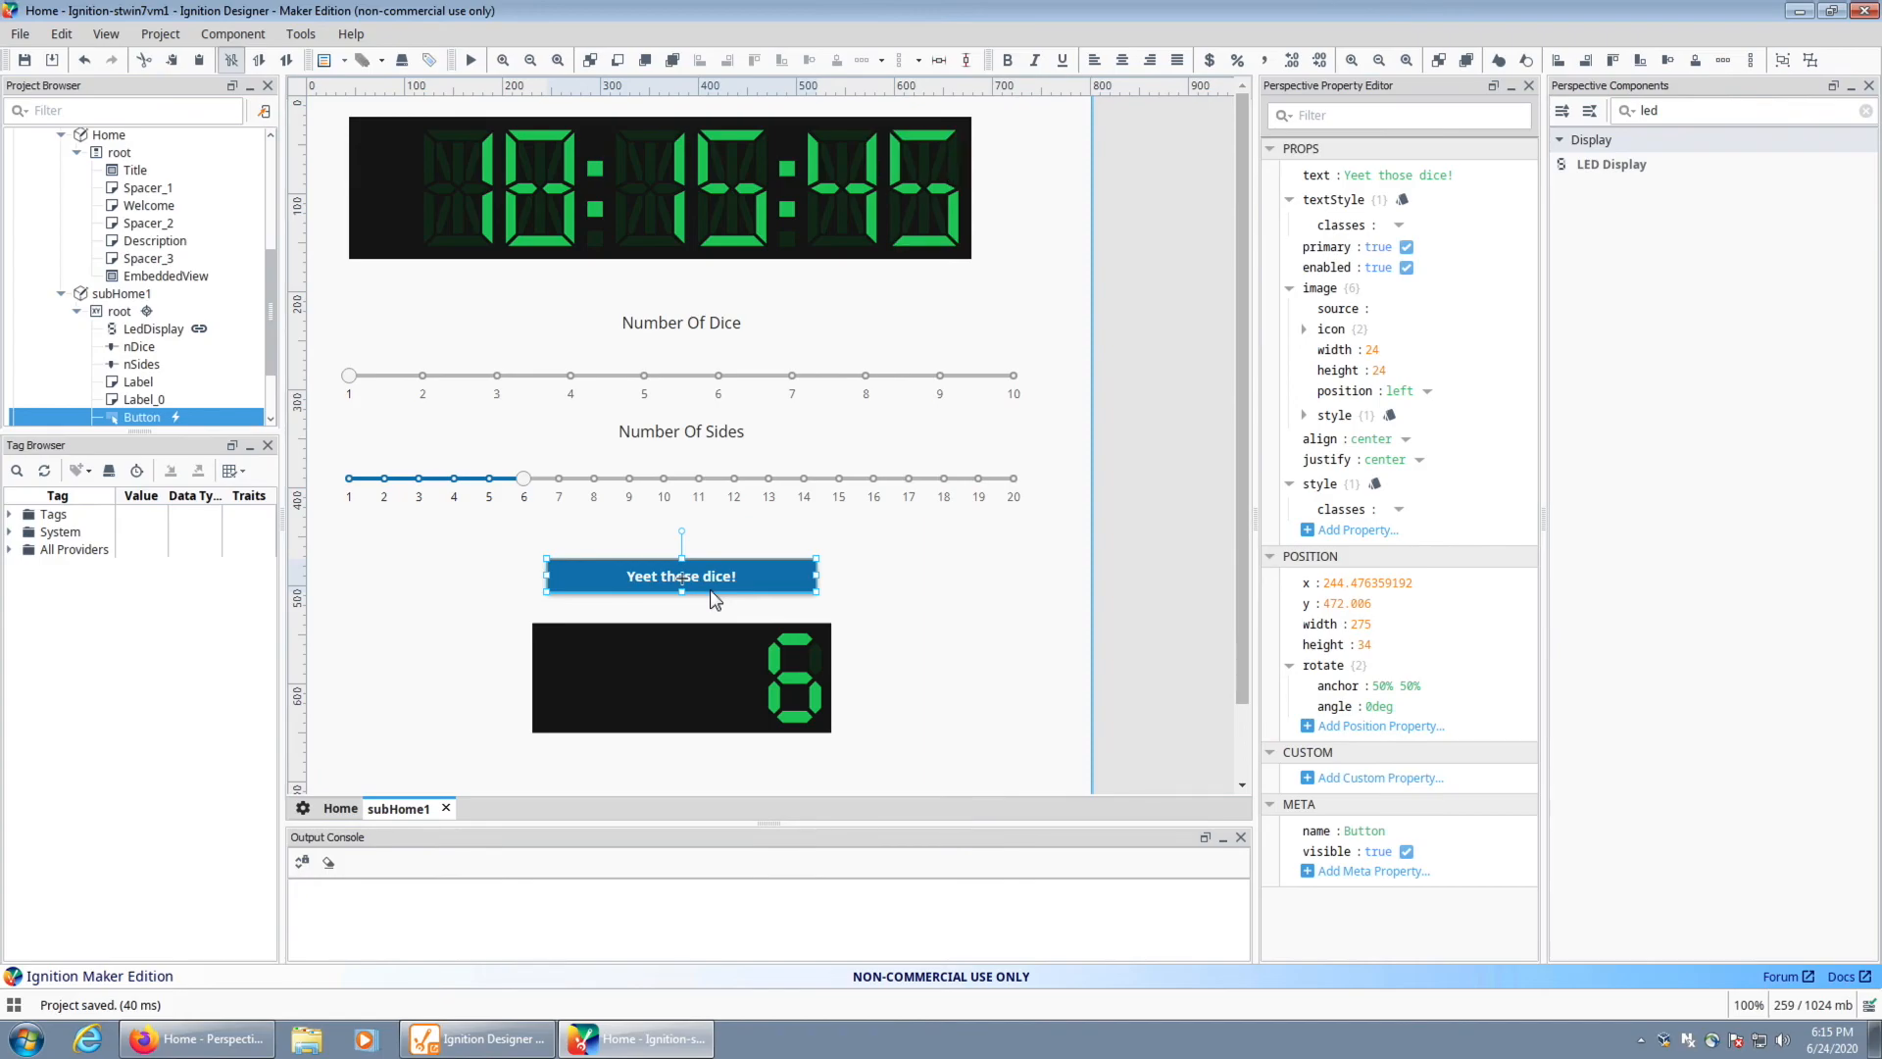
key("ctrl+j")
scroll(744, 586, "down", 5)
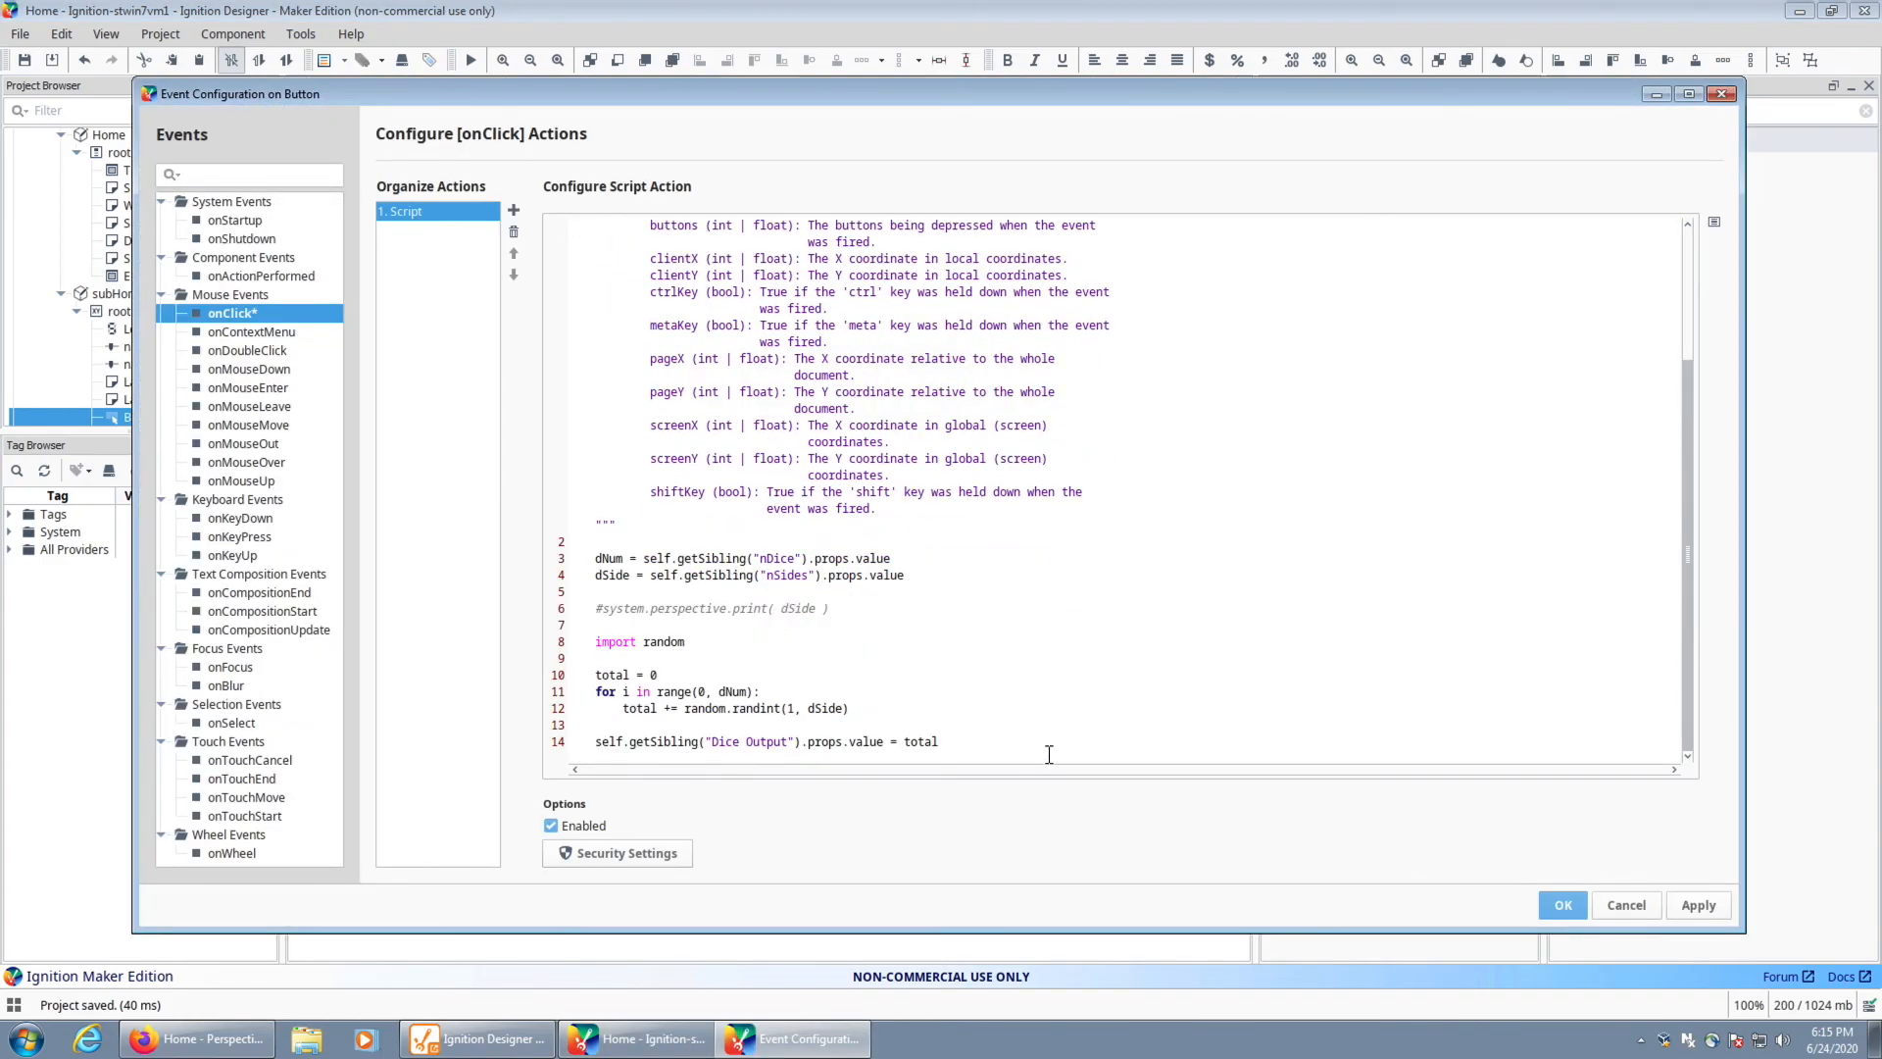
left_click(608, 542)
key("Return")
key("Return")
key("Up")
key("Up")
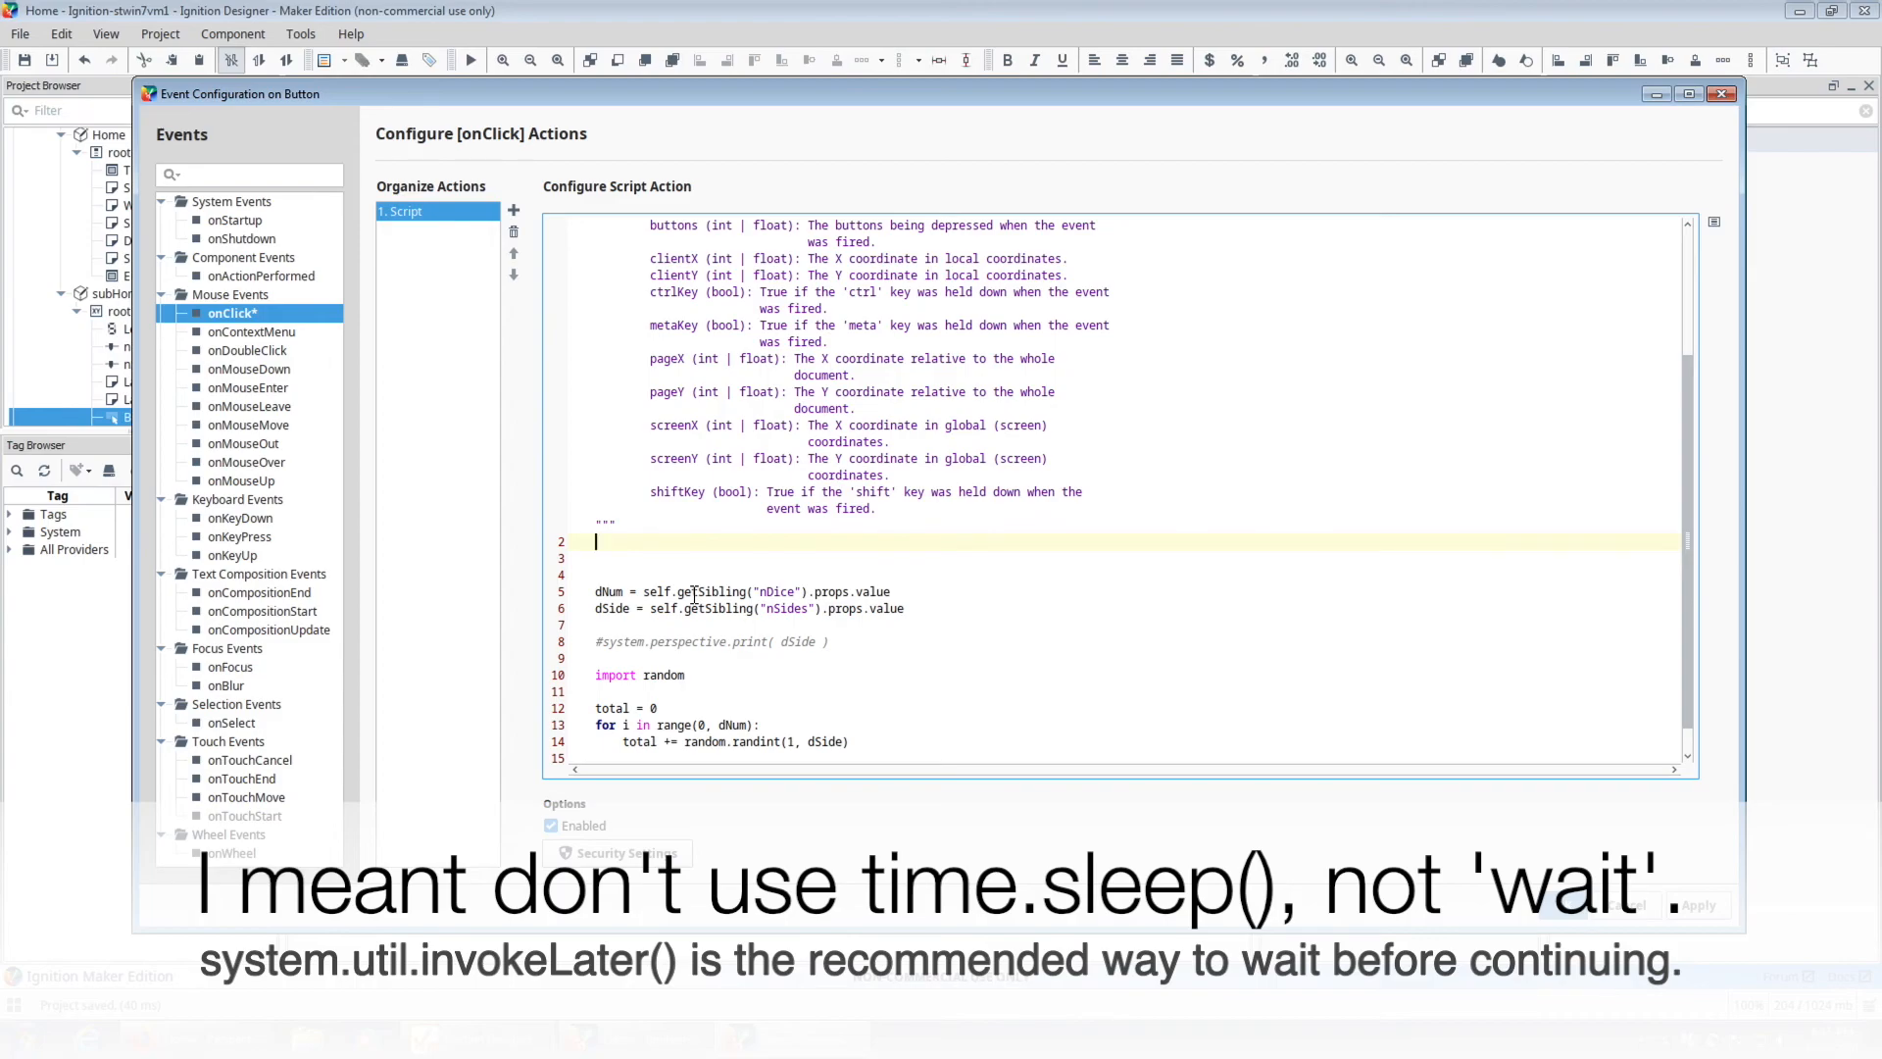
type("i range(0,500")
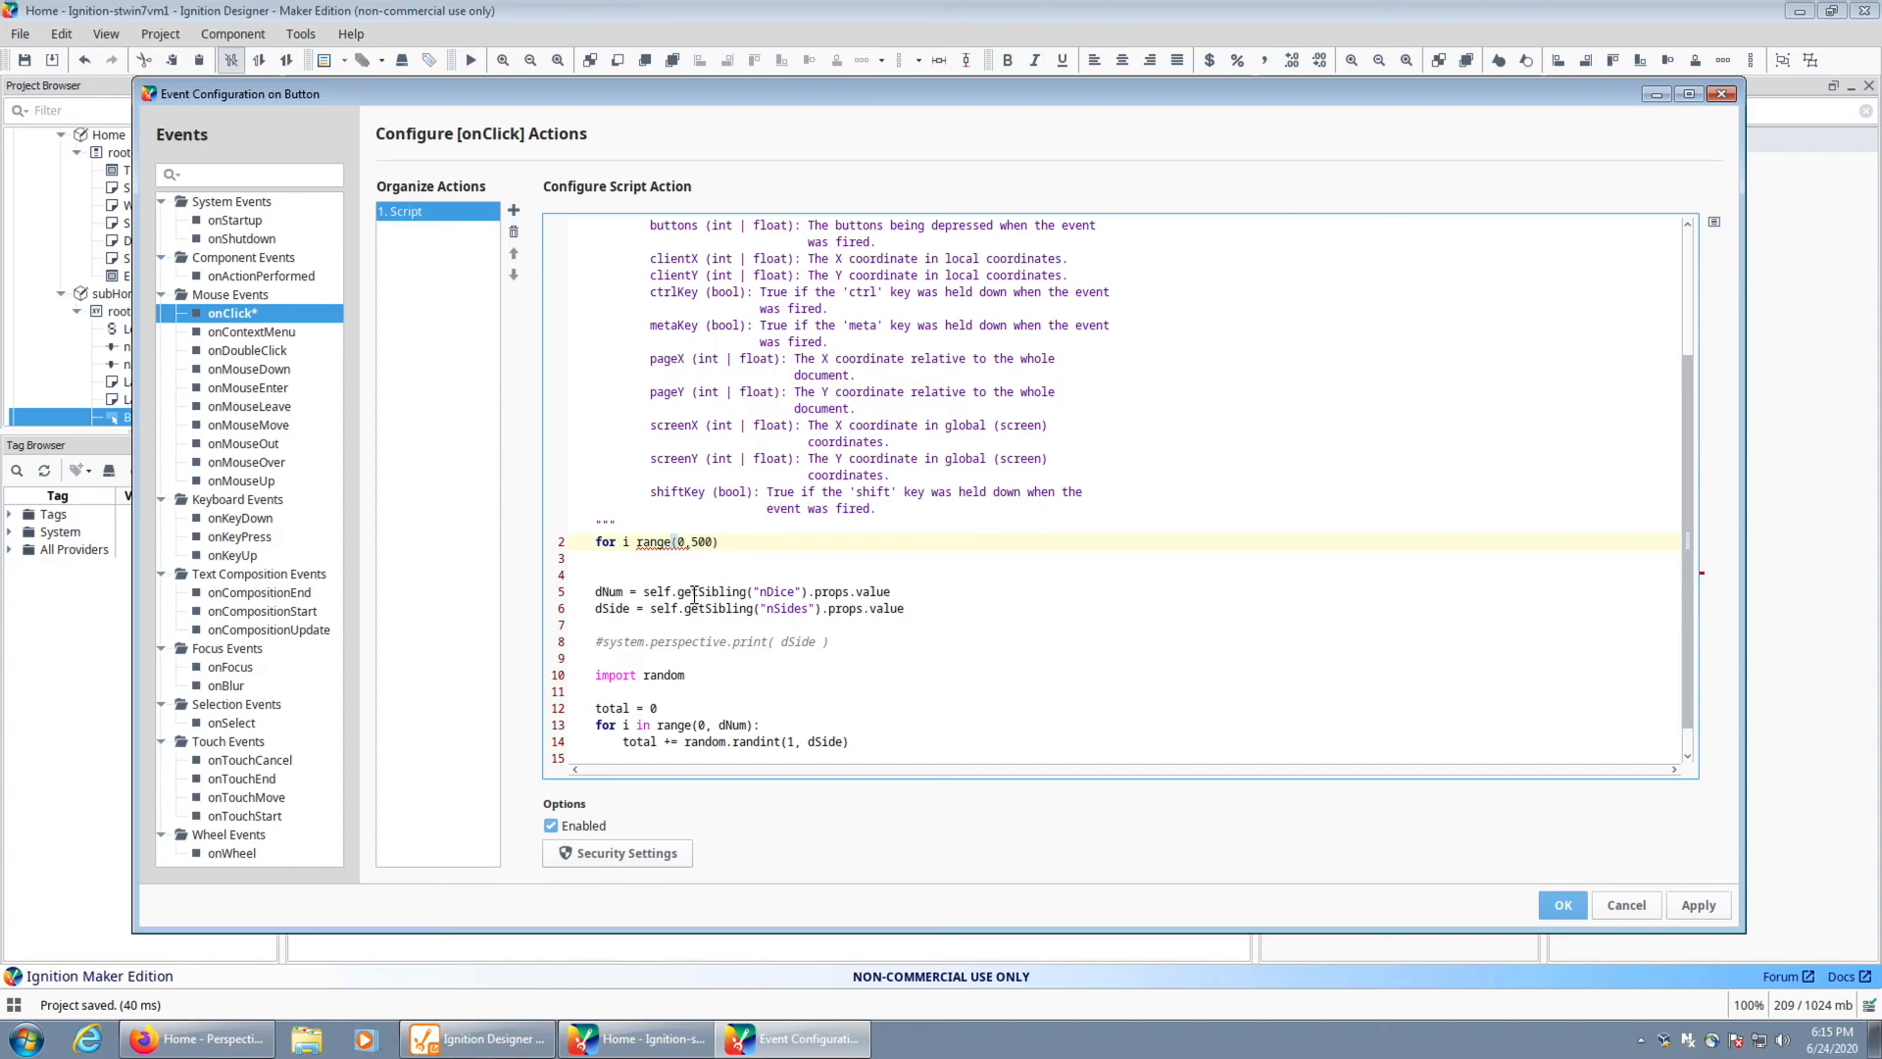
key("Return")
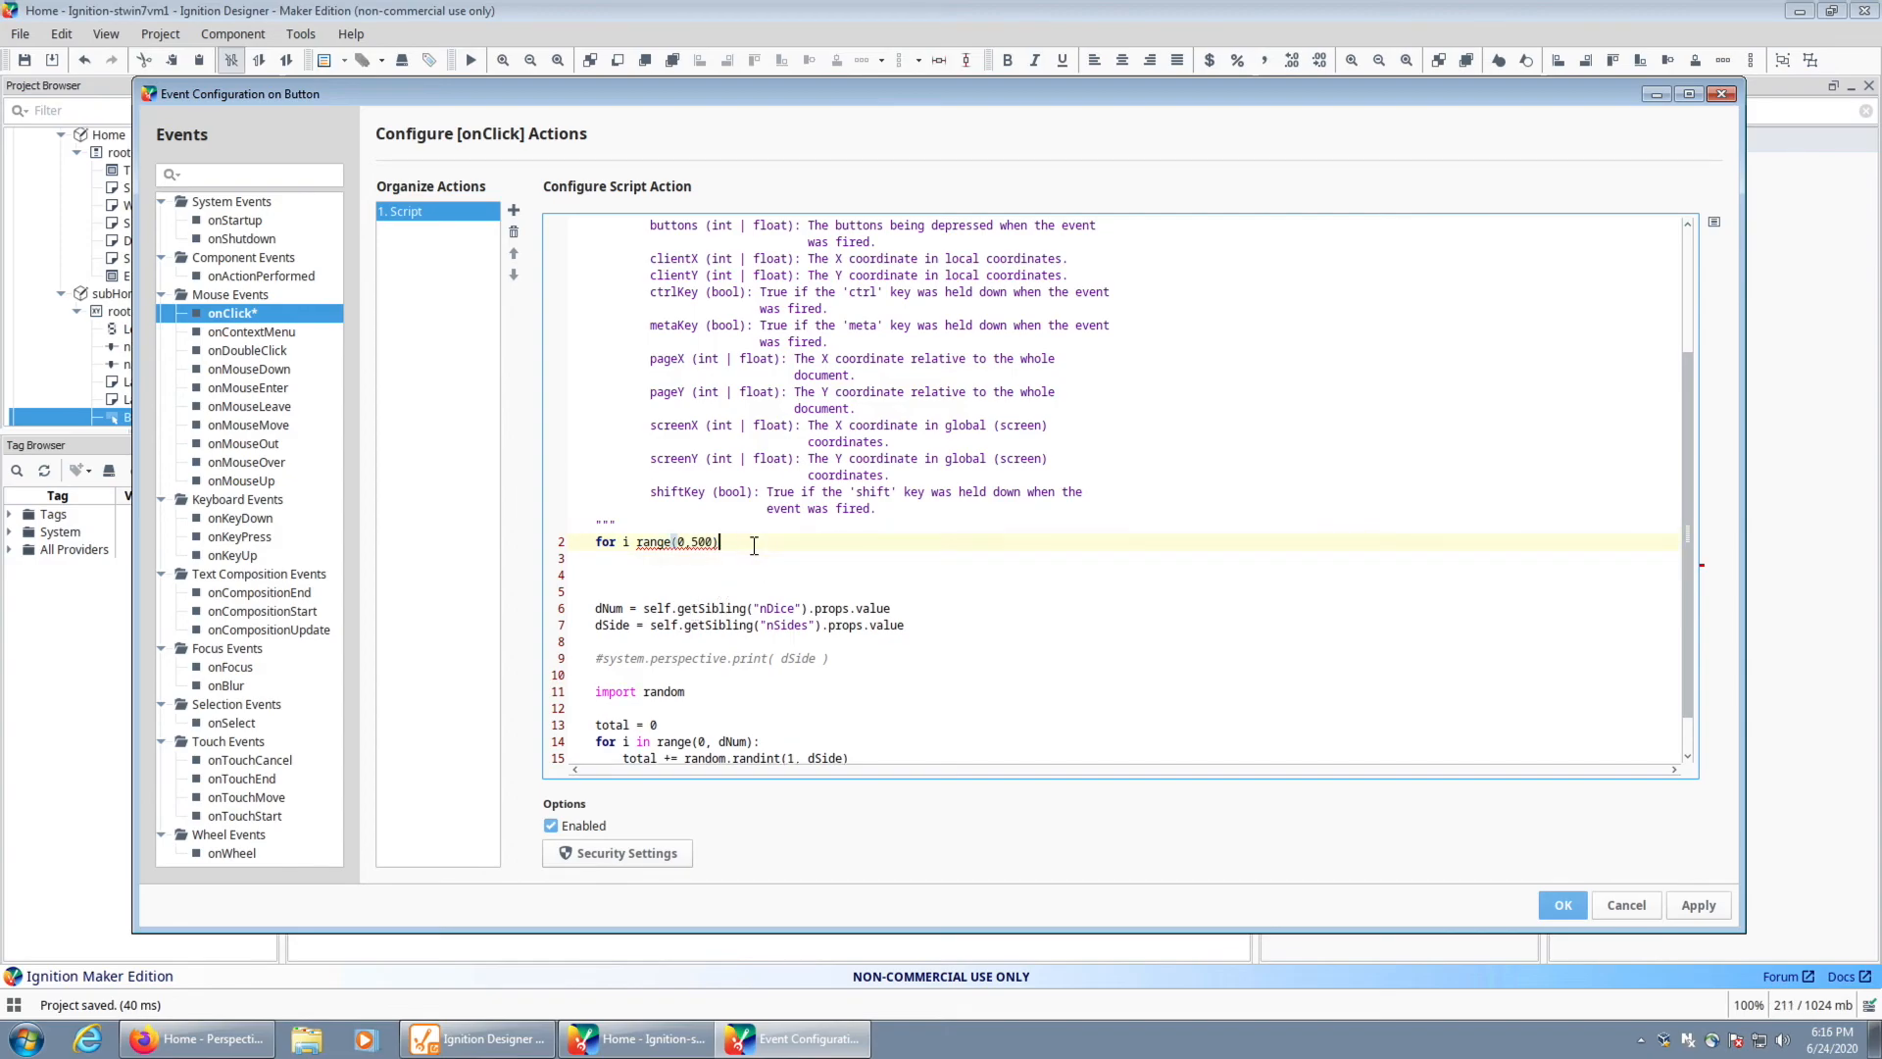
key("Return")
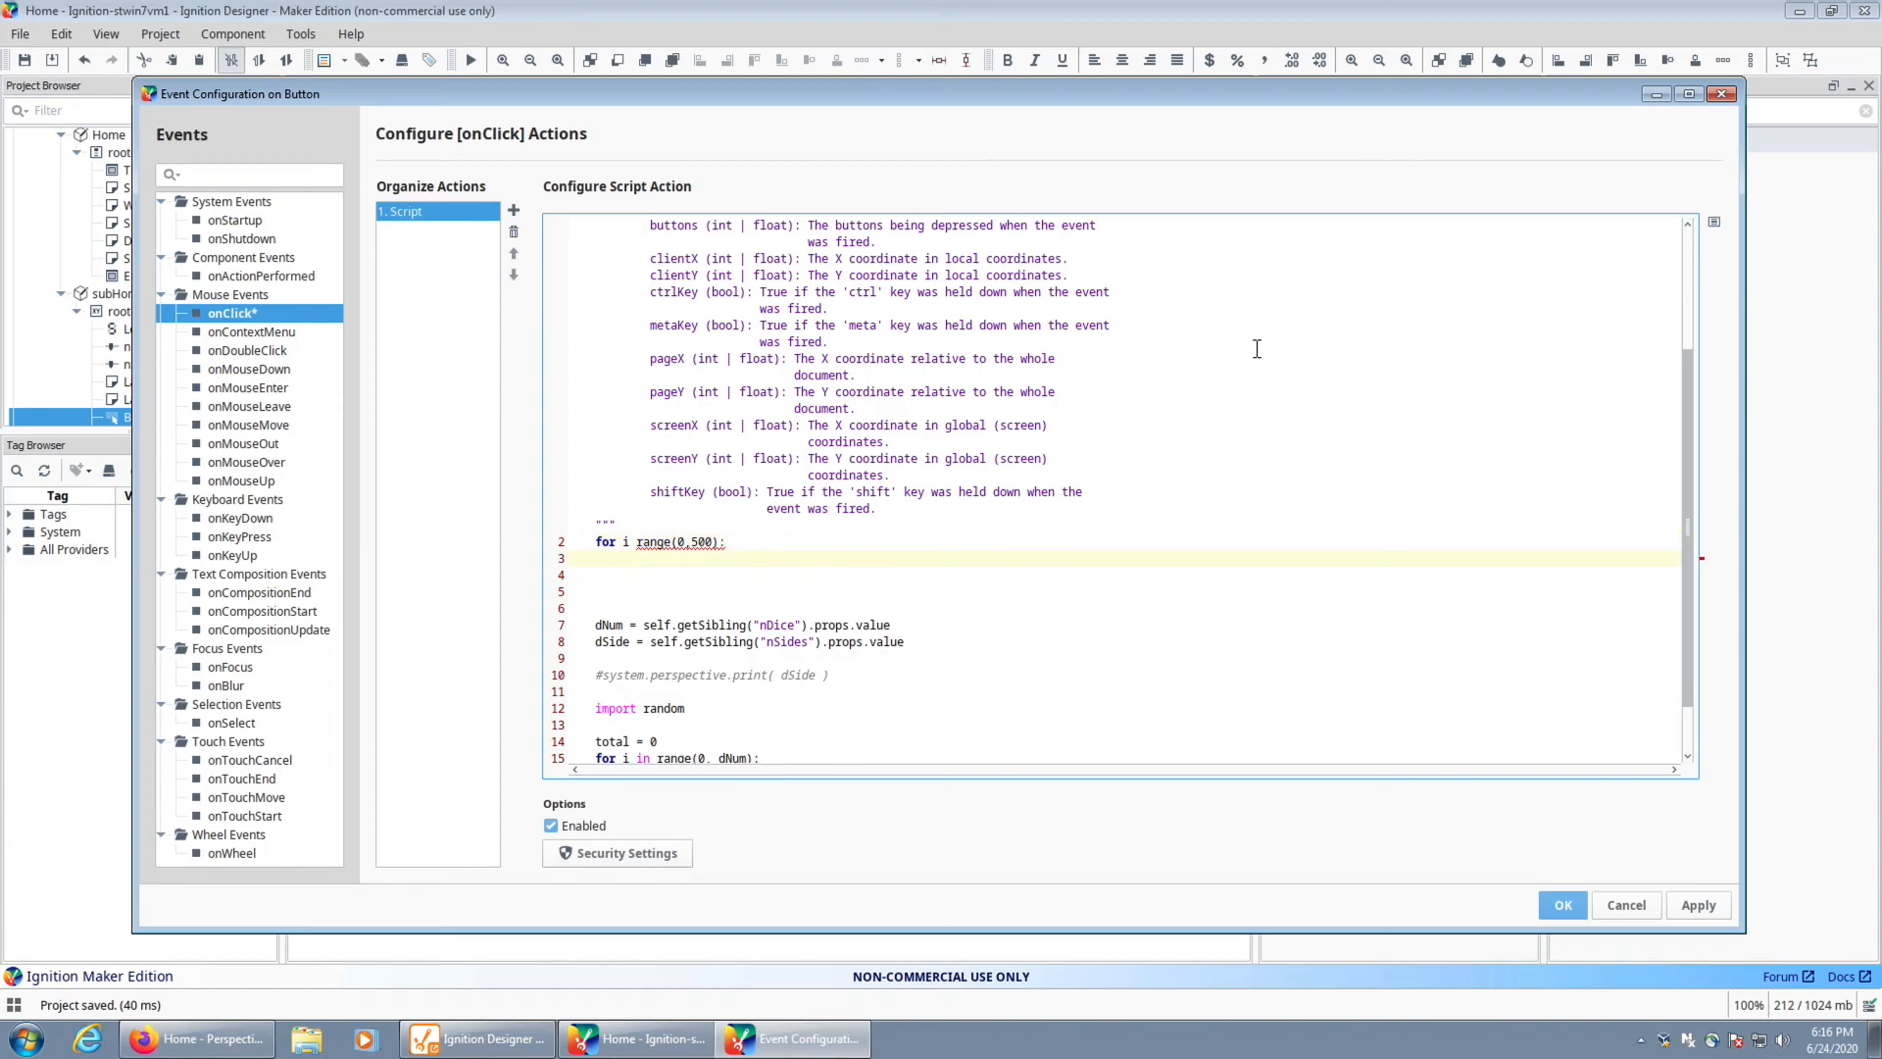
Inside the new loop, insert the Dice Output value reference and assign it an empty string ""
left_click(1713, 223)
double_click(1727, 482)
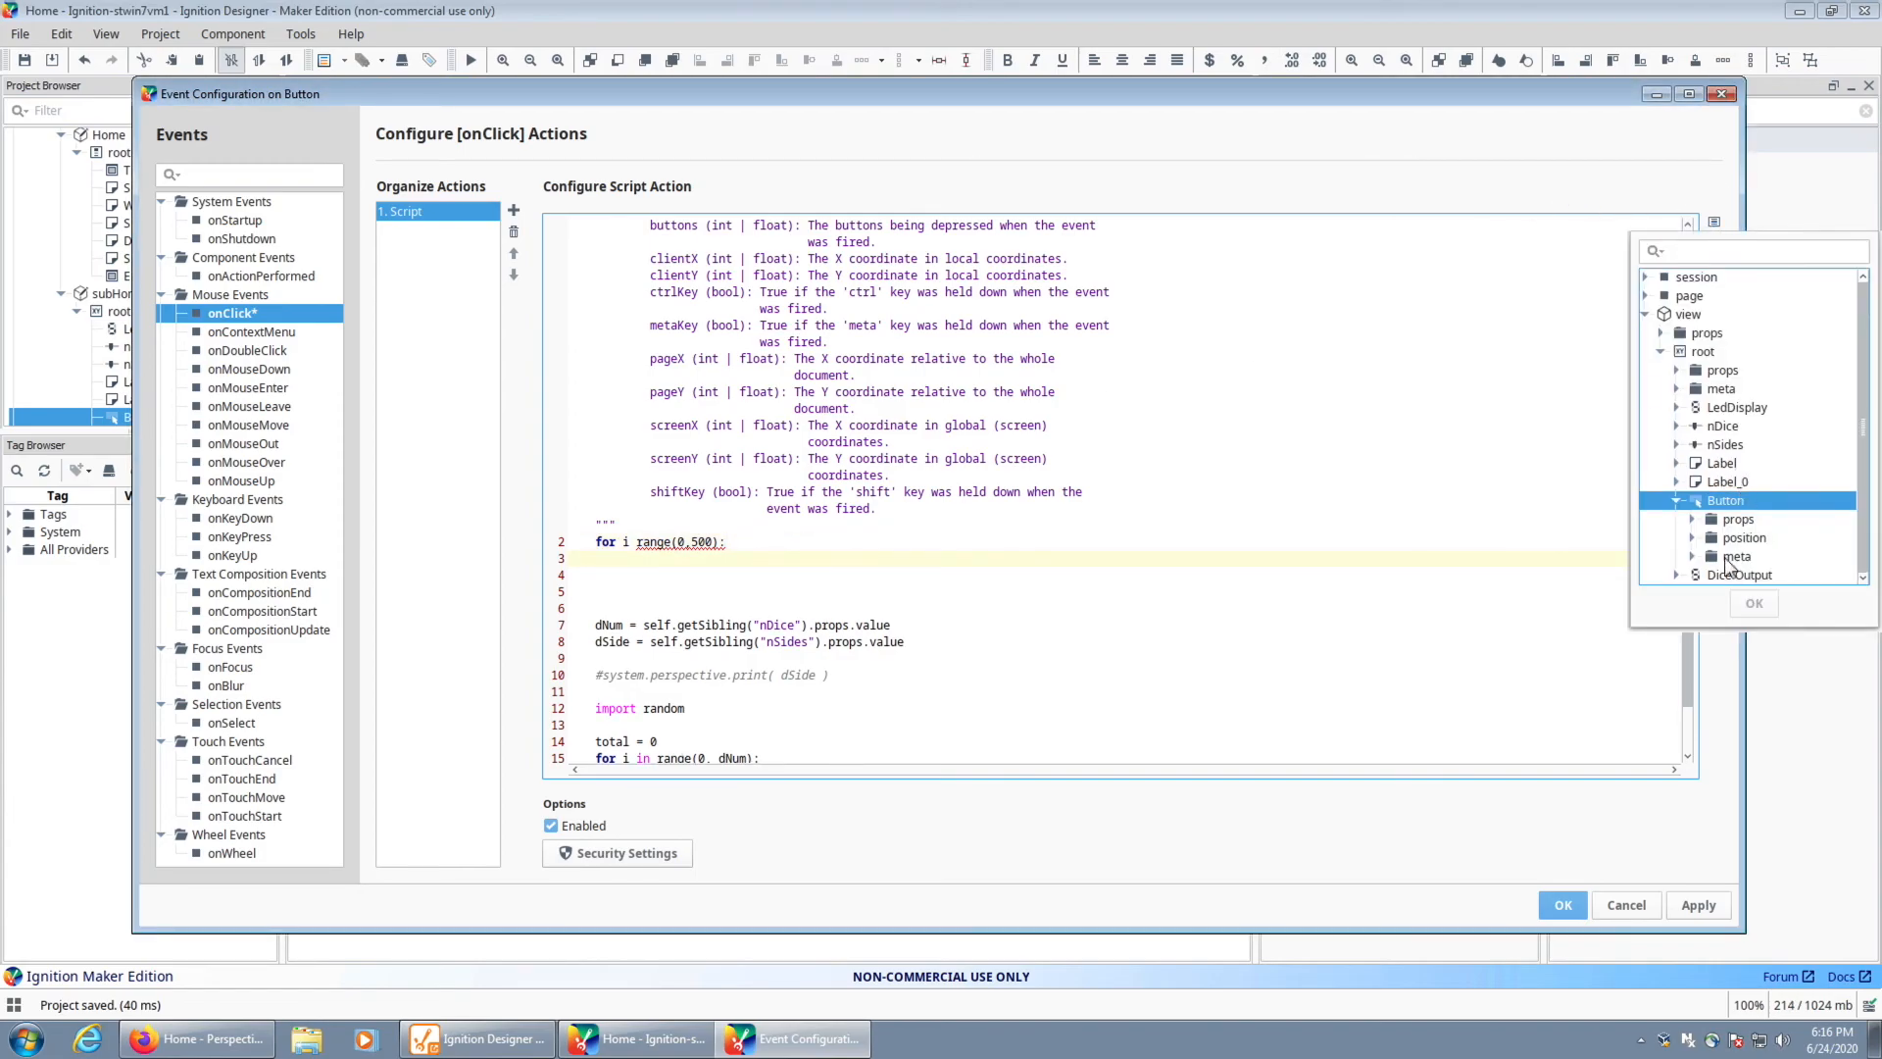
left_click(1676, 574)
left_click(1692, 537)
left_click(1753, 444)
left_click(1754, 603)
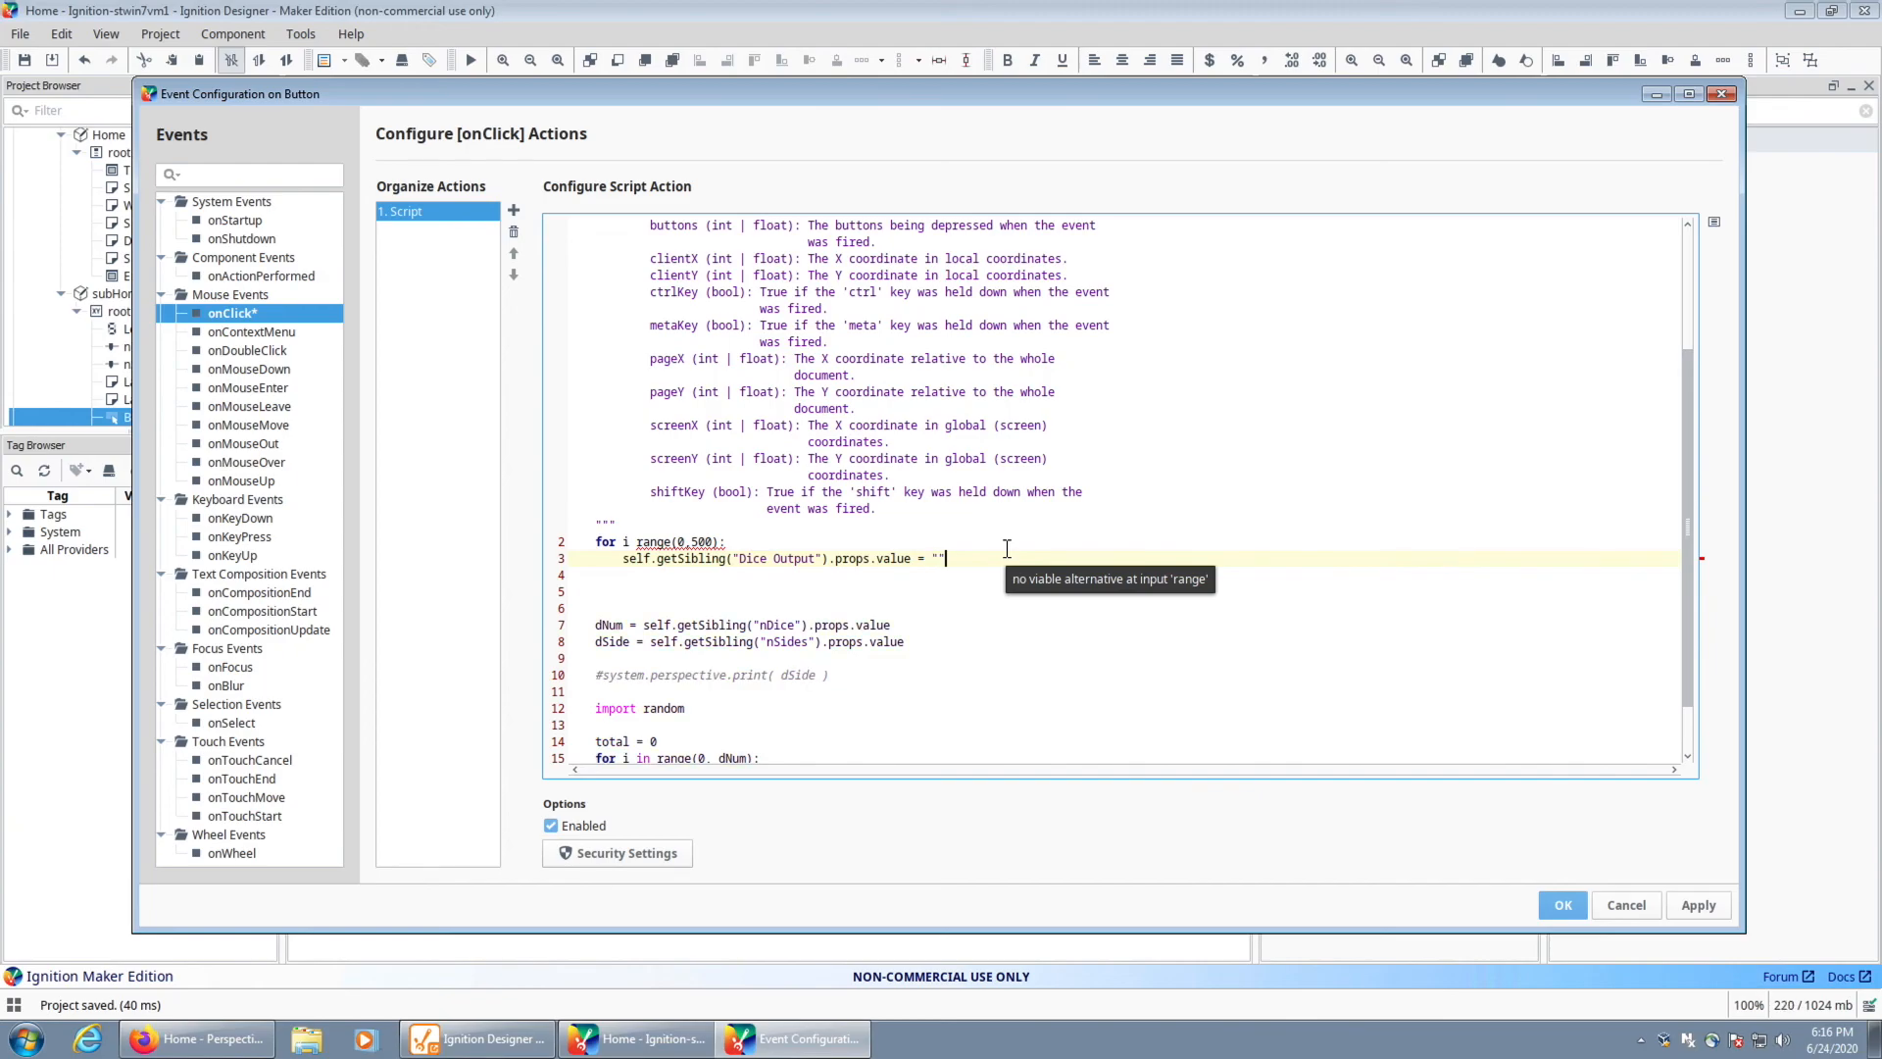
left_click(775, 559)
left_click(1006, 560)
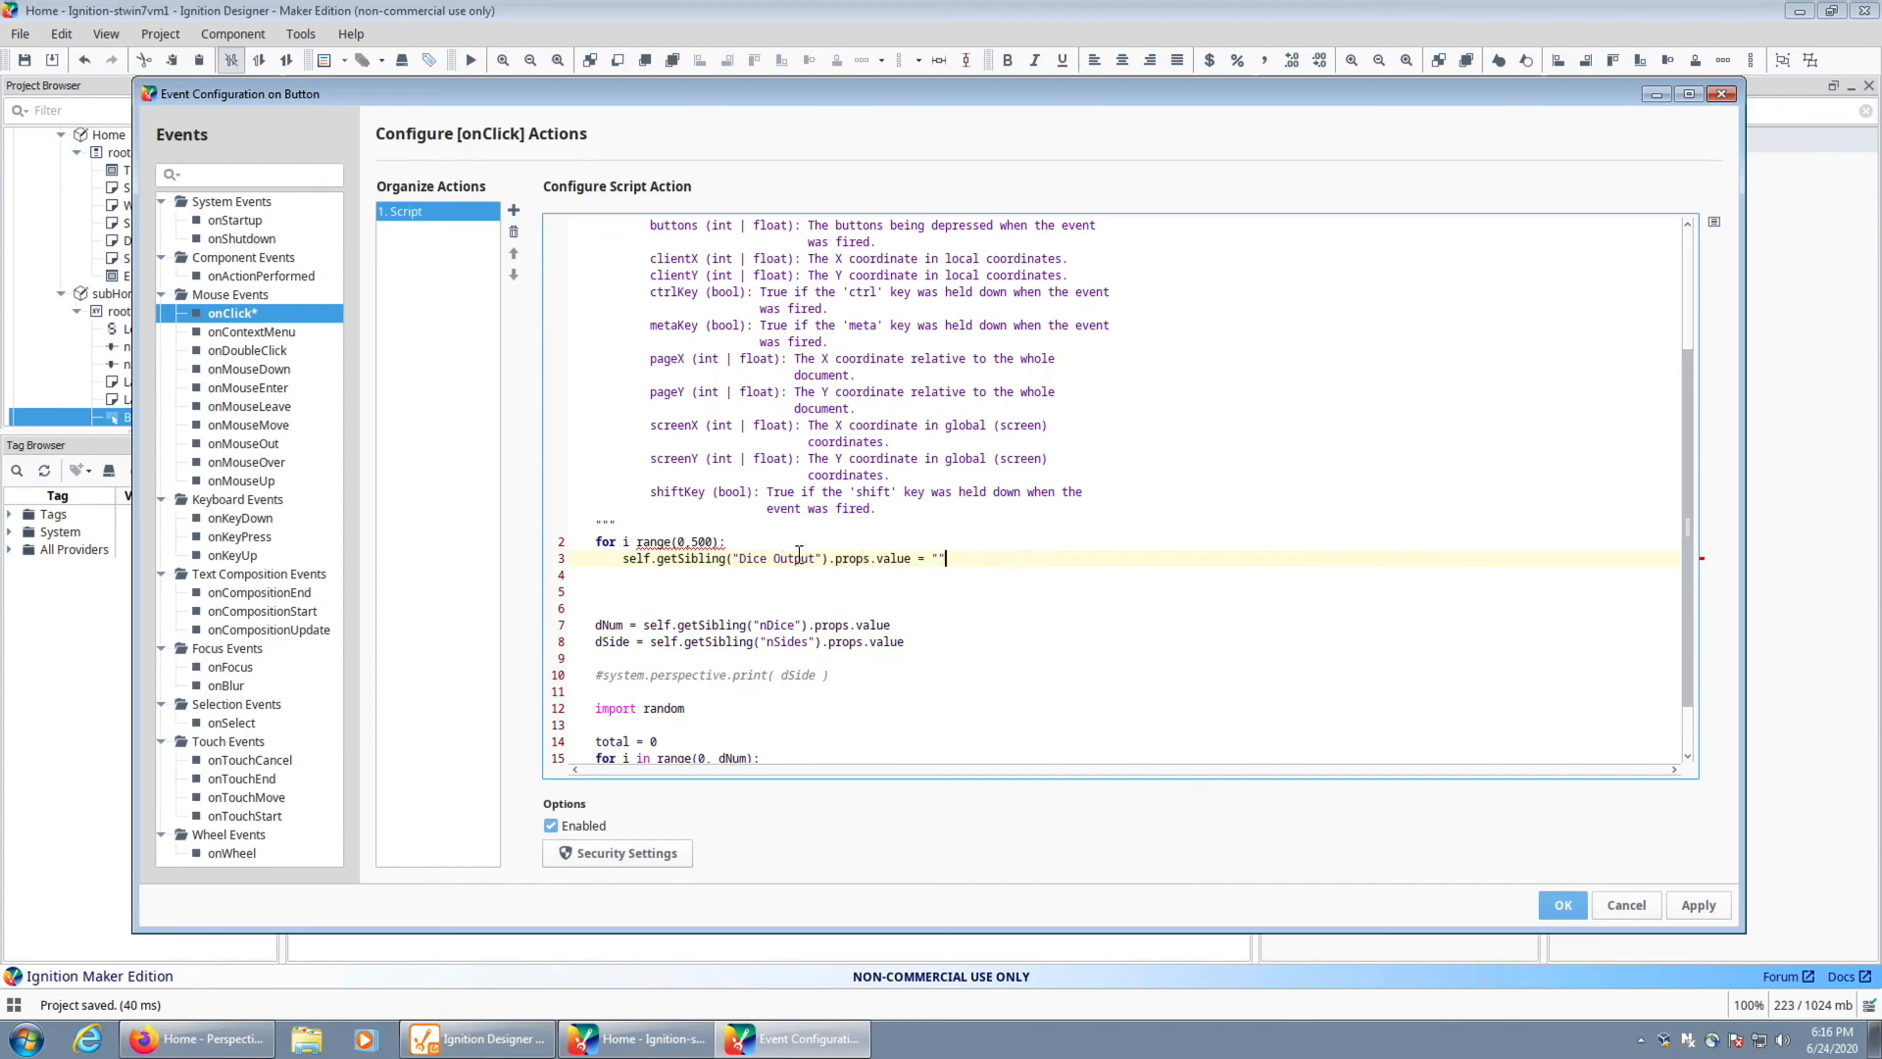
Add the missing in keyword so the loop header reads for i in range(0,500):, and apply the script
left_click(639, 543)
type("in")
left_click(1542, 899)
Roll the dice twice in preview mode to test the blanking loop, and save the project
left_click(470, 60)
left_click(689, 578)
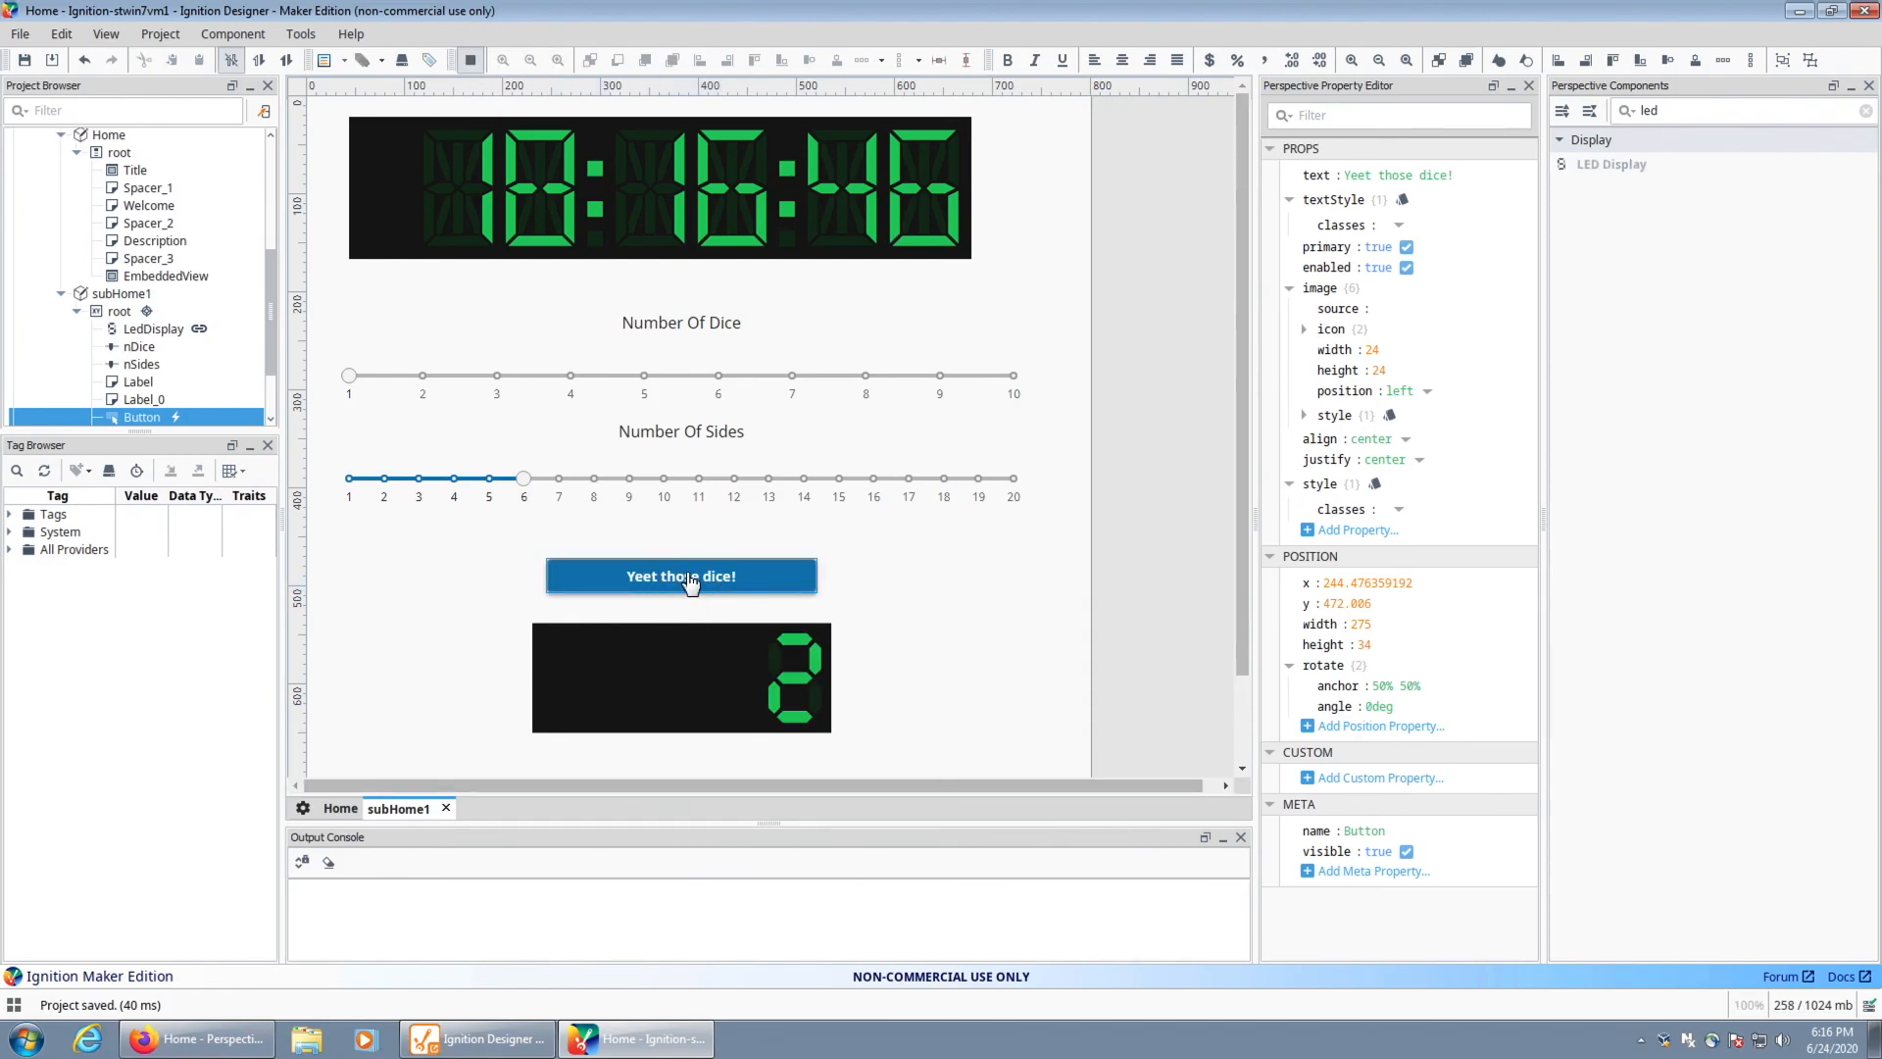
left_click(691, 579)
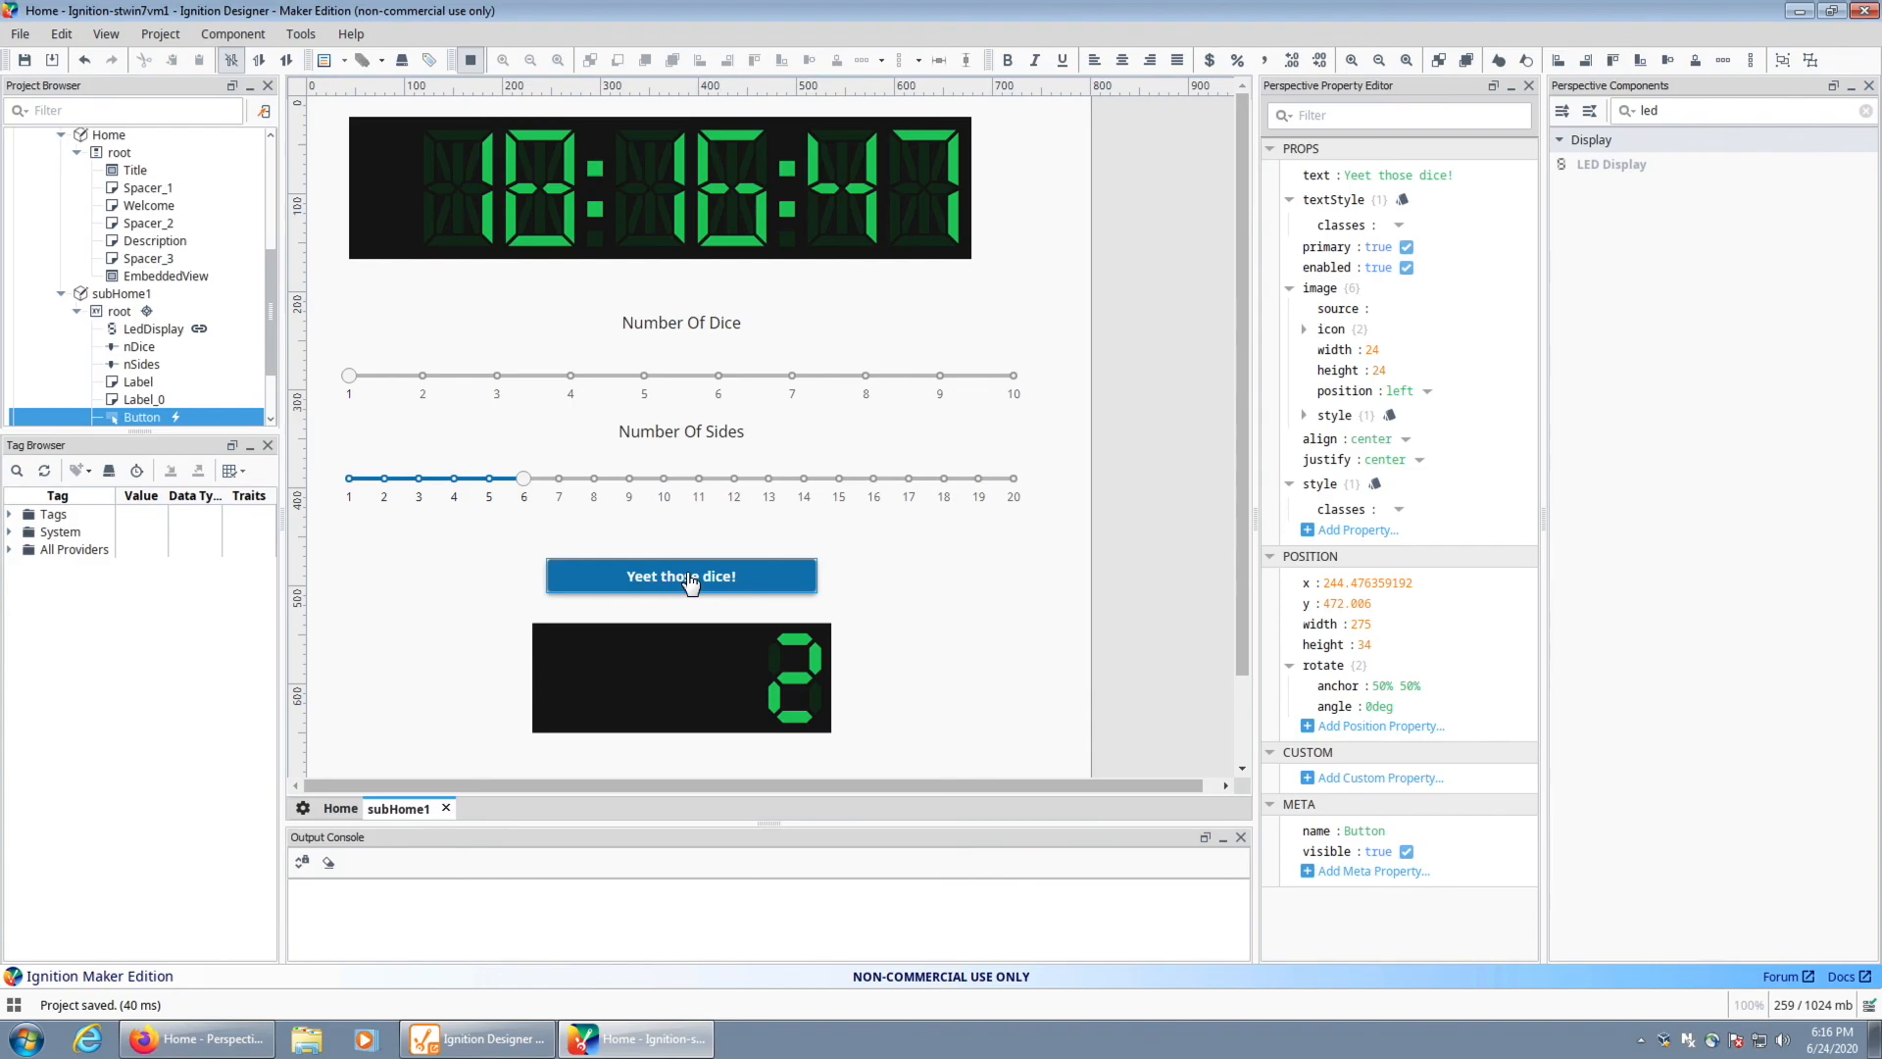
left_click(24, 60)
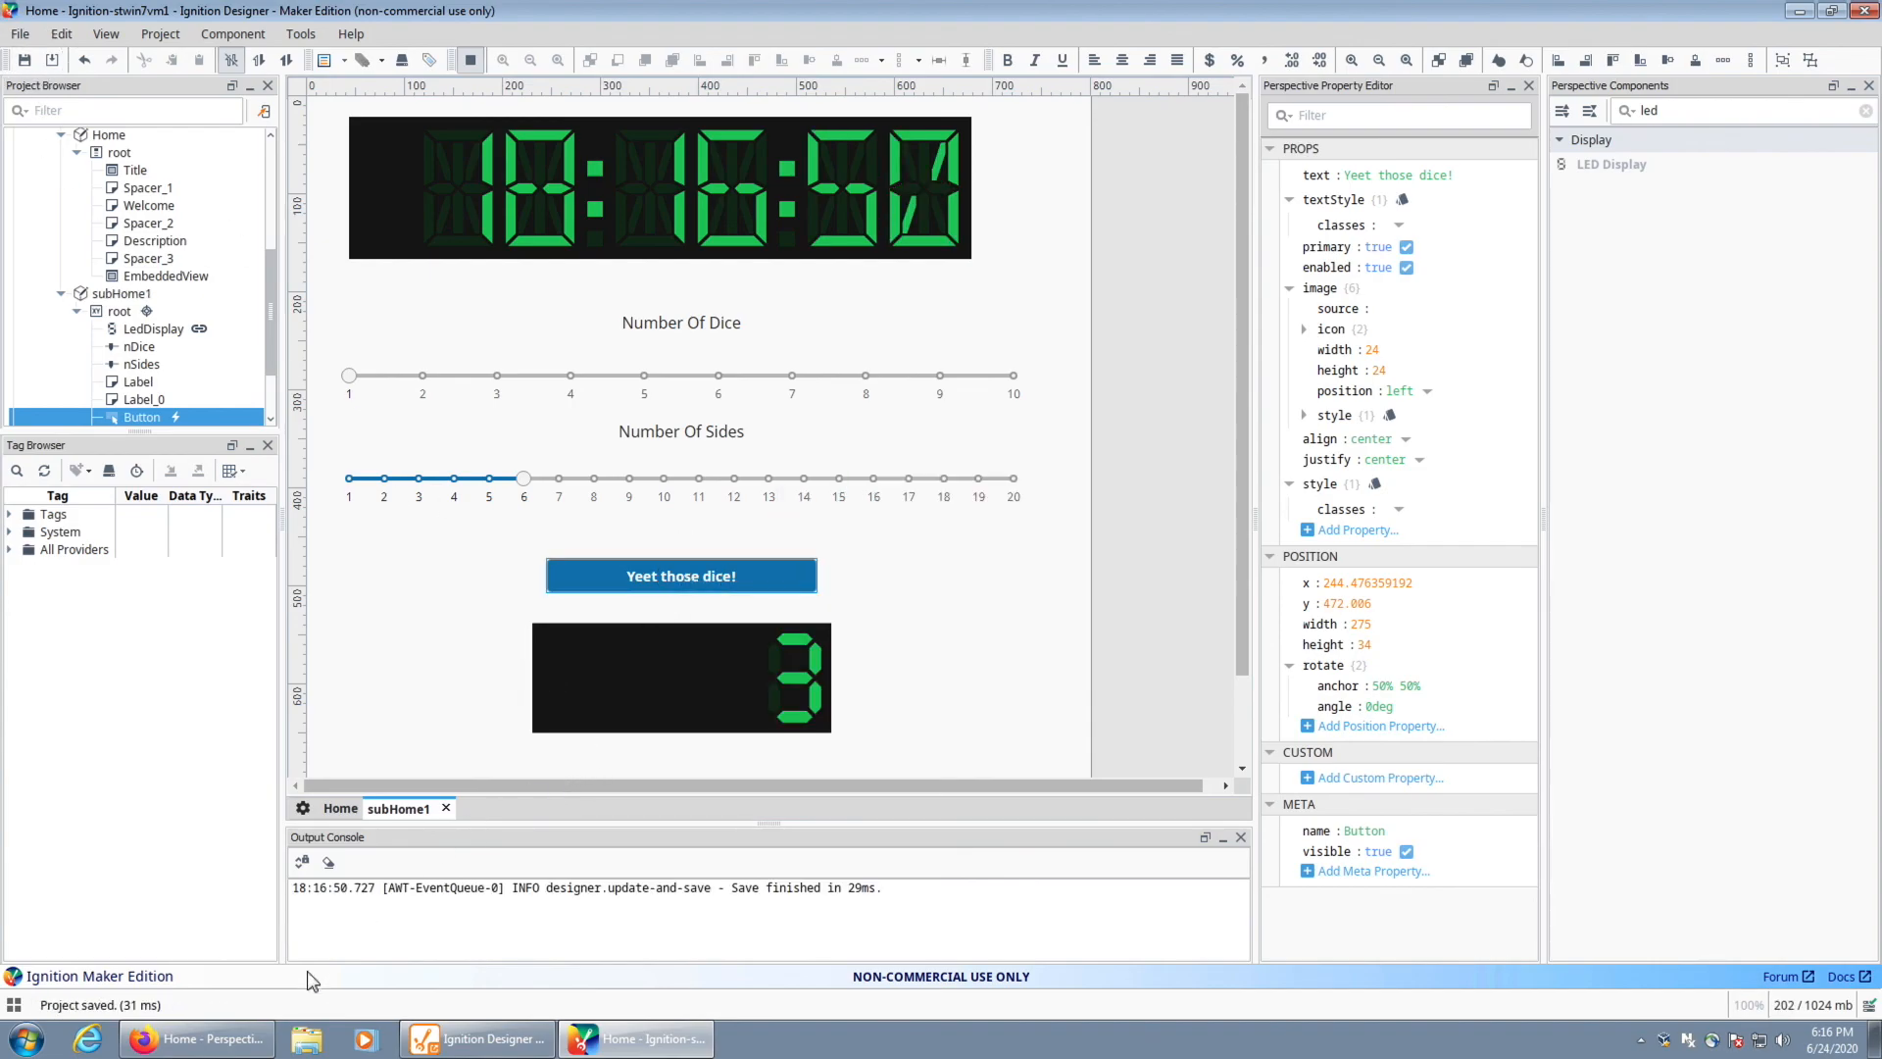
Switch to the Home session in Firefox, set 6 dice with 3 sides each, and roll them
left_click(196, 1038)
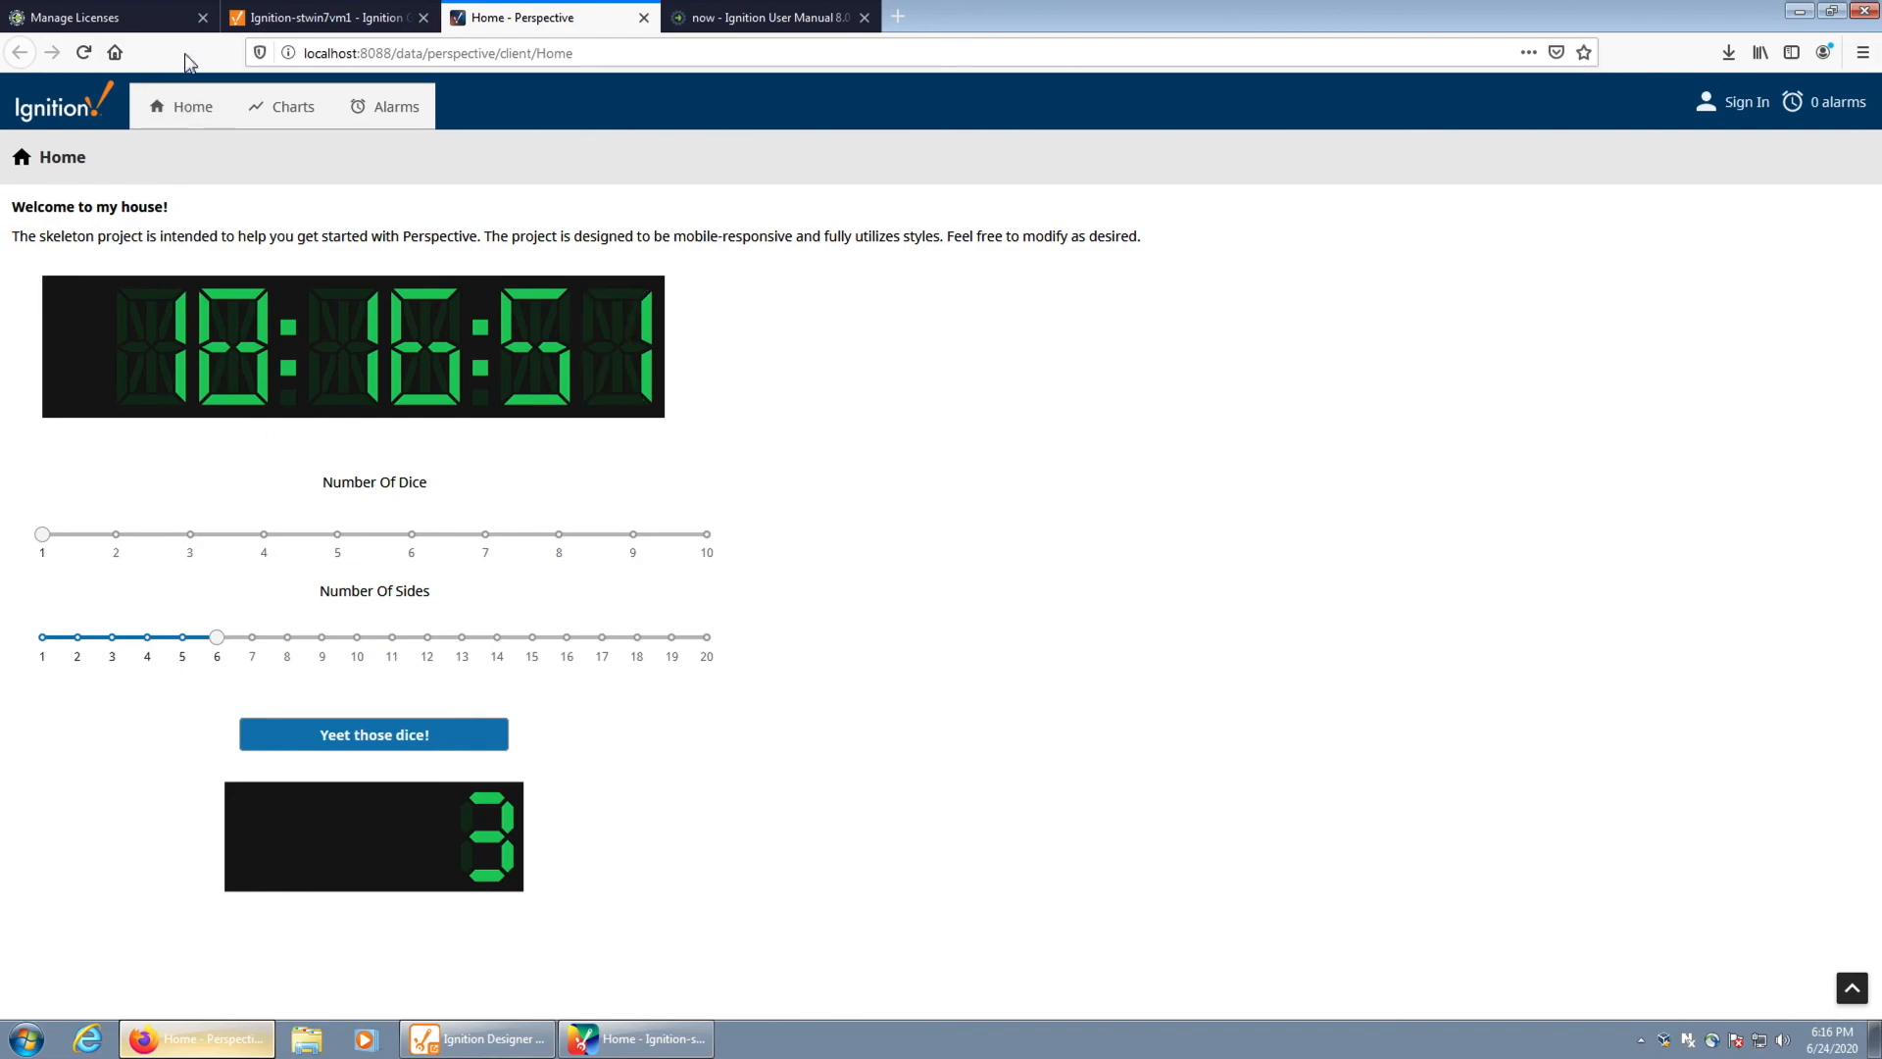
left_click_drag(45, 537, 395, 571)
left_click_drag(216, 637, 112, 637)
left_click(362, 737)
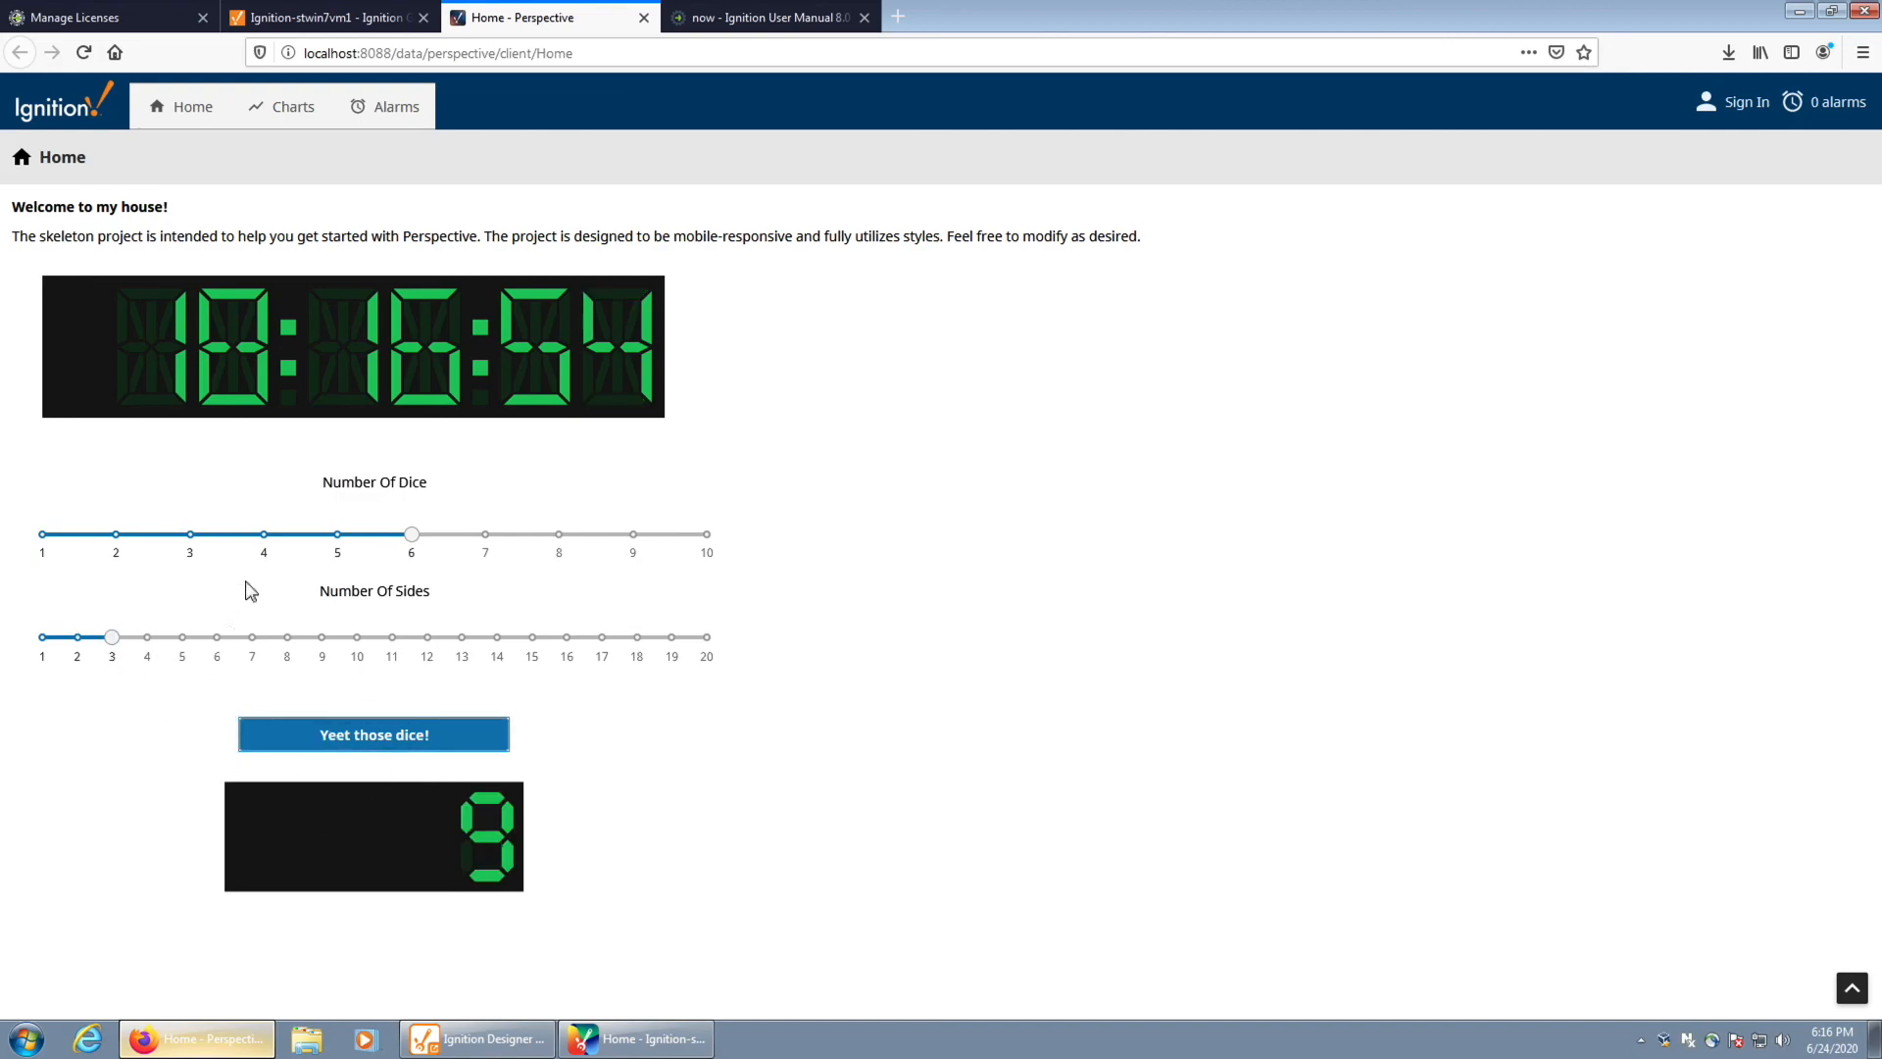
Set the number of sides to 17 and roll the dice twice
left_click_drag(112, 637, 602, 637)
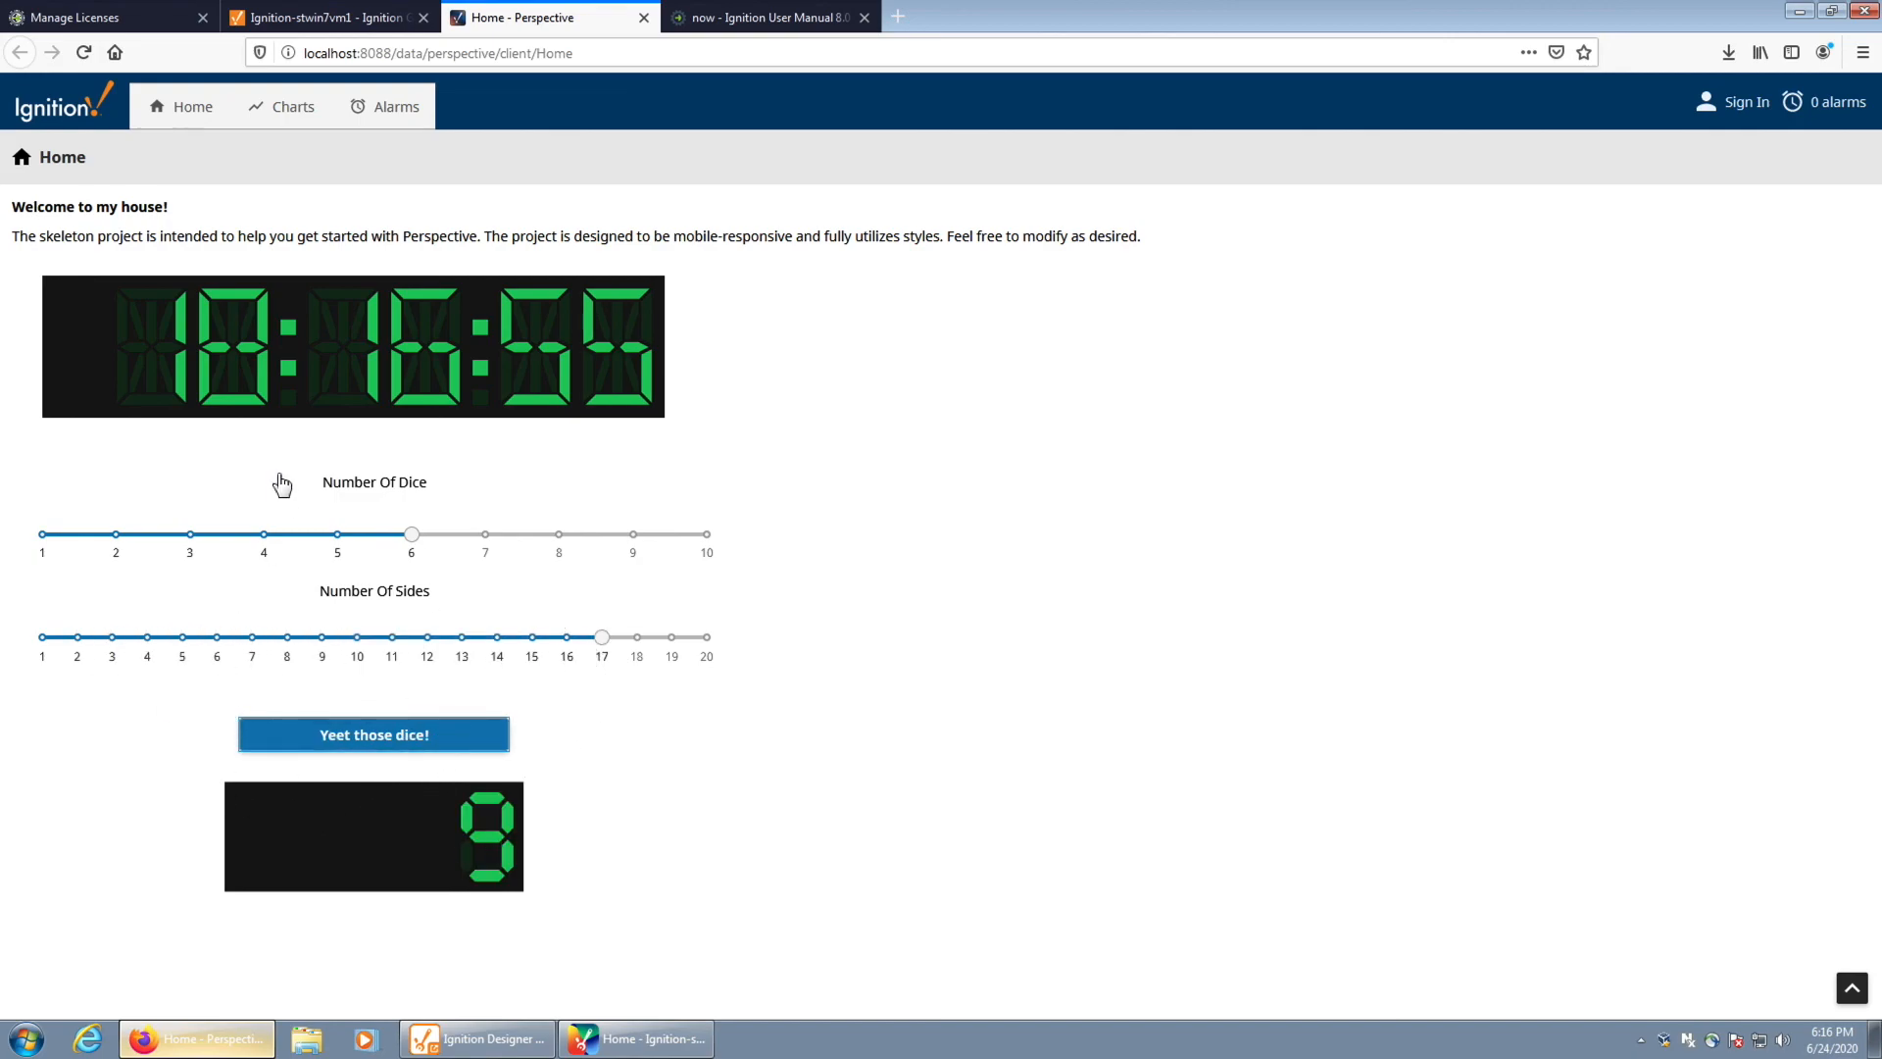
left_click(368, 739)
left_click(382, 731)
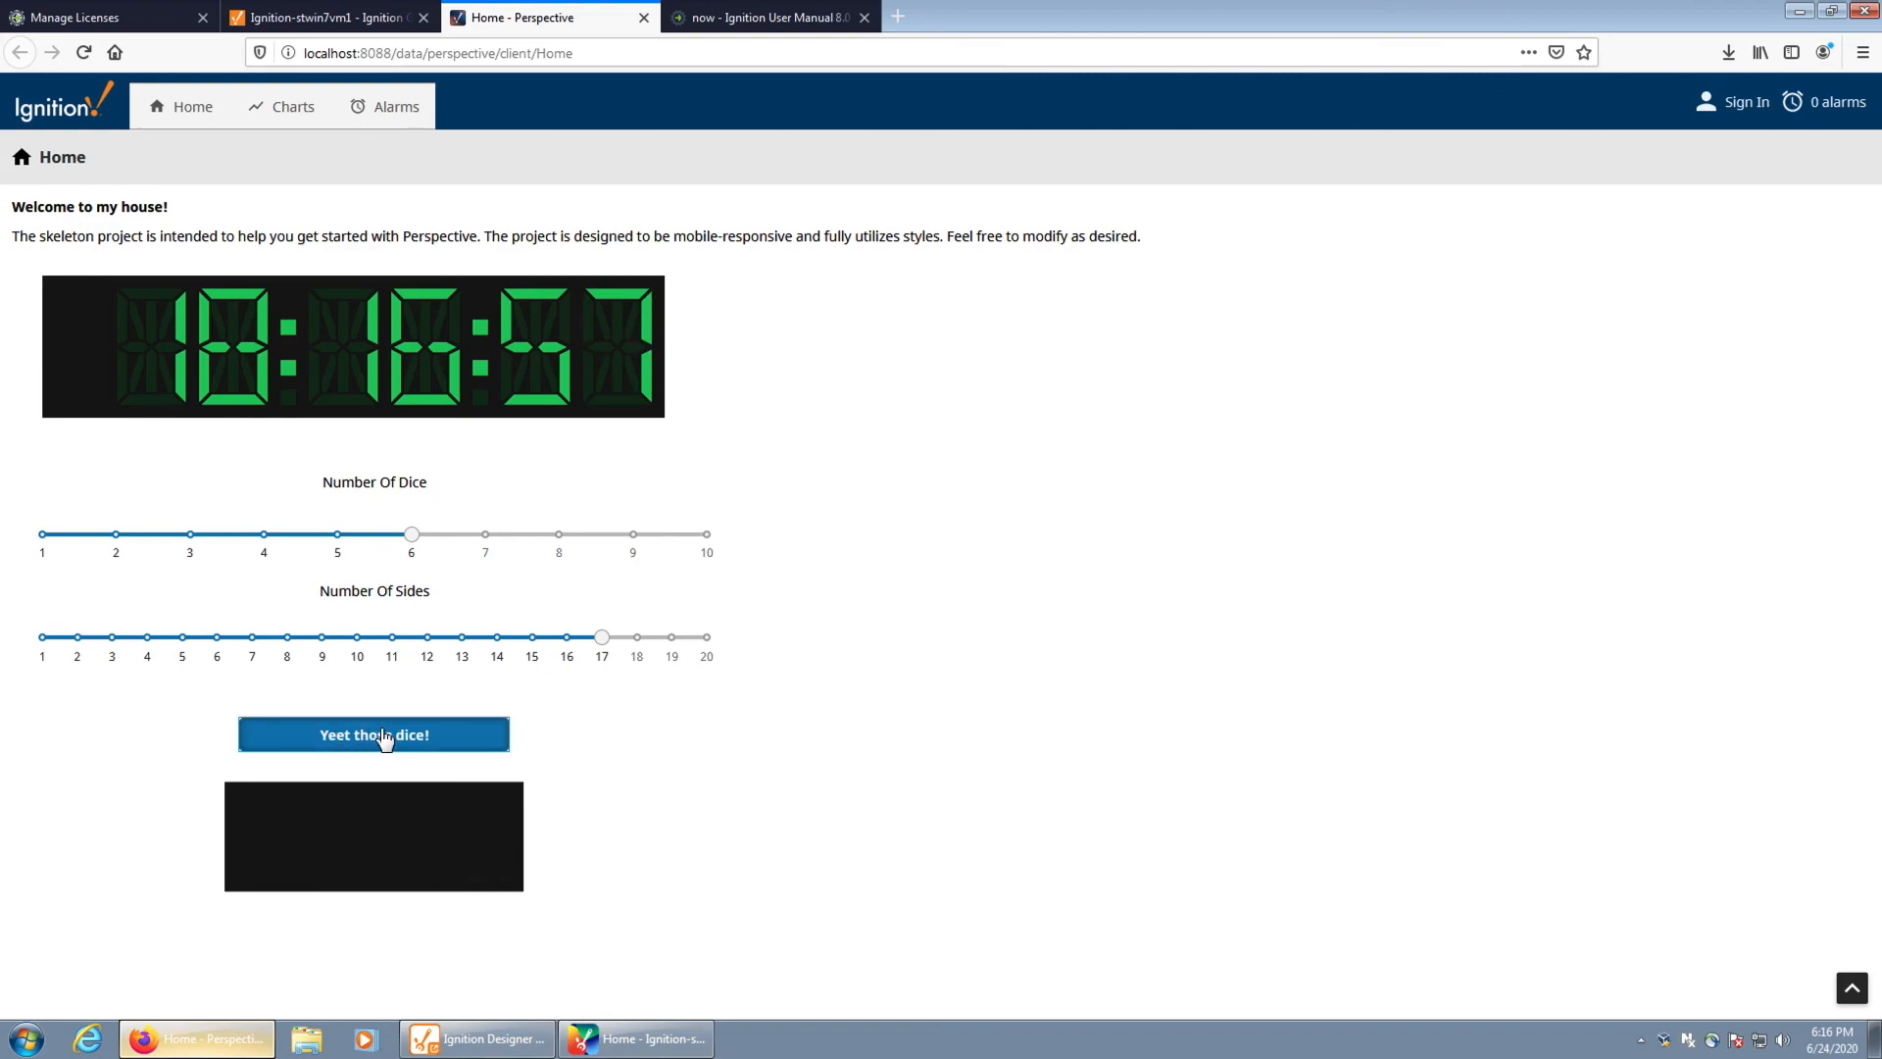
Raise the number of dice to the slider's maximum of 10
left_click_drag(412, 535, 707, 534)
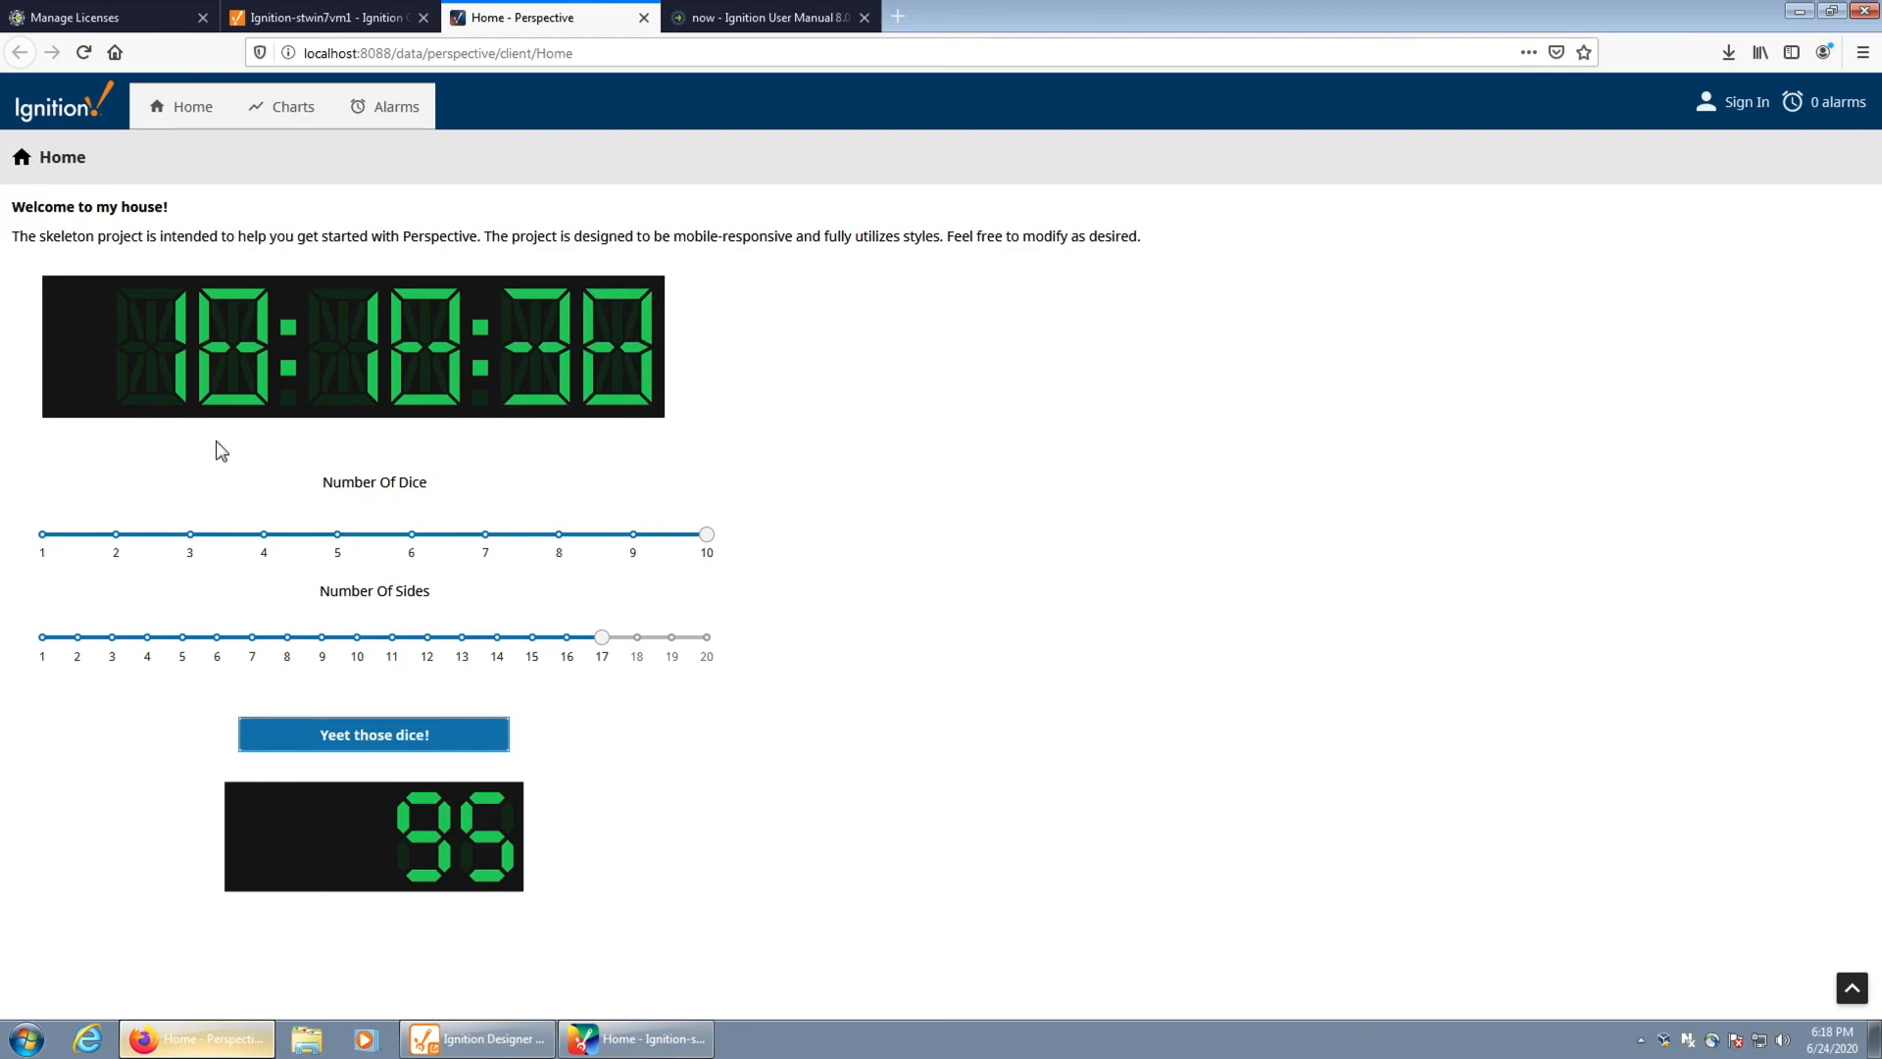
left_click_drag(707, 534, 625, 538)
left_click_drag(538, 585, 947, 547)
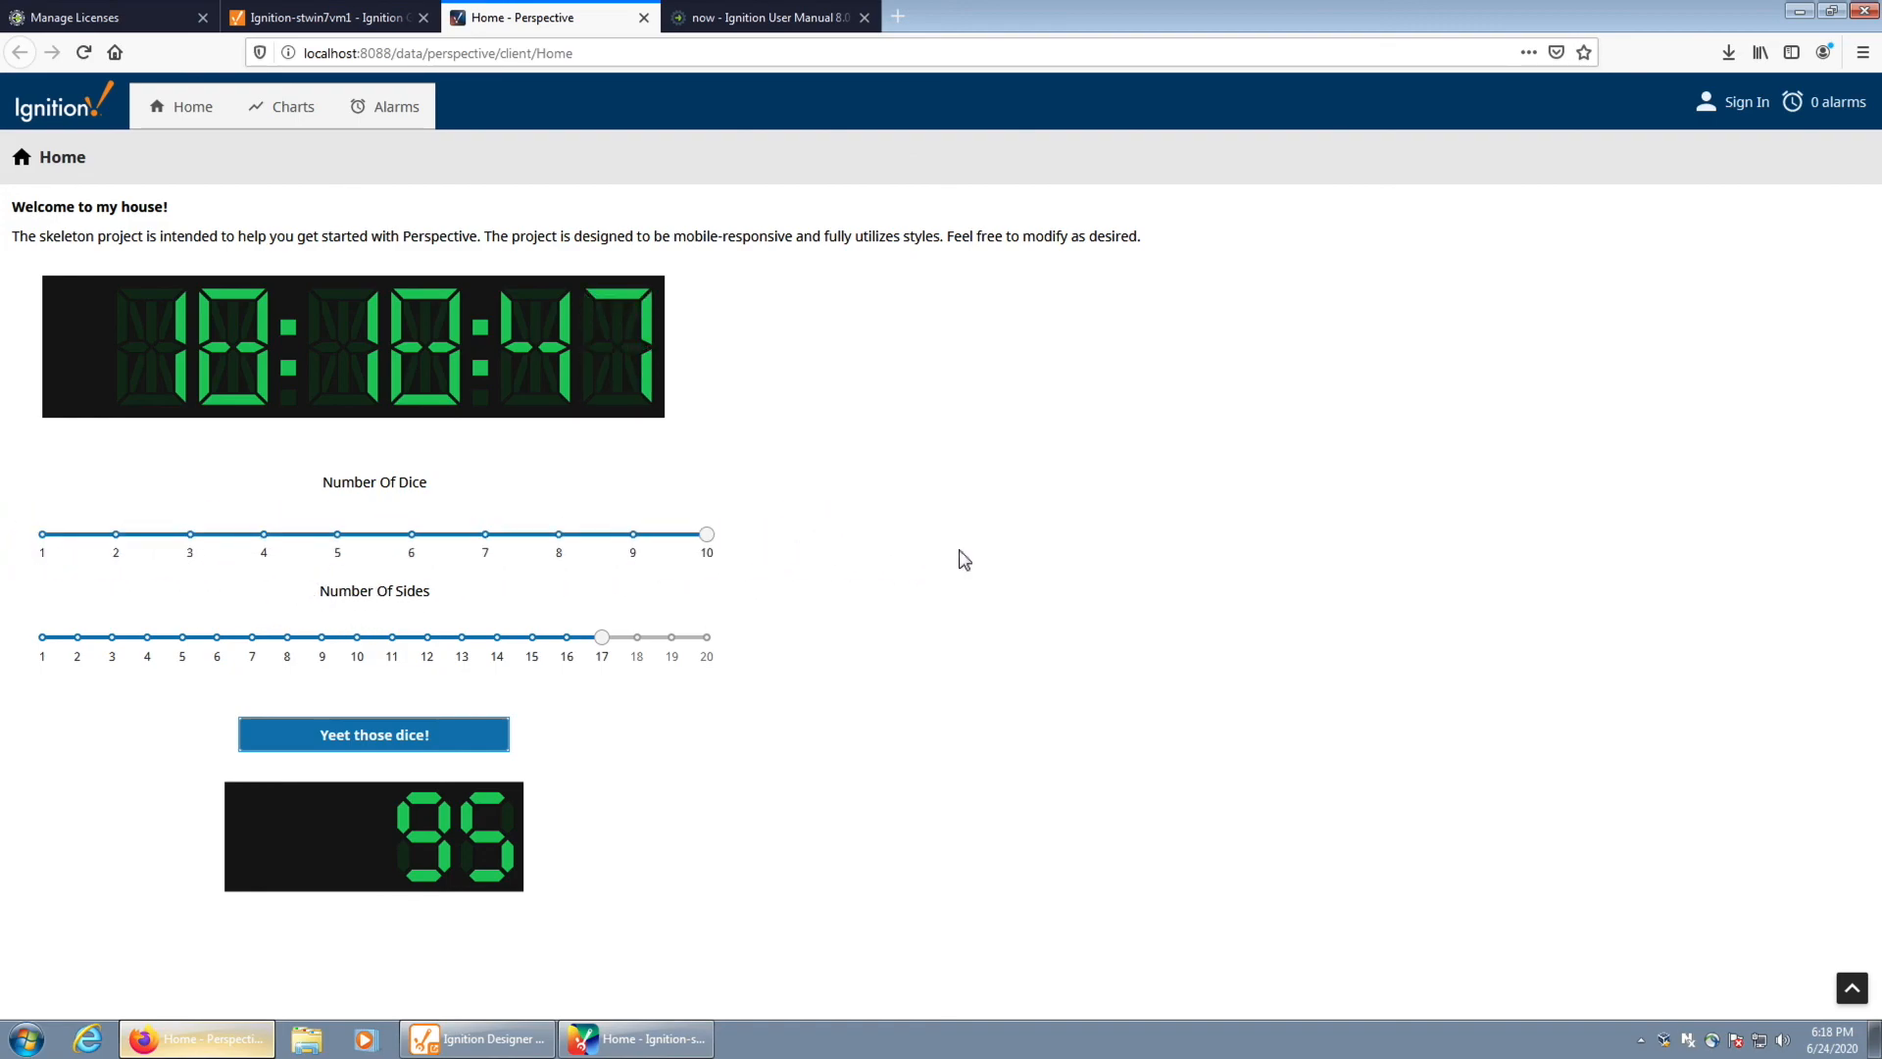